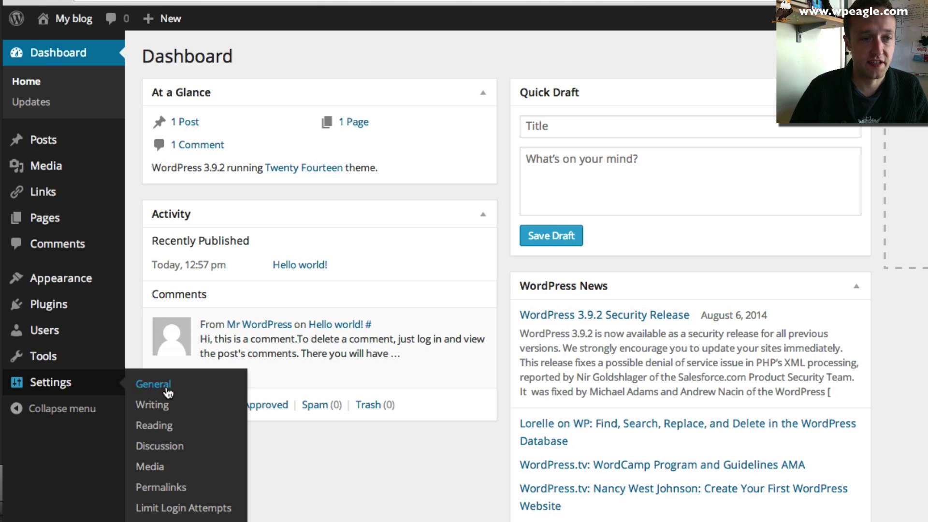
# - Set the site title to 'Vintage Stuff' and the tagline to 'Bedford based Blues band'
pyautogui.click(166, 389)
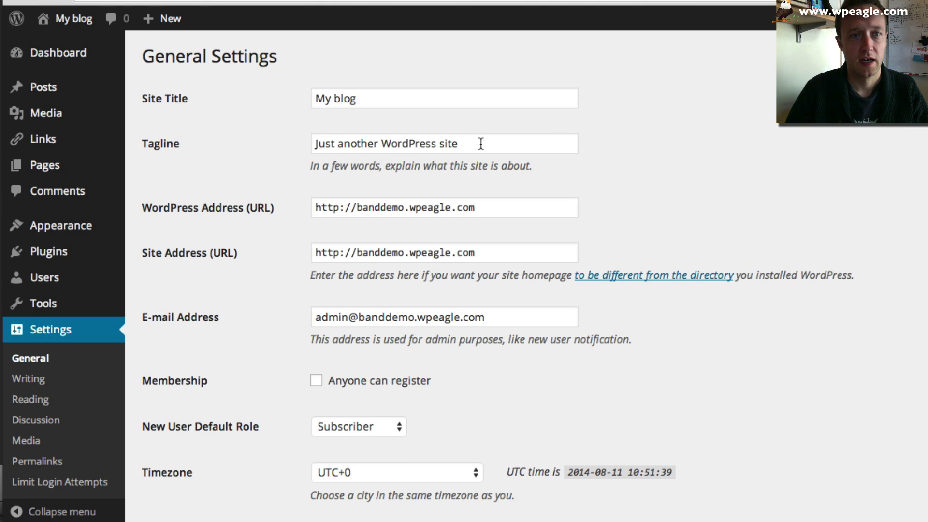
pyautogui.moveTo(413, 93); pyautogui.dragTo(243, 97)
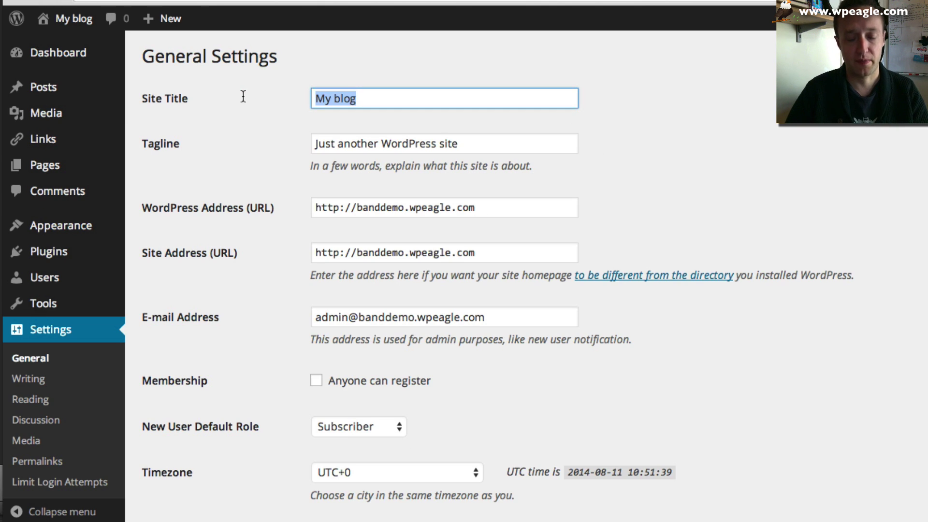
pyautogui.write('Vin')
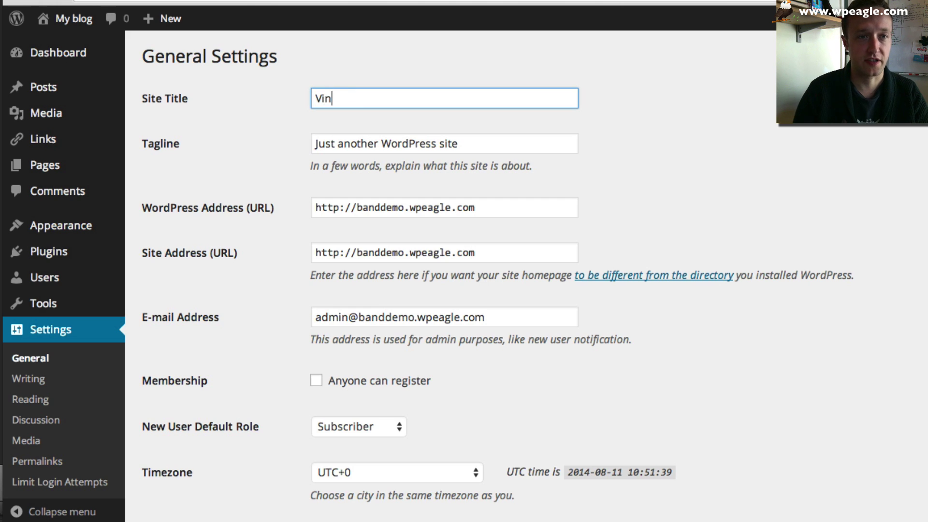
pyautogui.write('tage Stuff')
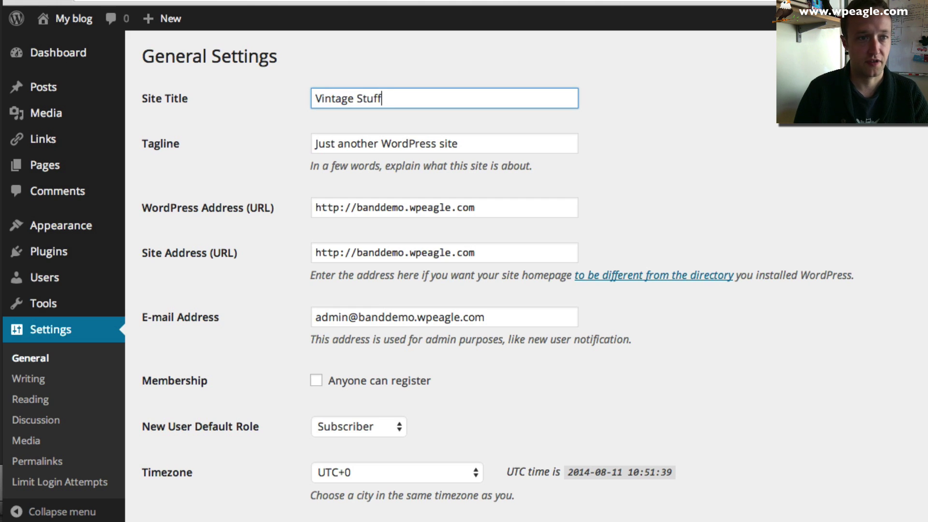
pyautogui.press('Tab')
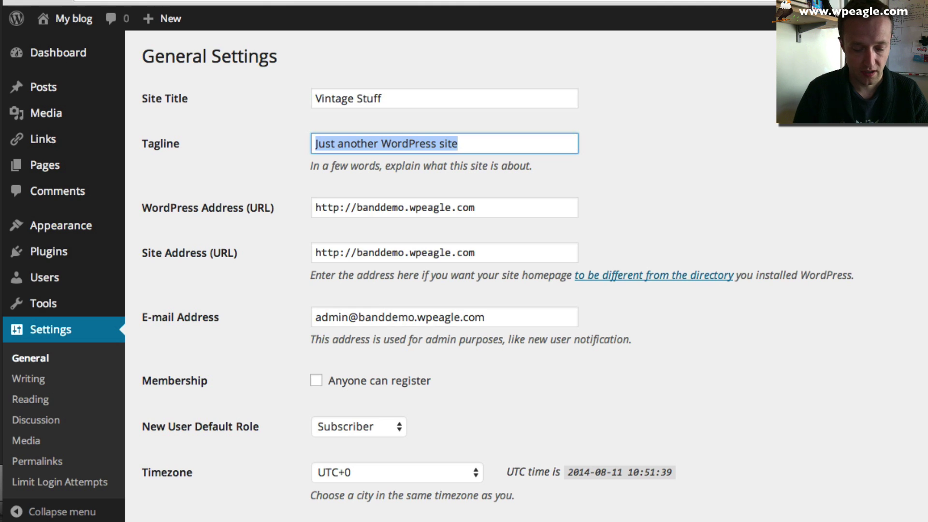
pyautogui.write('Bedford')
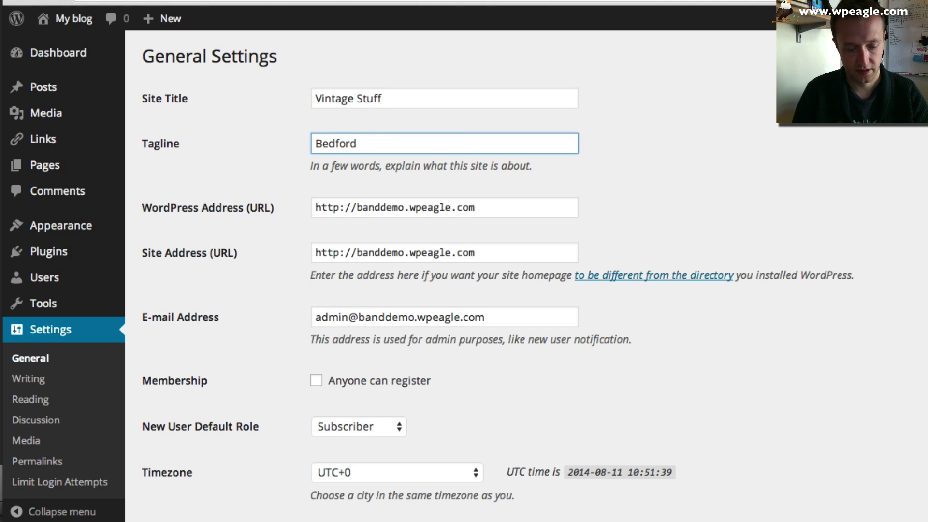
pyautogui.write(' based Blues band')
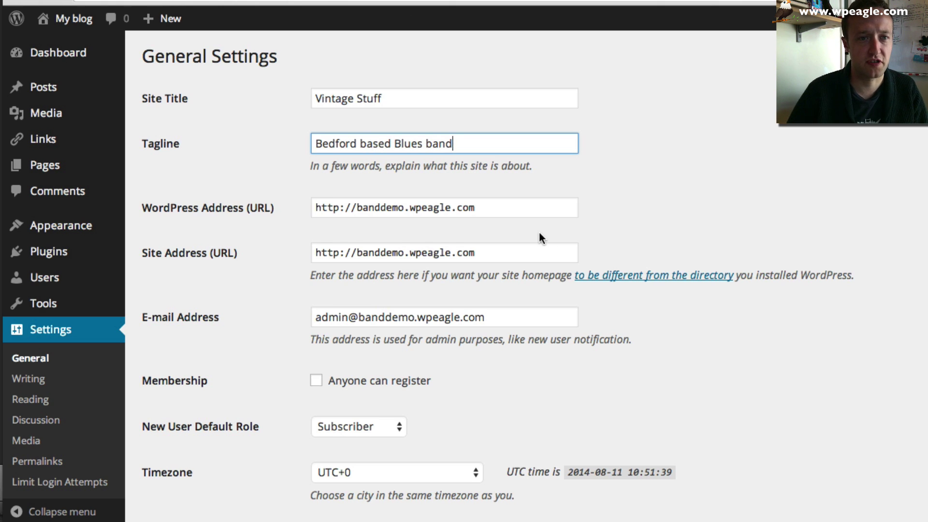
# - Replace the administration e-mail address with the new address
pyautogui.scroll(-2, 539, 232)
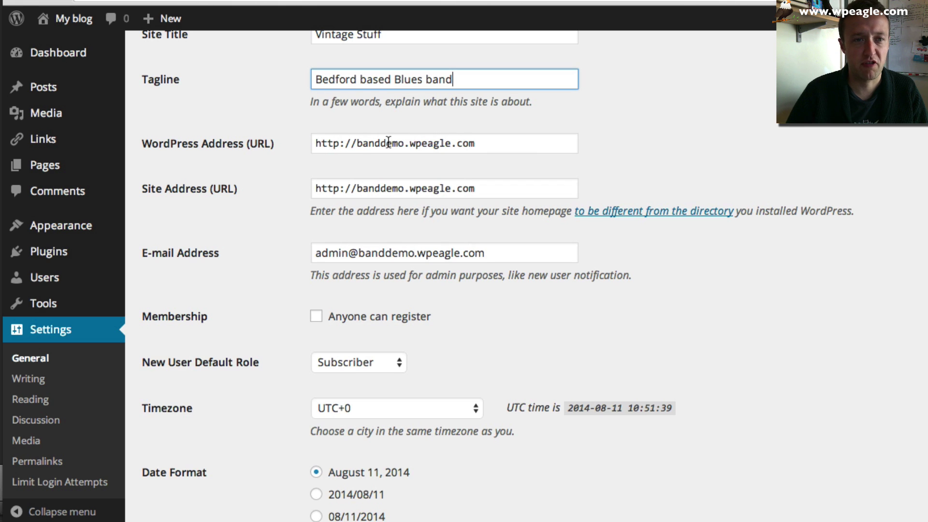
pyautogui.scroll(-1, 405, 228)
pyautogui.scroll(-2, 403, 232)
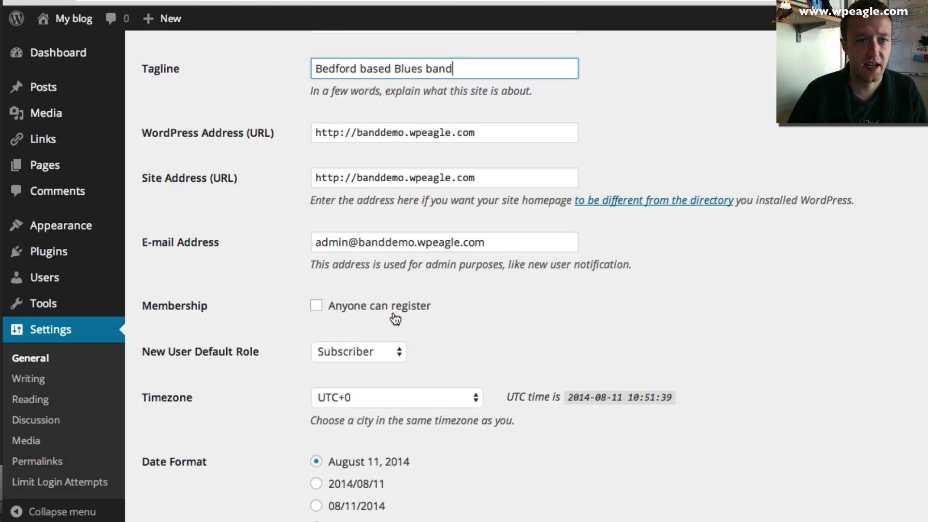
pyautogui.click(498, 236)
pyautogui.press('super+a')
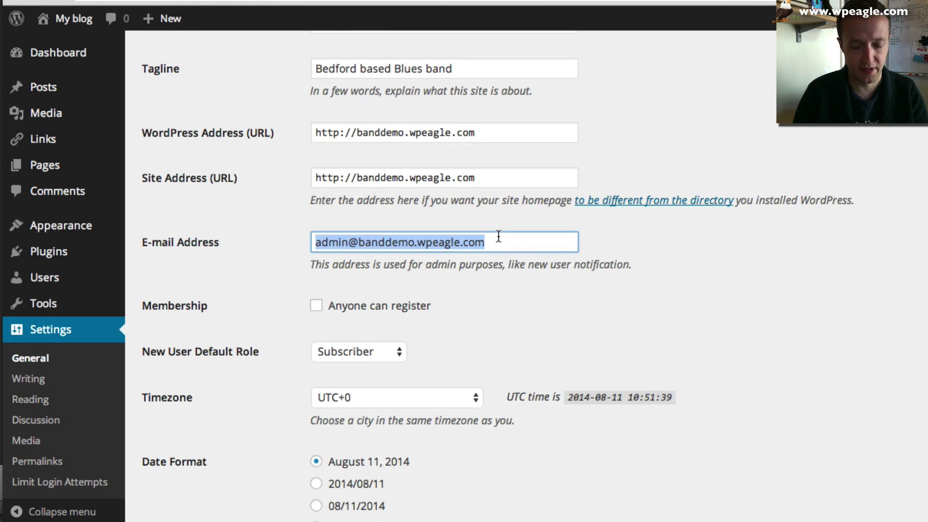
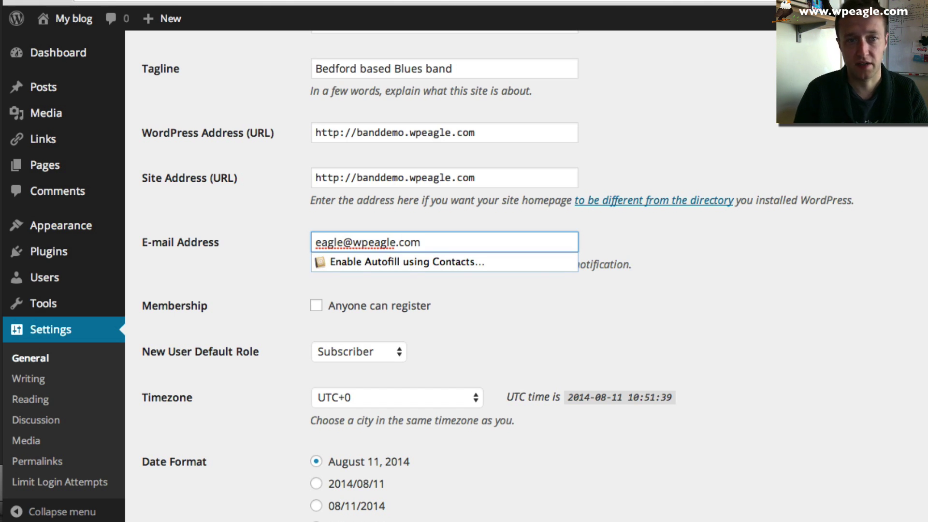
pyautogui.press('Tab')
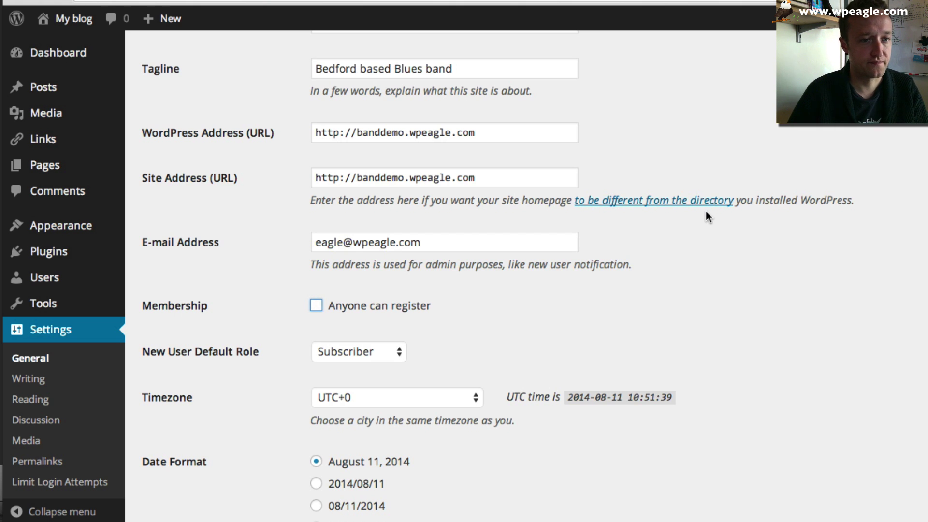
# - Set the site timezone to London
pyautogui.scroll(-5, 704, 211)
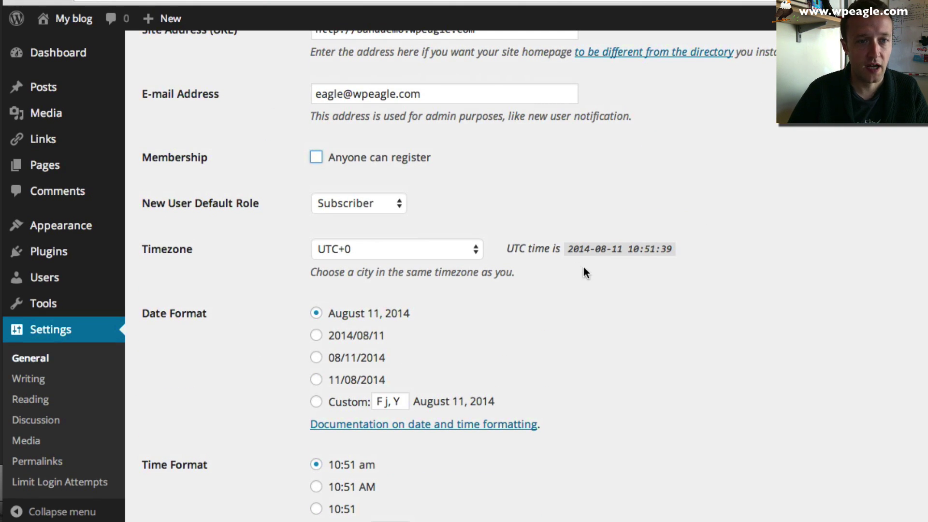
pyautogui.click(425, 245)
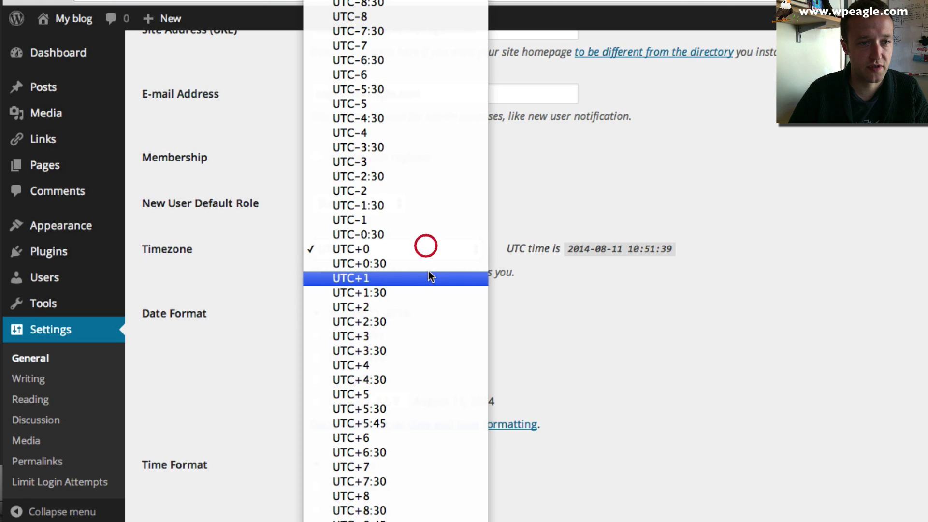
pyautogui.scroll(15, 428, 271)
pyautogui.scroll(8, 428, 269)
pyautogui.scroll(-8, 428, 270)
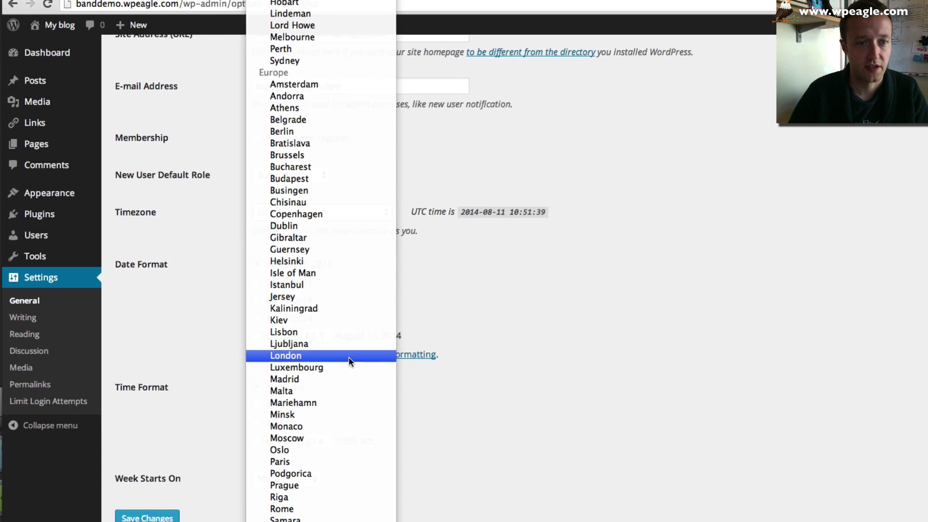
pyautogui.click(430, 425)
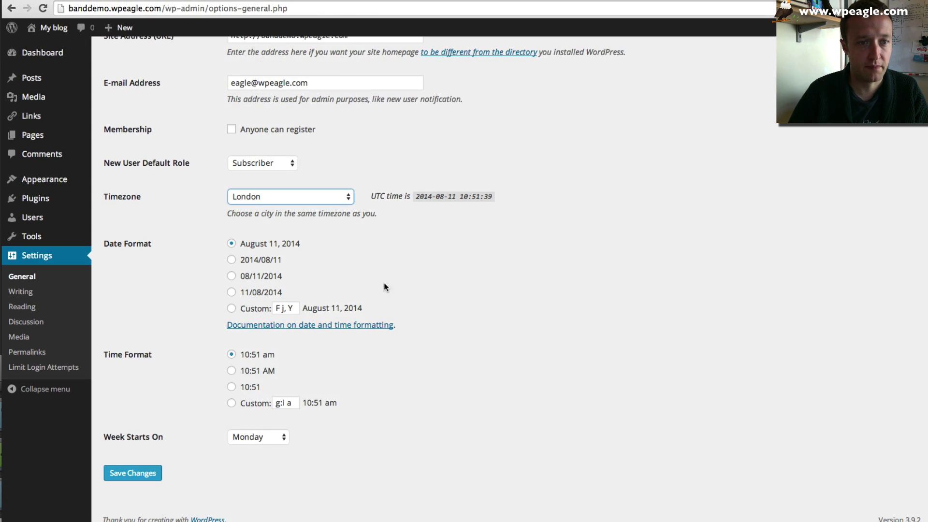
# - Save the general settings, then download the purchased Muzak theme zip from ThemeForest
pyautogui.click(110, 474)
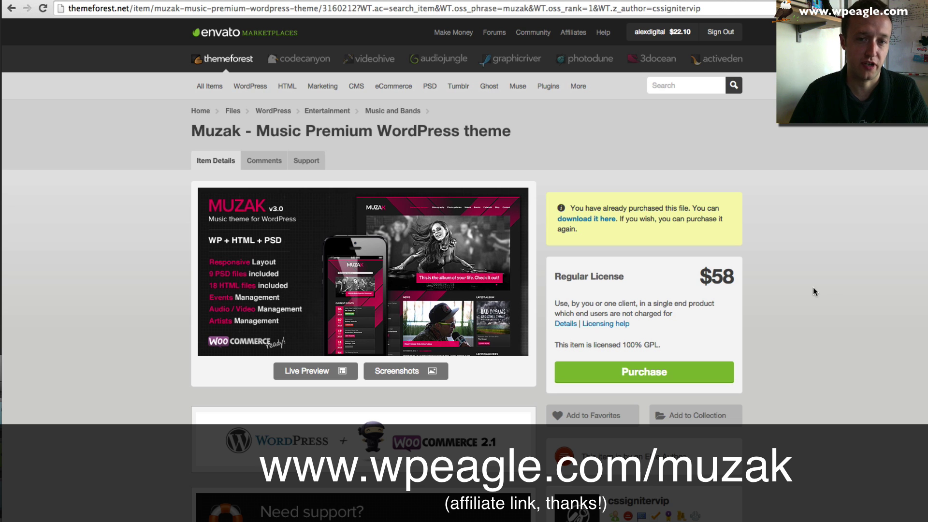
pyautogui.scroll(-1, 734, 228)
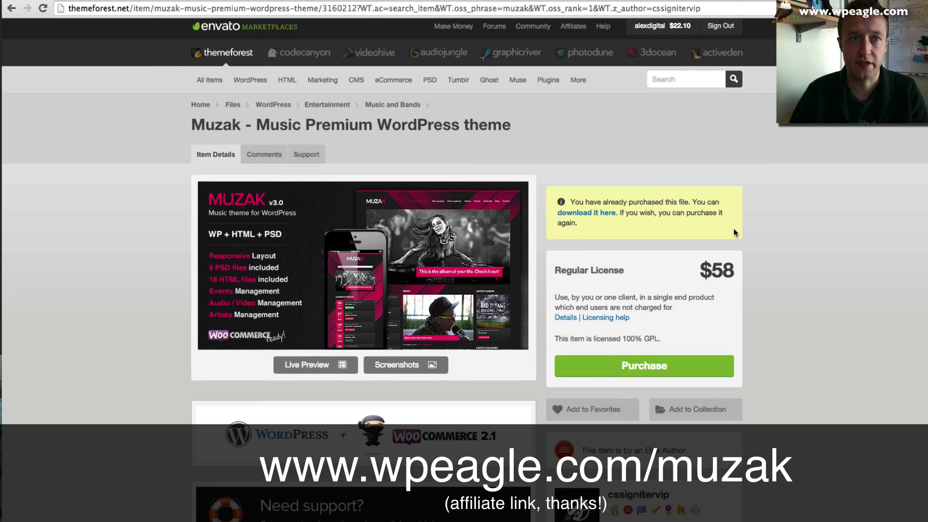
pyautogui.scroll(-1, 742, 234)
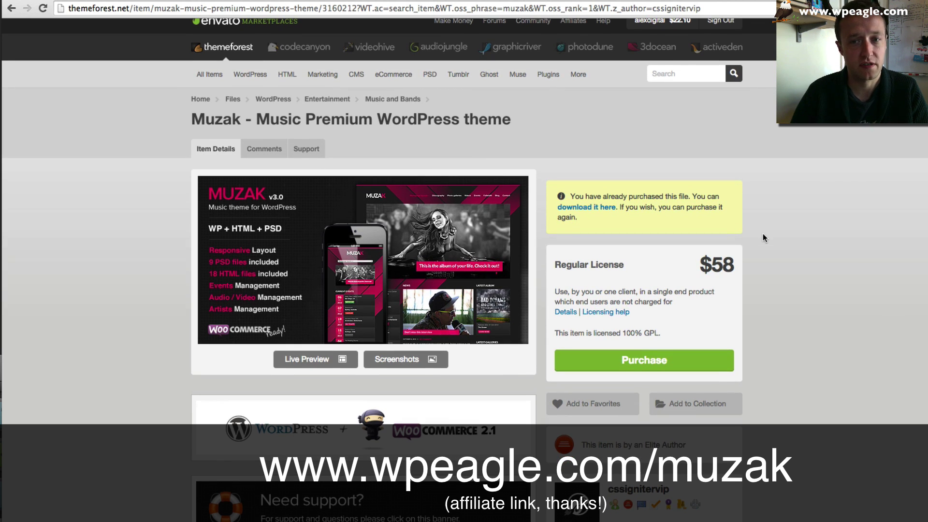
pyautogui.scroll(-5, 756, 235)
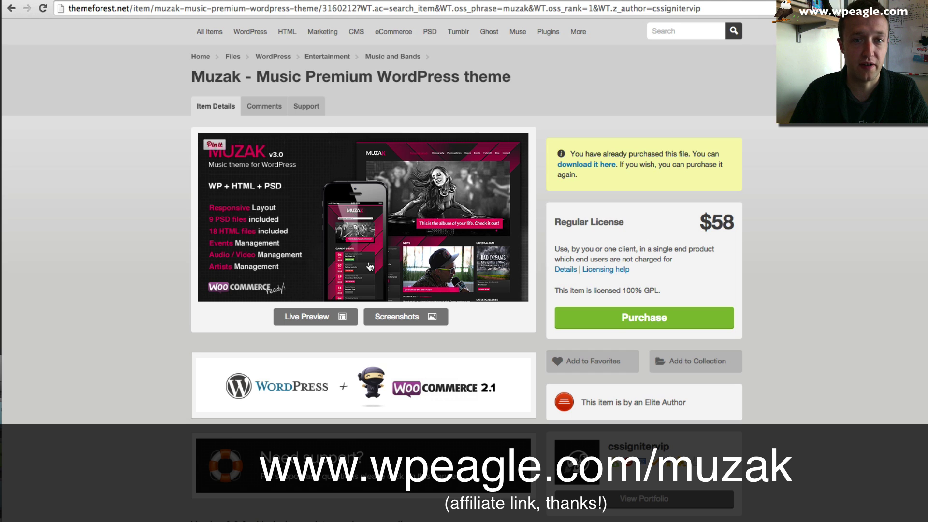
pyautogui.scroll(2, 661, 244)
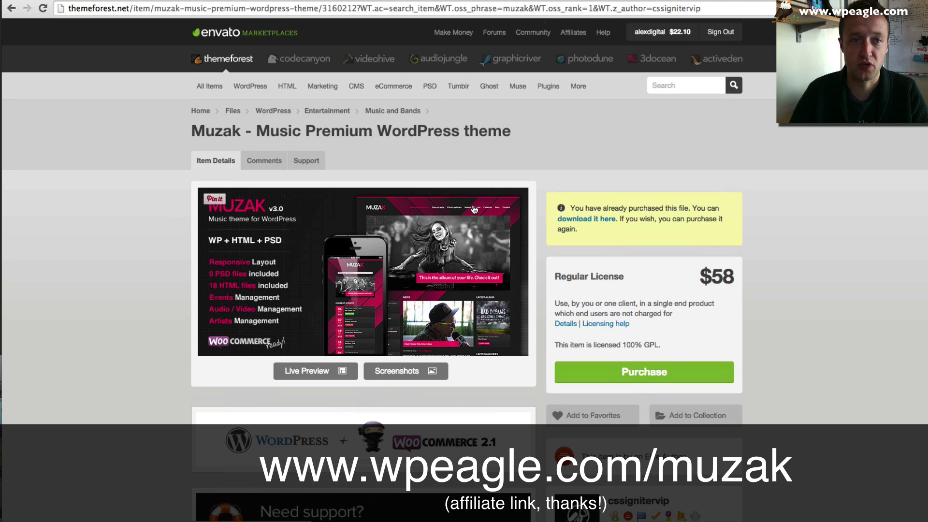
pyautogui.click(600, 221)
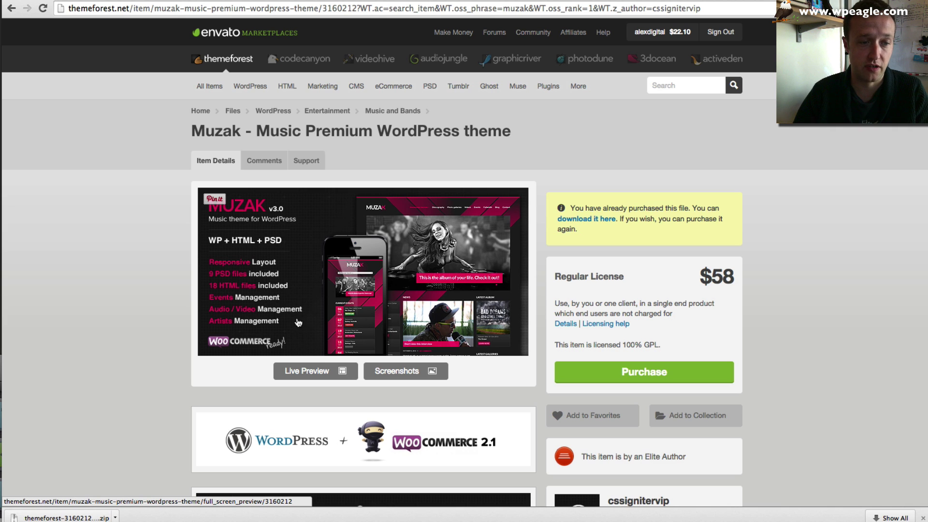
pyautogui.scroll(-1, 338, 362)
pyautogui.click(115, 518)
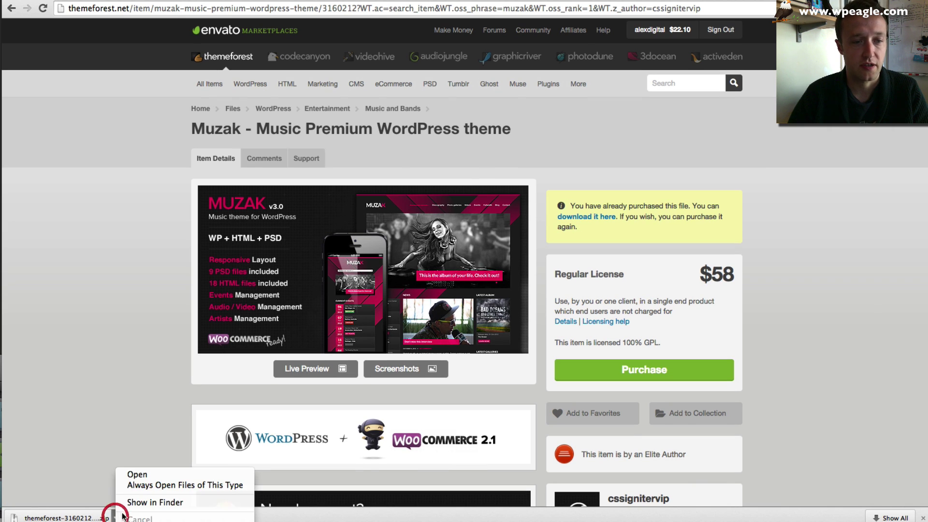
# - Show the downloaded Muzak theme zip in Finder's Downloads window
pyautogui.click(155, 500)
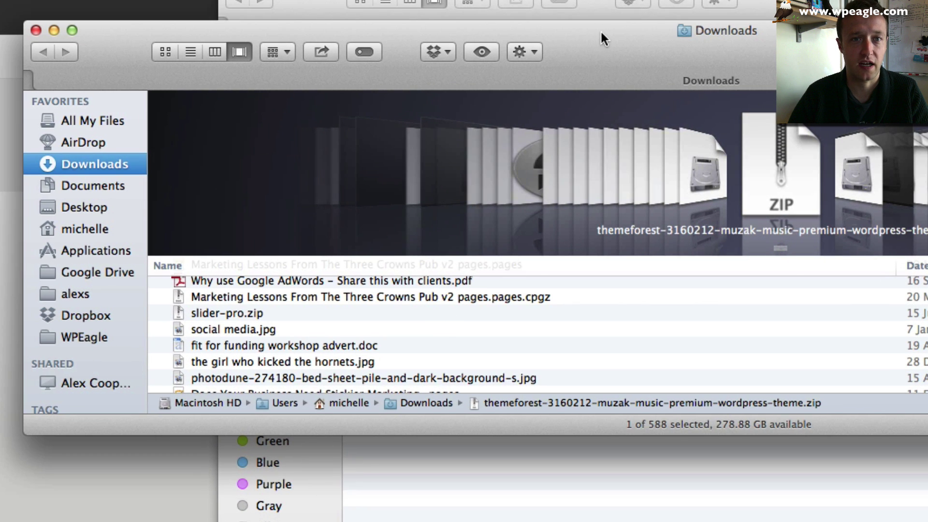
pyautogui.moveTo(600, 30); pyautogui.dragTo(927, 23)
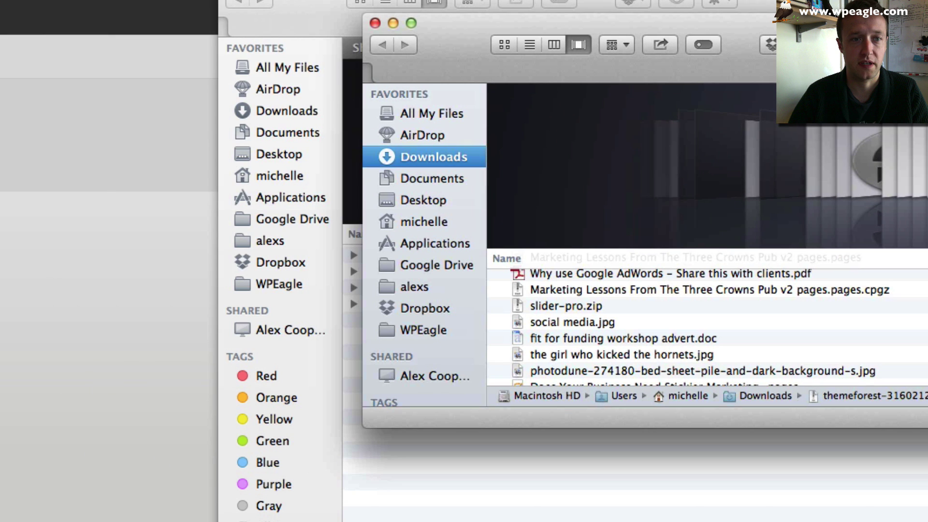
pyautogui.scroll(10, 591, 362)
pyautogui.scroll(10, 593, 358)
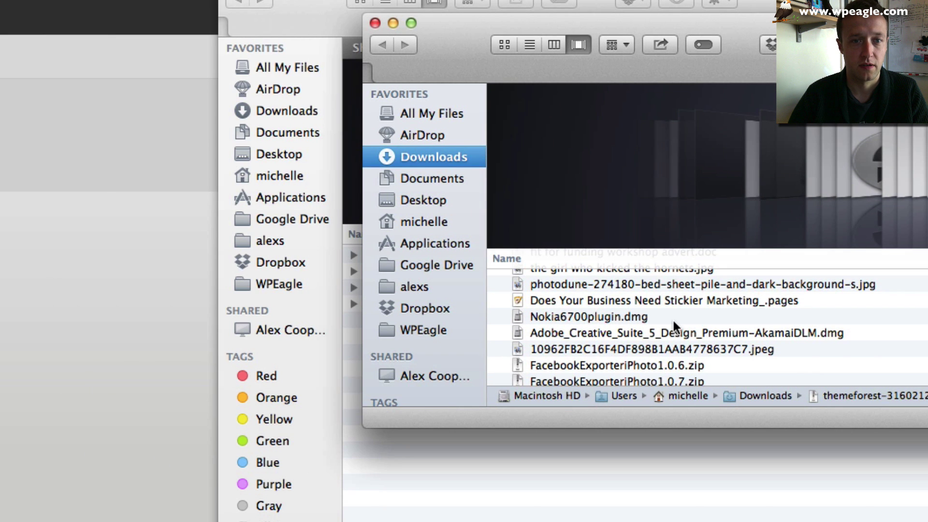
pyautogui.scroll(5, 674, 320)
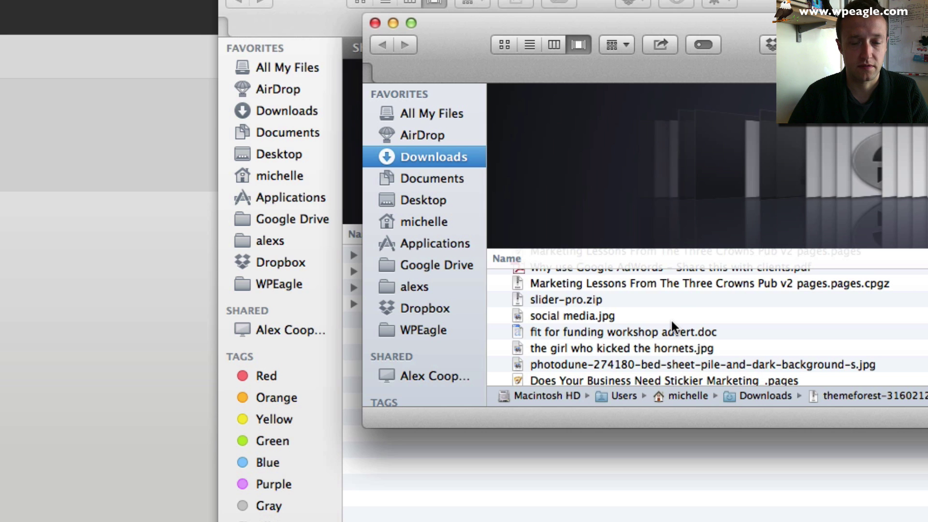
pyautogui.scroll(-10, 671, 320)
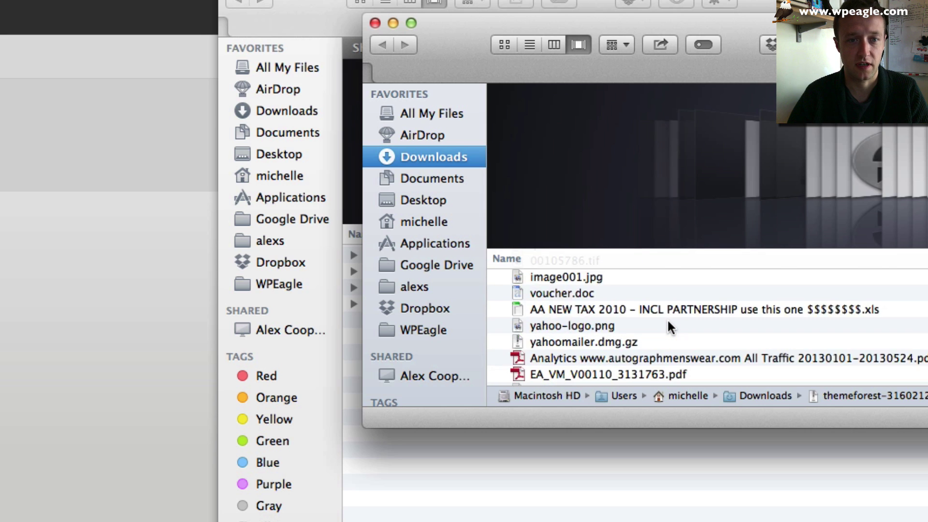
pyautogui.scroll(15, 668, 322)
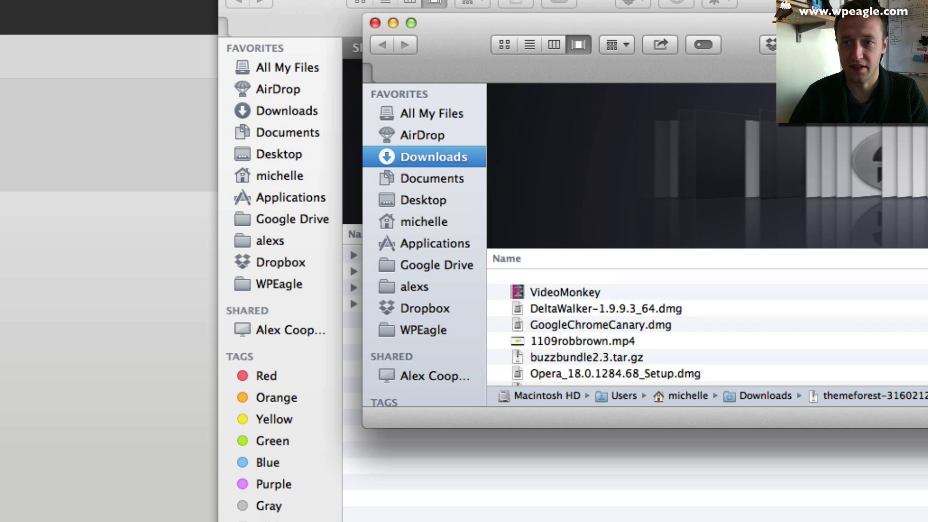
pyautogui.scroll(10, 667, 320)
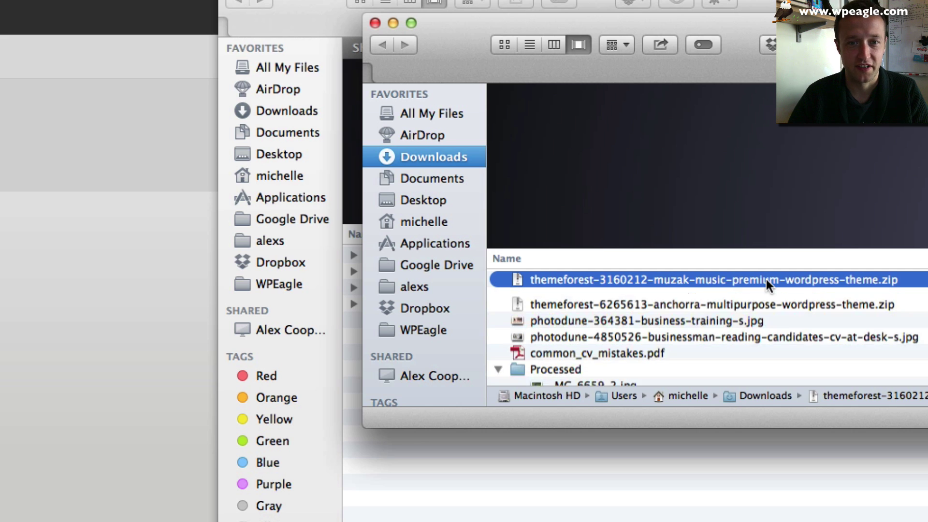
# - Copy the Muzak theme zip into the Shared Folder beside the band folders
pyautogui.moveTo(751, 26); pyautogui.dragTo(925, 3)
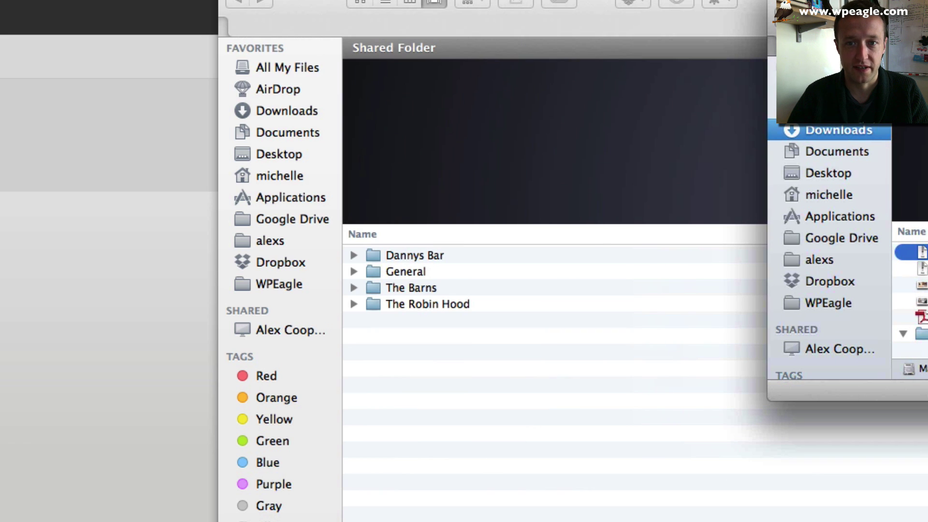
pyautogui.moveTo(506, 327); pyautogui.dragTo(491, 412)
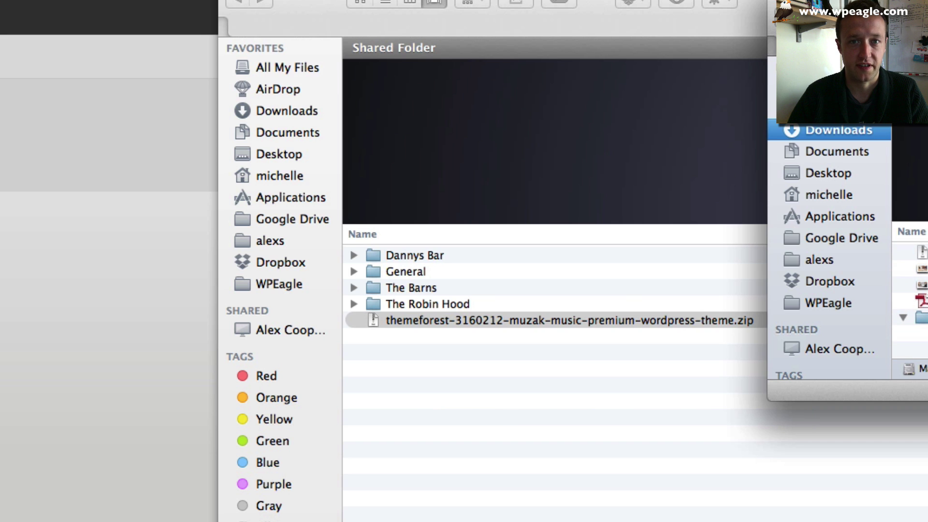
pyautogui.click(365, 363)
# - Extract the theme zip with Archive Utility and open its WORDPRESS folder holding wp_muzak5.zip
pyautogui.rightClick(463, 319)
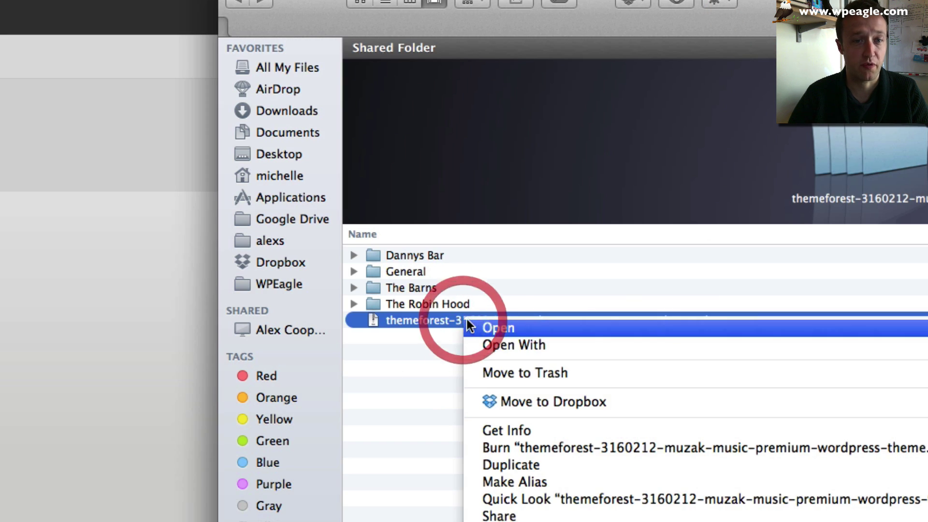
pyautogui.moveTo(513, 340)
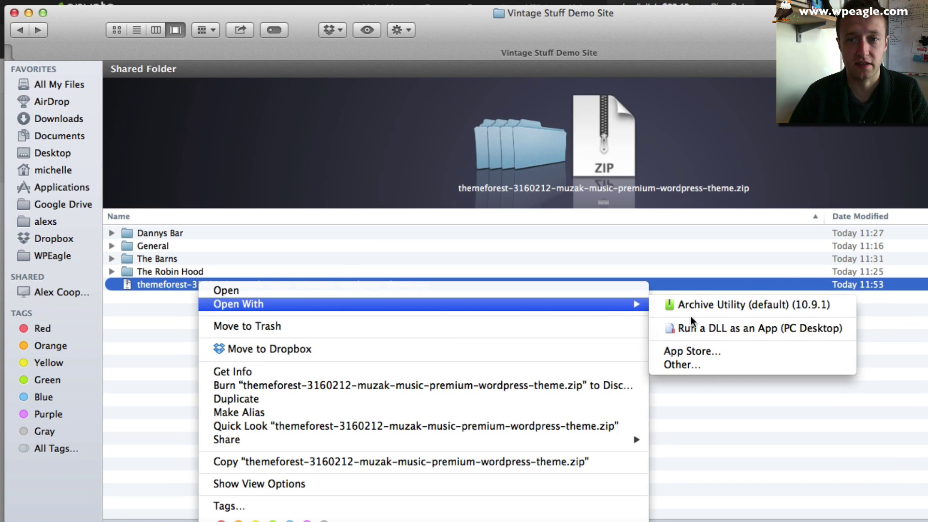
pyautogui.click(701, 306)
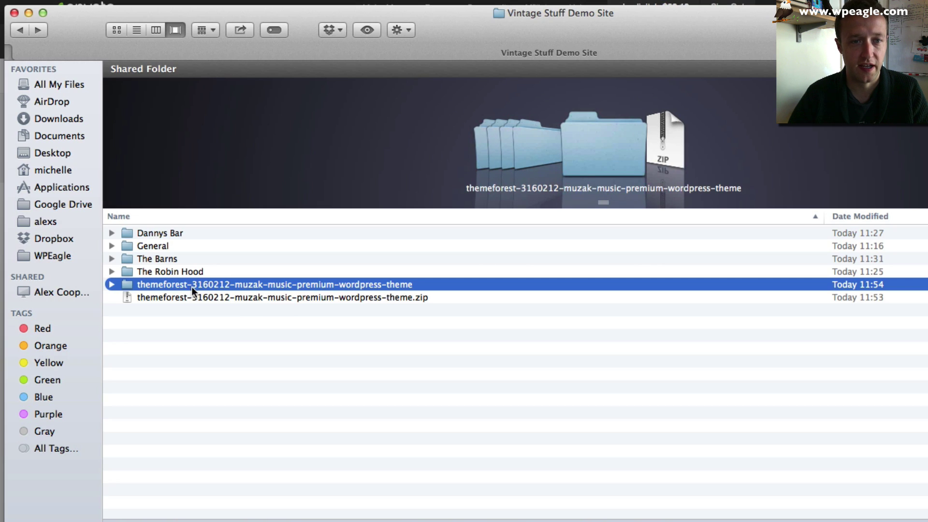
pyautogui.doubleClick(164, 286)
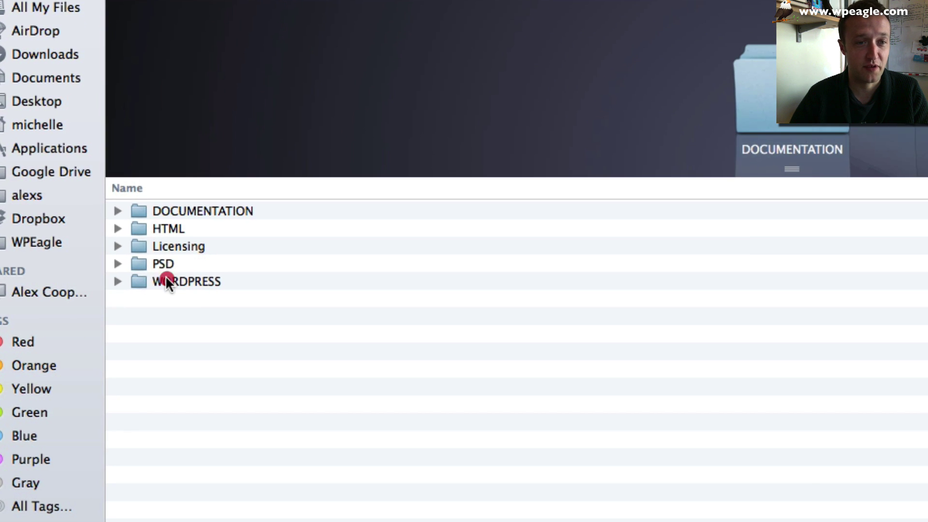
pyautogui.doubleClick(147, 284)
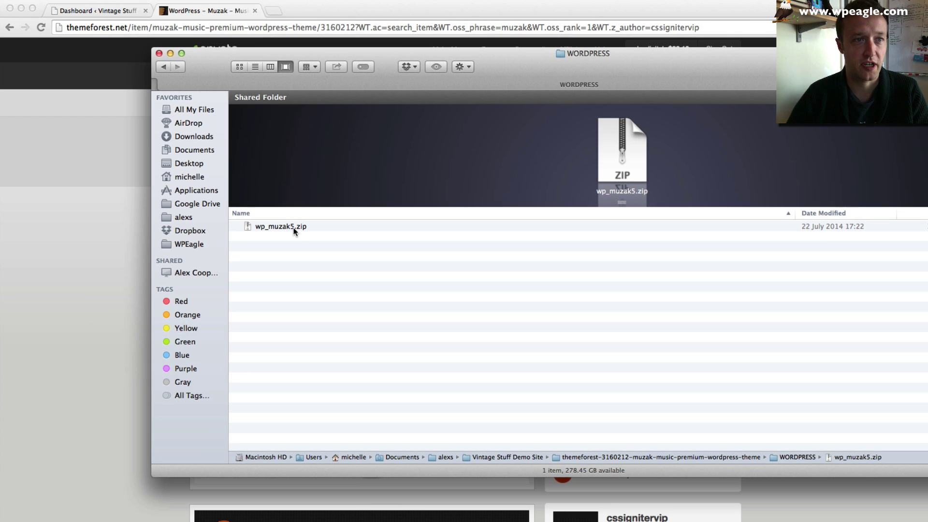
pyautogui.click(92, 13)
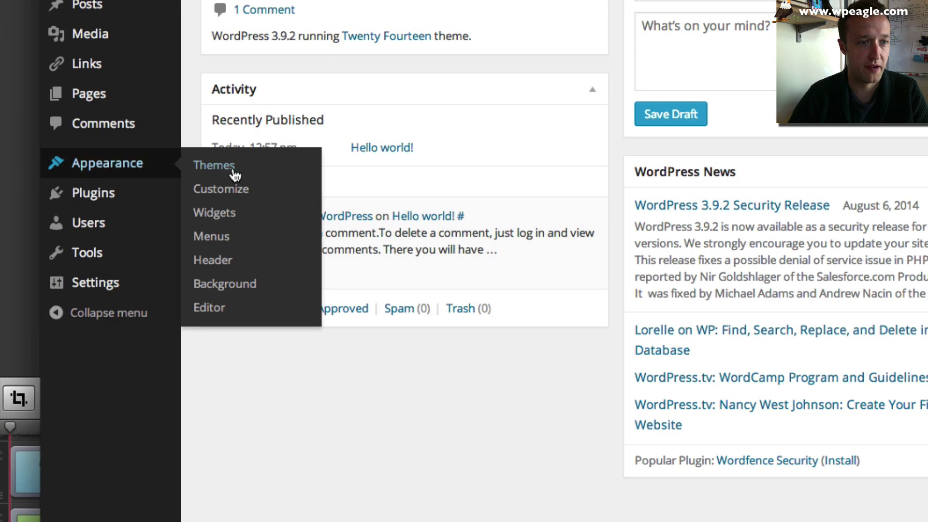
# - Open the Upload Theme form and browse to the Vintage Stuff Demo Site folder
pyautogui.click(230, 172)
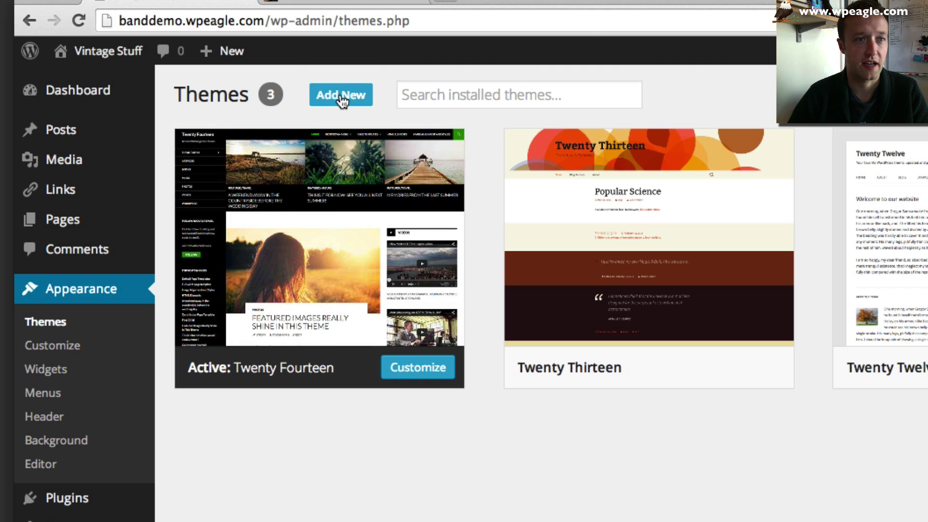
pyautogui.click(333, 100)
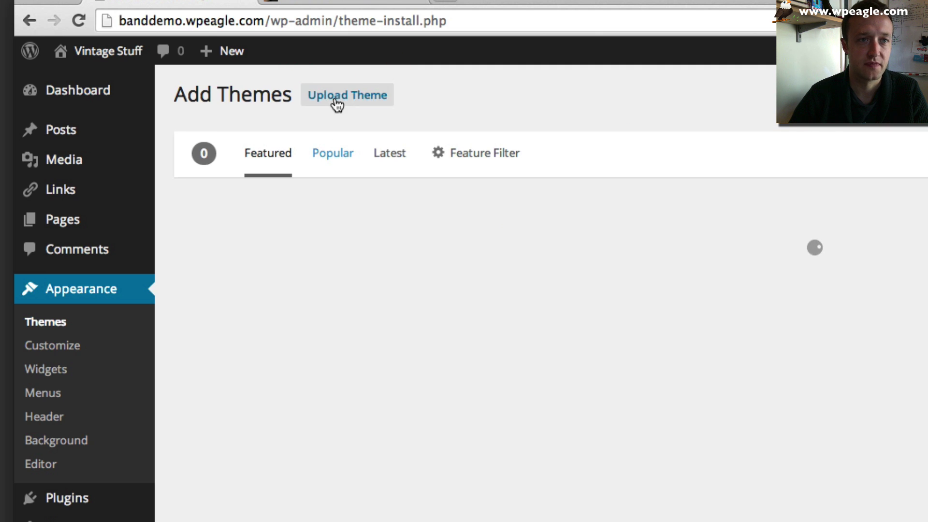
pyautogui.click(351, 102)
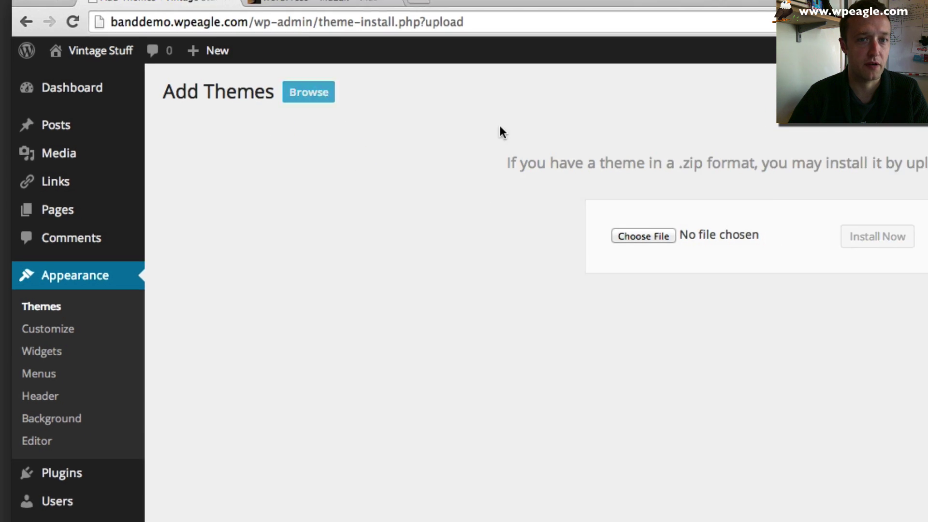
pyautogui.click(425, 174)
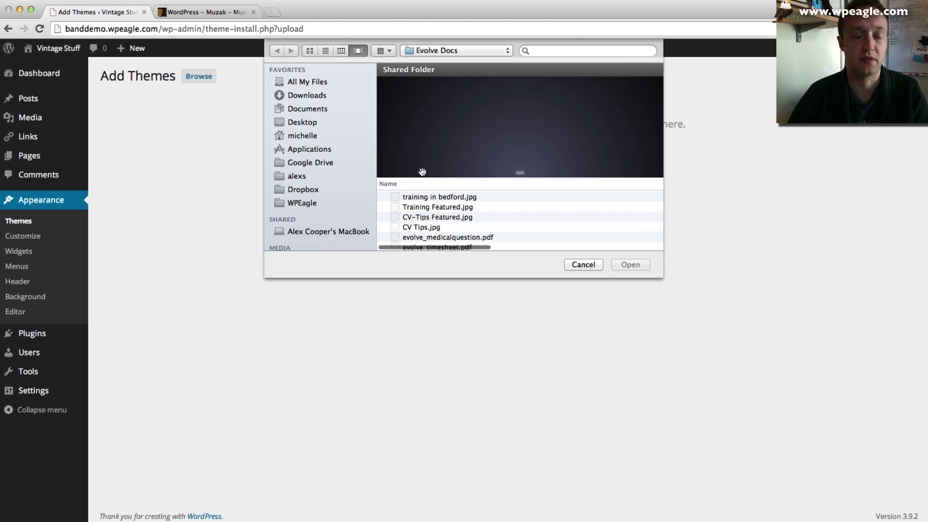
pyautogui.click(472, 48)
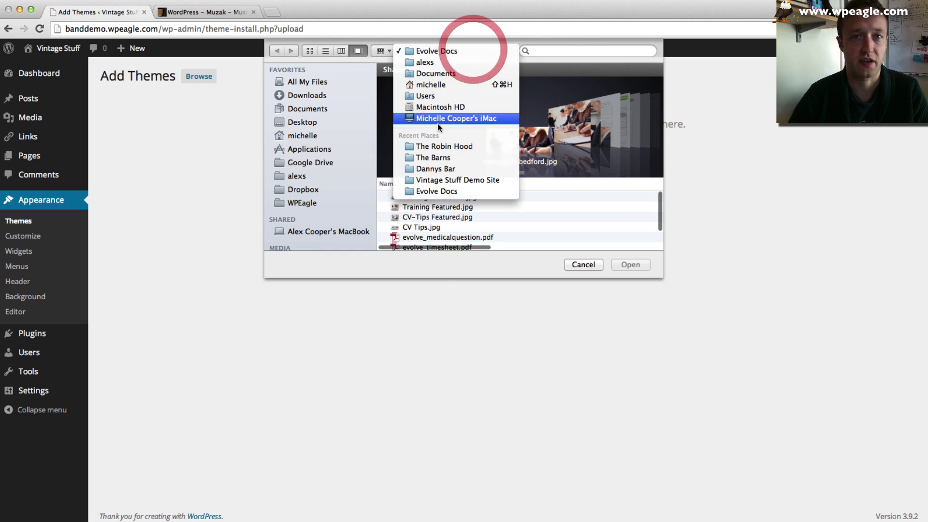
pyautogui.click(433, 174)
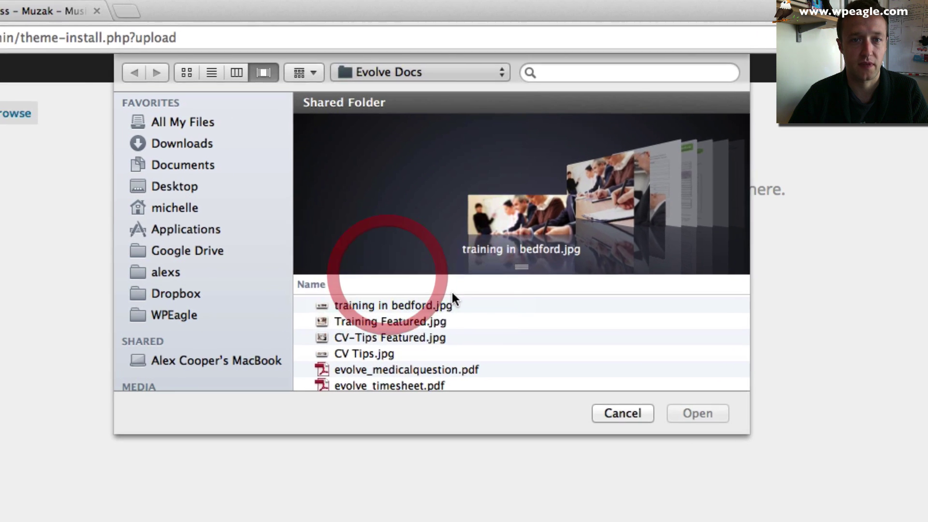
# - Upload wp_muzak5.zip from the theme's WORDPRESS folder, install it and activate it
pyautogui.click(352, 310)
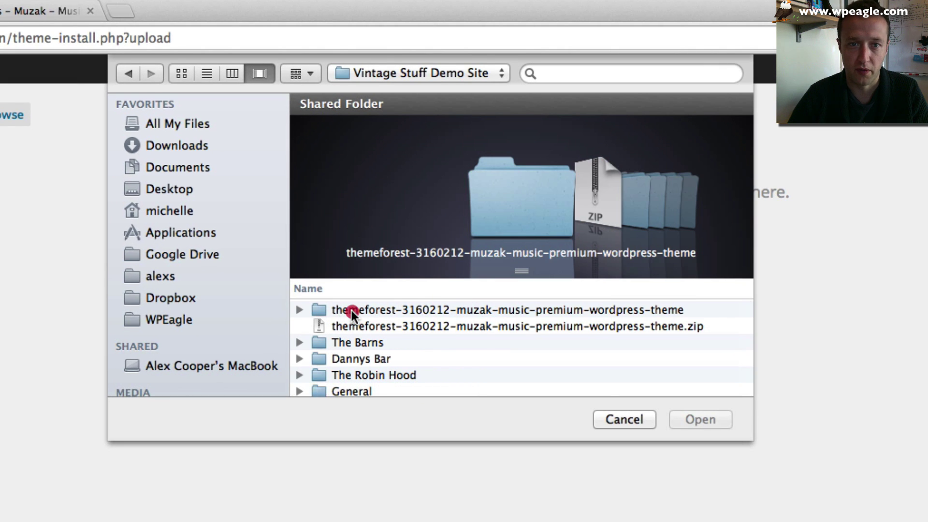
pyautogui.doubleClick(352, 310)
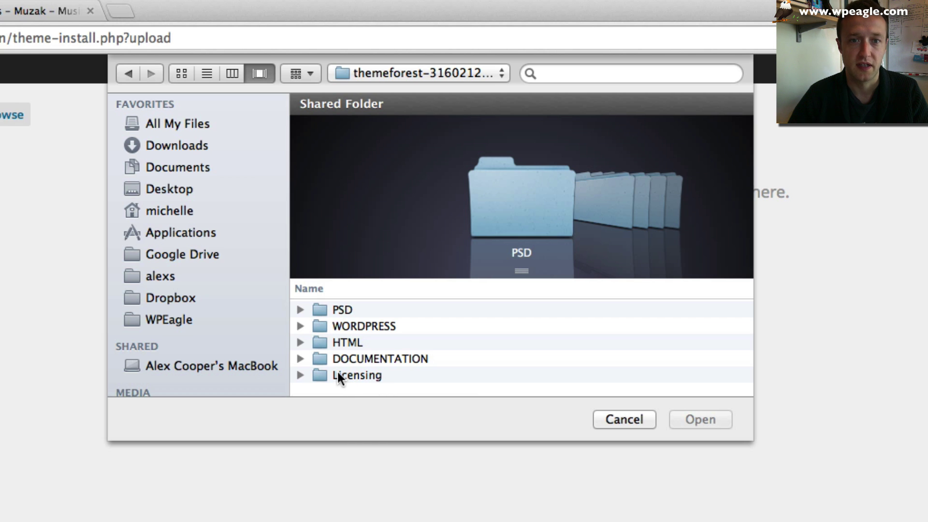
pyautogui.doubleClick(352, 327)
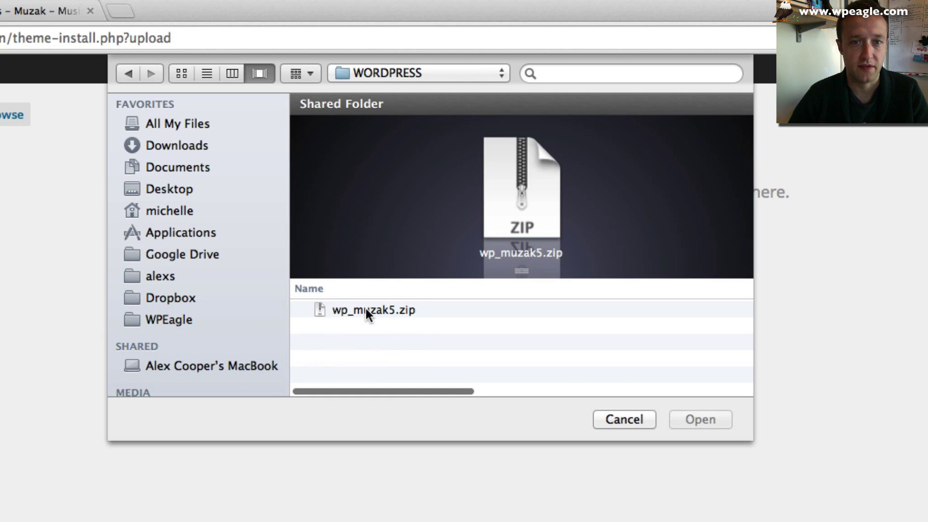
pyautogui.click(366, 309)
pyautogui.click(707, 419)
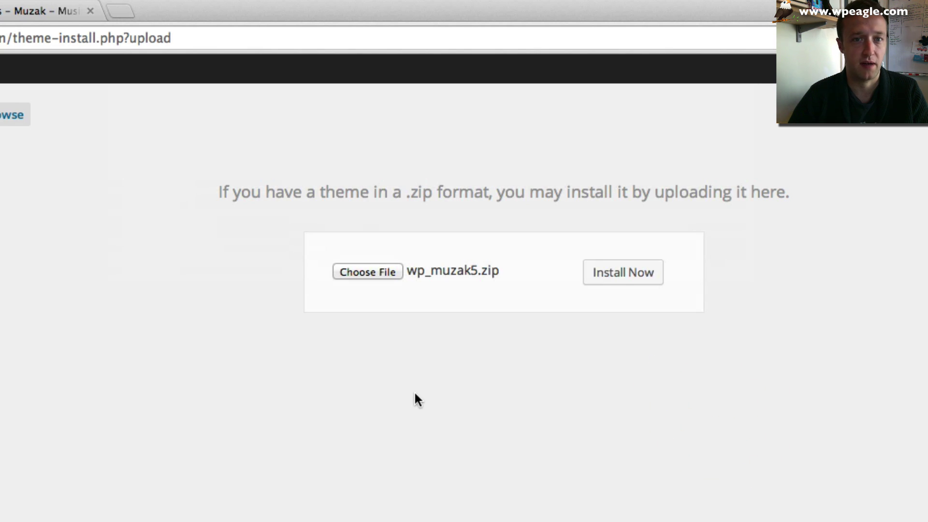
pyautogui.click(631, 275)
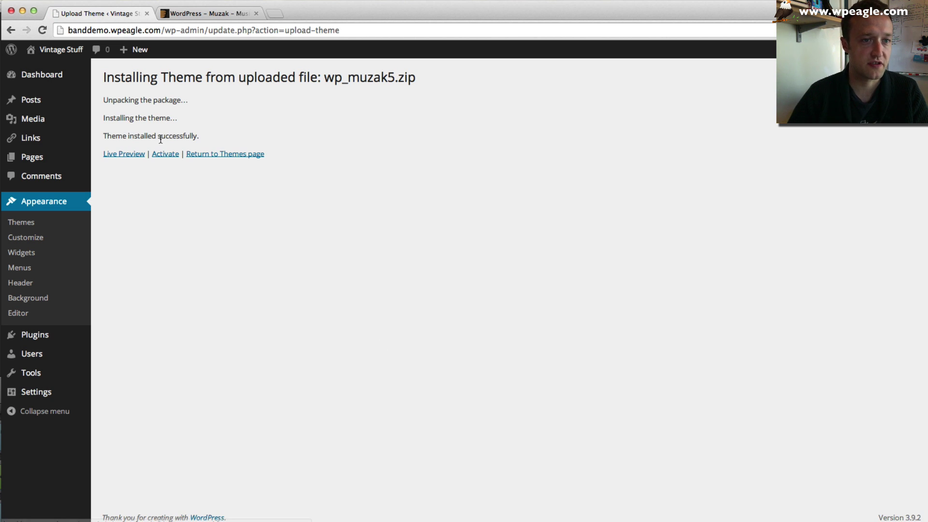
pyautogui.click(166, 154)
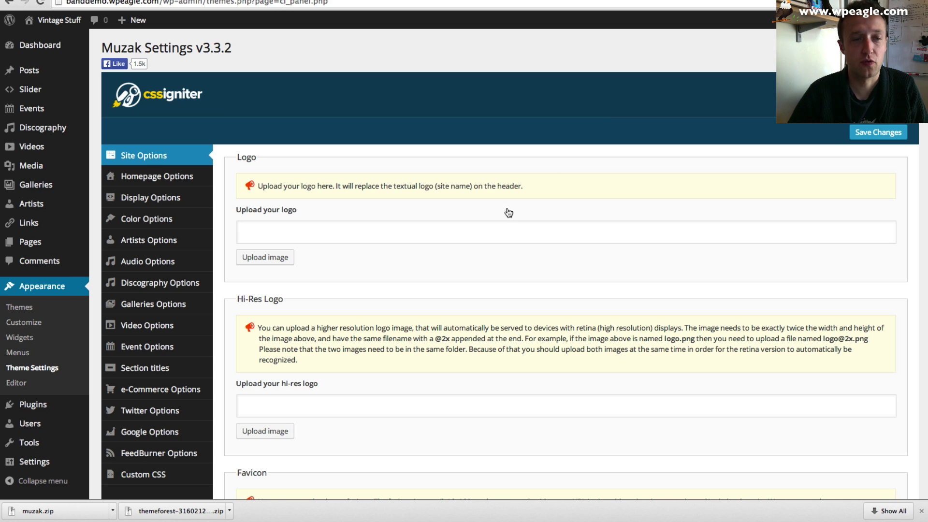
# - Download the Muzak sample content from the bottom of the Muzak Settings page
pyautogui.scroll(-1, 508, 213)
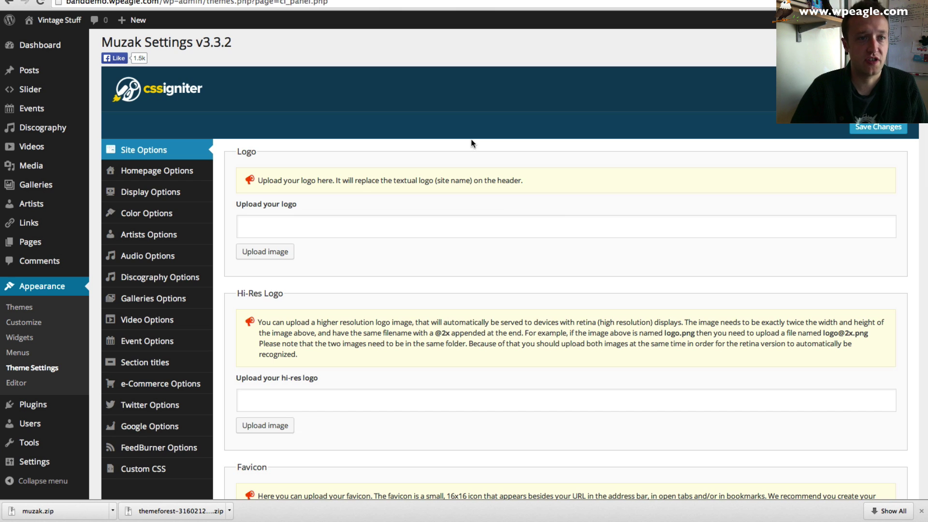
pyautogui.scroll(-7, 472, 143)
pyautogui.scroll(-10, 473, 143)
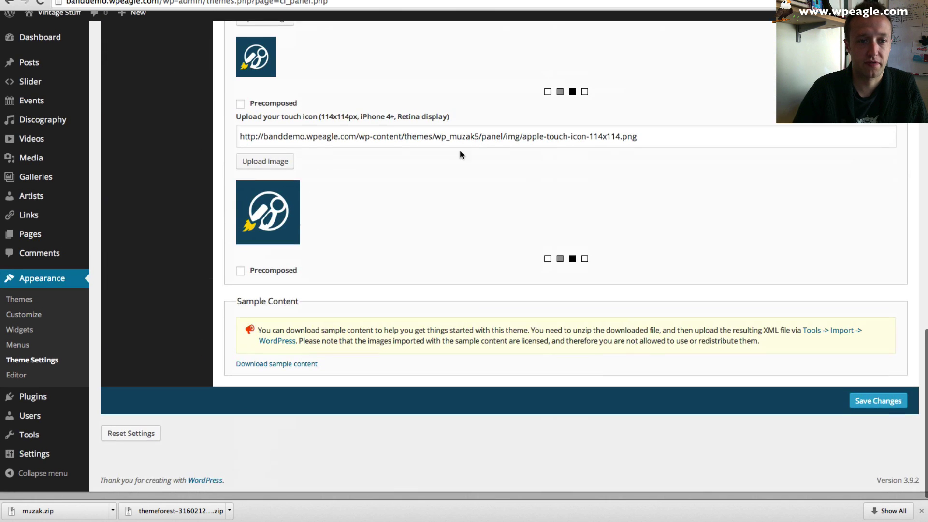
pyautogui.click(290, 373)
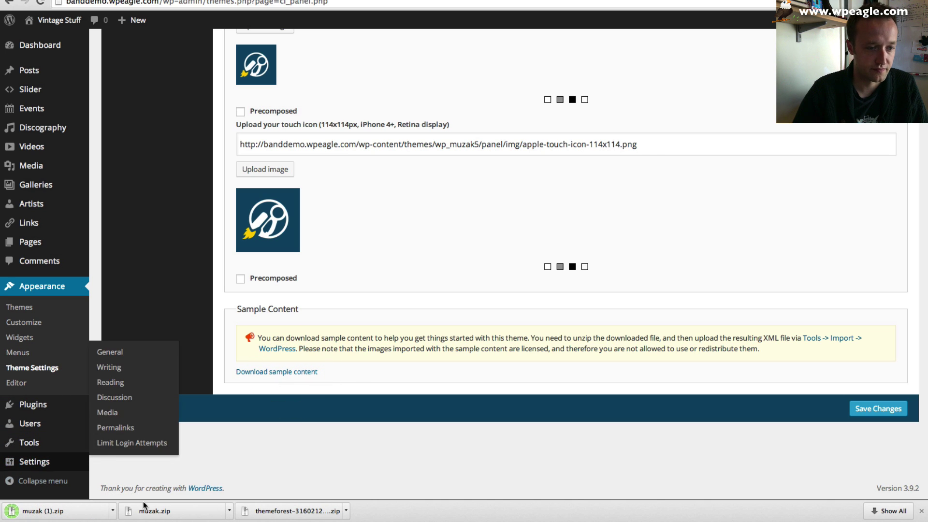
# - Reveal muzak (1).zip in Finder, showing Downloads as a list in a new tab
pyautogui.click(113, 511)
pyautogui.click(155, 435)
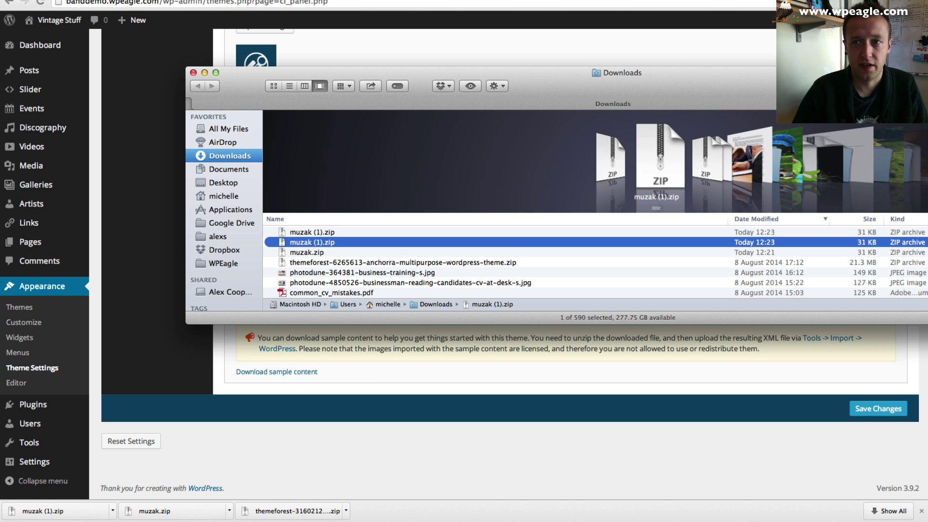
pyautogui.moveTo(864, 76); pyautogui.dragTo(741, 58)
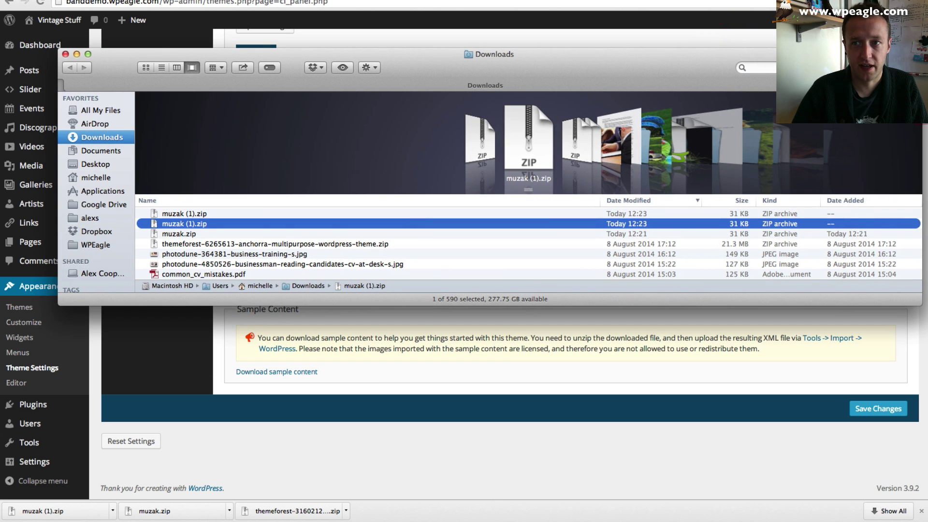
pyautogui.press('super+t')
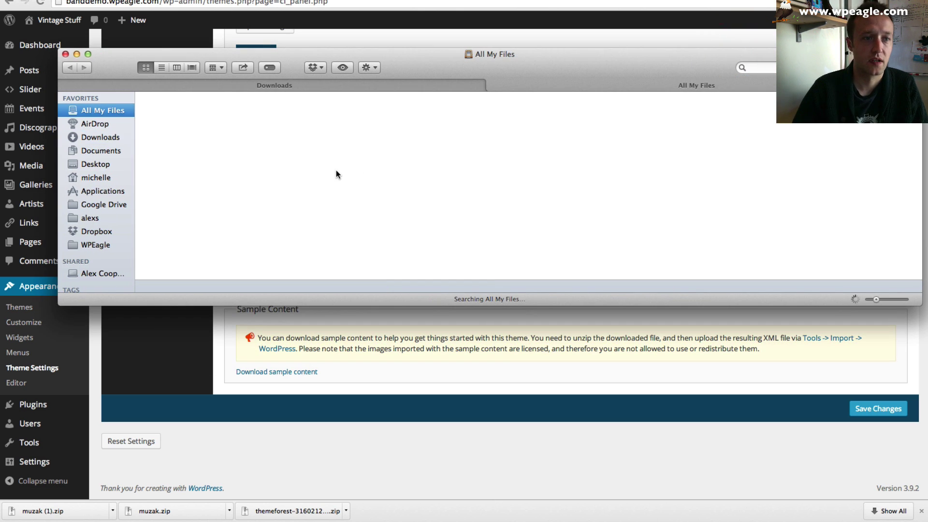
pyautogui.press('super+t')
pyautogui.click(633, 85)
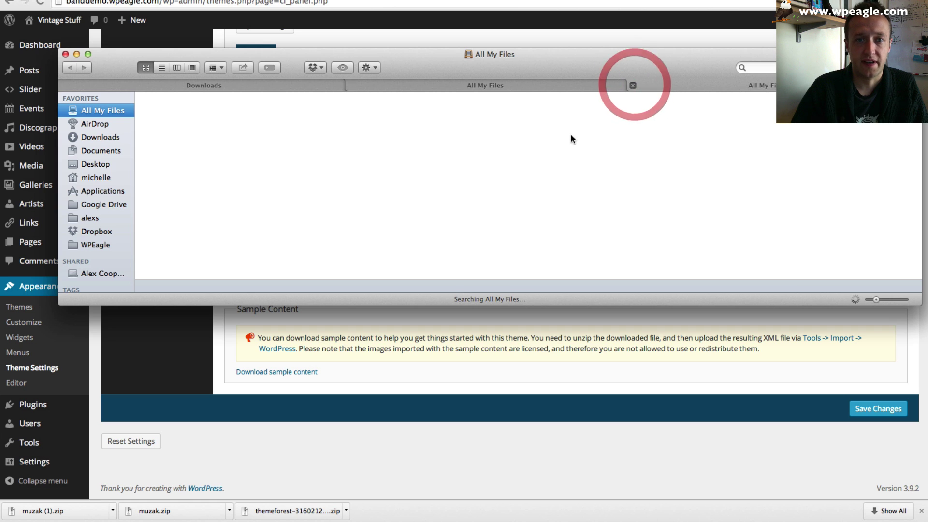
pyautogui.click(98, 218)
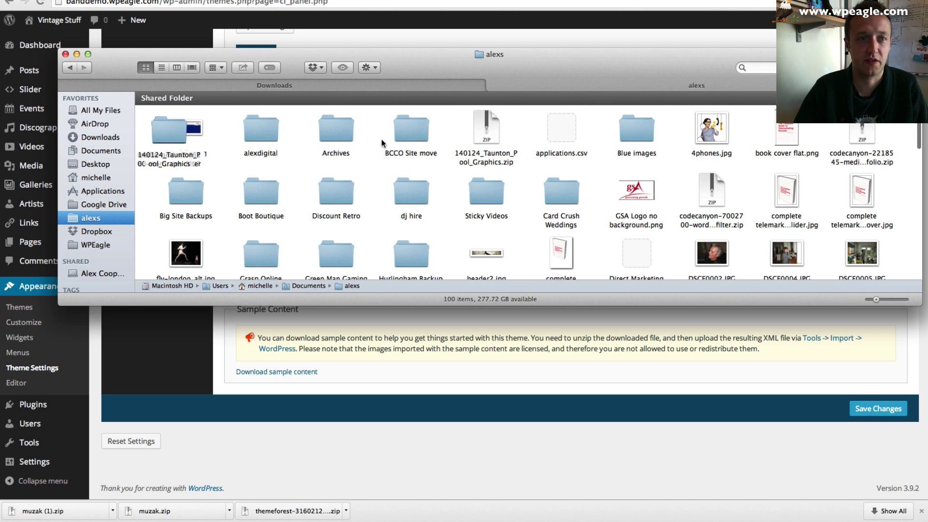
pyautogui.click(161, 68)
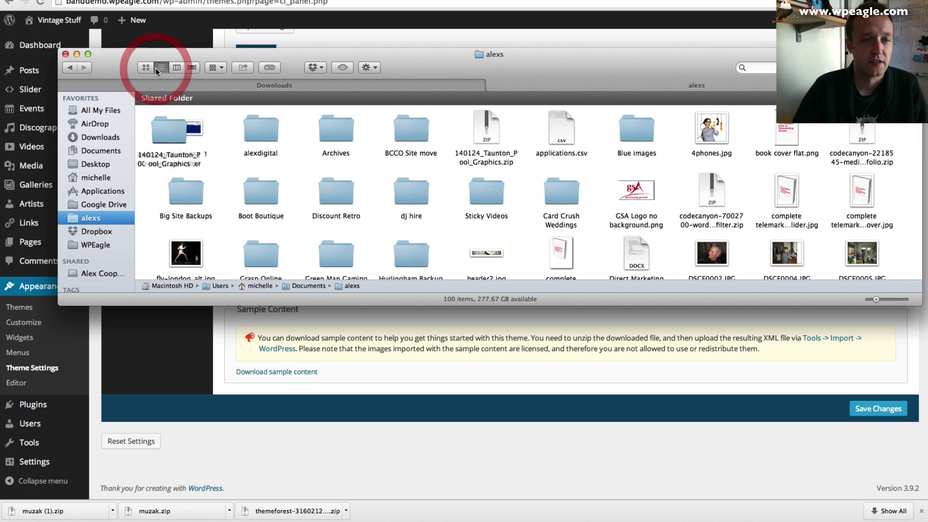
pyautogui.click(227, 84)
# - Move muzak (1).zip into the alexs > Vintage Stuff Demo Site folder
pyautogui.moveTo(193, 214); pyautogui.dragTo(176, 126)
pyautogui.click(190, 125)
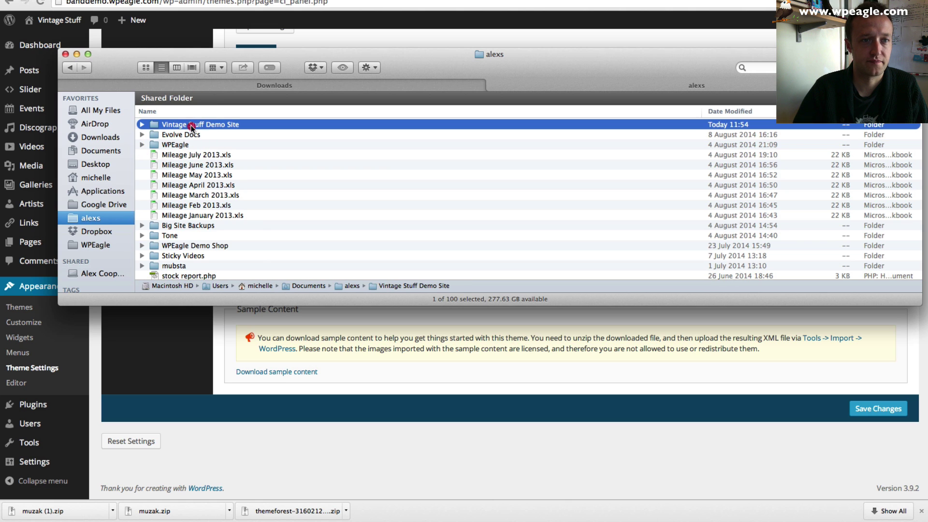
pyautogui.doubleClick(190, 125)
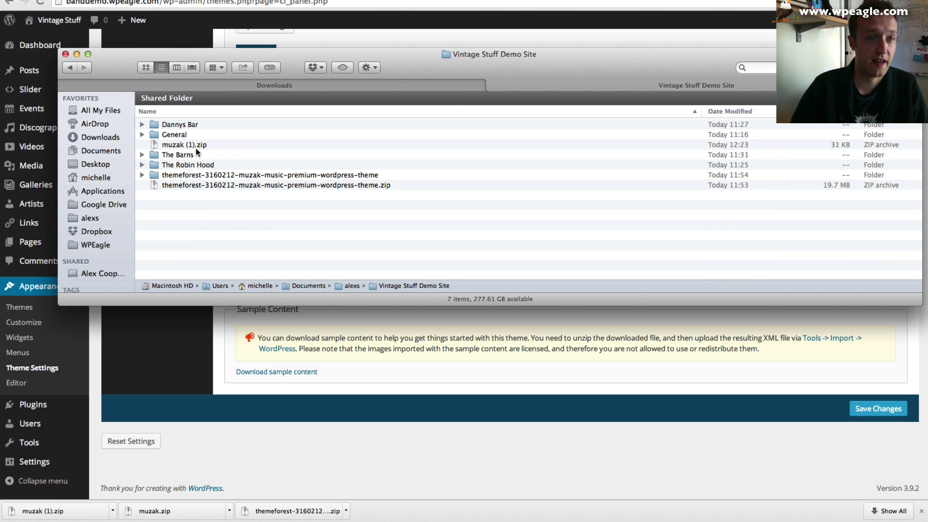
pyautogui.click(196, 144)
# - Extract muzak (1).zip with Archive Utility and open the resulting muzak folder
pyautogui.rightClick(196, 144)
pyautogui.moveTo(261, 158)
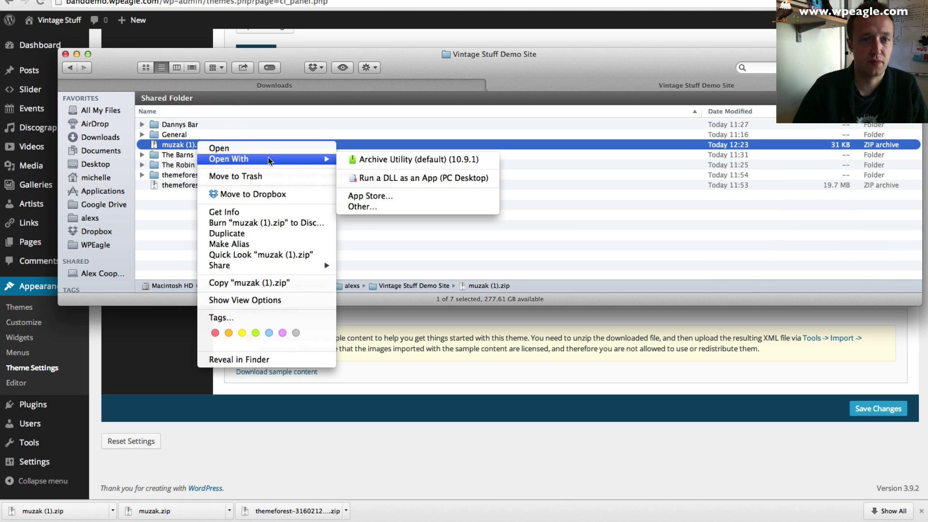
pyautogui.click(404, 160)
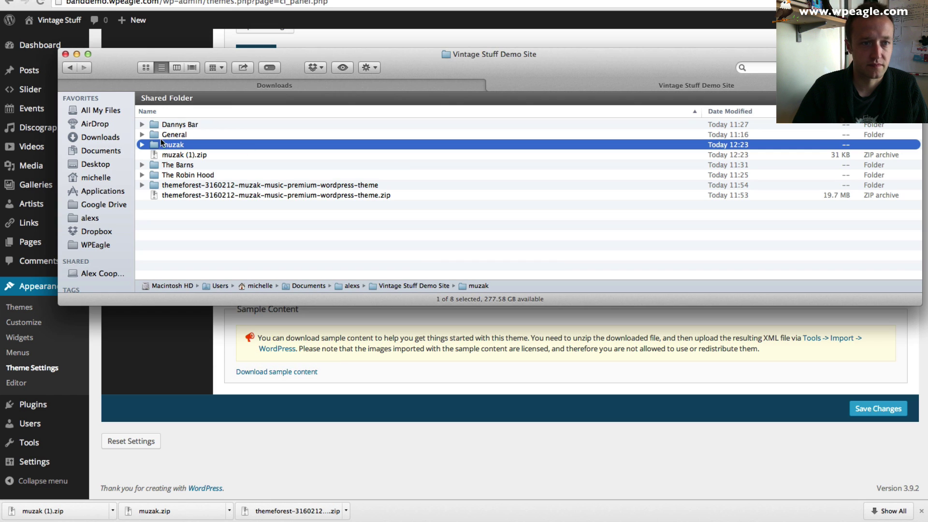
pyautogui.doubleClick(164, 145)
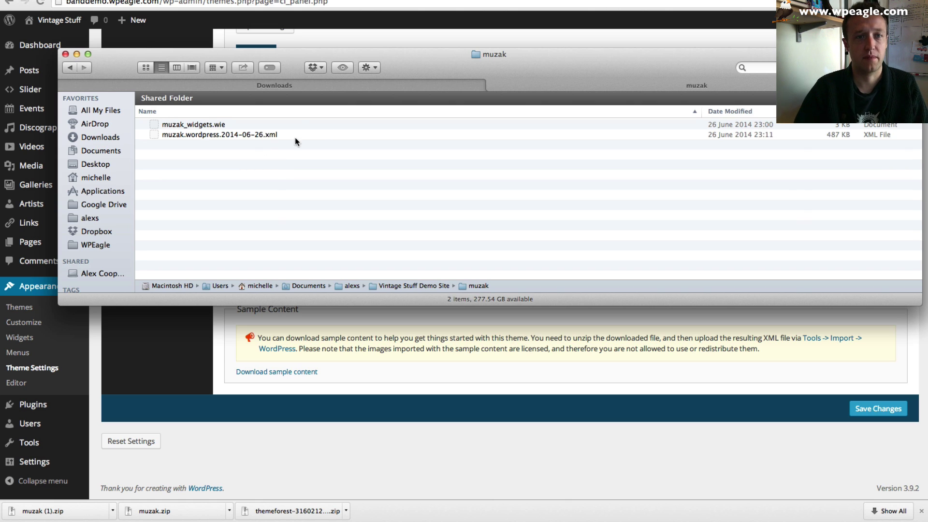
pyautogui.moveTo(347, 50); pyautogui.dragTo(430, 36)
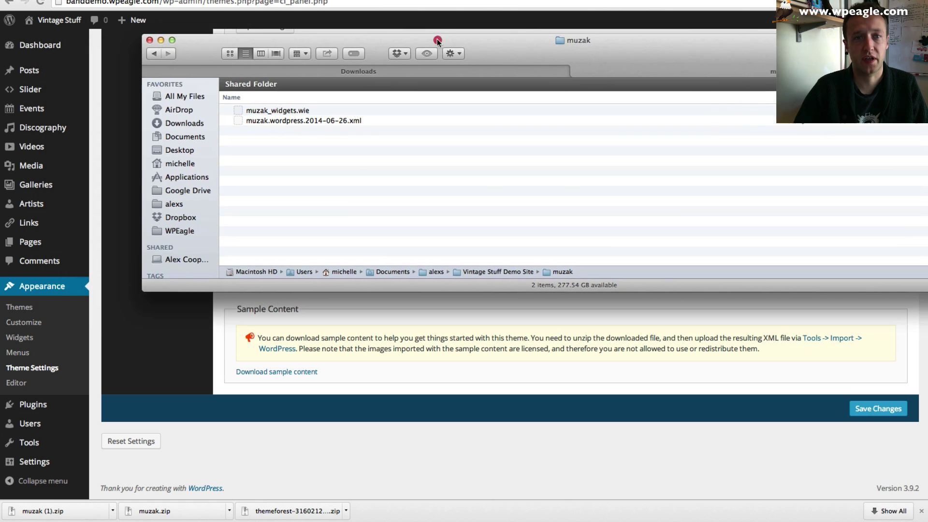
pyautogui.click(349, 319)
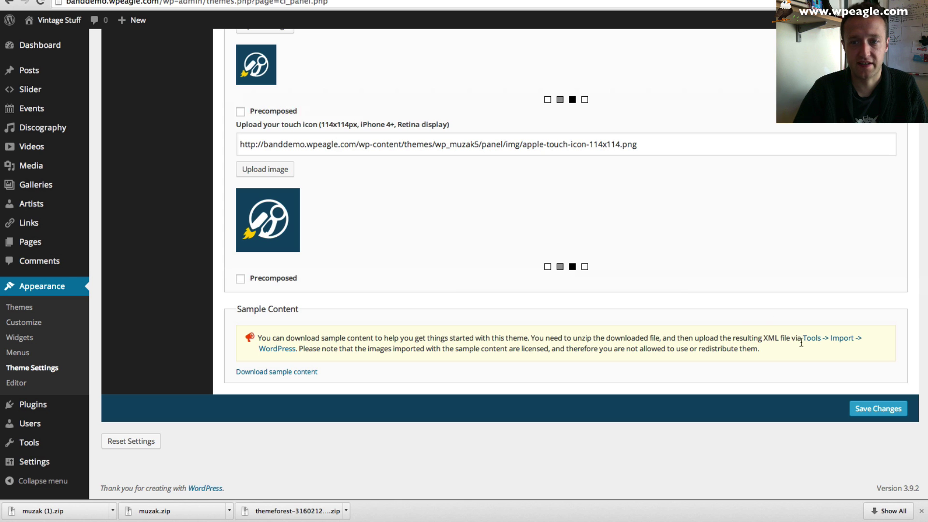
# - Install the WordPress Importer 0.6.1 from Tools > Import, then activate it and run it
pyautogui.click(822, 342)
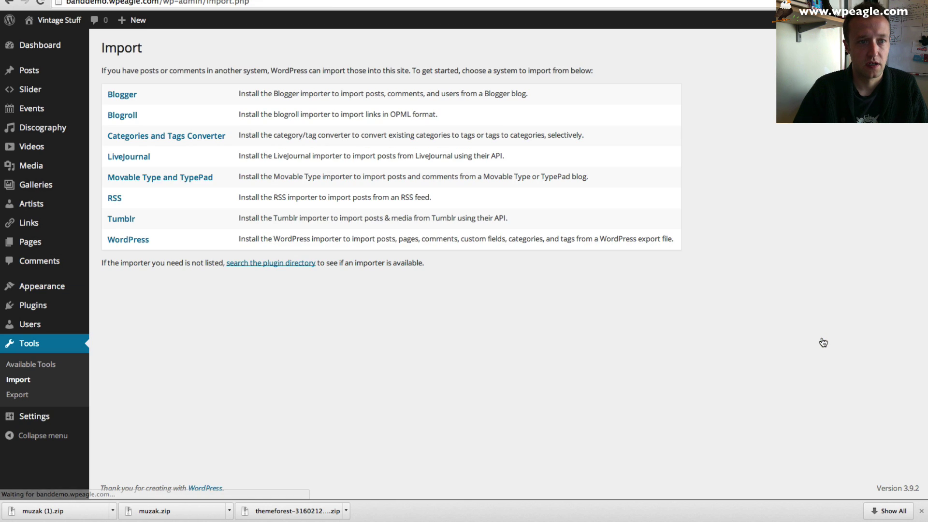
pyautogui.click(139, 246)
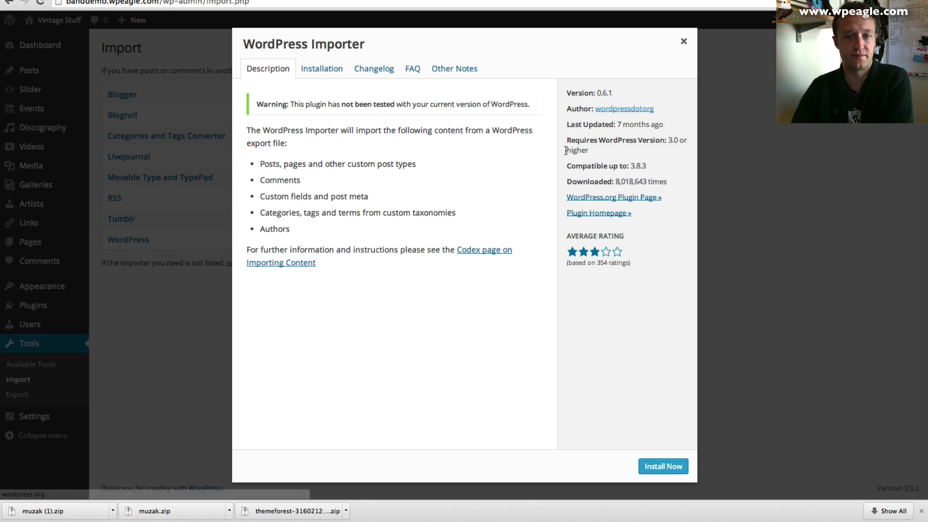
pyautogui.click(671, 467)
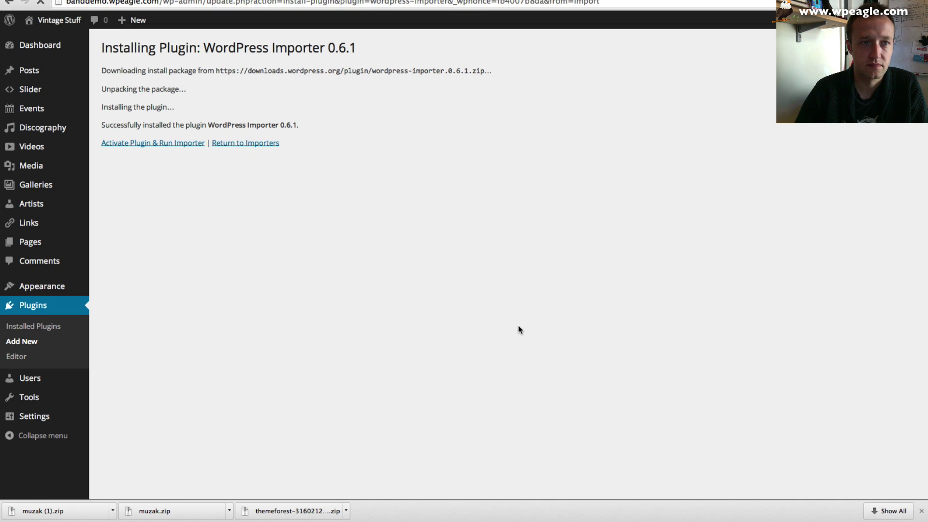
pyautogui.click(181, 143)
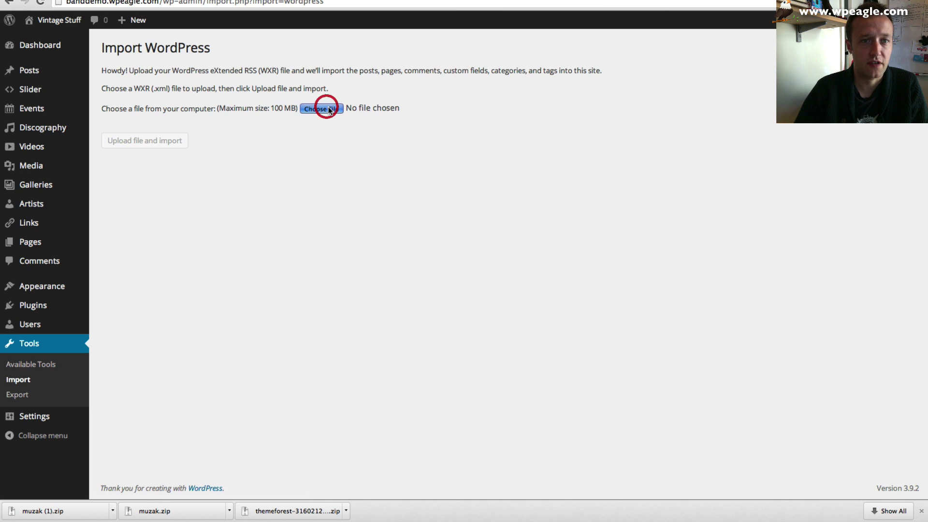
# - Choose muzak.wordpress.2014-06-26.xml from the Vintage Stuff Demo Site > muzak folder
pyautogui.click(328, 109)
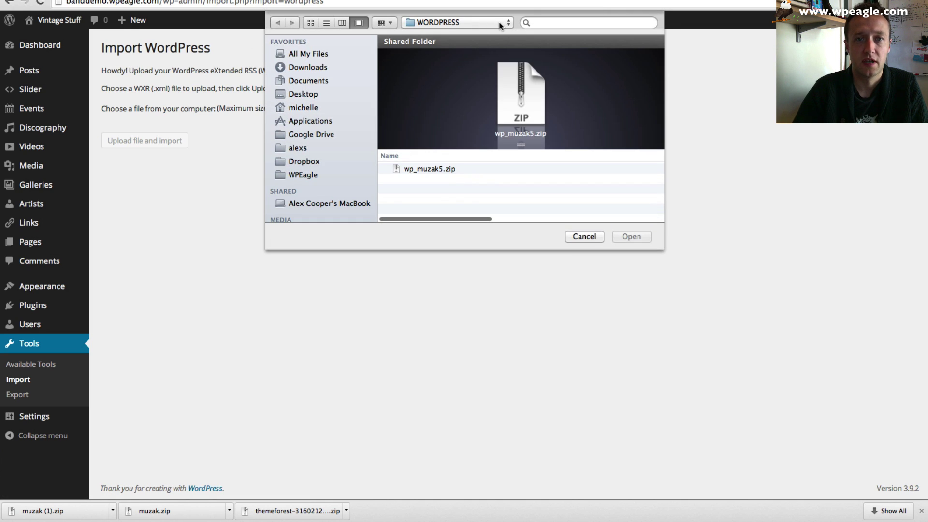
pyautogui.click(499, 22)
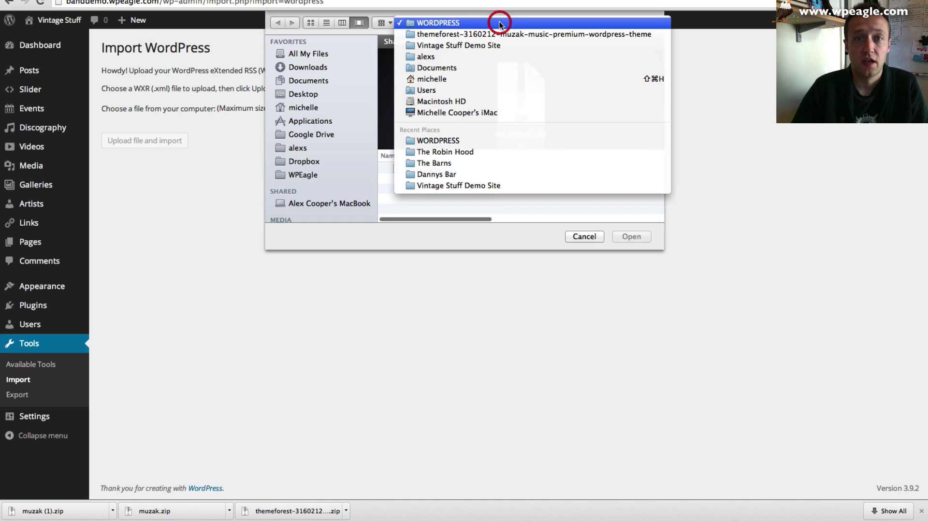
pyautogui.click(459, 45)
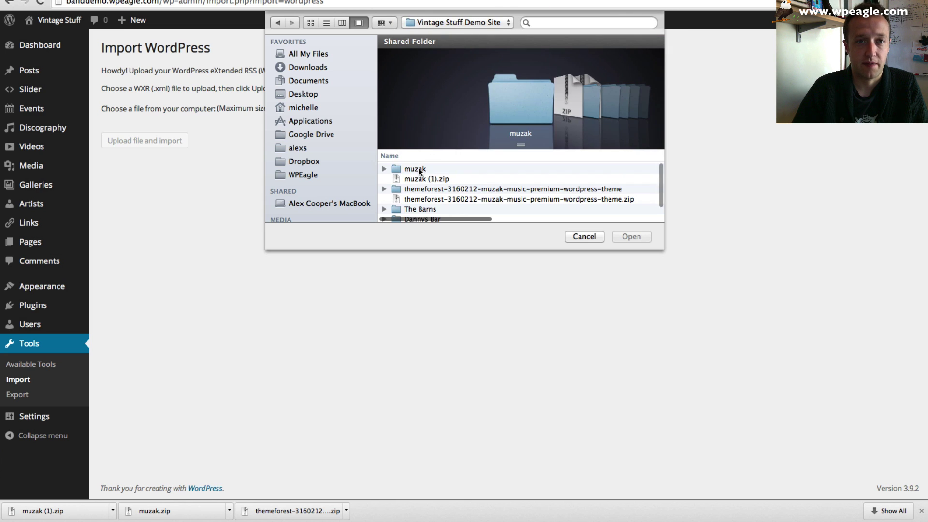
pyautogui.doubleClick(420, 169)
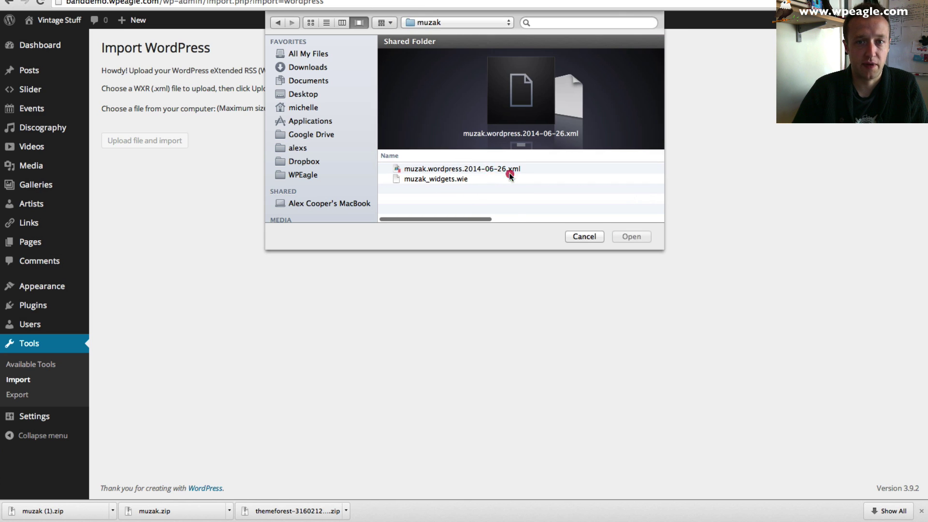
pyautogui.click(509, 172)
pyautogui.click(633, 236)
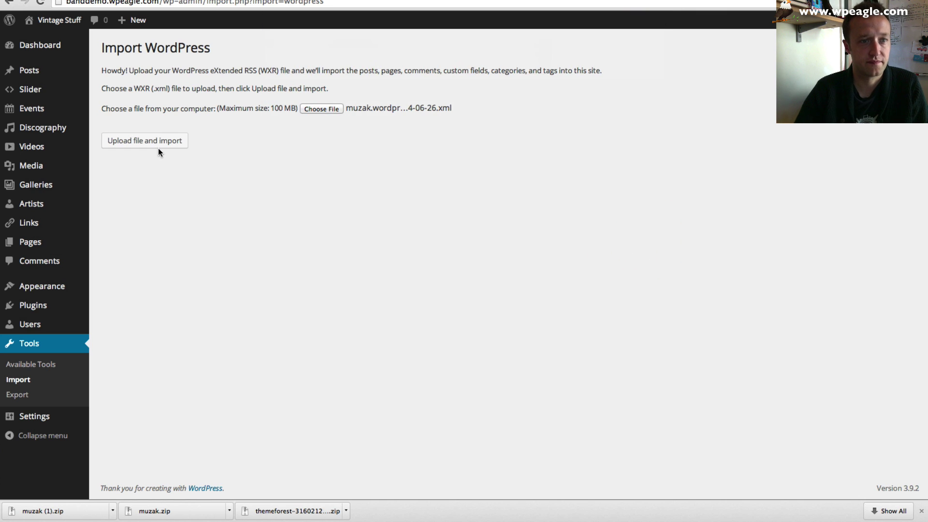
# - Upload and import the XML file with Download attachments ticked
pyautogui.click(157, 142)
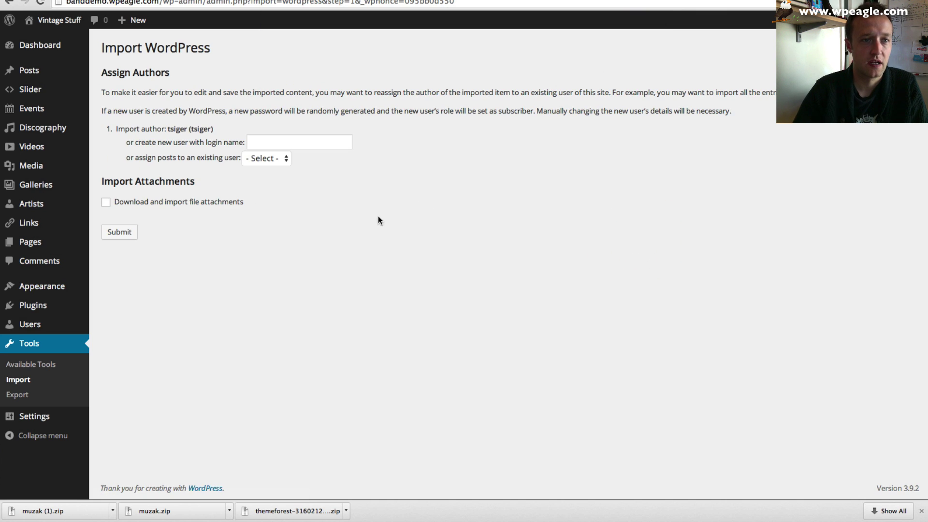
pyautogui.click(106, 202)
pyautogui.click(120, 233)
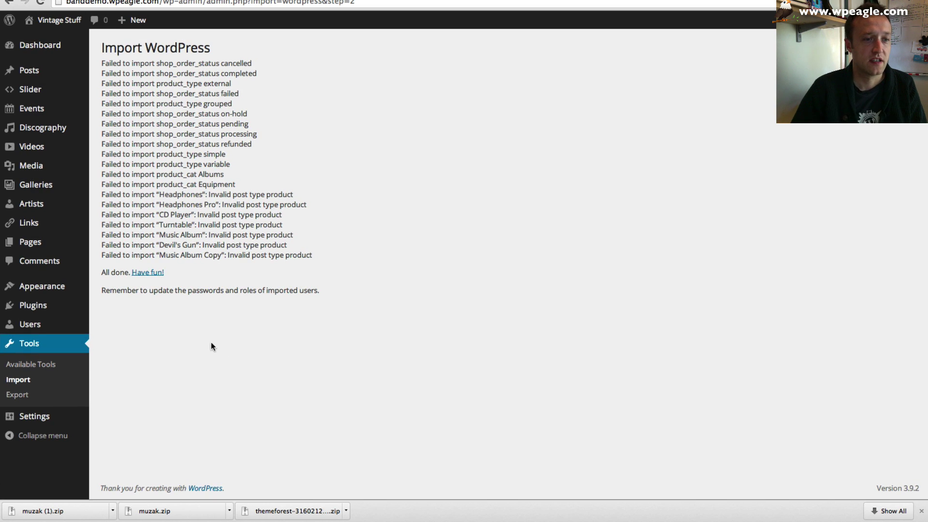
pyautogui.moveTo(48, 306)
pyautogui.click(143, 325)
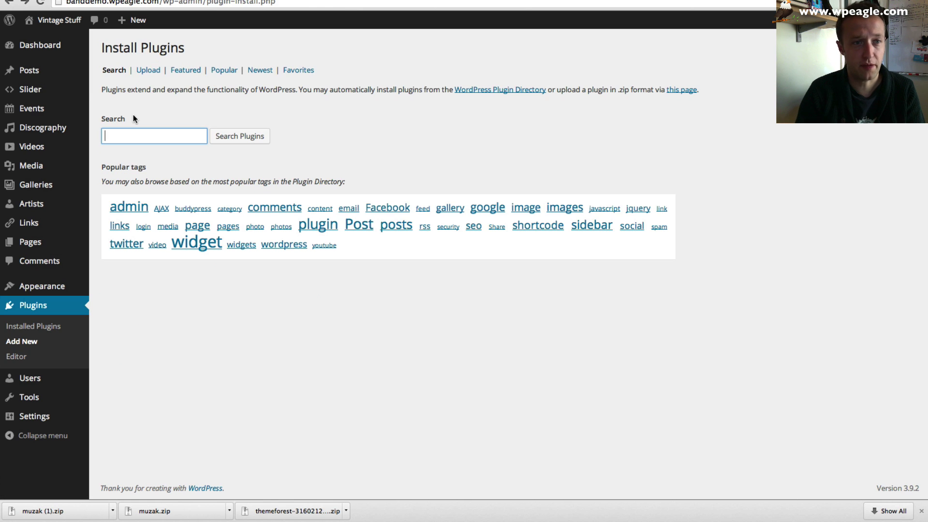
# - Search plugins for 'import widgets', then install and activate Widget Importer & Exporter 1.1.3
pyautogui.write('import ')
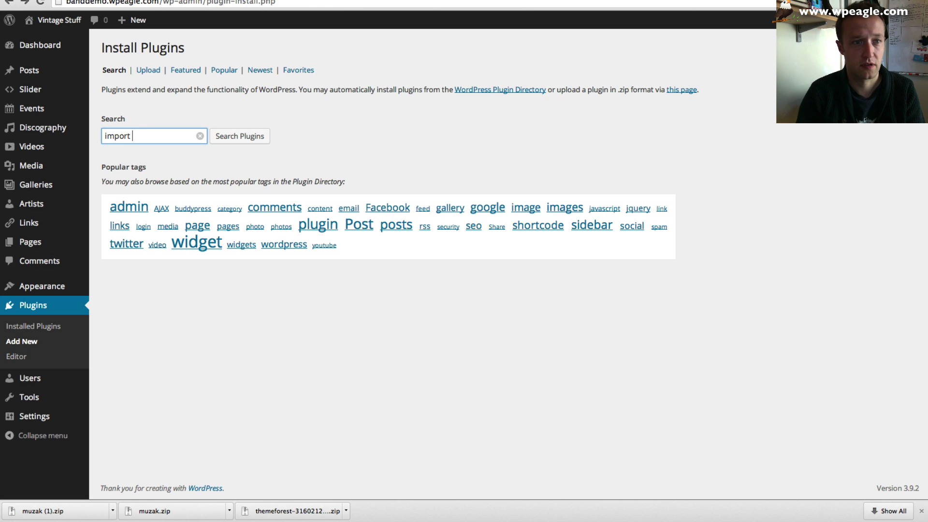
pyautogui.write('widgets')
pyautogui.press('Return')
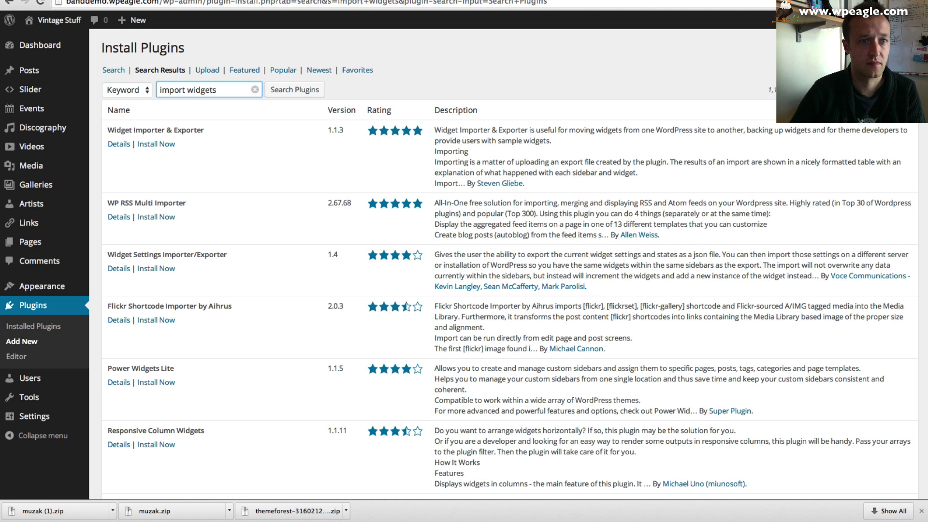
pyautogui.scroll(-1, 48, 128)
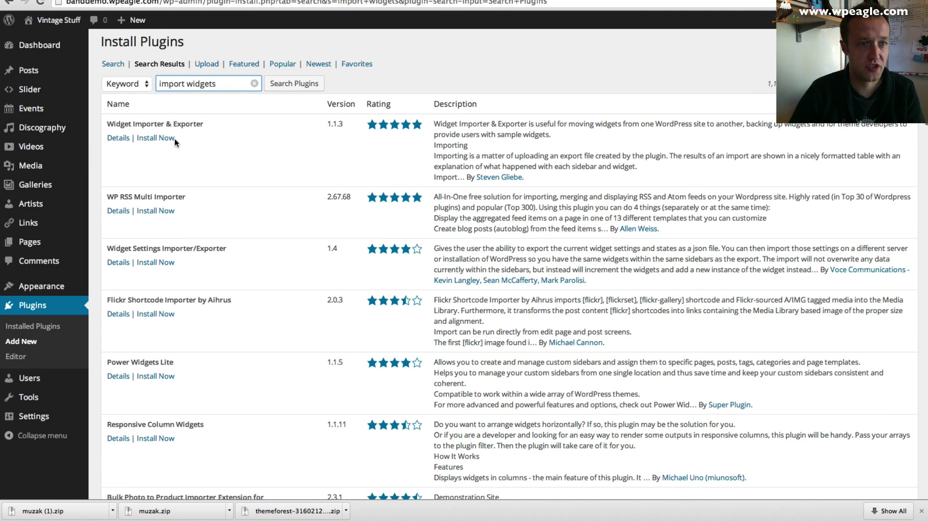
pyautogui.click(174, 138)
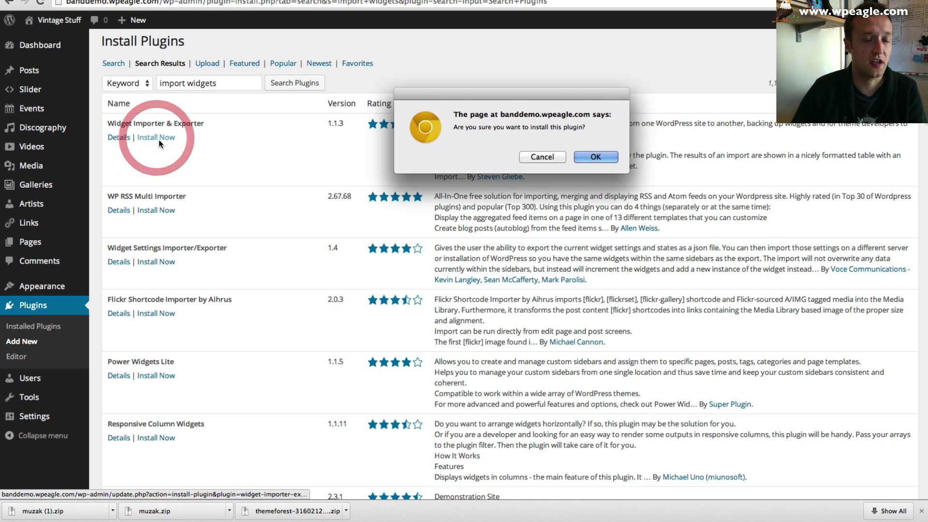
pyautogui.click(596, 165)
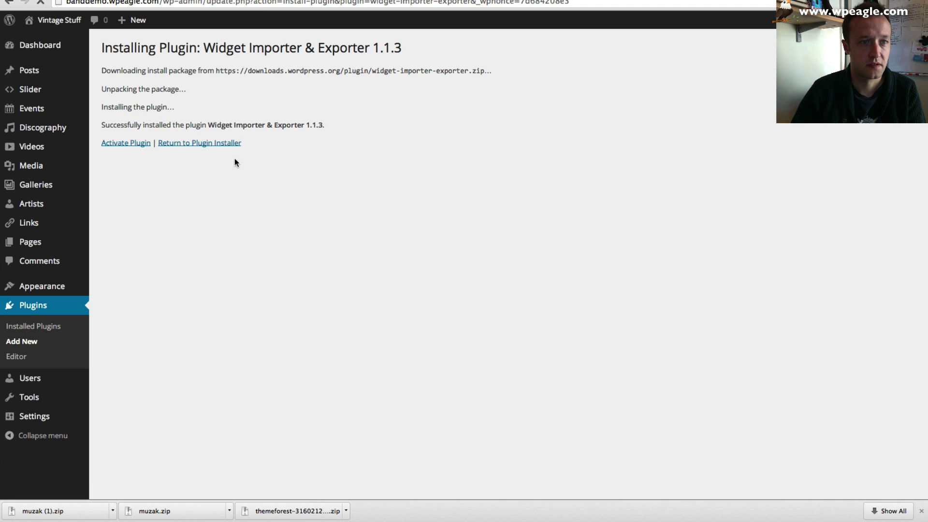
pyautogui.click(124, 143)
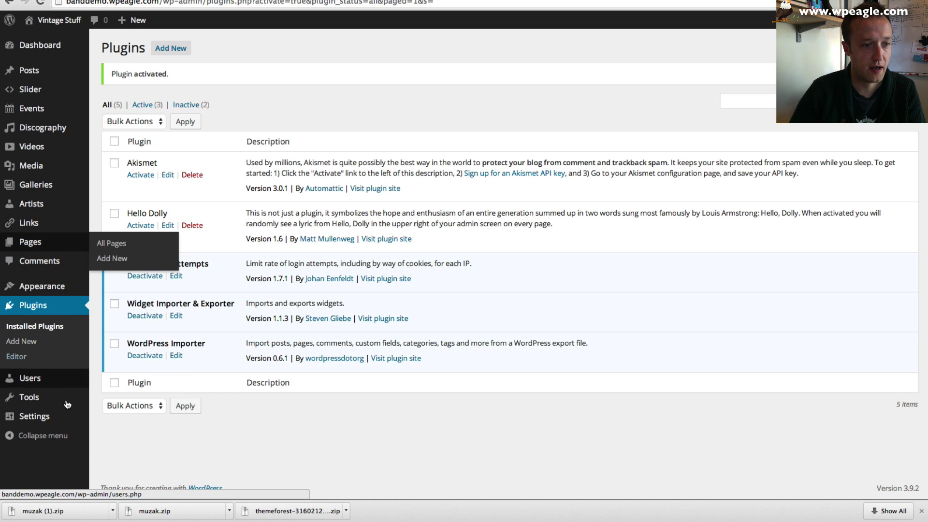
# - Open the Widget Importer & Exporter tool and start choosing a widget import file
pyautogui.moveTo(67, 401)
pyautogui.click(121, 442)
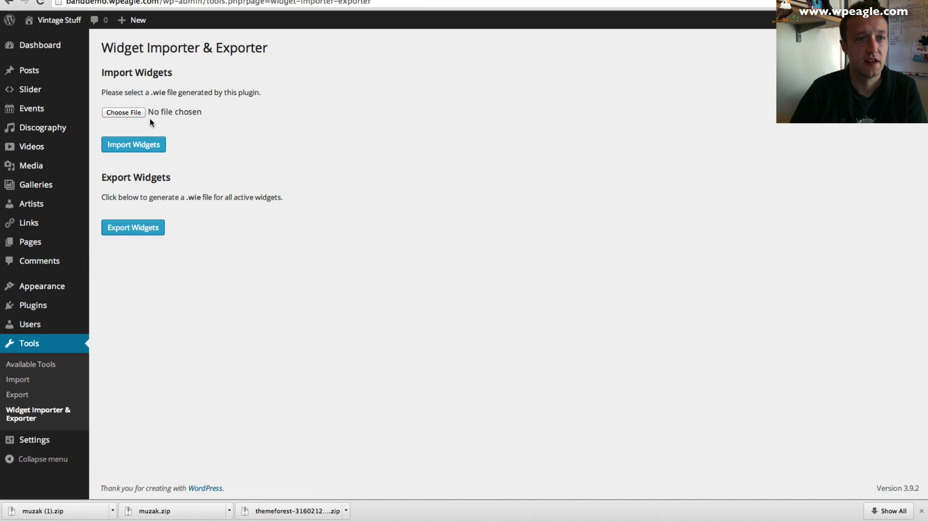
pyautogui.click(134, 112)
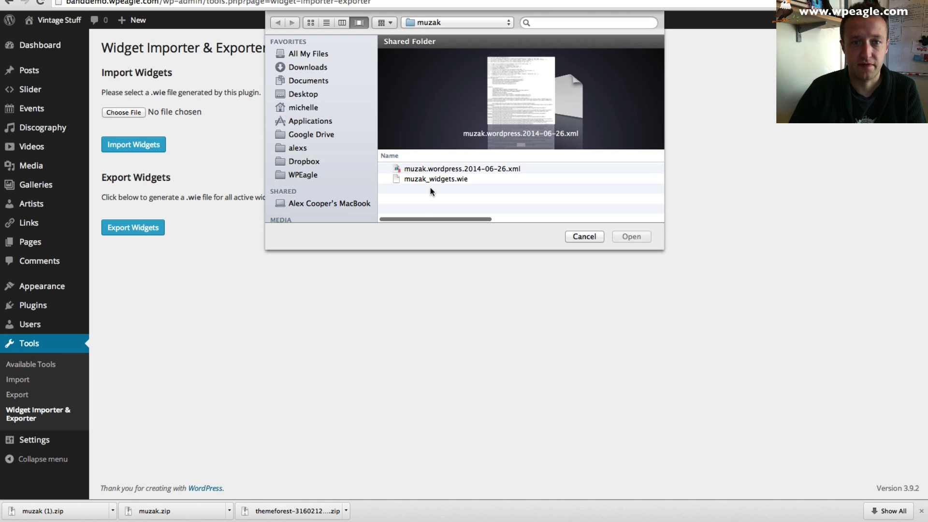
# - Import widgets from muzak_widgets.wie and review the imported and unsupported widgets per sidebar
pyautogui.click(425, 179)
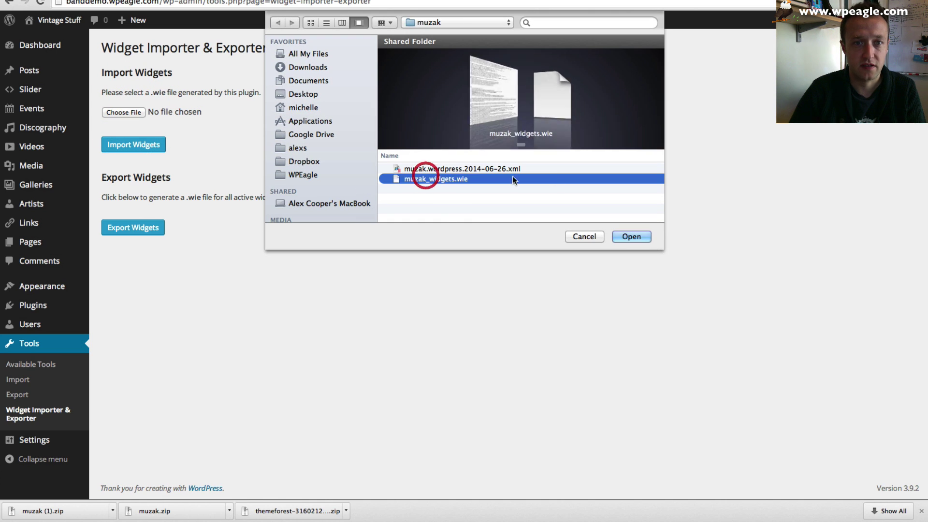
pyautogui.click(642, 235)
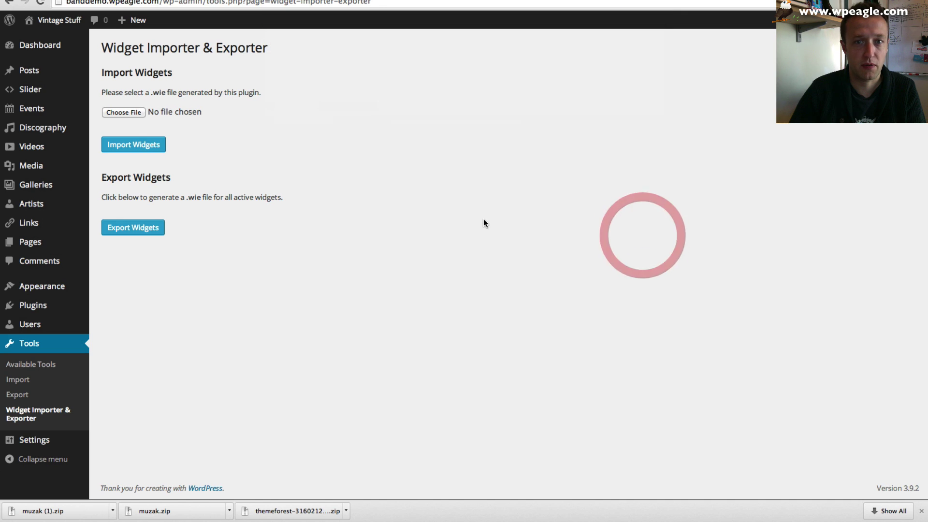
pyautogui.click(151, 145)
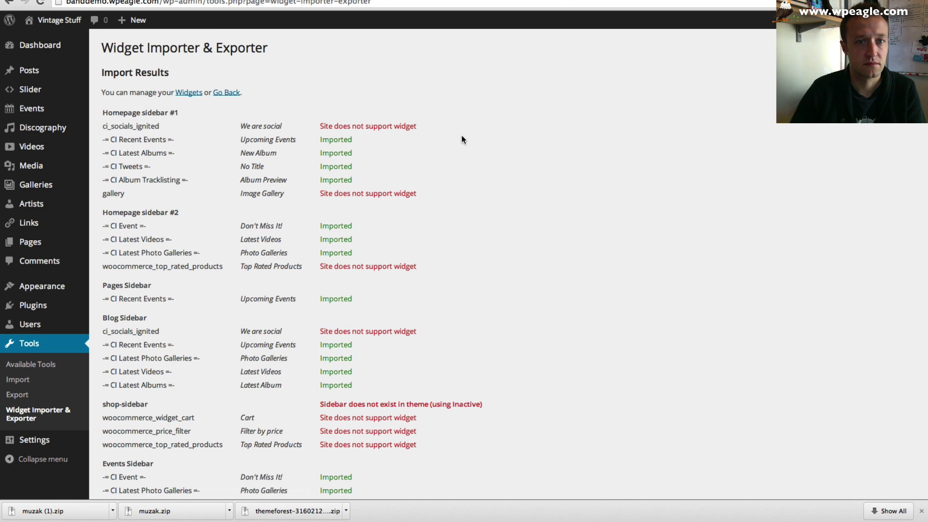
pyautogui.scroll(-5, 462, 140)
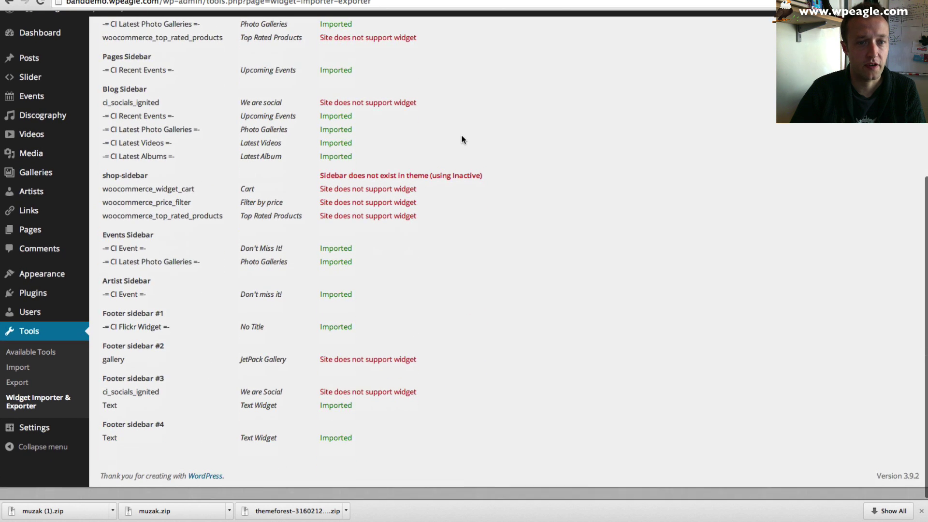
pyautogui.scroll(3, 386, 242)
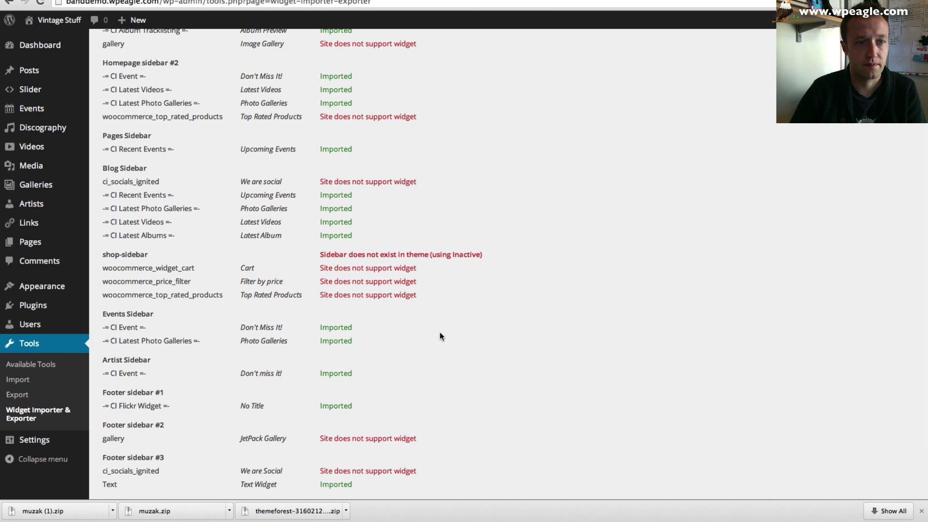
pyautogui.scroll(5, 360, 359)
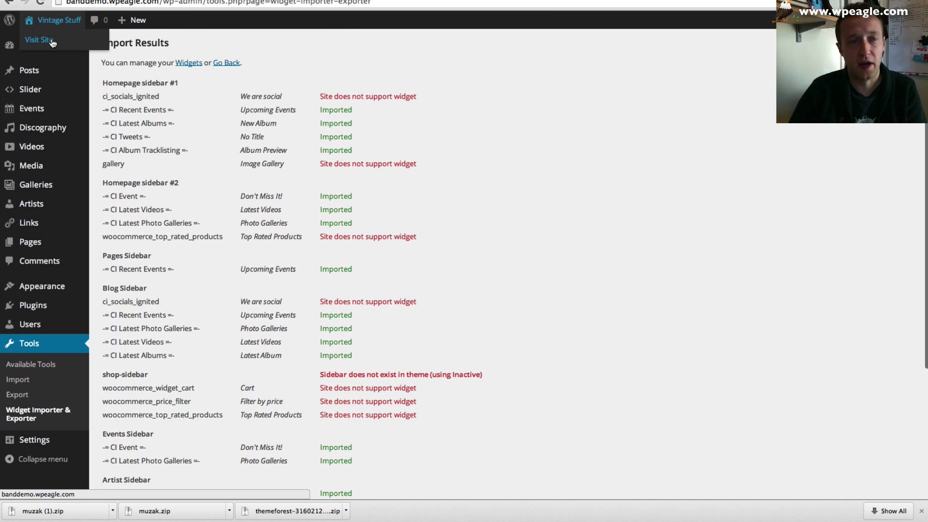
# - View the live Vintage Stuff front end with its menu, blog posts and Upcoming Events widget
pyautogui.click(47, 40)
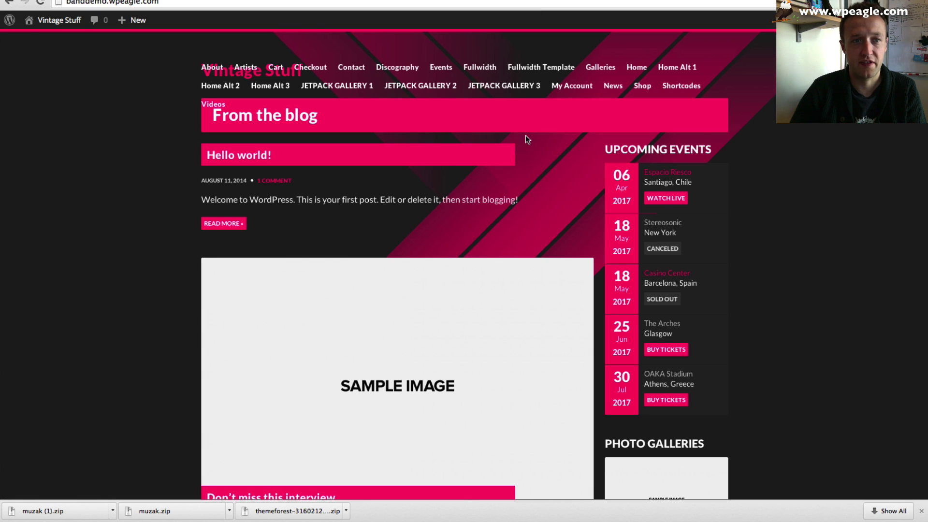
pyautogui.scroll(-15, 525, 135)
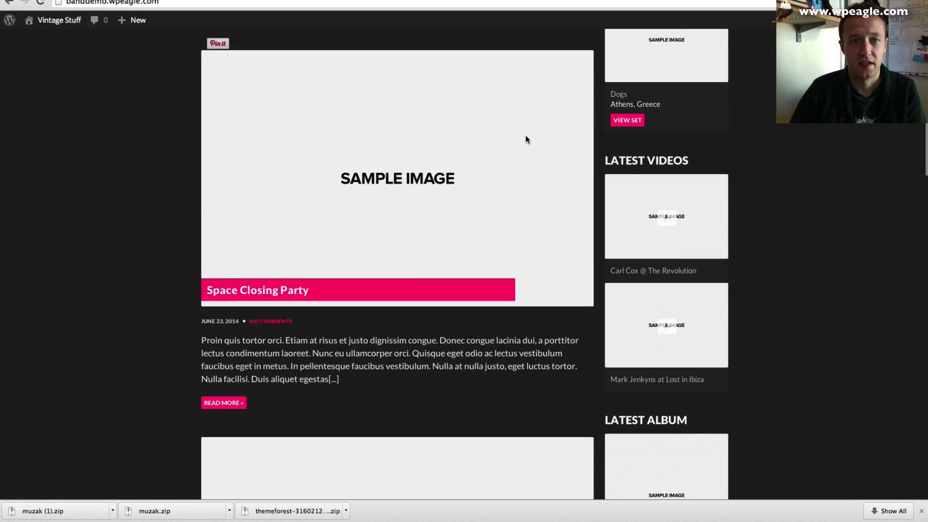
pyautogui.scroll(12, 526, 139)
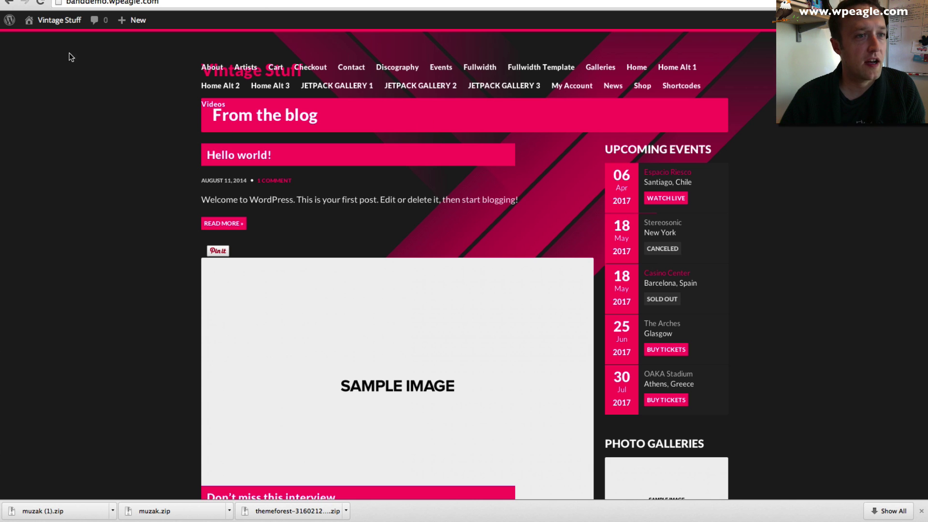
# - Go from the dashboard to the Muzak theme's Theme Settings
pyautogui.moveTo(58, 20)
pyautogui.click(57, 42)
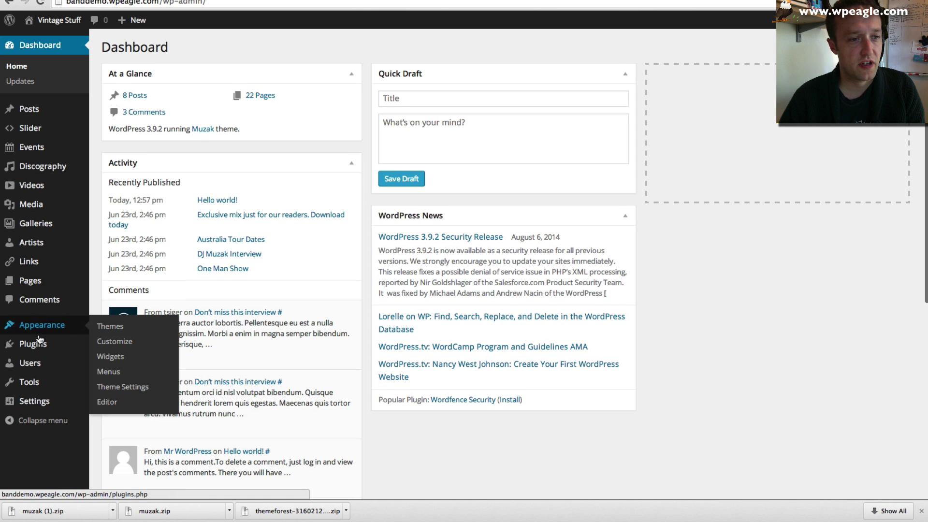
pyautogui.click(136, 387)
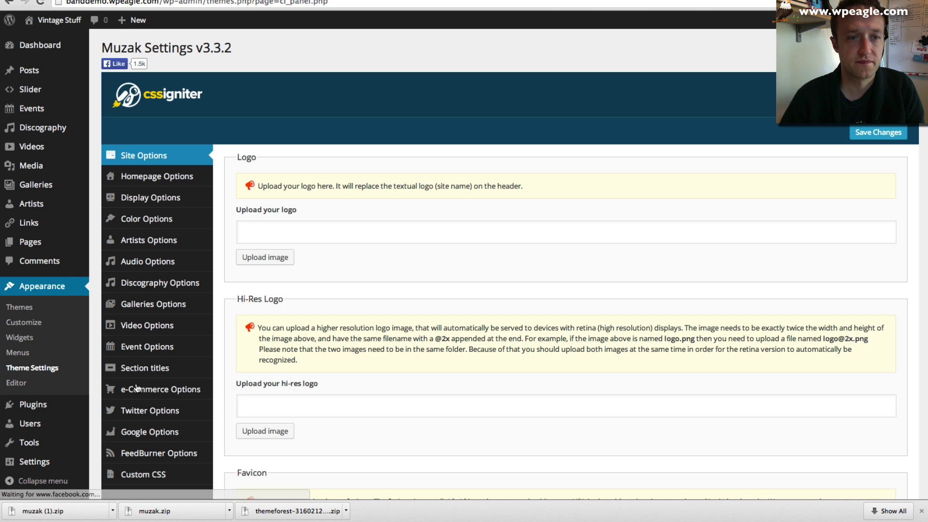
# - Review the Site Options logo, favicon and touch icon settings, then move to Homepage Options
pyautogui.scroll(-3, 403, 223)
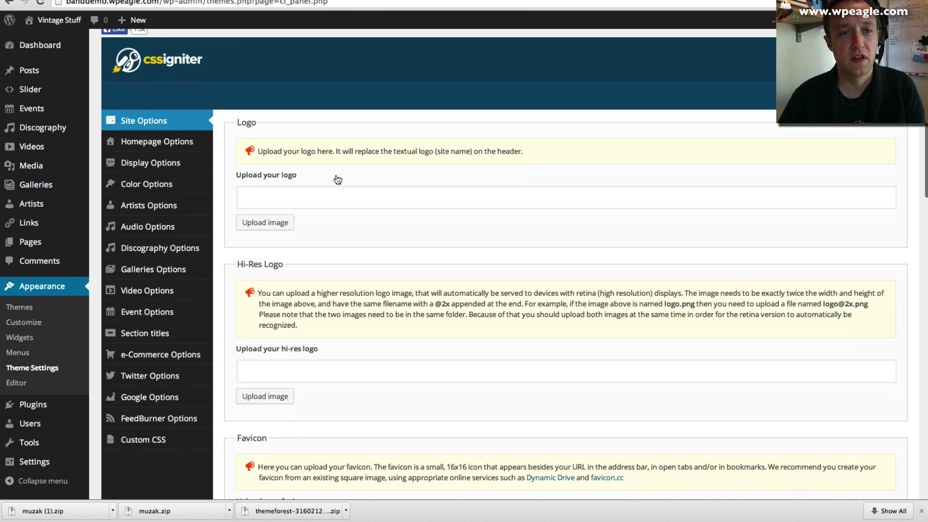
pyautogui.scroll(-1, 312, 286)
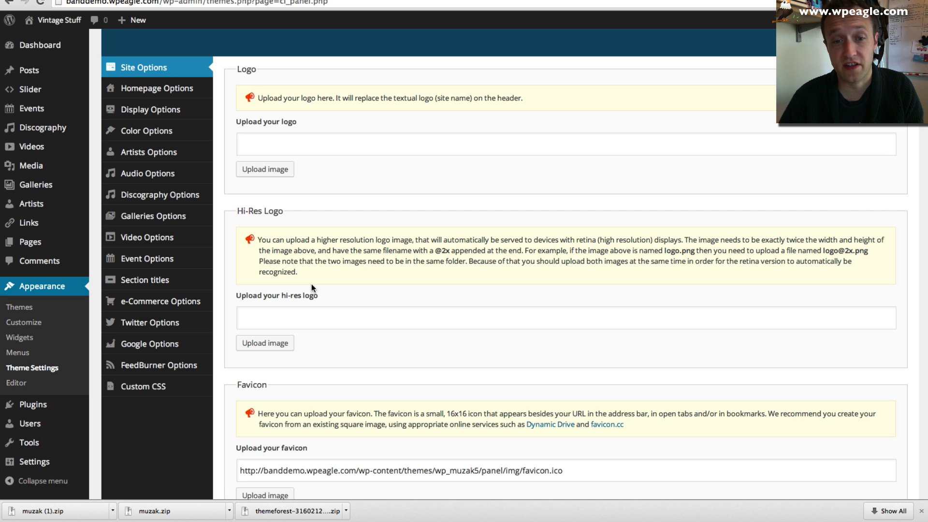
pyautogui.scroll(-5, 311, 284)
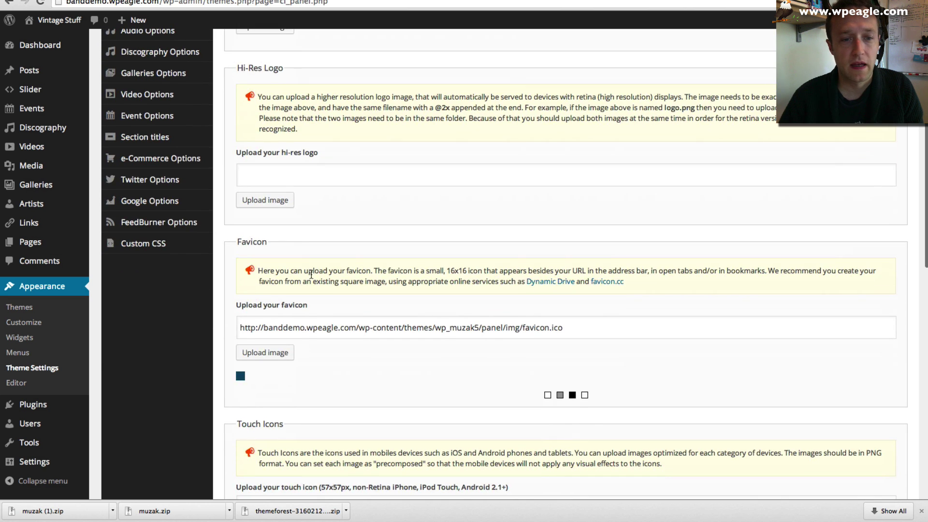
pyautogui.scroll(-1, 311, 275)
pyautogui.scroll(-1, 329, 298)
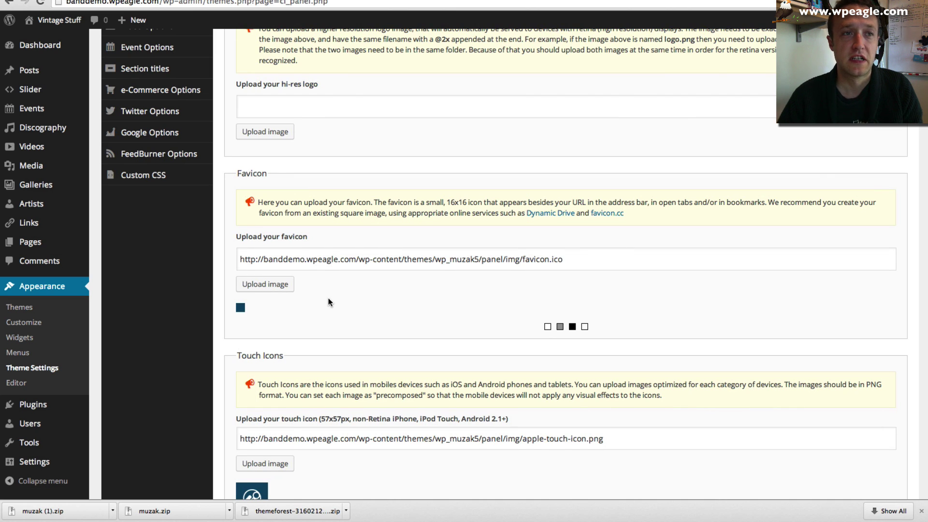
pyautogui.scroll(-1, 342, 290)
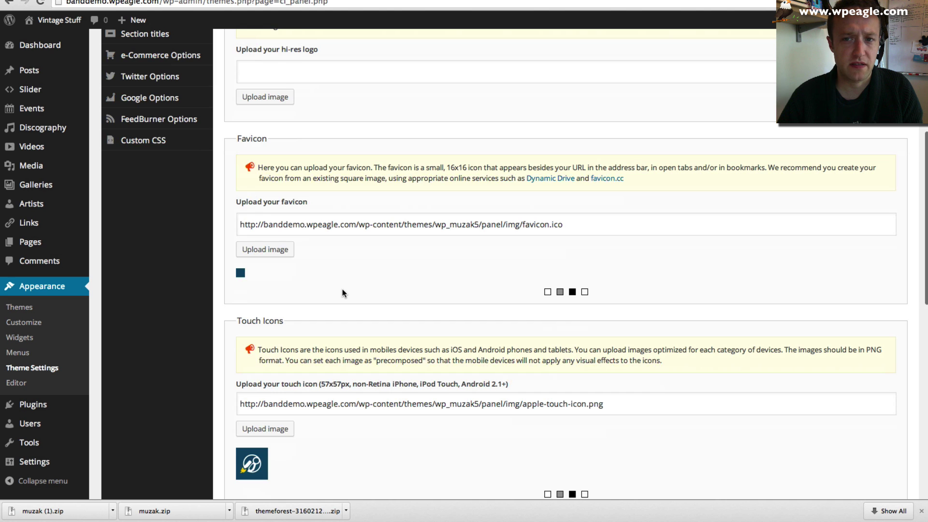
pyautogui.scroll(-5, 342, 292)
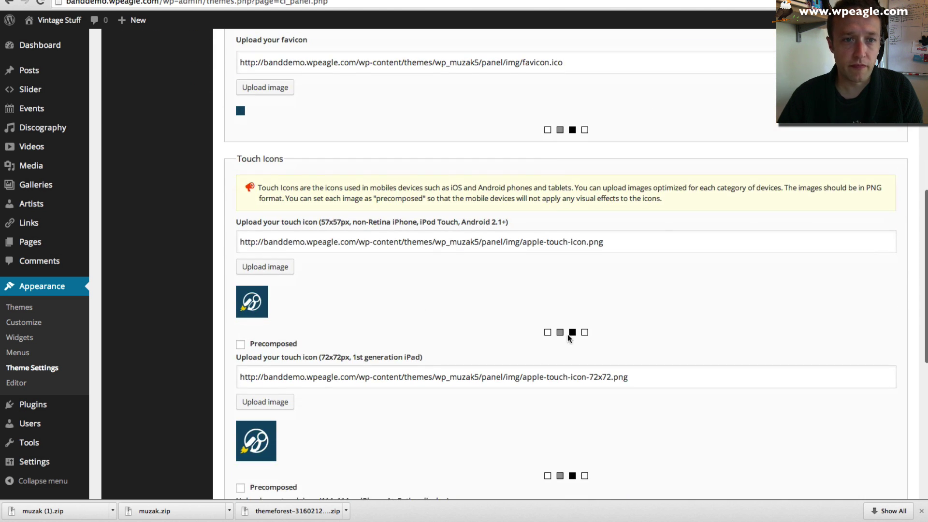
pyautogui.scroll(-2, 467, 285)
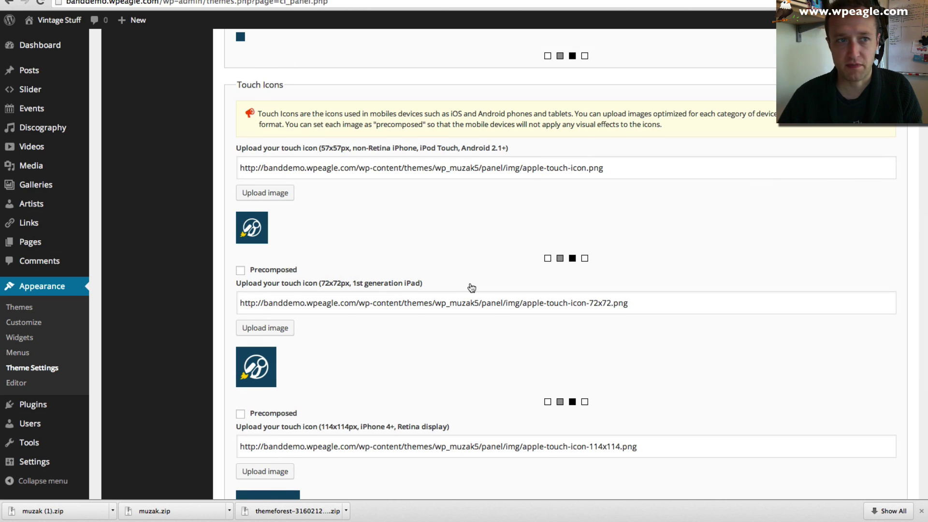
pyautogui.scroll(-1, 471, 287)
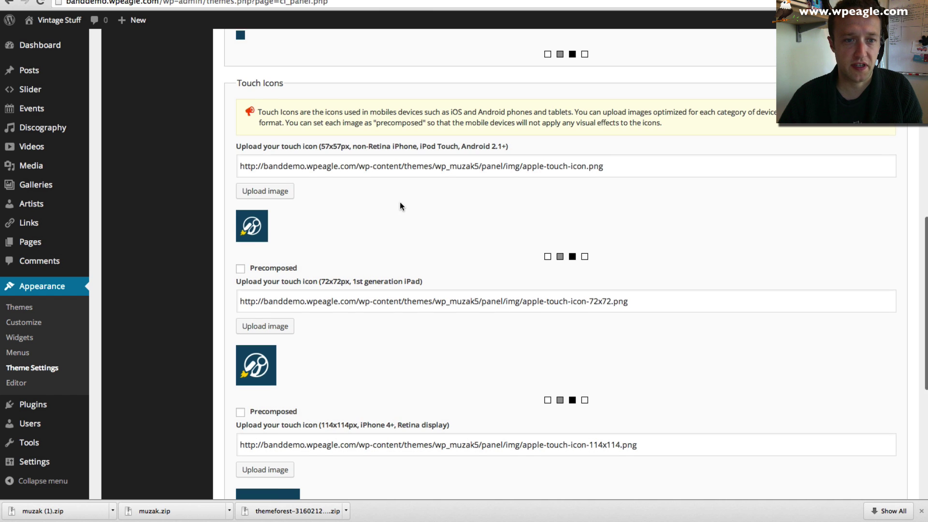
pyautogui.scroll(-8, 401, 203)
pyautogui.scroll(15, 404, 206)
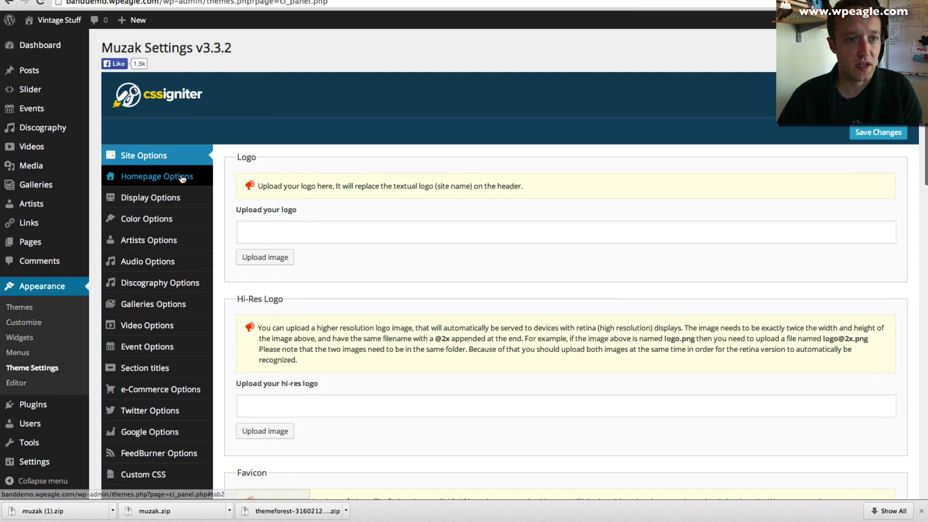
pyautogui.click(182, 178)
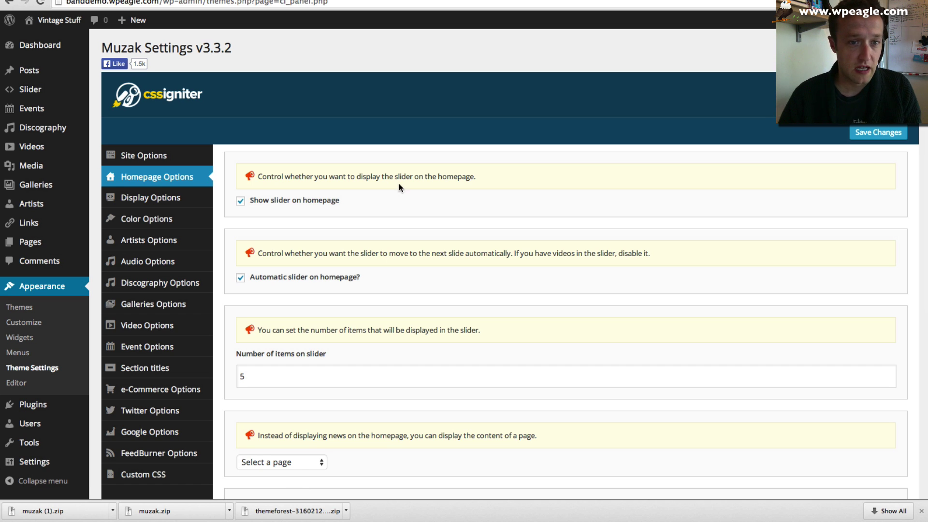
# - Choose the Home page as homepage content instead of news and save the theme settings
pyautogui.scroll(-3, 309, 260)
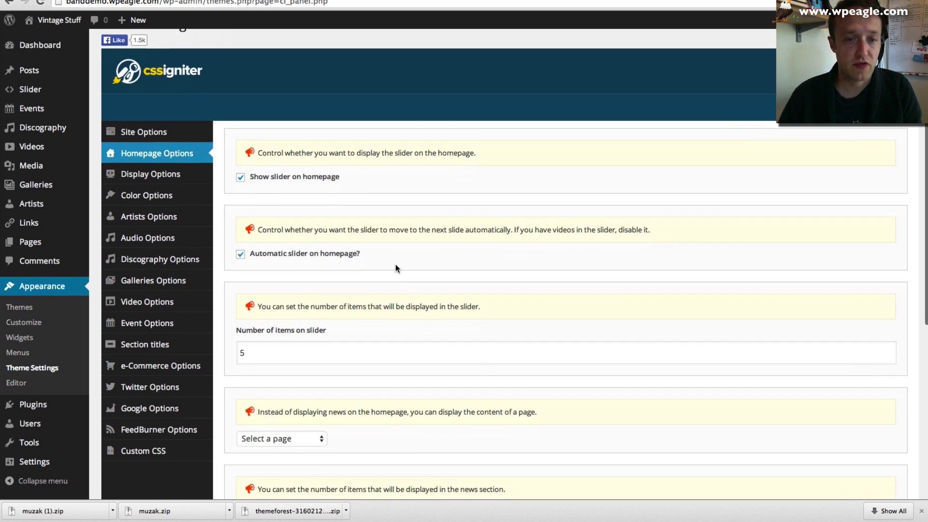
pyautogui.scroll(-3, 273, 255)
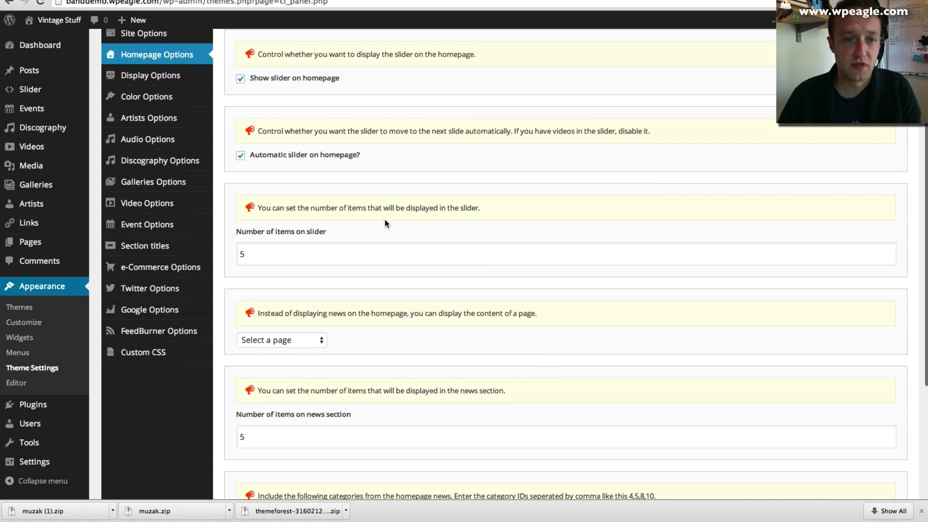
pyautogui.scroll(-2, 383, 222)
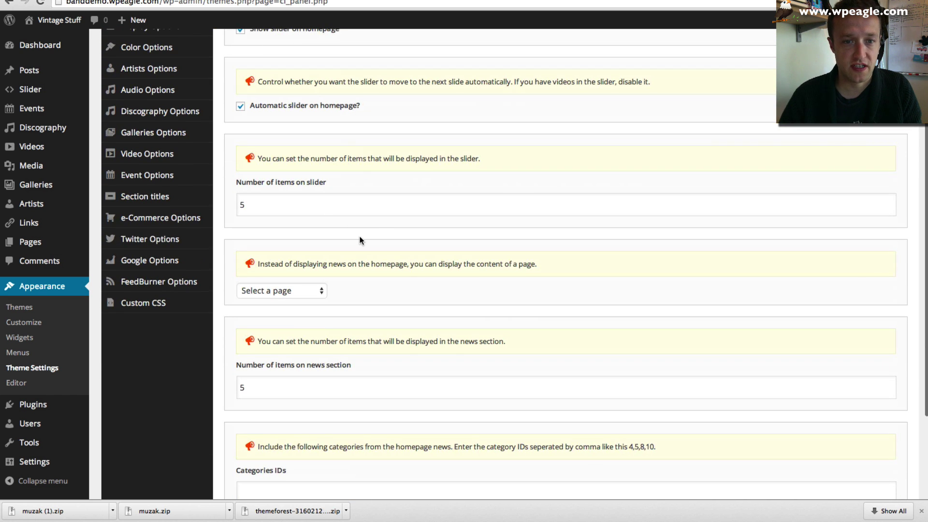
pyautogui.click(303, 290)
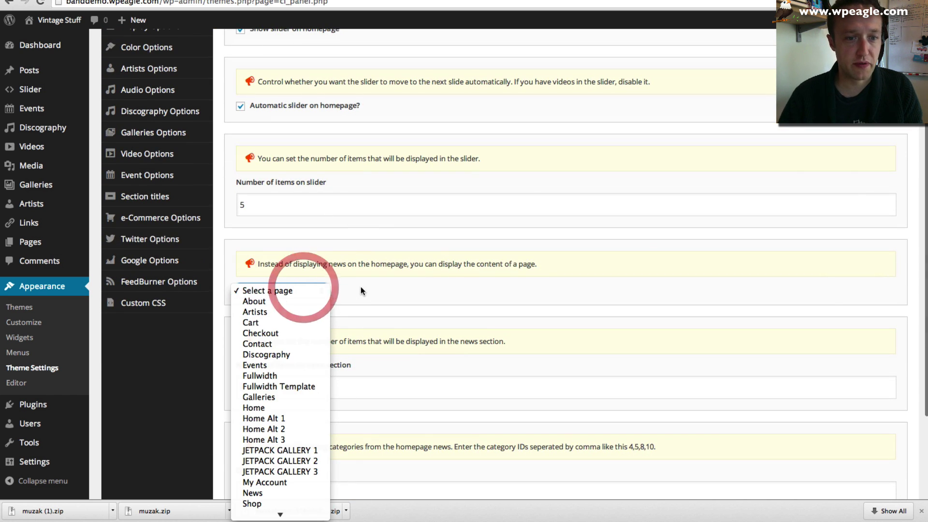
pyautogui.click(360, 287)
pyautogui.click(288, 289)
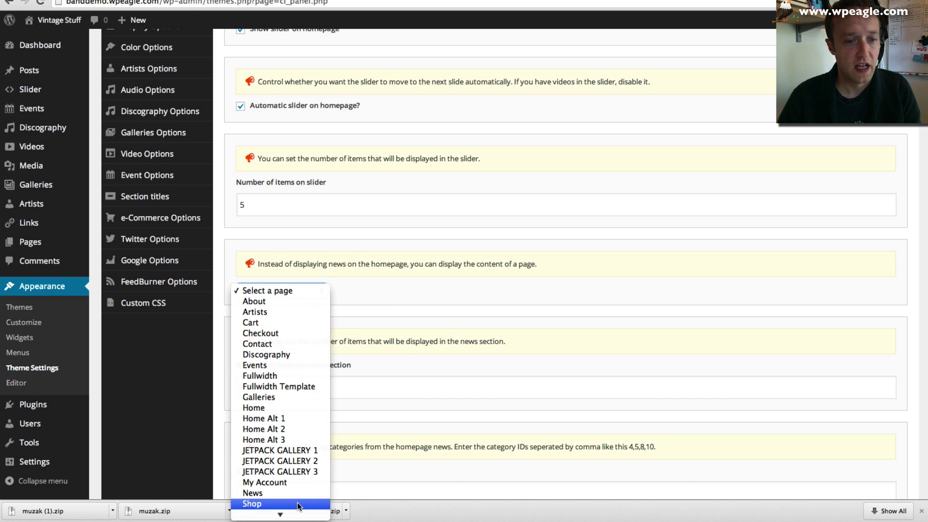
pyautogui.scroll(-1, 277, 404)
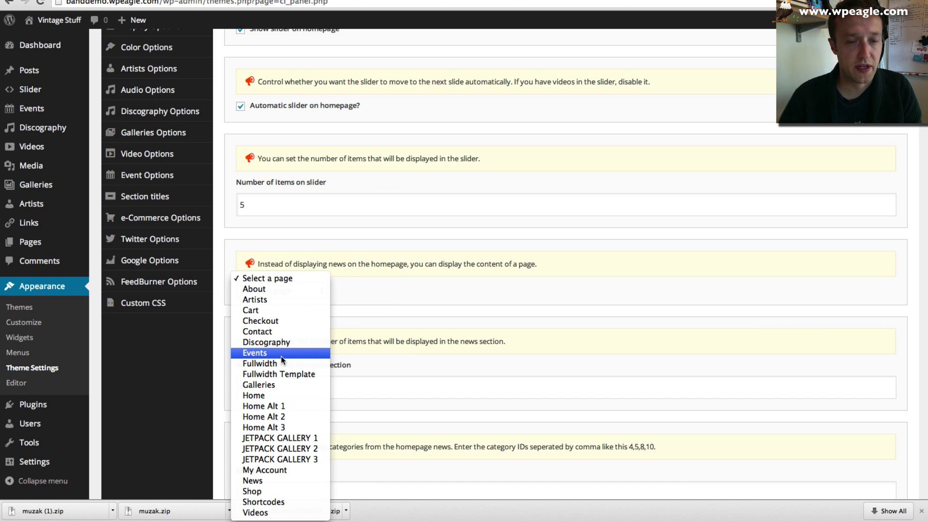
pyautogui.click(278, 395)
pyautogui.scroll(-3, 405, 314)
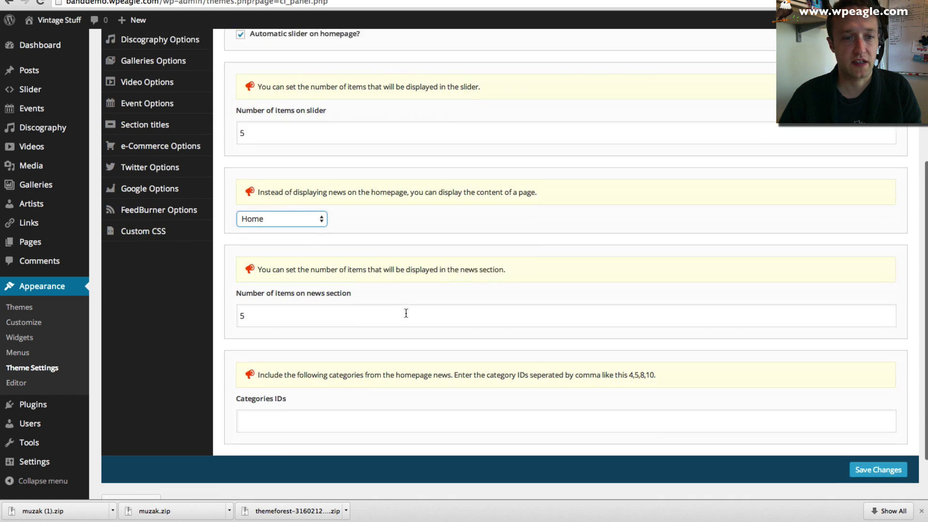
pyautogui.click(867, 456)
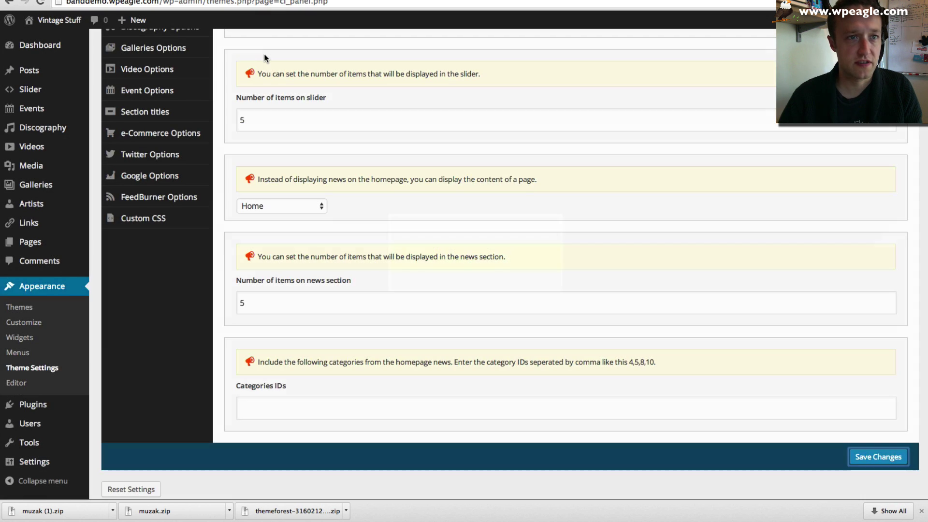
pyautogui.moveTo(56, 27)
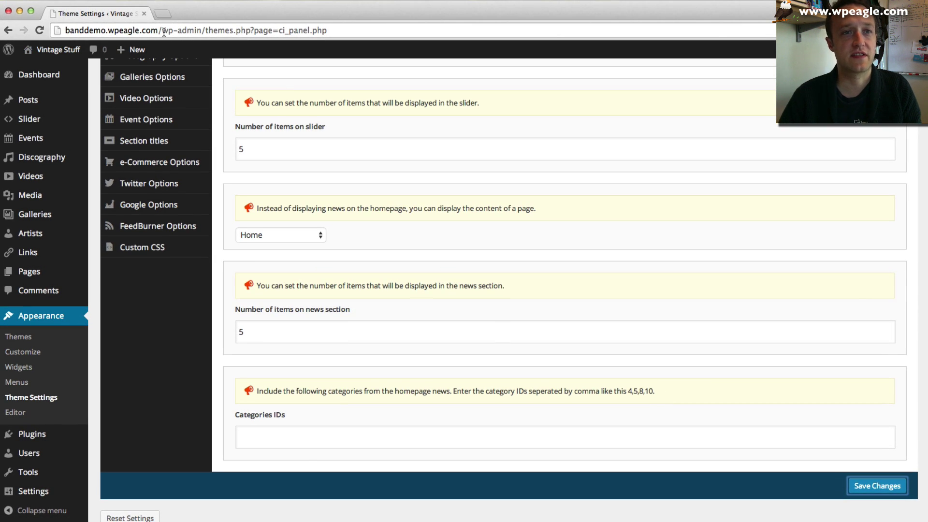
# - Open the live Vintage Stuff site in a new browser tab and look over the front page
pyautogui.moveTo(53, 49)
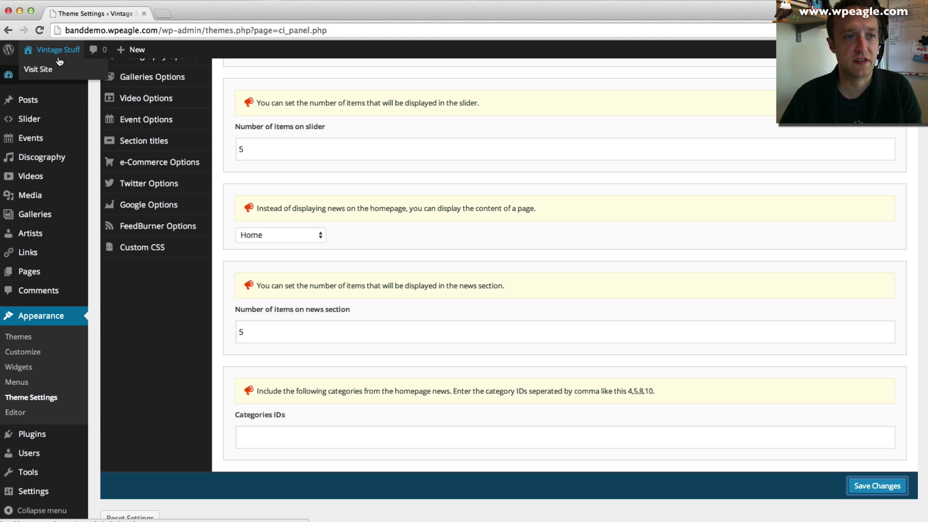
pyautogui.scroll(1, 59, 70)
pyautogui.rightClick(60, 70)
pyautogui.click(80, 74)
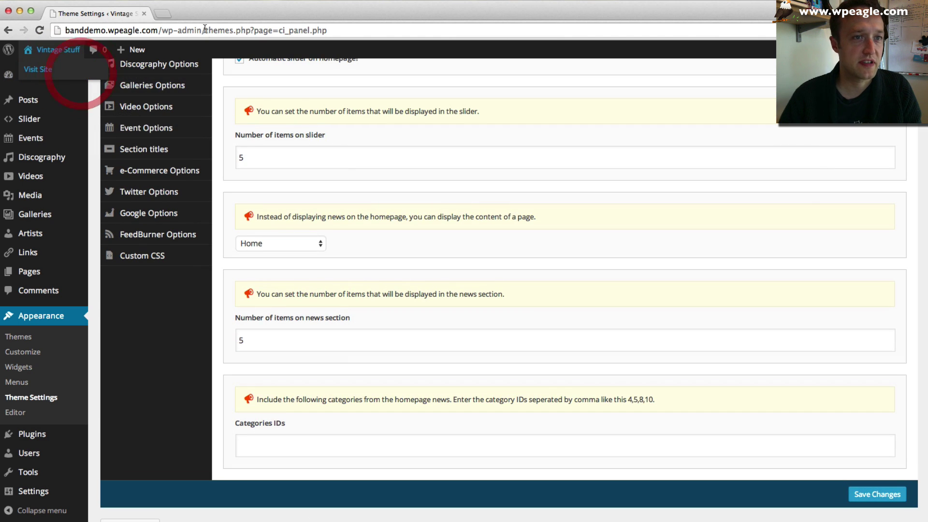
pyautogui.click(196, 14)
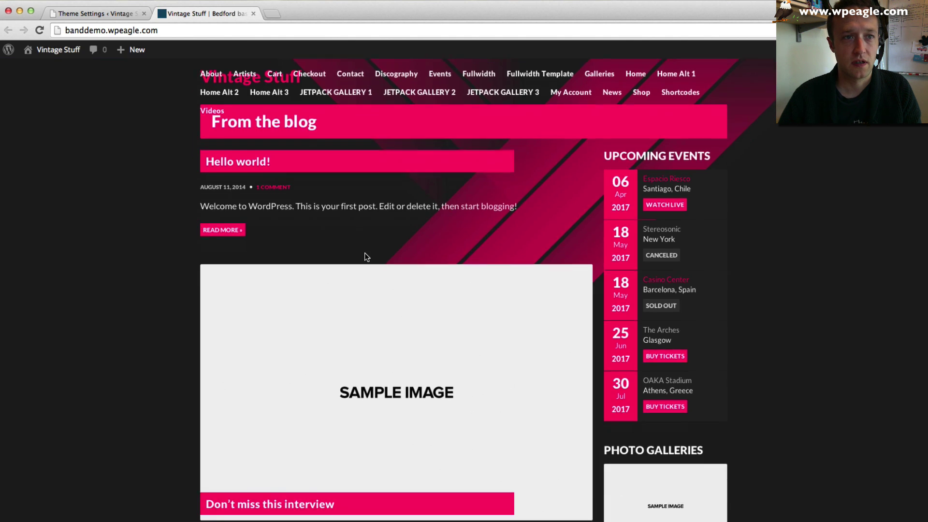
pyautogui.scroll(-10, 365, 256)
pyautogui.scroll(10, 365, 253)
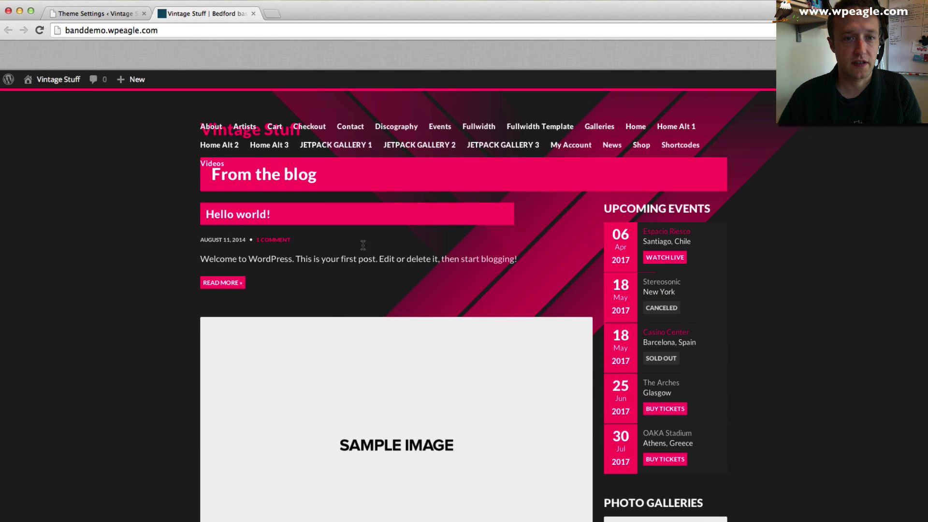
# - Save the Muzak Homepage Options again and reload the site tab, which still lists blog posts
pyautogui.click(83, 16)
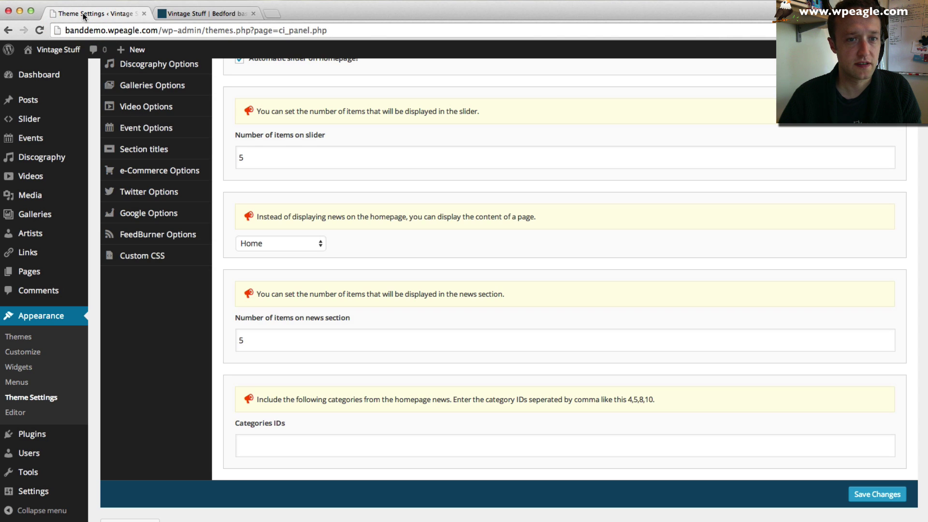
pyautogui.click(876, 494)
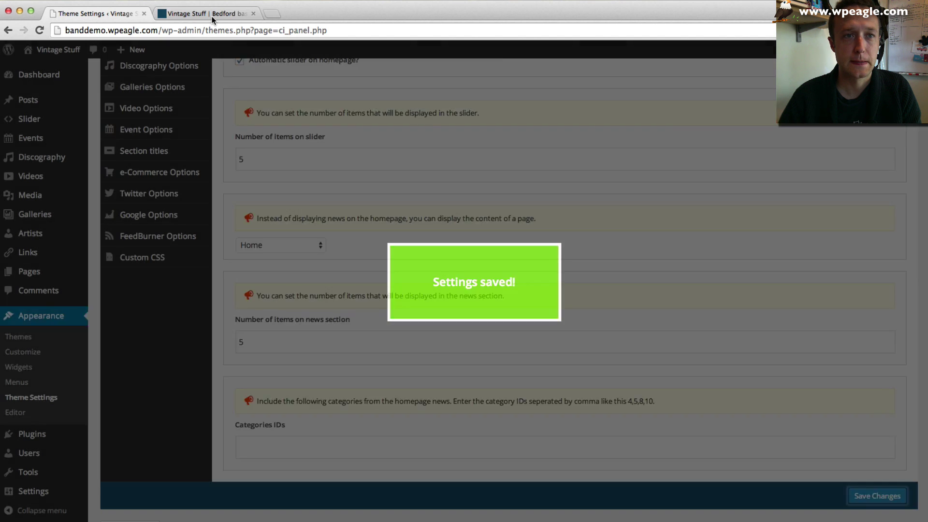
pyautogui.click(215, 13)
pyautogui.click(42, 31)
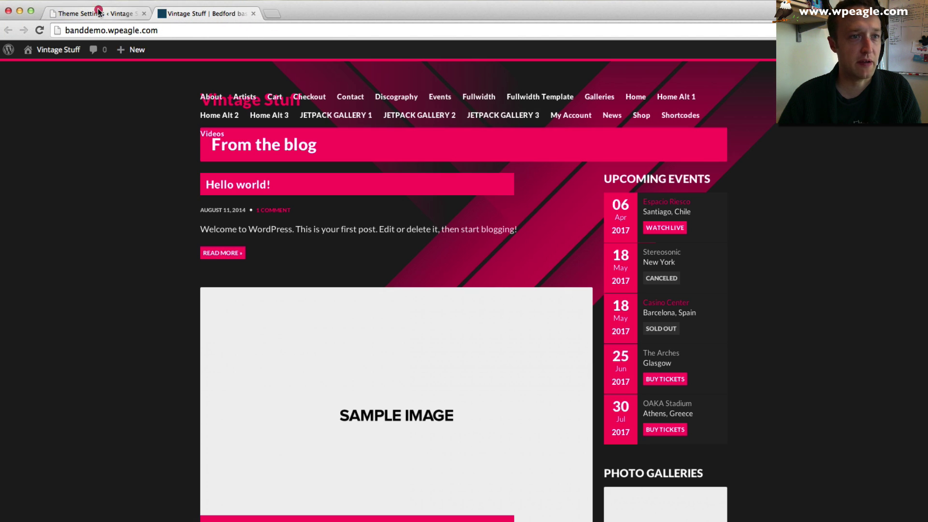
pyautogui.click(97, 13)
pyautogui.moveTo(74, 235)
pyautogui.scroll(-2, 75, 235)
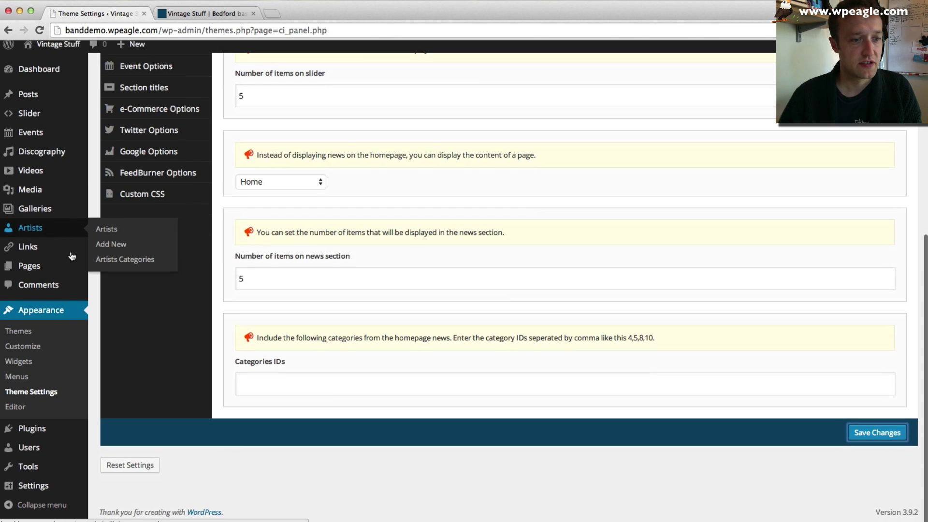
# - In Reading Settings, set a static front page Home with News as the posts page, and save
pyautogui.moveTo(63, 495)
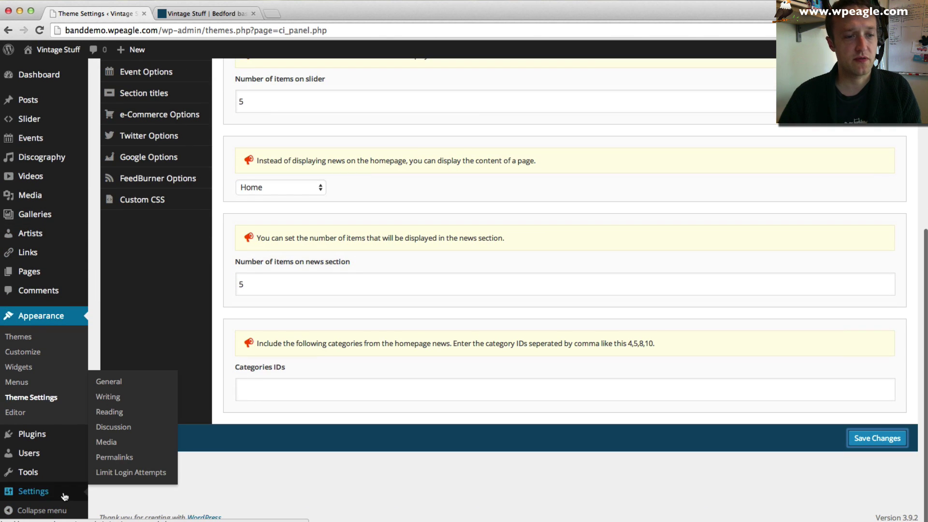
pyautogui.click(134, 413)
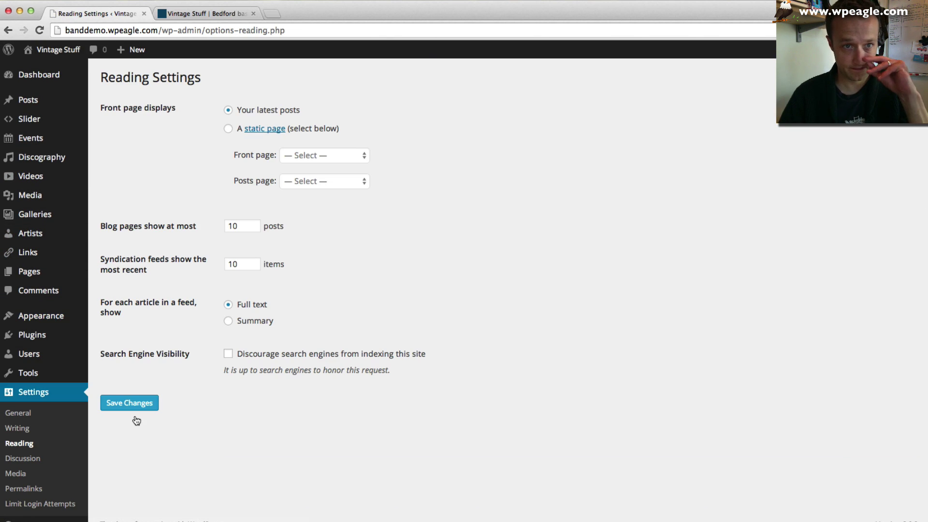
pyautogui.click(229, 128)
pyautogui.click(320, 157)
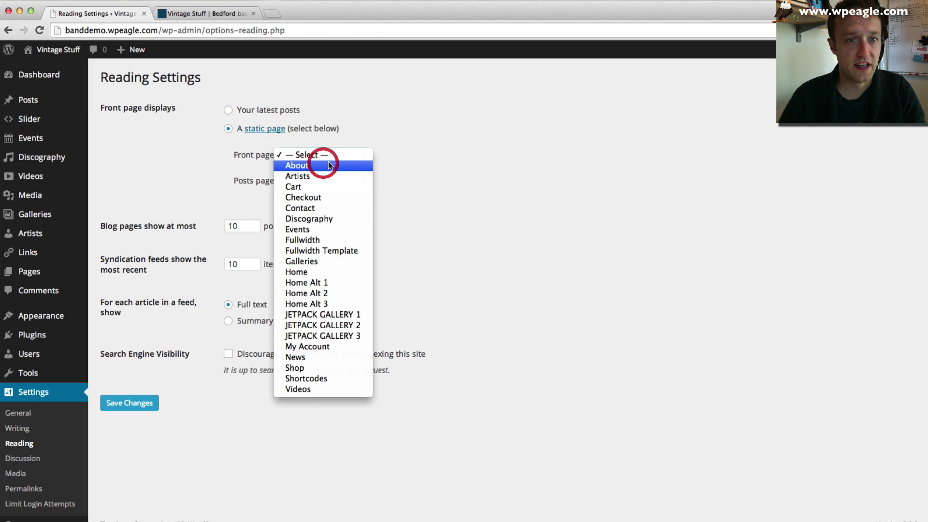
pyautogui.click(336, 272)
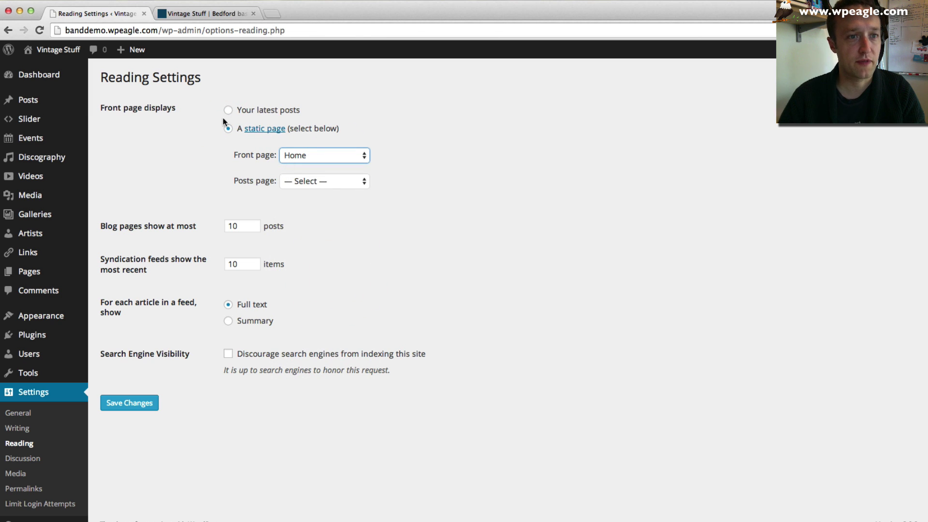
pyautogui.click(344, 183)
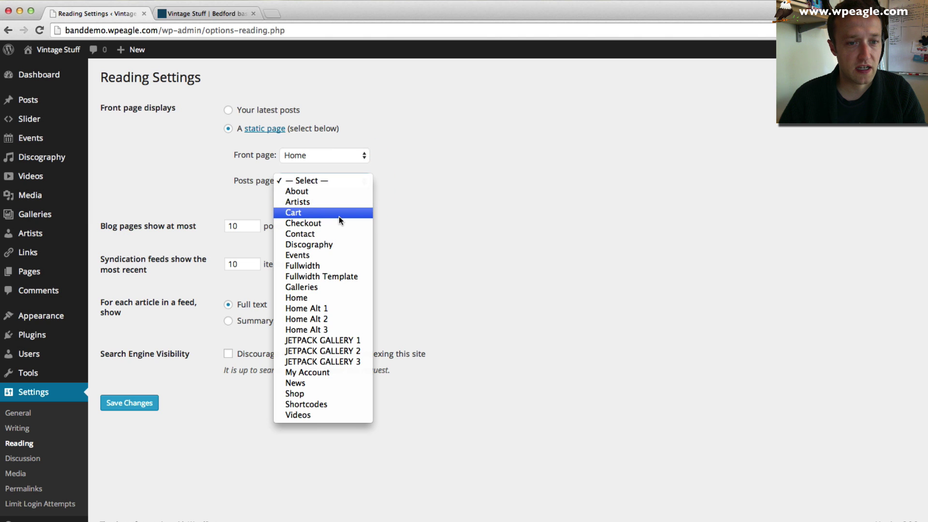
pyautogui.click(324, 382)
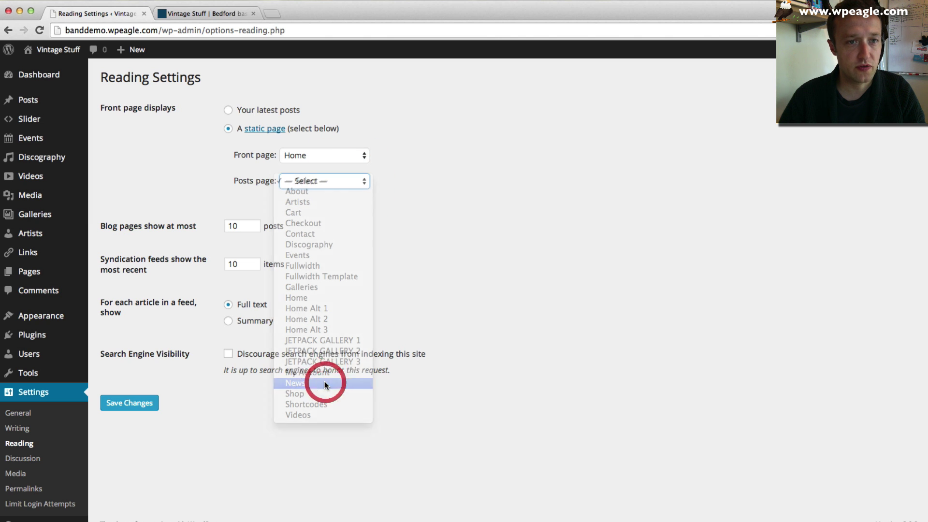
pyautogui.click(138, 403)
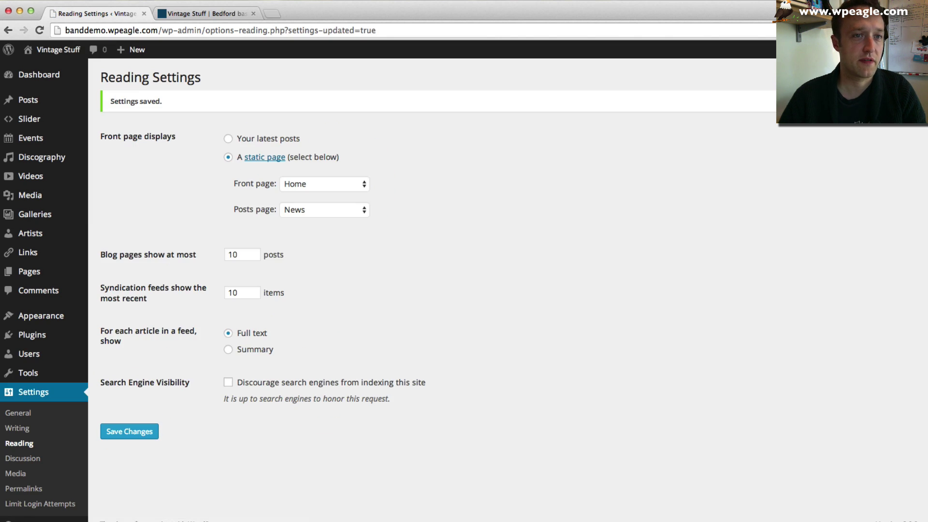
pyautogui.click(213, 13)
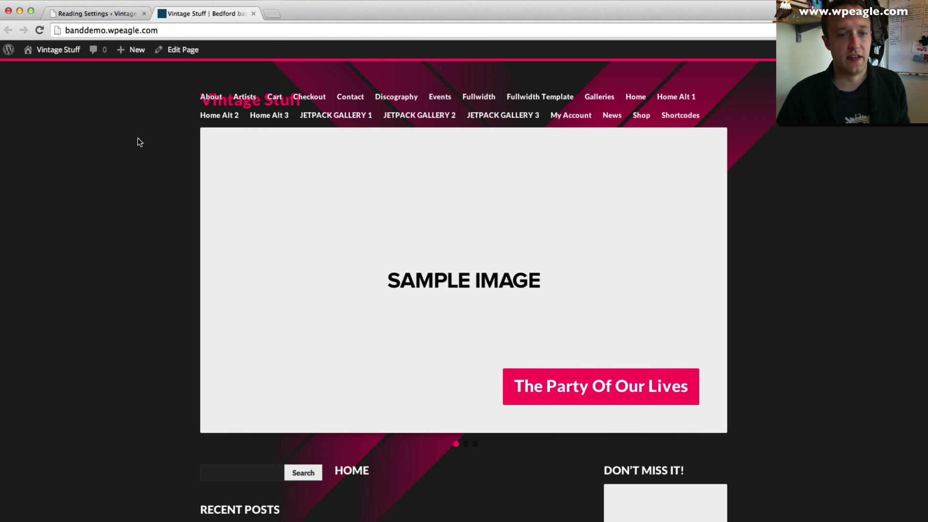
pyautogui.scroll(-8, 138, 137)
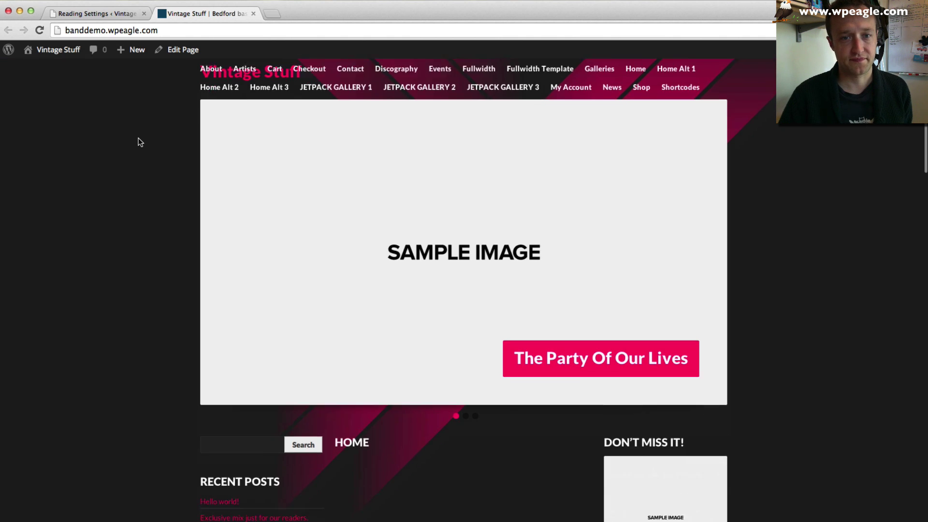
pyautogui.scroll(-10, 139, 138)
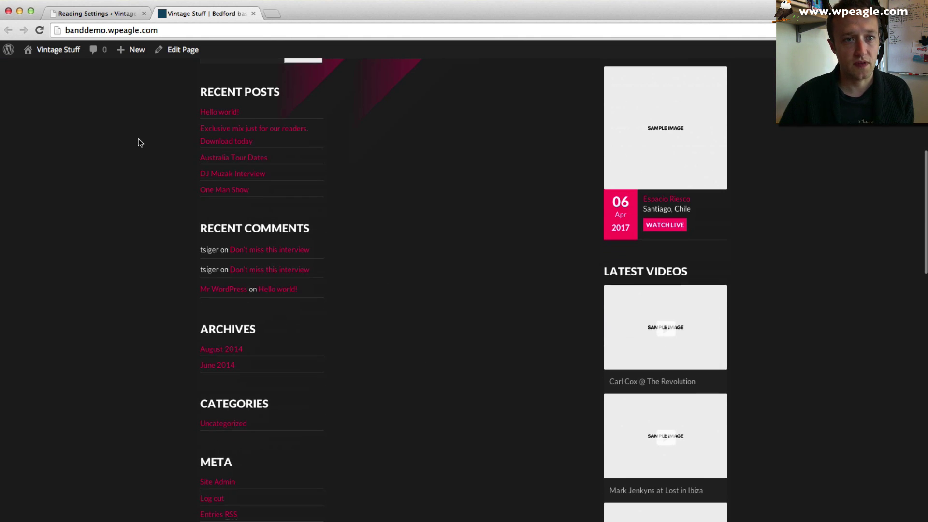
pyautogui.scroll(-2, 138, 138)
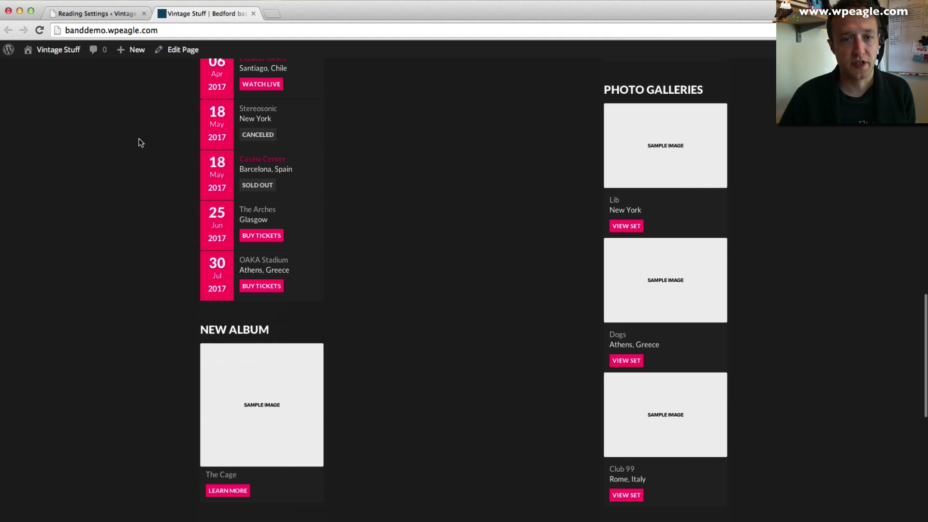
pyautogui.scroll(20, 138, 139)
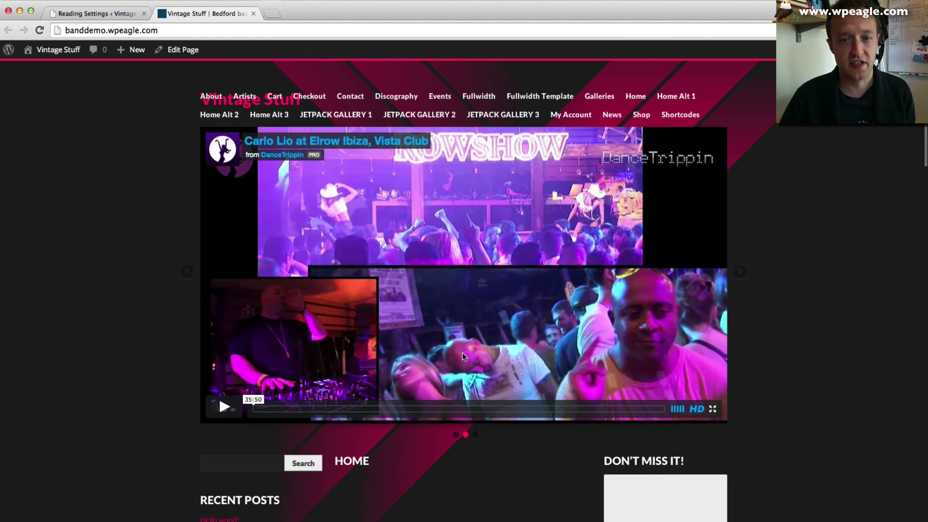
pyautogui.scroll(-4, 462, 352)
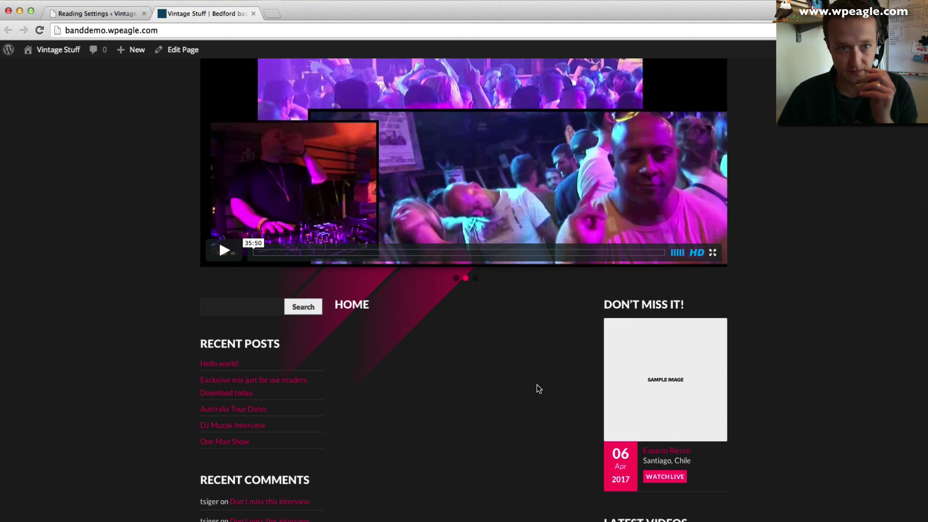
pyautogui.scroll(-2, 435, 309)
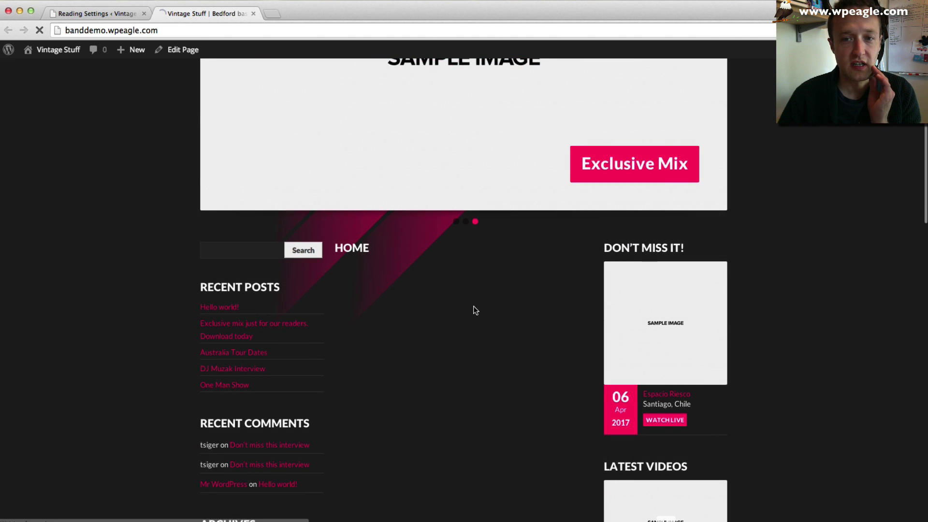
pyautogui.scroll(-1, 472, 307)
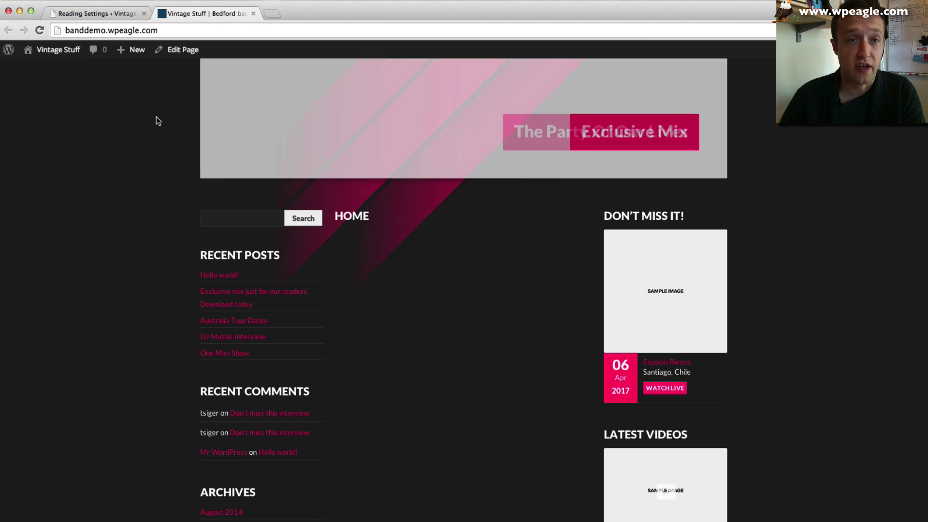
pyautogui.press('super+r')
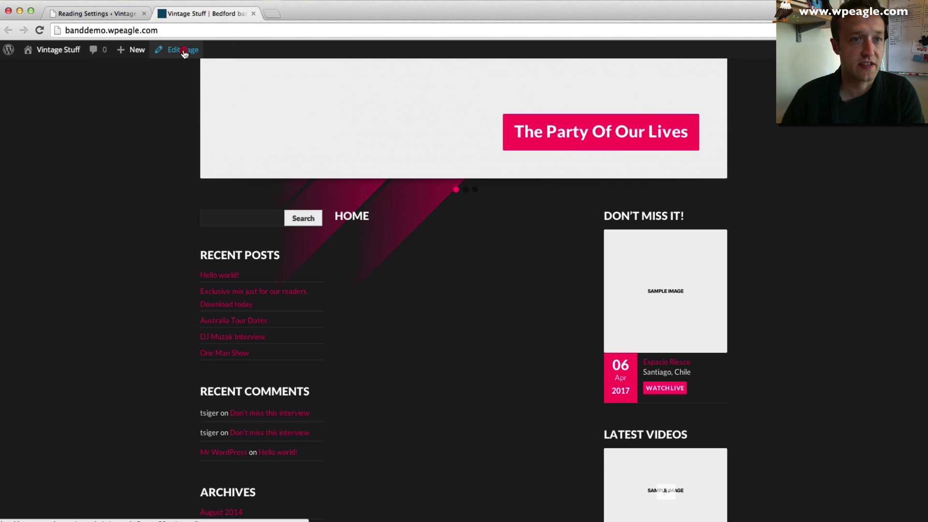
# - Switch the Home page to the Homepage (Content / Sidebar #1) template and update it
pyautogui.click(183, 51)
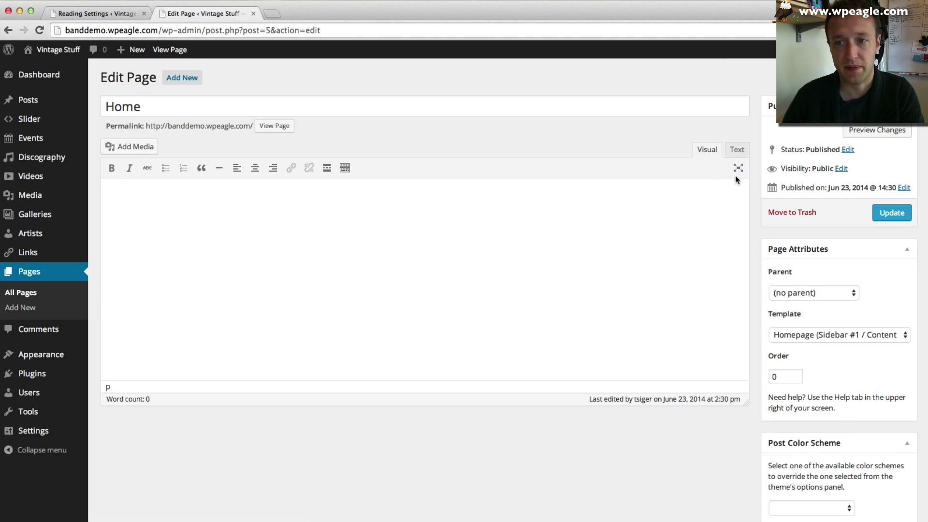
pyautogui.click(795, 336)
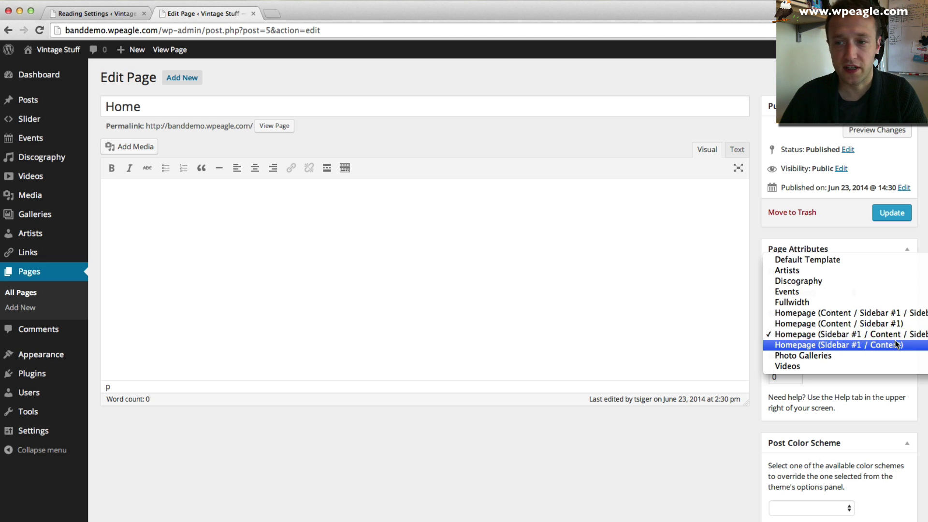
pyautogui.click(839, 324)
pyautogui.click(885, 213)
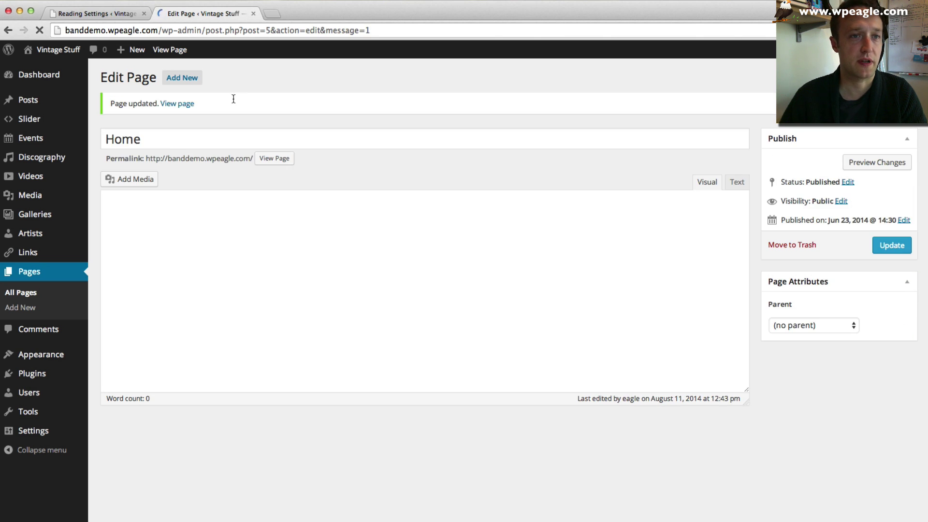
# - View the updated Home page on the live site and reload it to check the result
pyautogui.click(175, 51)
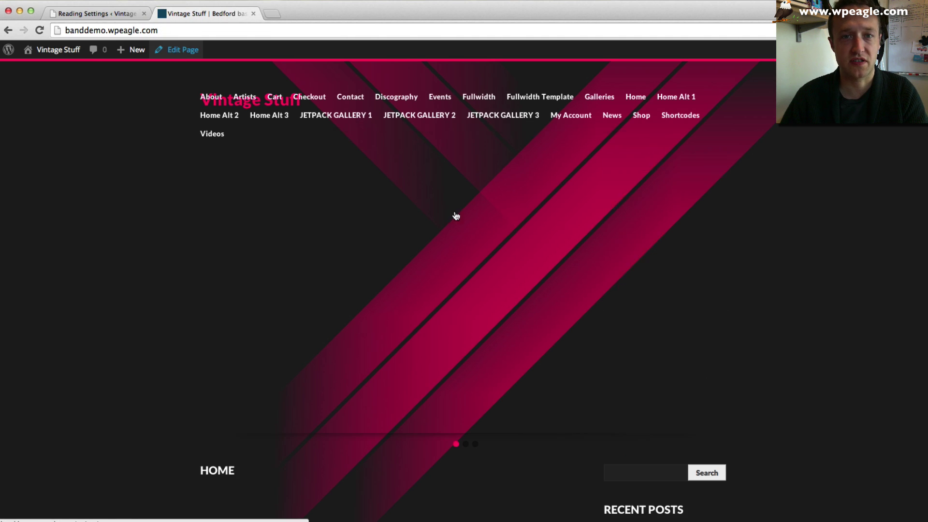
pyautogui.scroll(-5, 584, 260)
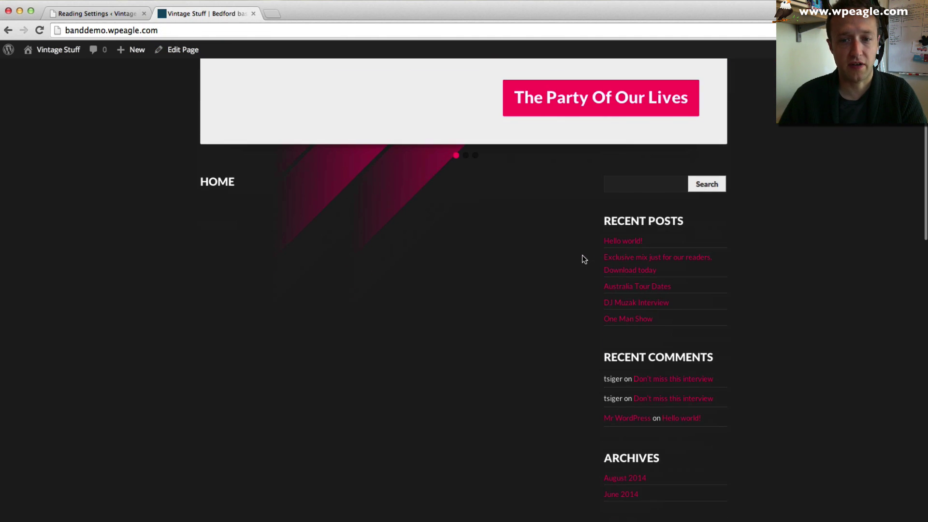
pyautogui.scroll(-6, 581, 254)
pyautogui.scroll(7, 582, 254)
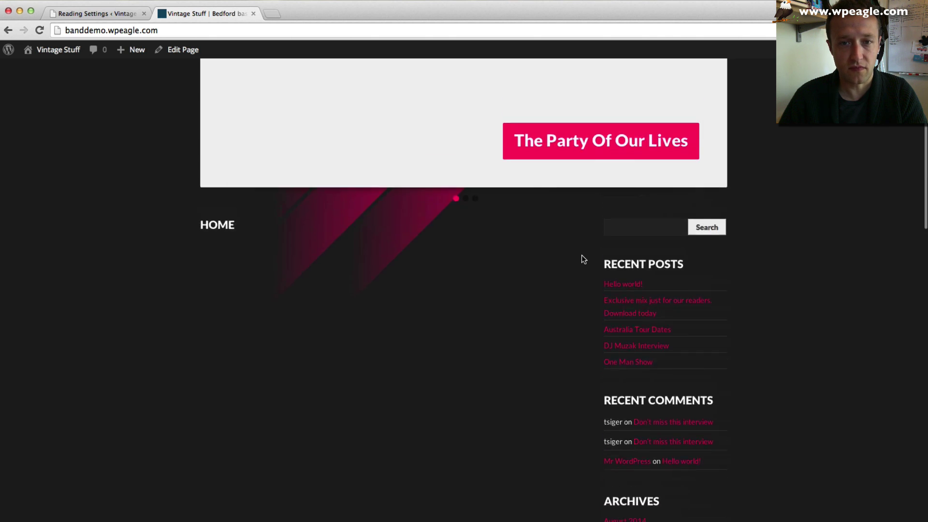
pyautogui.press('super+r')
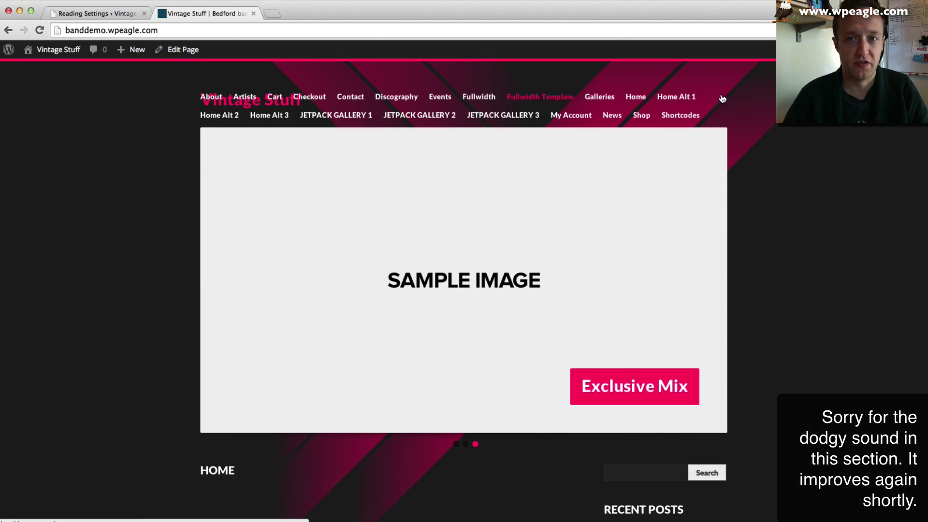
pyautogui.click(96, 16)
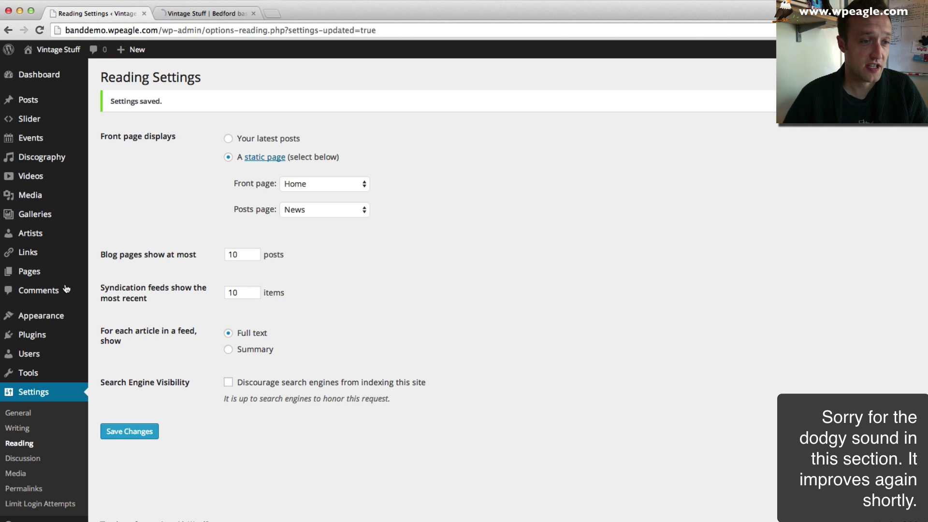
# - Create a new empty menu named 'Vintage Stuff Menu' under Appearance > Menus
pyautogui.moveTo(60, 319)
pyautogui.click(134, 364)
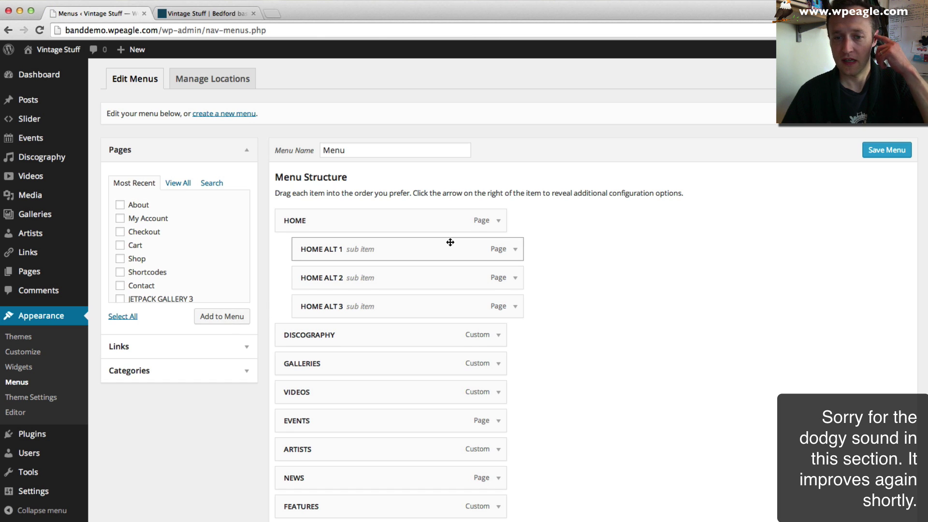
pyautogui.scroll(-3, 450, 242)
pyautogui.scroll(-5, 450, 242)
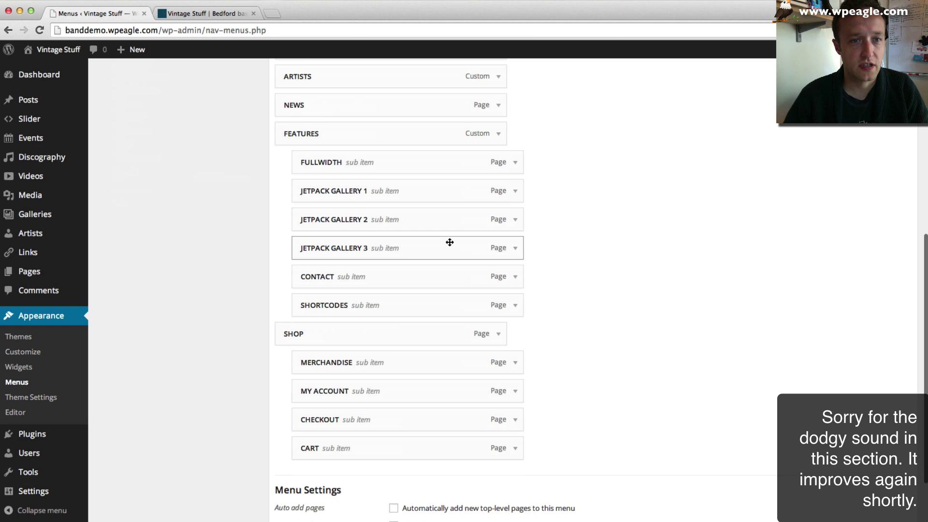
pyautogui.scroll(8, 450, 242)
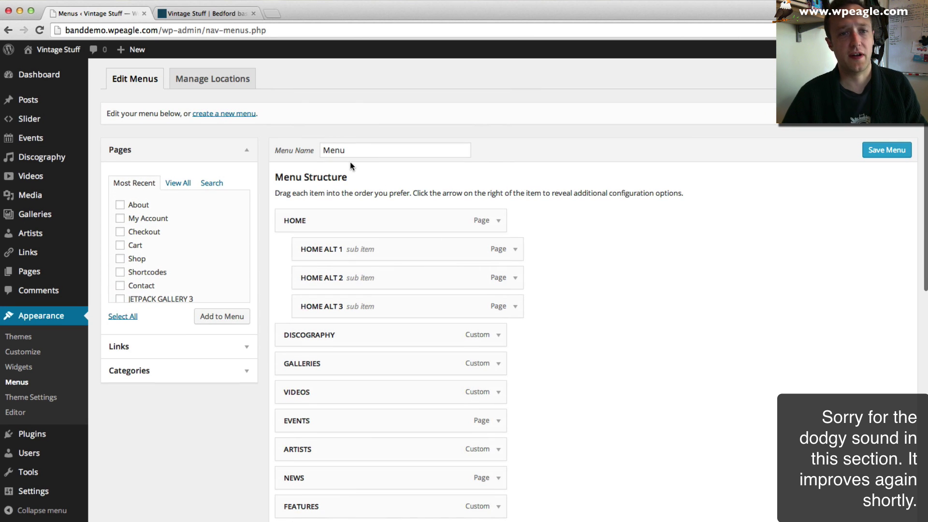
pyautogui.click(227, 116)
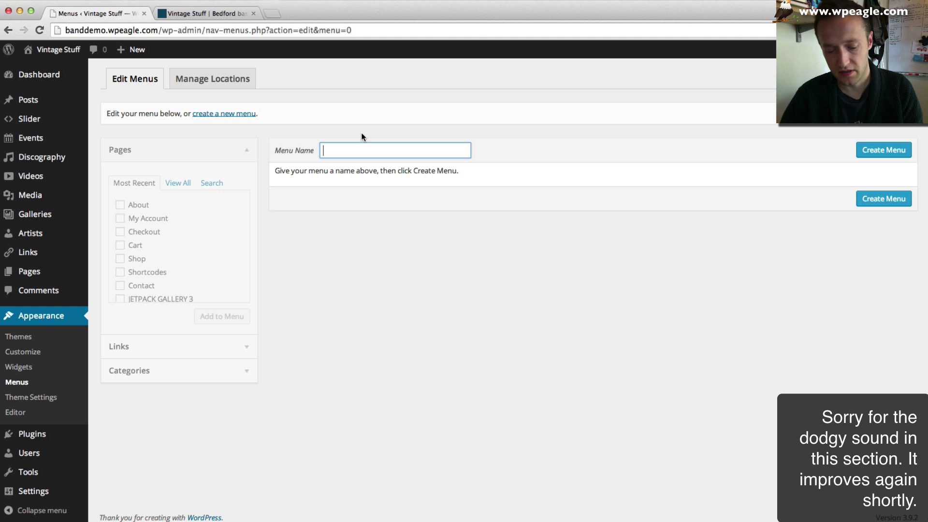
pyautogui.write('VINTAG')
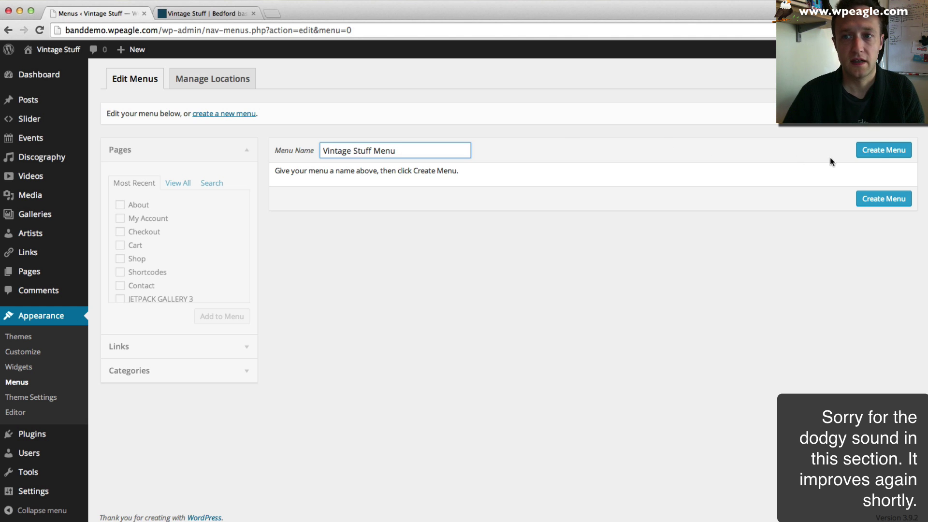
pyautogui.click(883, 150)
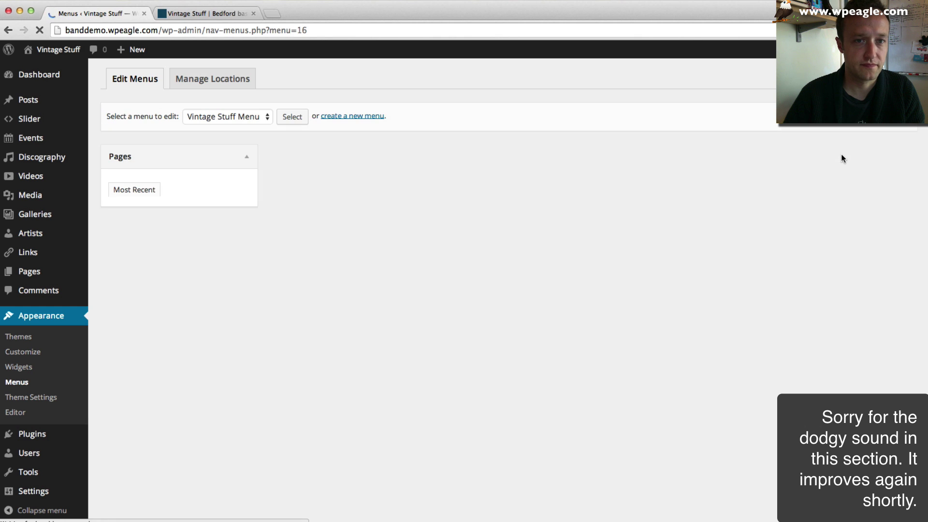
# - Add the Home, About, Contact, Events, Galleries and News pages to the menu
pyautogui.scroll(-5, 141, 249)
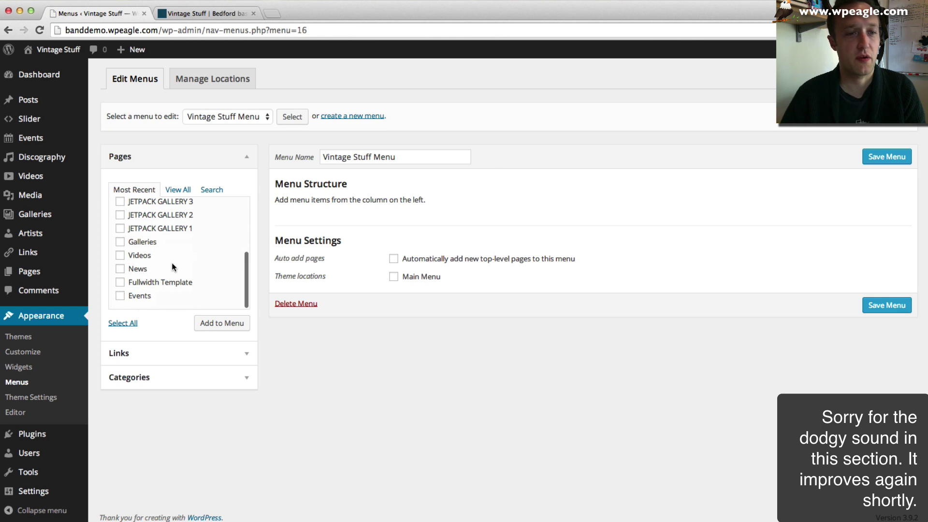
pyautogui.scroll(5, 172, 263)
pyautogui.click(178, 190)
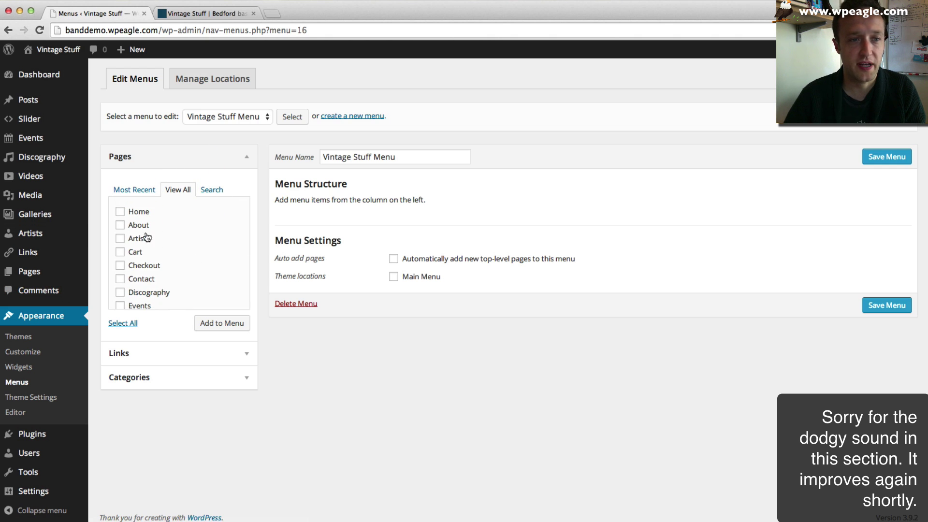
pyautogui.click(120, 211)
pyautogui.click(120, 225)
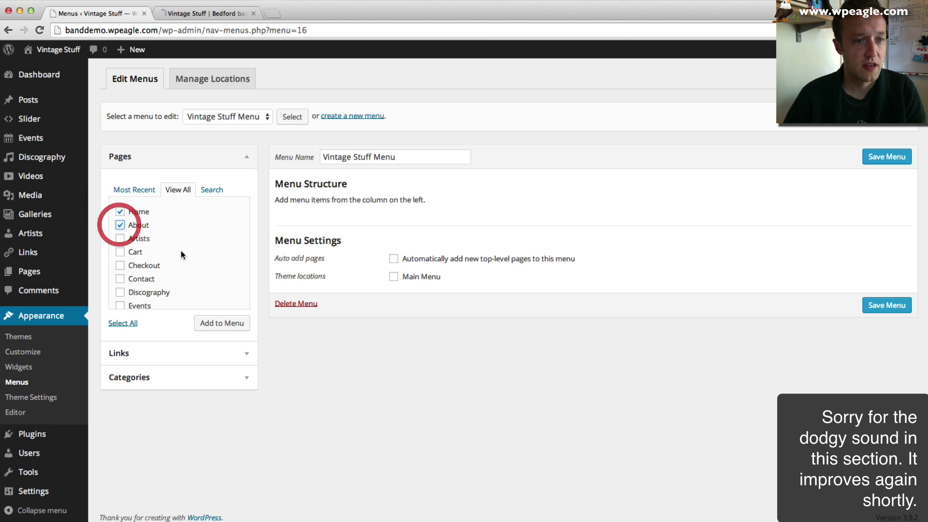
pyautogui.scroll(-1, 179, 252)
pyautogui.click(120, 253)
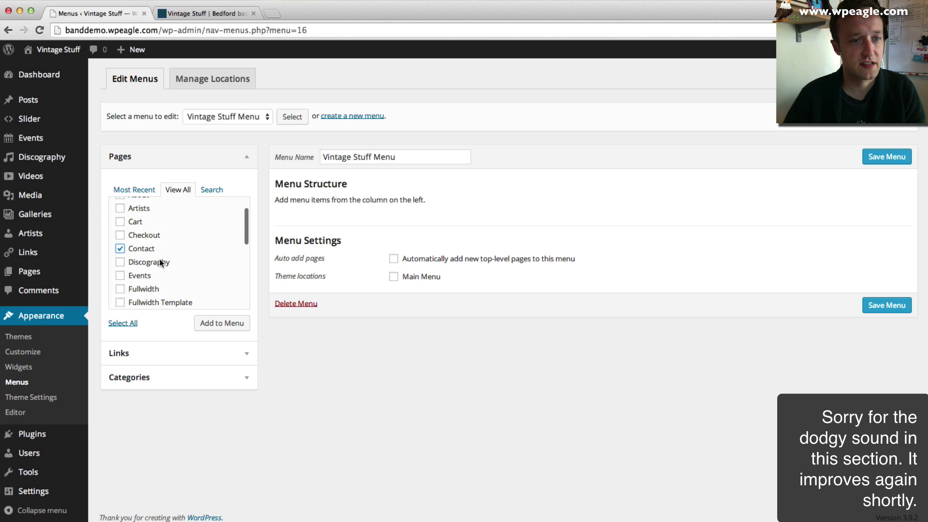
pyautogui.scroll(-1, 164, 263)
pyautogui.click(120, 266)
pyautogui.scroll(-3, 168, 259)
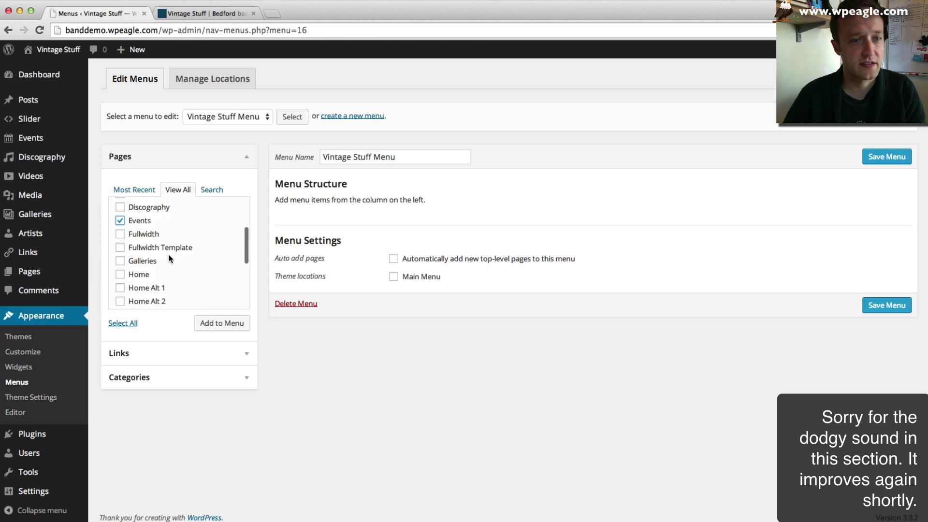
pyautogui.click(120, 260)
pyautogui.scroll(-3, 183, 264)
pyautogui.scroll(-2, 195, 269)
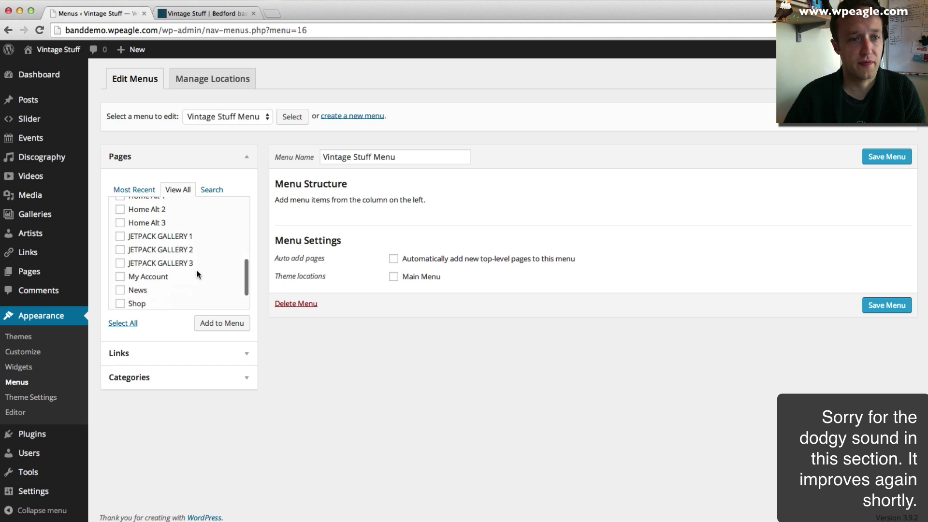
pyautogui.click(119, 288)
pyautogui.scroll(-2, 158, 265)
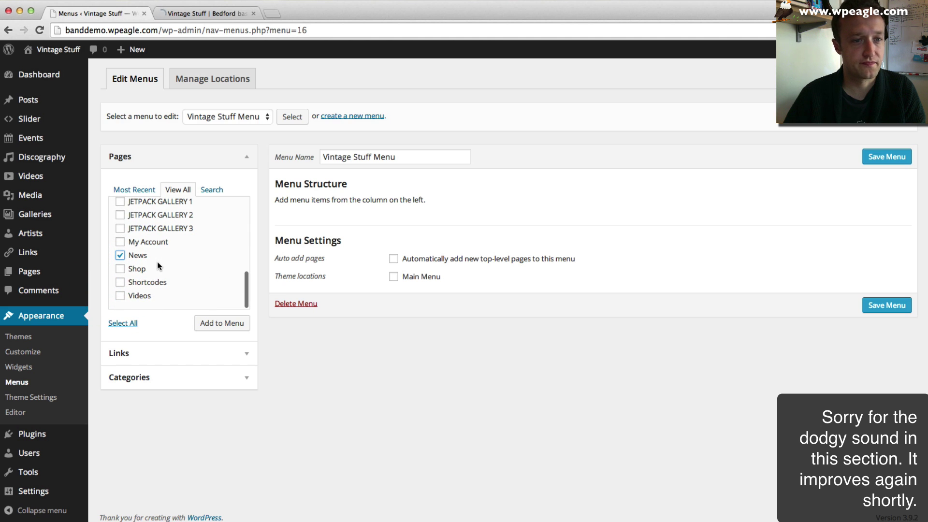
pyautogui.click(214, 324)
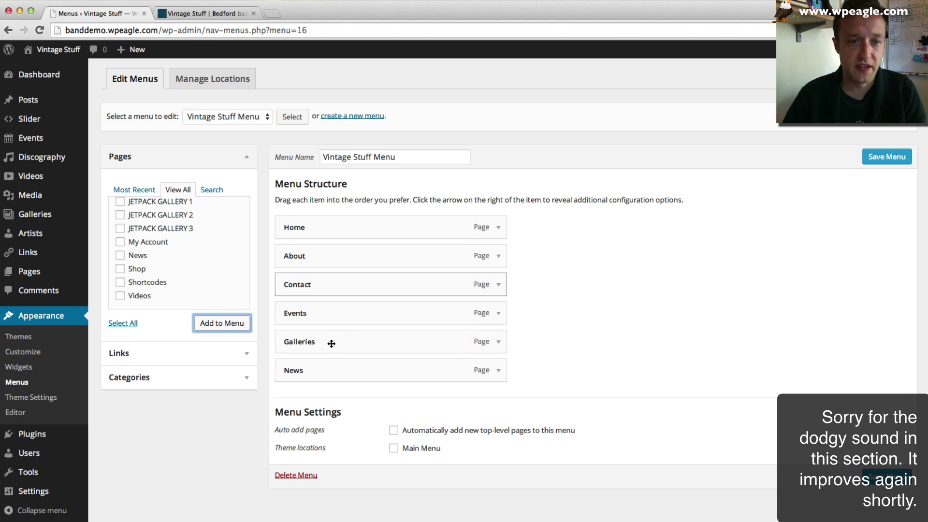
# - Move About and Contact to the end of the menu and save it
pyautogui.moveTo(323, 277); pyautogui.dragTo(321, 367)
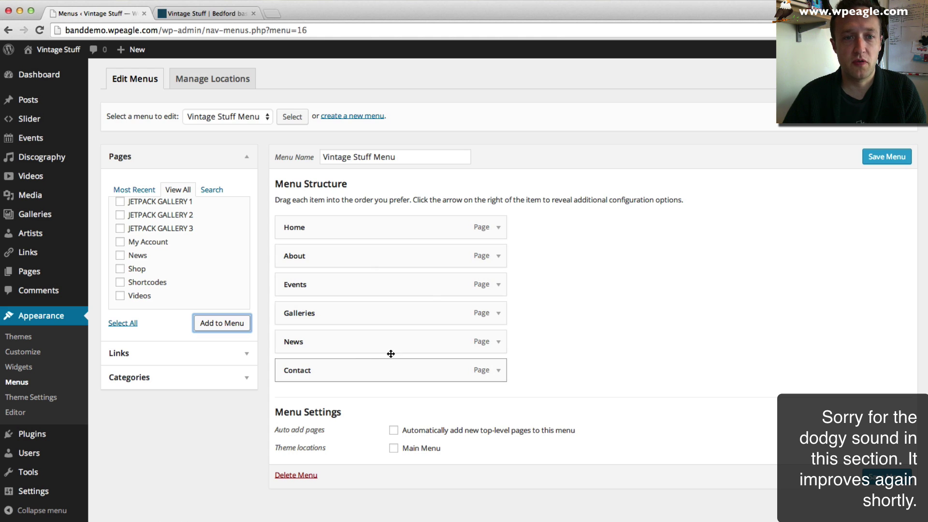
pyautogui.moveTo(420, 261); pyautogui.dragTo(417, 351)
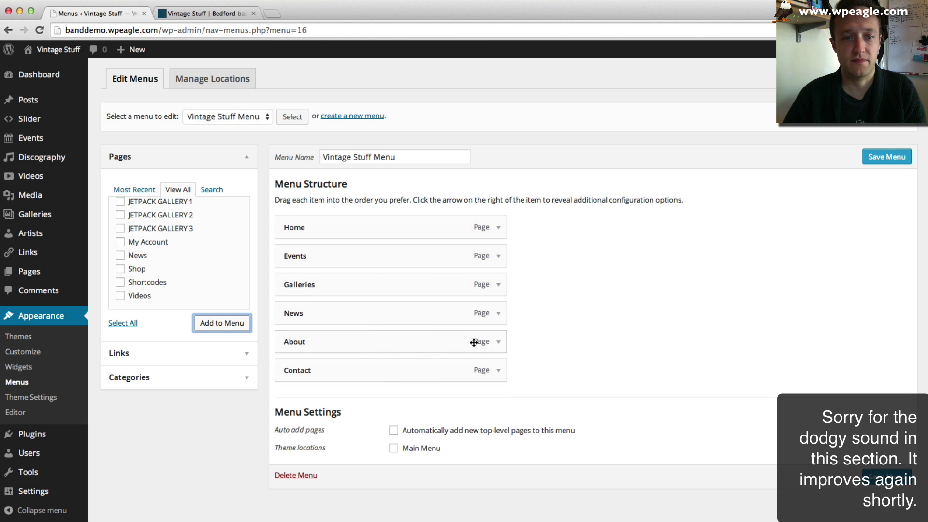
pyautogui.click(873, 164)
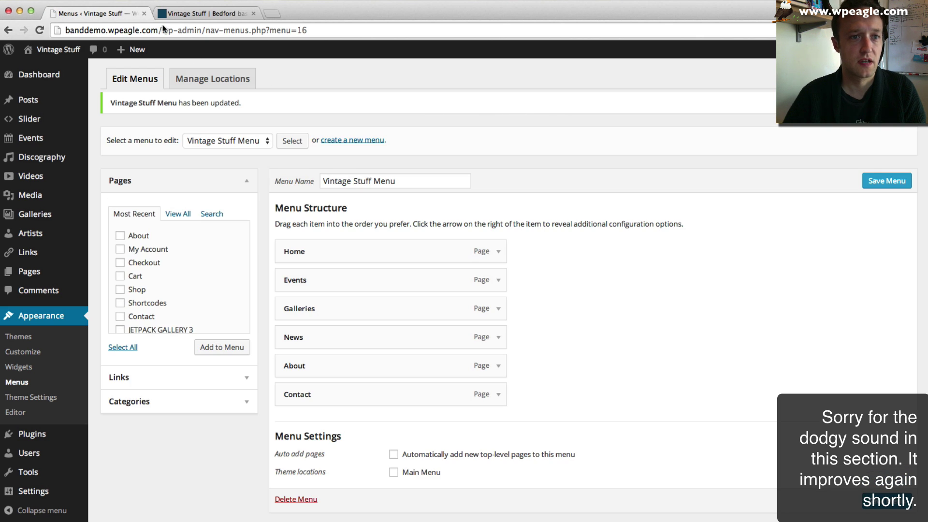
pyautogui.click(174, 13)
pyautogui.click(116, 13)
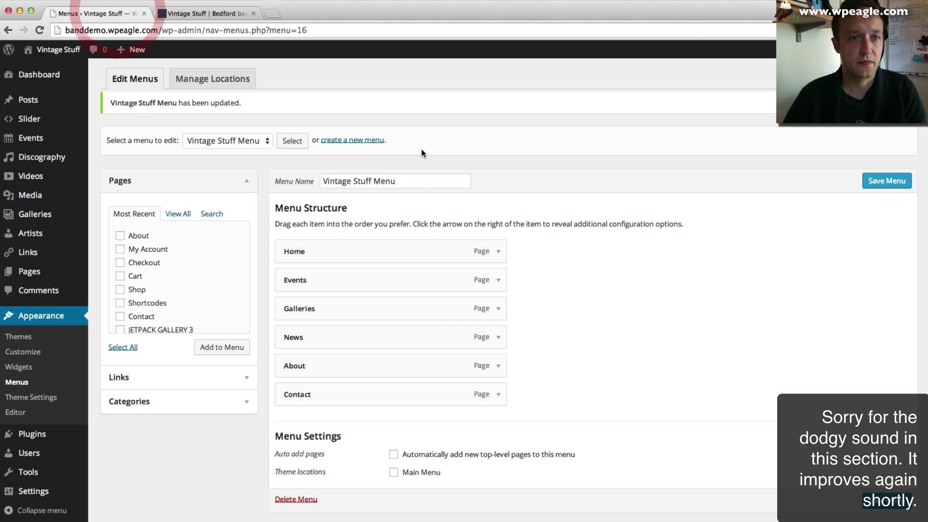
# - Assign Vintage Stuff Menu to the Main Menu location, save, and reload the live site
pyautogui.scroll(-2, 405, 136)
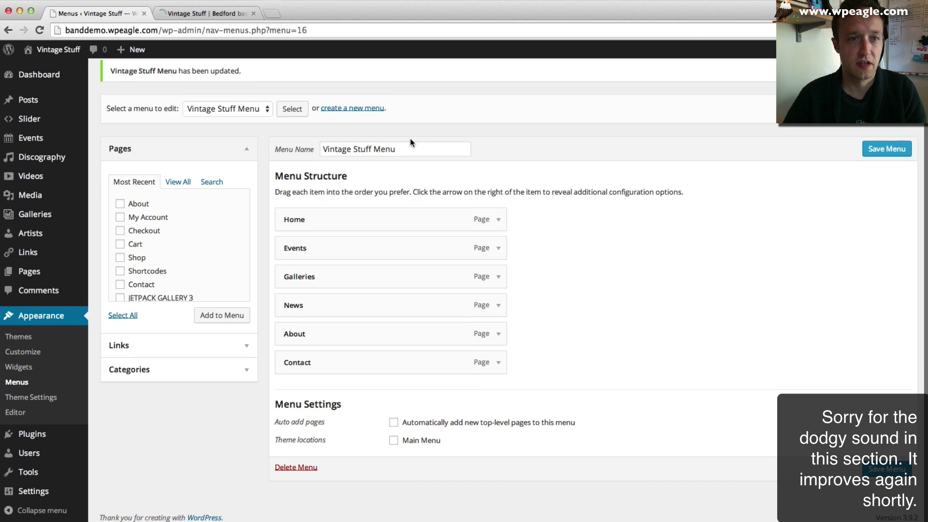
pyautogui.scroll(2, 300, 158)
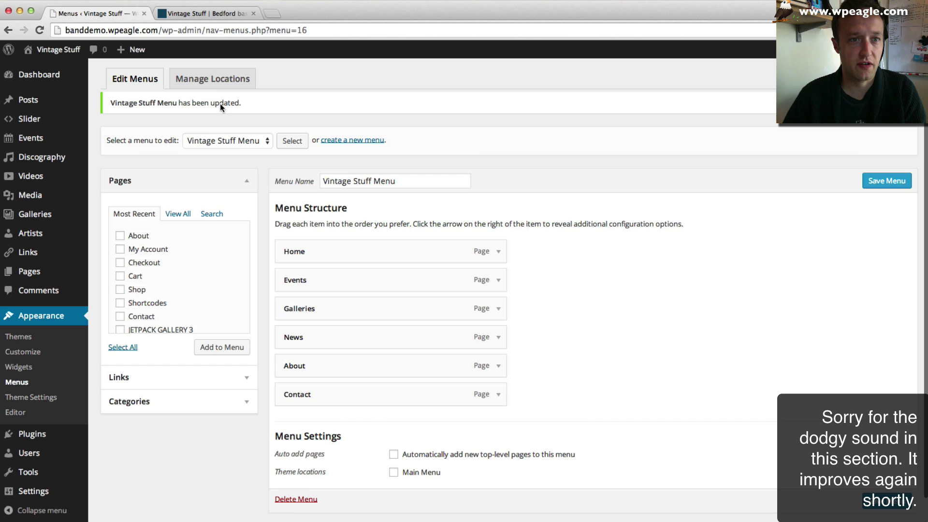
pyautogui.click(216, 79)
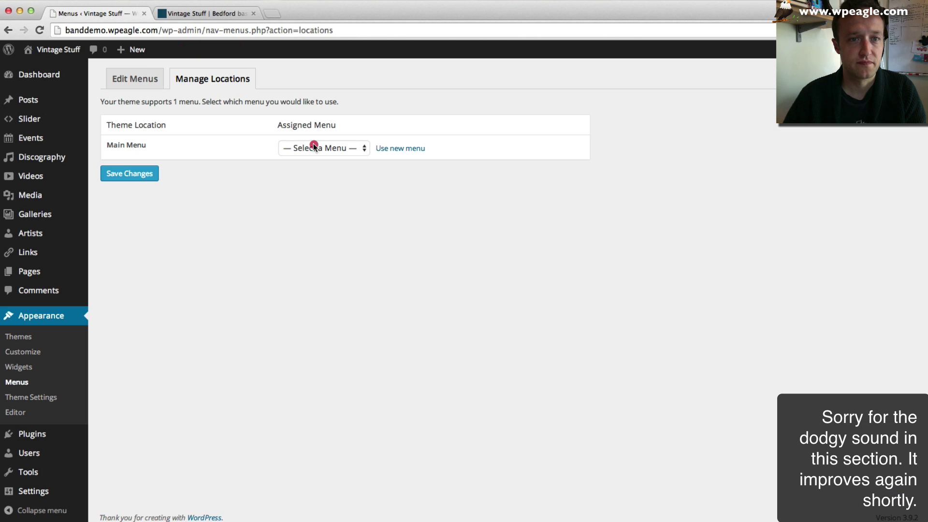
pyautogui.click(314, 147)
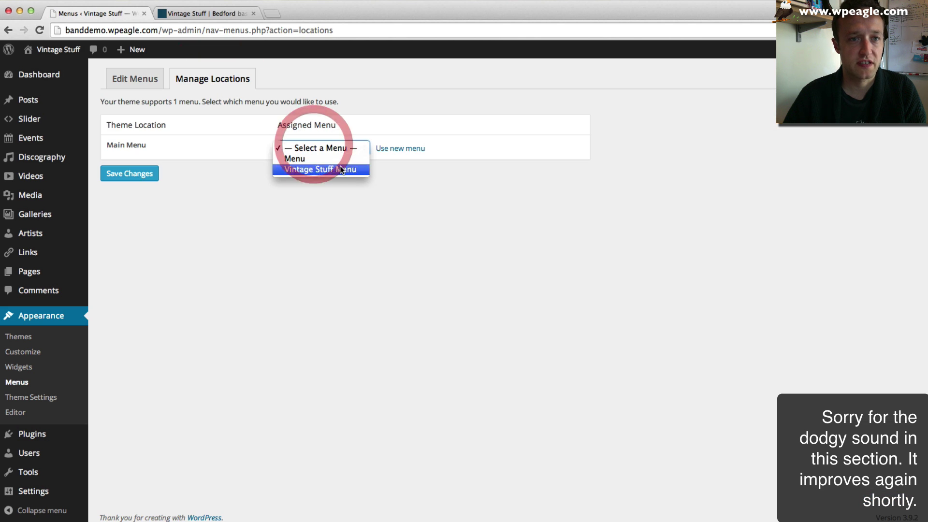
pyautogui.click(306, 170)
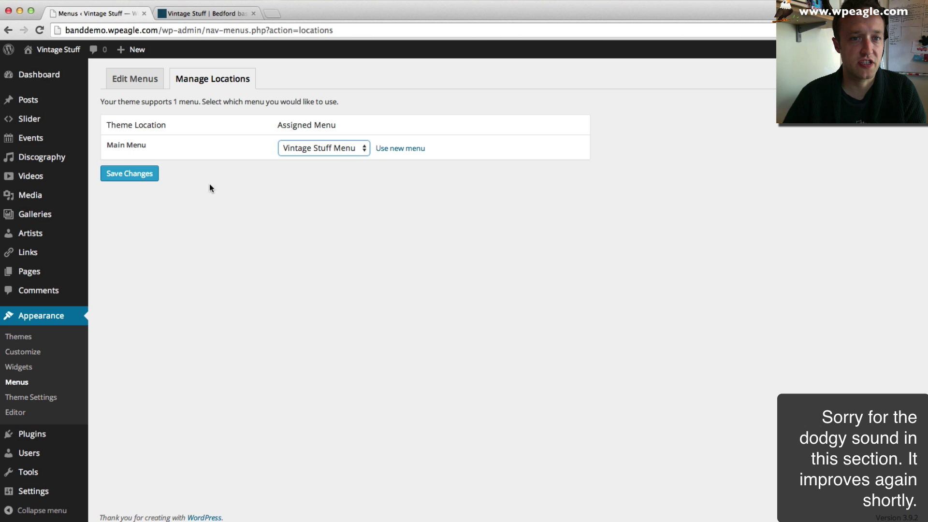
pyautogui.click(129, 174)
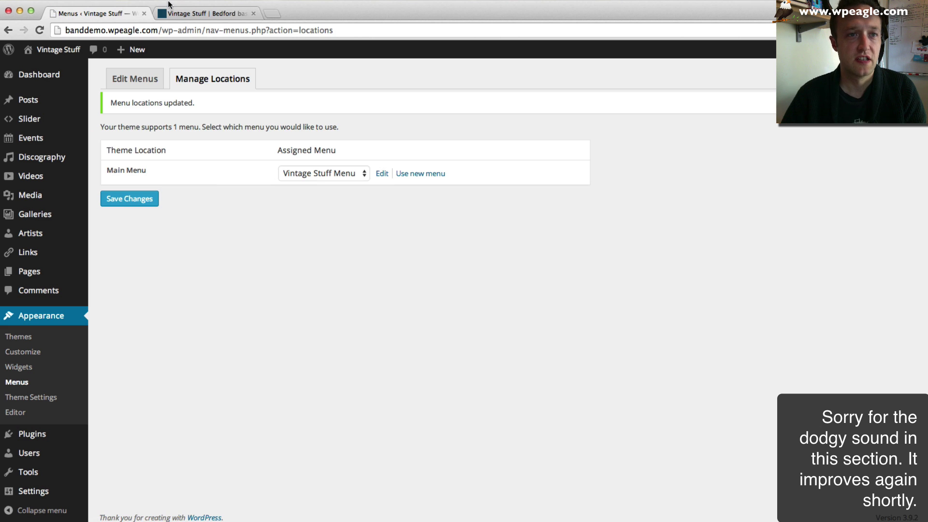
pyautogui.click(193, 13)
pyautogui.click(40, 31)
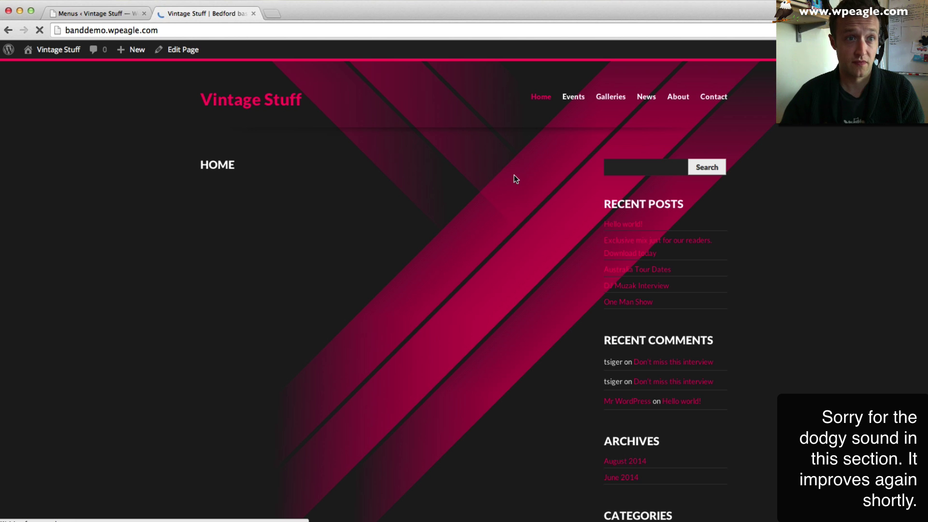
# - Reload the Vintage Stuff home page to check the sample slider above the empty Home section
pyautogui.scroll(-5, 474, 176)
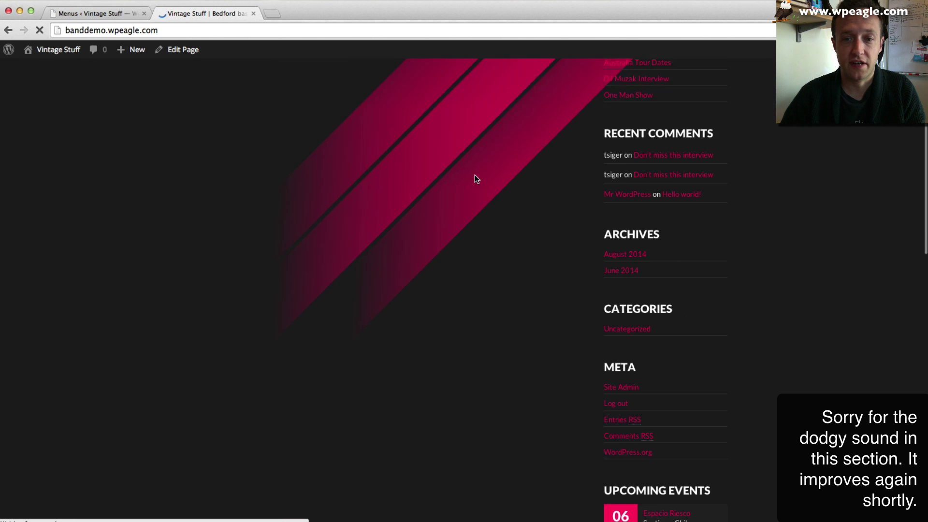
pyautogui.scroll(5, 475, 177)
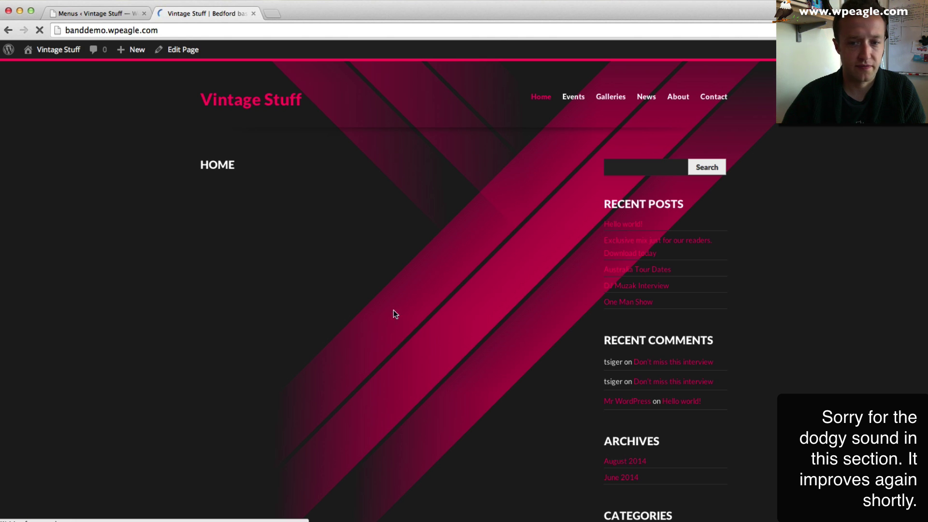
pyautogui.click(40, 30)
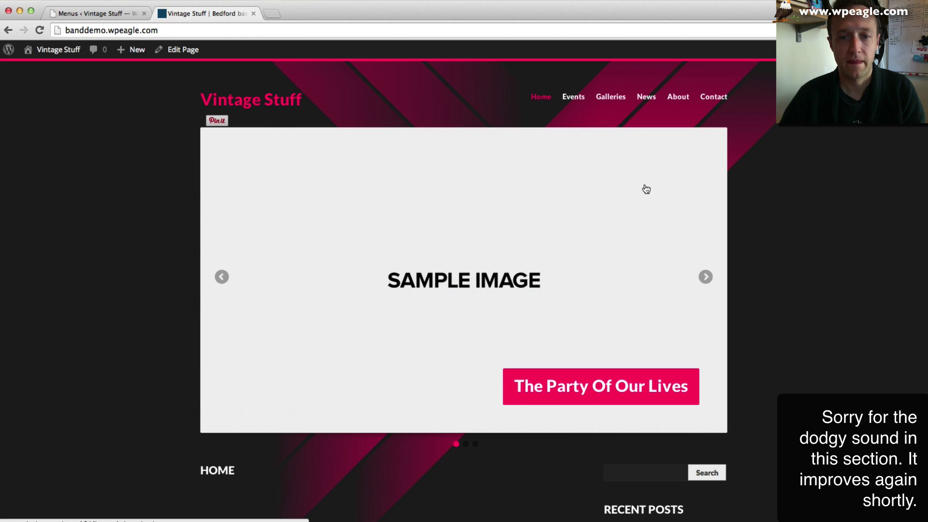
pyautogui.scroll(-3, 644, 188)
pyautogui.scroll(-3, 646, 189)
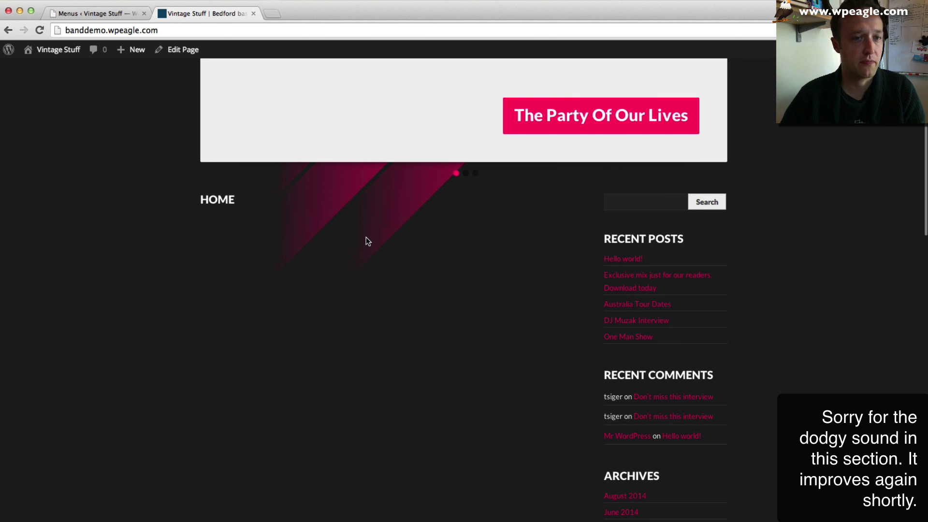
pyautogui.scroll(5, 366, 237)
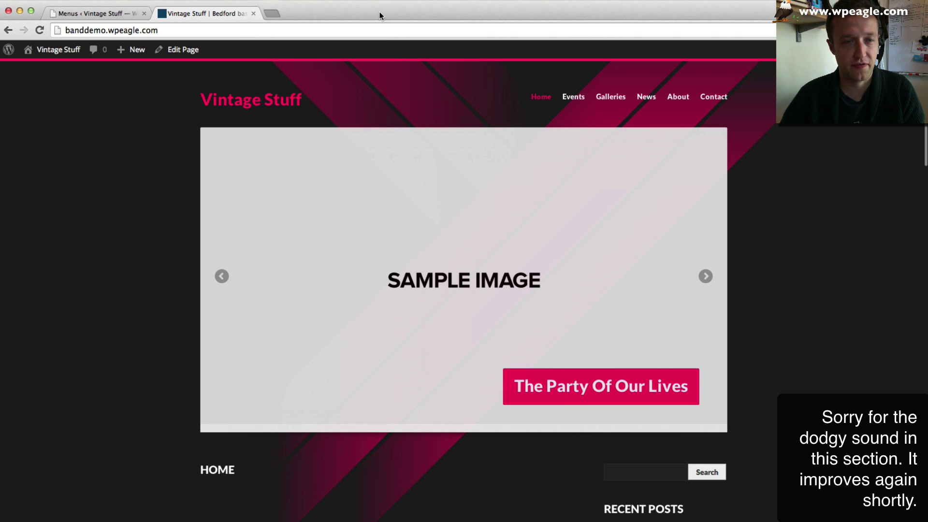
# - In a new tab, search Google for 'vincent stuff band', then refine it to 'vincent stuff band bedford'
pyautogui.press('super+t')
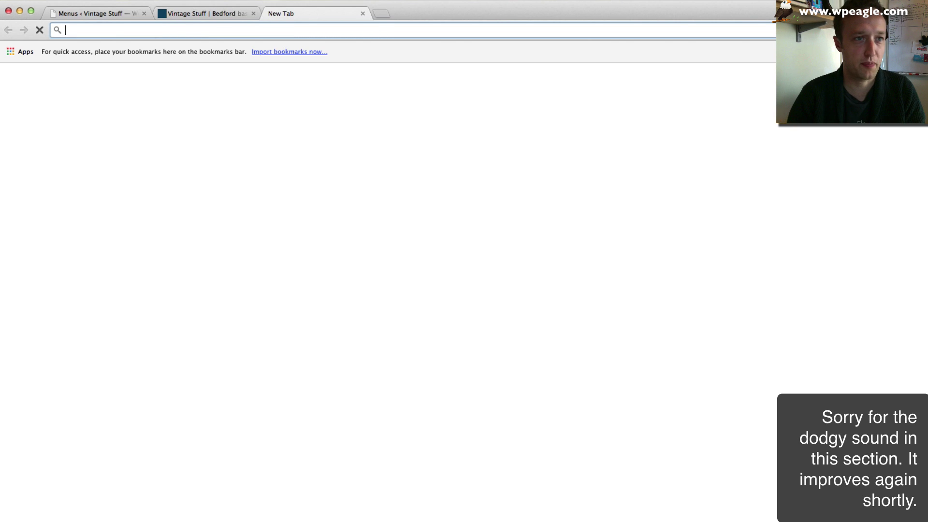
pyautogui.write('vincent')
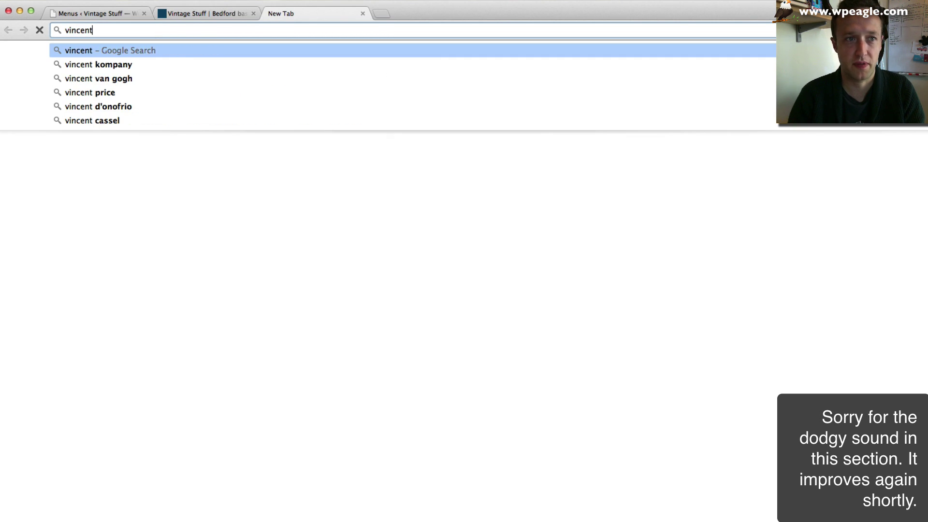
pyautogui.write(' stuff band')
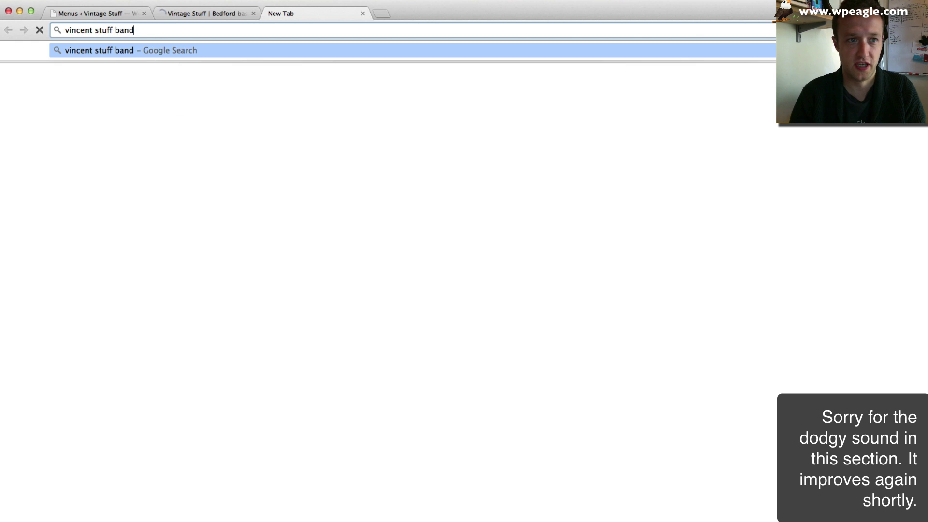
pyautogui.press('Return')
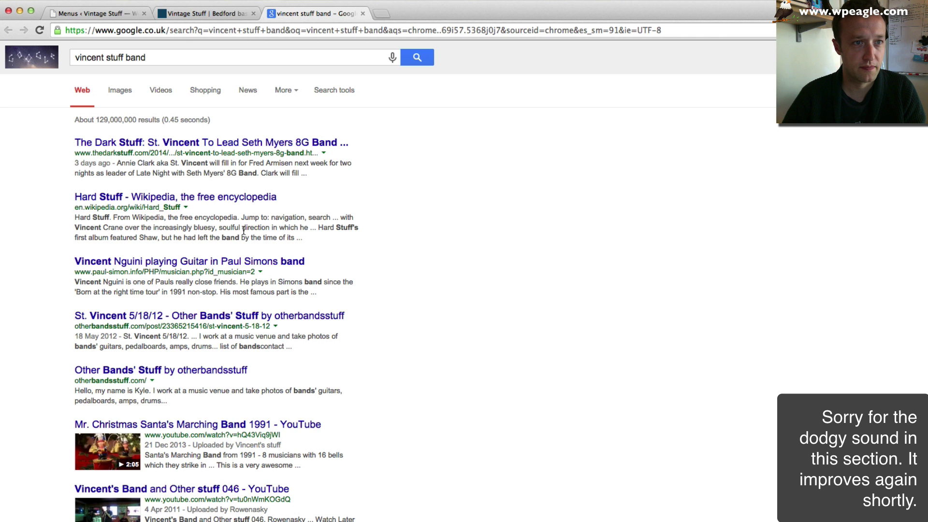
pyautogui.click(177, 57)
pyautogui.write('bedford')
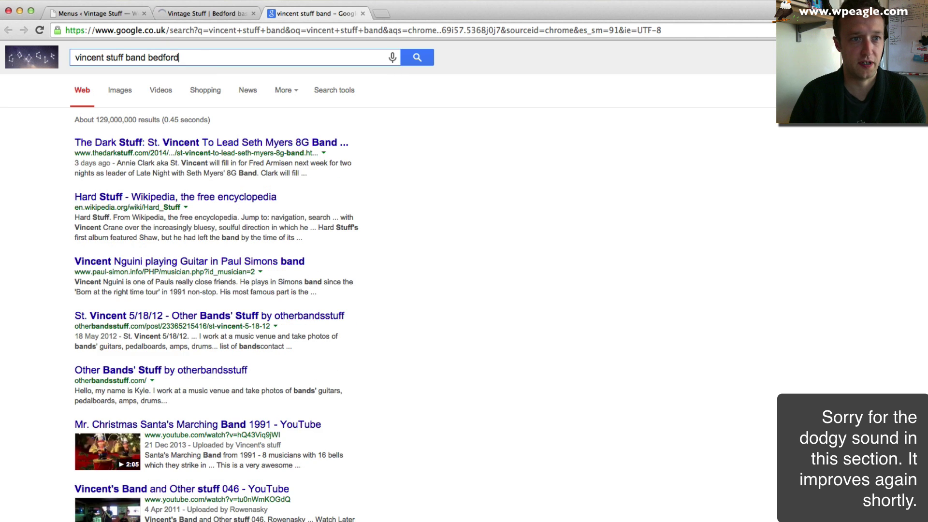
pyautogui.press('Return')
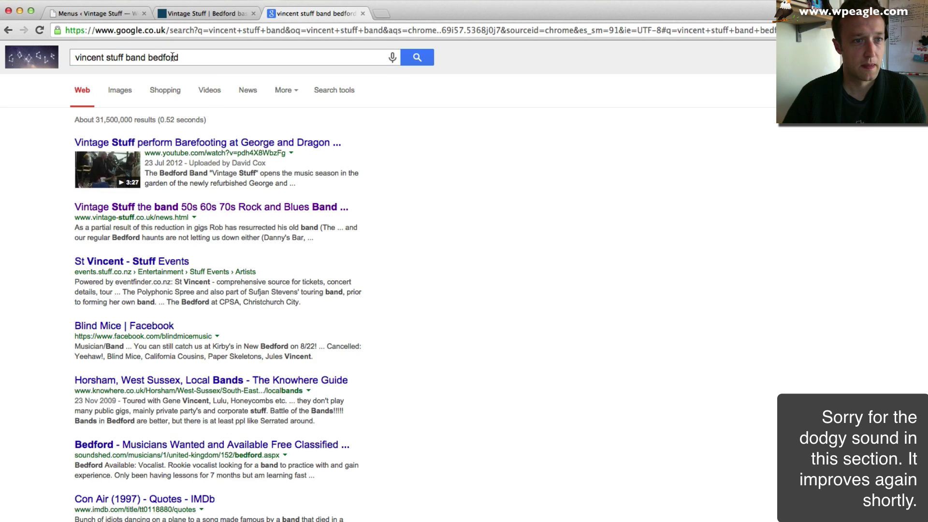
# - Open the old vintage-stuff.co.uk home page and copy its welcome text
pyautogui.click(229, 208)
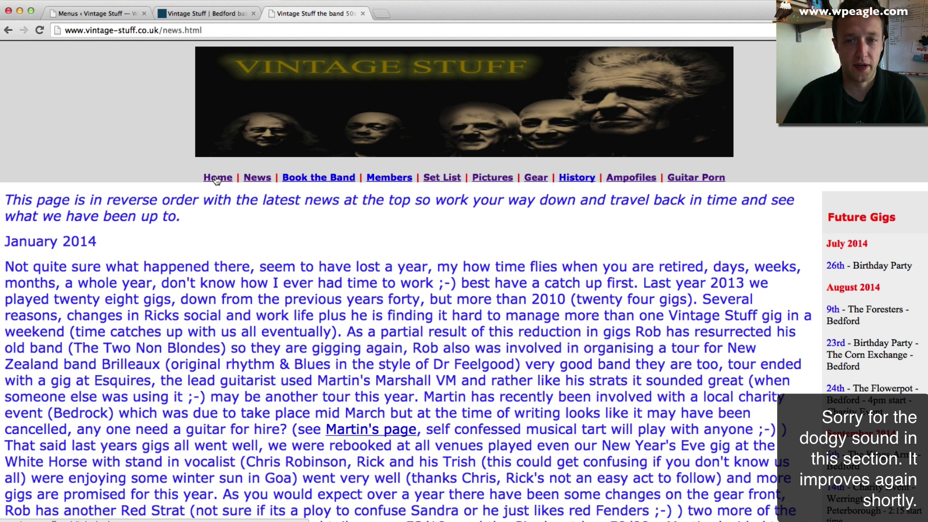
pyautogui.click(216, 179)
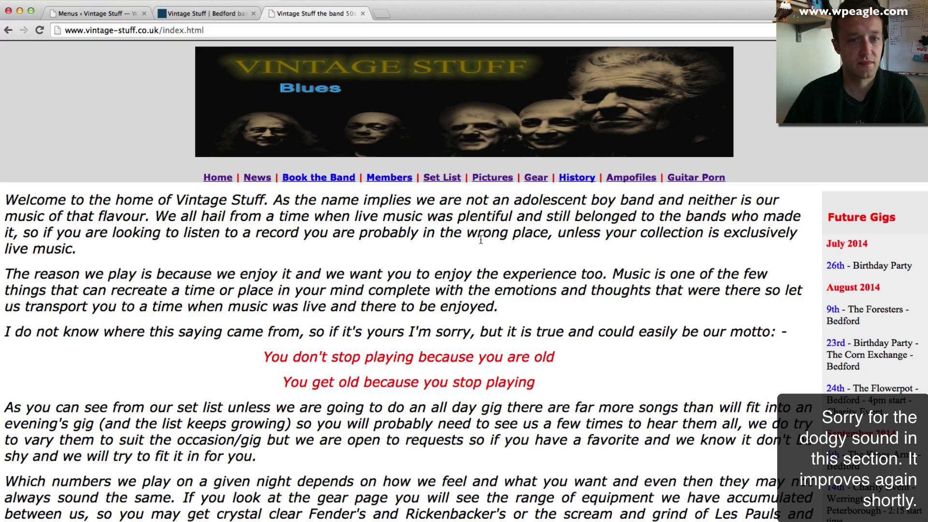
pyautogui.scroll(-5, 483, 265)
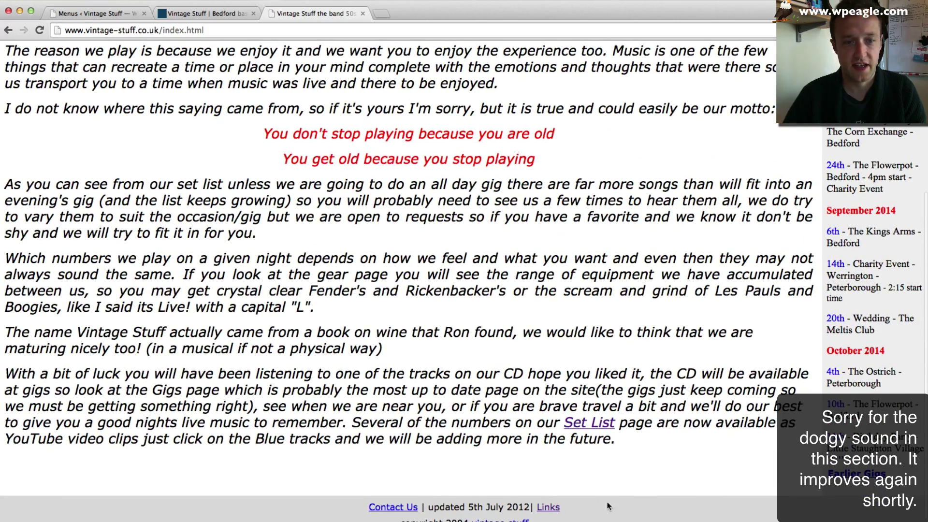
pyautogui.moveTo(639, 442); pyautogui.dragTo(5, 80)
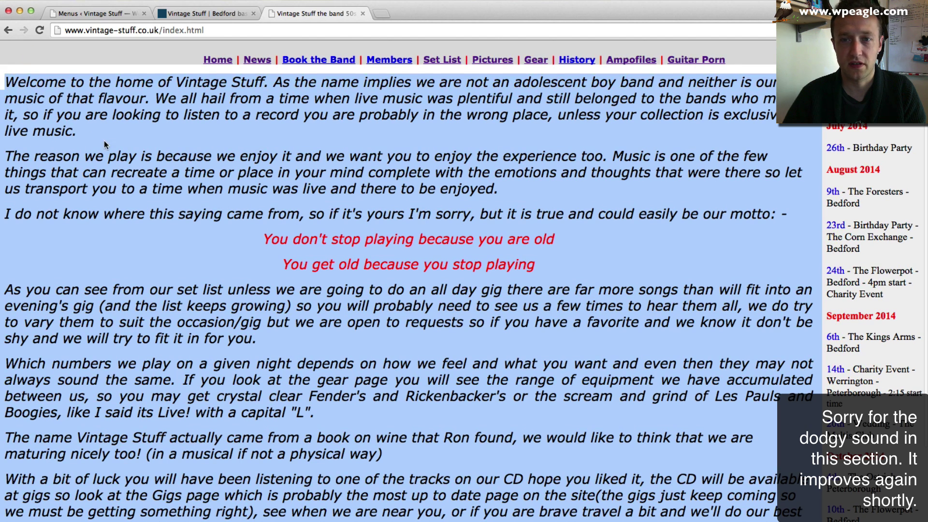
pyautogui.click(193, 16)
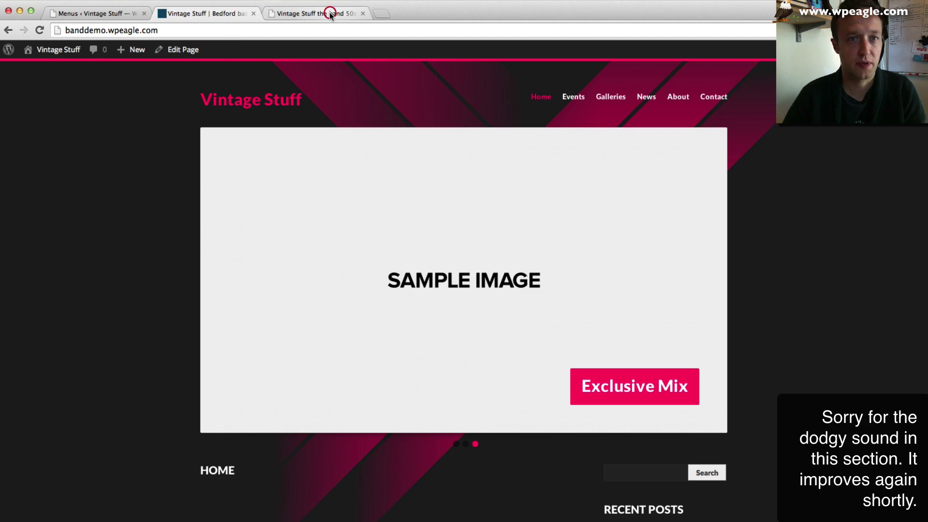
pyautogui.click(328, 15)
# - Paste the copied welcome text into the Home page as plain text and update the page
pyautogui.click(203, 13)
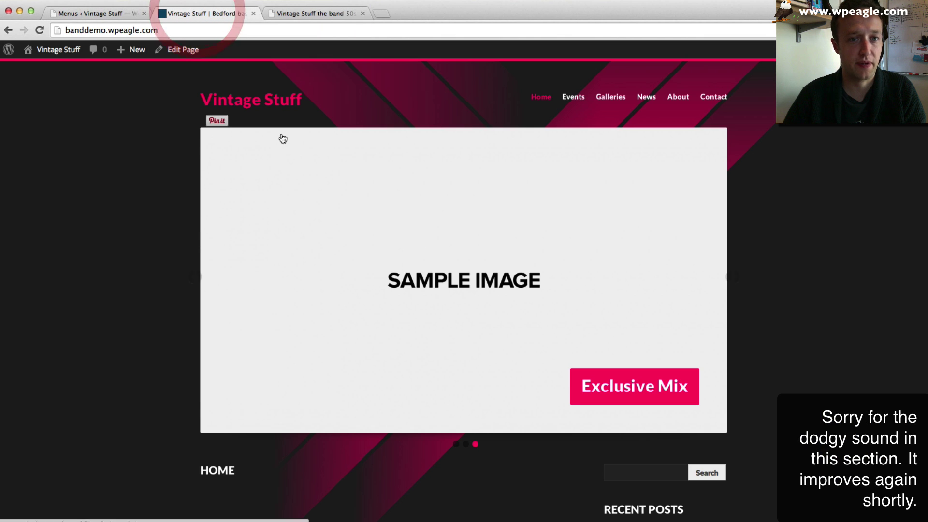
pyautogui.click(188, 54)
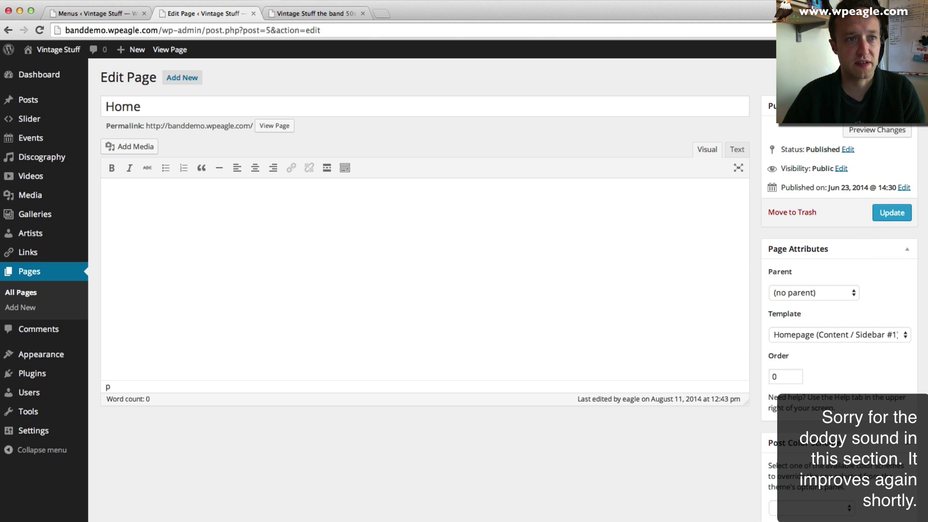
pyautogui.click(73, 1)
pyautogui.click(140, 67)
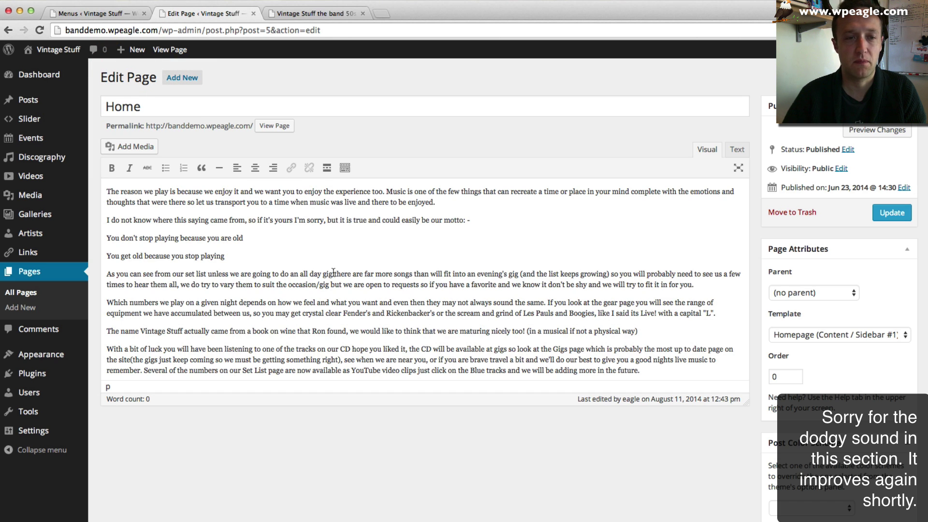
pyautogui.click(898, 214)
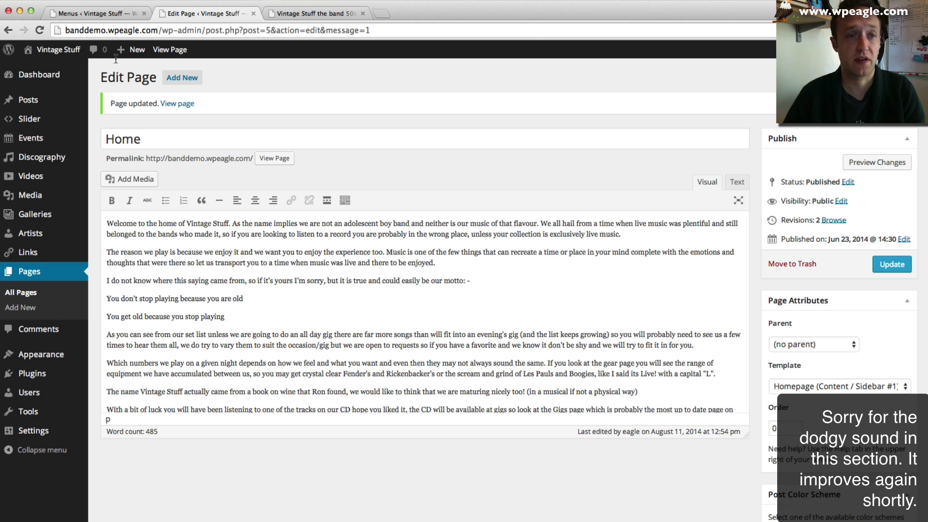
# - View the live Home page with its new welcome text and advance the slider one slide
pyautogui.click(174, 57)
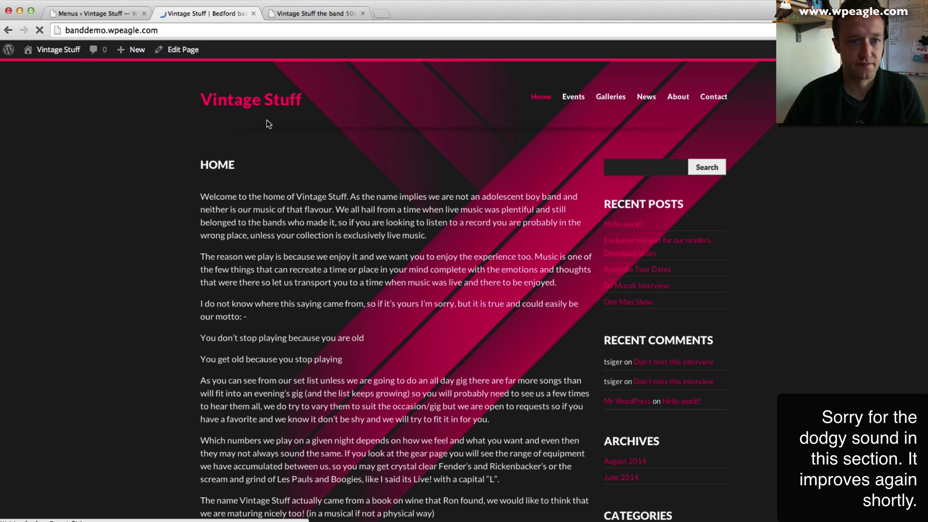
pyautogui.scroll(-6, 268, 123)
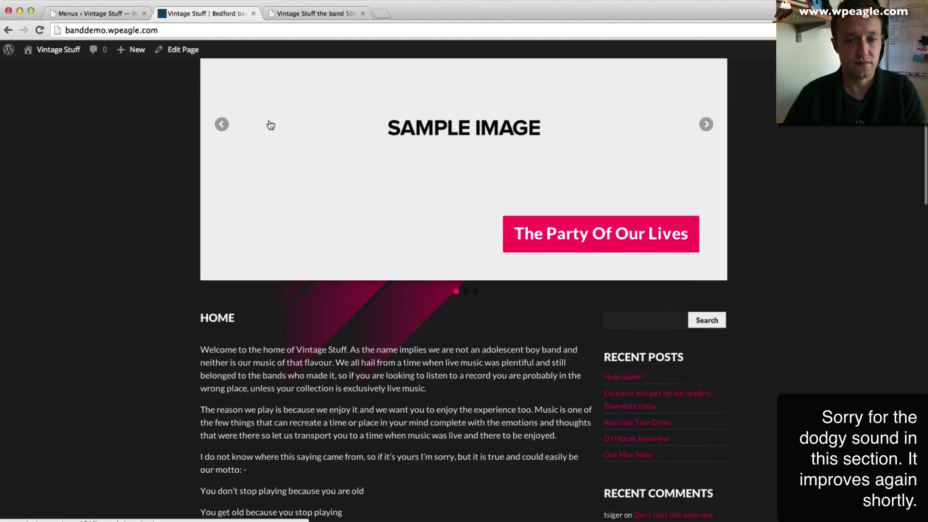
pyautogui.scroll(-5, 332, 248)
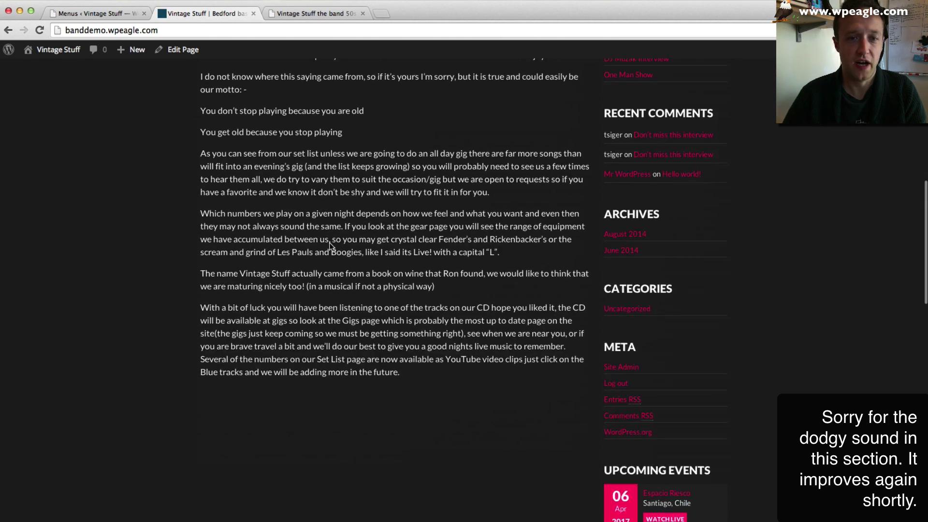
pyautogui.scroll(4, 331, 247)
pyautogui.scroll(6, 331, 247)
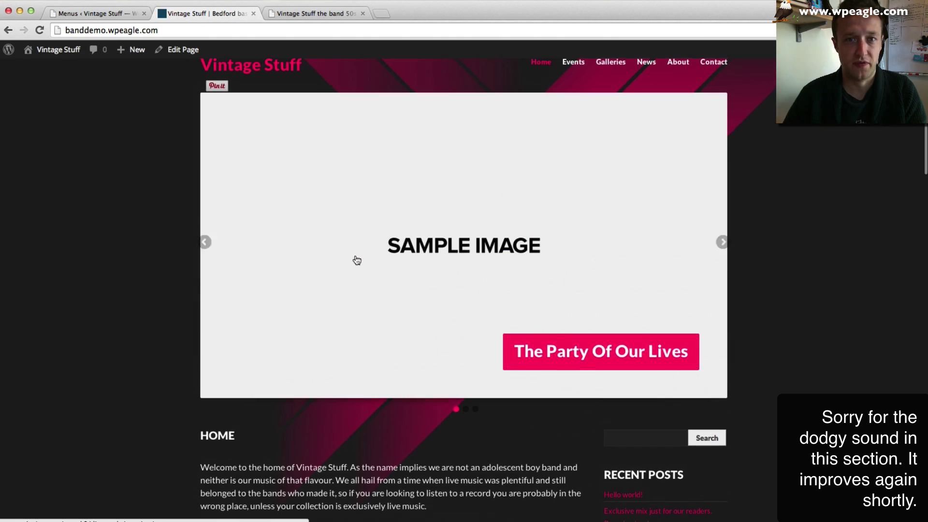
pyautogui.click(466, 410)
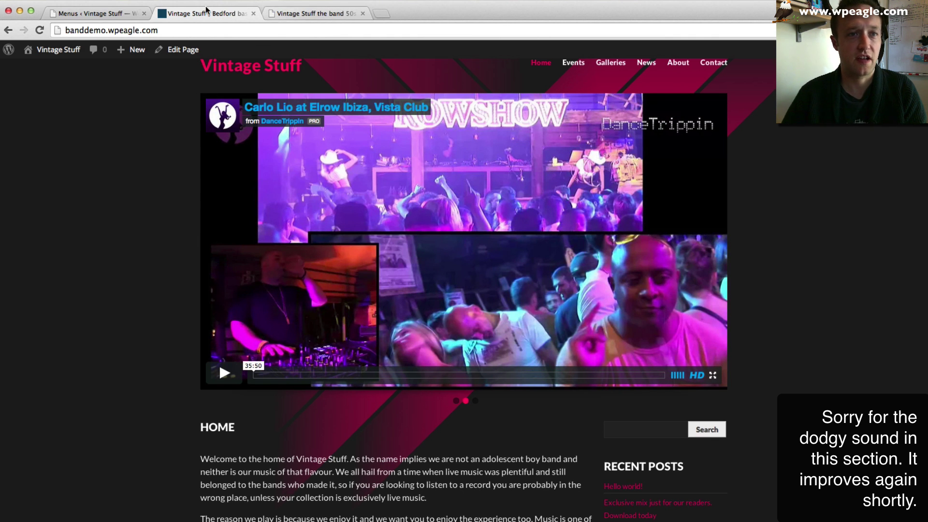
pyautogui.click(101, 9)
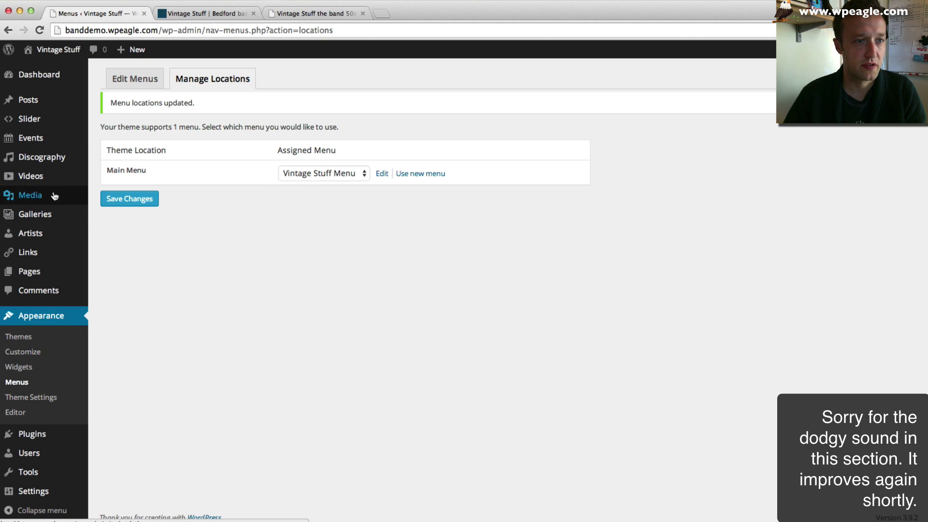
# - Bulk-move all three sample slider items to the Trash and start a new slider item
pyautogui.moveTo(53, 122)
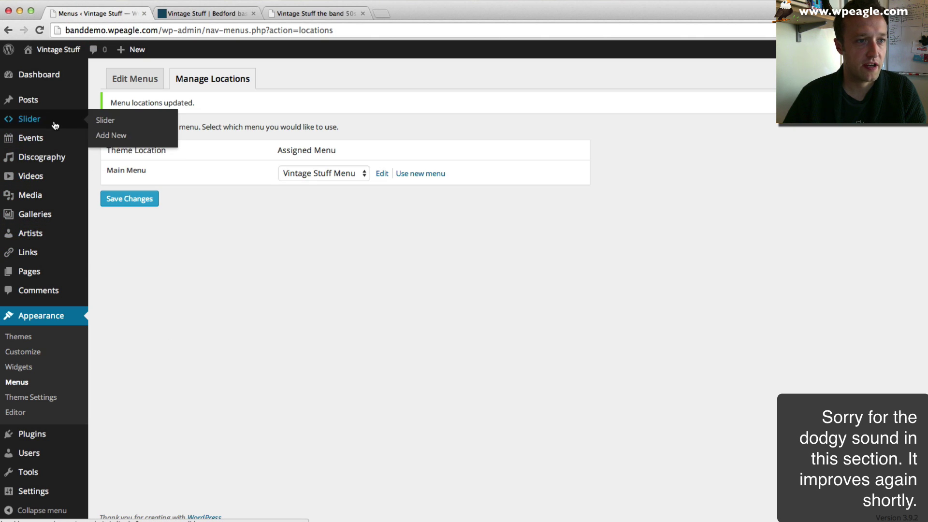
pyautogui.click(110, 124)
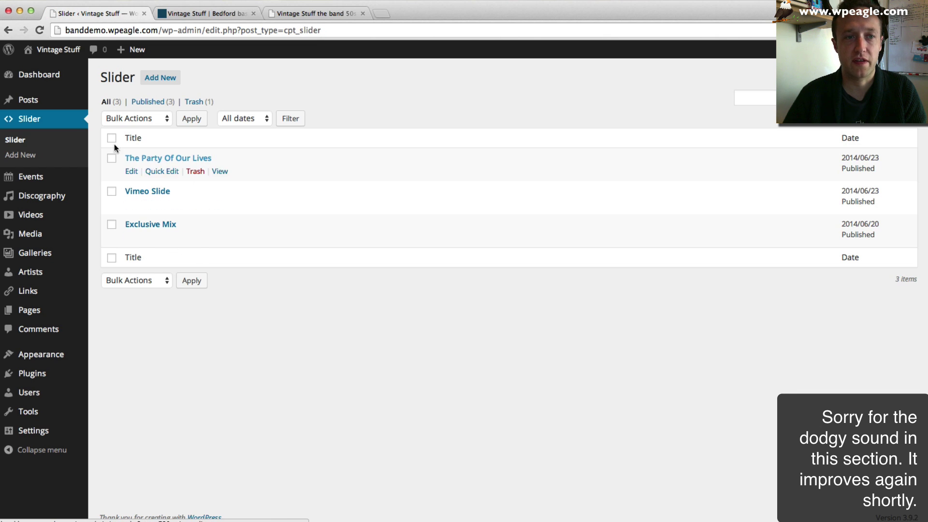
pyautogui.click(112, 137)
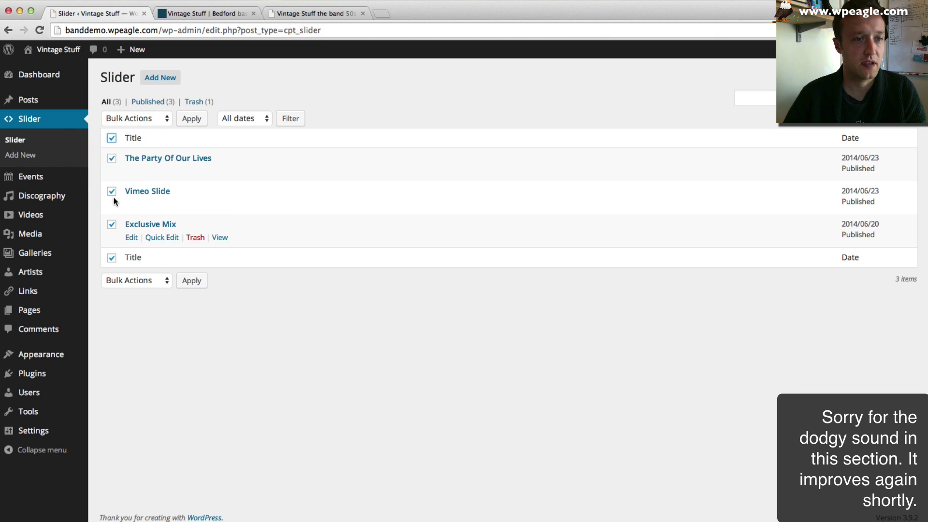
pyautogui.click(111, 137)
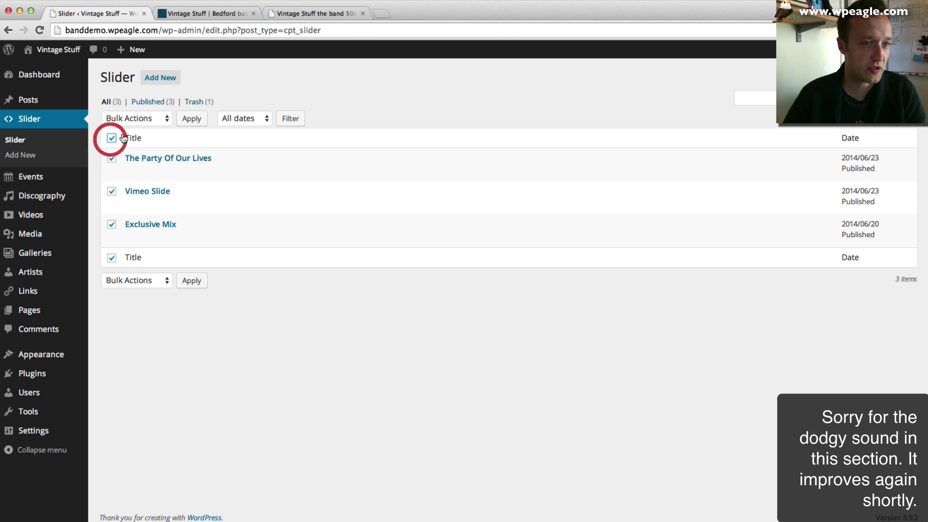
pyautogui.click(143, 119)
pyautogui.click(153, 139)
pyautogui.click(191, 118)
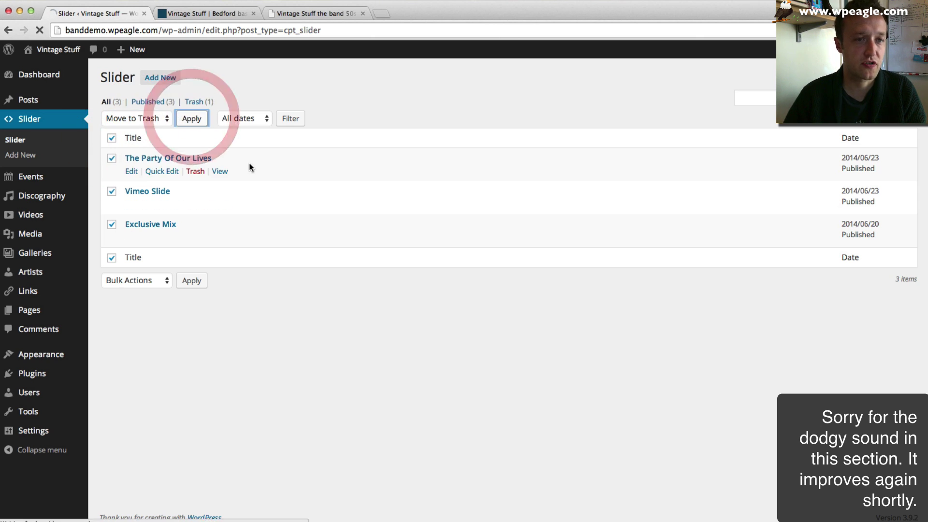
pyautogui.click(167, 77)
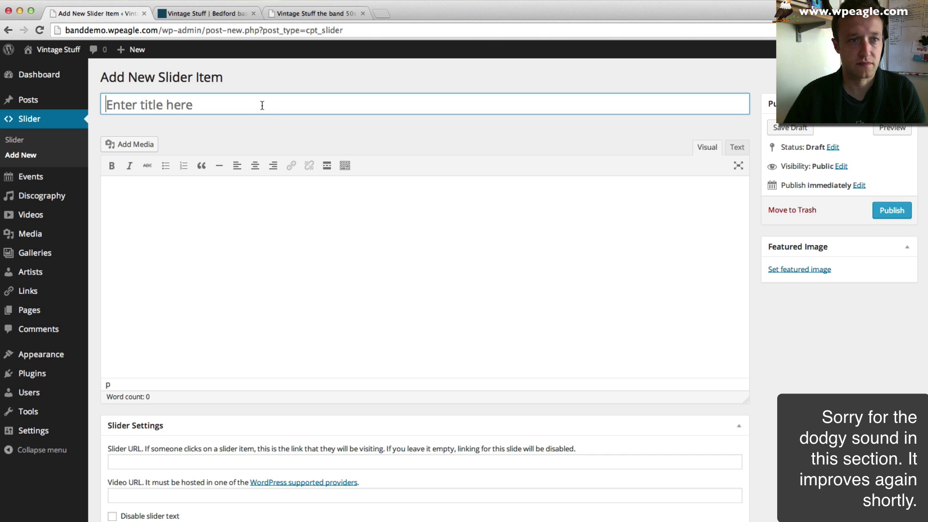
# - Title the new slide 'Slider 1' and open its featured image picker
pyautogui.write('Sl')
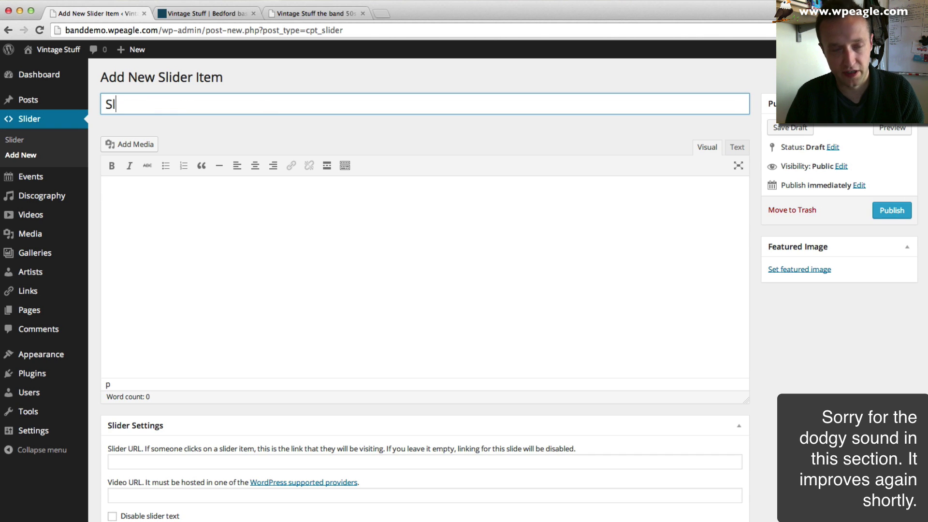
pyautogui.write('ider 1')
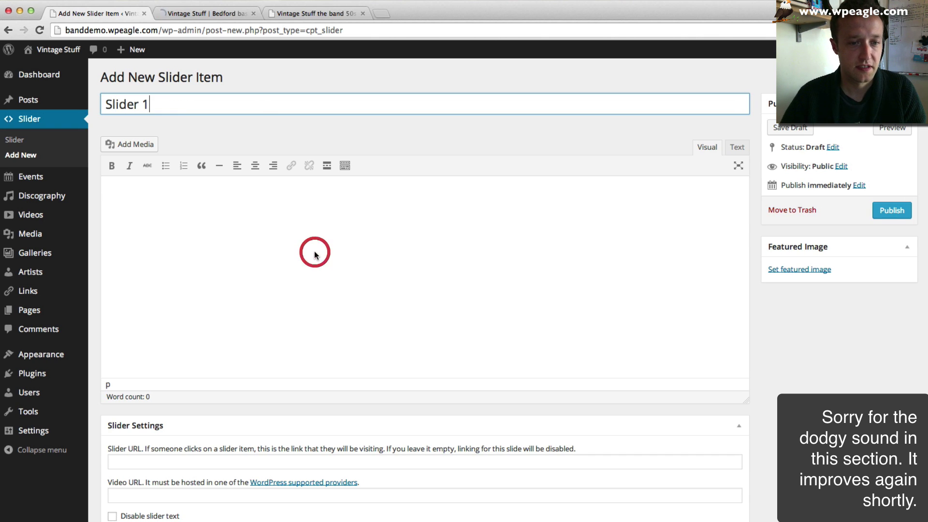
pyautogui.click(315, 254)
pyautogui.scroll(-2, 300, 250)
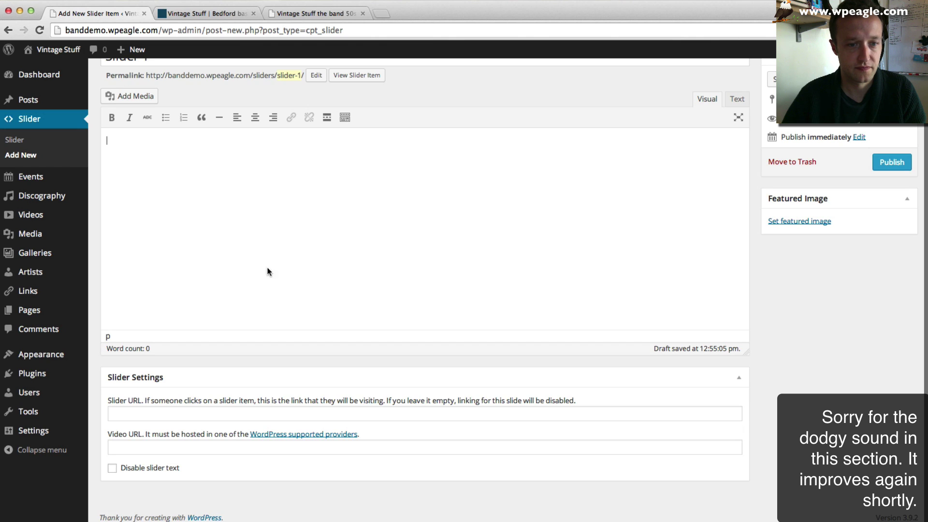
pyautogui.click(193, 414)
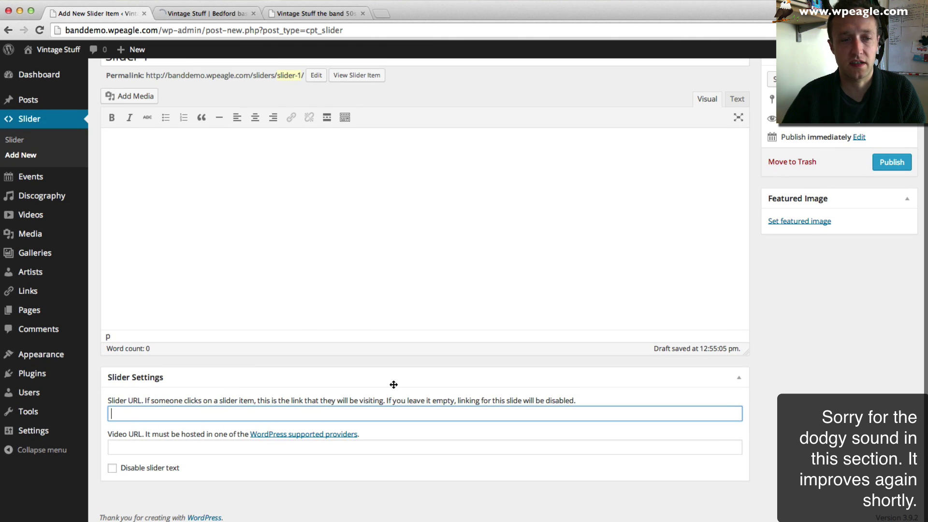
pyautogui.scroll(2, 394, 386)
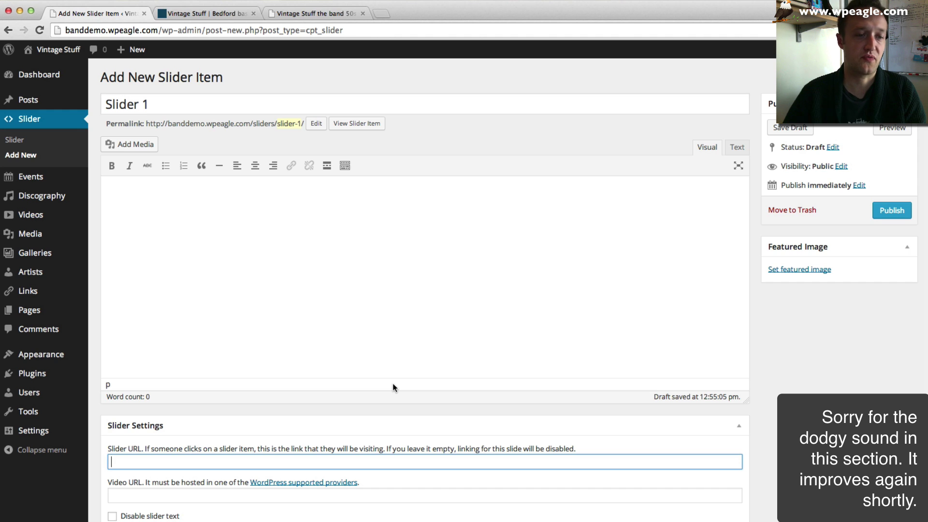
pyautogui.scroll(-1, 300, 375)
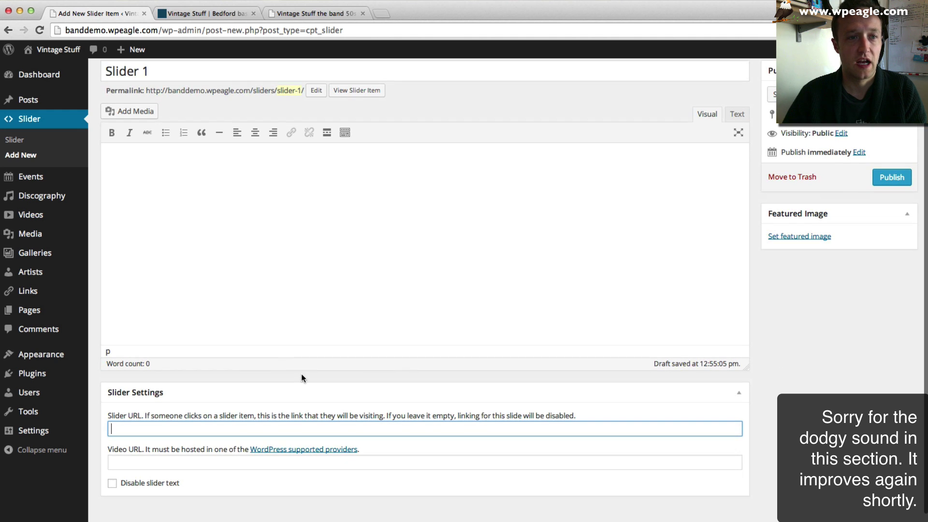
pyautogui.scroll(1, 302, 375)
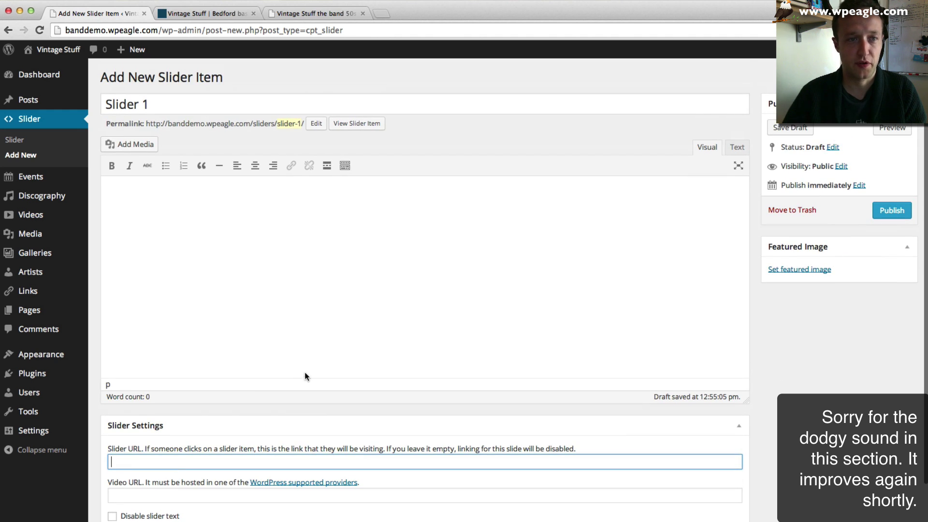
pyautogui.click(795, 270)
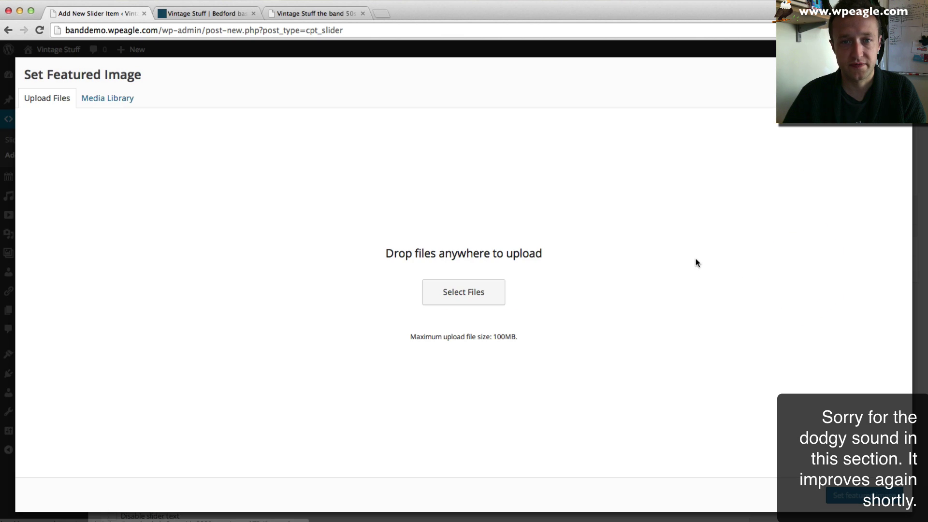
# - Upload Vintage Stuff (18).jpg from Vintage Stuff Demo Site > General and set it as the featured image
pyautogui.click(449, 281)
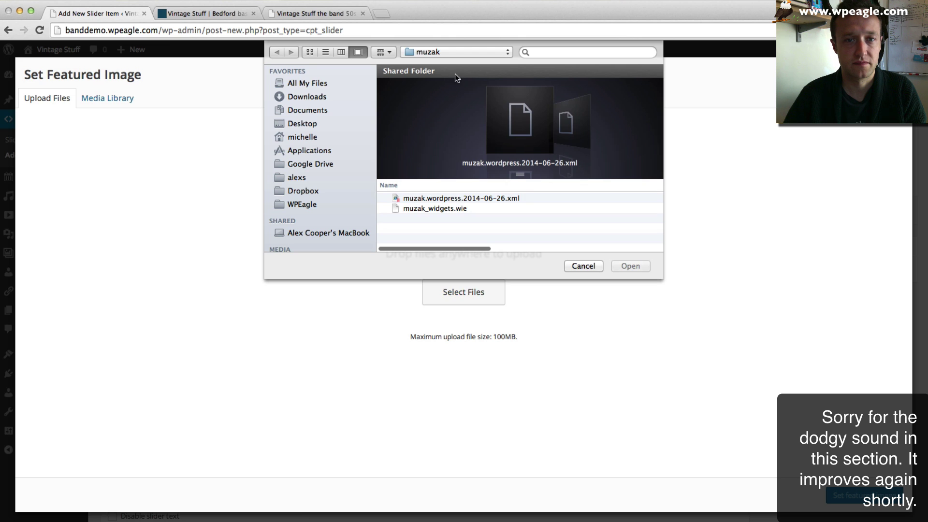
pyautogui.click(457, 51)
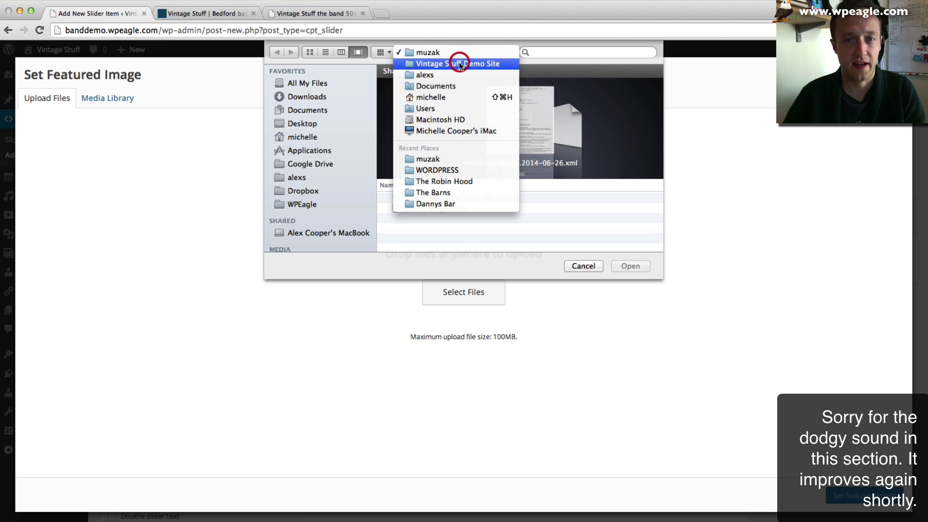
pyautogui.click(459, 64)
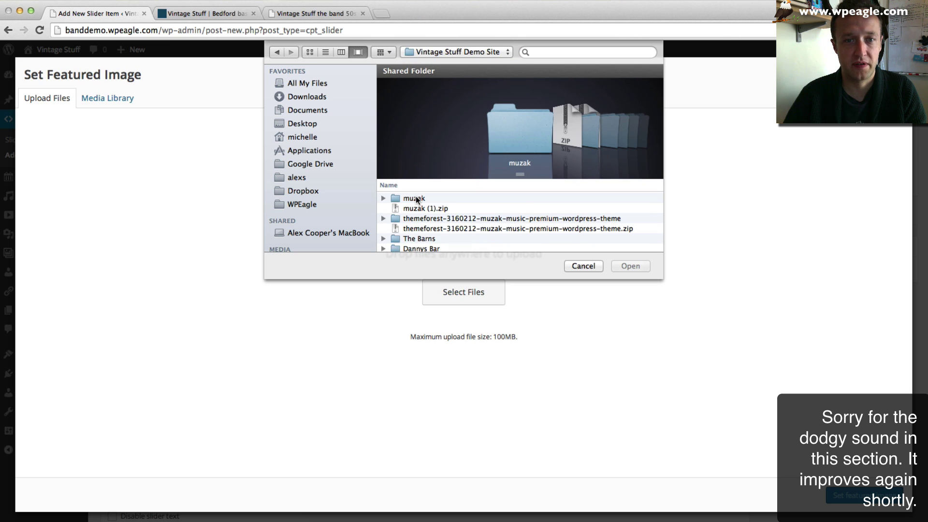
pyautogui.scroll(-2, 418, 213)
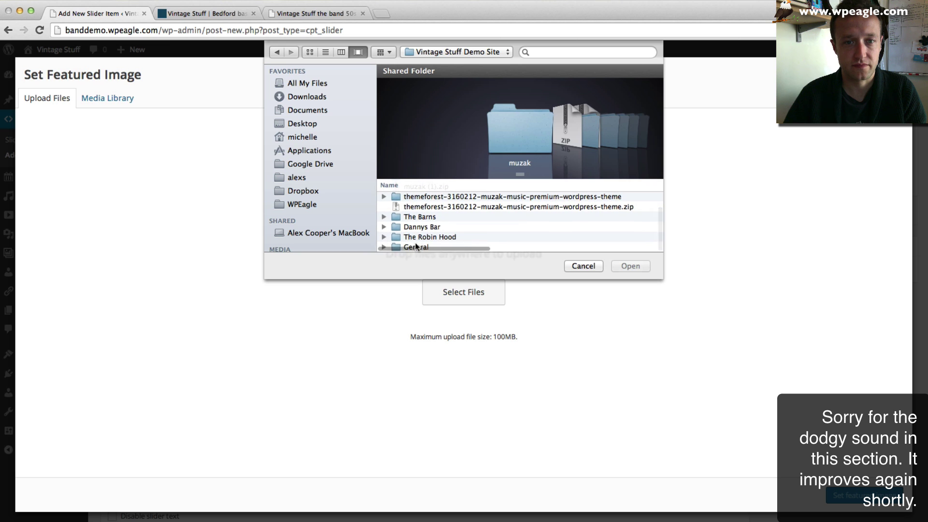
pyautogui.click(416, 247)
pyautogui.doubleClick(416, 247)
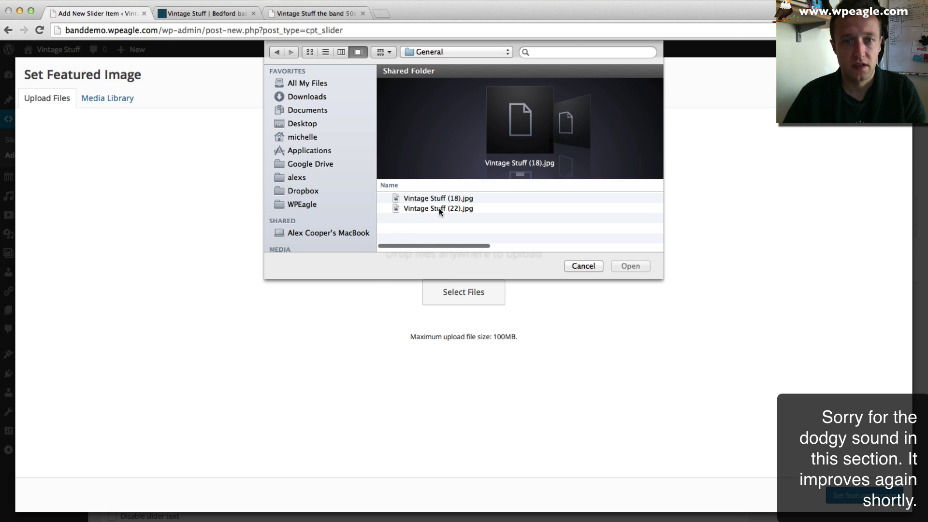
pyautogui.click(440, 203)
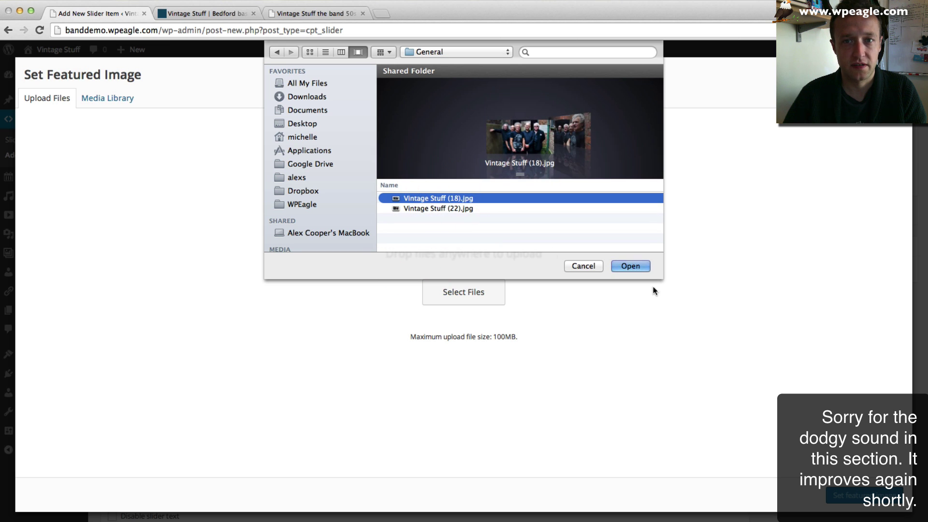
pyautogui.click(624, 265)
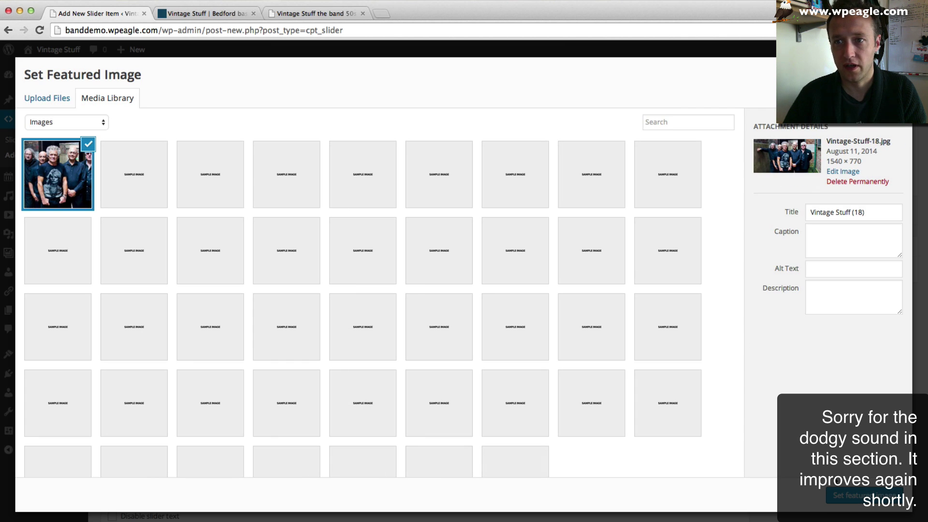
pyautogui.click(846, 497)
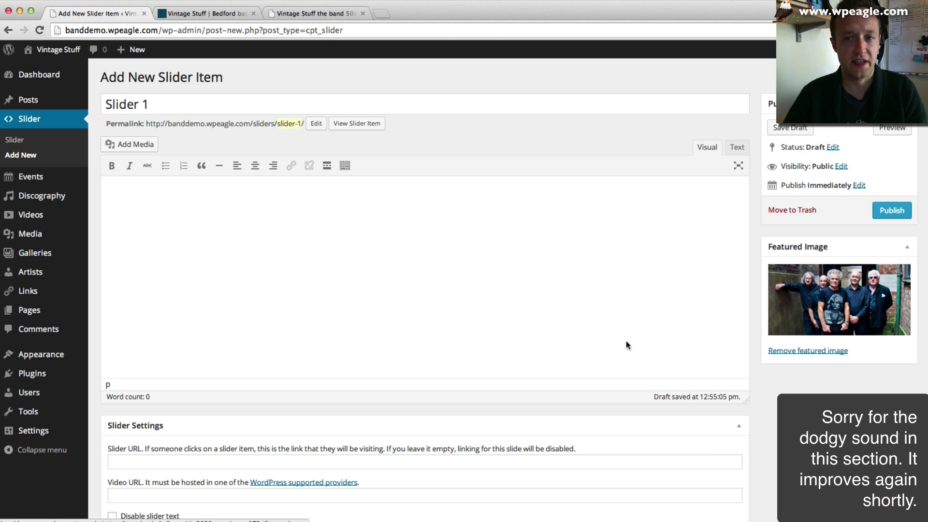
# - Enter 'Book the Band' as Slider 1's body text and publish the slide
pyautogui.scroll(-2, 418, 248)
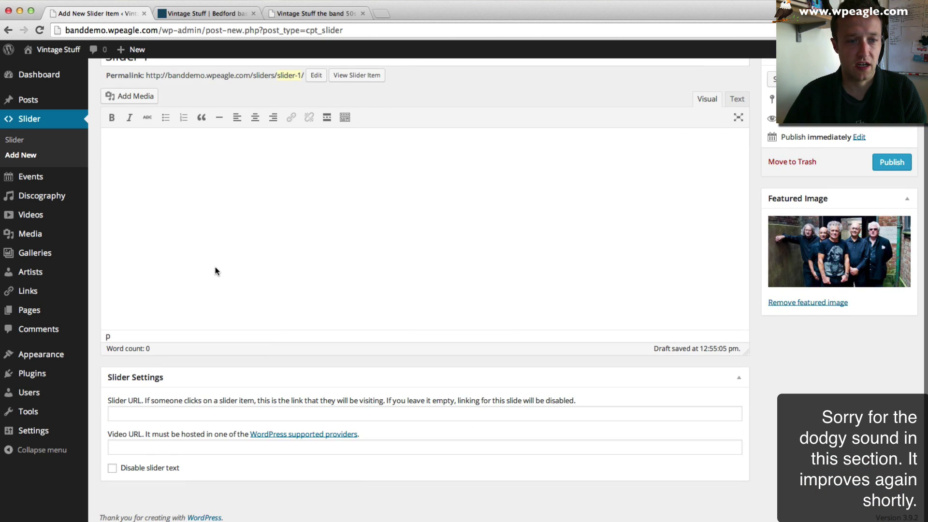
pyautogui.scroll(2, 215, 271)
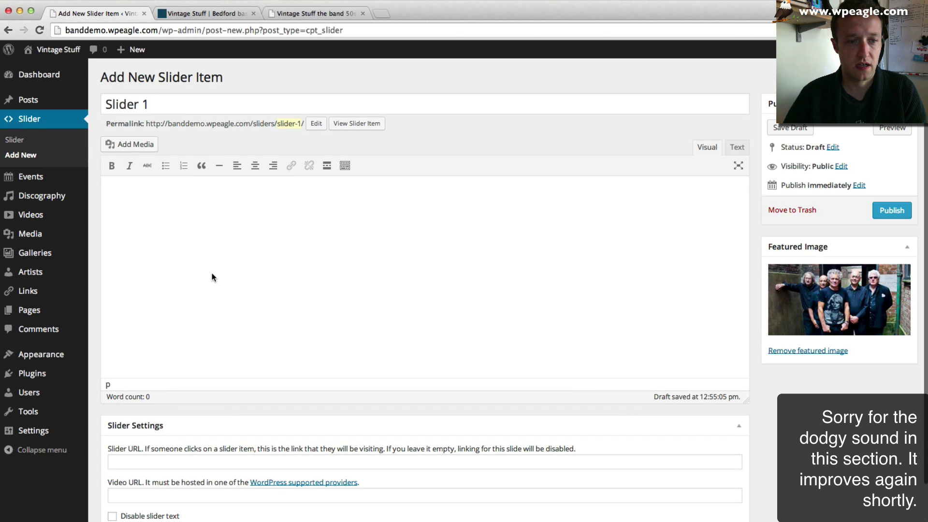
pyautogui.click(208, 234)
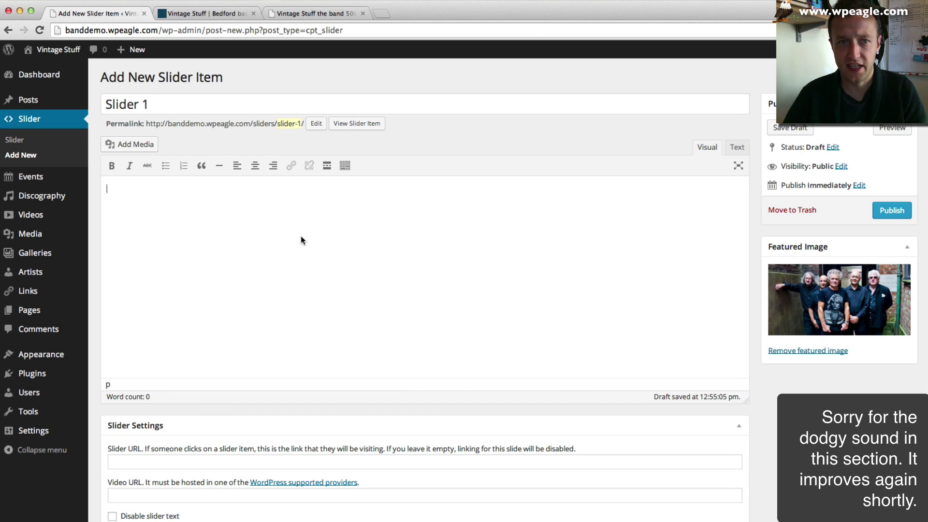
pyautogui.write('Book the Band')
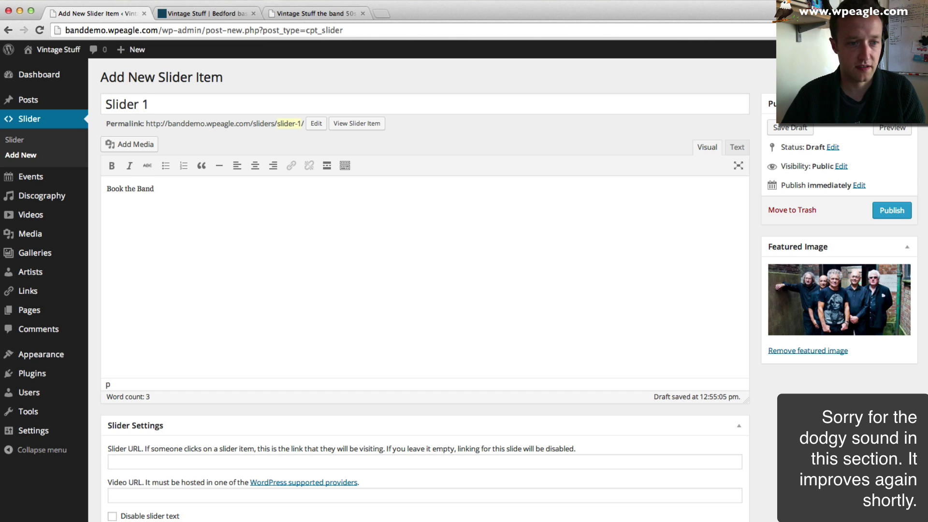
pyautogui.click(891, 210)
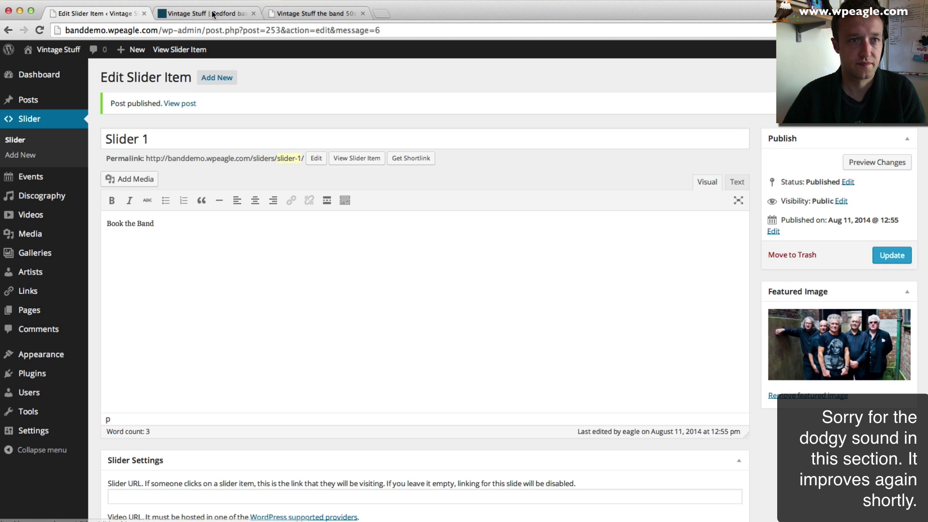
pyautogui.click(213, 14)
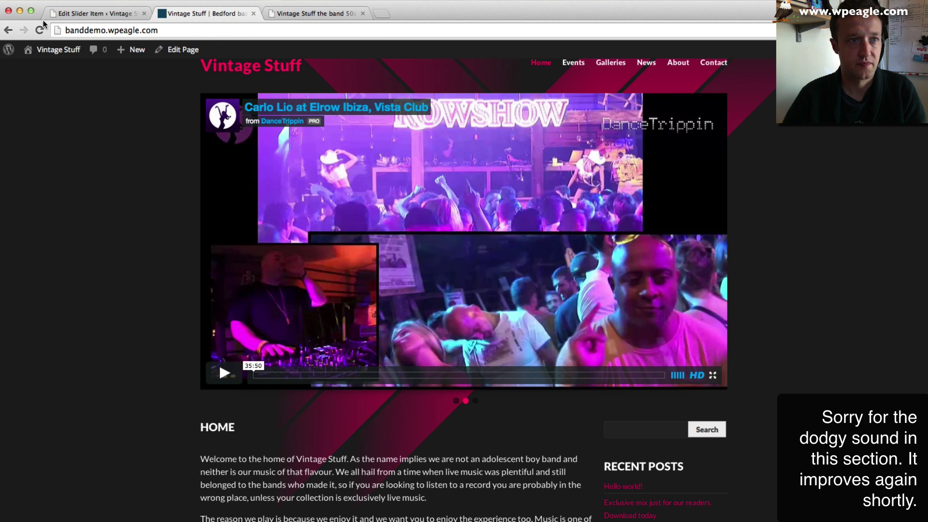
# - Move 'Book the Band' from the slide body into the title, replacing 'Slider 1'
pyautogui.click(39, 30)
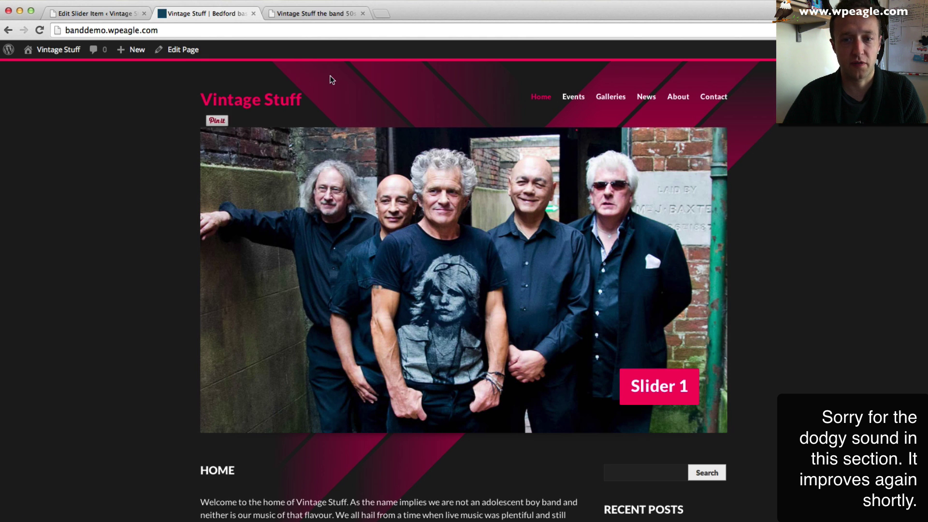
pyautogui.click(123, 13)
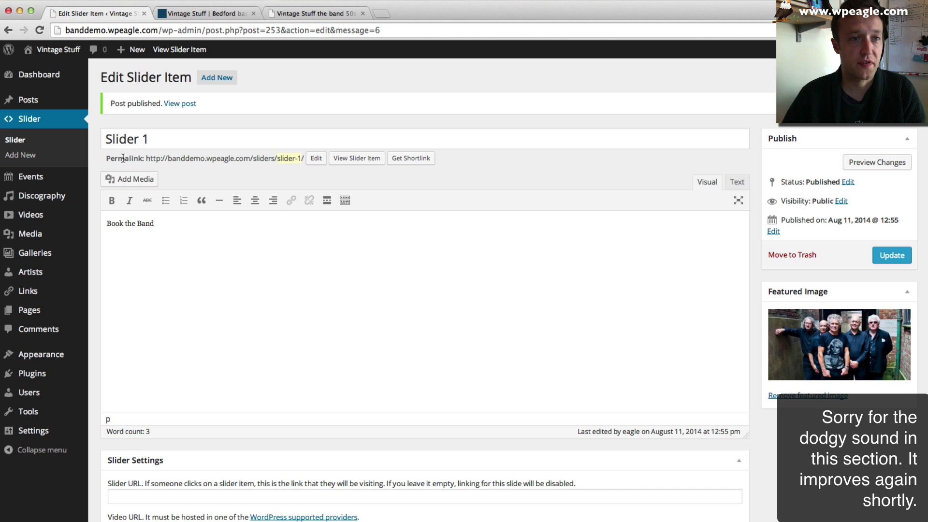
pyautogui.moveTo(145, 223); pyautogui.dragTo(78, 223)
pyautogui.press('super+x')
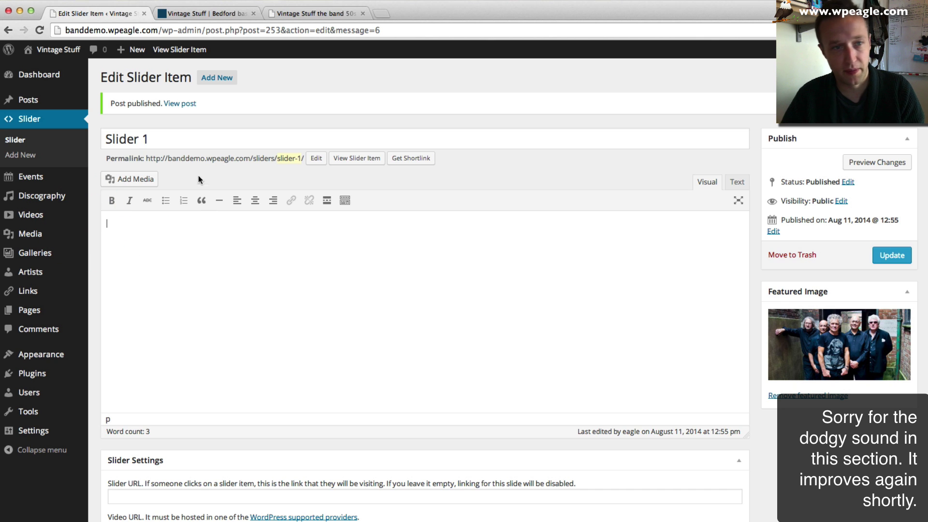
pyautogui.click(174, 130)
pyautogui.press('super+v')
pyautogui.moveTo(274, 145); pyautogui.dragTo(199, 141)
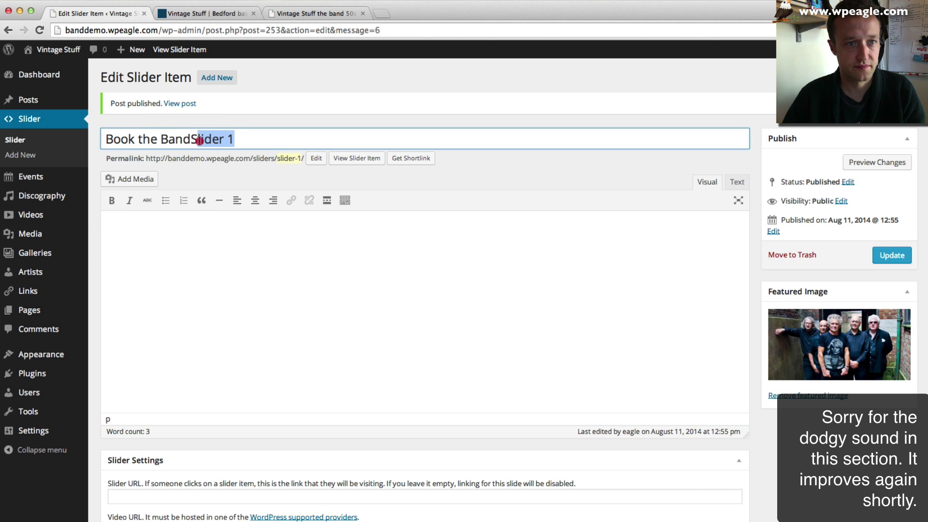
pyautogui.press('BackSpace')
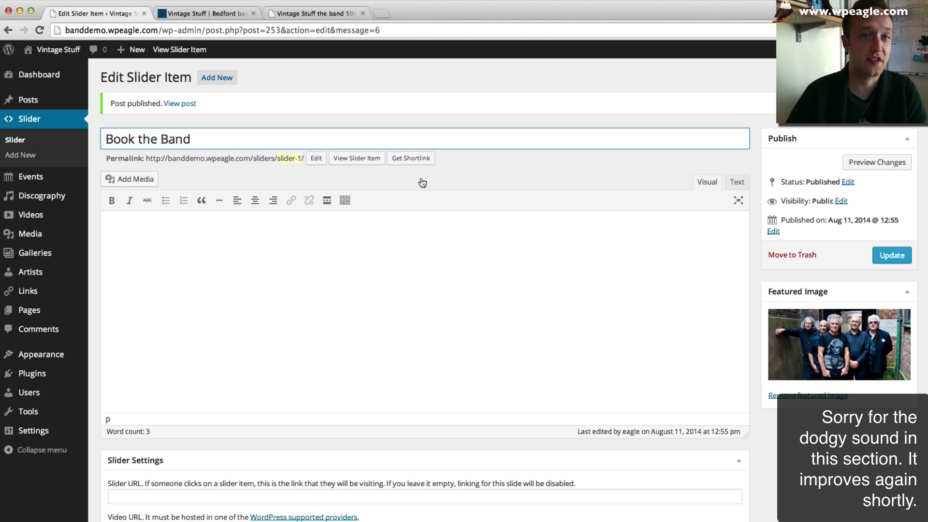
# - Update the renamed slide and reload the live home page to check it
pyautogui.click(892, 247)
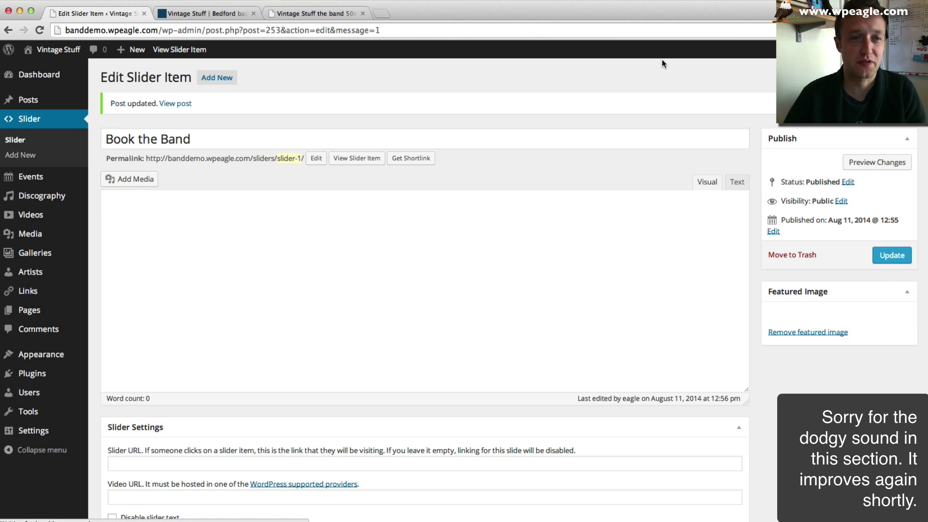
pyautogui.click(207, 14)
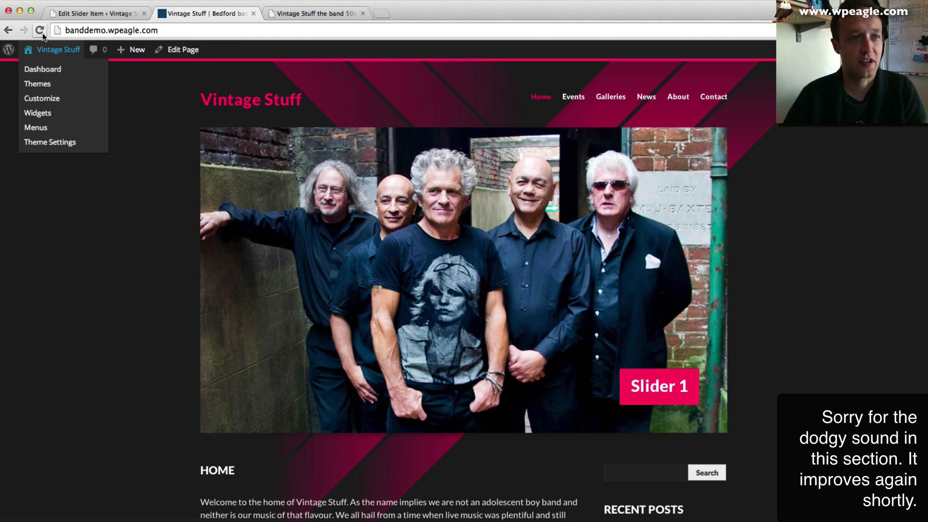
pyautogui.press('super+r')
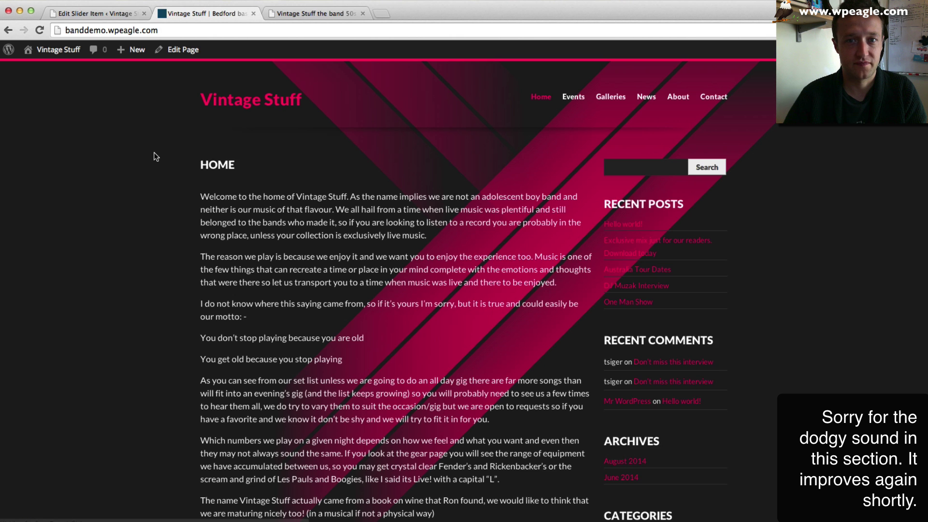
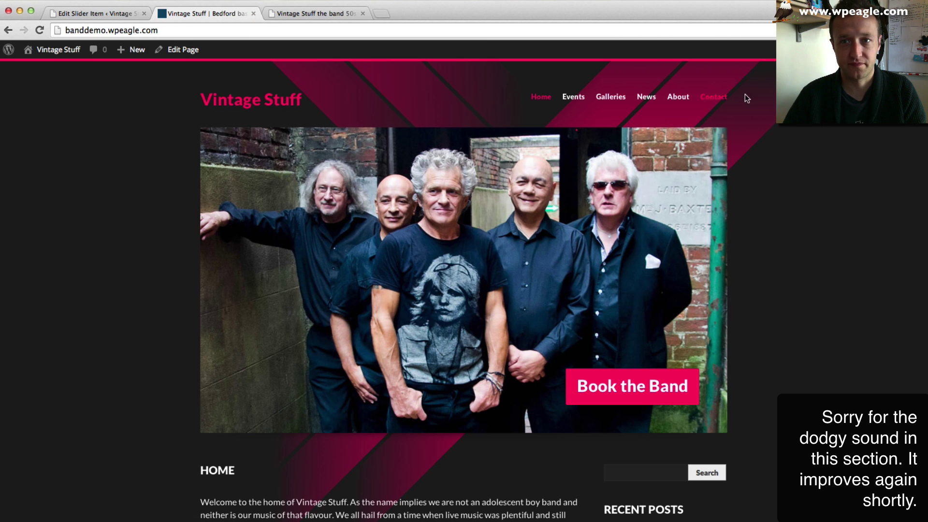
pyautogui.rightClick(709, 97)
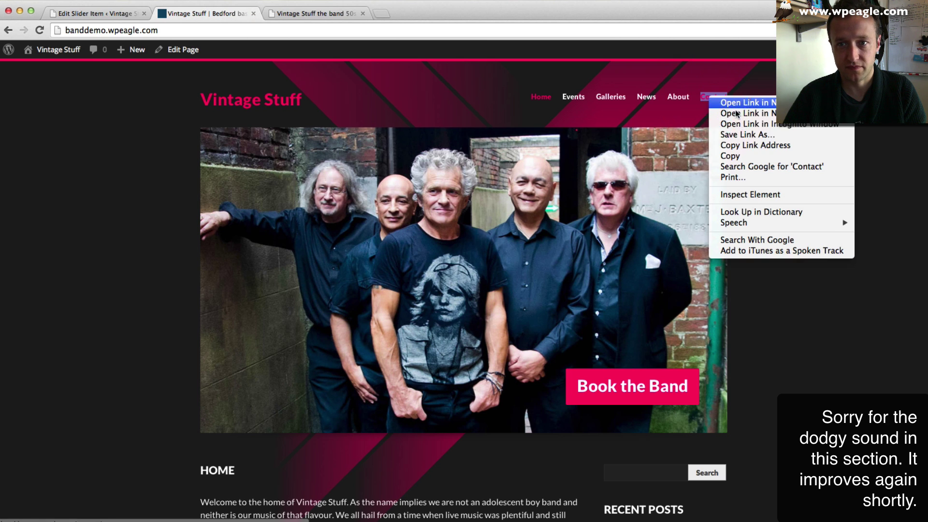
pyautogui.click(759, 146)
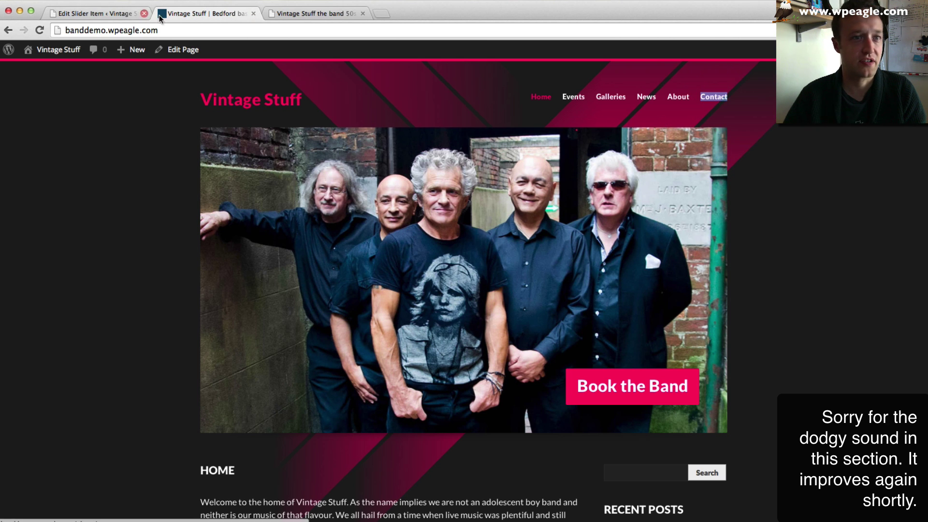
pyautogui.click(105, 18)
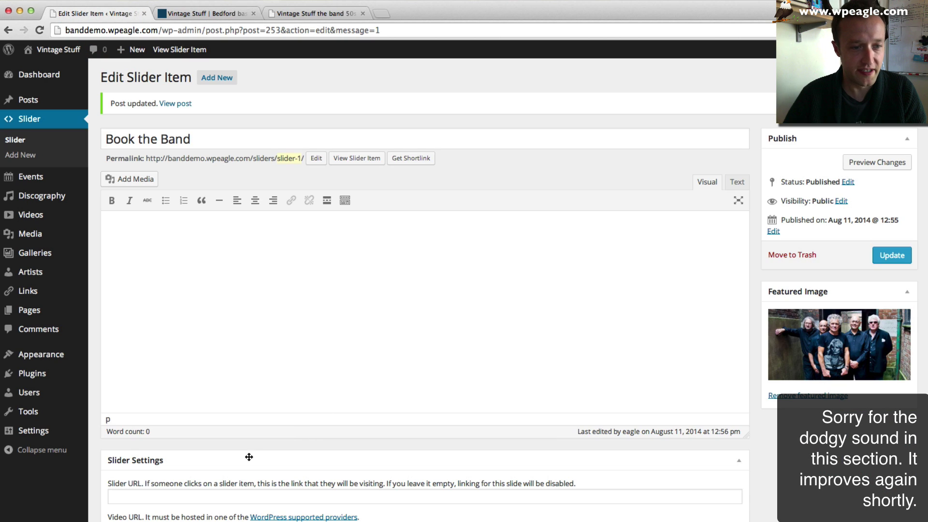
pyautogui.click(219, 496)
pyautogui.write('http://banddemo.wpeagle.com/contact/')
pyautogui.click(892, 254)
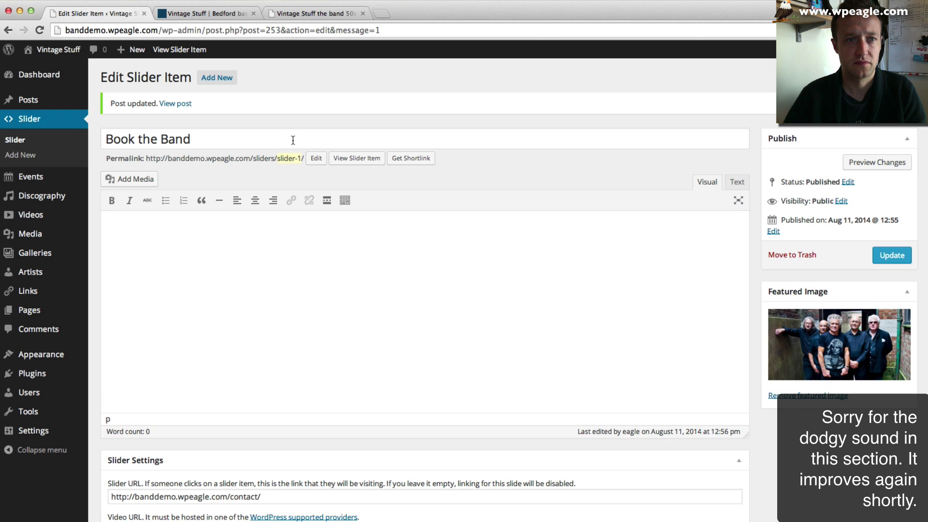
# - Reload the live homepage to check the slide, then return to the slide editor
pyautogui.click(207, 13)
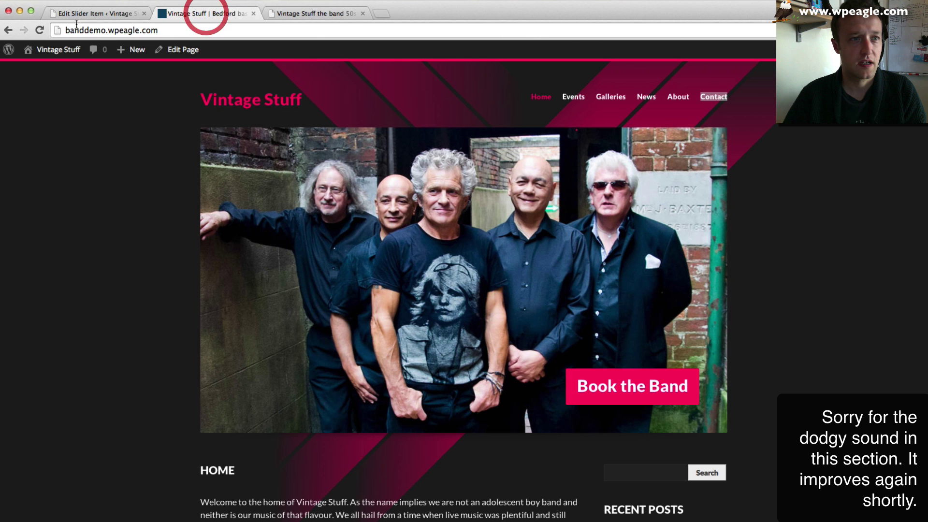
pyautogui.click(37, 30)
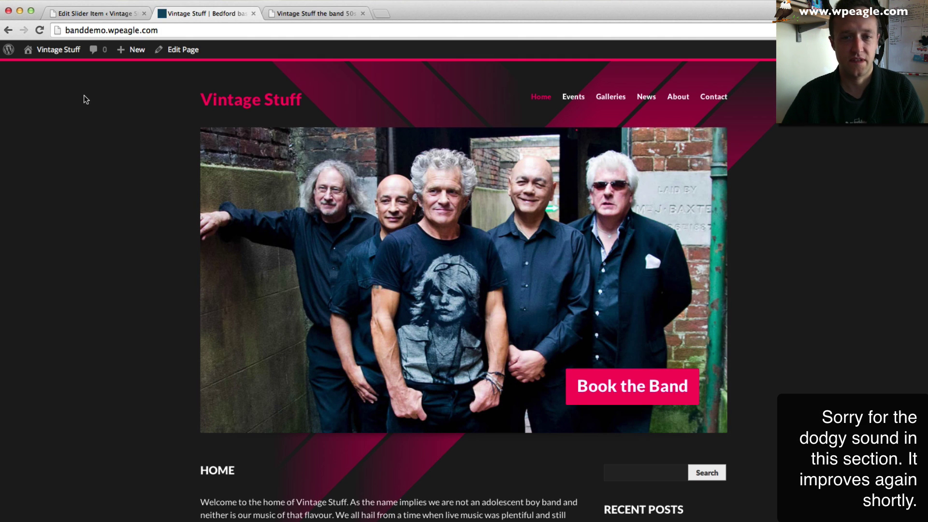
pyautogui.click(95, 14)
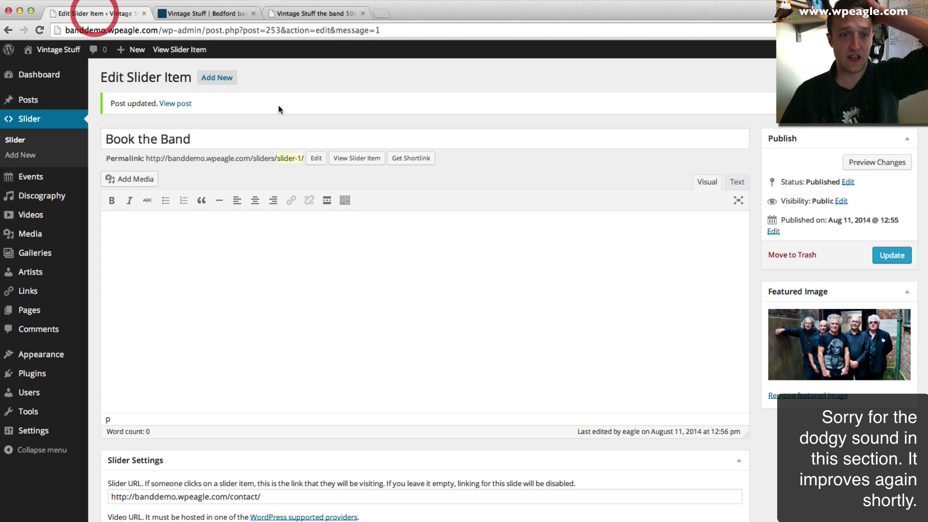
# - Start a new slider item titled 'View our Gallery' and begin uploading a featured image
pyautogui.click(232, 86)
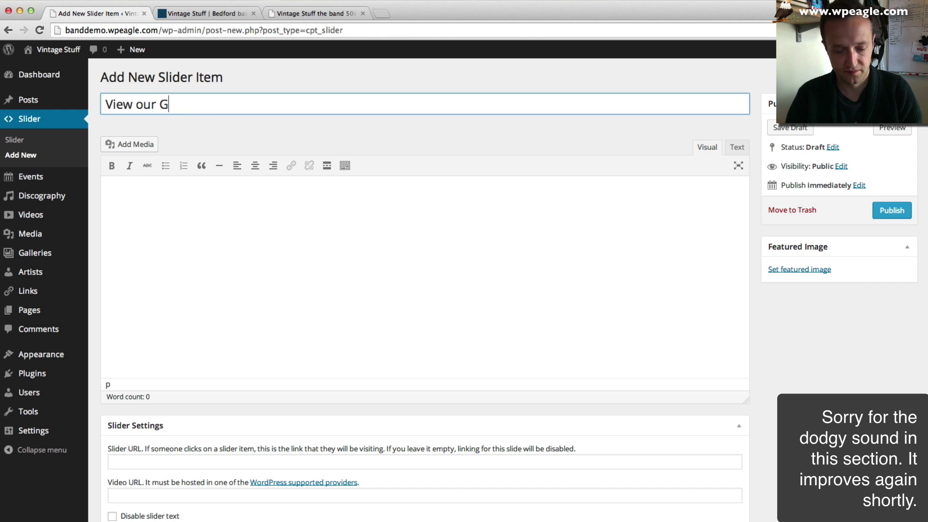
pyautogui.click(298, 211)
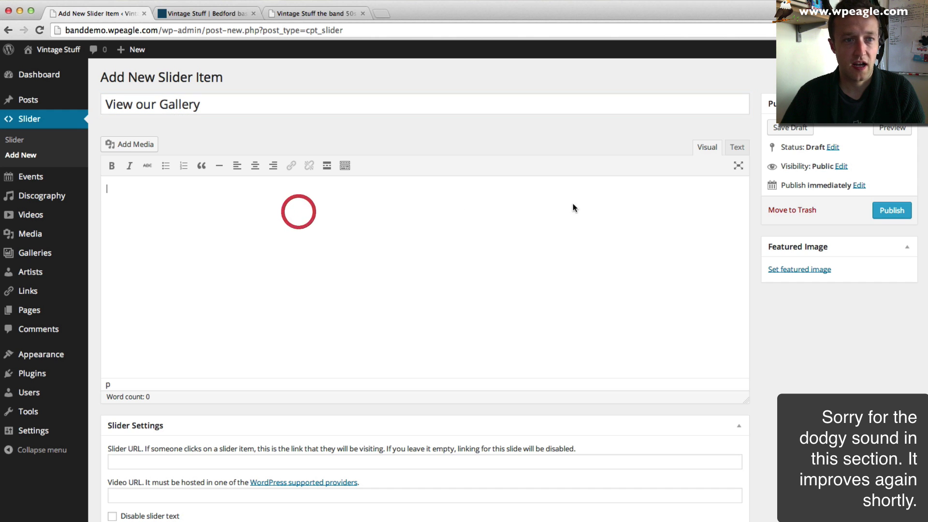
pyautogui.click(805, 269)
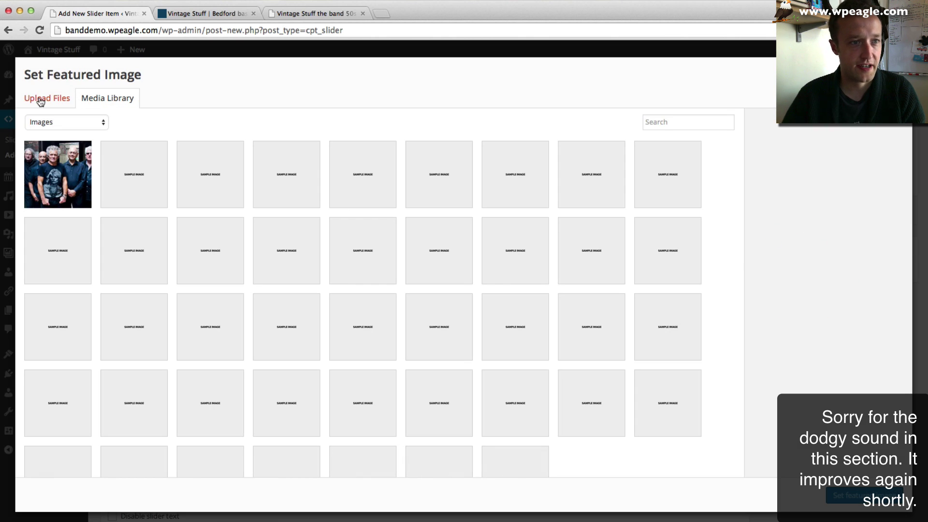
pyautogui.click(41, 102)
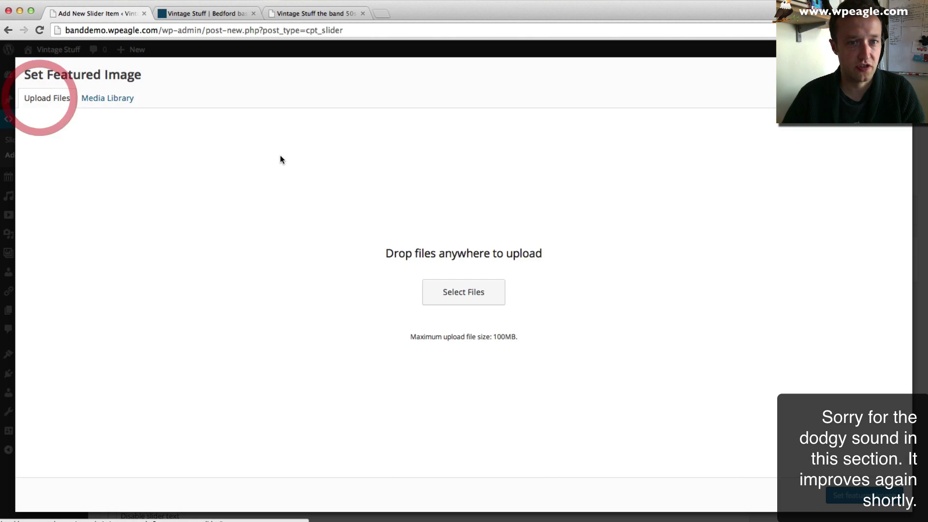
pyautogui.click(442, 300)
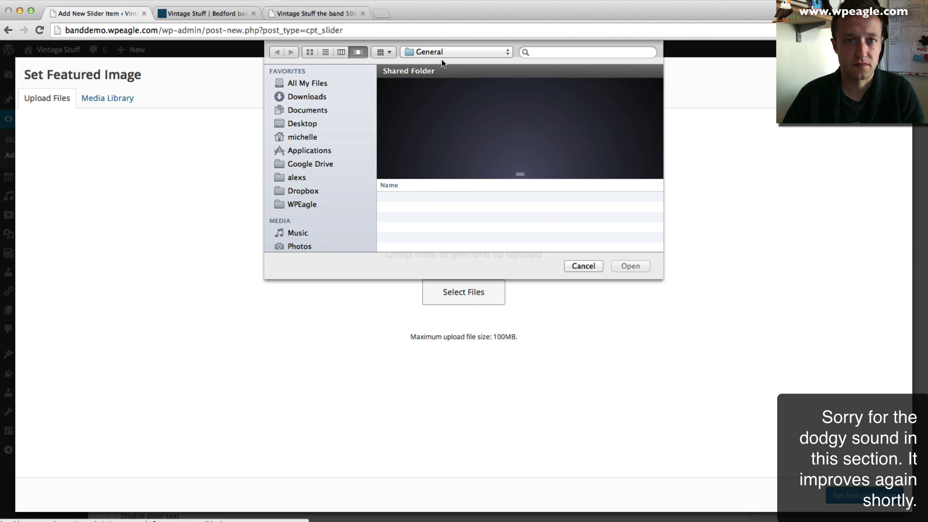
# - Upload Vintage Stuff (27).jpg from the Dannys Bar folder and set it as the featured image
pyautogui.click(447, 52)
pyautogui.click(439, 64)
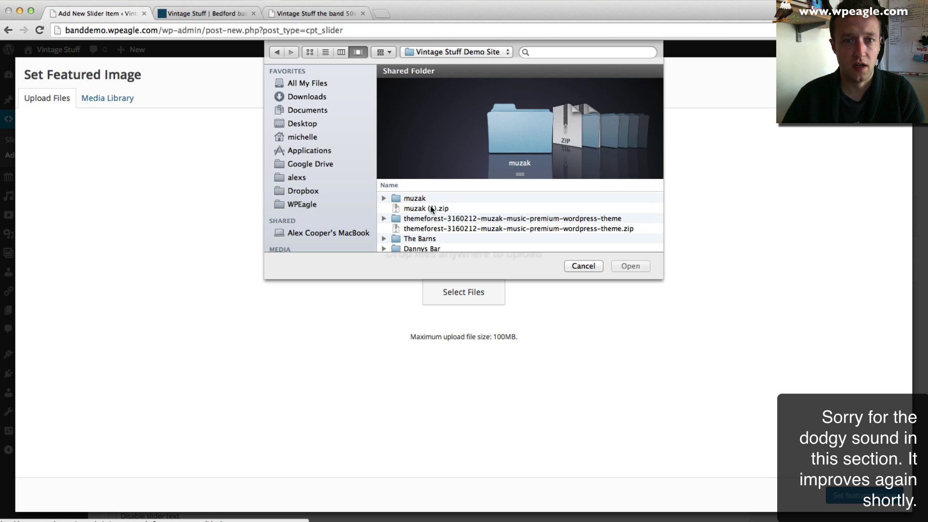
pyautogui.scroll(-2, 425, 215)
pyautogui.doubleClick(424, 217)
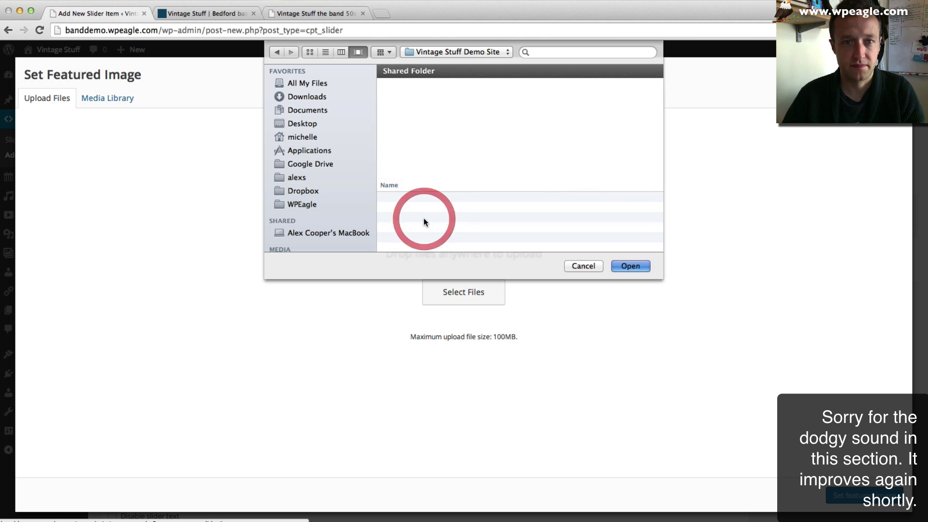
pyautogui.click(440, 228)
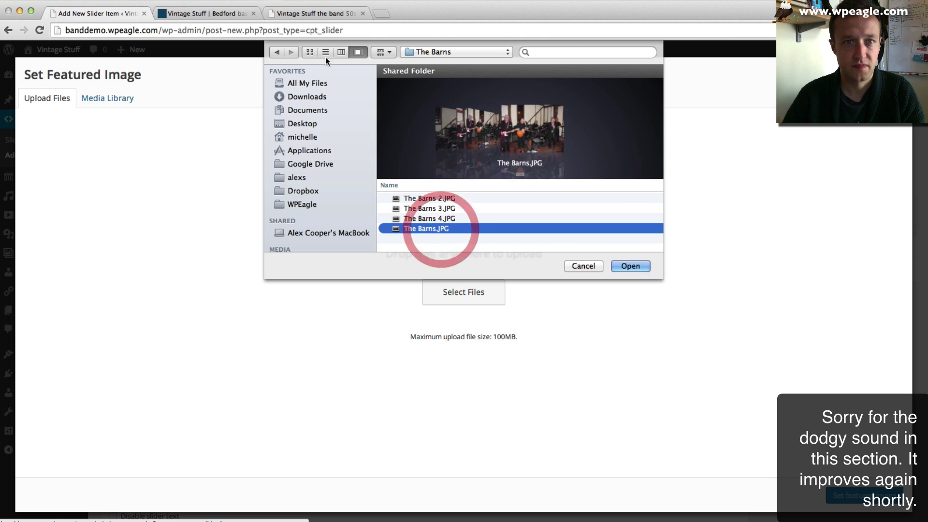
pyautogui.click(277, 51)
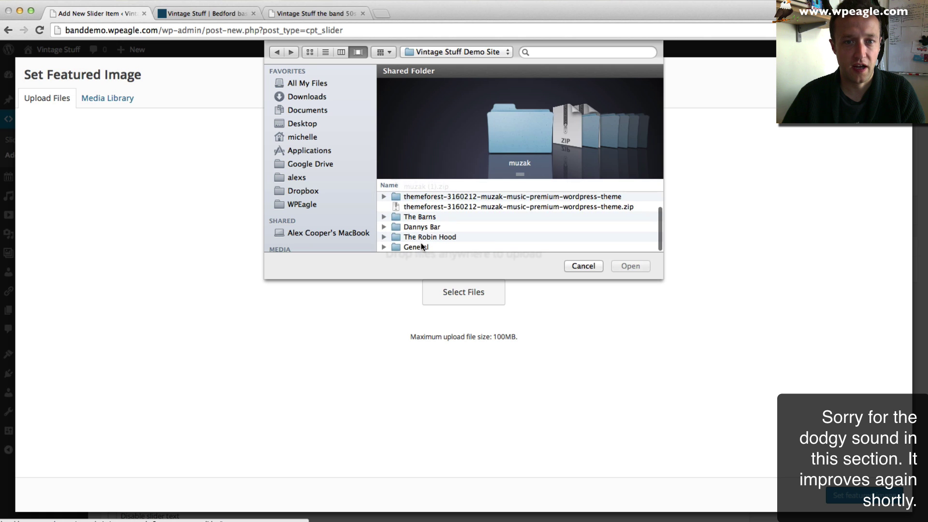
pyautogui.doubleClick(424, 229)
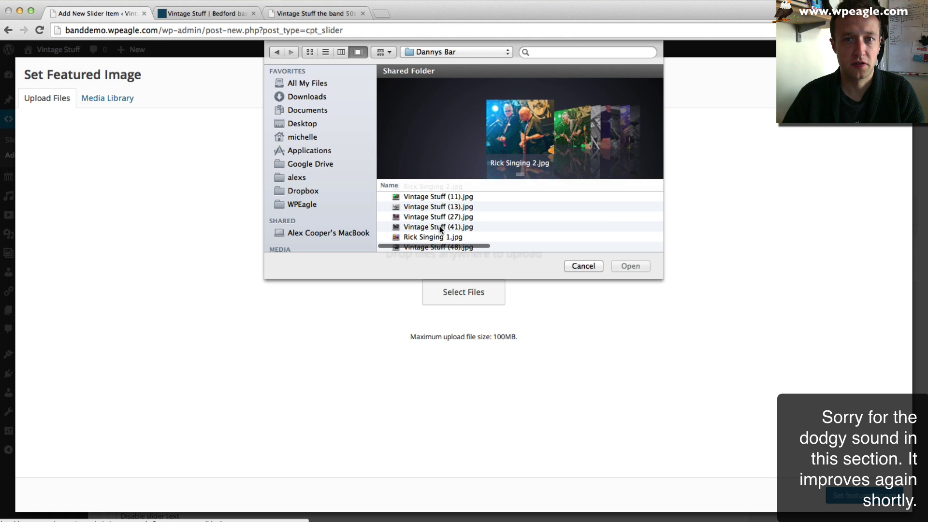
pyautogui.click(573, 129)
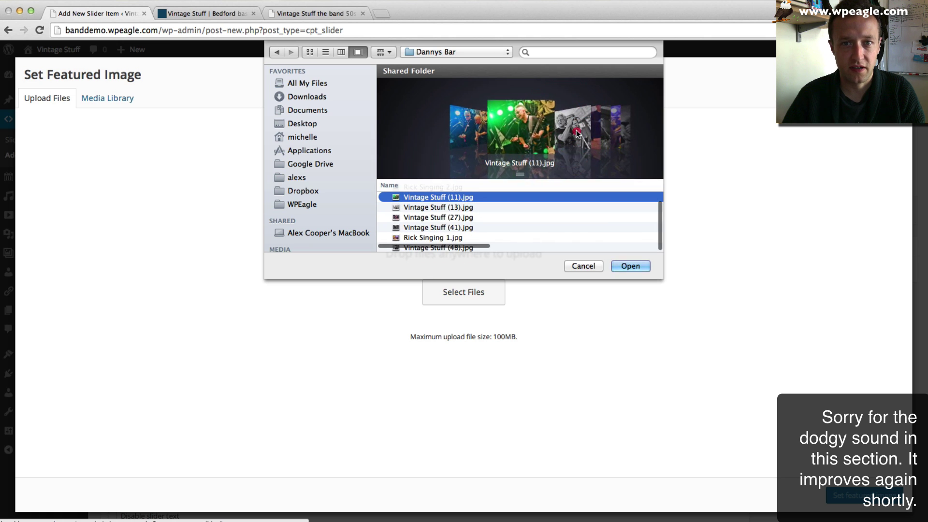
pyautogui.click(580, 132)
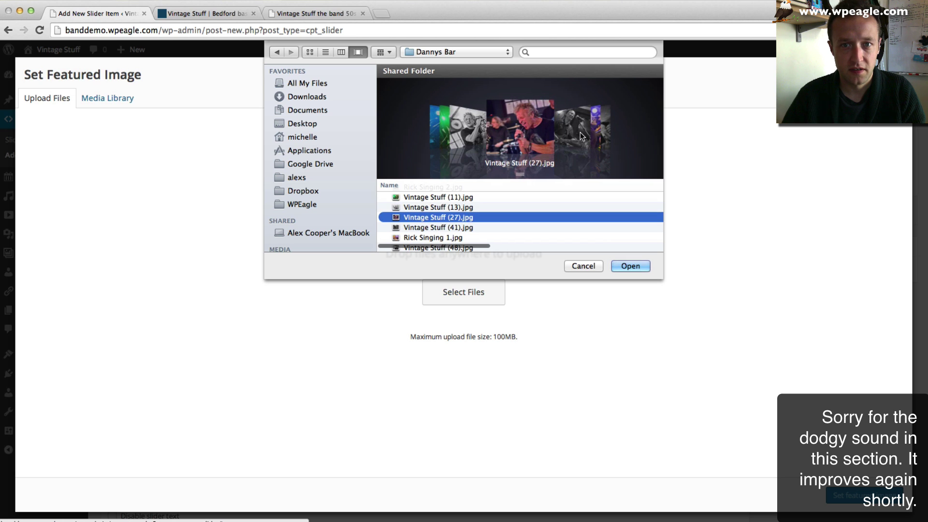
pyautogui.click(621, 267)
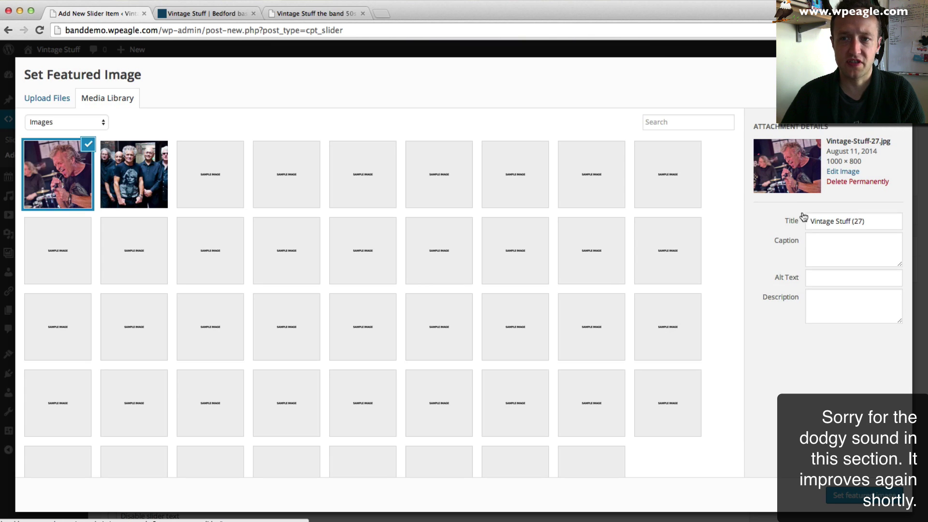
pyautogui.click(849, 495)
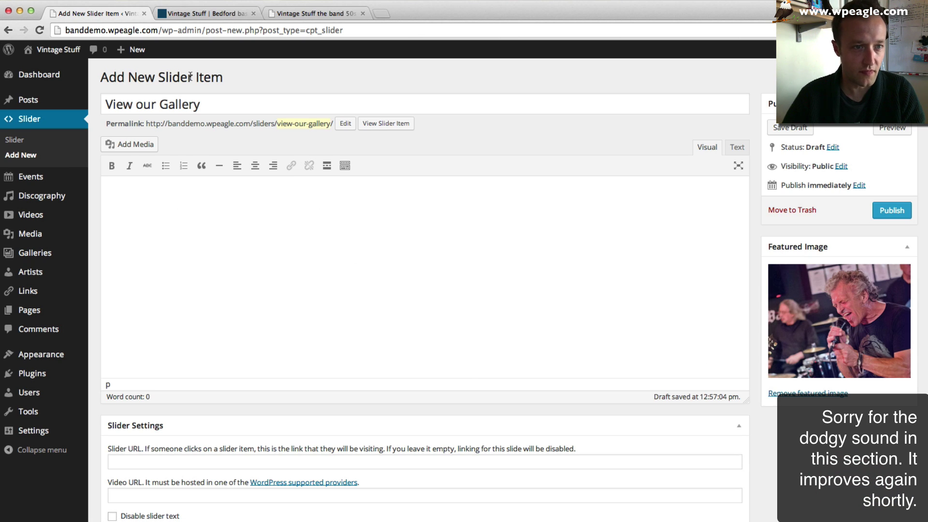
# - Copy the Galleries page link and retitle the slider item 'View our Galleries'
pyautogui.click(198, 15)
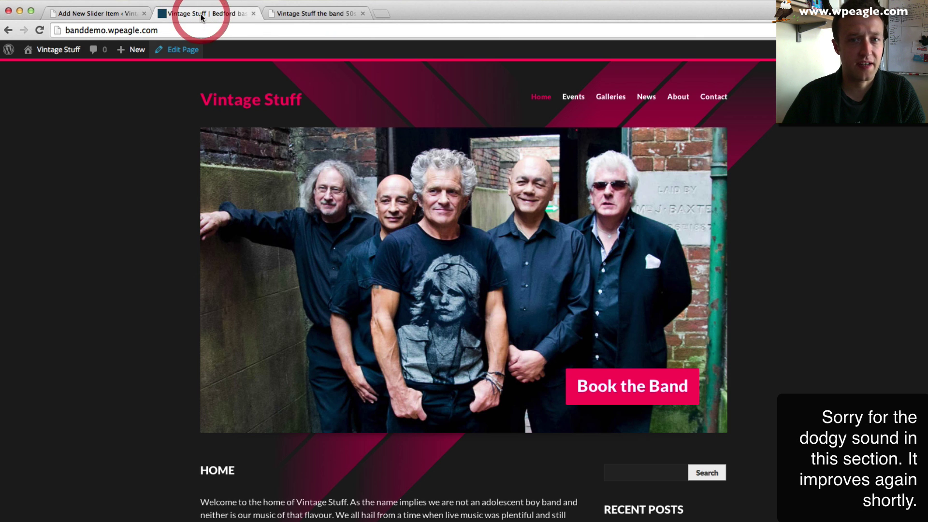
pyautogui.rightClick(605, 102)
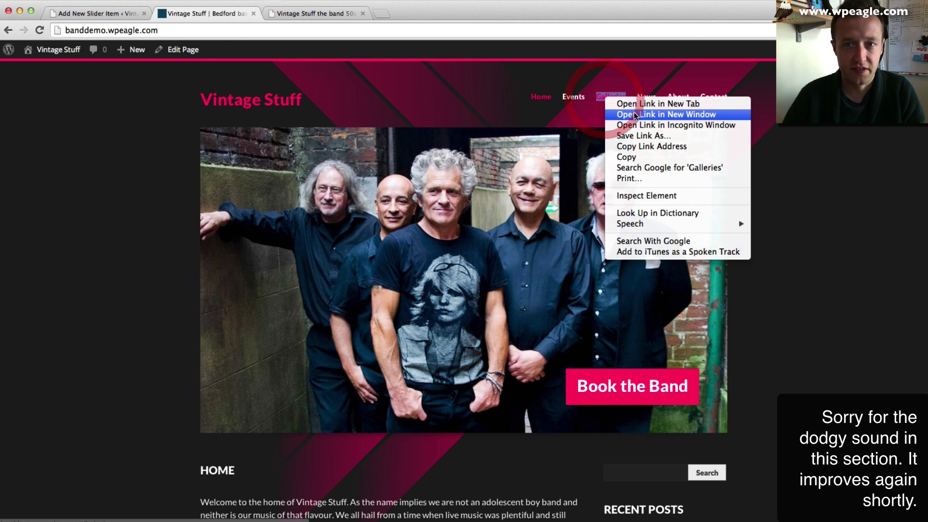
pyautogui.click(662, 146)
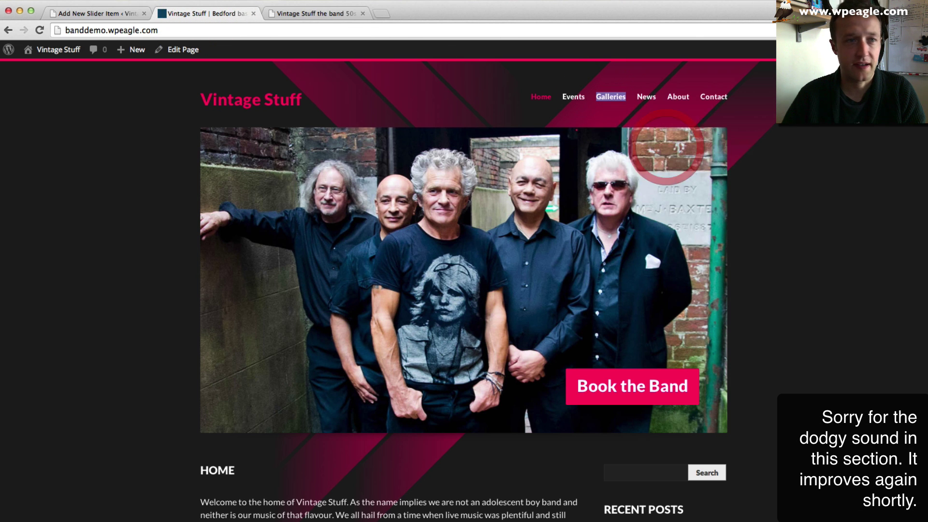
pyautogui.click(78, 14)
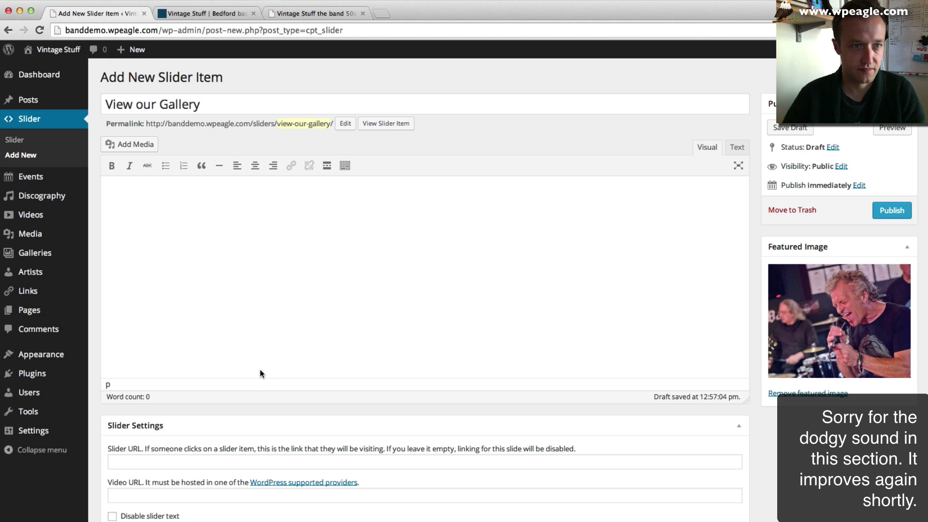
pyautogui.click(213, 111)
pyautogui.press('BackSpace')
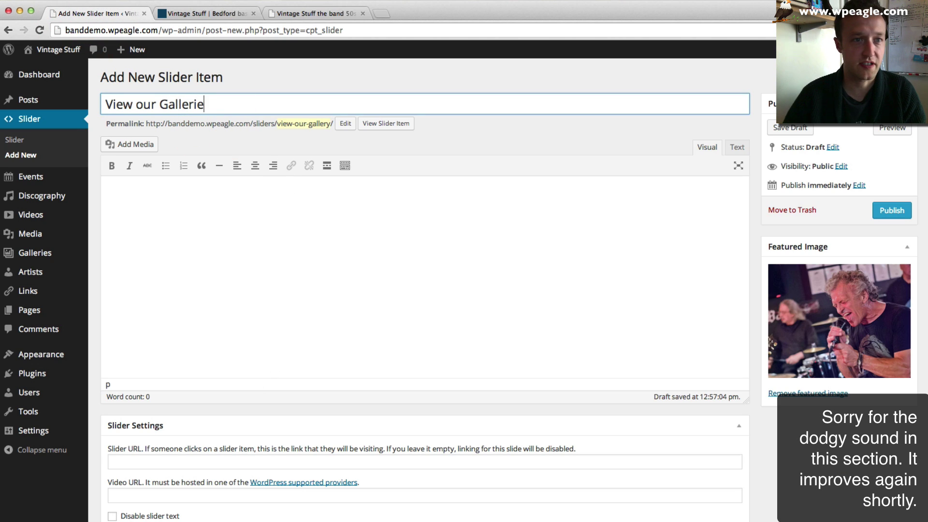
pyautogui.click(189, 461)
pyautogui.press('super+v')
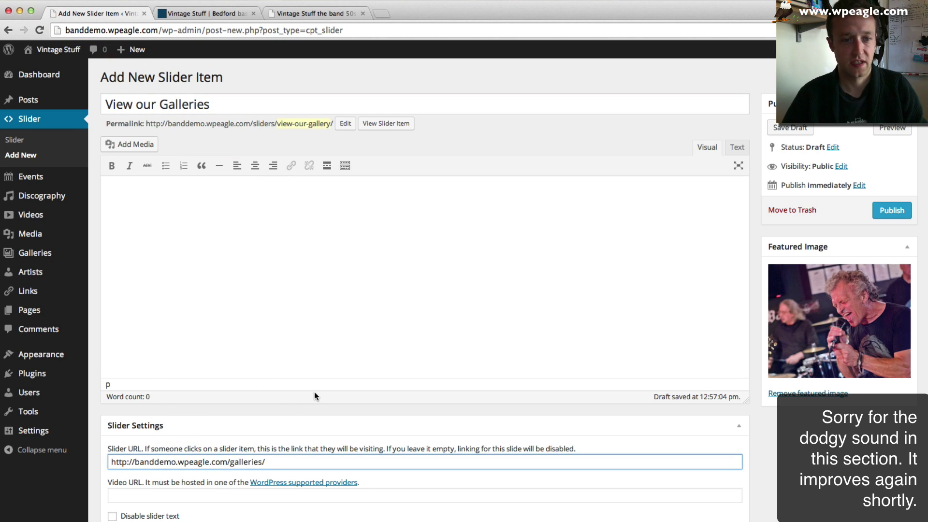
pyautogui.scroll(-2, 242, 466)
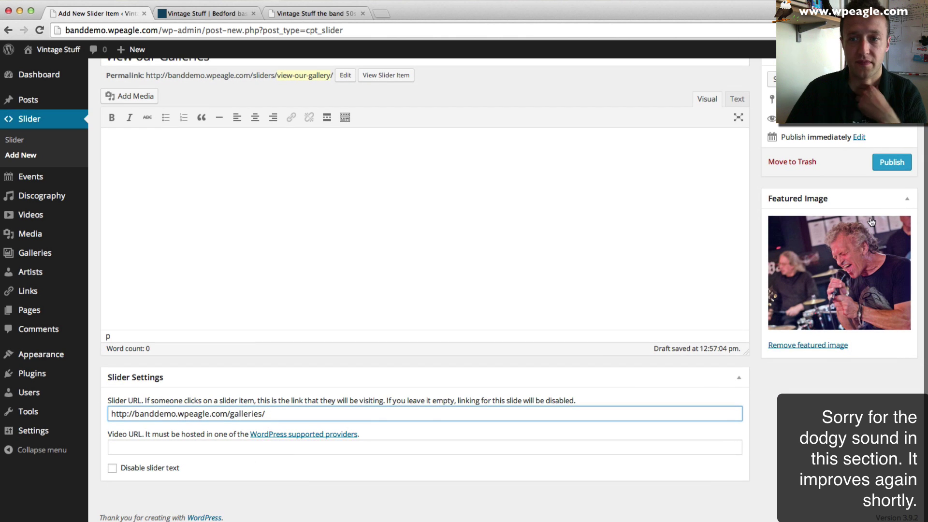
pyautogui.click(897, 164)
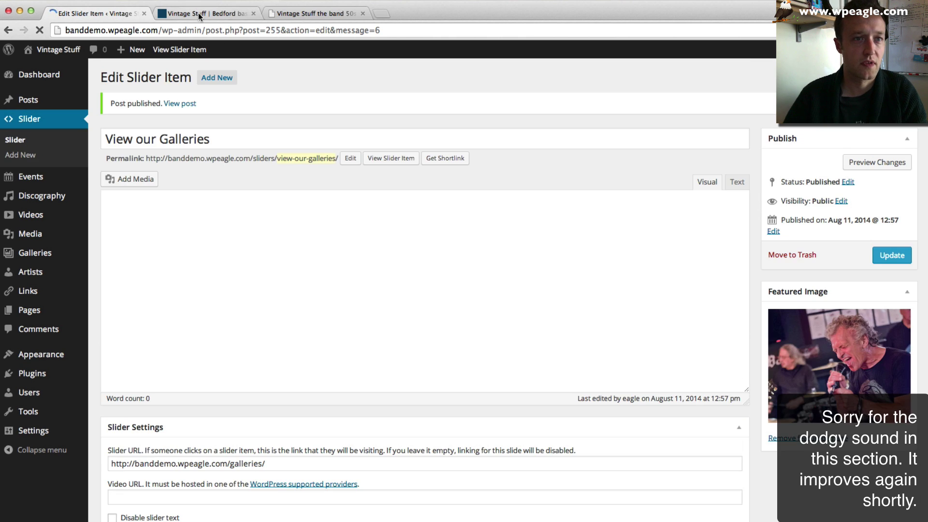
pyautogui.click(198, 13)
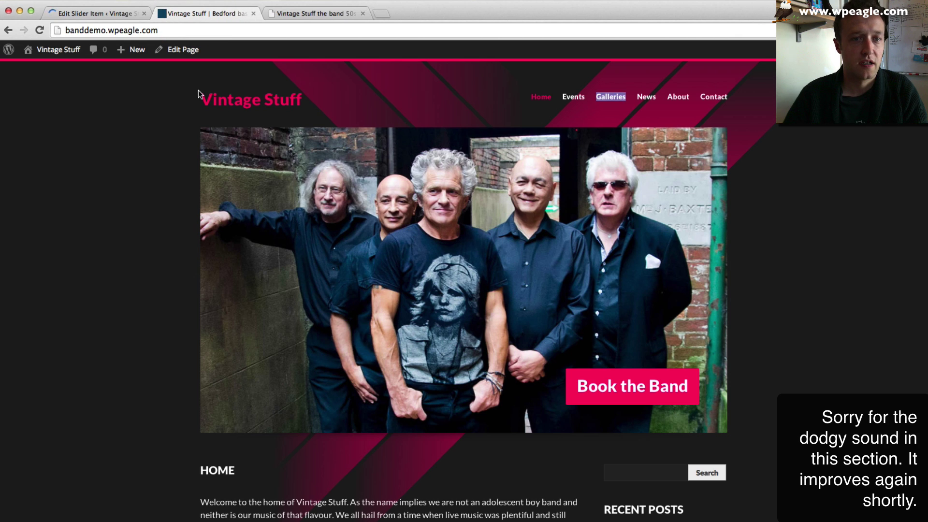
# - Reload the homepage and cycle the slider between Book the Band and View our Galleries
pyautogui.click(39, 29)
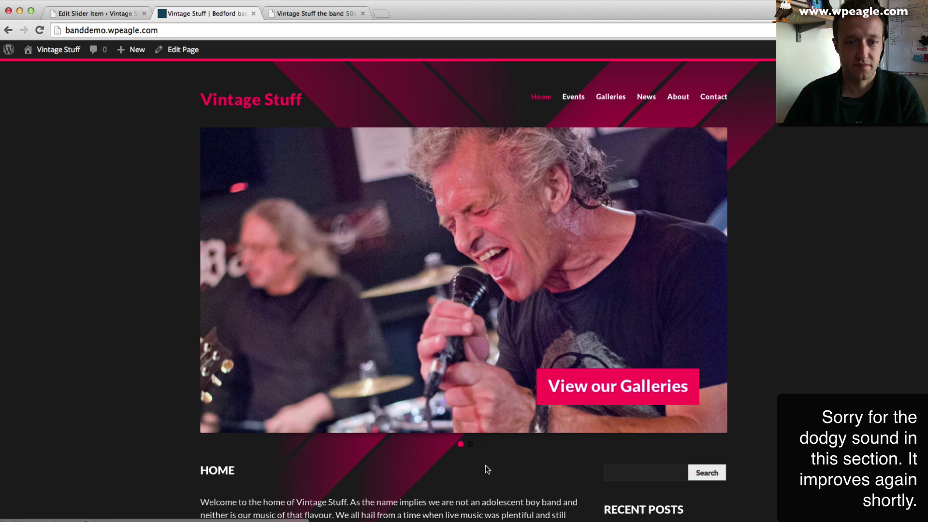
pyautogui.click(471, 445)
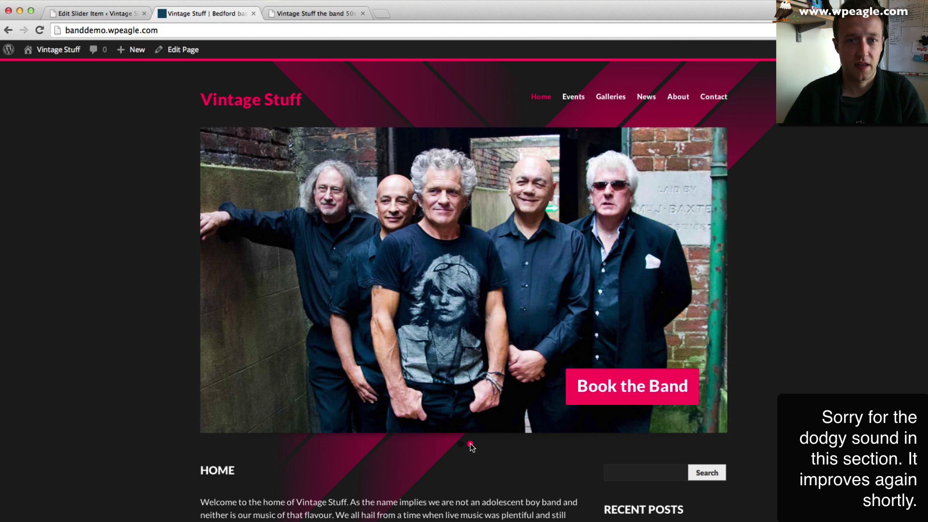
pyautogui.click(465, 445)
pyautogui.click(462, 444)
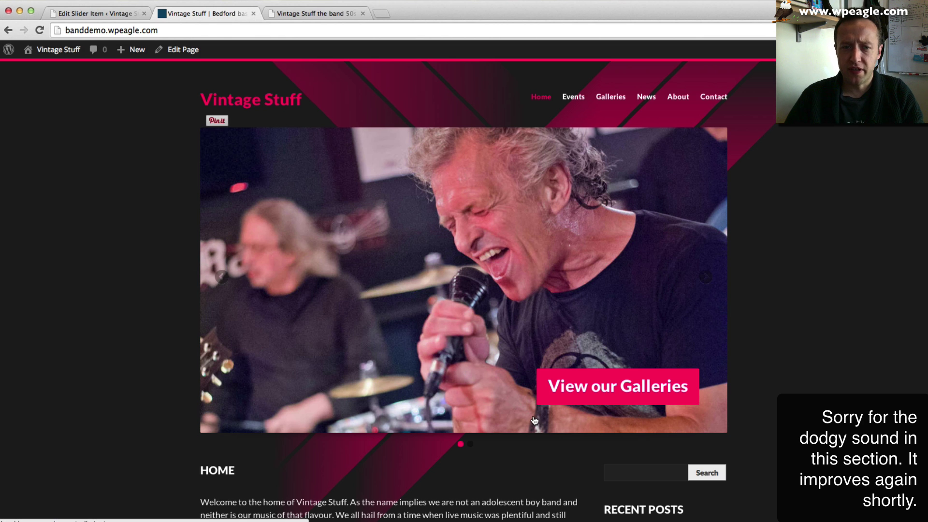
pyautogui.click(470, 443)
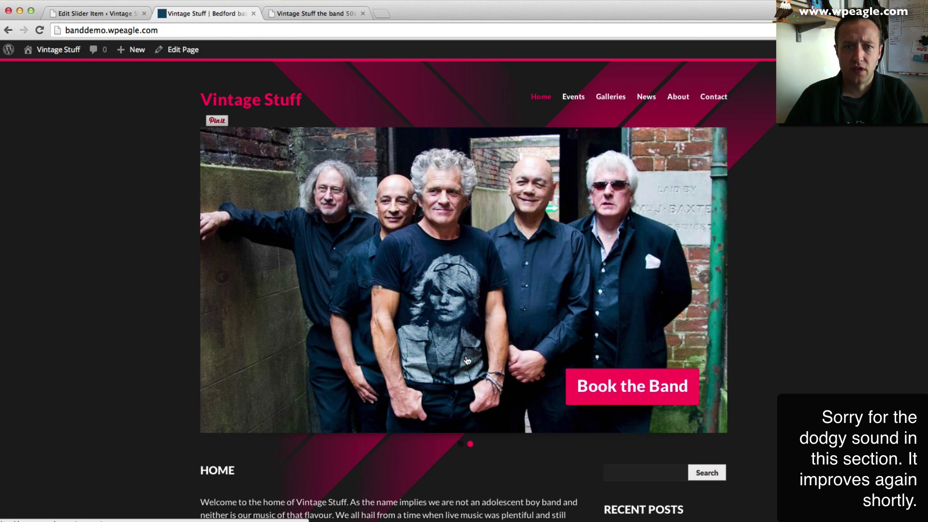
pyautogui.click(94, 13)
pyautogui.scroll(-2, 407, 153)
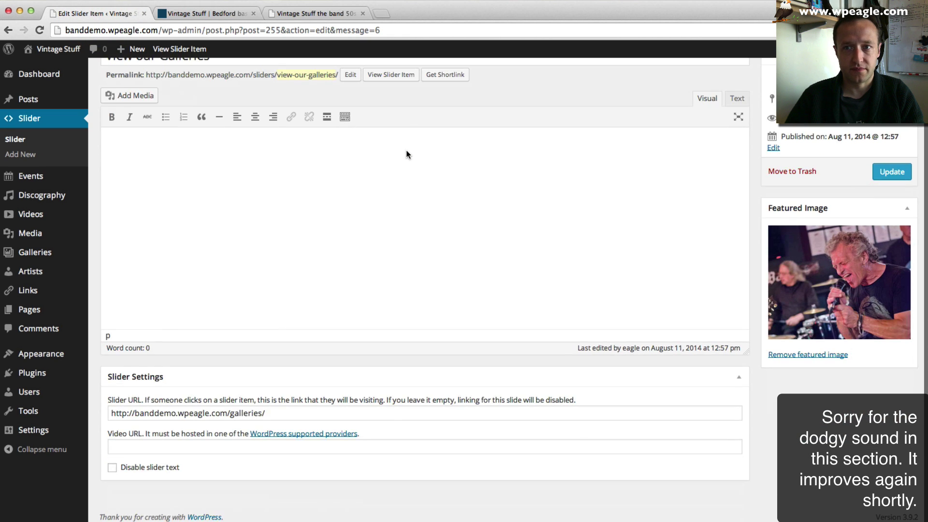
# - Use Quick Edit to change View our Galleries' publish month to 07-Jul, dating it 2014/07/11
pyautogui.scroll(2, 407, 154)
pyautogui.click(37, 143)
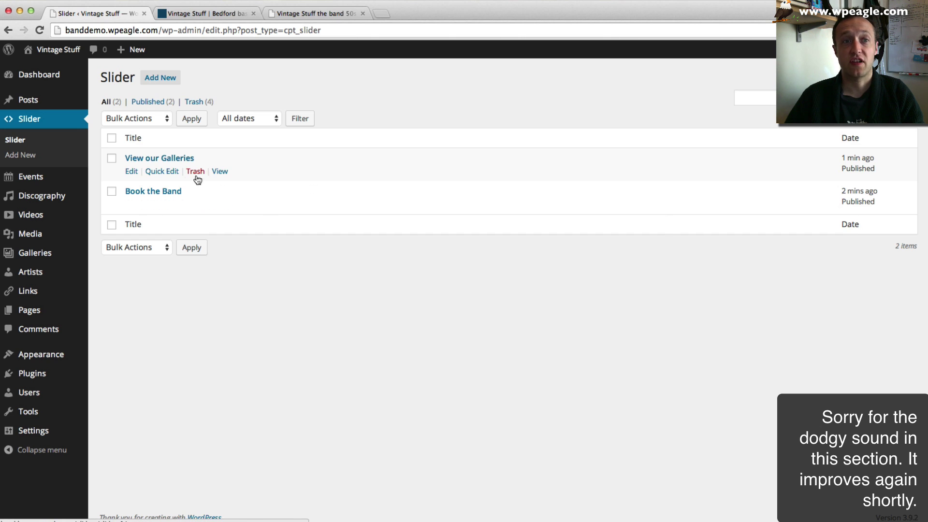
pyautogui.click(158, 172)
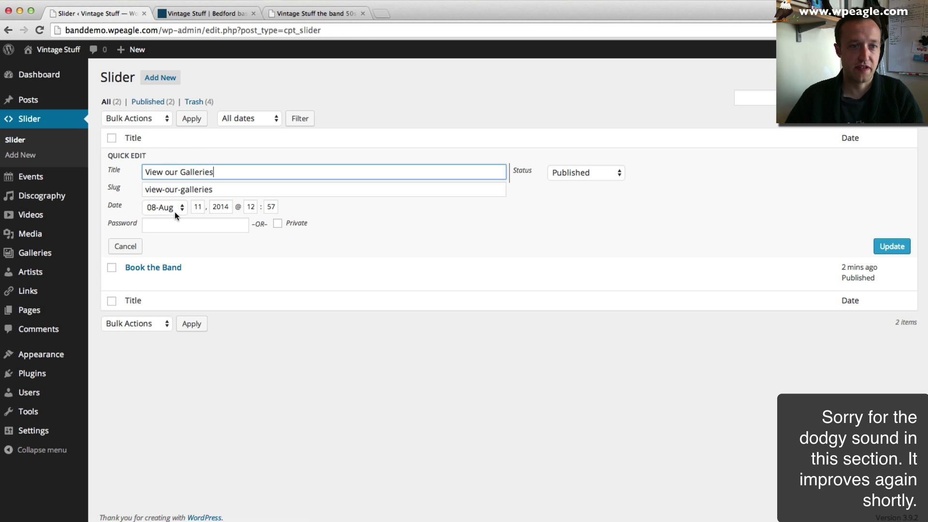
pyautogui.click(175, 208)
pyautogui.click(166, 199)
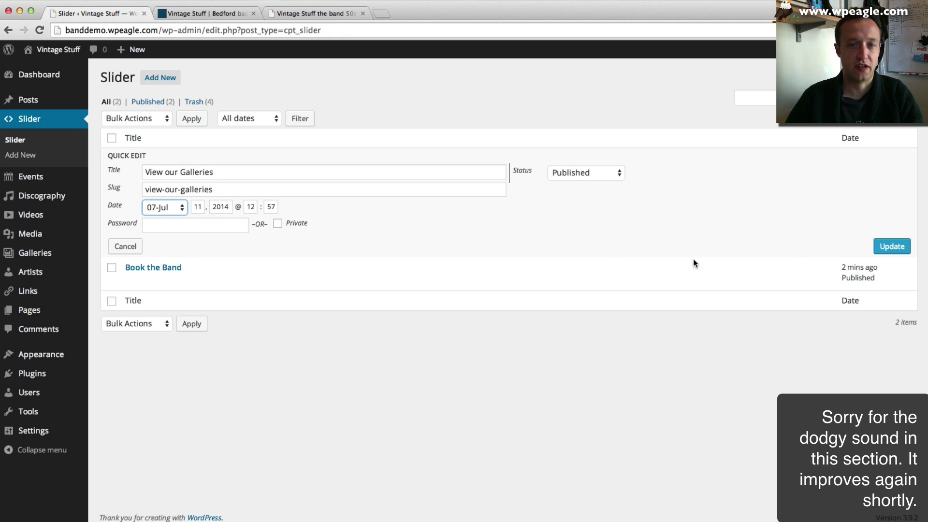
pyautogui.click(891, 246)
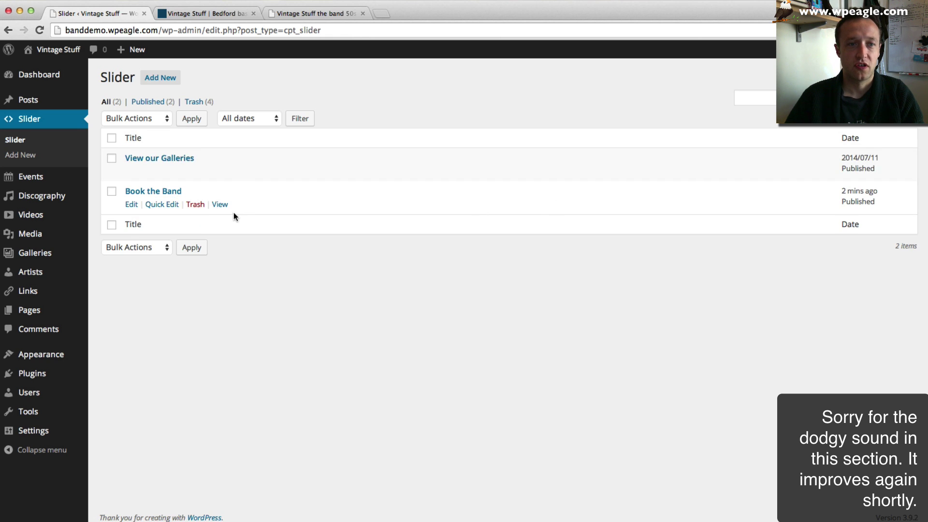
pyautogui.click(213, 15)
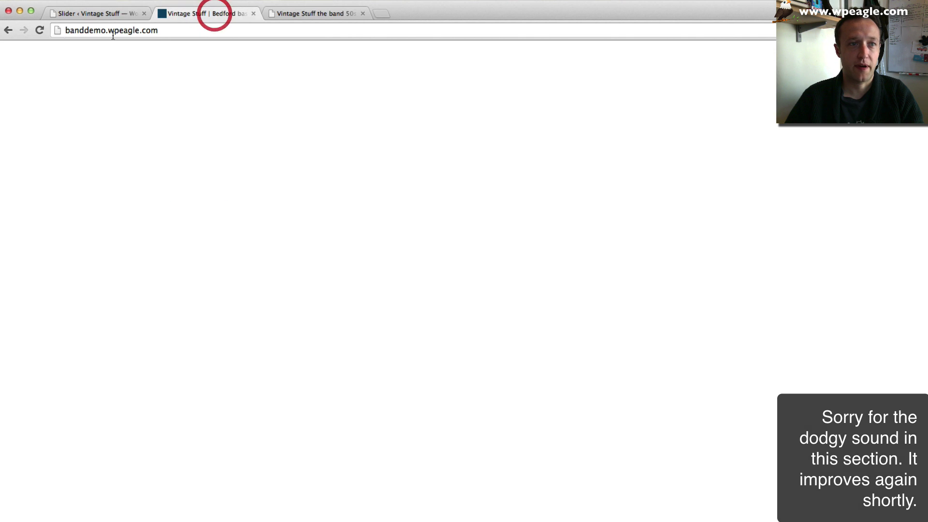
# - Reload the homepage, advance to the View our Galleries slide and review the page content and sidebar
pyautogui.click(42, 30)
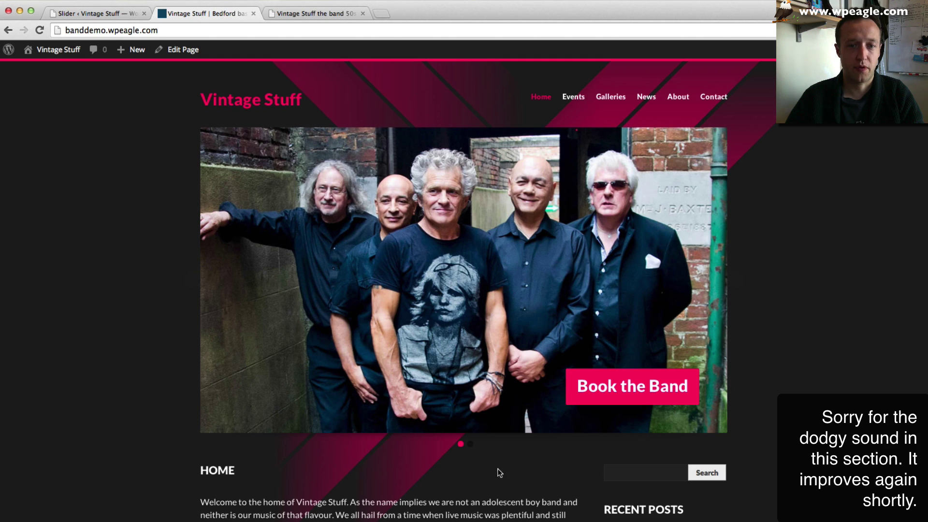
pyautogui.click(472, 445)
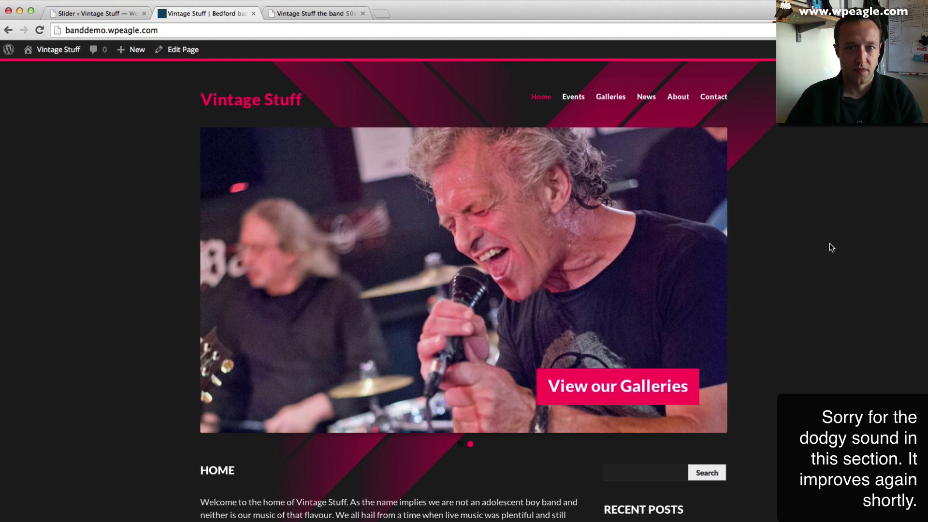
pyautogui.scroll(-10, 786, 251)
pyautogui.scroll(-13, 787, 251)
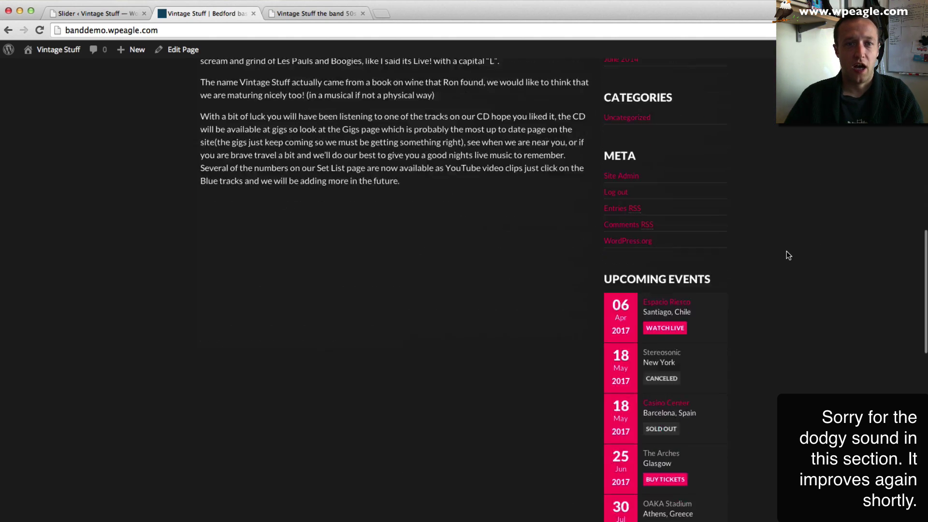
pyautogui.scroll(20, 786, 251)
pyautogui.scroll(-12, 787, 255)
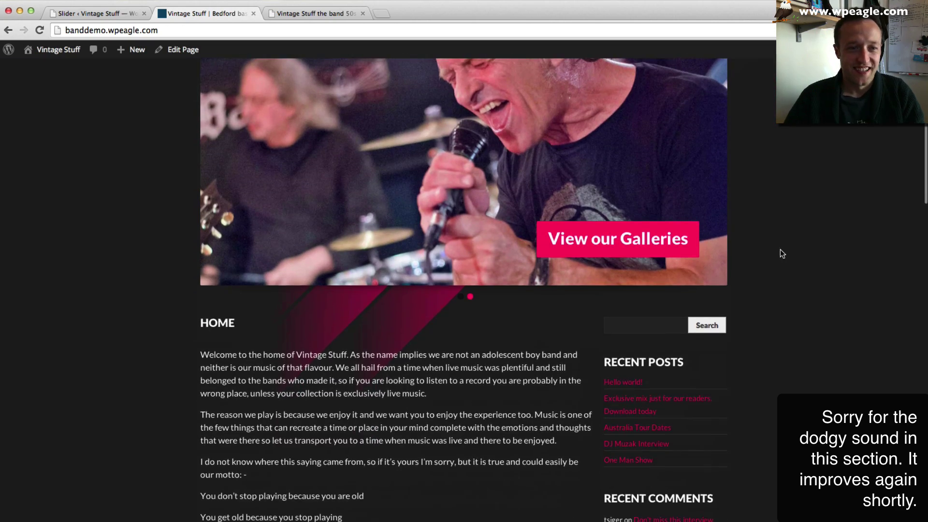
pyautogui.scroll(-14, 762, 255)
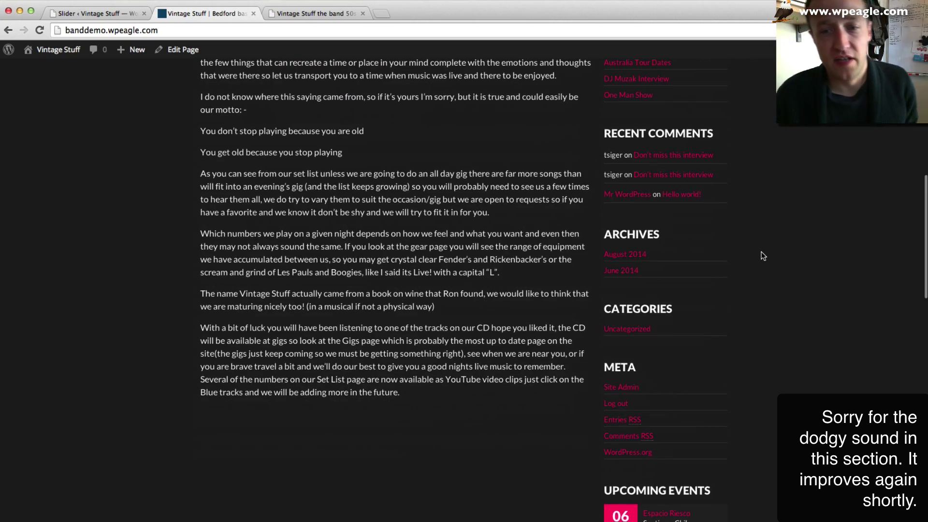
pyautogui.scroll(-16, 764, 253)
pyautogui.scroll(20, 764, 253)
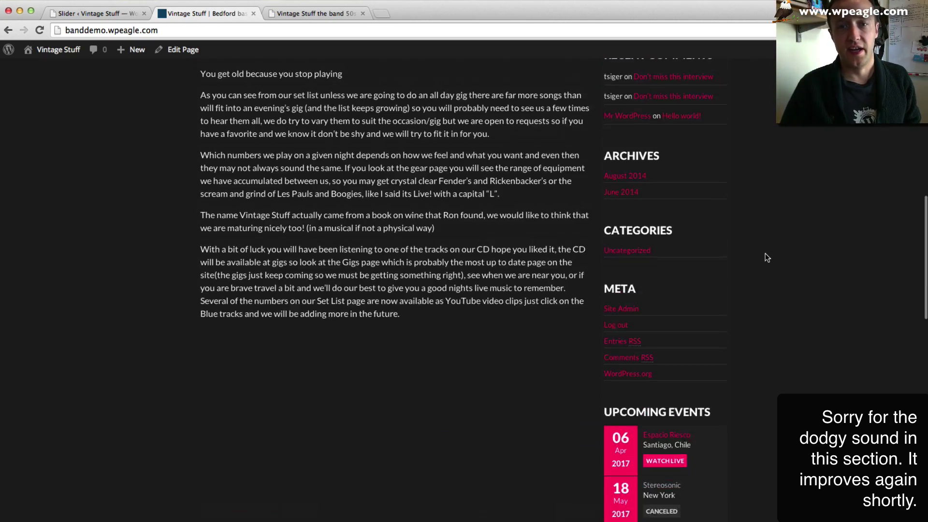
pyautogui.scroll(-3, 763, 255)
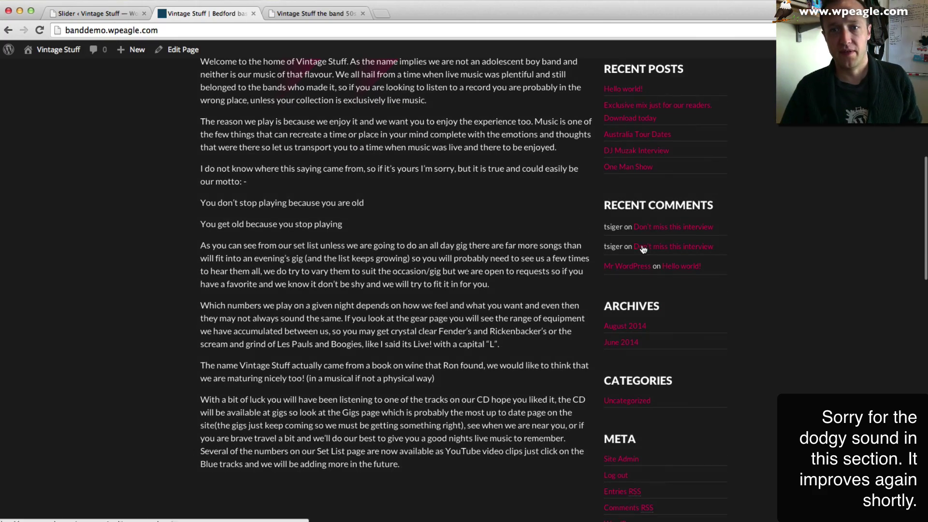
pyautogui.scroll(-11, 795, 286)
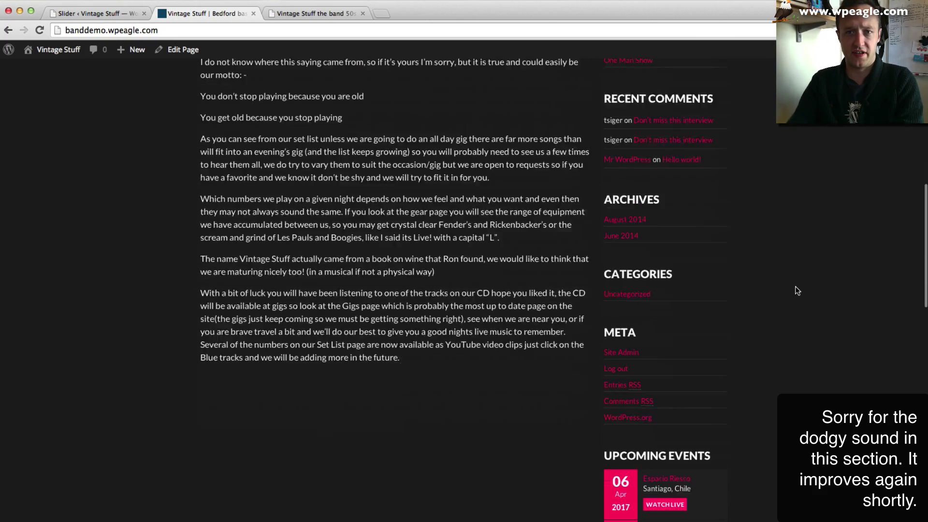
pyautogui.scroll(12, 793, 287)
pyautogui.scroll(-14, 793, 287)
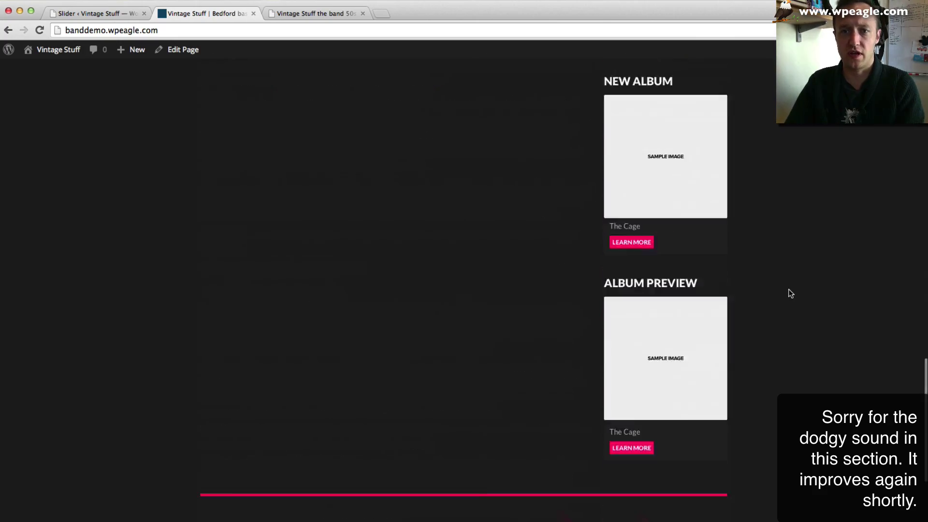
pyautogui.scroll(12, 788, 292)
pyautogui.scroll(15, 787, 292)
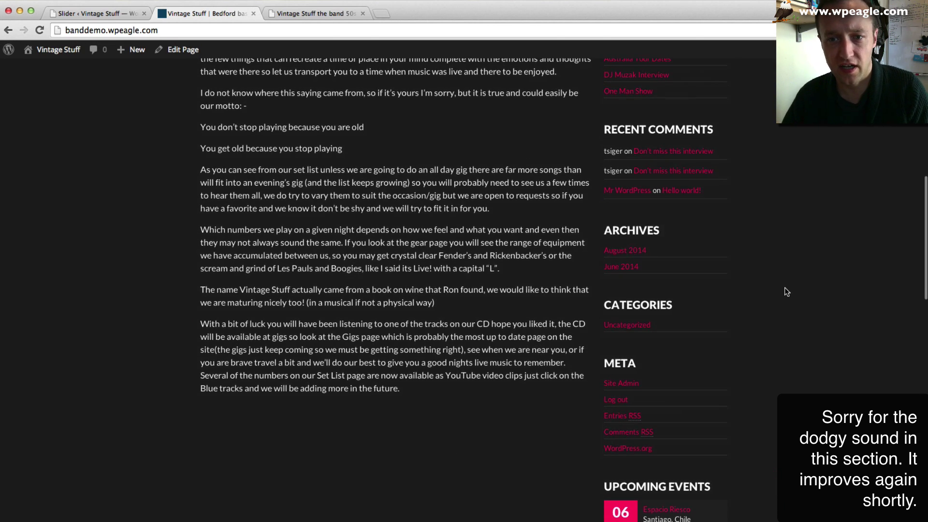
# - Go to Appearance > Widgets in the WordPress admin
pyautogui.click(92, 13)
pyautogui.moveTo(36, 238)
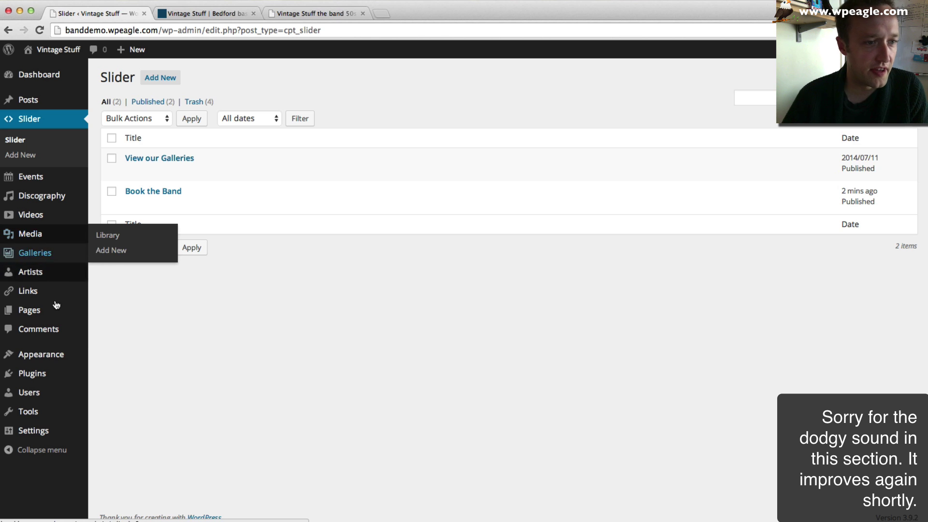
pyautogui.moveTo(58, 355)
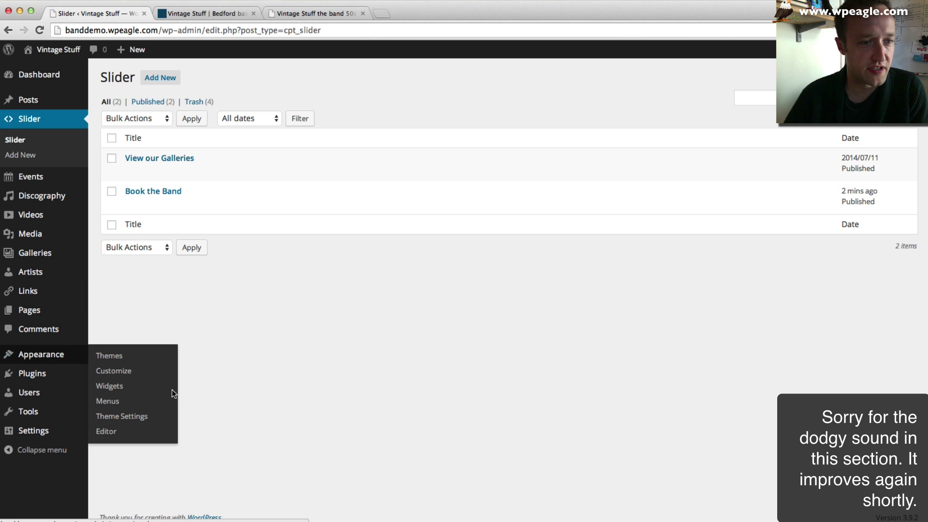
pyautogui.click(137, 388)
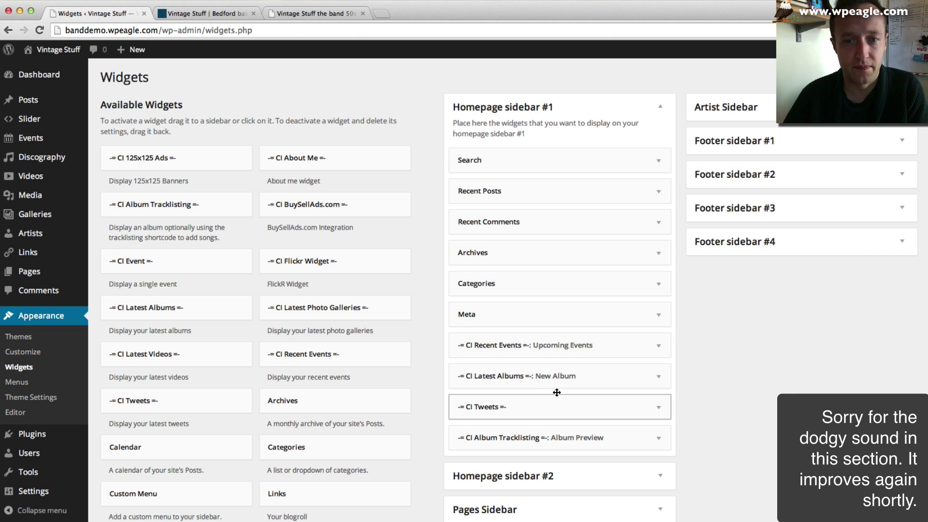
# - Delete the Search, Recent Posts, Recent Comments, Archives, Categories and Meta widgets
pyautogui.click(655, 159)
pyautogui.click(468, 220)
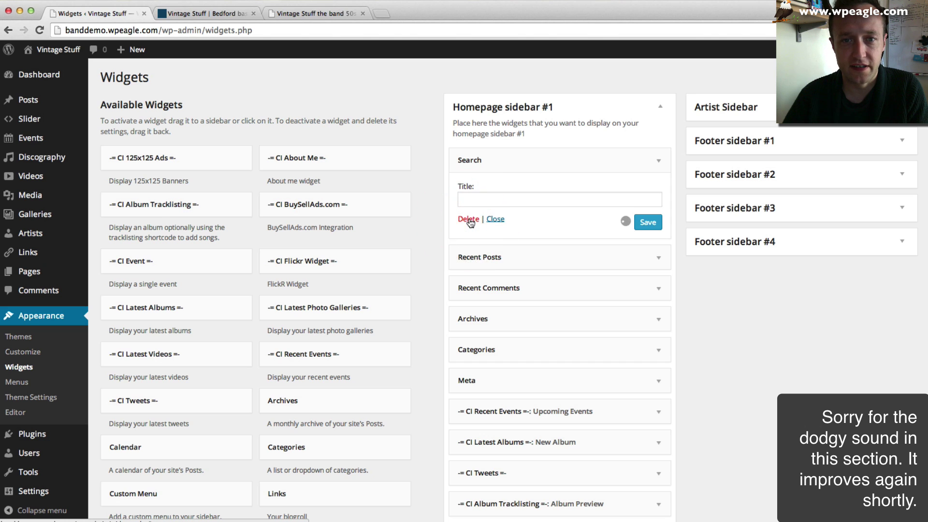
pyautogui.click(652, 166)
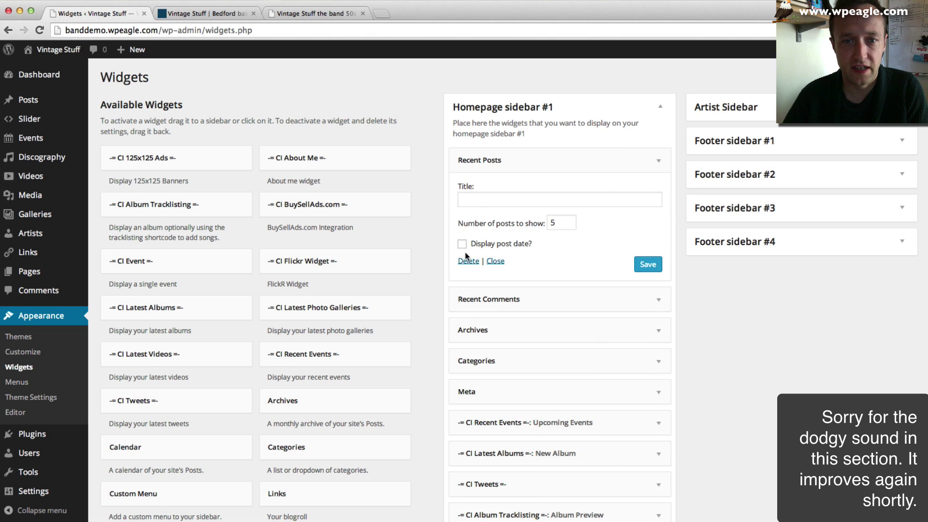
pyautogui.click(468, 261)
pyautogui.click(658, 161)
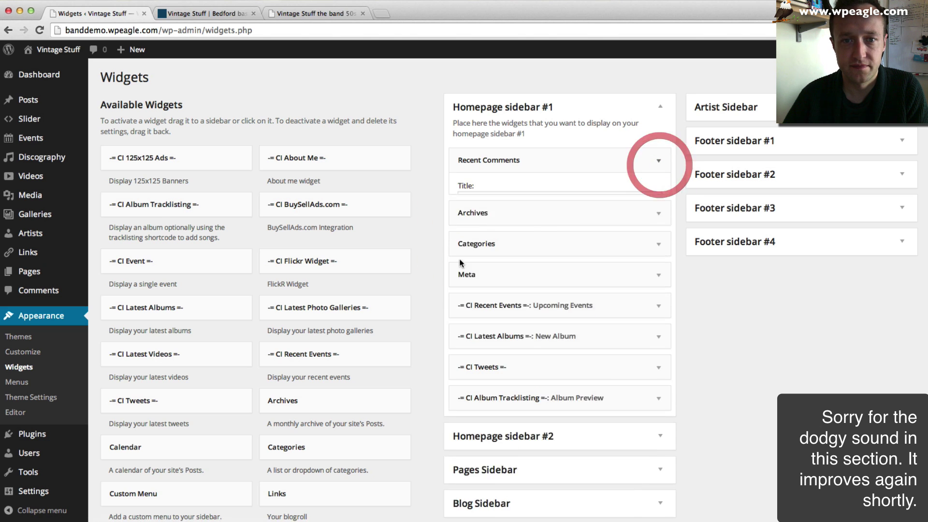
pyautogui.click(466, 240)
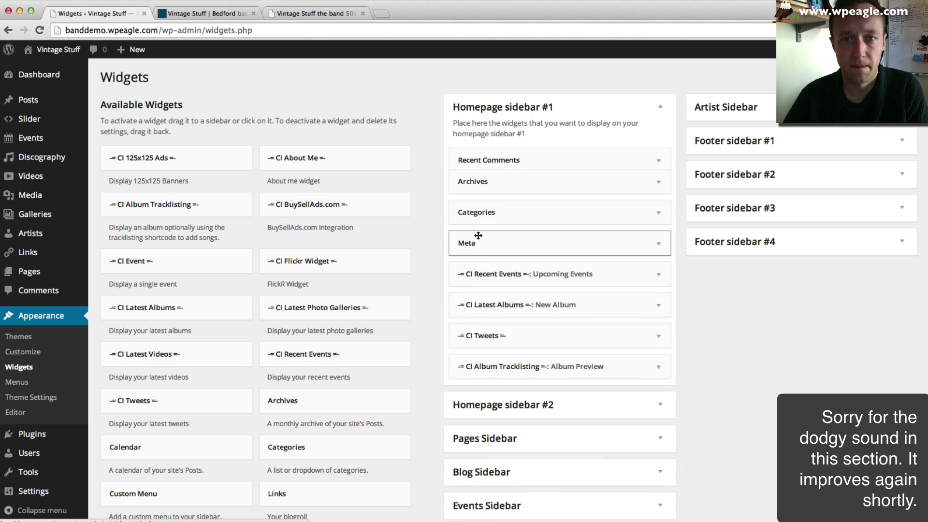
pyautogui.click(656, 162)
pyautogui.click(468, 248)
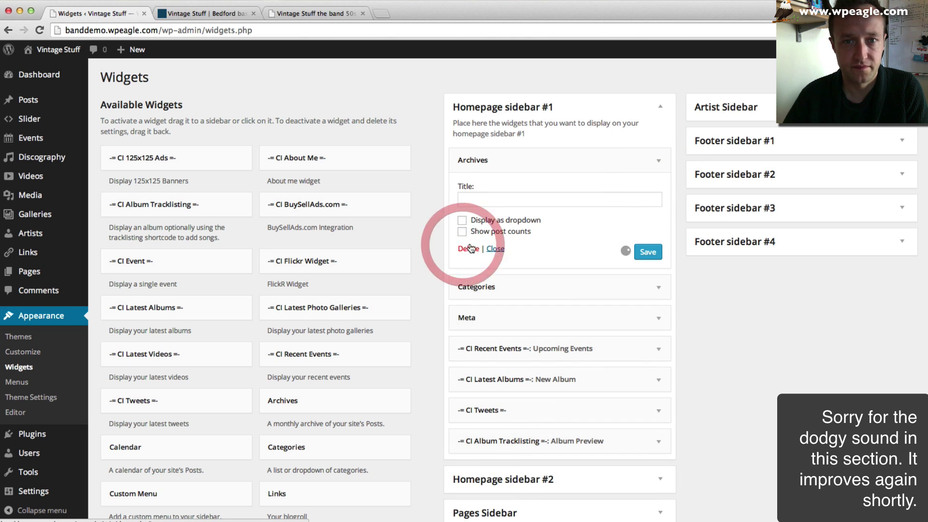
pyautogui.click(658, 160)
pyautogui.click(469, 260)
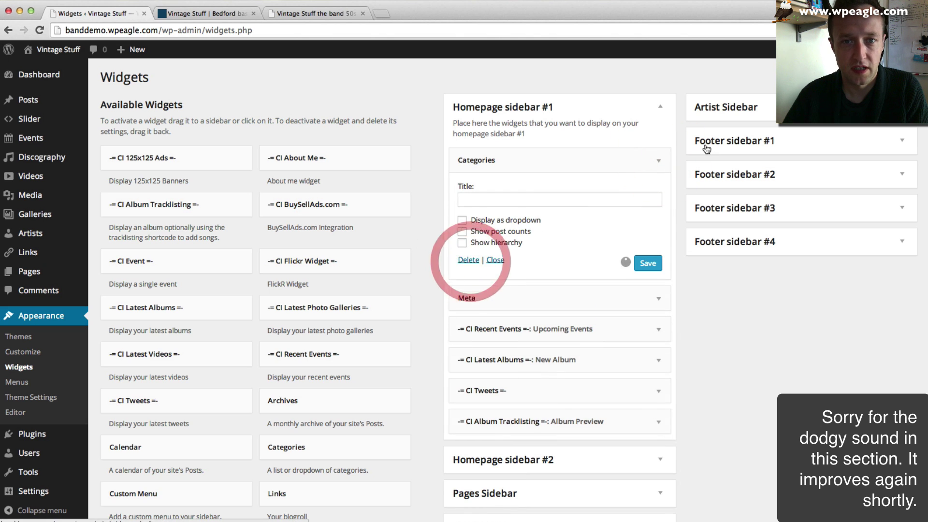
pyautogui.click(659, 161)
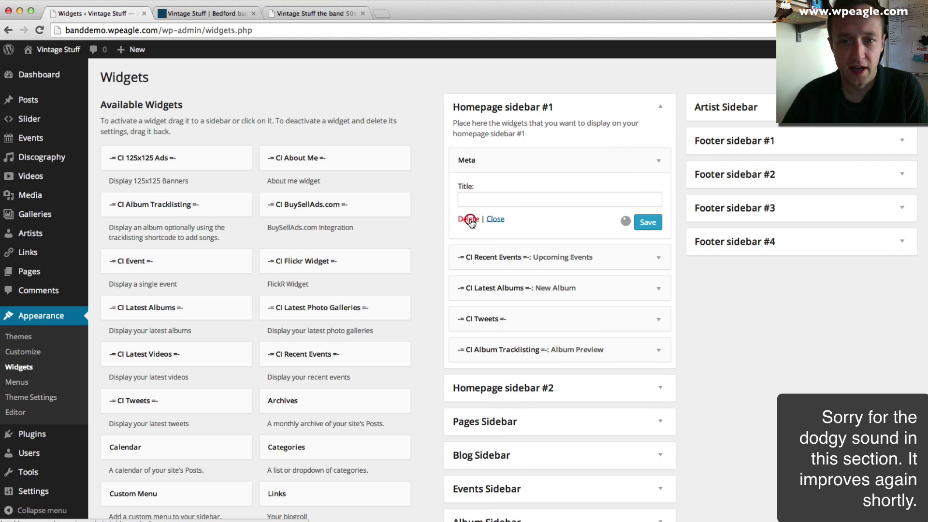
pyautogui.click(468, 218)
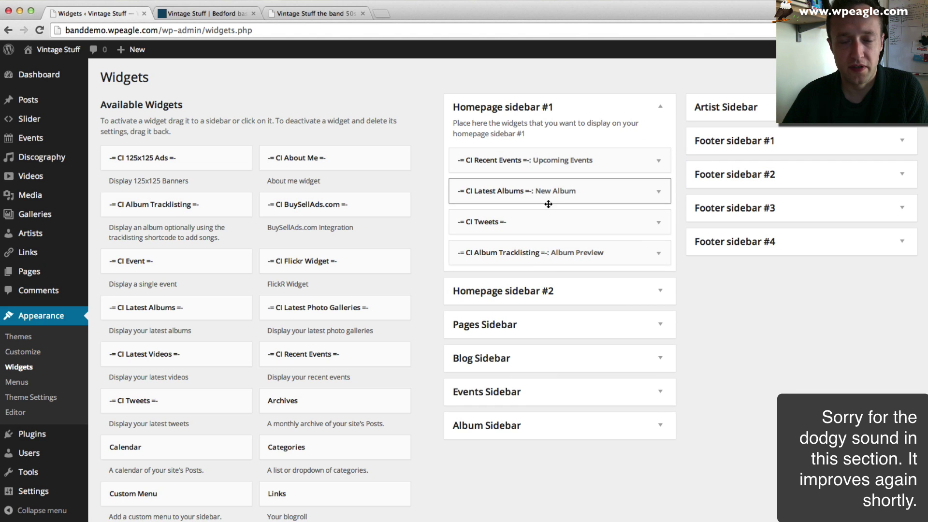
# - Delete the CI Tweets, New Album and Album Preview tracklisting widgets from Homepage sidebar #1
pyautogui.click(658, 222)
pyautogui.click(461, 299)
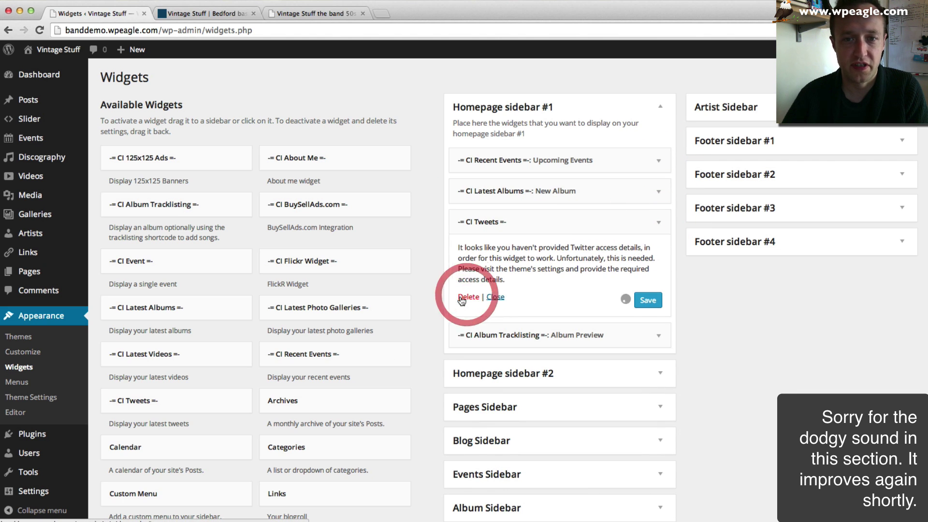
pyautogui.click(659, 191)
pyautogui.click(471, 289)
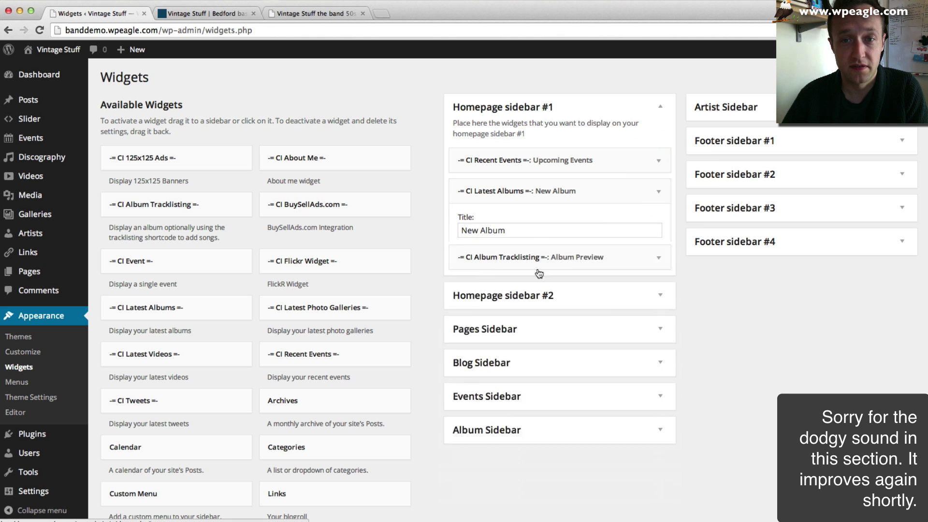
pyautogui.click(638, 202)
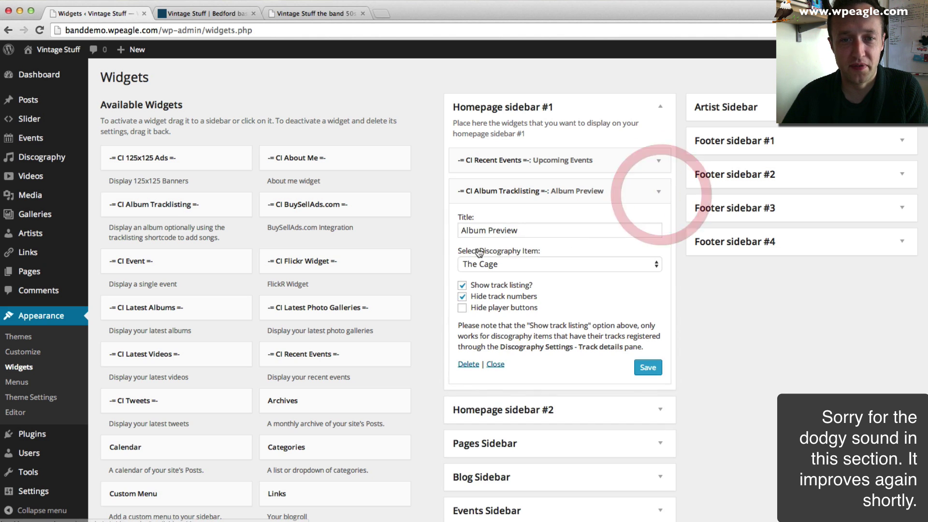
pyautogui.click(468, 366)
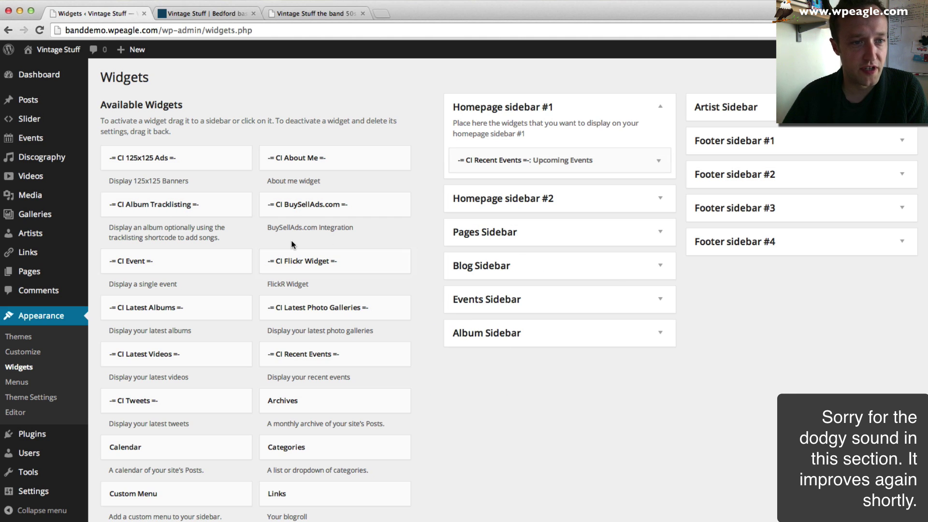
# - Add a Recent Posts widget titled 'News' showing 3 posts to Homepage sidebar #1 and save it
pyautogui.scroll(-3, 359, 236)
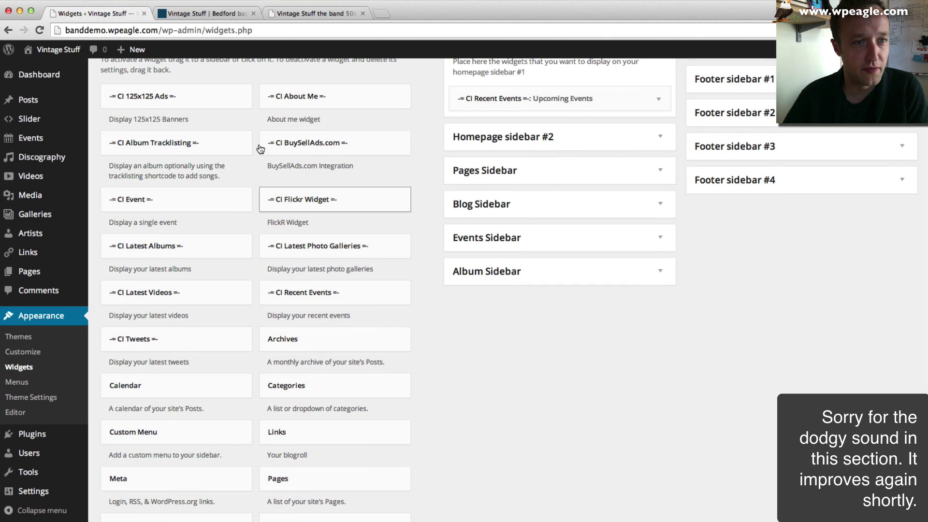
pyautogui.scroll(-5, 356, 145)
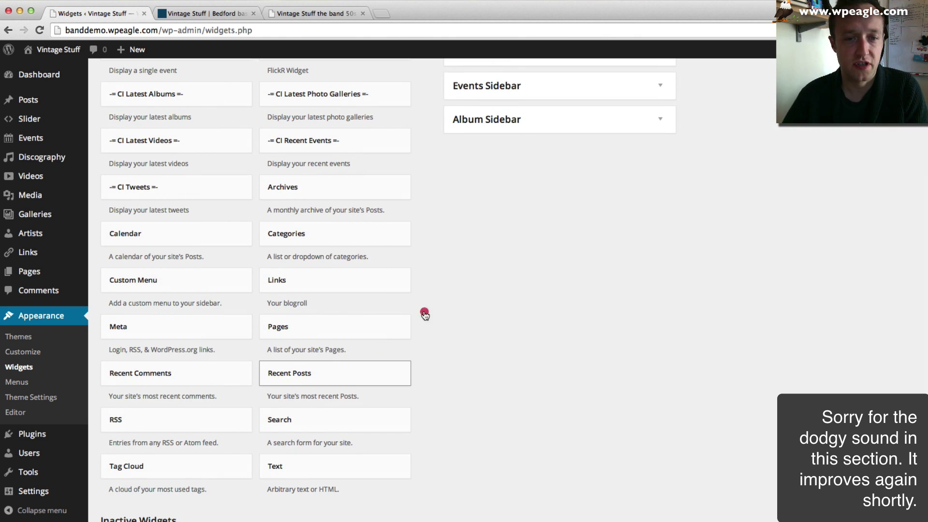
pyautogui.moveTo(425, 314); pyautogui.dragTo(527, 182)
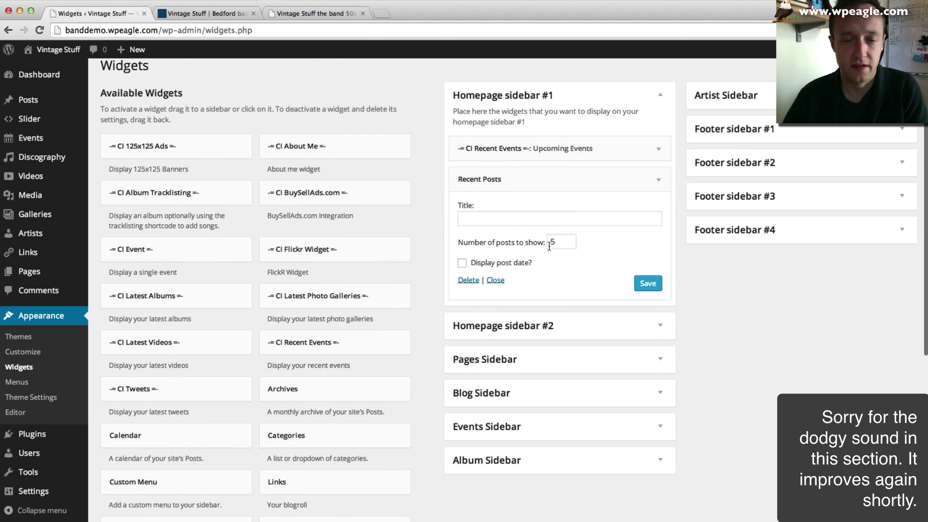
pyautogui.write('3')
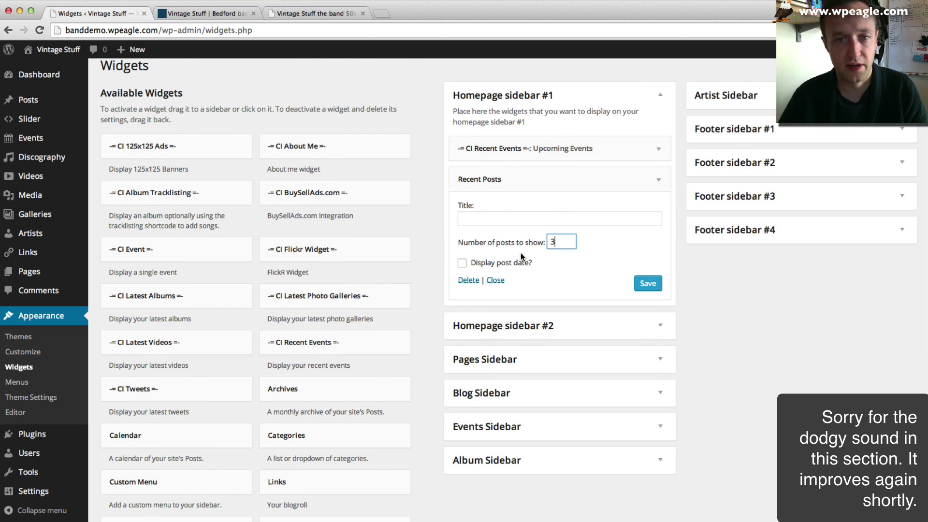
pyautogui.click(589, 219)
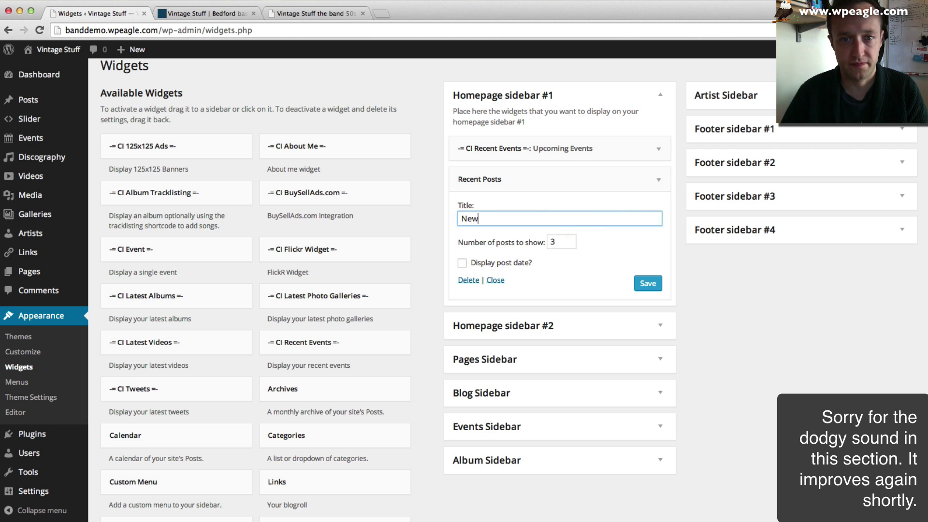
pyautogui.write('News')
pyautogui.click(648, 283)
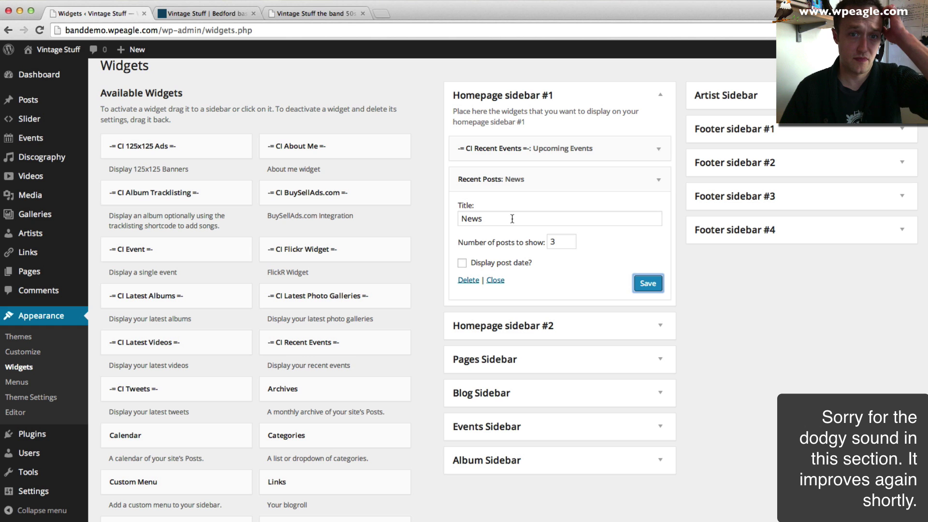
pyautogui.click(213, 13)
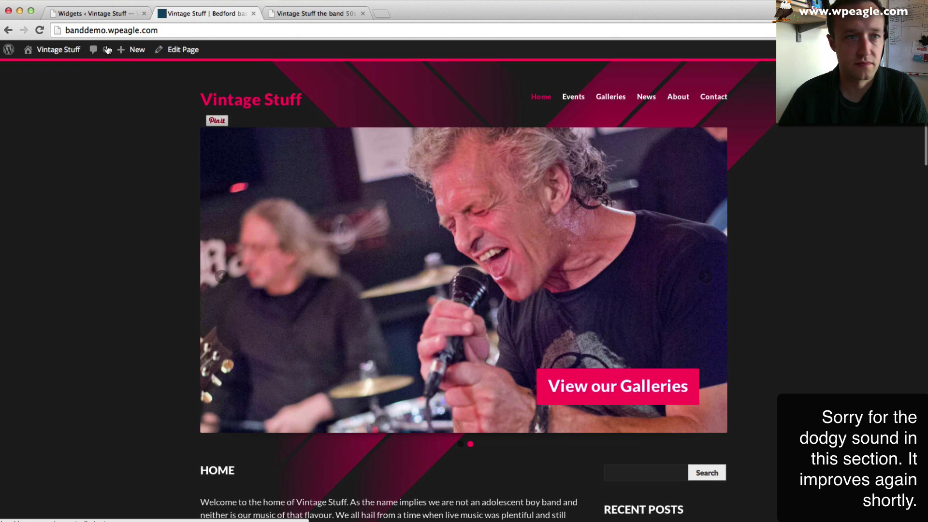
# - Reload the homepage, review the Upcoming Events and News sidebar lists, then open the Events page
pyautogui.click(39, 30)
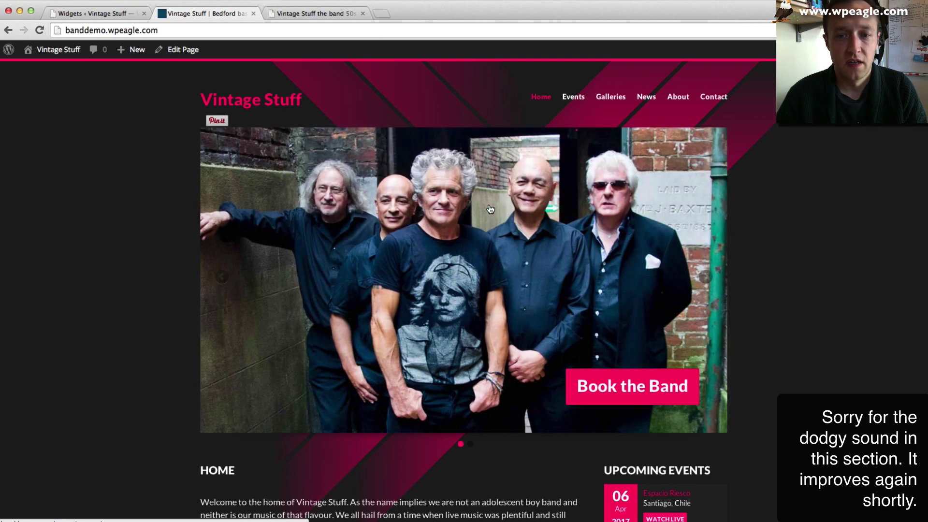
pyautogui.scroll(-6, 459, 217)
pyautogui.scroll(-5, 487, 203)
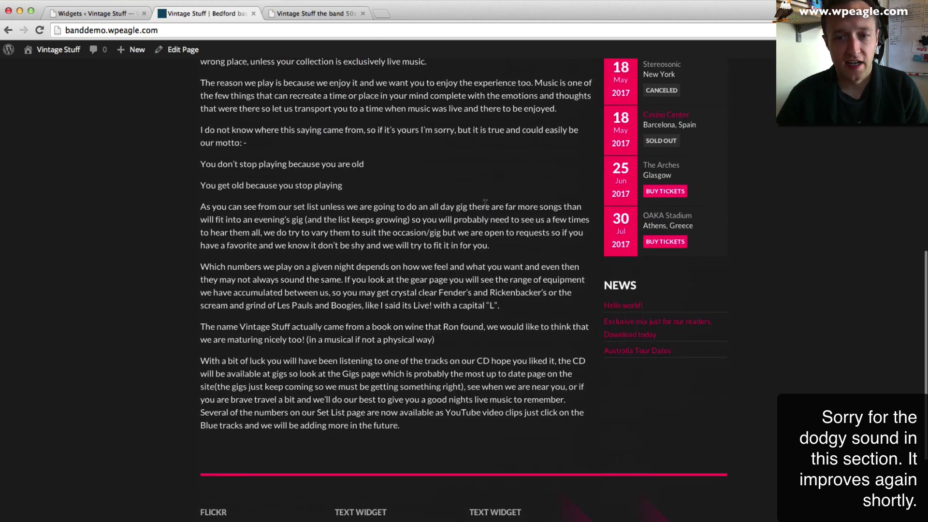
pyautogui.scroll(10, 507, 290)
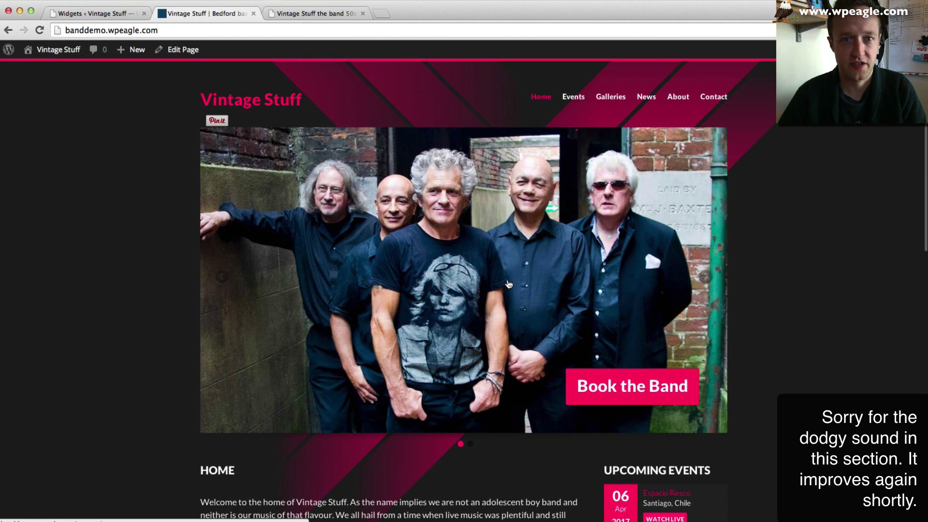
pyautogui.scroll(-3, 509, 284)
pyautogui.scroll(3, 511, 257)
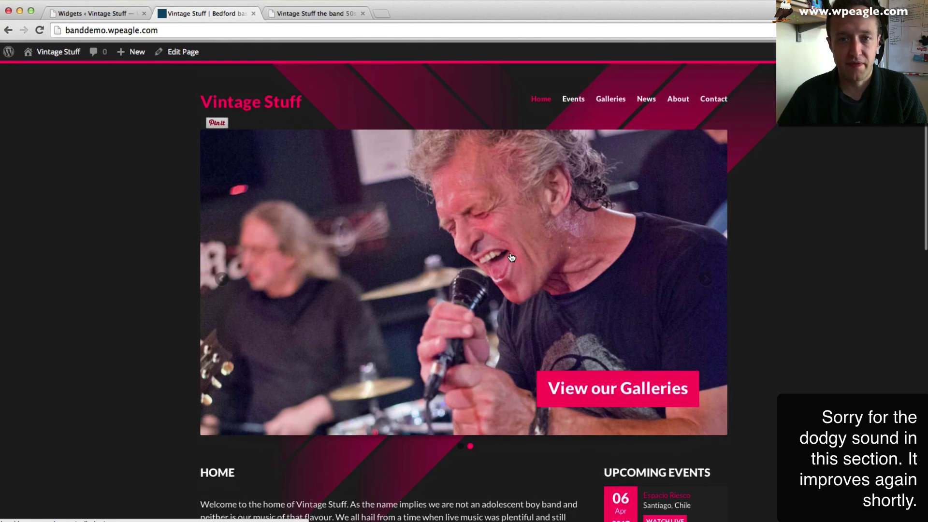
pyautogui.click(576, 99)
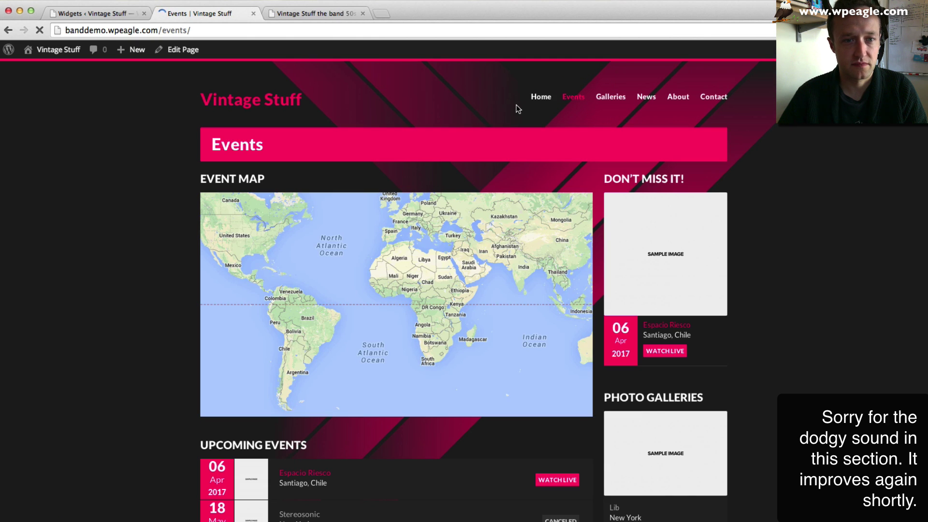
# - Browse the site's Events page and open the Espacio Riesco event
pyautogui.scroll(-2, 510, 111)
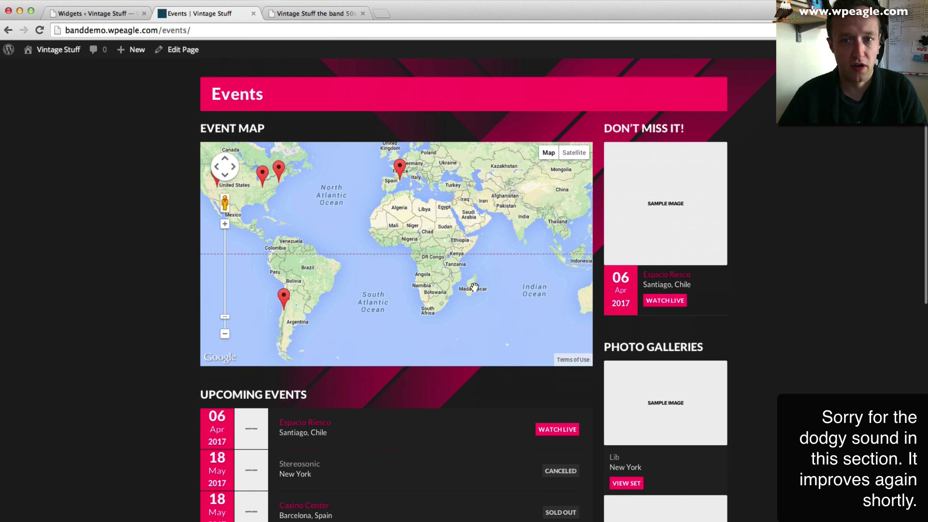
pyautogui.scroll(-4, 492, 428)
pyautogui.scroll(-6, 328, 240)
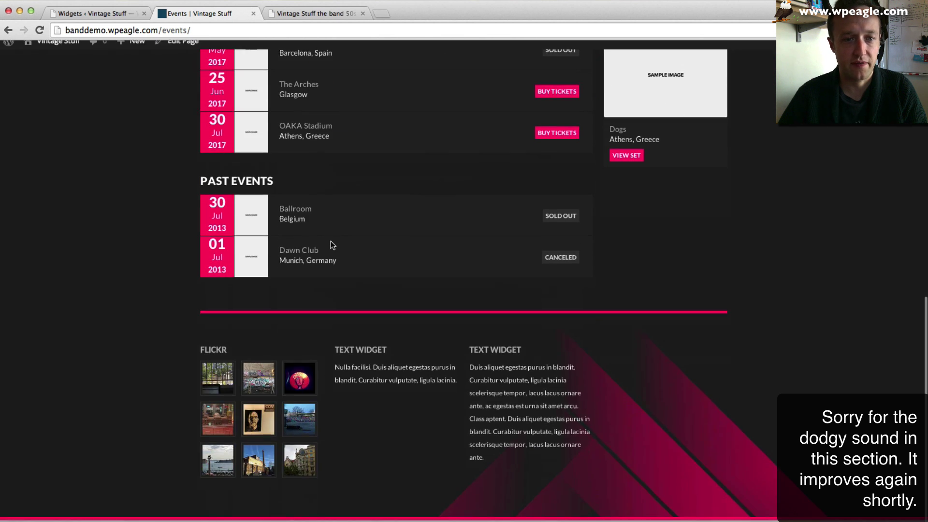
pyautogui.scroll(8, 331, 243)
pyautogui.scroll(2, 332, 242)
pyautogui.scroll(4, 546, 325)
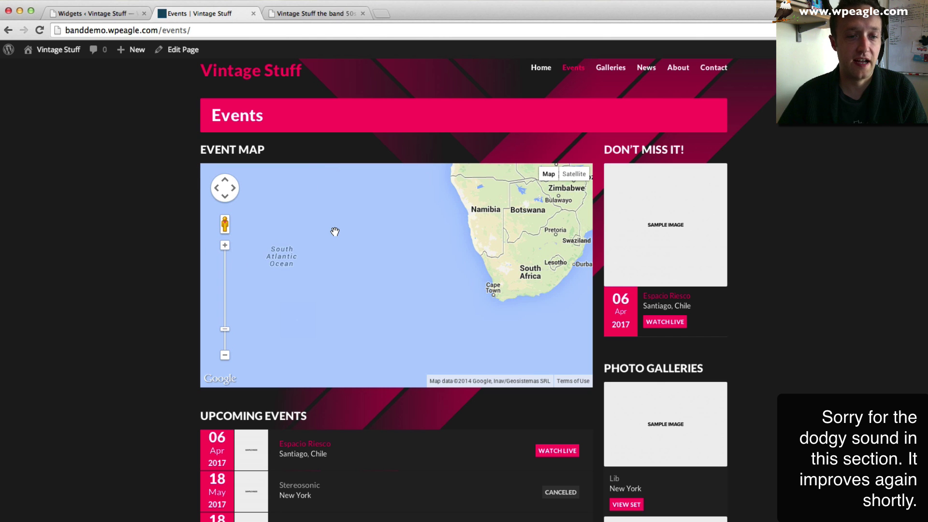
pyautogui.click(309, 445)
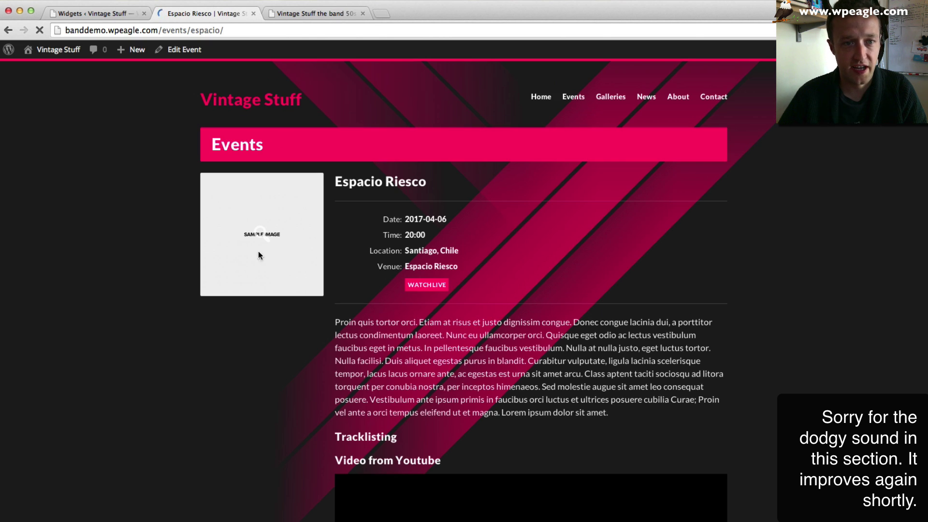
# - Review the Espacio Riesco event page, then go back to the Widgets admin
pyautogui.scroll(-3, 409, 261)
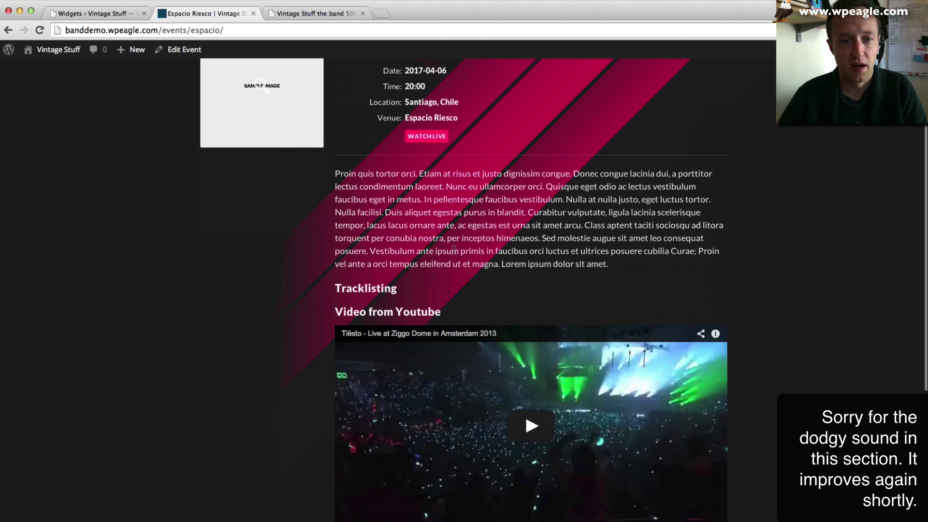
pyautogui.scroll(-5, 511, 225)
pyautogui.scroll(10, 512, 228)
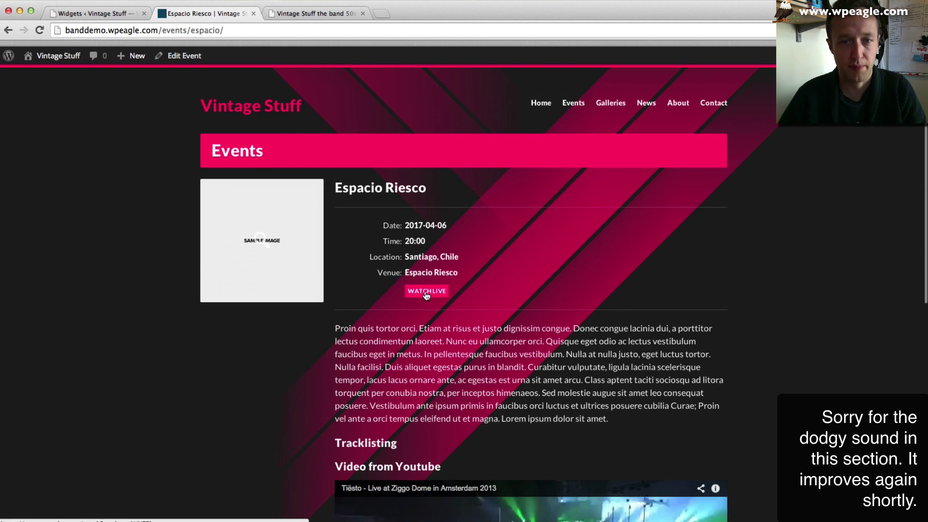
pyautogui.click(123, 15)
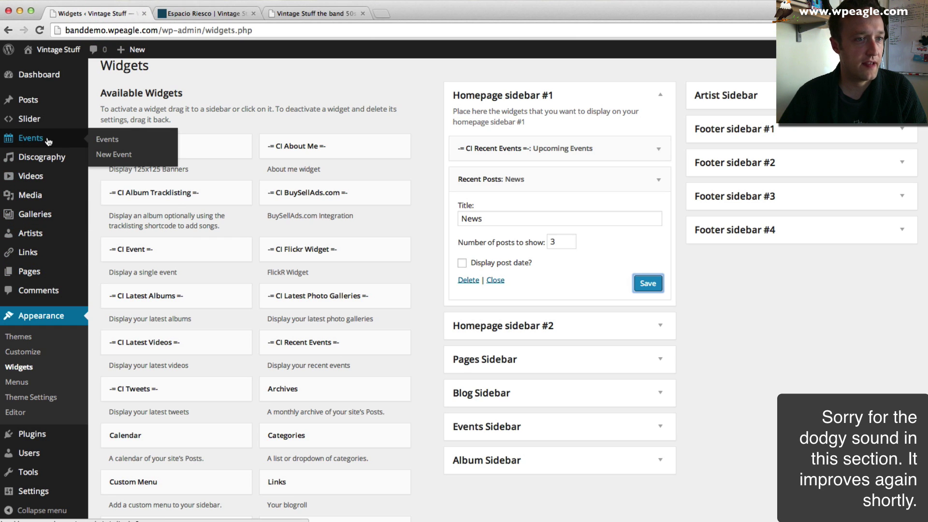
# - Bulk-trash all seven sample events, then bring up the band's old website
pyautogui.click(92, 144)
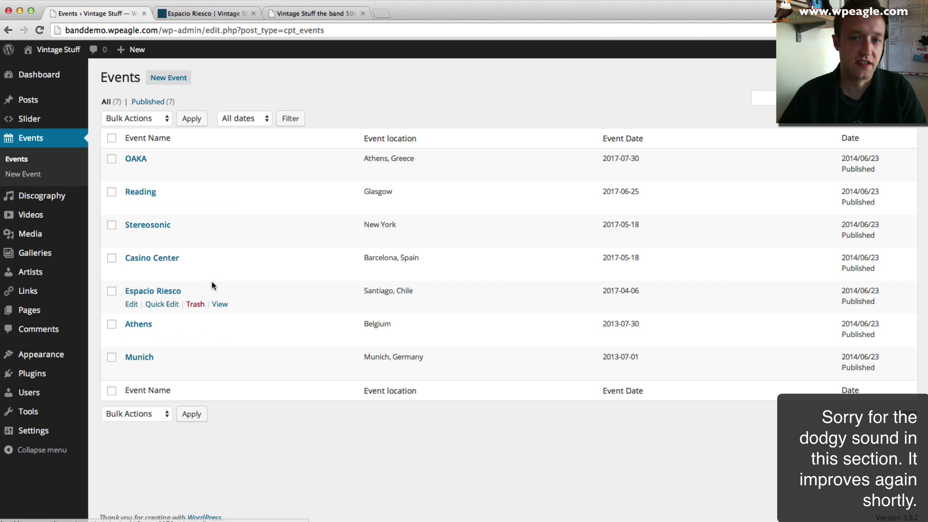
pyautogui.click(112, 138)
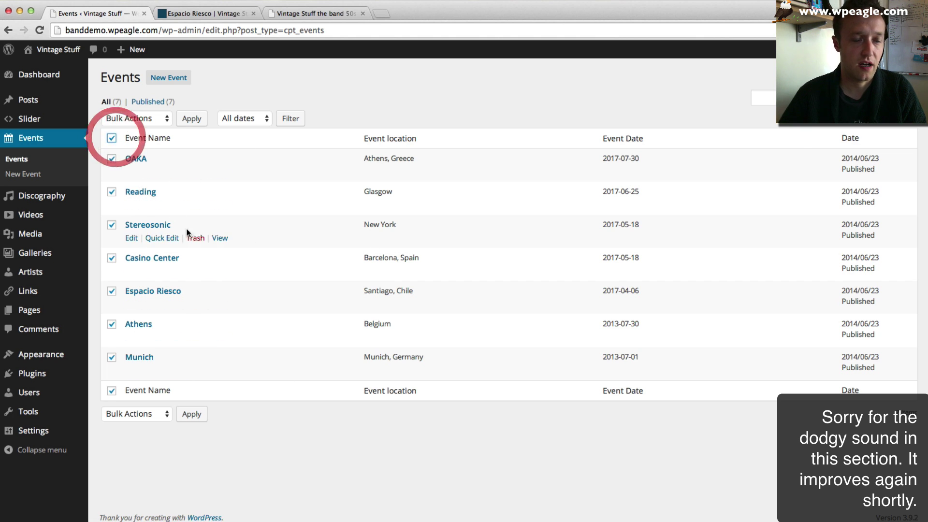
pyautogui.click(153, 119)
pyautogui.click(153, 140)
pyautogui.click(192, 118)
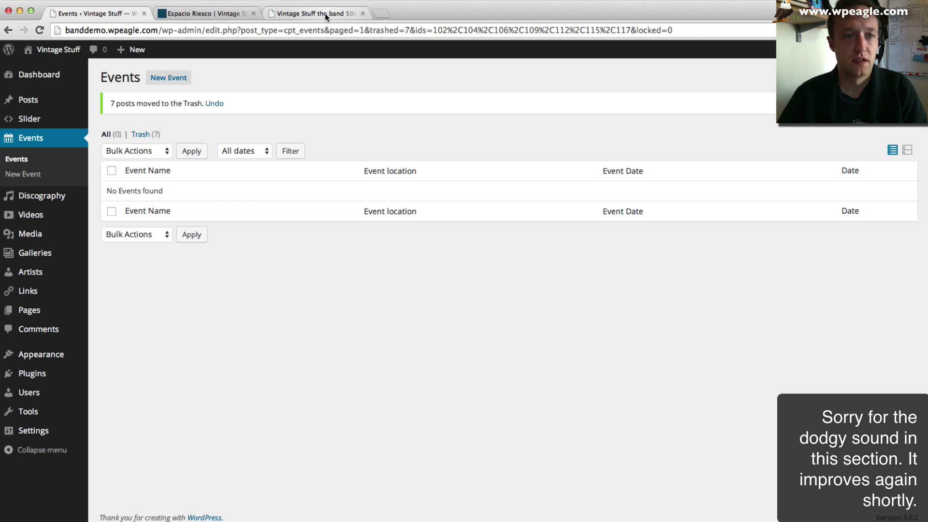
pyautogui.click(325, 13)
pyautogui.click(867, 258)
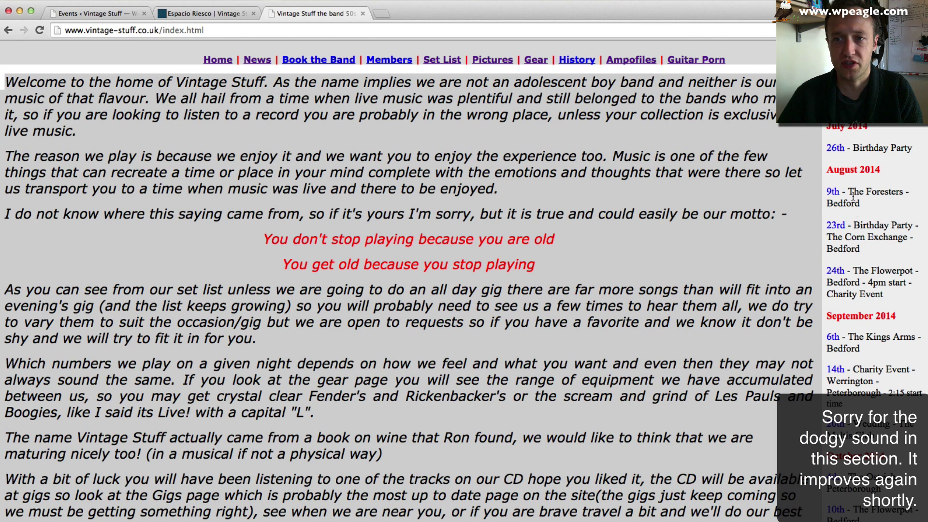
# - Start a new event, consulting the Espacio Riesco event and the old site's gig list
pyautogui.click(833, 192)
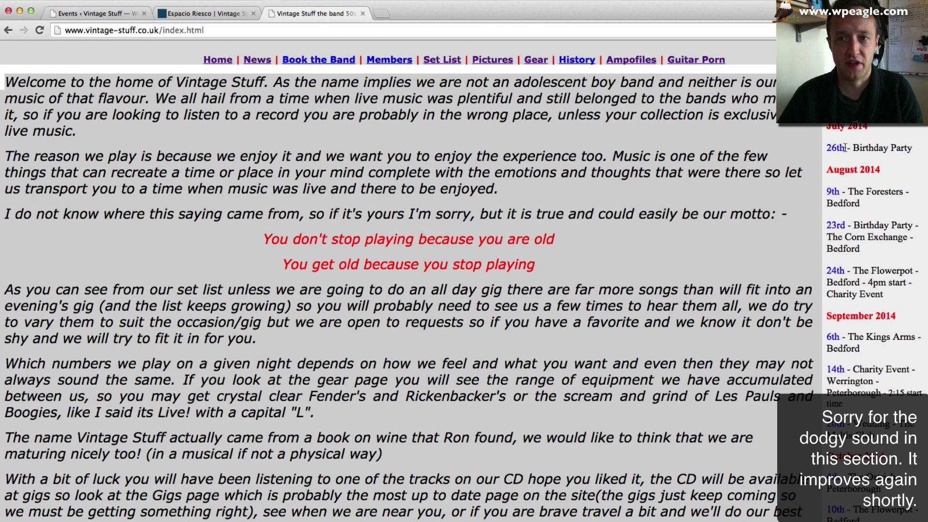
pyautogui.click(77, 13)
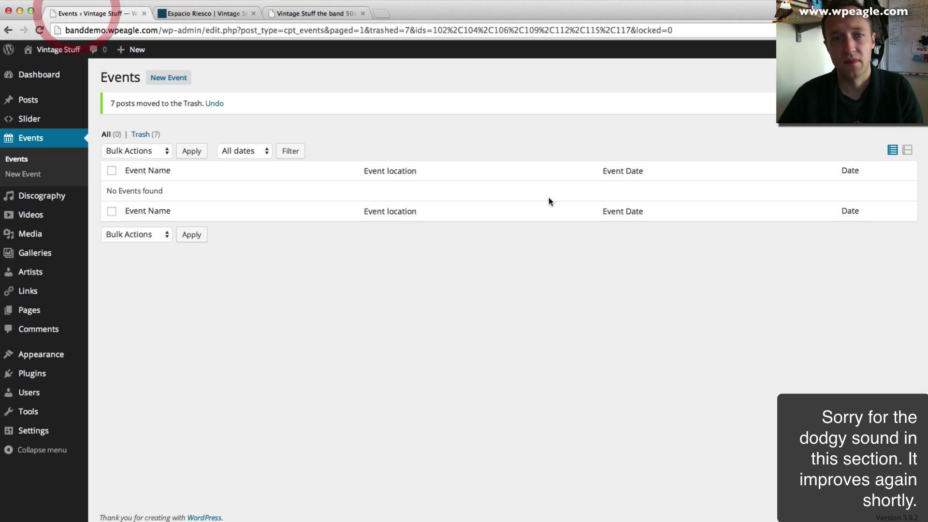
pyautogui.click(159, 82)
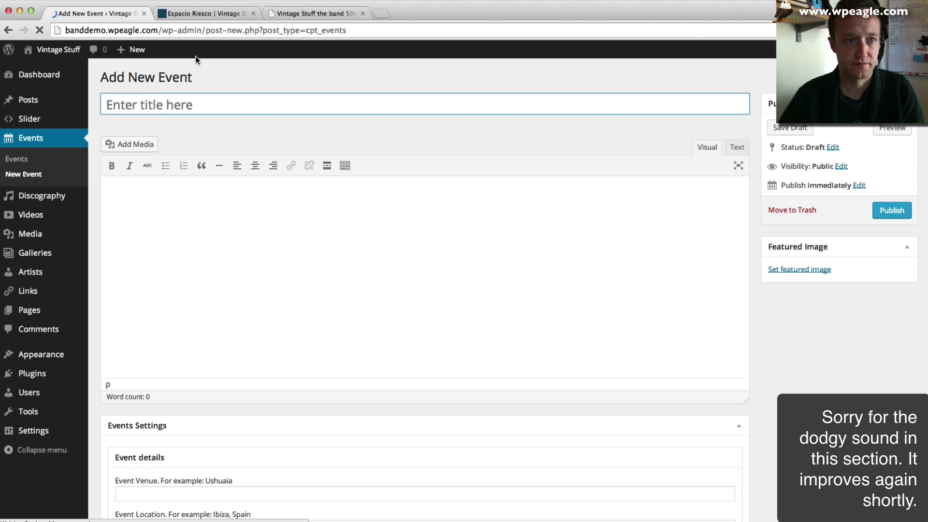
pyautogui.click(221, 14)
pyautogui.click(286, 14)
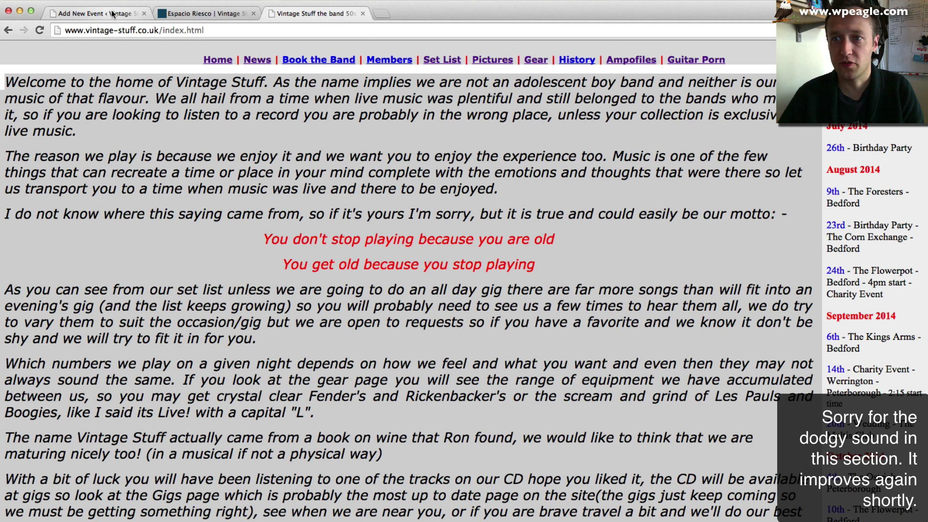
pyautogui.click(112, 14)
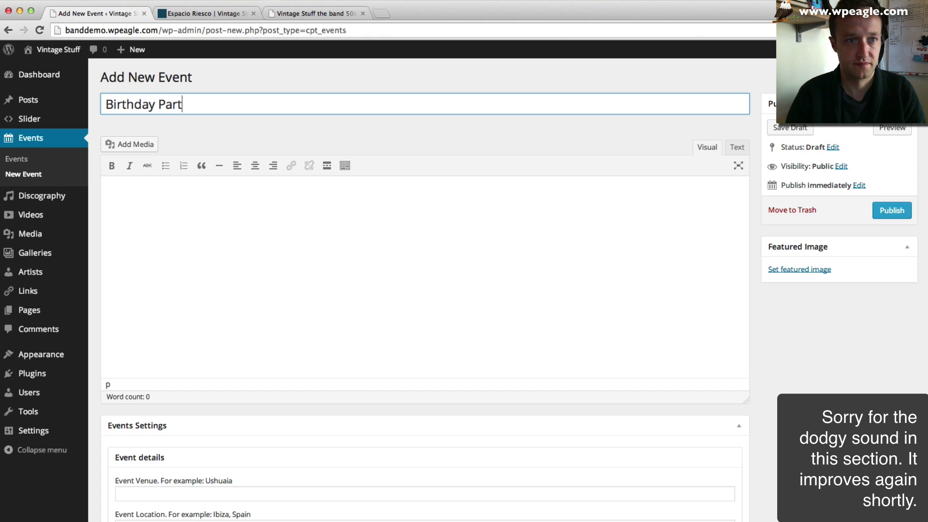
# - Begin the event description with 'This'
pyautogui.click(340, 256)
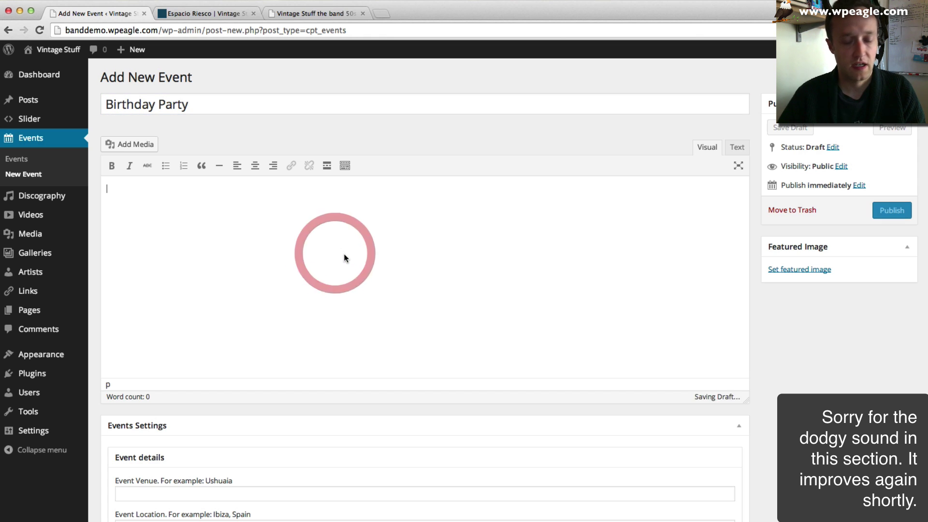
pyautogui.write('This is a Birthday Party.')
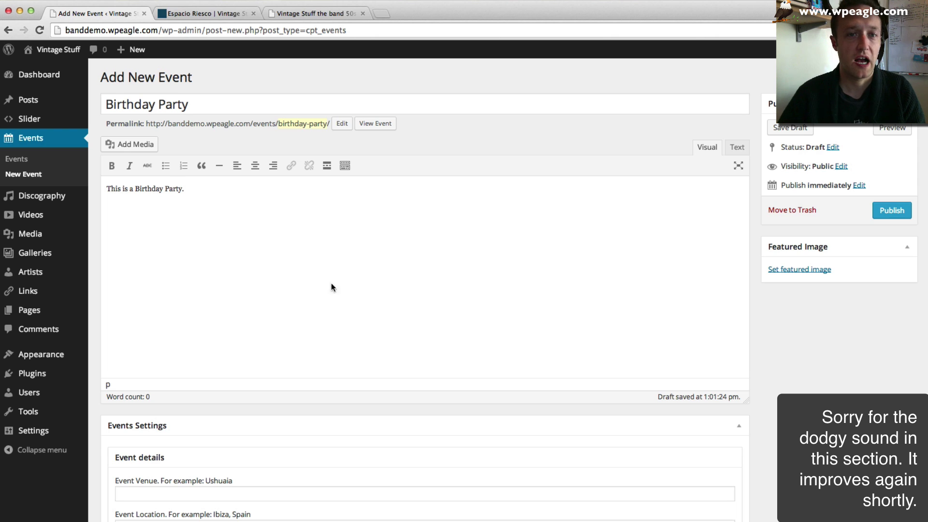
pyautogui.scroll(-5, 331, 283)
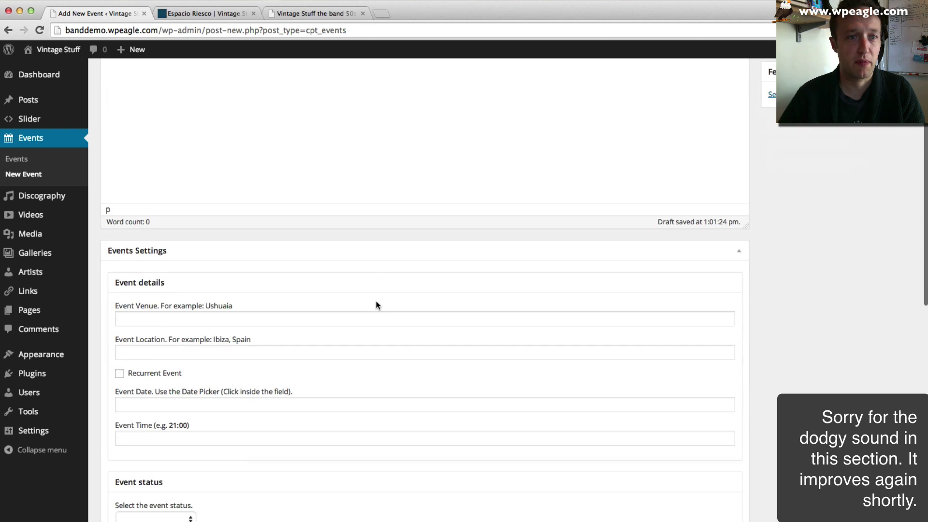
pyautogui.scroll(3, 377, 304)
pyautogui.scroll(-1, 125, 427)
# - Enter venue Corn Exchange and location Bedford after rechecking the reference tabs
pyautogui.click(159, 392)
pyautogui.scroll(-2, 411, 339)
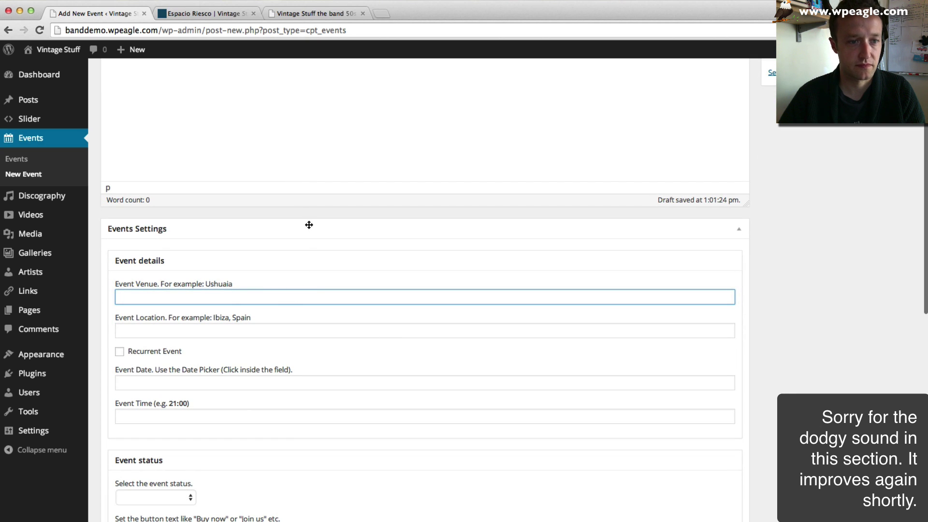
pyautogui.click(201, 16)
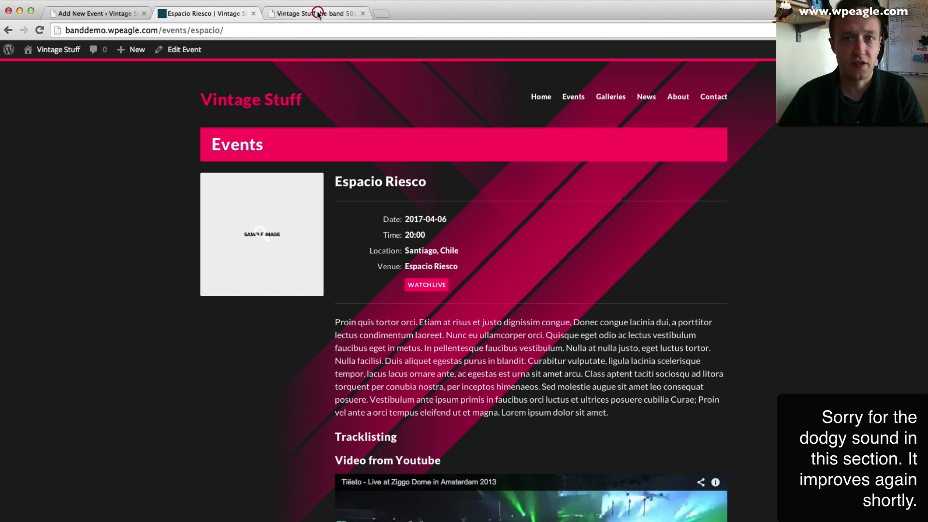
pyautogui.click(317, 14)
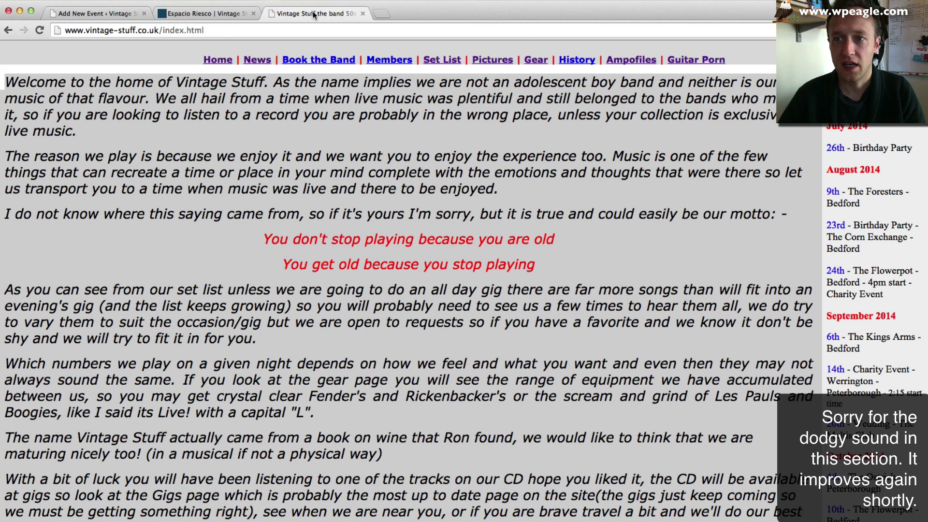
pyautogui.click(92, 13)
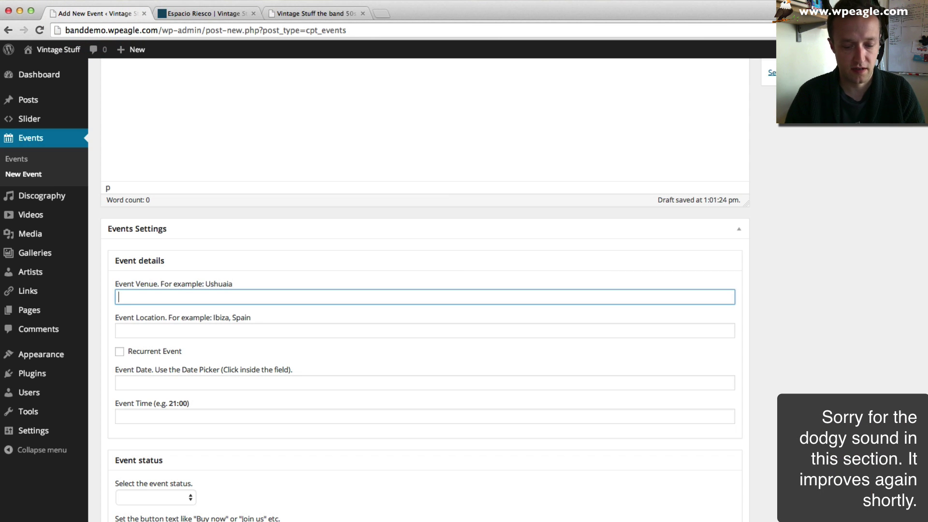
pyautogui.write('Corn Ex')
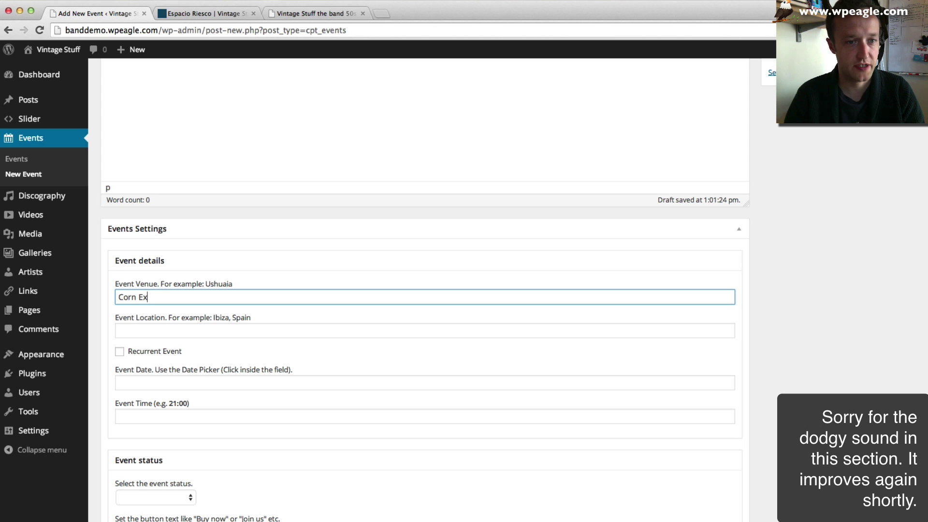
pyautogui.write('change')
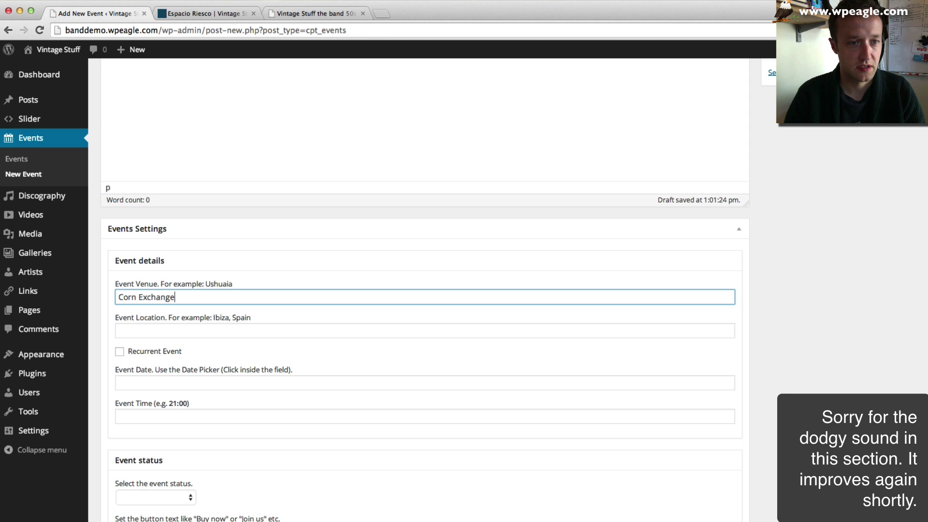
pyautogui.press('Tab')
pyautogui.write('Bed')
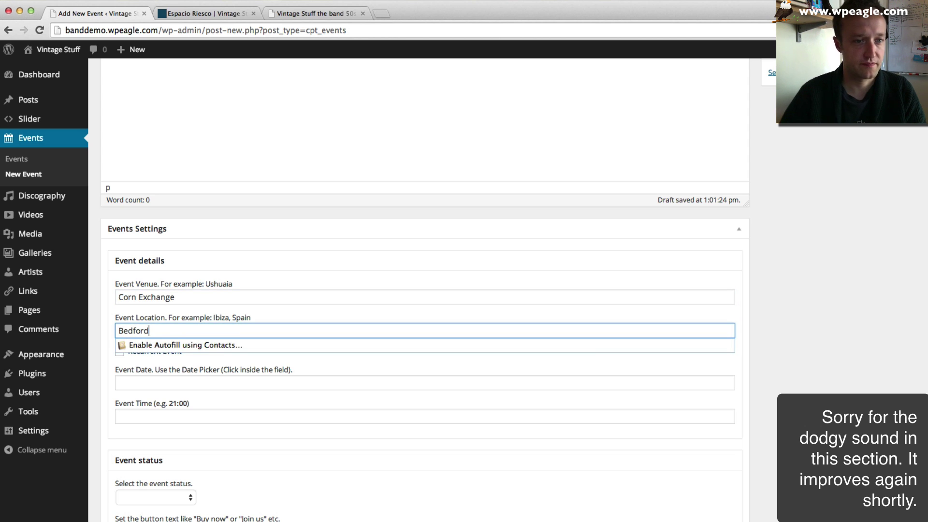
pyautogui.write('ford')
# - Set the event date to 1 September 2014, verifying it on the old band site
pyautogui.click(217, 383)
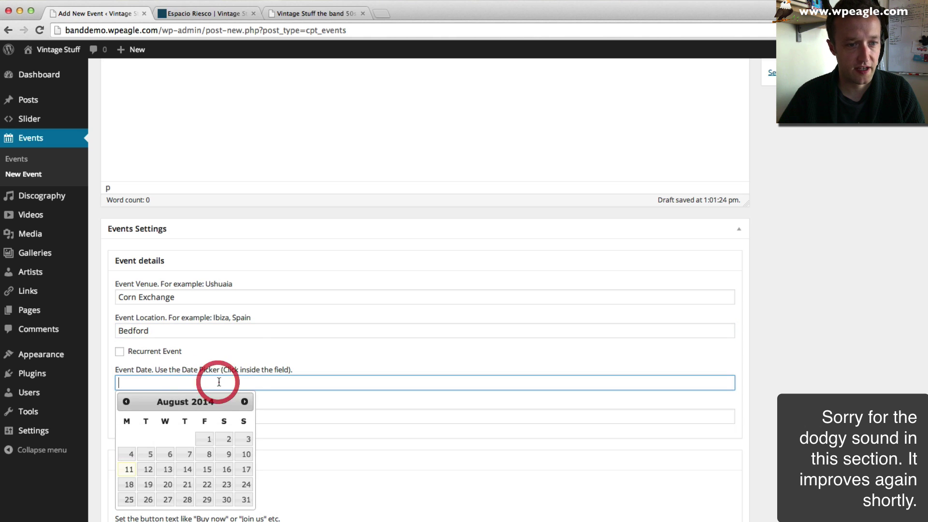
pyautogui.click(291, 18)
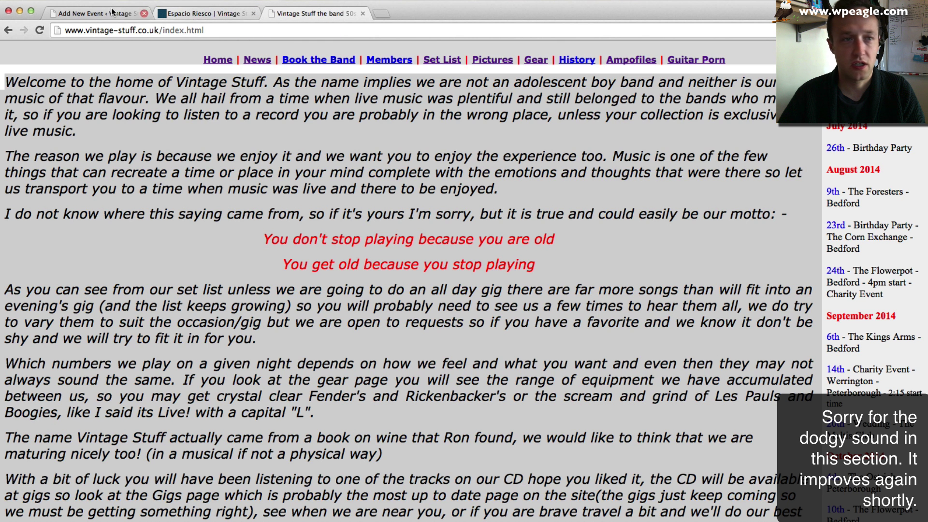
pyautogui.click(83, 17)
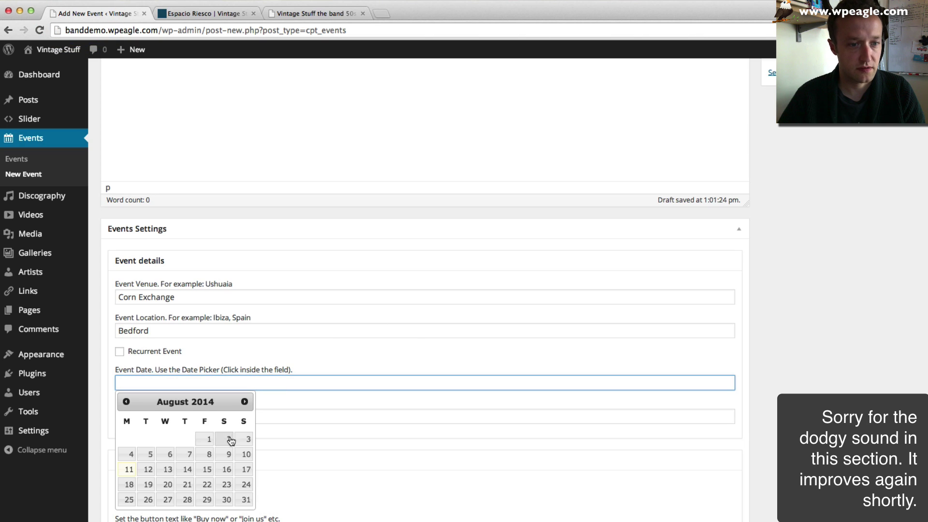
pyautogui.click(126, 402)
pyautogui.scroll(-2, 129, 404)
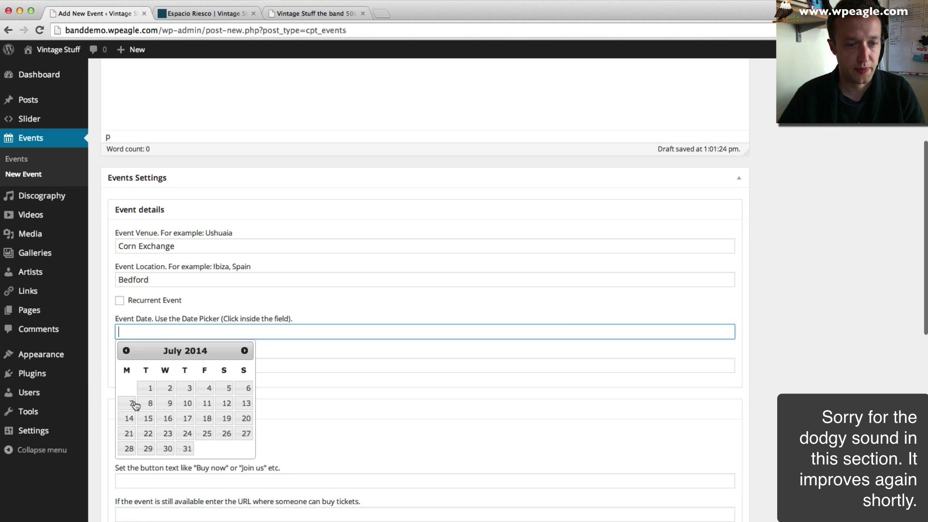
pyautogui.click(248, 347)
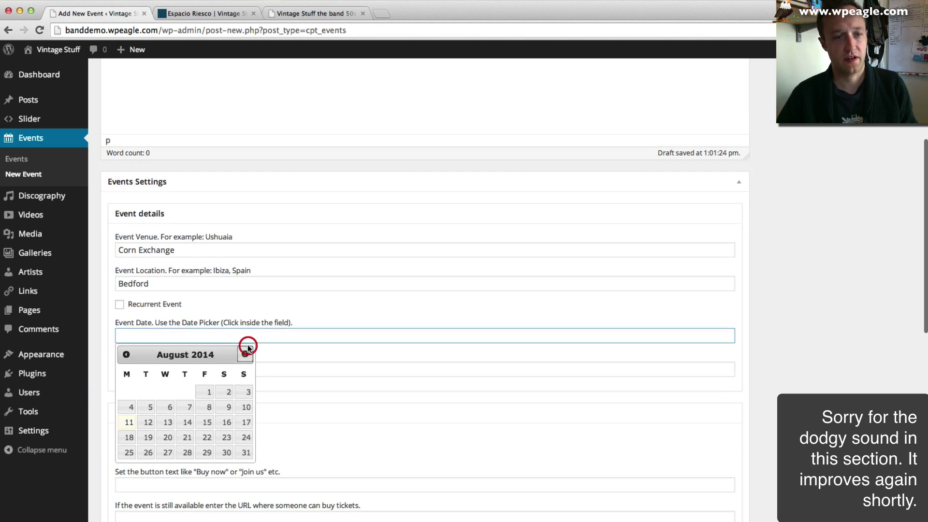
pyautogui.click(247, 352)
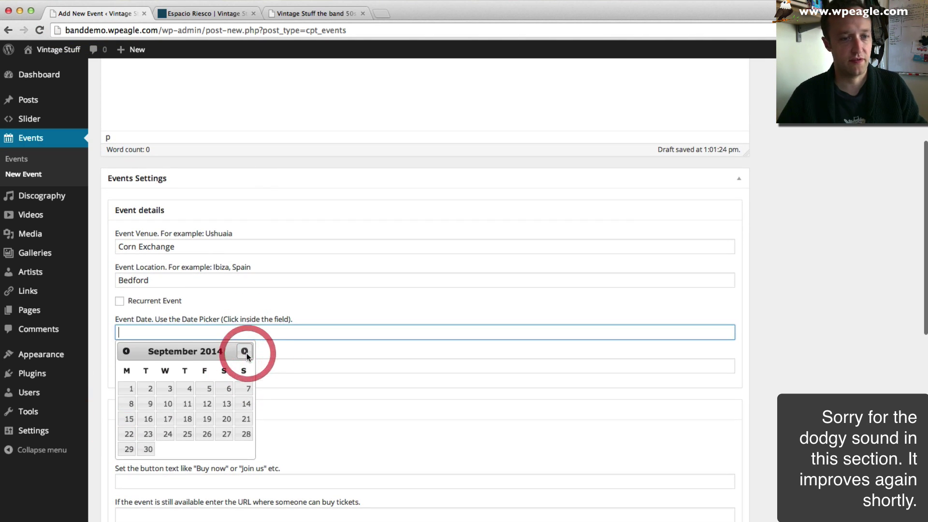
pyautogui.click(129, 388)
pyautogui.scroll(-2, 256, 328)
pyautogui.scroll(-1, 255, 328)
pyautogui.click(216, 282)
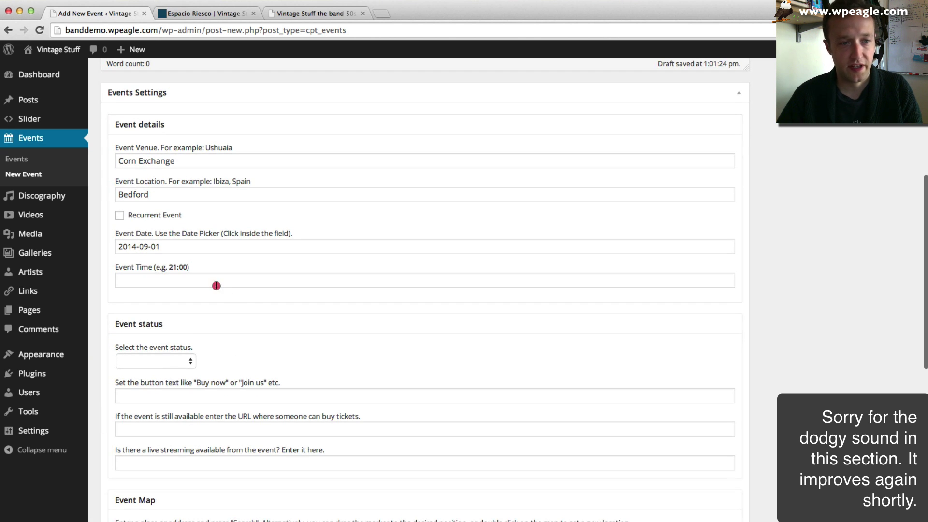
# - Set the event time to 21:00 and the status to Tickets Available
pyautogui.write('21:00')
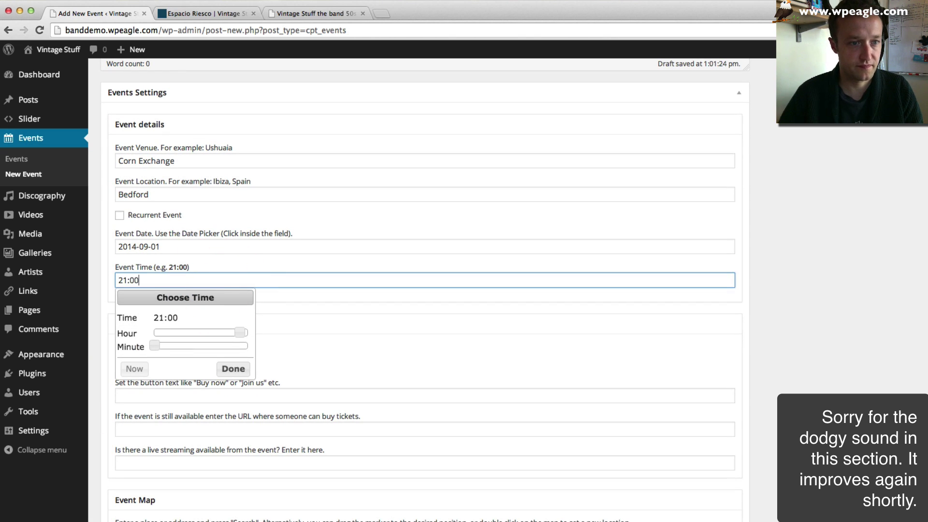
pyautogui.press('Tab')
pyautogui.scroll(-3, 274, 294)
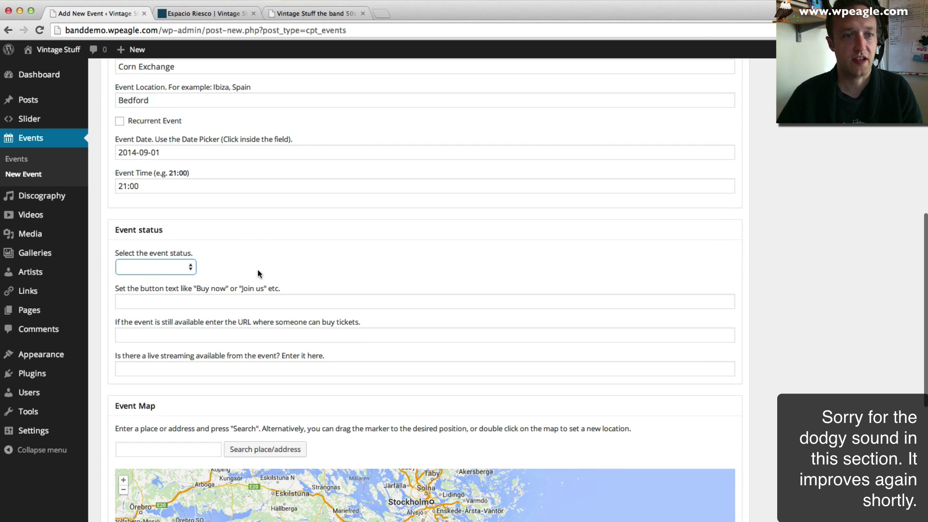
pyautogui.click(179, 266)
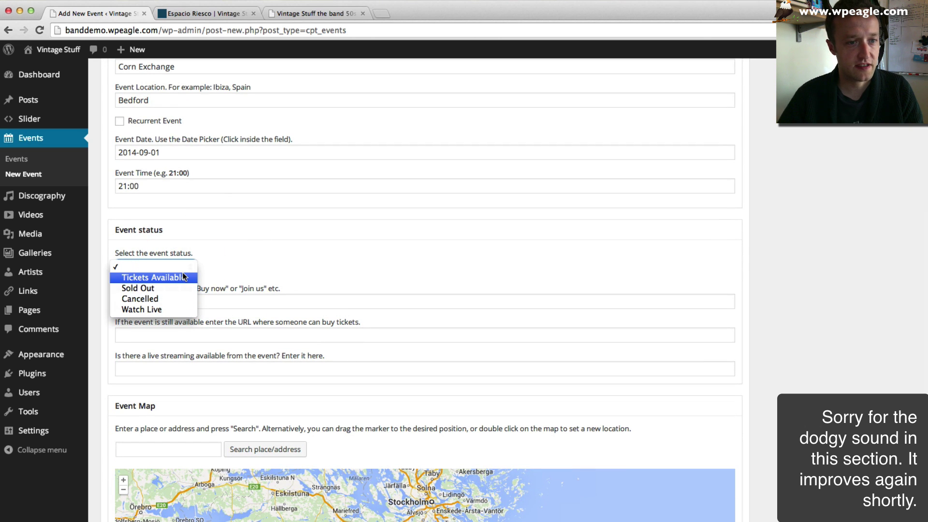
pyautogui.click(182, 273)
# - Set the ticket button text to 'Book Tickets', replacing 'Join us'
pyautogui.scroll(-2, 210, 265)
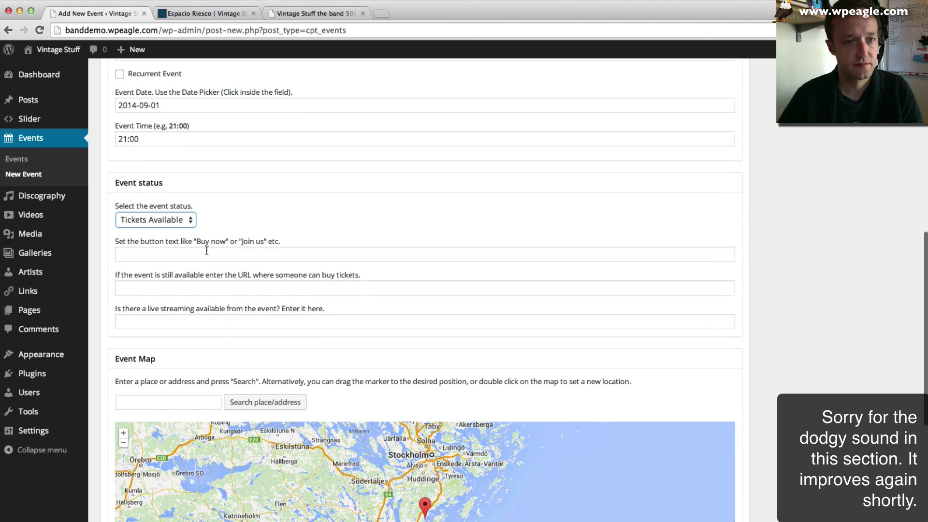
pyautogui.click(202, 254)
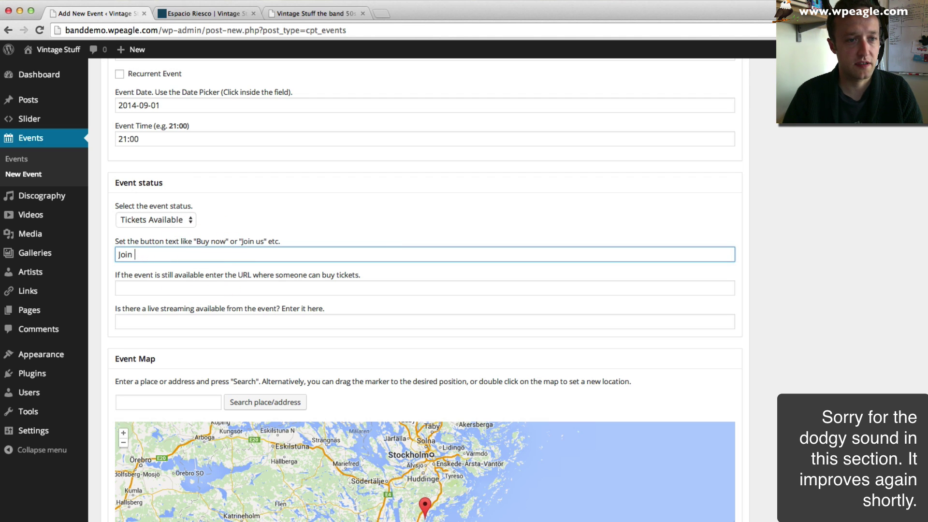
pyautogui.write('Join us')
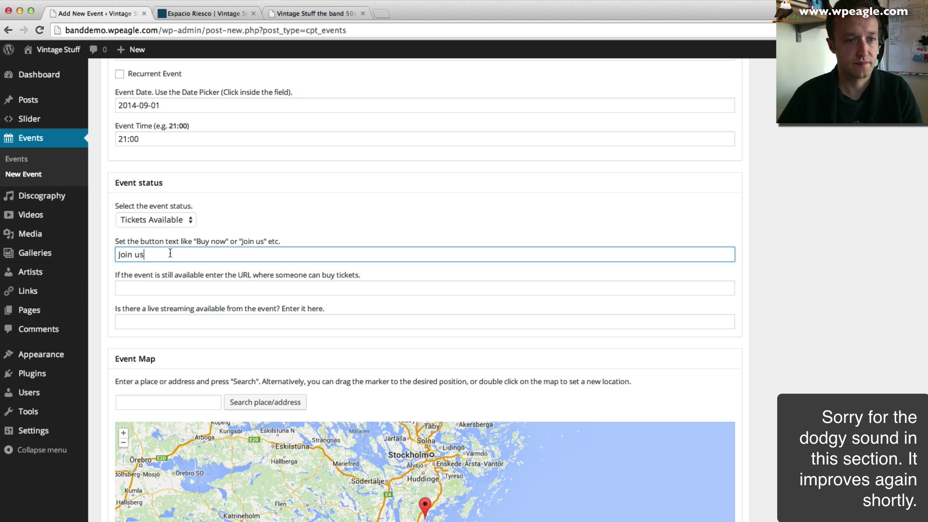
pyautogui.press('super+a')
pyautogui.write('Book Ticket')
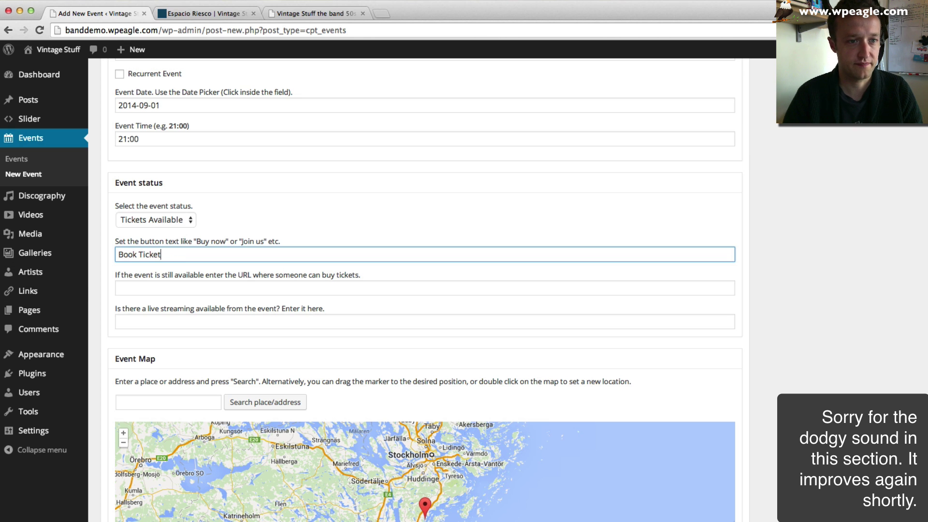
pyautogui.write('s')
pyautogui.click(172, 290)
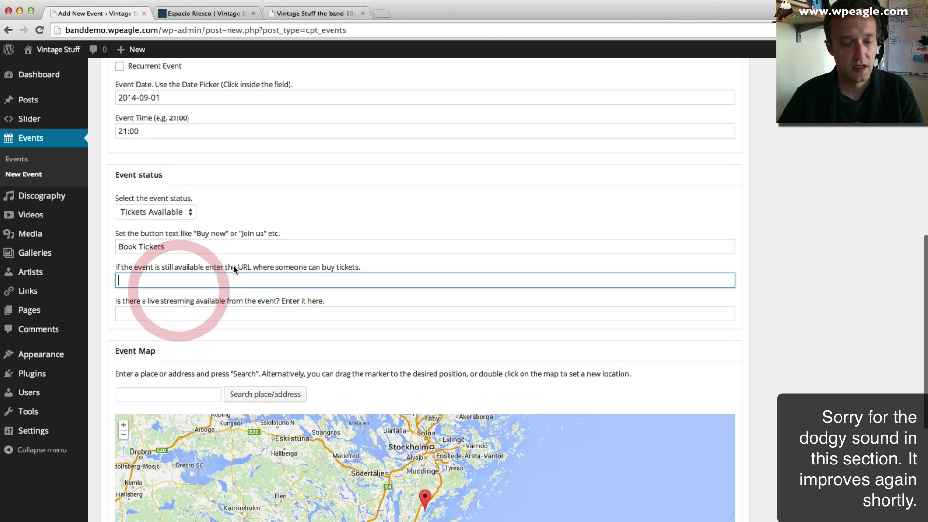
pyautogui.scroll(-1, 233, 265)
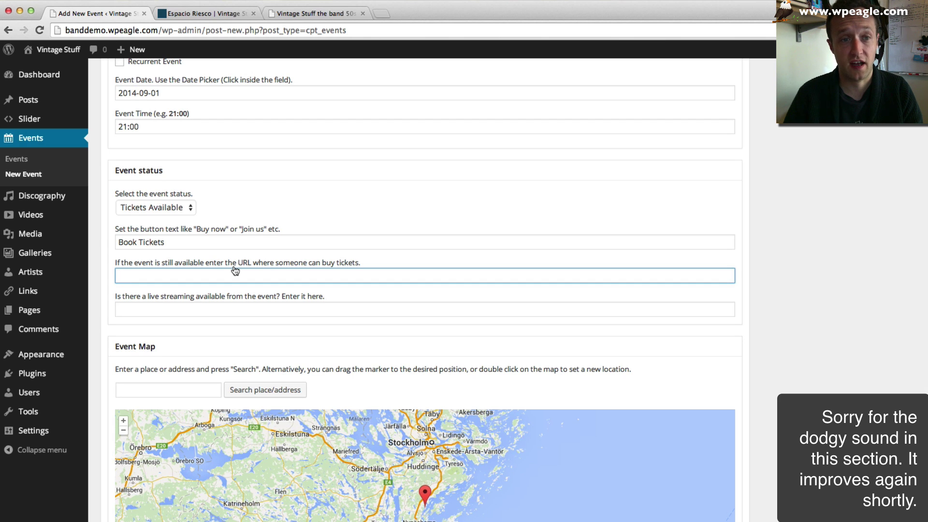
pyautogui.scroll(-1, 235, 270)
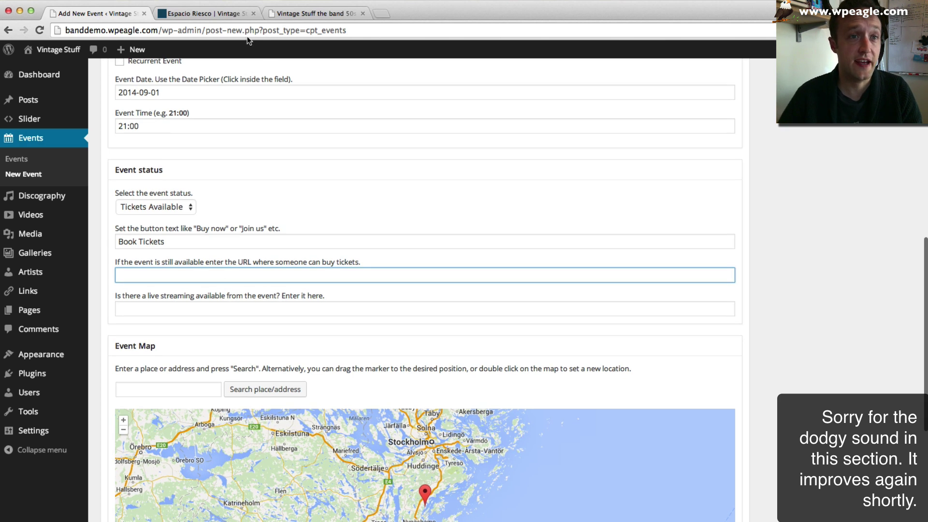
pyautogui.write('/')
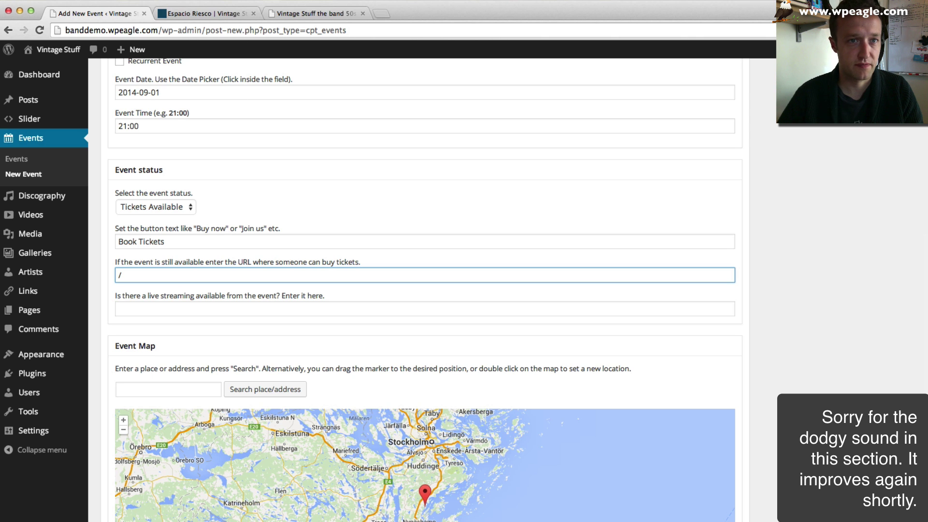
pyautogui.click(198, 13)
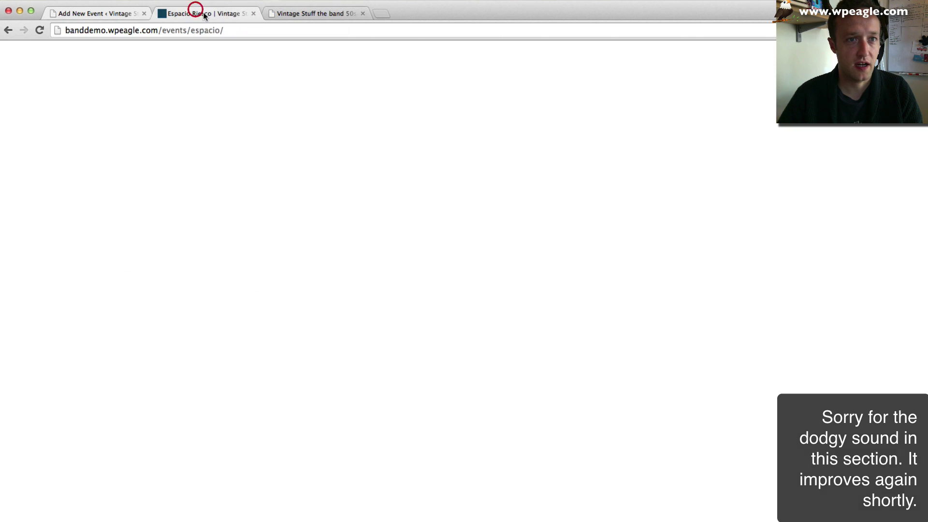
pyautogui.rightClick(713, 96)
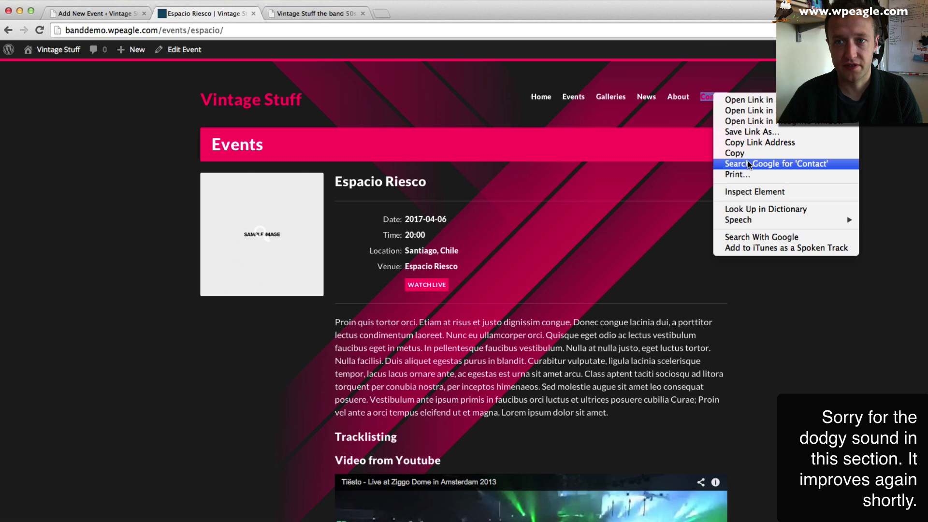
pyautogui.click(761, 143)
pyautogui.click(92, 13)
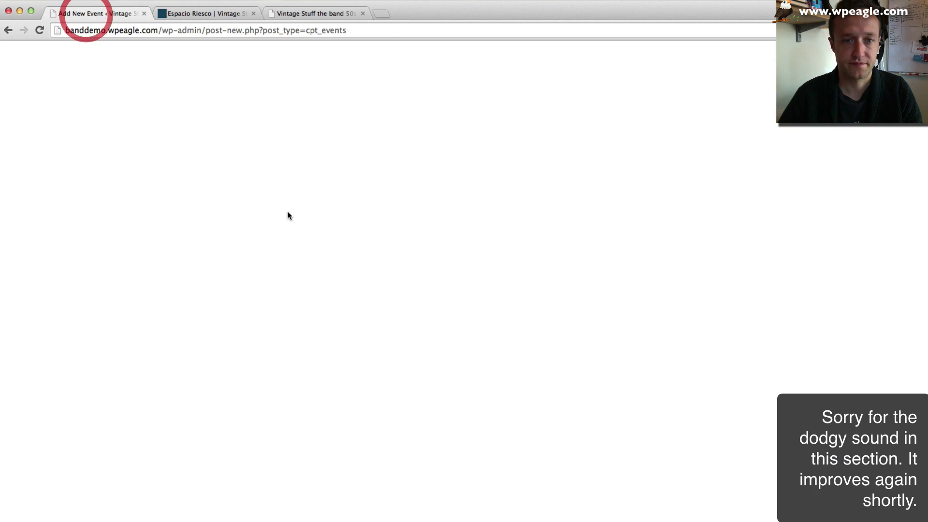
pyautogui.press('super+v')
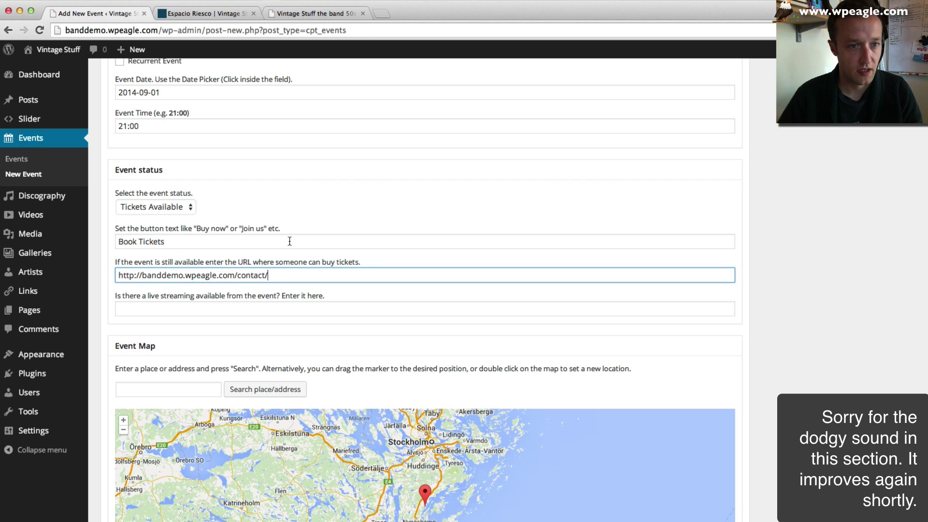
pyautogui.scroll(-2, 102, 319)
pyautogui.scroll(-6, 270, 272)
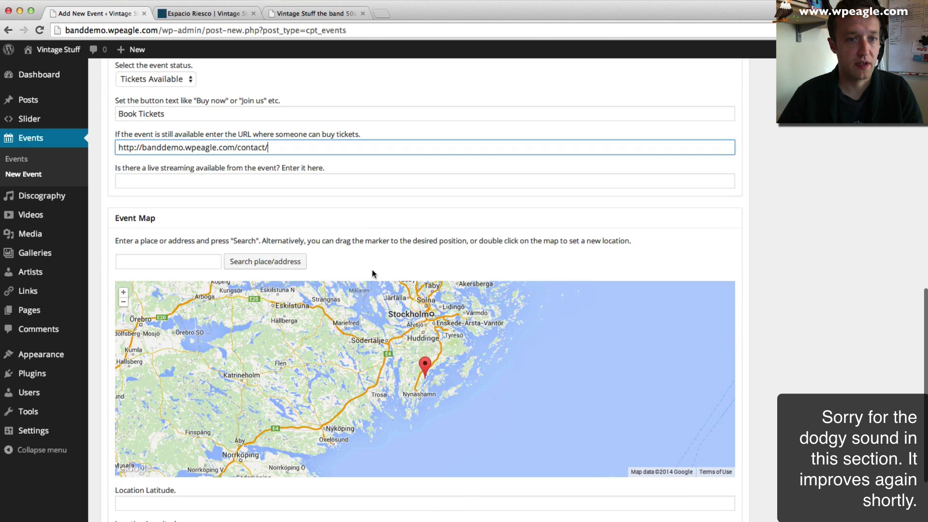
# - Search the map for 'corn exchange bedford' and update it to latitude 52.135891, longitude -0.4670909000000165
pyautogui.click(183, 259)
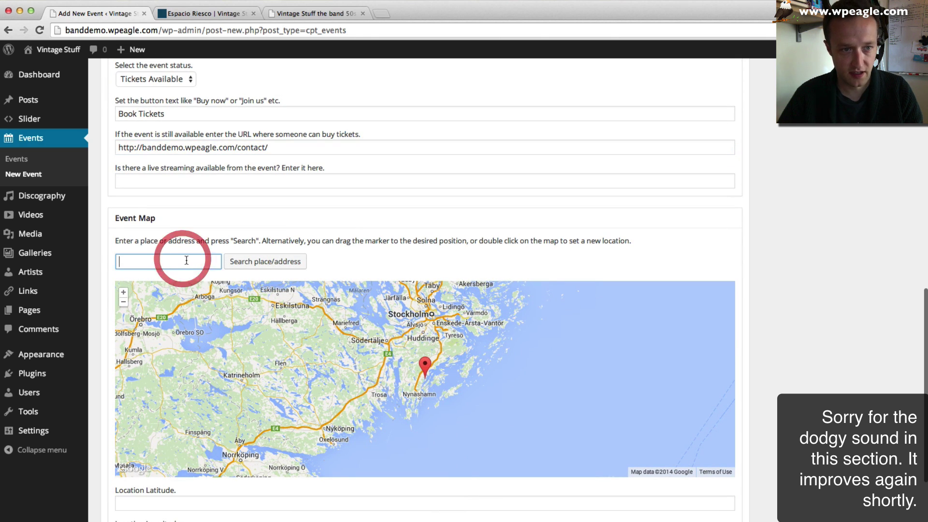
pyautogui.write('corn exc')
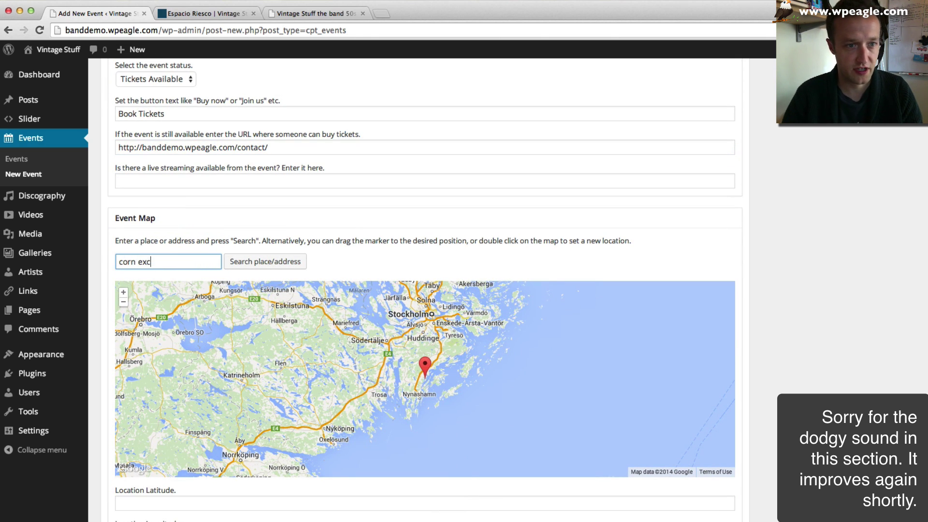
pyautogui.write('hange bedford')
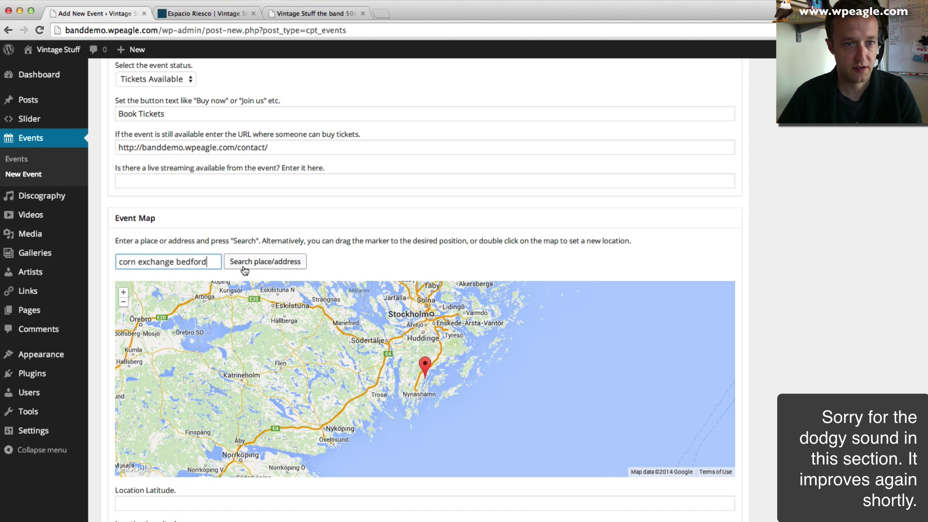
pyautogui.click(265, 261)
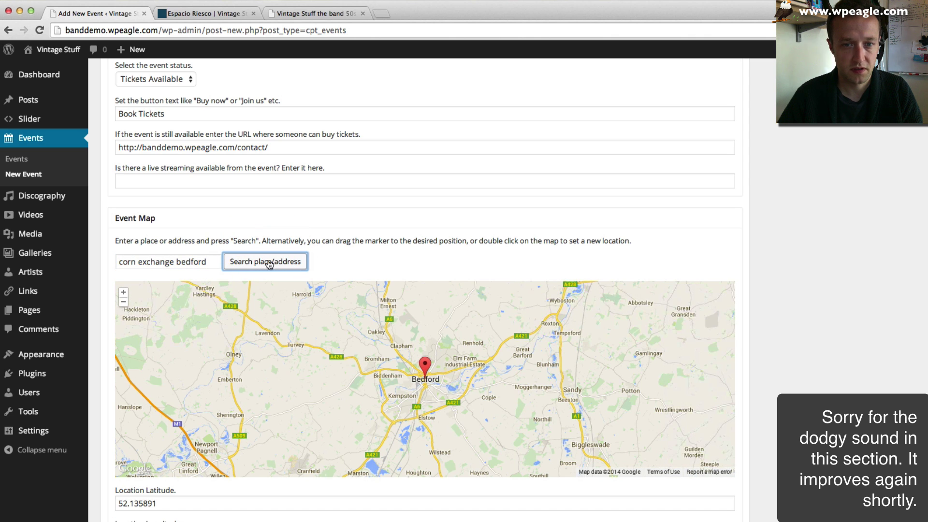
pyautogui.scroll(-3, 105, 276)
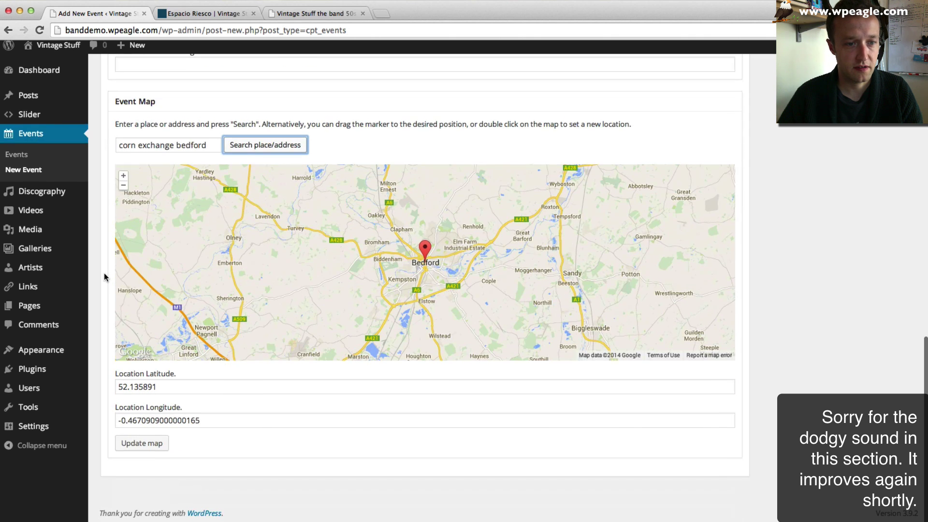
pyautogui.click(141, 447)
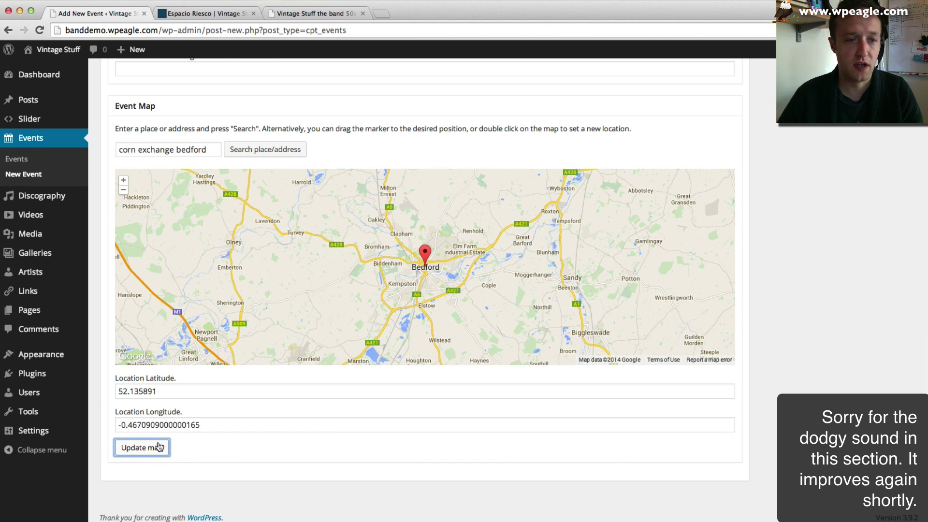
pyautogui.scroll(10, 787, 293)
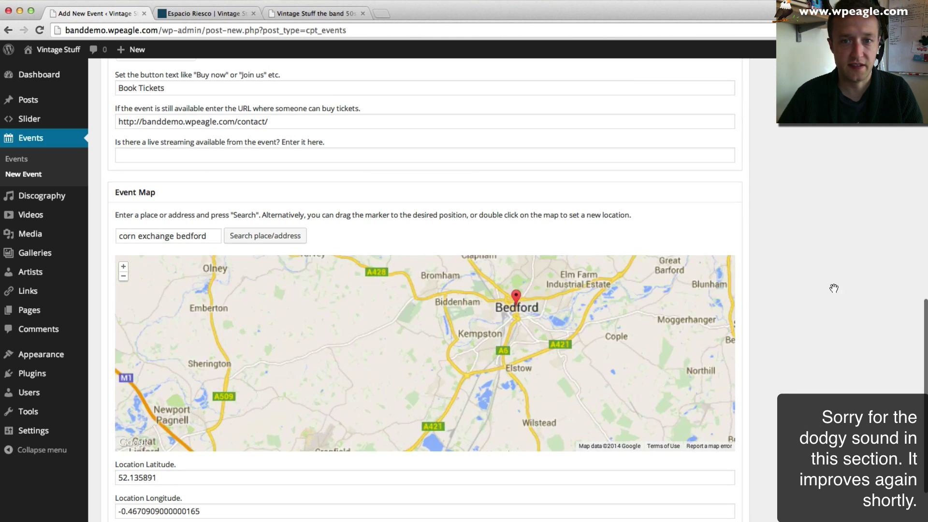
pyautogui.scroll(6, 786, 294)
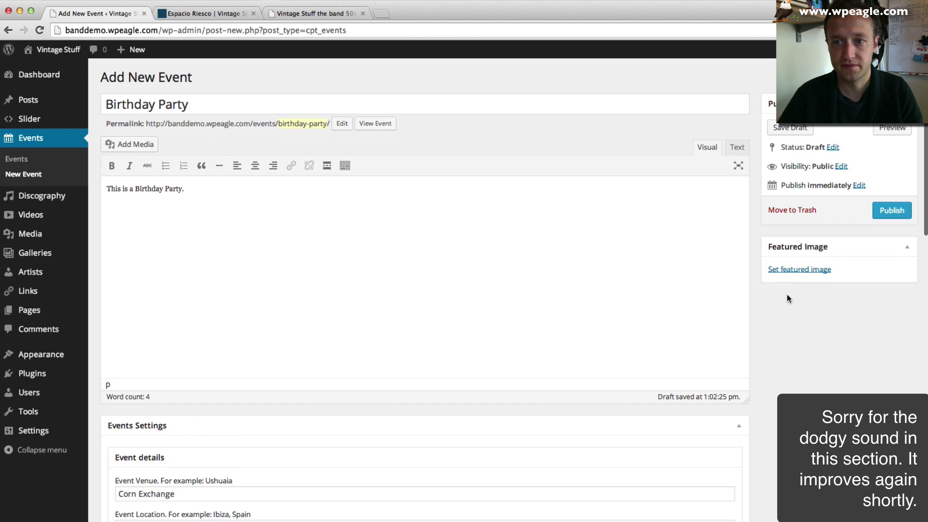
# - Upload Rick Singing 2.jpg and set it as the event's featured image
pyautogui.click(789, 265)
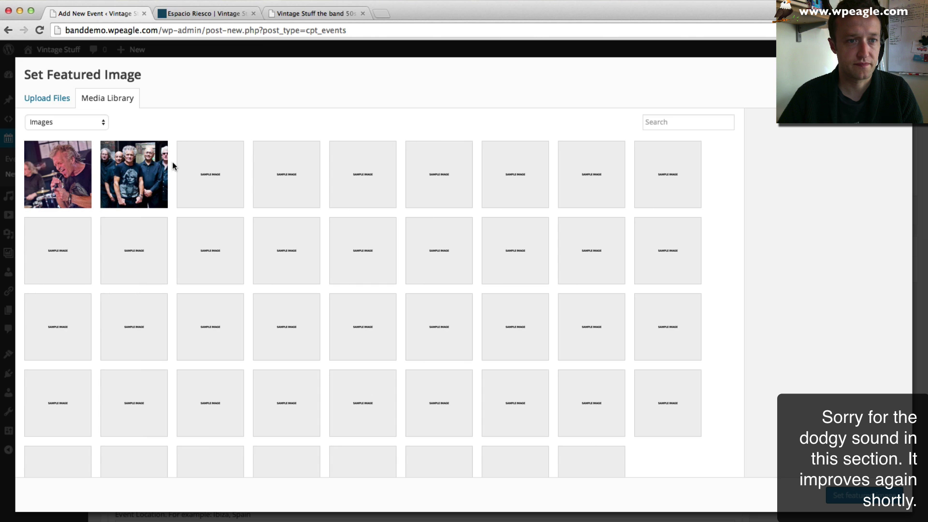
pyautogui.scroll(-1, 201, 199)
pyautogui.scroll(1, 199, 199)
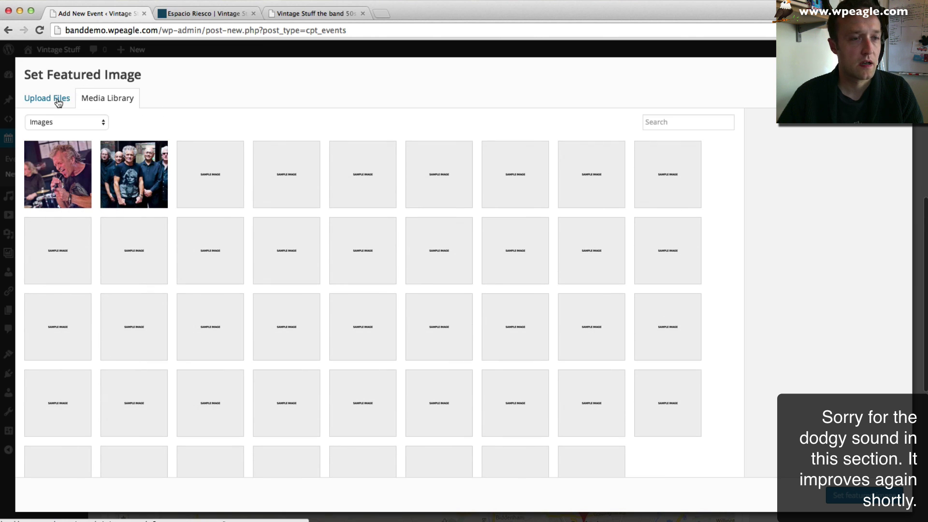
pyautogui.click(58, 102)
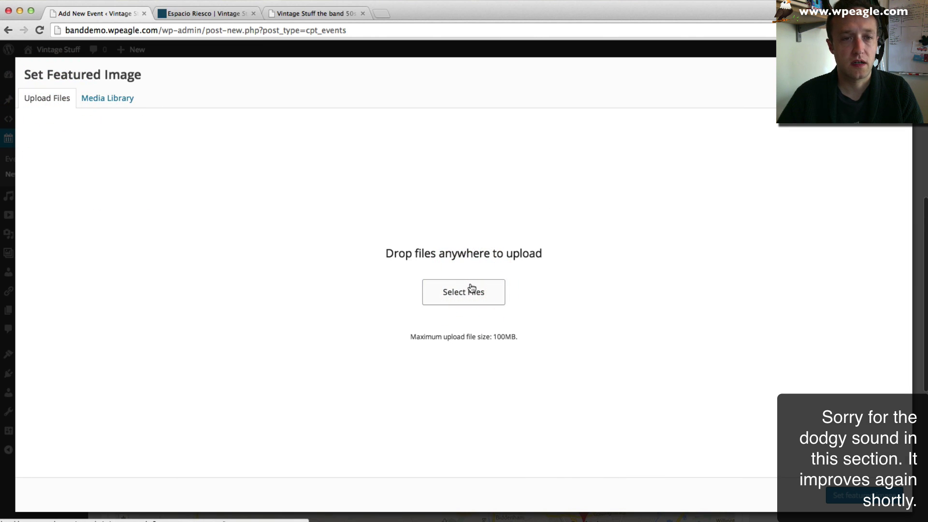
pyautogui.click(471, 288)
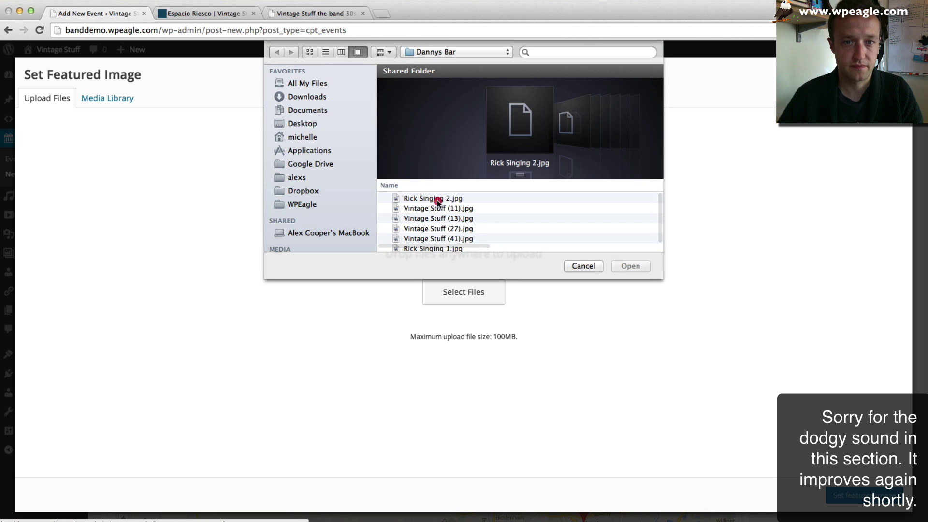
pyautogui.click(438, 199)
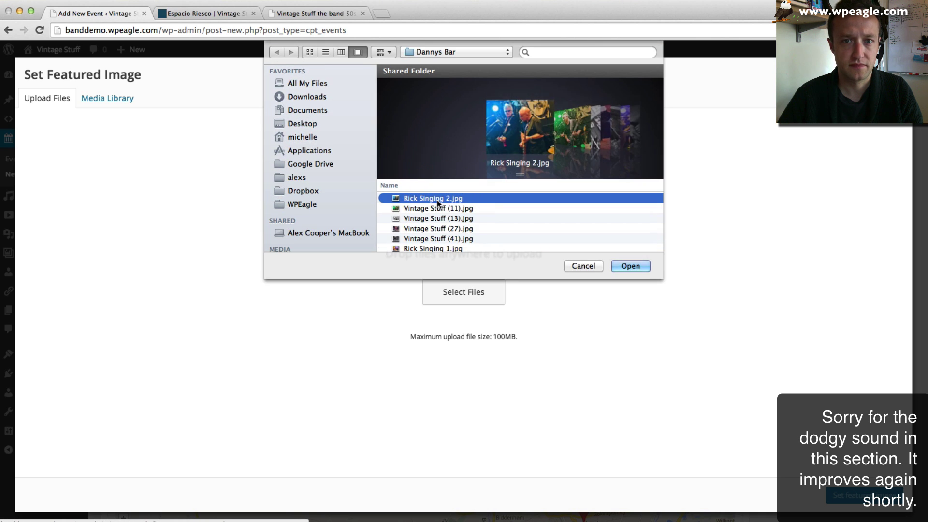
pyautogui.click(630, 264)
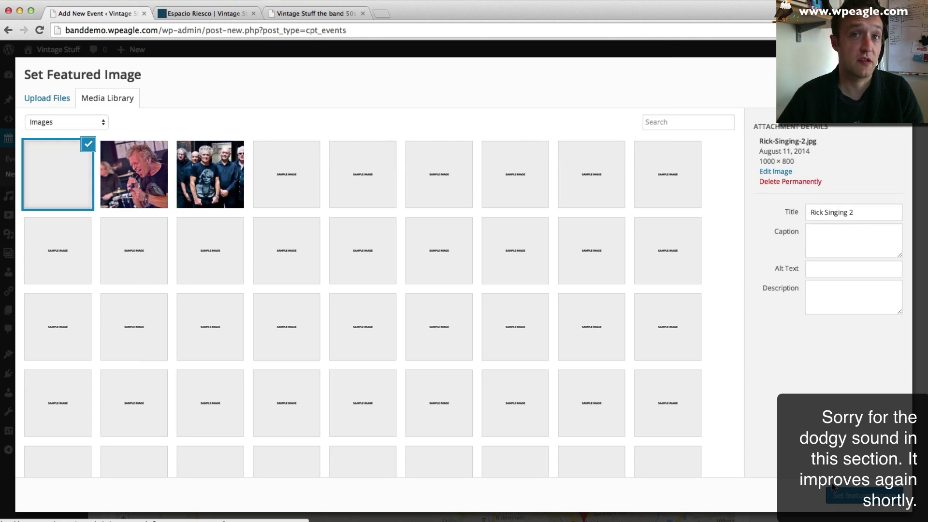
pyautogui.click(843, 493)
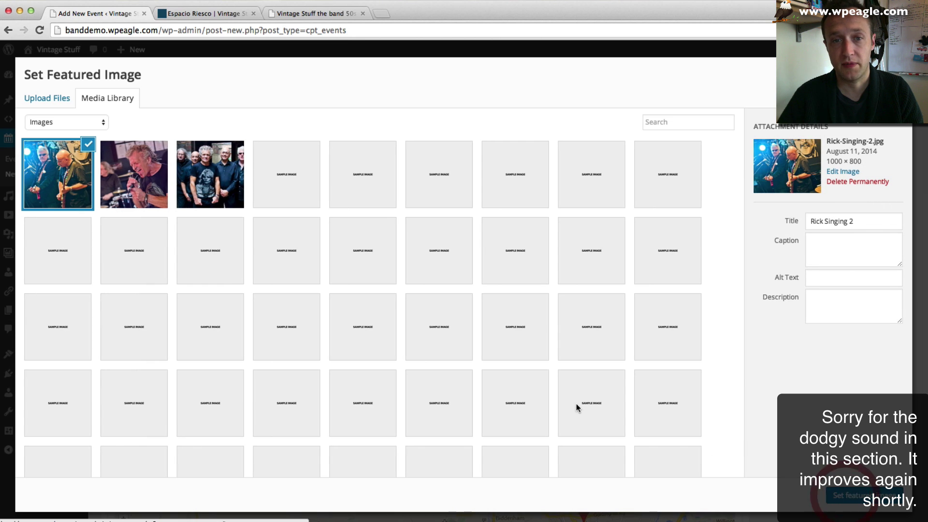
# - Publish the Birthday Party event and open the band site's home page
pyautogui.click(908, 218)
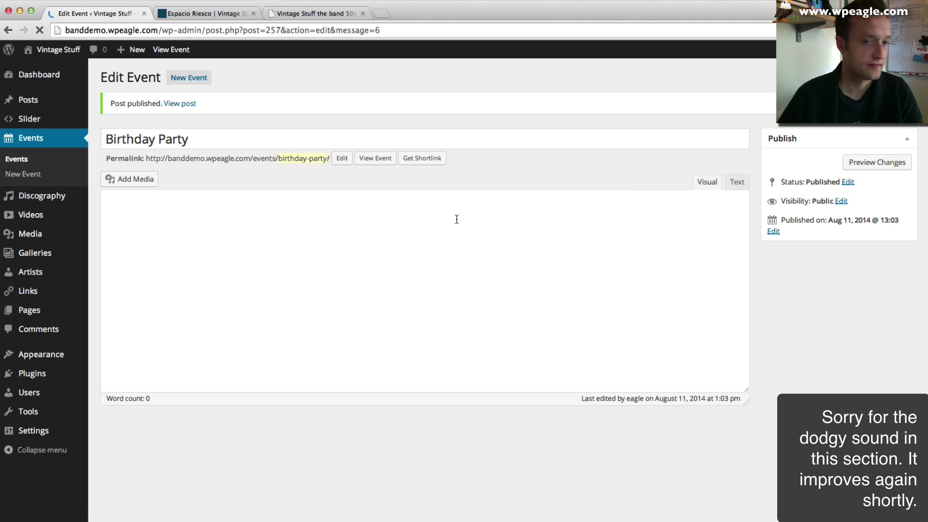
pyautogui.click(206, 13)
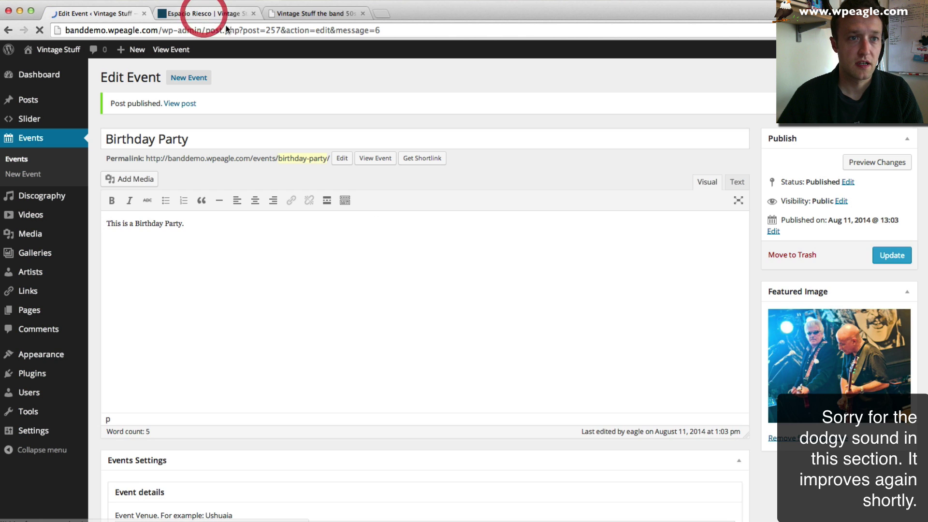
pyautogui.click(234, 100)
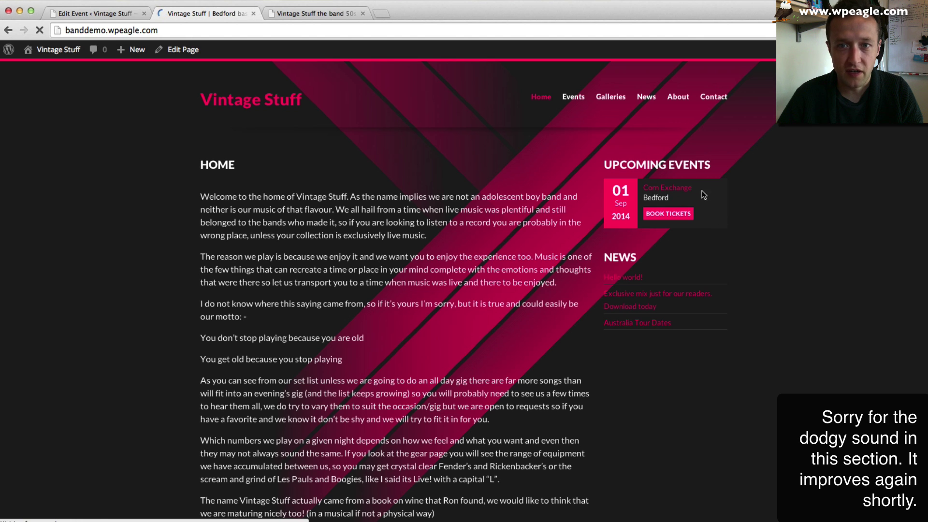
# - Check the live Corn Exchange Birthday Party event page, then return to its editor
pyautogui.click(665, 191)
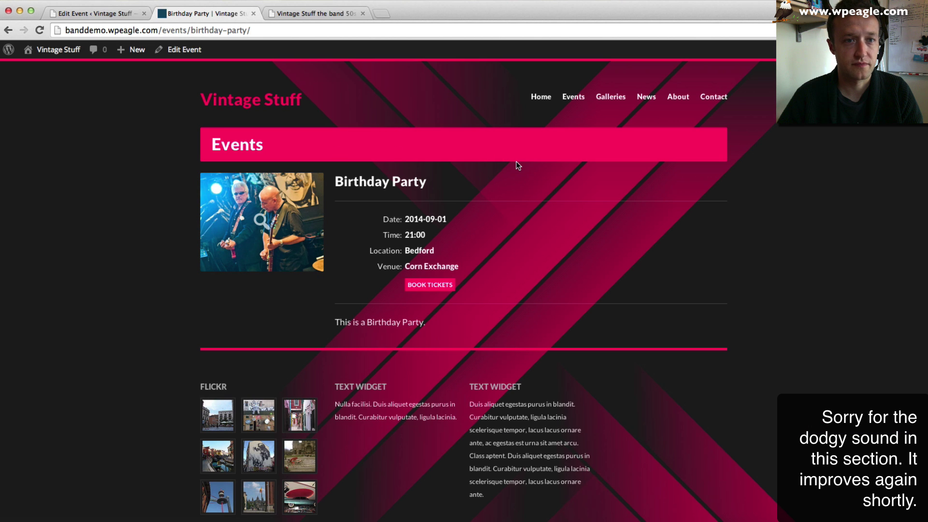
pyautogui.scroll(-2, 516, 162)
pyautogui.scroll(2, 517, 164)
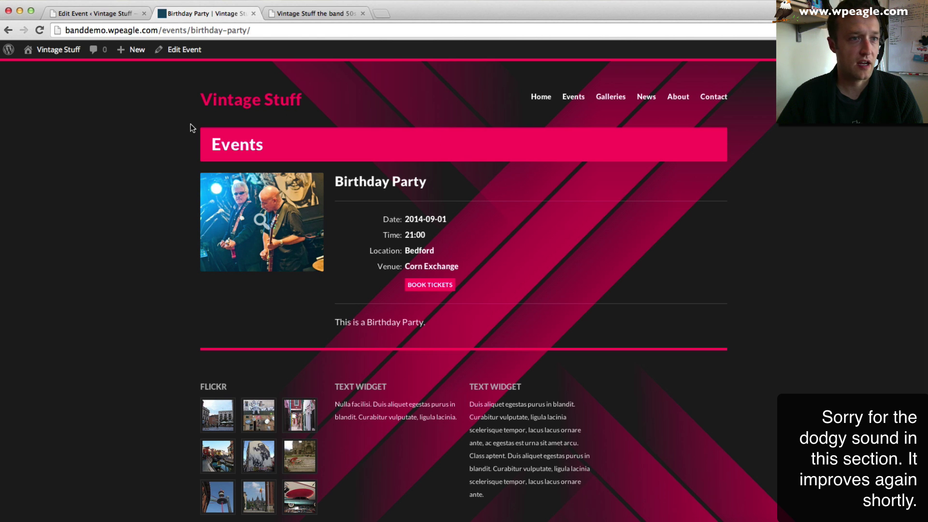
pyautogui.click(114, 18)
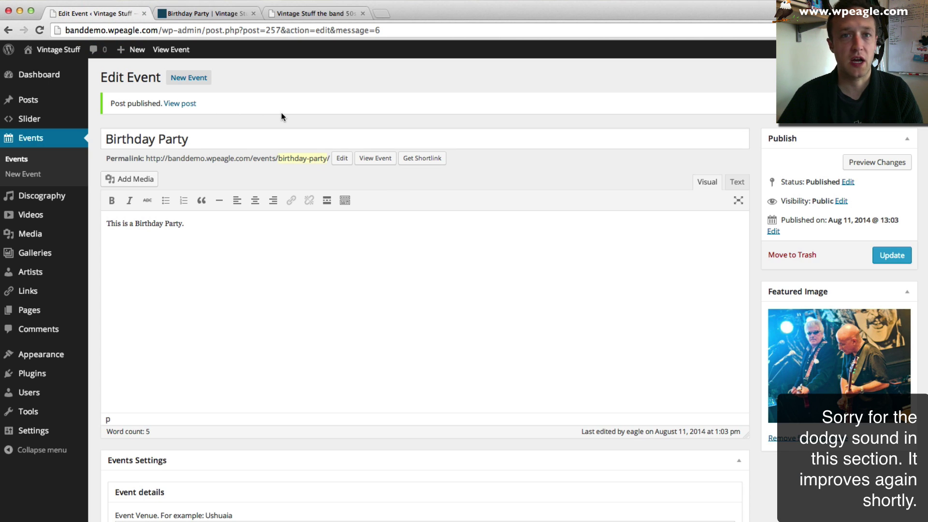
# - Start a new event and look up the next gig's details on the old band site
pyautogui.click(189, 83)
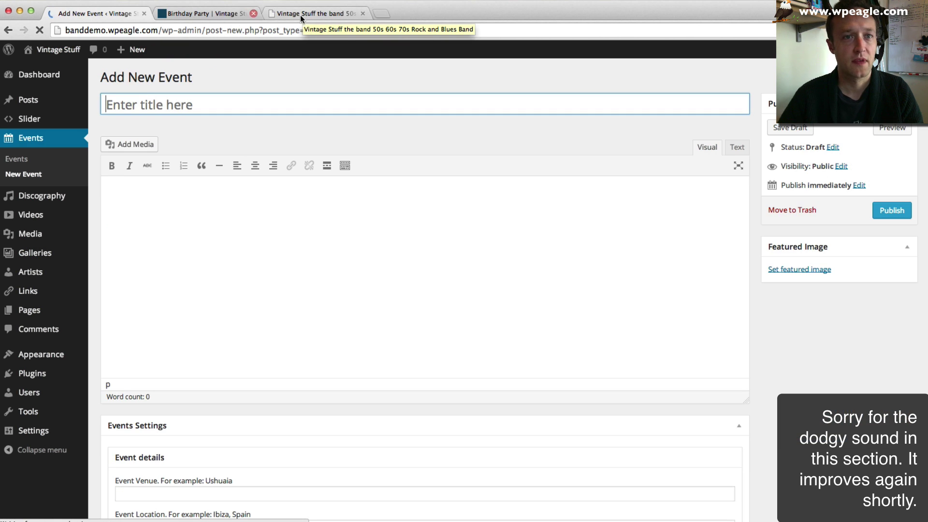
pyautogui.click(300, 14)
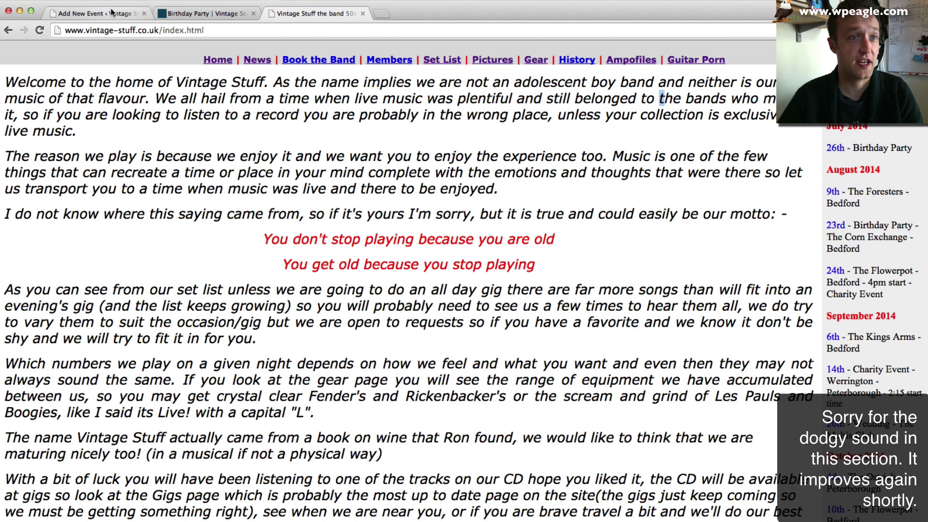
pyautogui.click(101, 13)
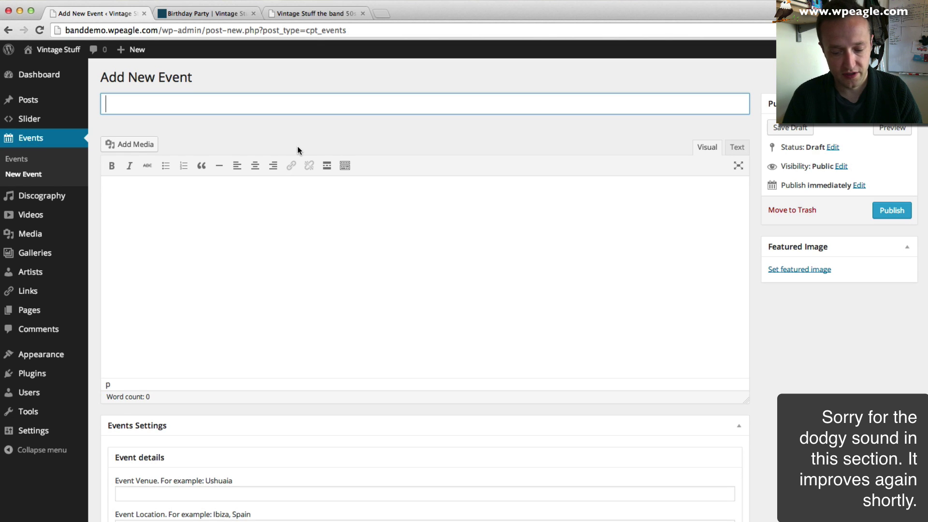
# - Title the event 'Pub Gig', fixing typos along the way
pyautogui.press('BackSpace')
pyautogui.write('G')
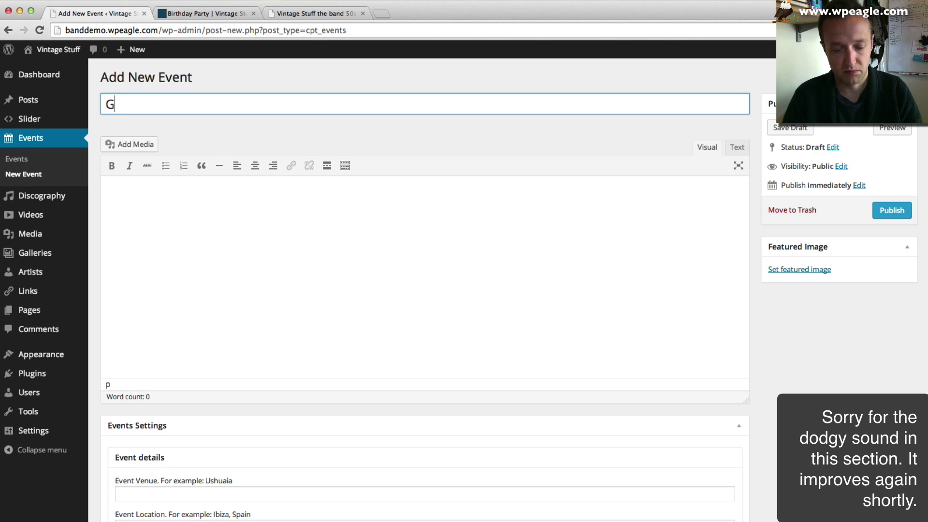
pyautogui.write('Pub')
pyautogui.press('BackSpace')
pyautogui.press('BackSpace')
pyautogui.press('BackSpace')
pyautogui.press('BackSpace')
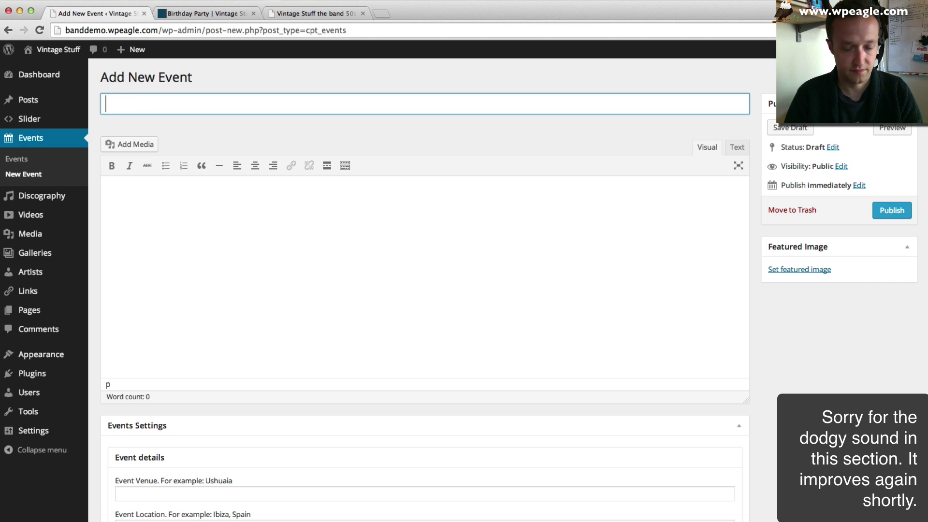
pyautogui.write('Pugb G')
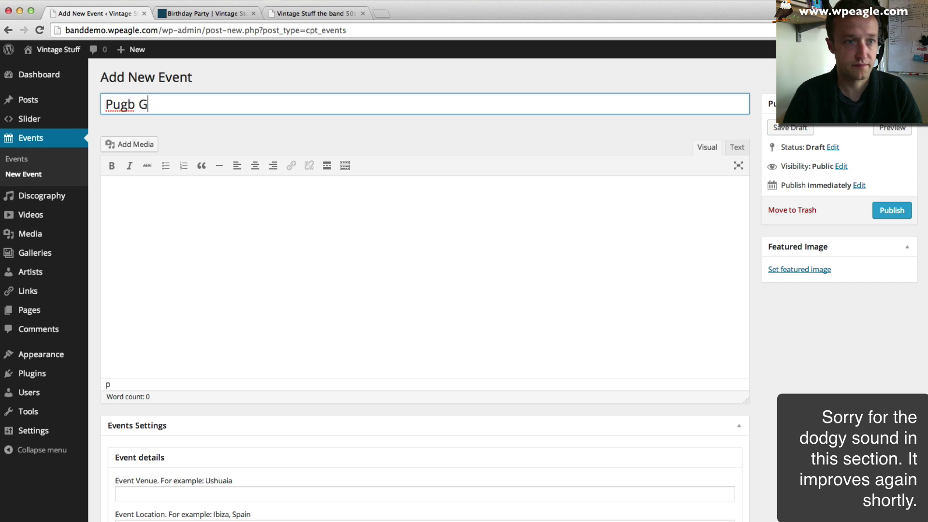
pyautogui.press('BackSpace')
pyautogui.press('BackSpace')
pyautogui.press('BackSpace')
pyautogui.press('BackSpace')
pyautogui.write('b Gig')
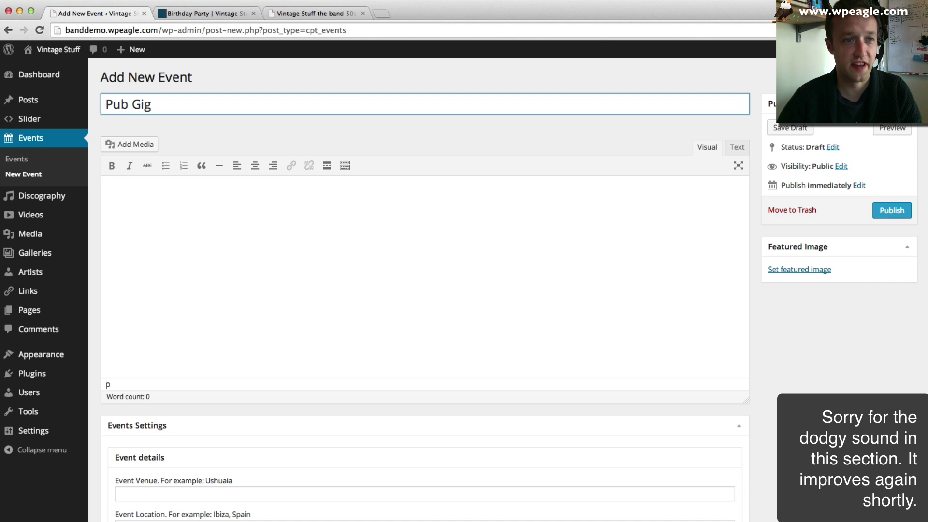
pyautogui.click(279, 248)
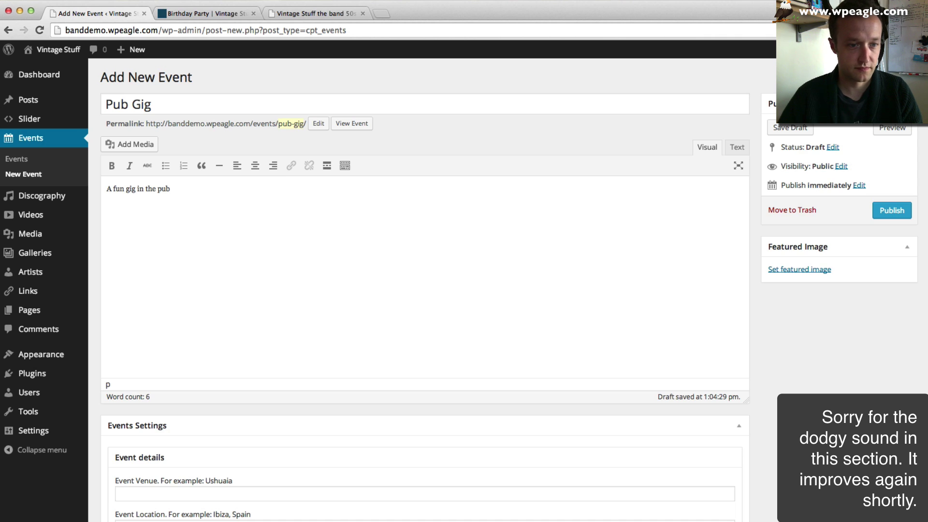
# - Copy the venue name The Foresters from the old site into Event Venue
pyautogui.scroll(-5, 272, 285)
pyautogui.click(226, 384)
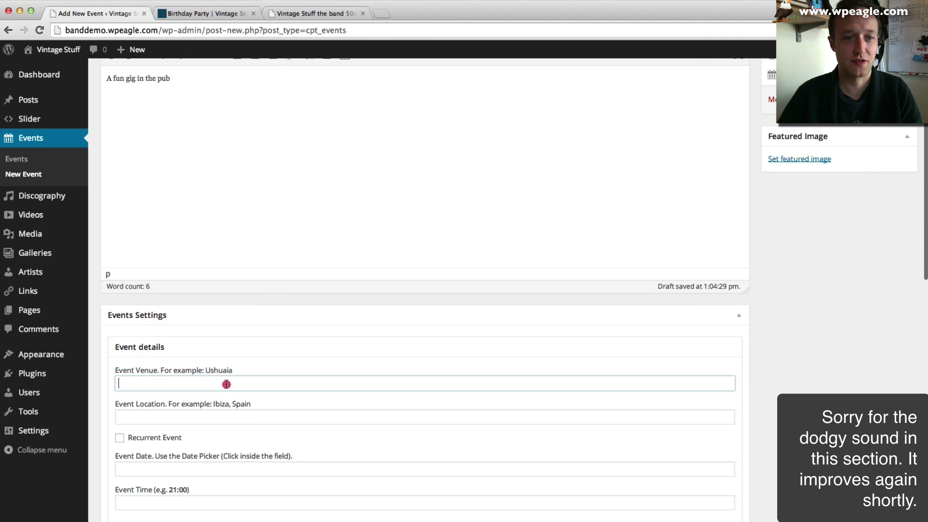
pyautogui.scroll(-2, 258, 366)
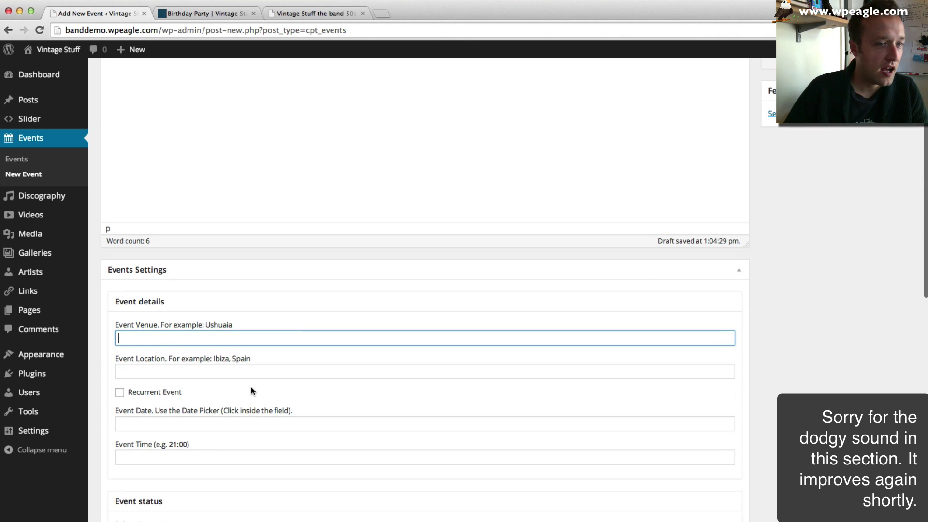
pyautogui.click(300, 14)
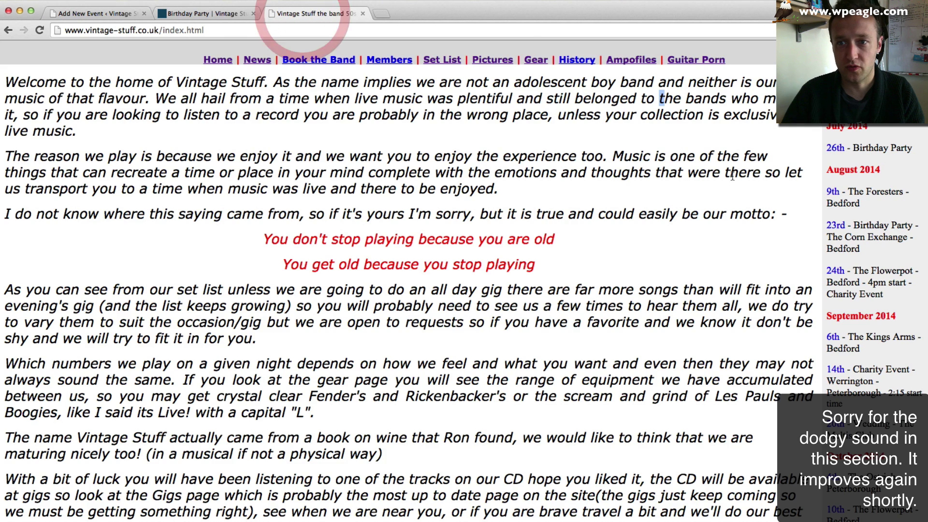
pyautogui.moveTo(903, 192); pyautogui.dragTo(848, 188)
pyautogui.press('super+c')
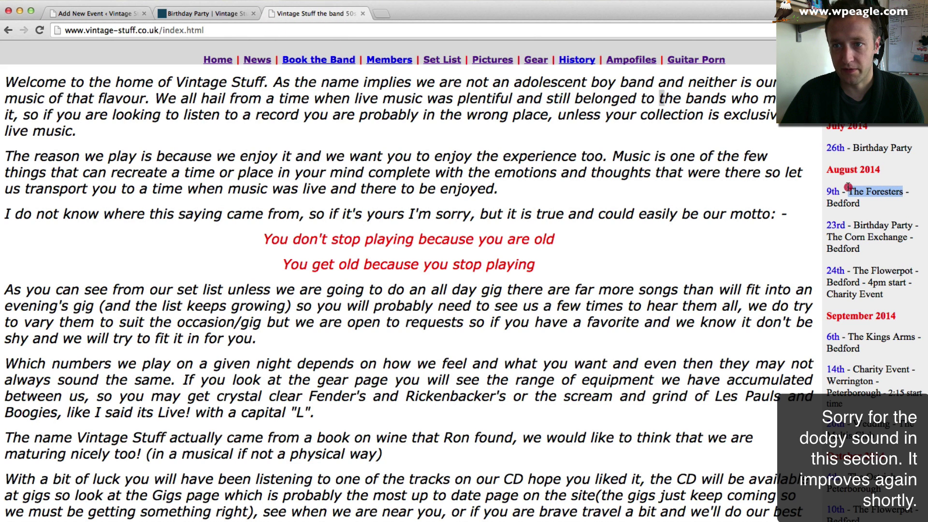
pyautogui.click(99, 14)
pyautogui.click(236, 337)
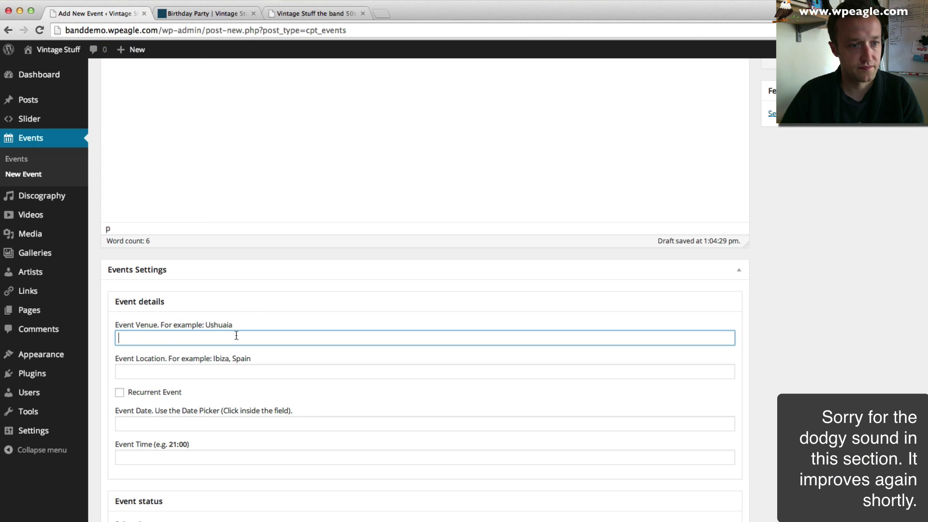
pyautogui.press('super+v')
# - Enter Bedford as the event location
pyautogui.click(216, 372)
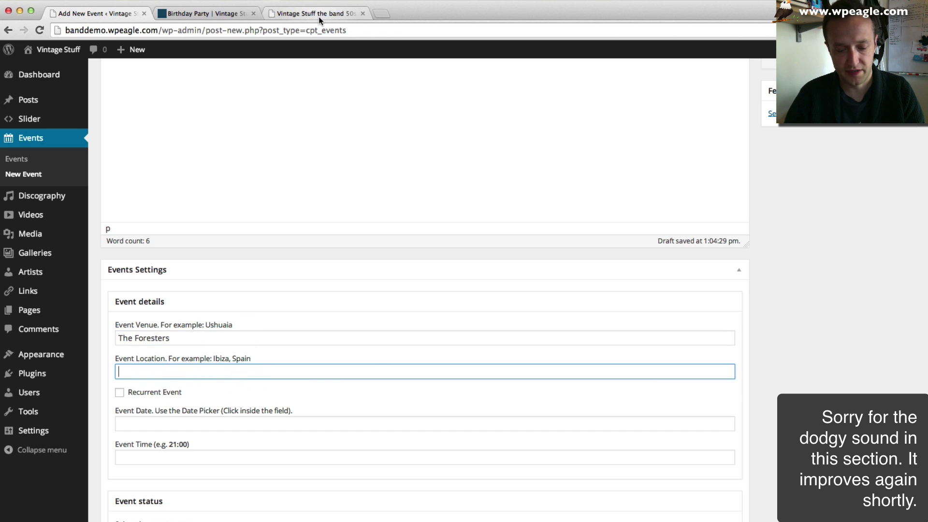
pyautogui.write('Vee')
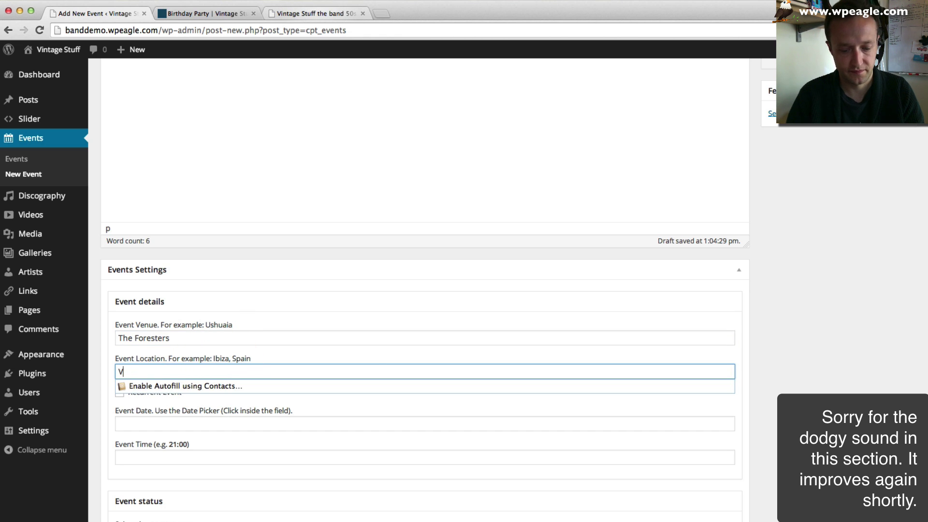
pyautogui.press('BackSpace')
pyautogui.write('Bedford')
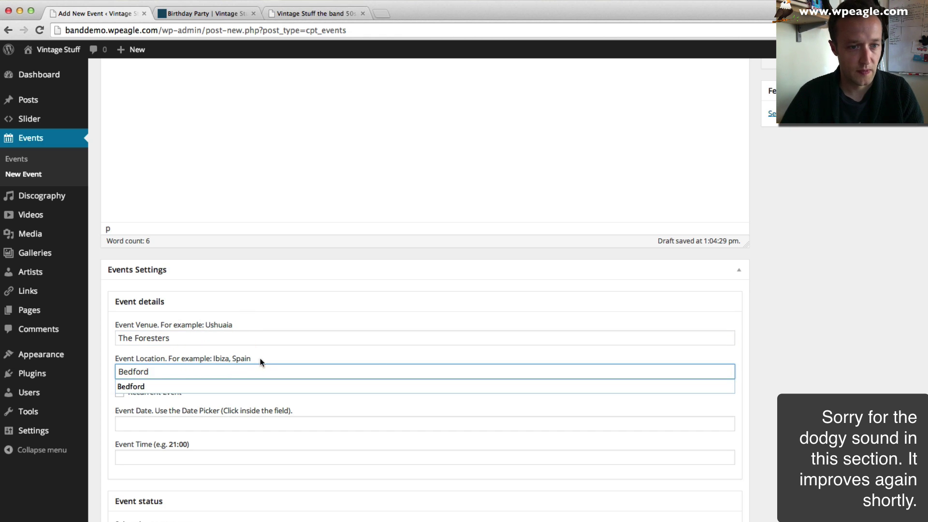
# - Set the date to 9 August 2014, time to 21:00 and status to Sold Out
pyautogui.click(234, 424)
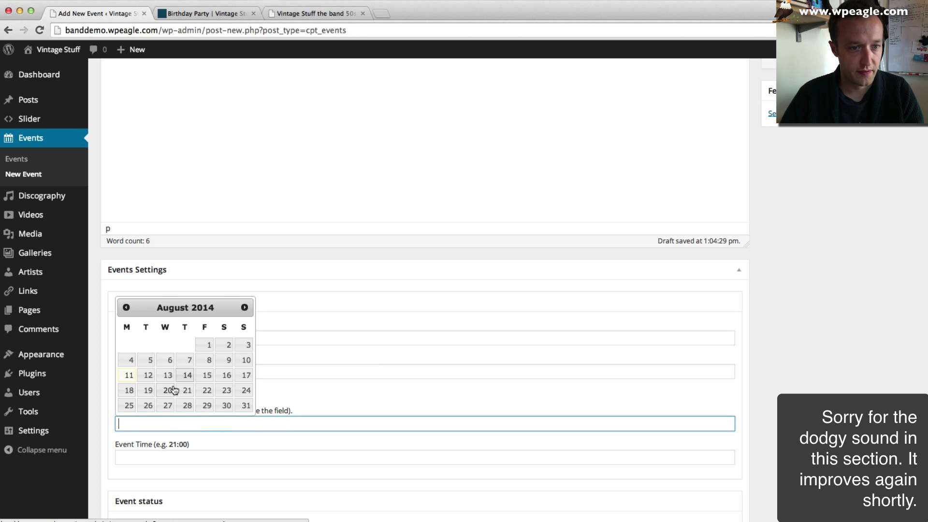
pyautogui.click(229, 360)
pyautogui.scroll(-3, 153, 406)
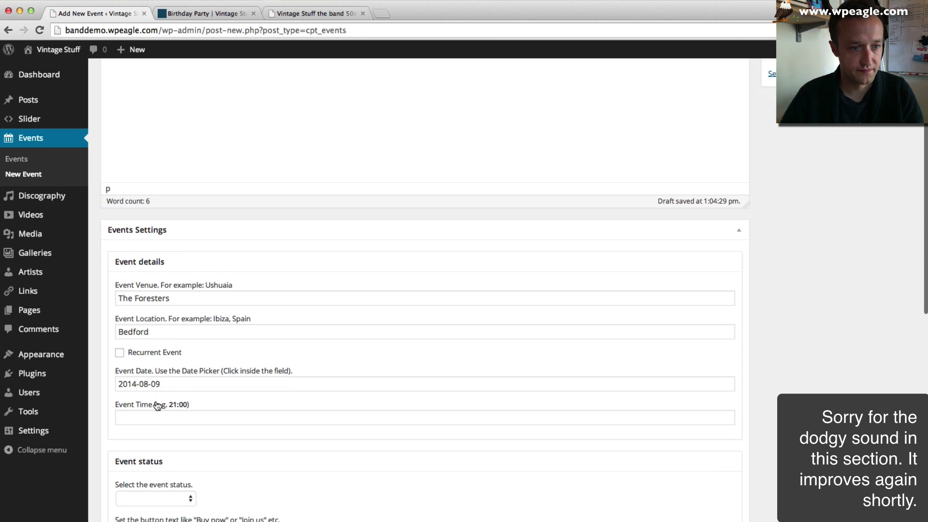
pyautogui.click(162, 407)
pyautogui.write('21:')
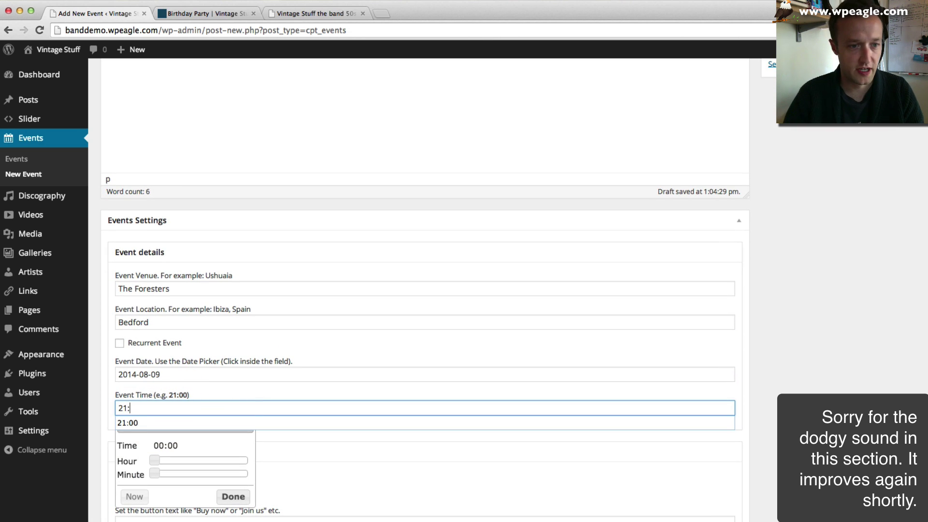
pyautogui.press('Down')
pyautogui.press('Tab')
pyautogui.scroll(-5, 180, 347)
pyautogui.click(177, 322)
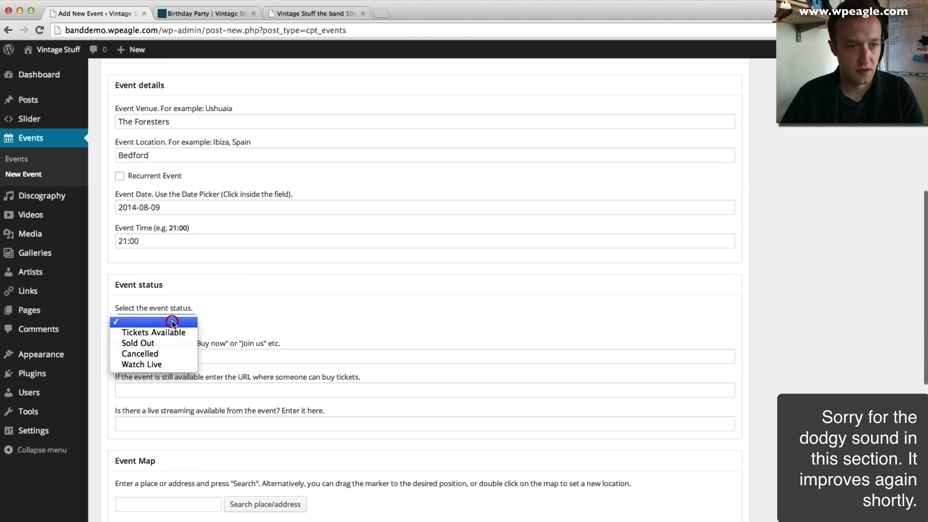
pyautogui.click(173, 346)
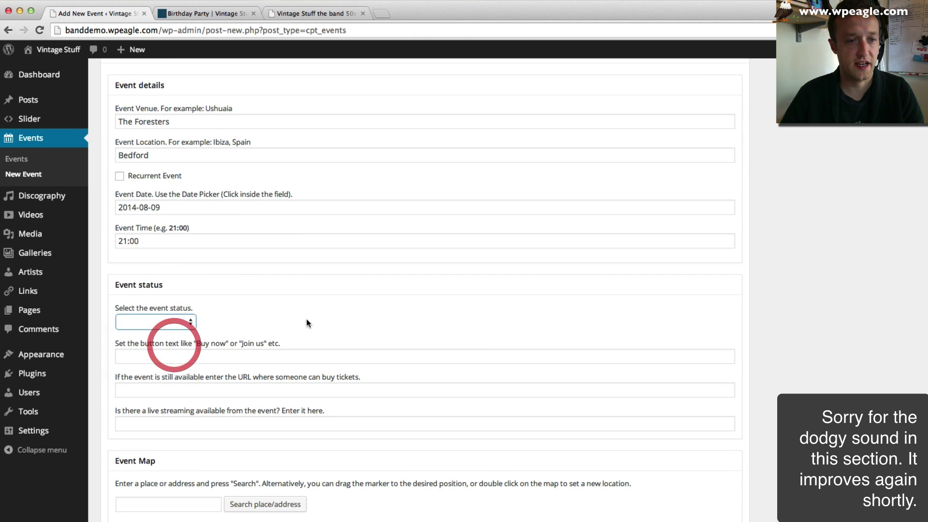
# - Search the event map for The Foresters
pyautogui.scroll(-3, 300, 319)
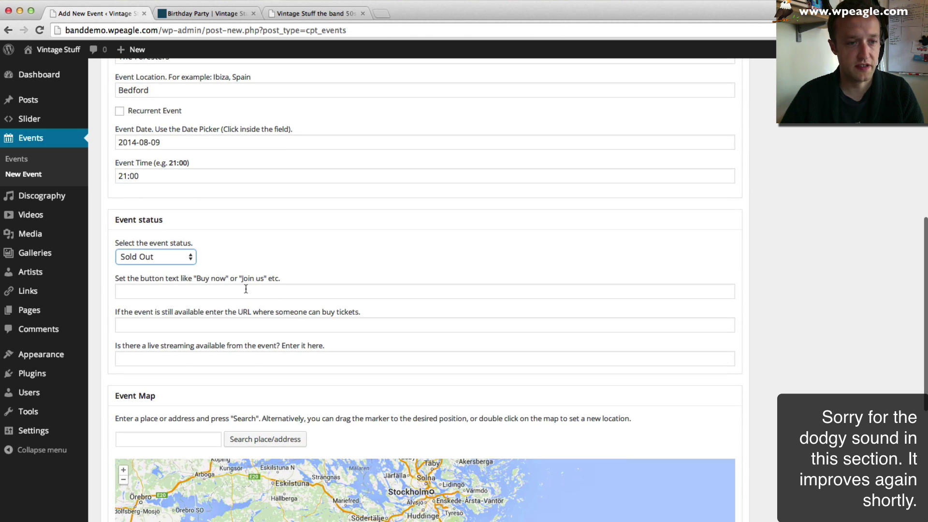
pyautogui.scroll(-3, 230, 294)
pyautogui.click(159, 379)
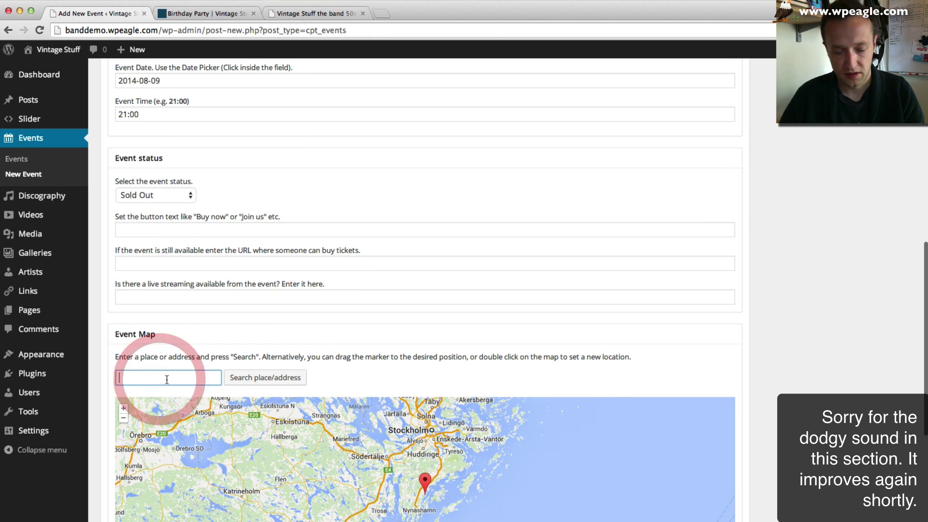
pyautogui.write('The Fore')
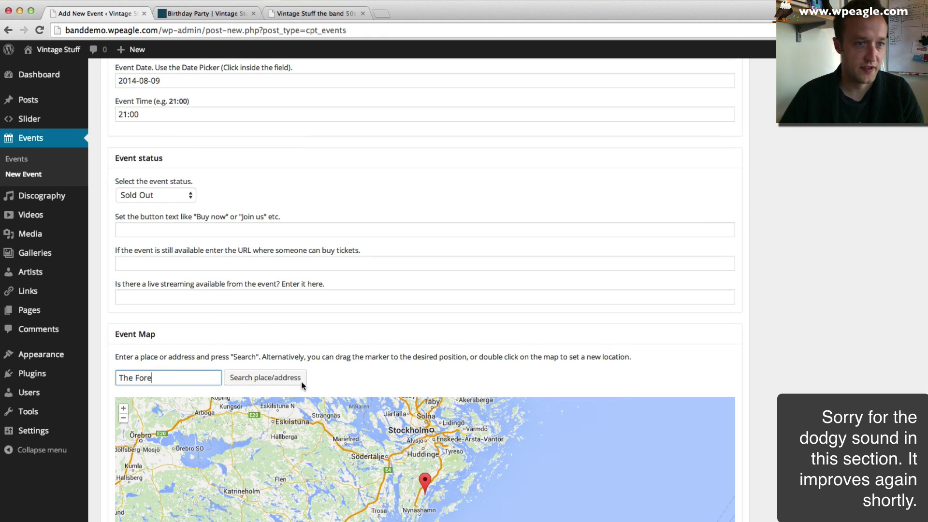
pyautogui.scroll(-2, 302, 385)
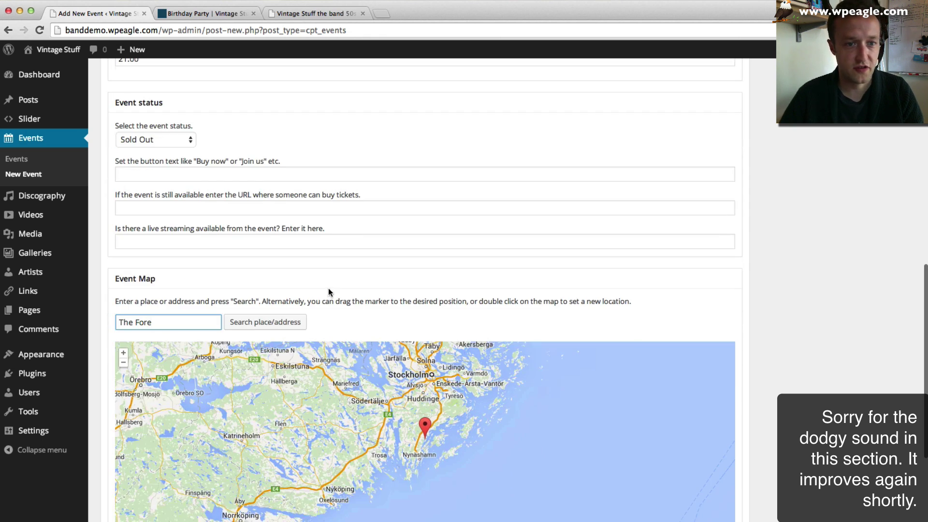
pyautogui.scroll(10, 328, 288)
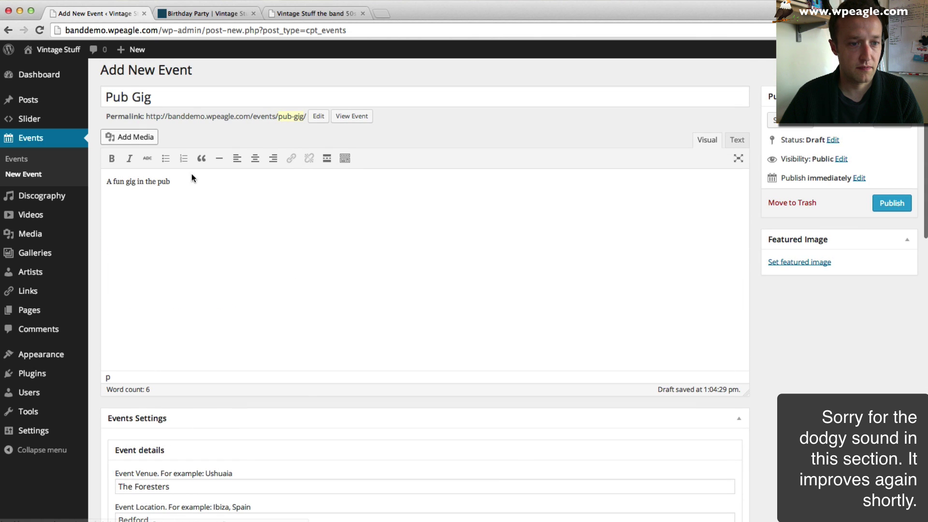
pyautogui.scroll(-10, 191, 173)
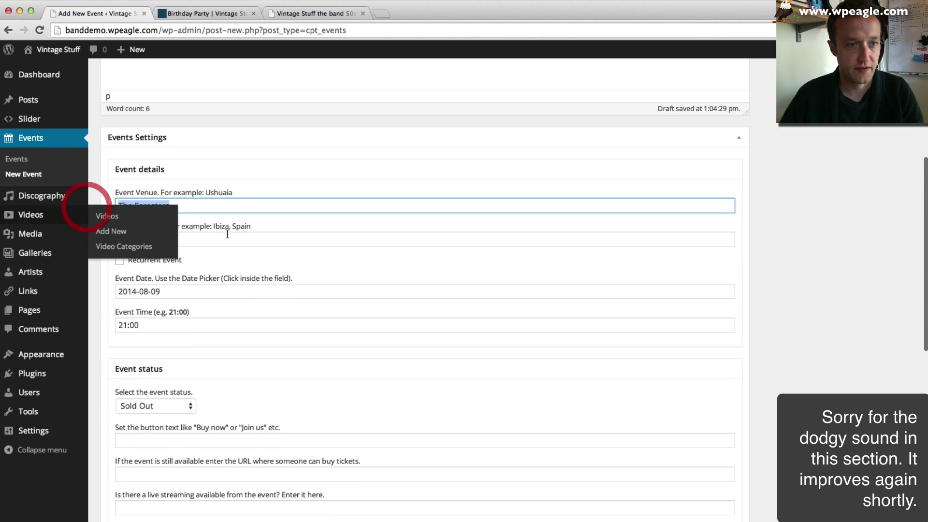
pyautogui.scroll(-9, 224, 265)
pyautogui.tripleClick(173, 341)
# - Locate The Foresters Bedford on the Pub Gig event map
pyautogui.write('The Foresters Bedford')
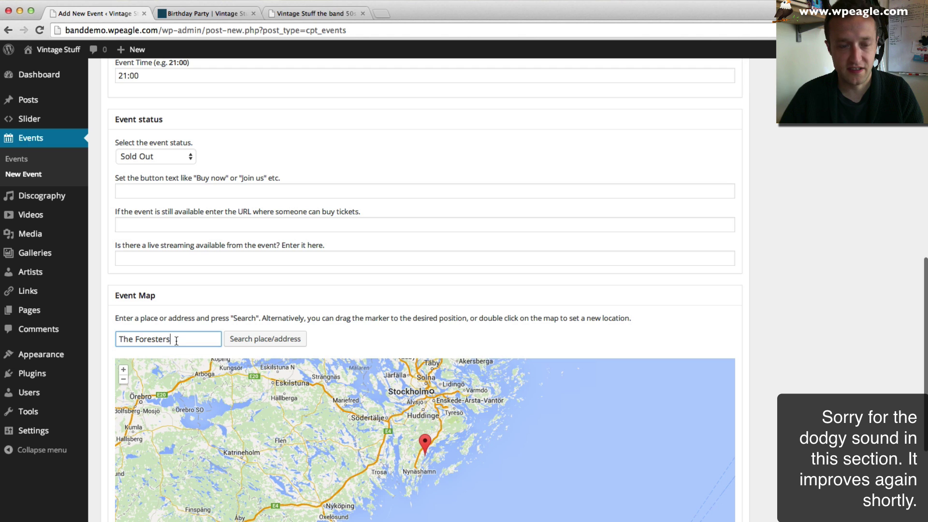
pyautogui.press('Return')
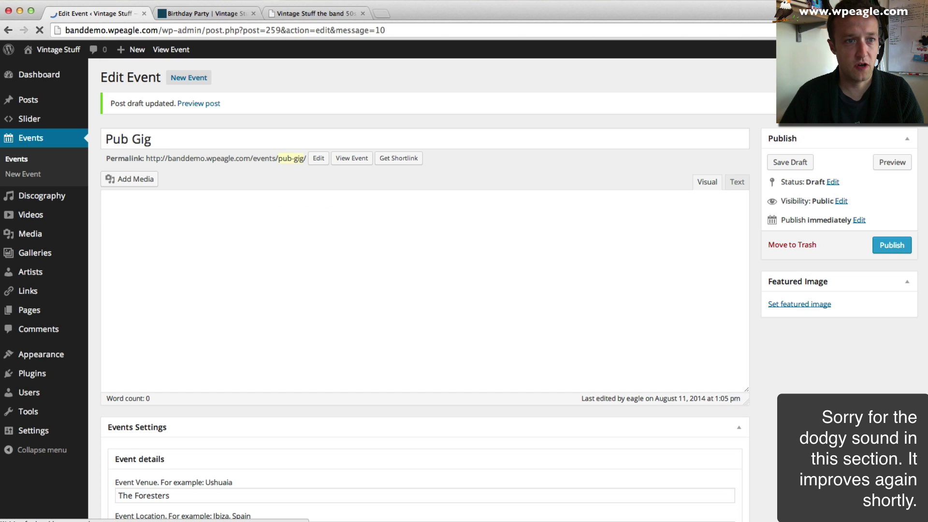
pyautogui.scroll(-3, 310, 402)
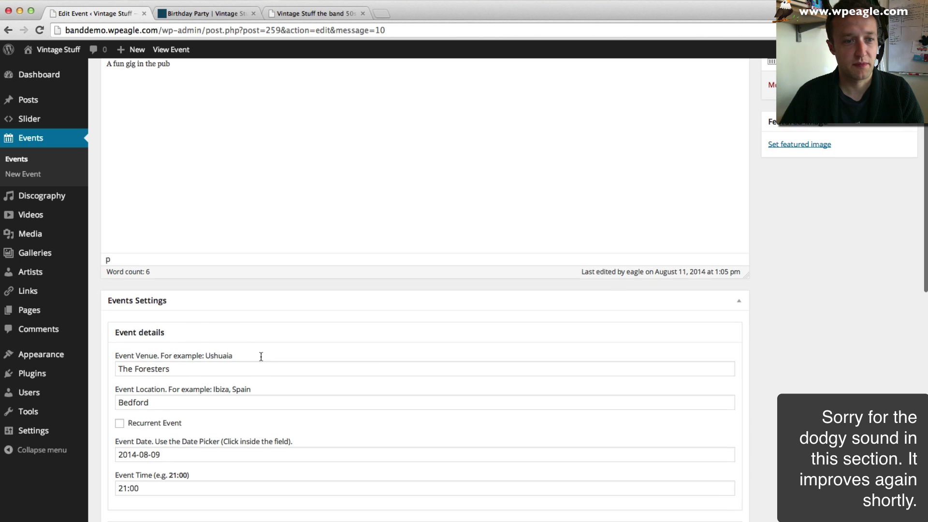
pyautogui.scroll(-10, 261, 356)
pyautogui.click(173, 337)
pyautogui.write('The Foresters')
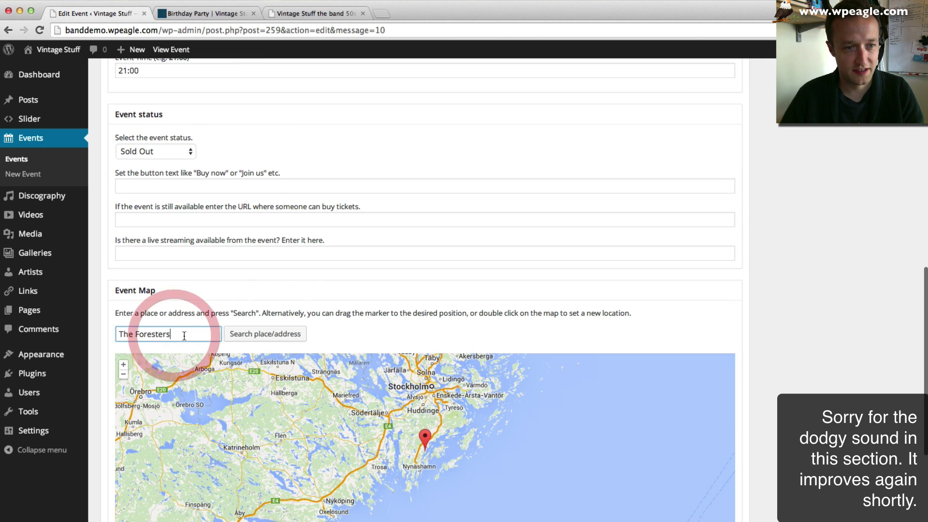
pyautogui.write(' Bedford')
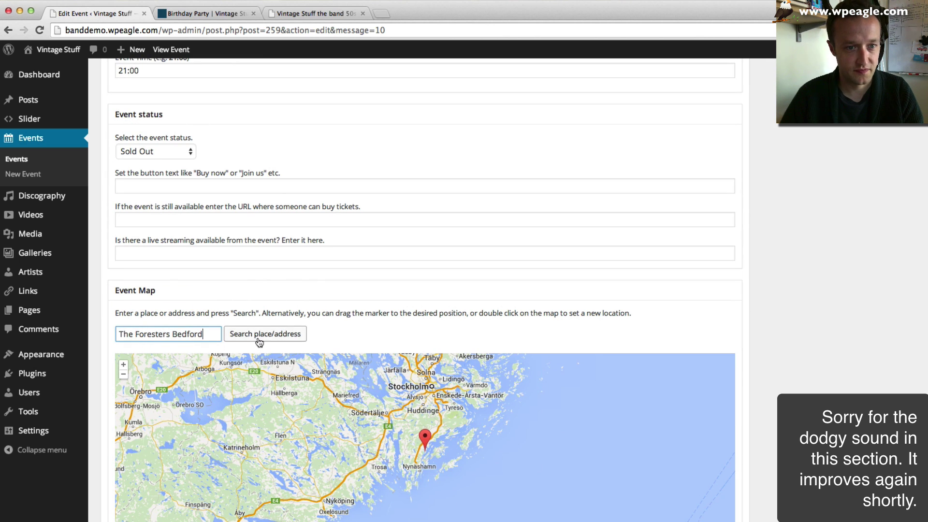
pyautogui.click(261, 335)
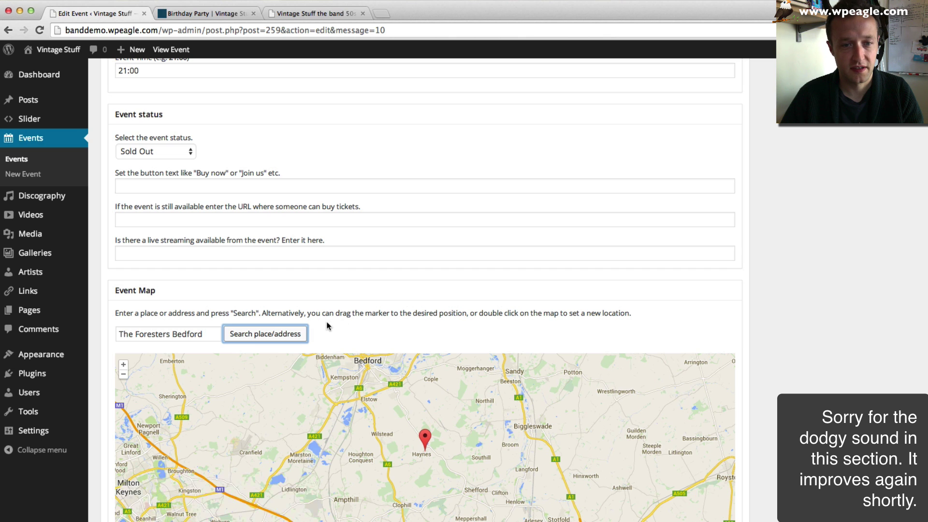
# - Set the Vintage Stuff band photo as featured image and publish Pub Gig
pyautogui.scroll(-3, 813, 367)
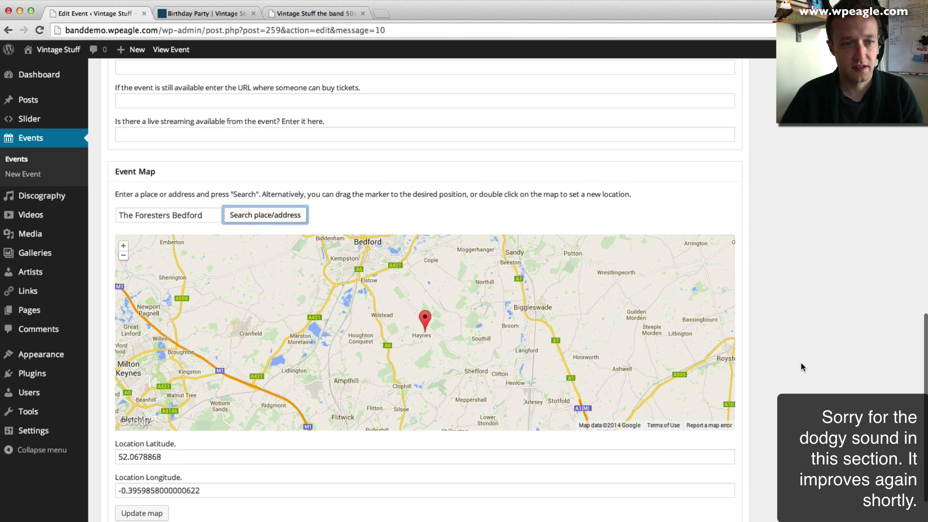
pyautogui.scroll(-2, 853, 346)
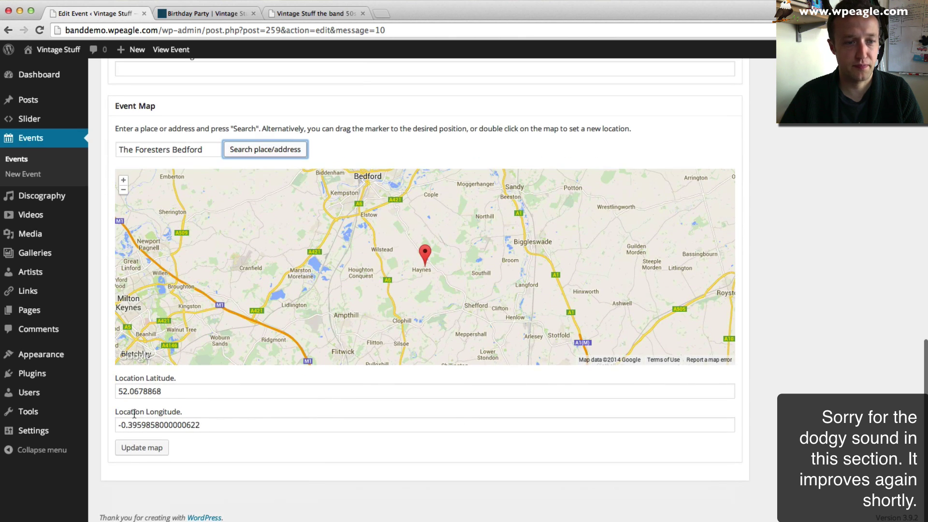
pyautogui.scroll(10, 780, 370)
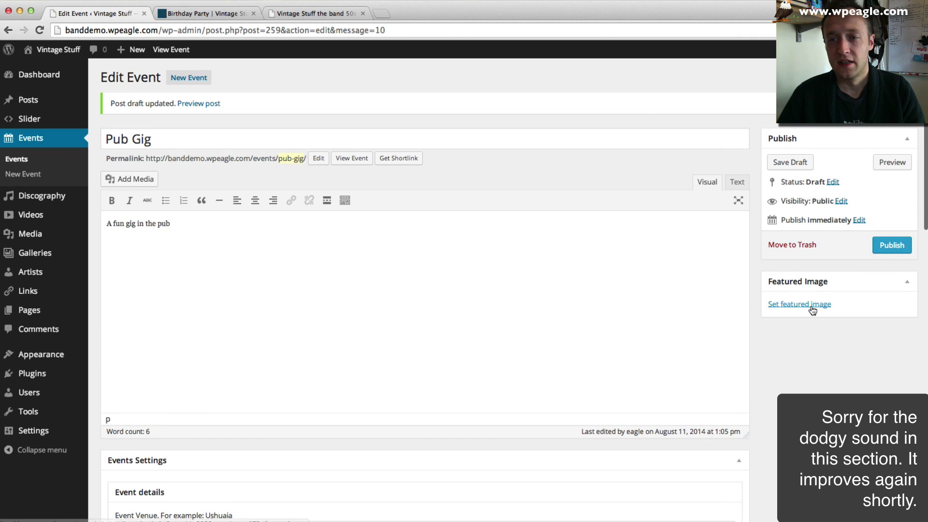
pyautogui.click(811, 305)
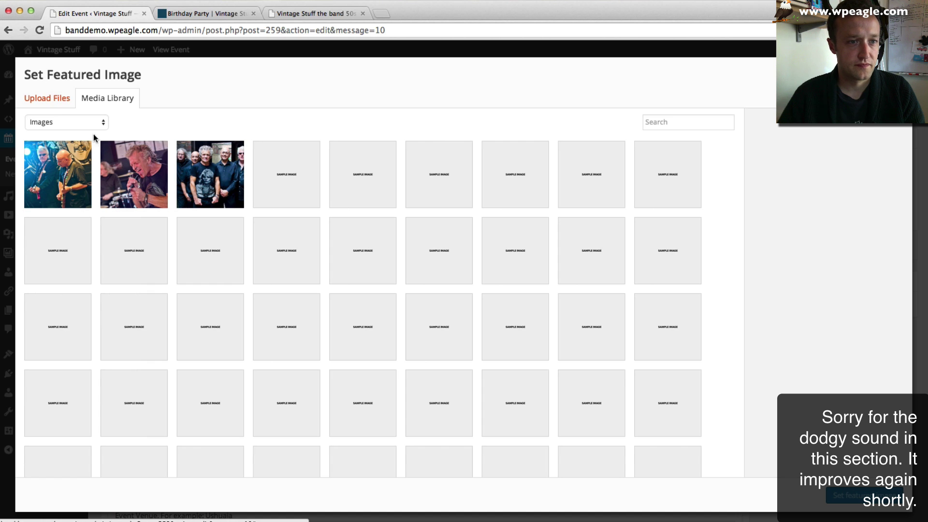
pyautogui.click(134, 168)
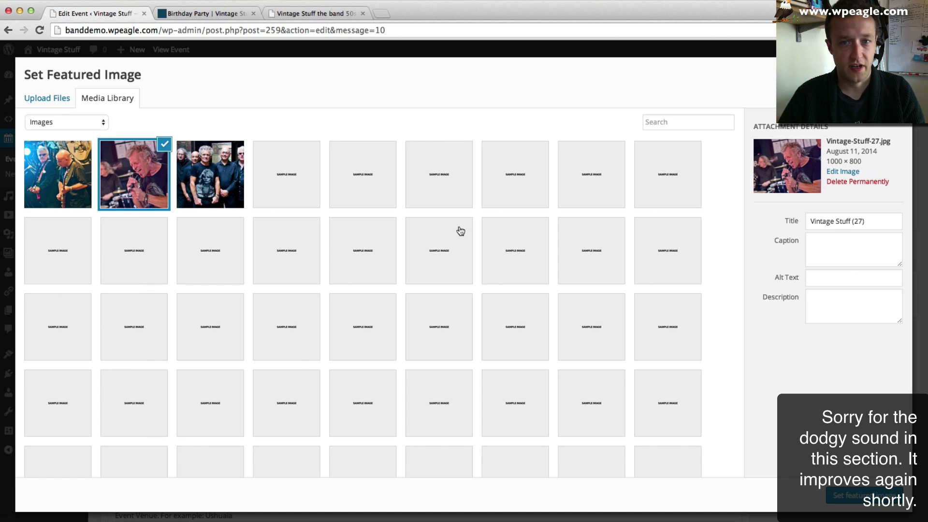
pyautogui.click(894, 497)
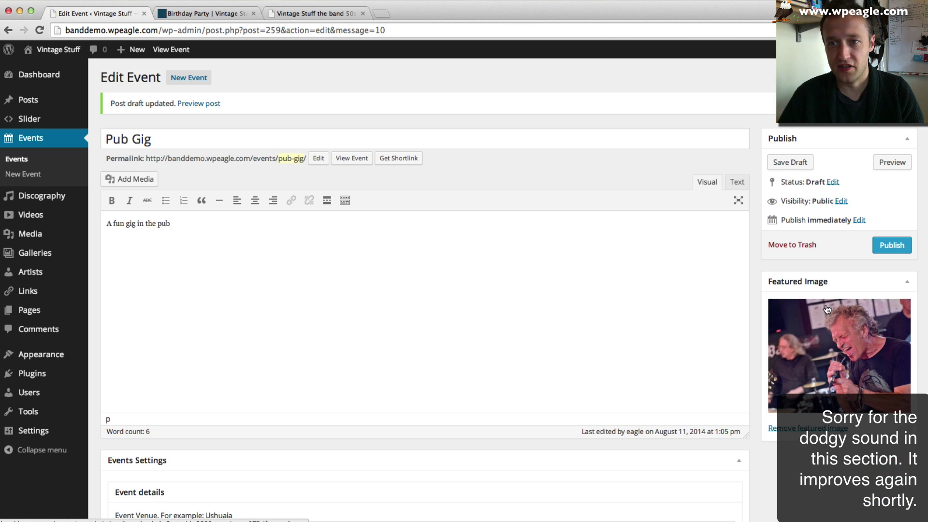
pyautogui.click(888, 245)
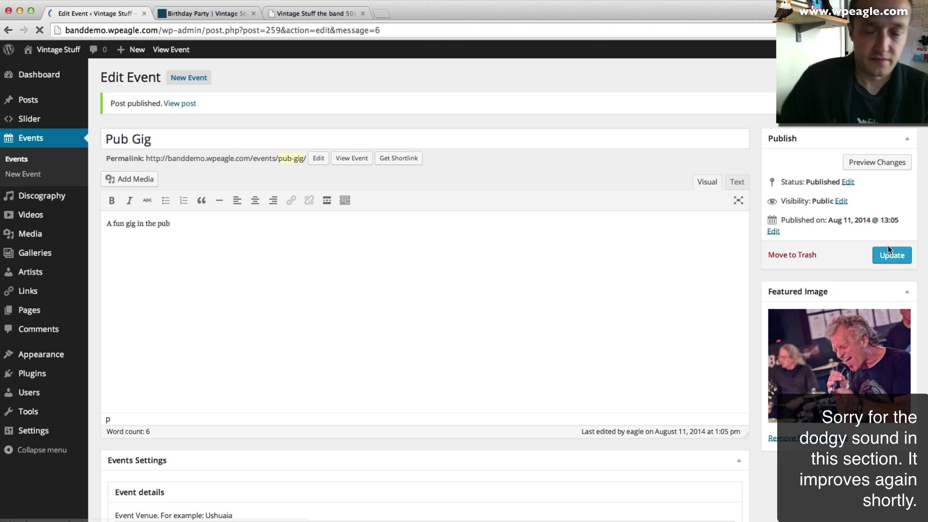
pyautogui.click(220, 14)
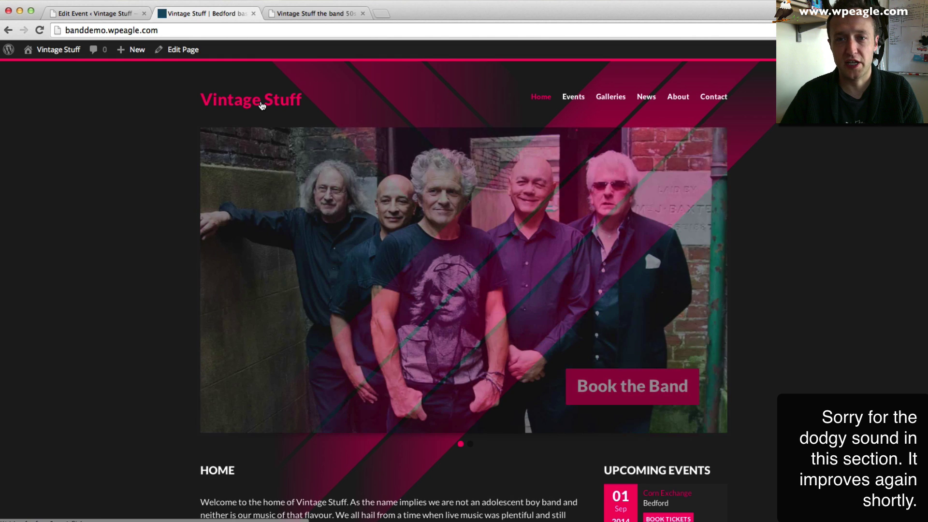
# - Open the site's Events page and scroll through its event map
pyautogui.click(573, 97)
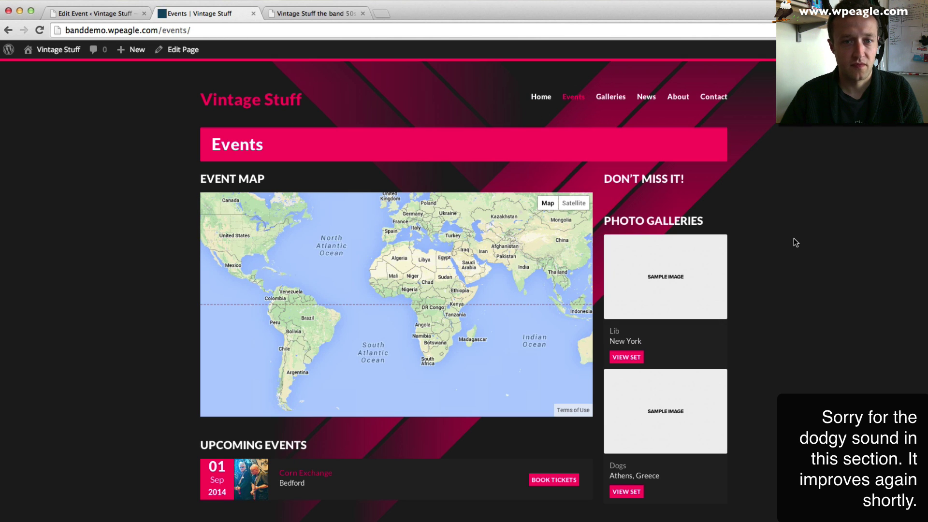
pyautogui.scroll(-1, 793, 241)
pyautogui.scroll(-2, 793, 241)
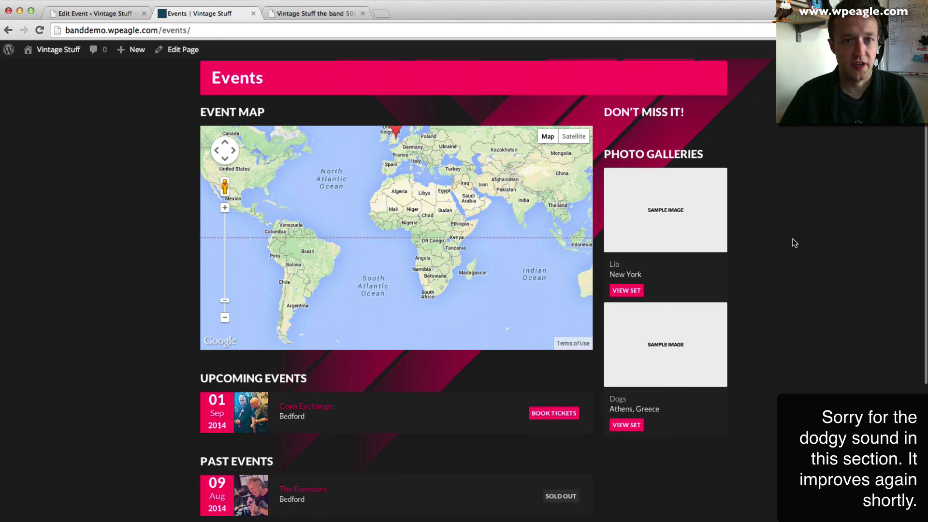
pyautogui.scroll(-3, 178, 401)
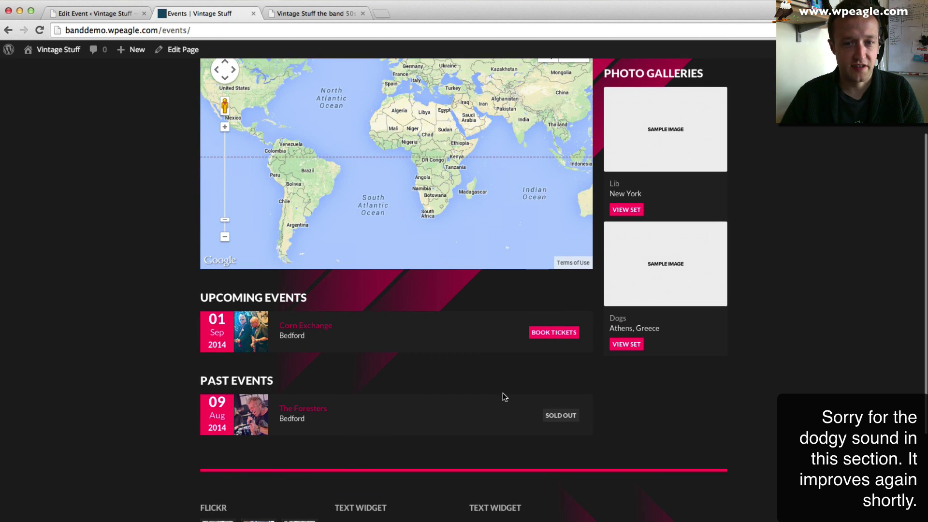
pyautogui.scroll(5, 590, 396)
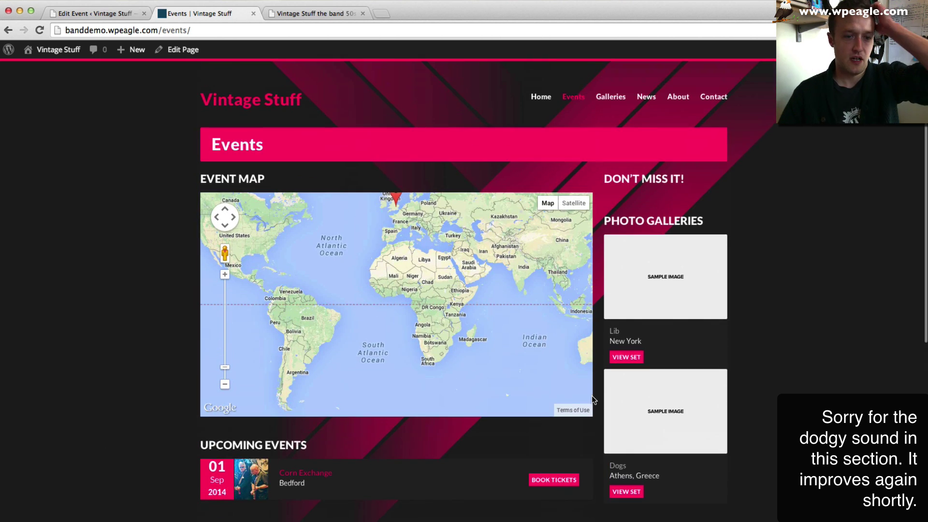
pyautogui.scroll(3, 582, 379)
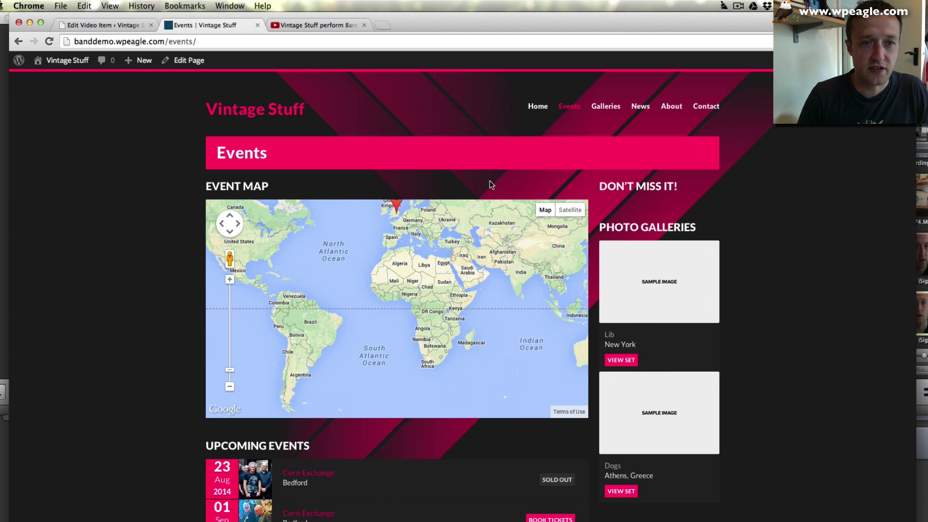
pyautogui.scroll(-1, 490, 182)
pyautogui.scroll(-1, 490, 181)
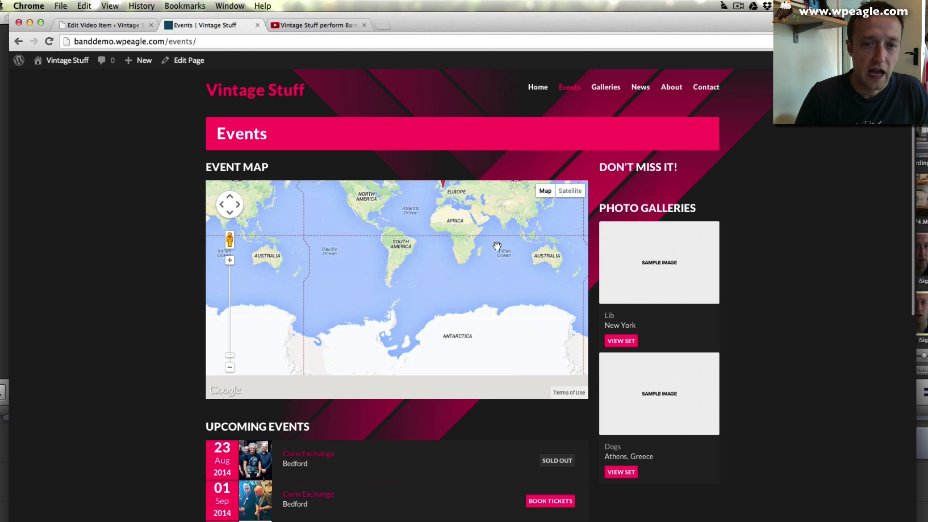
pyautogui.scroll(-10, 797, 268)
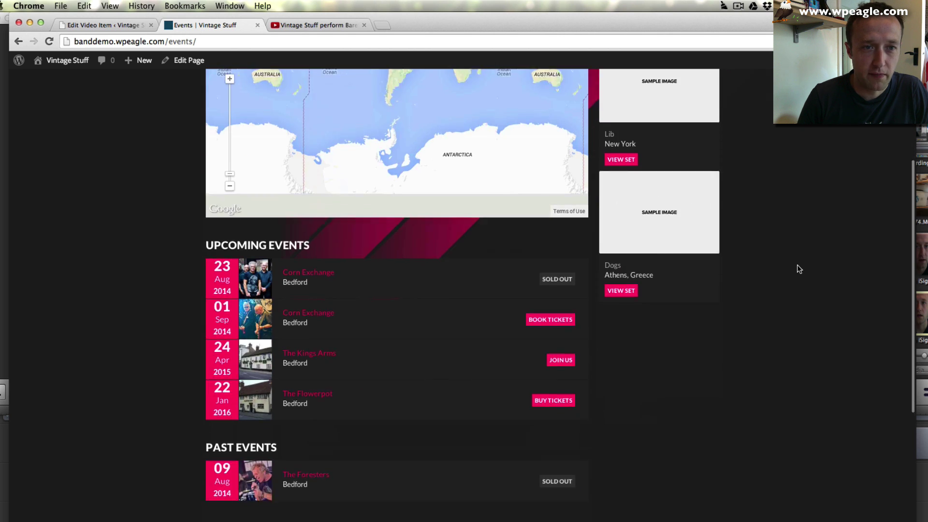
pyautogui.scroll(9, 796, 264)
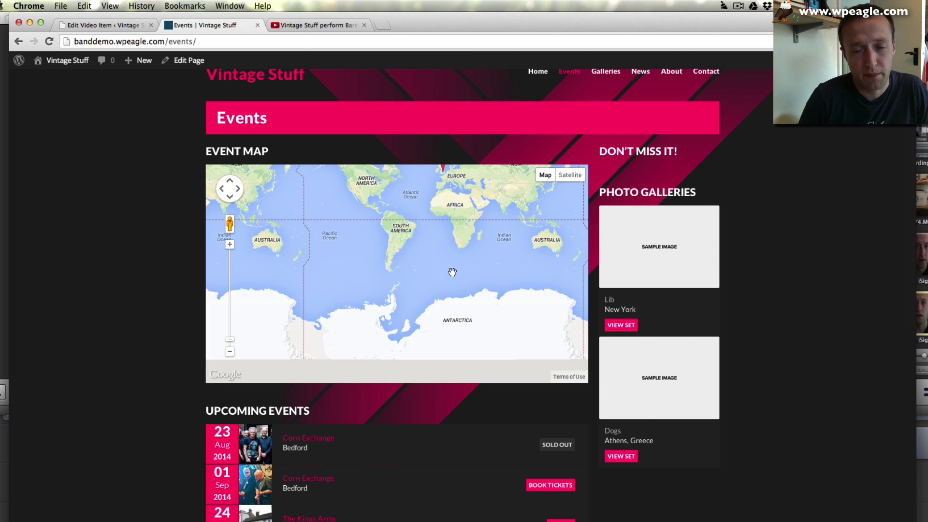
# - Zoom and pan the event map to centre Europe on the London marker
pyautogui.moveTo(442, 222); pyautogui.dragTo(430, 314)
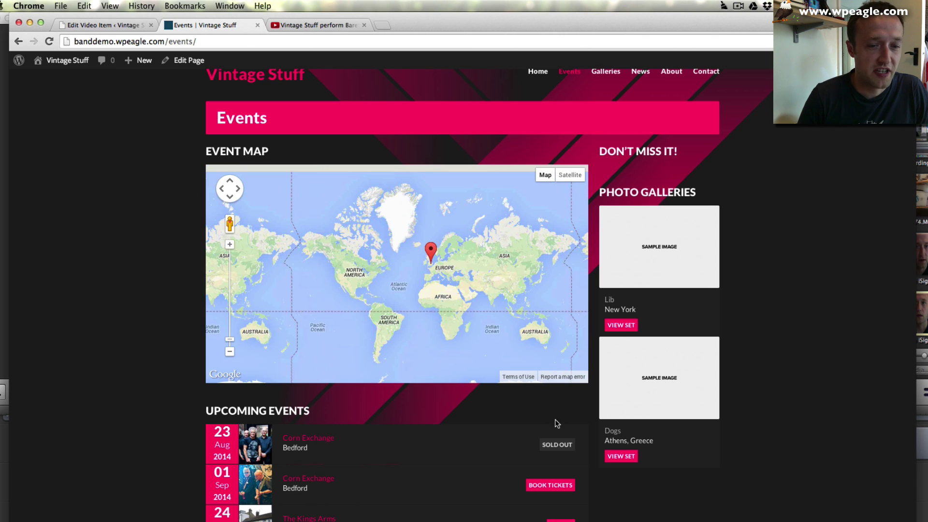
pyautogui.scroll(-4, 797, 327)
pyautogui.scroll(5, 796, 327)
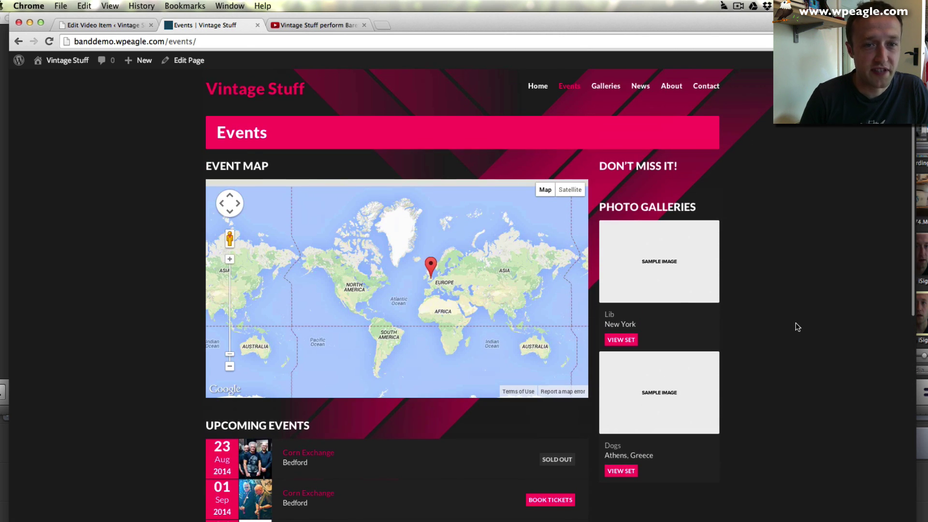
pyautogui.click(229, 259)
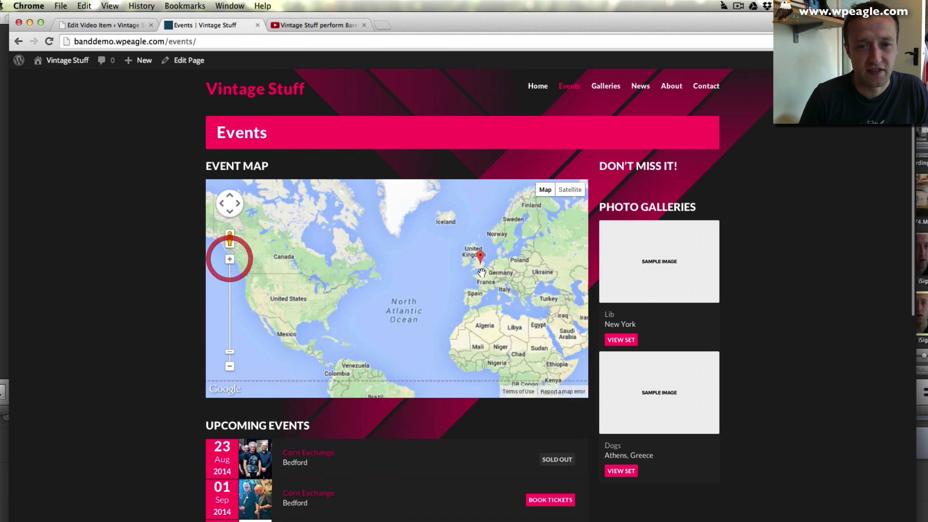
pyautogui.click(229, 259)
pyautogui.click(322, 293)
pyautogui.moveTo(392, 285); pyautogui.dragTo(301, 304)
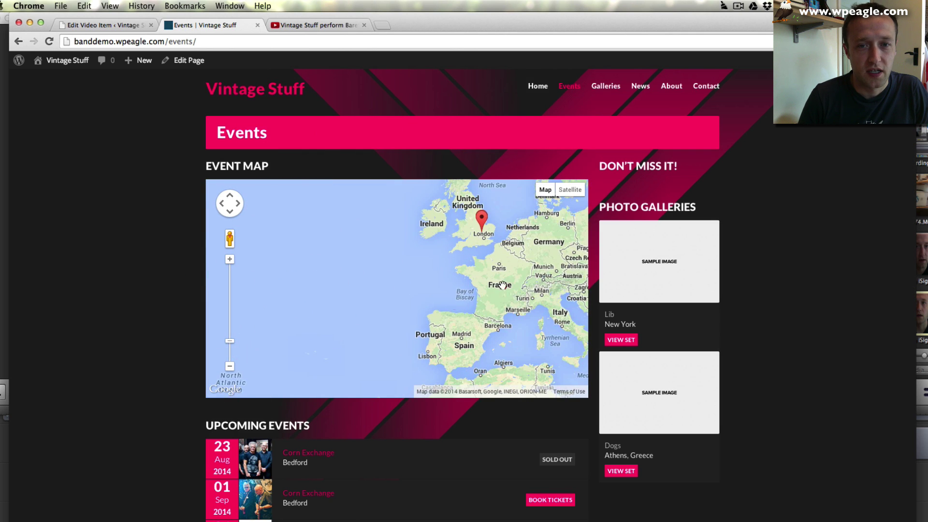
pyautogui.moveTo(539, 261); pyautogui.dragTo(442, 310)
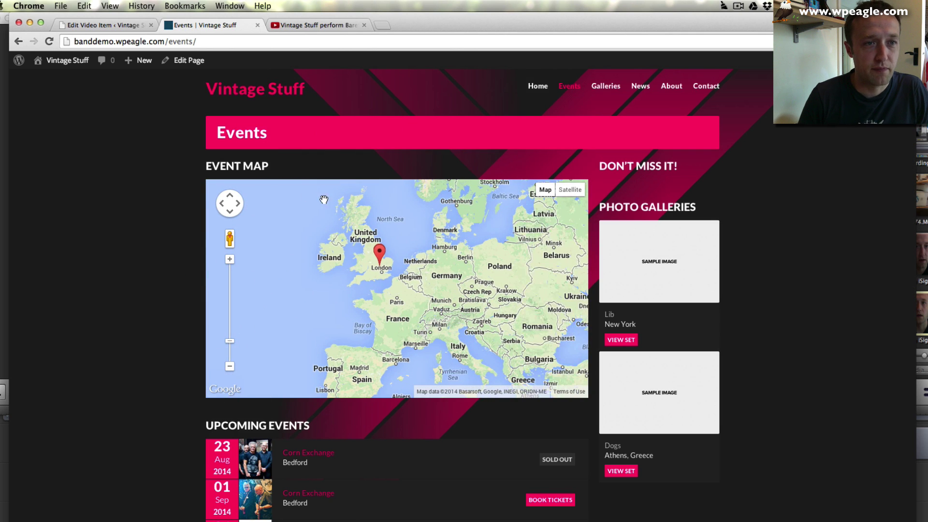
pyautogui.click(103, 30)
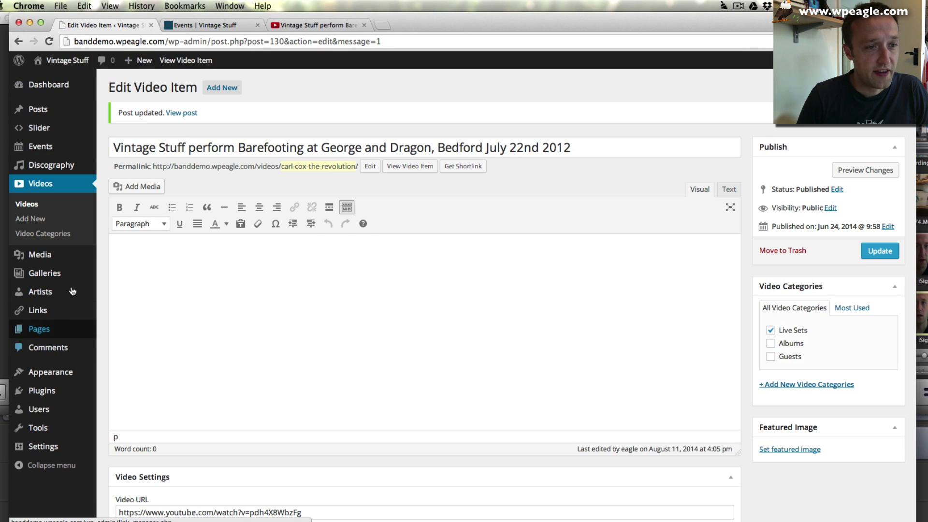
# - Turn off Show events map in the Muzak theme's Event Options and save
pyautogui.moveTo(49, 372)
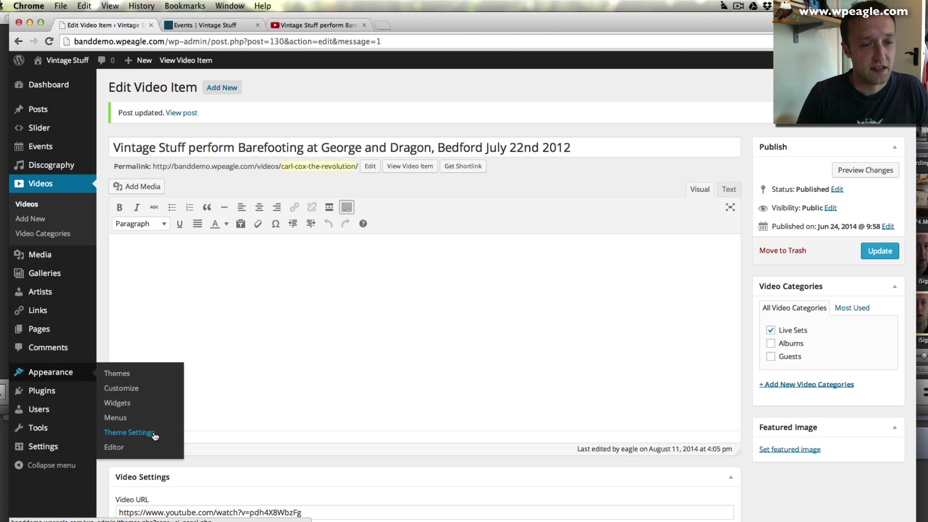
pyautogui.click(155, 435)
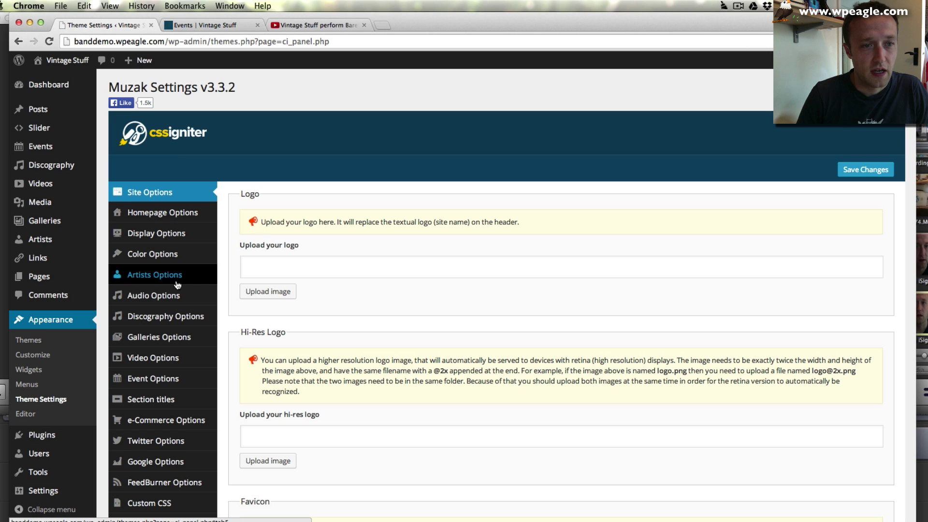
pyautogui.scroll(-3, 170, 290)
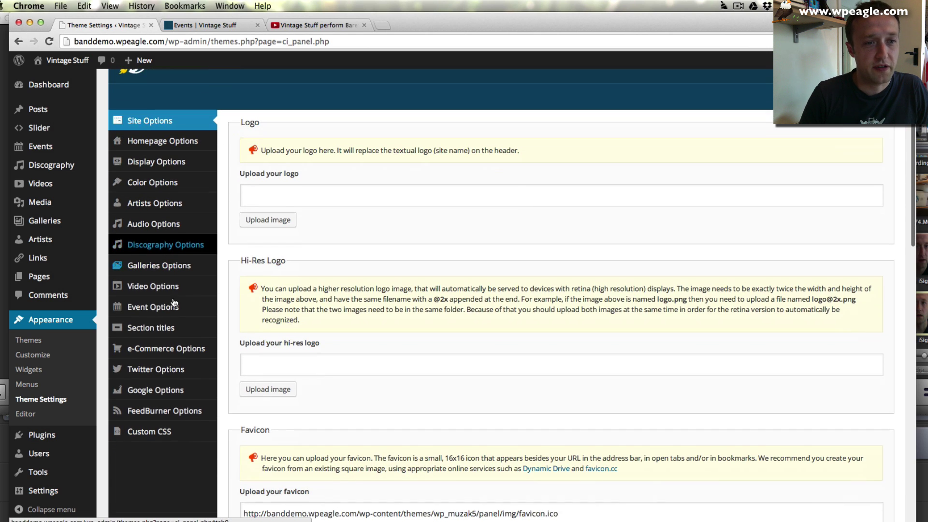
pyautogui.click(174, 309)
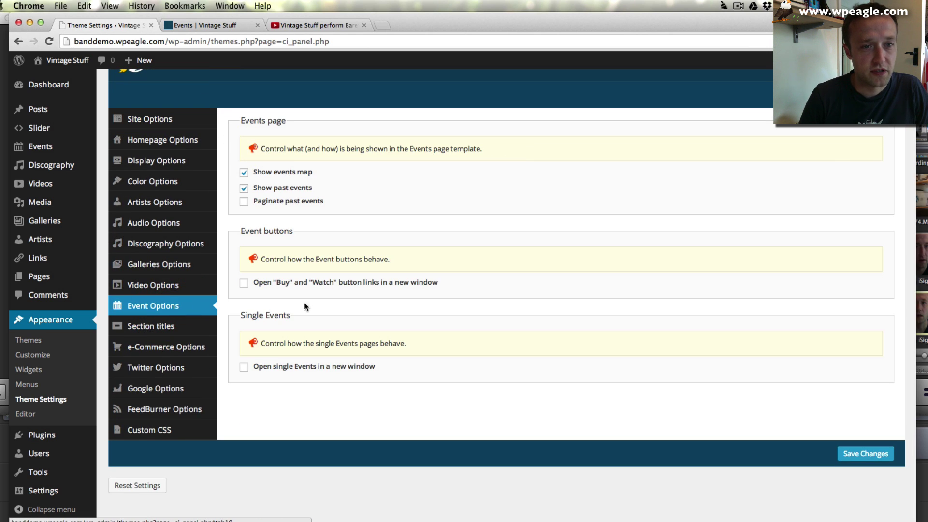
pyautogui.click(245, 173)
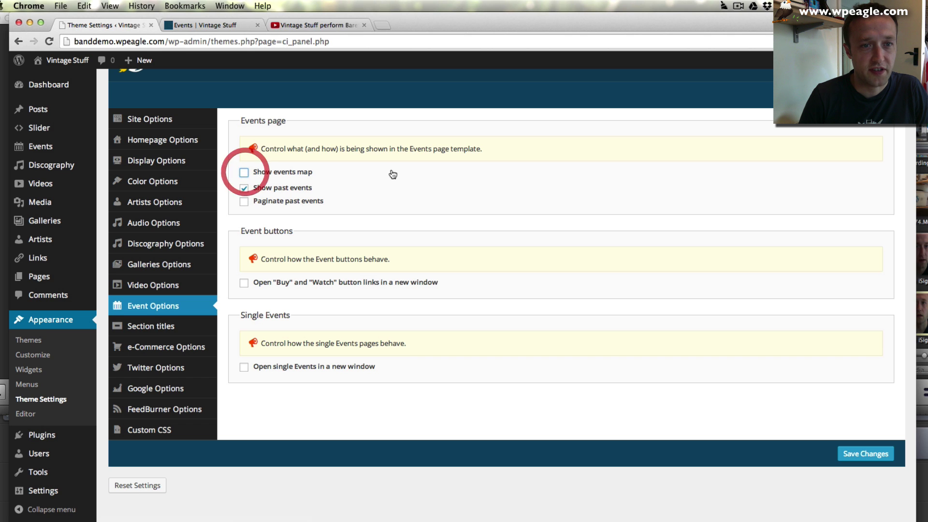
pyautogui.click(864, 96)
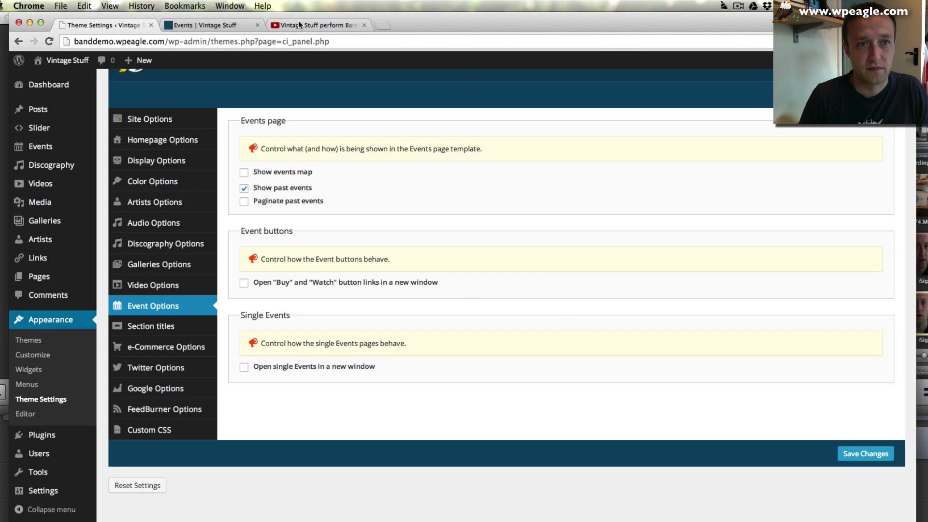
pyautogui.click(207, 26)
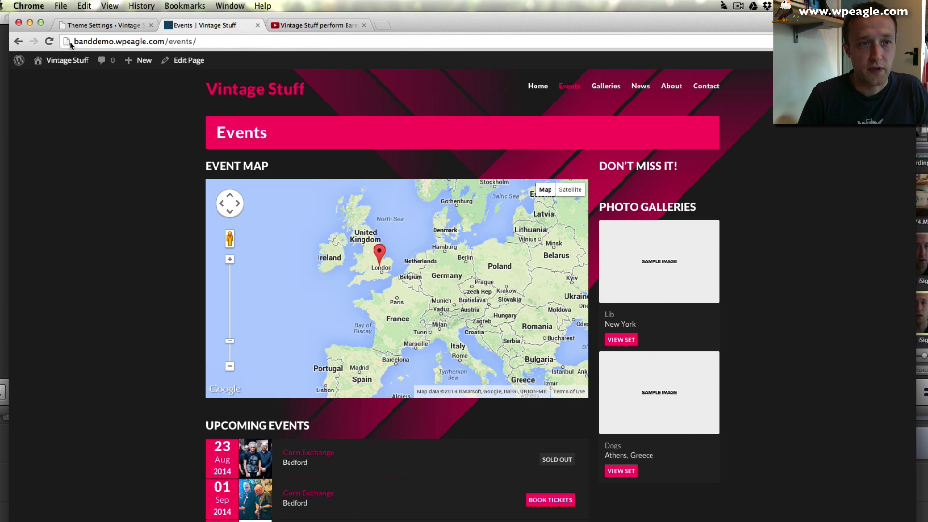
# - Reload the Events page to confirm the map is gone, then review the Galleries page
pyautogui.click(49, 42)
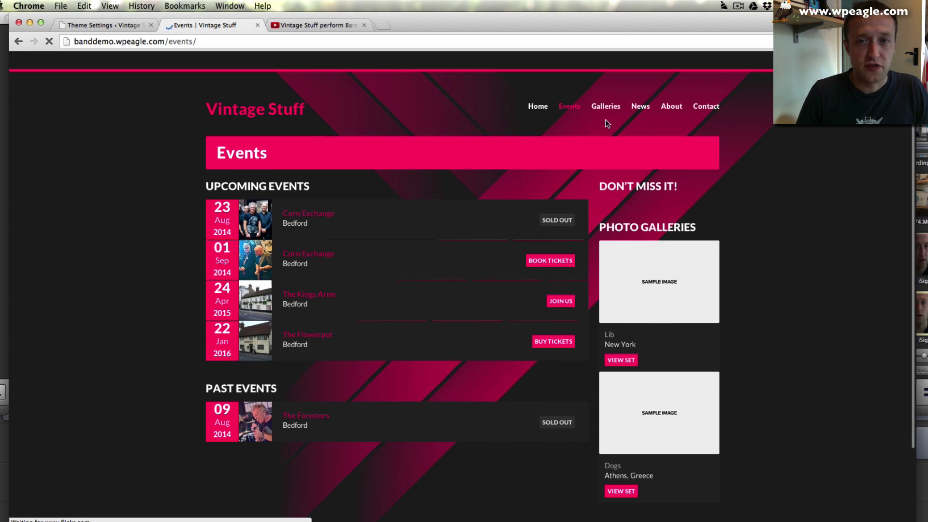
pyautogui.click(618, 109)
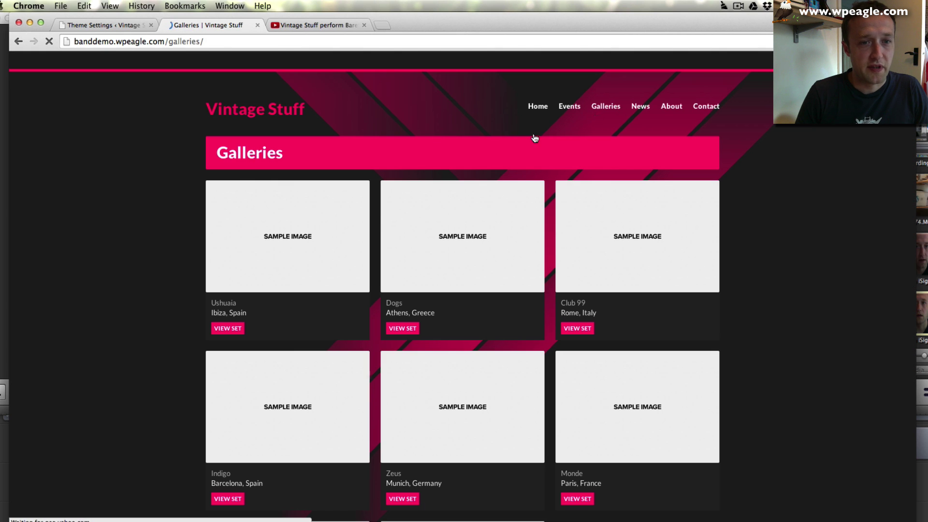
pyautogui.scroll(-4, 629, 330)
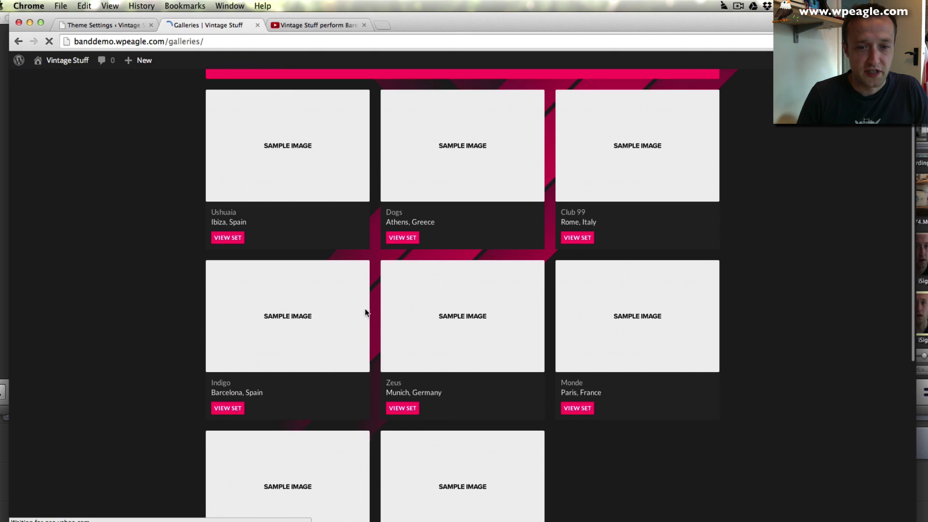
pyautogui.scroll(4, 335, 425)
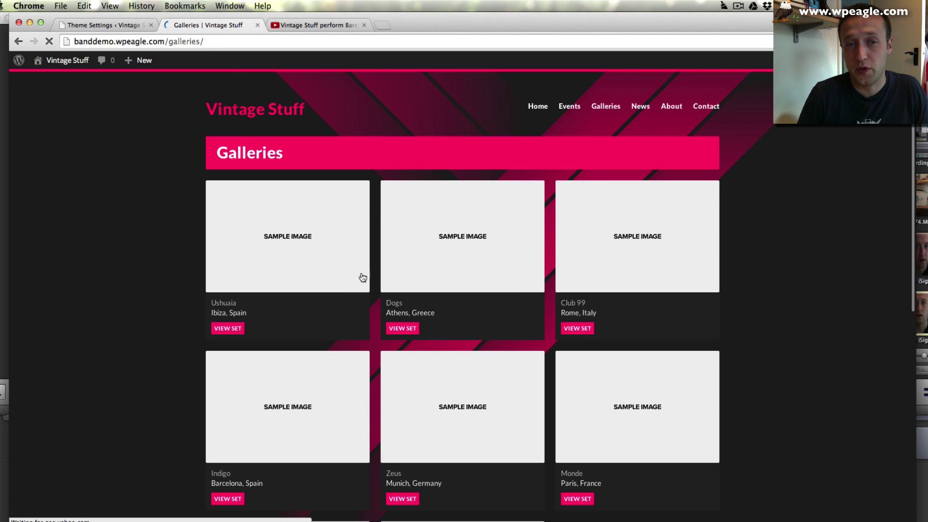
pyautogui.click(112, 25)
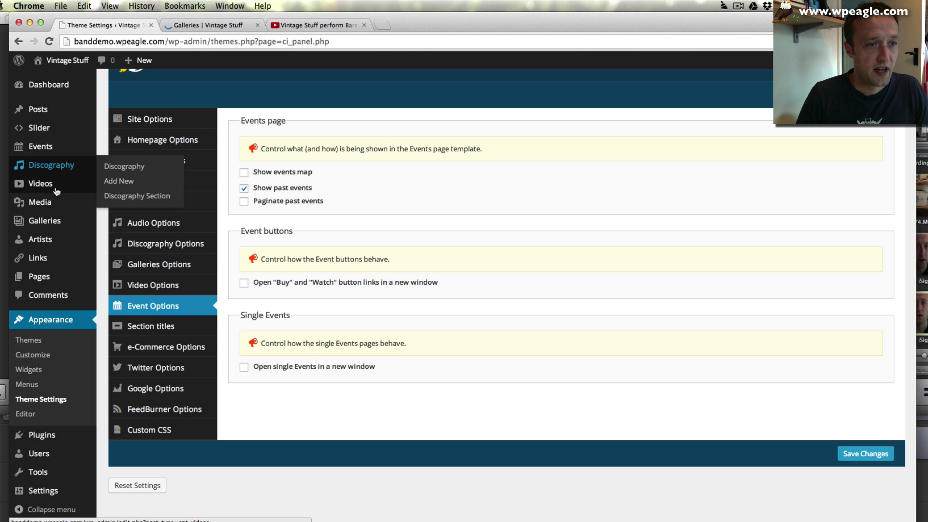
# - Bulk-move all eight sample gallery items to the Trash and start a new gallery item
pyautogui.moveTo(52, 227)
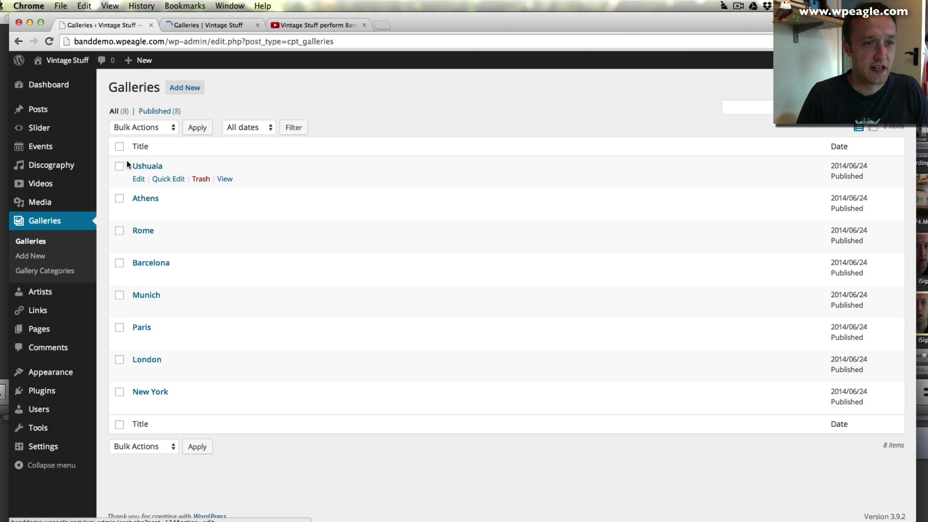
pyautogui.click(119, 146)
pyautogui.click(136, 126)
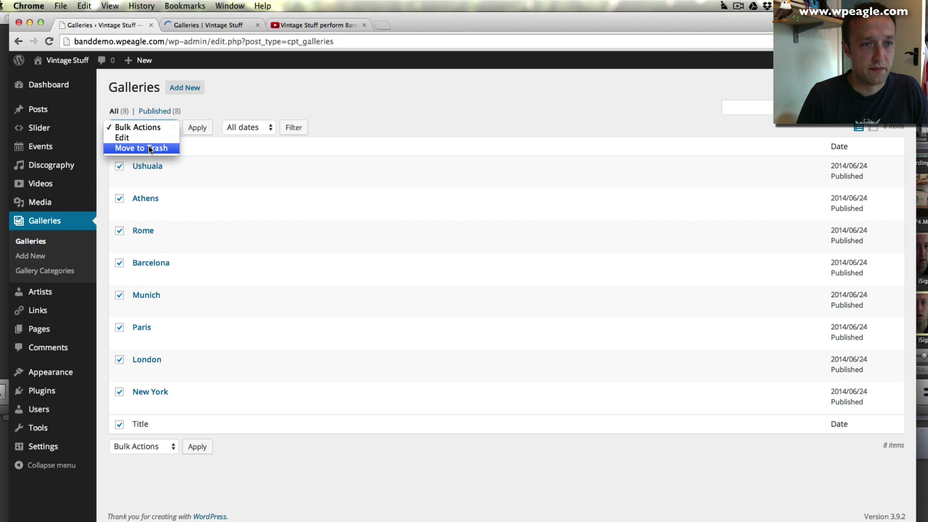
pyautogui.click(149, 147)
pyautogui.click(197, 128)
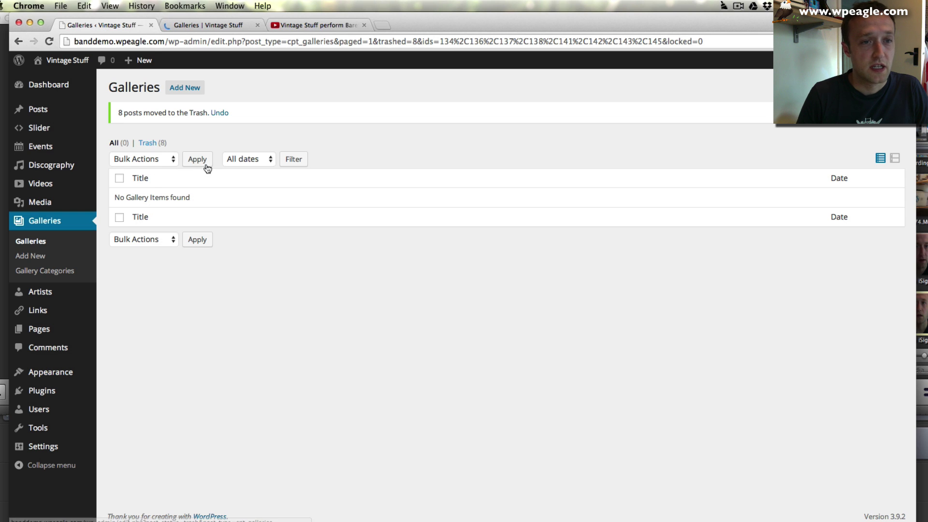
pyautogui.click(186, 89)
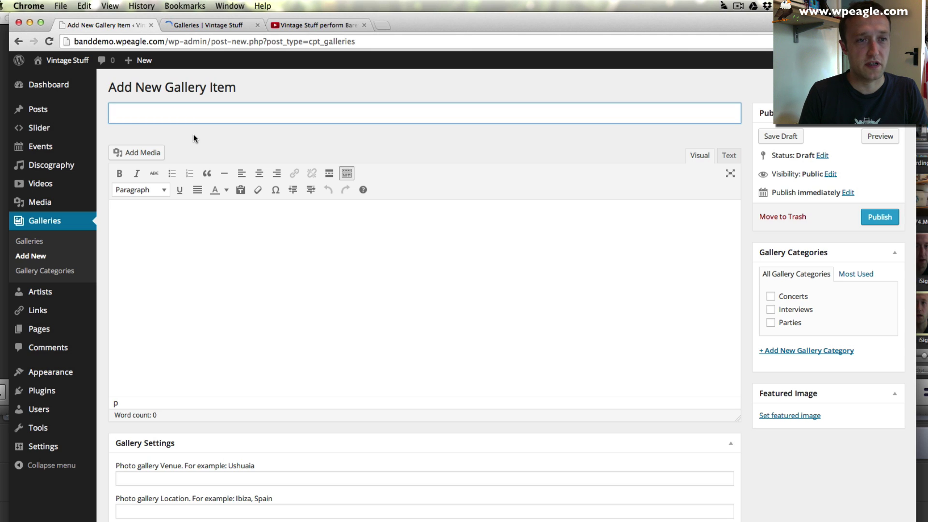
# - Title the draft 2013 and create and tick a new Gigs gallery category
pyautogui.write('2')
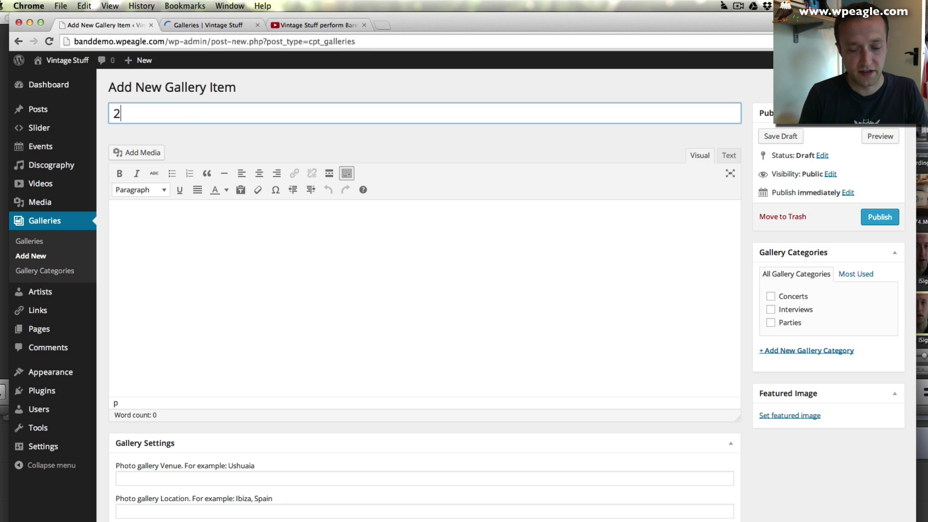
pyautogui.write('013')
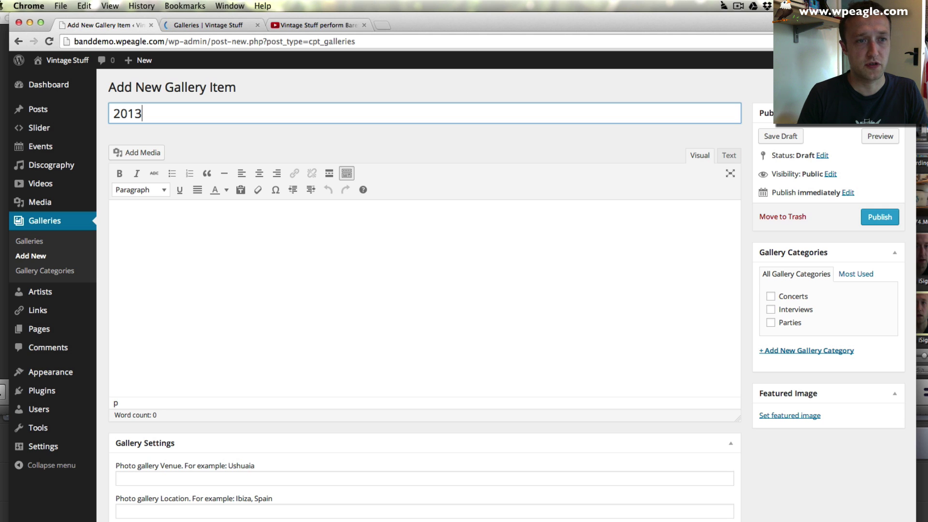
pyautogui.scroll(-2, 242, 271)
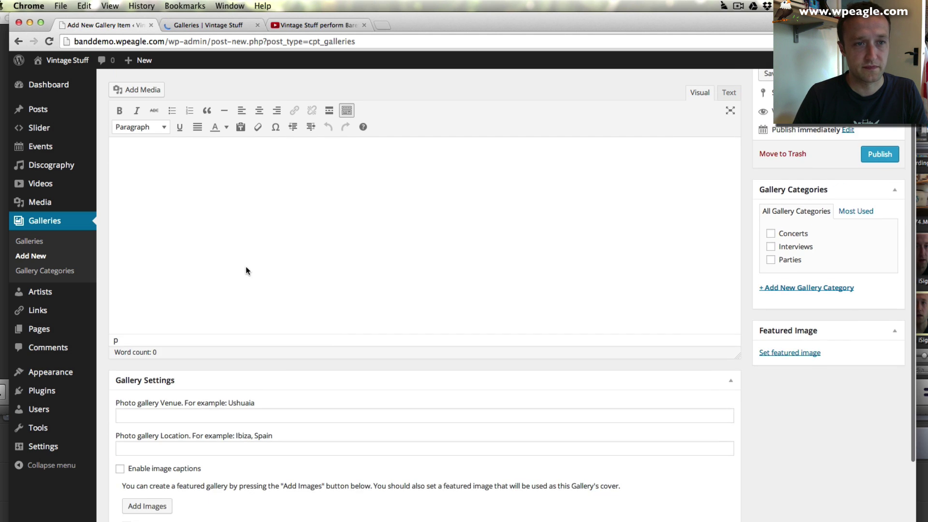
pyautogui.scroll(2, 247, 265)
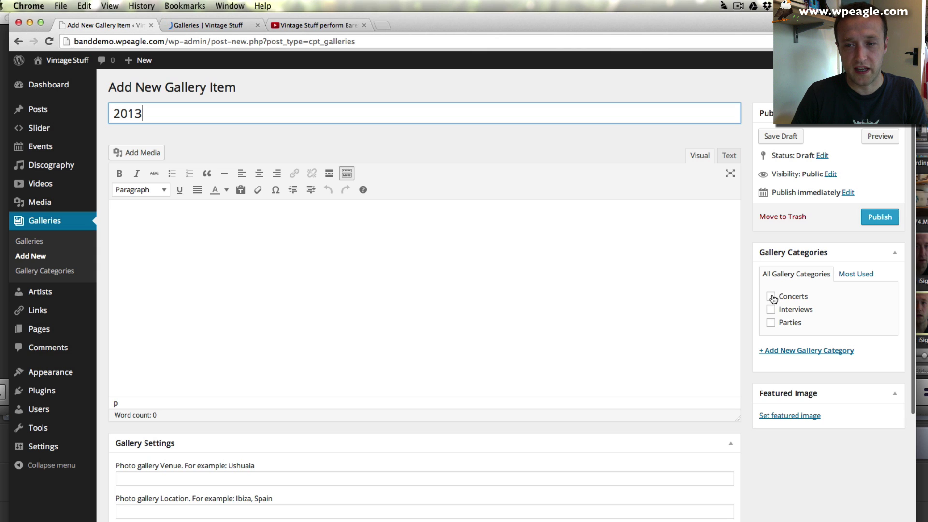
pyautogui.click(795, 351)
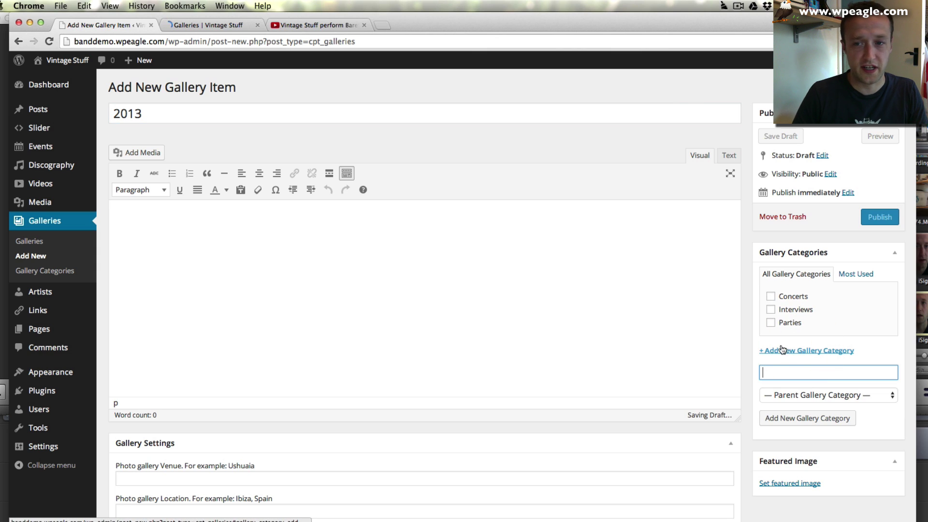
pyautogui.write('Gi')
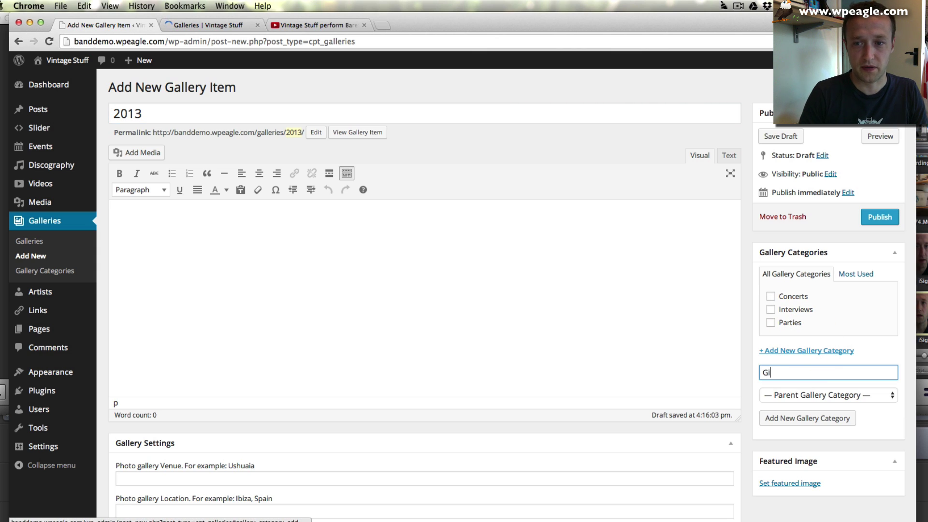
pyautogui.write('gs')
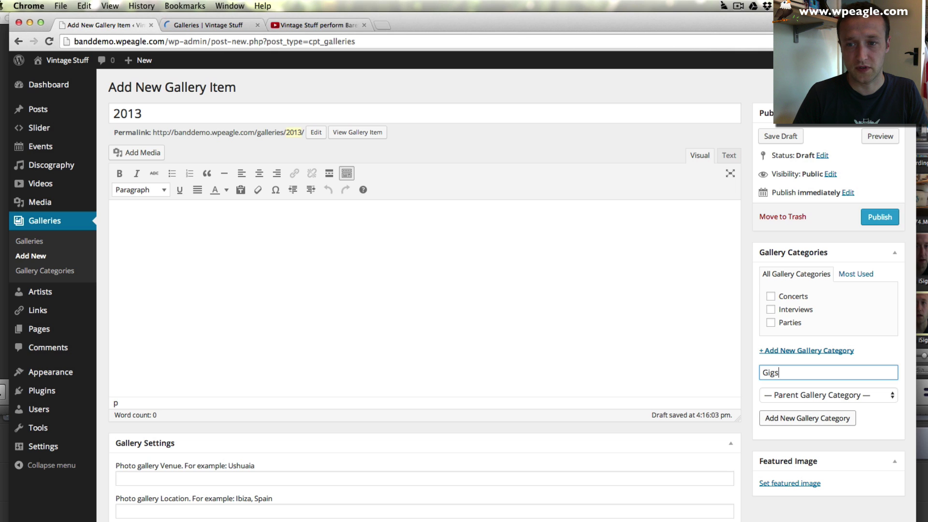
pyautogui.click(821, 419)
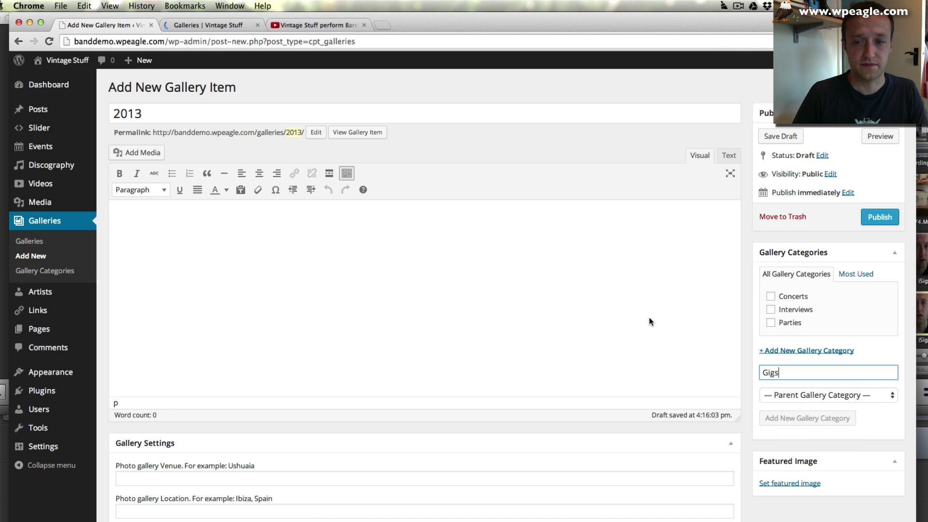
pyautogui.scroll(-1, 740, 262)
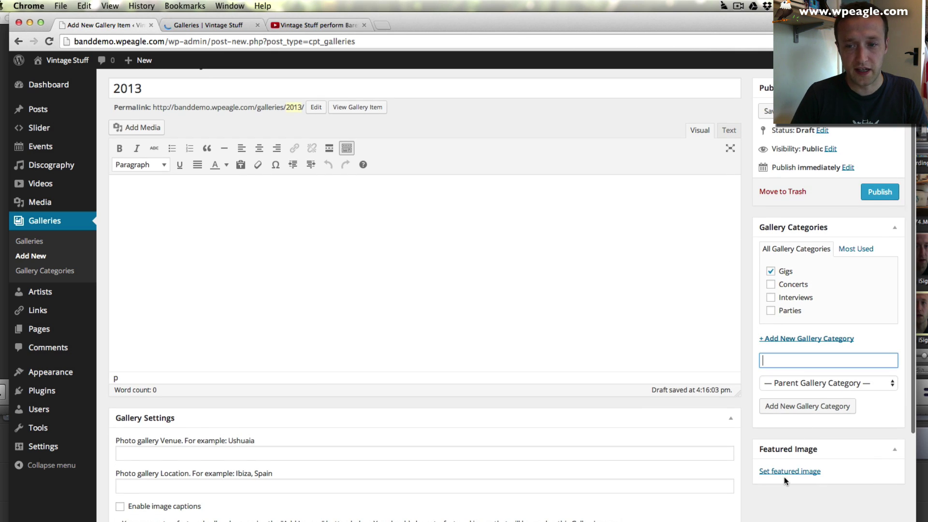
pyautogui.click(790, 470)
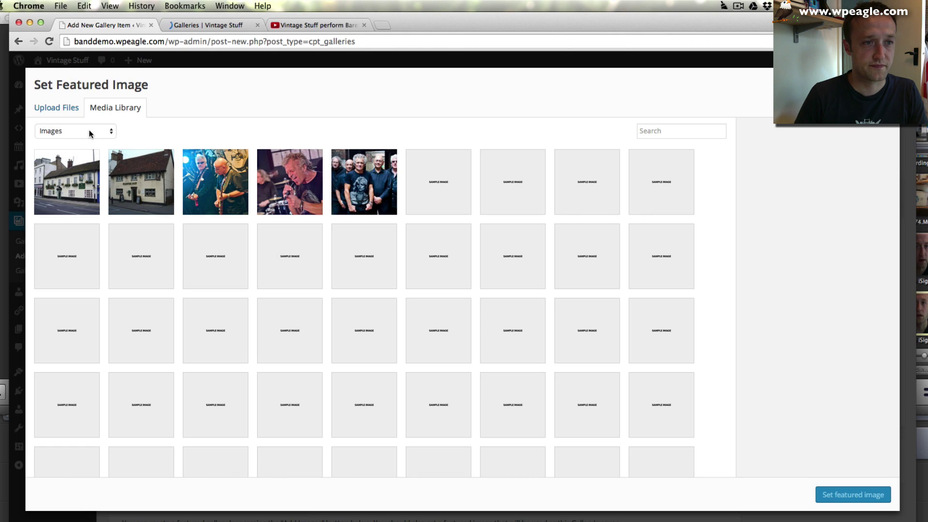
# - Upload The Barns.JPG from The Barns folder and set it as the featured image
pyautogui.click(49, 108)
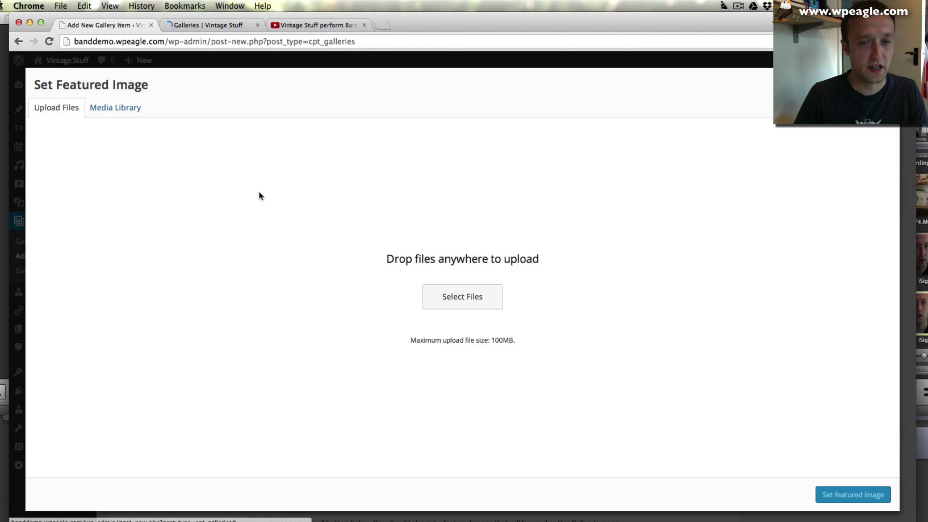
pyautogui.click(437, 296)
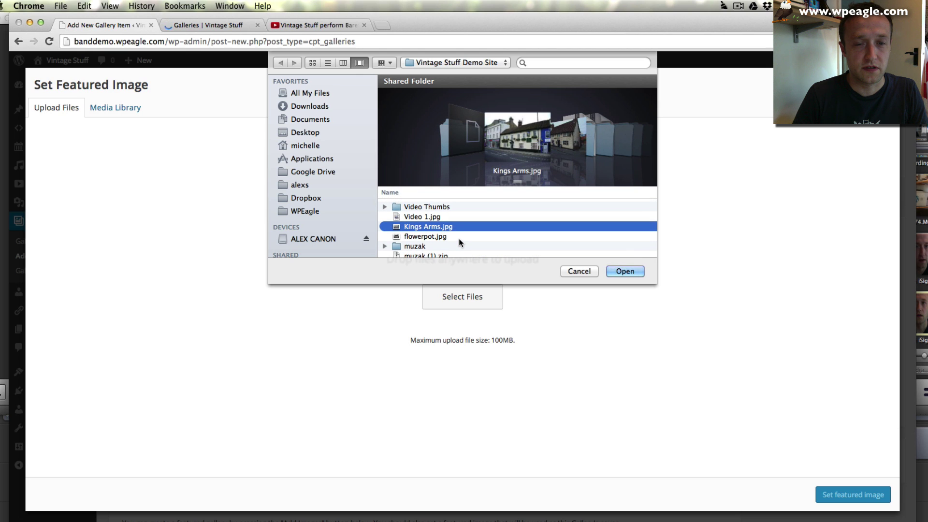
pyautogui.scroll(-5, 444, 228)
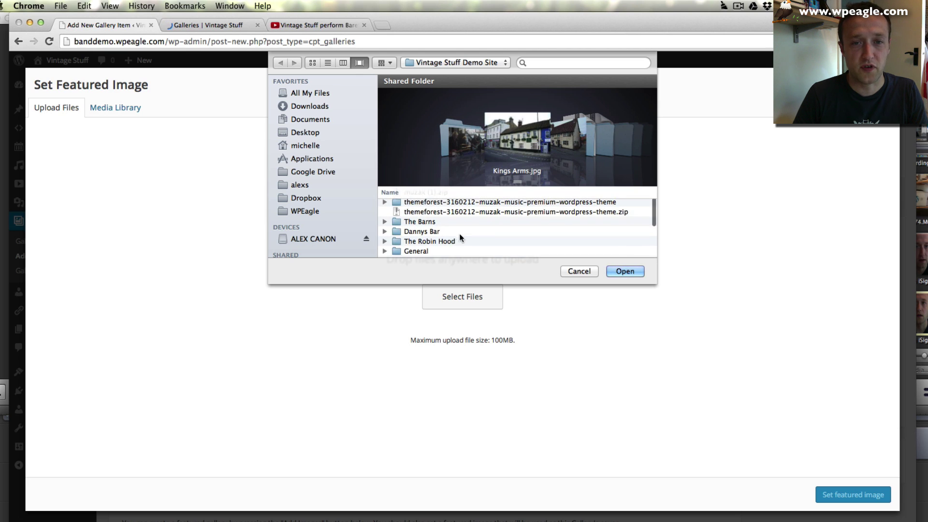
pyautogui.click(418, 223)
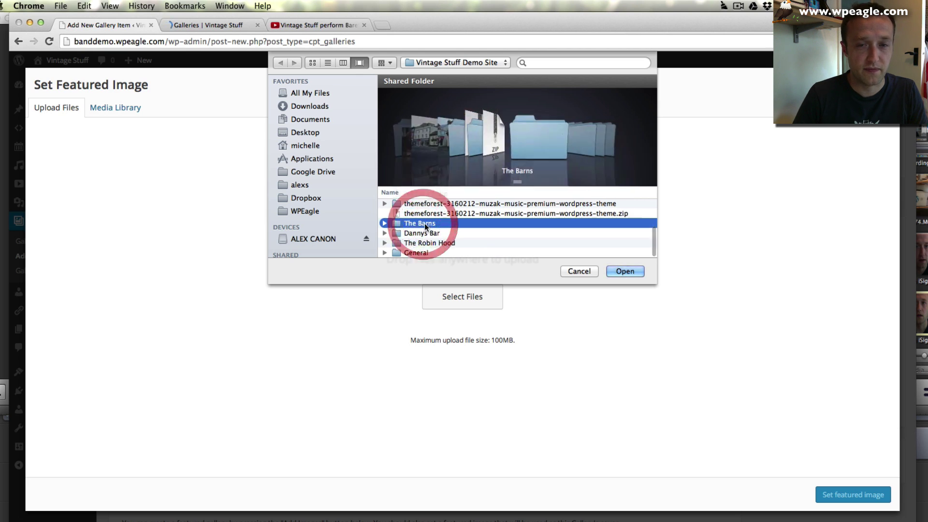
pyautogui.doubleClick(419, 223)
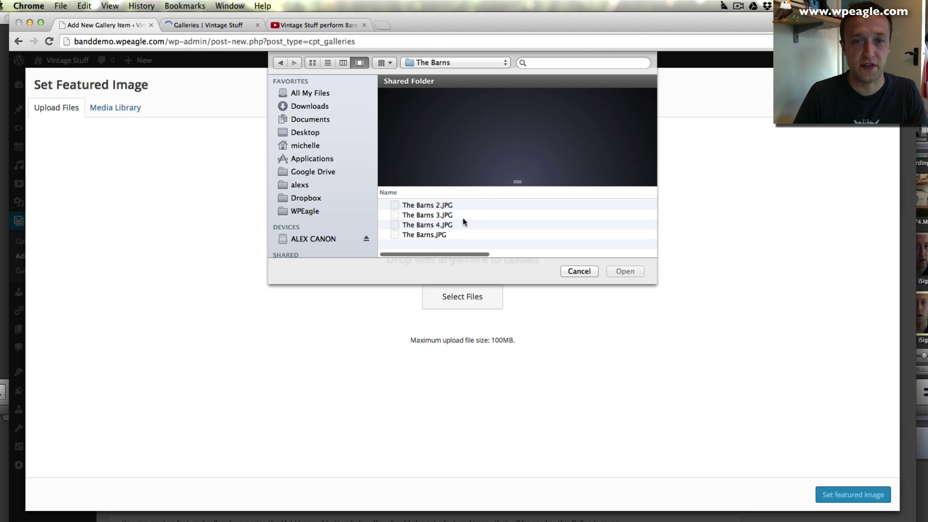
pyautogui.click(432, 234)
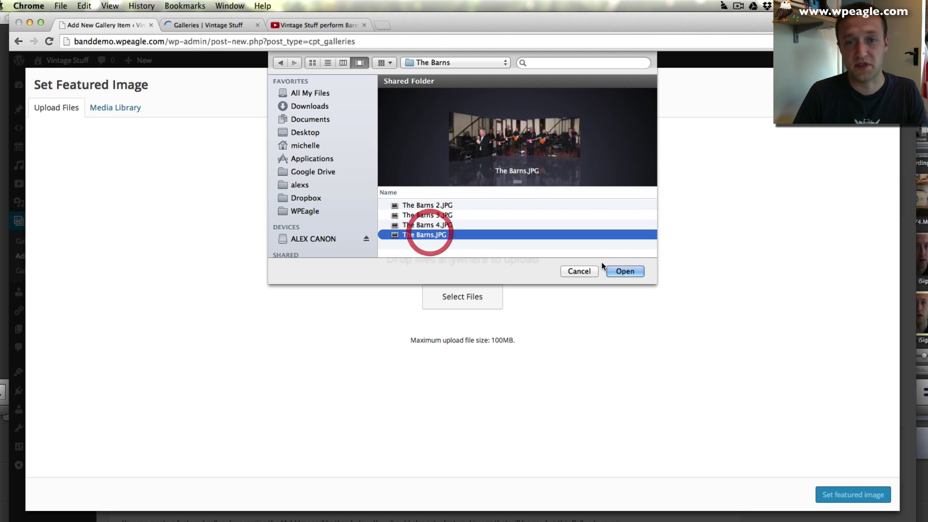
pyautogui.click(628, 272)
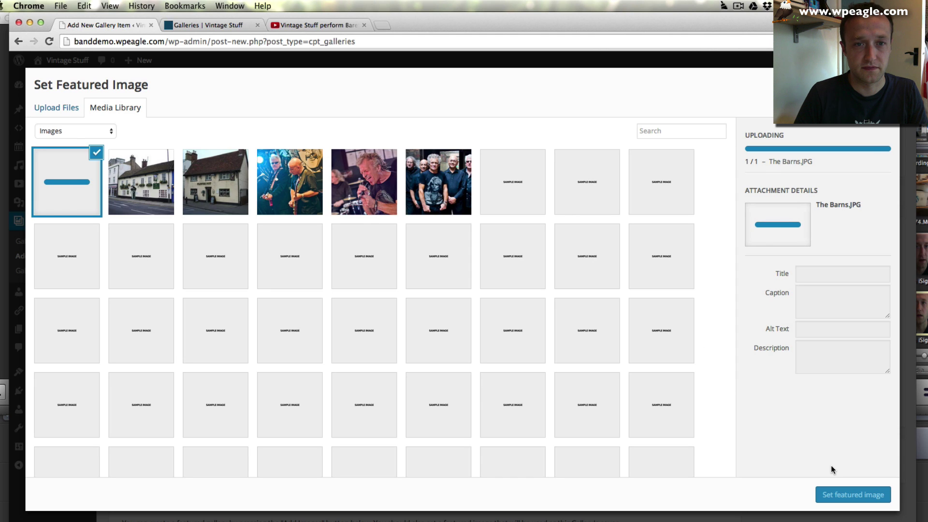
pyautogui.click(852, 498)
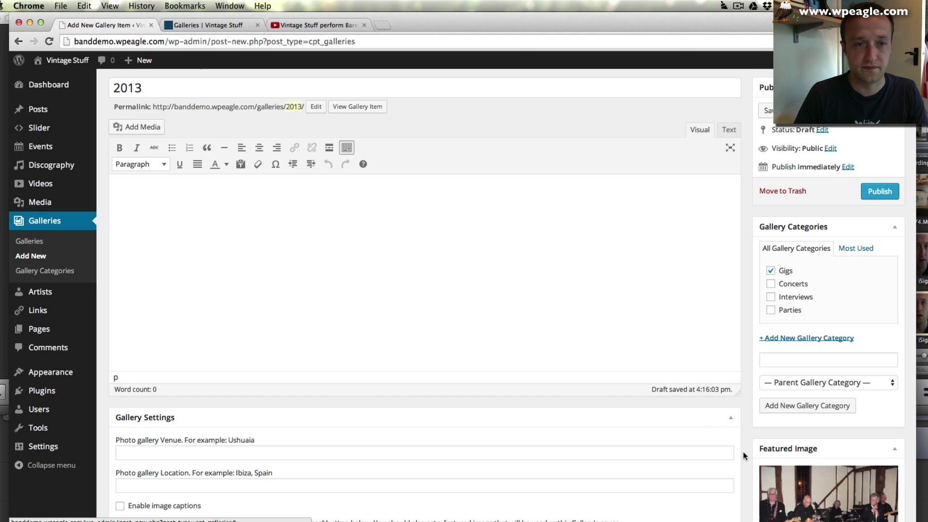
# - Rename the gallery item from 2013 to The Barns
pyautogui.scroll(1, 349, 235)
pyautogui.click(190, 111)
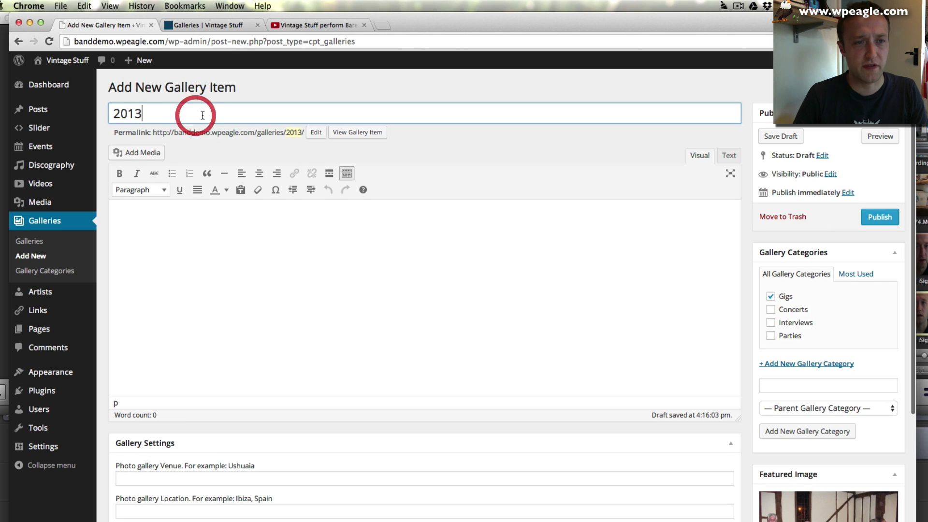
pyautogui.doubleClick(190, 112)
pyautogui.write('Barns')
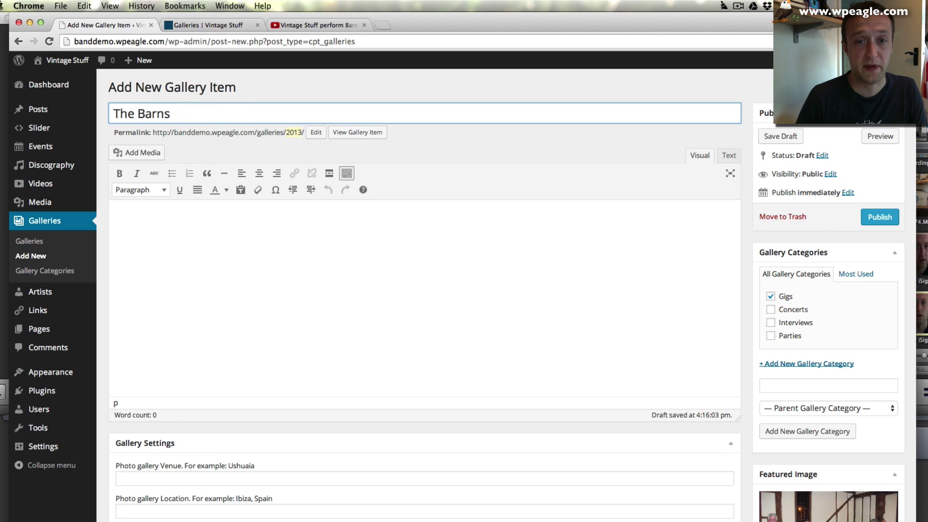
pyautogui.click(236, 219)
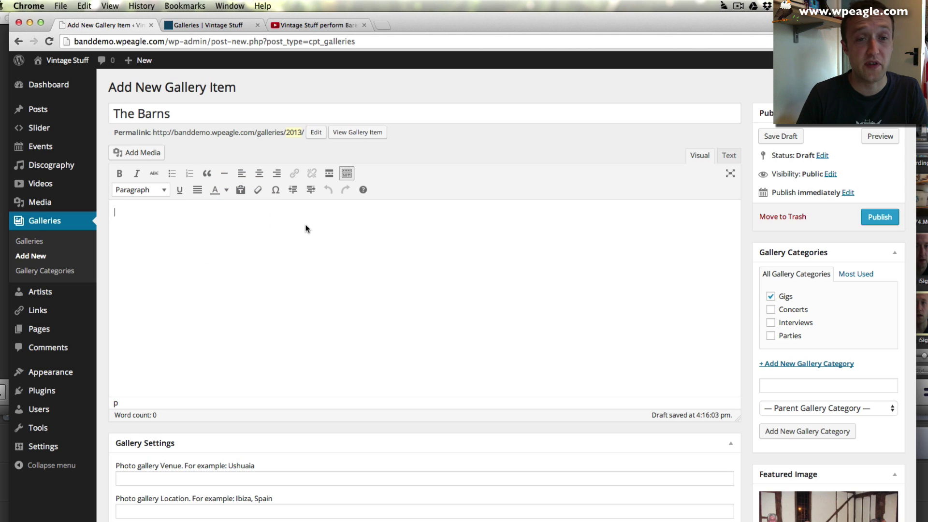
# - Set the gallery venue to The Barns and the location to Bedford
pyautogui.scroll(-1, 306, 228)
pyautogui.scroll(1, 304, 228)
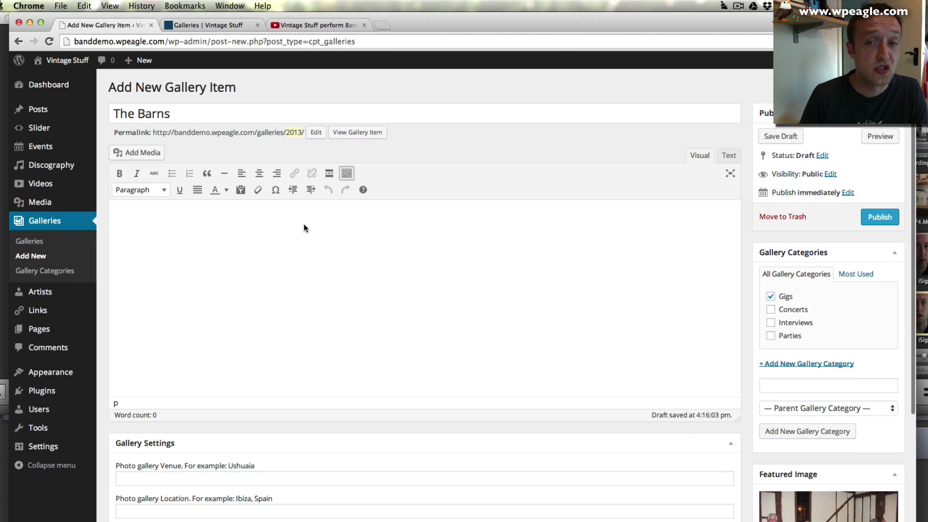
pyautogui.scroll(-3, 743, 155)
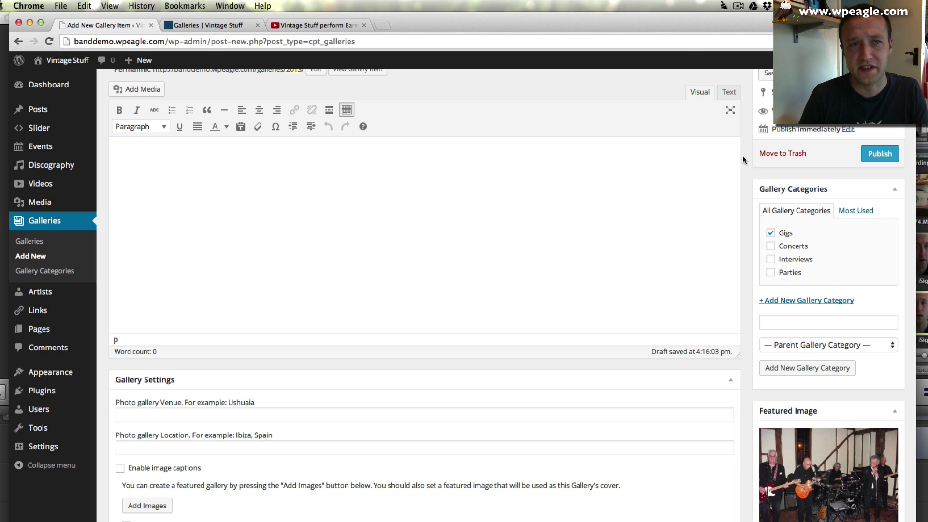
pyautogui.scroll(-4, 742, 156)
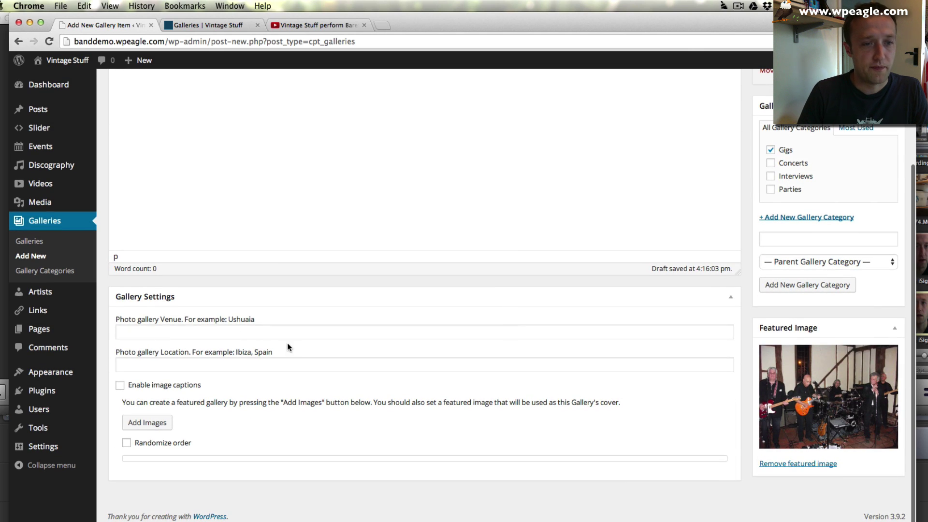
pyautogui.click(250, 336)
pyautogui.write('T')
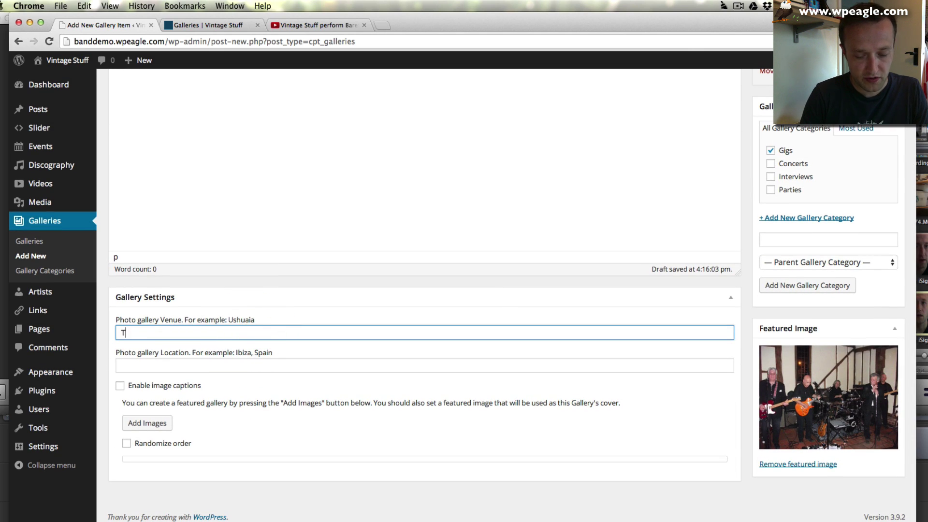
pyautogui.write('he Barns')
pyautogui.press('Tab')
pyautogui.write('Be')
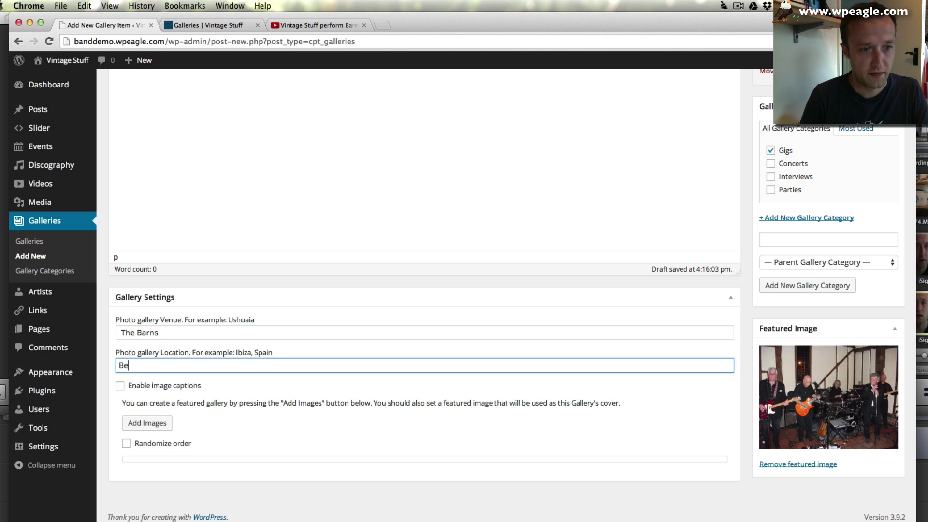
pyautogui.write('dford')
pyautogui.click(317, 398)
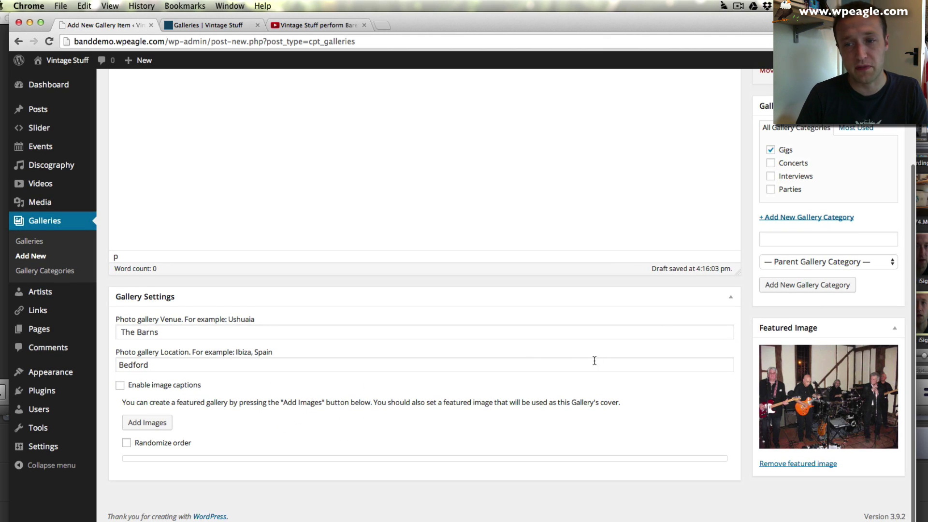
pyautogui.click(155, 424)
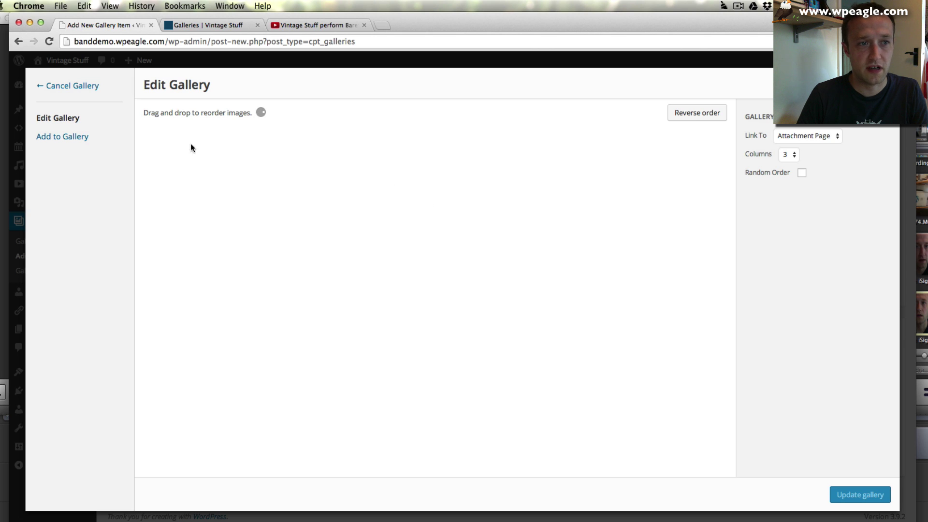
# - Upload The Barns 2–4 photos and add all four Barns photos to the gallery
pyautogui.click(49, 137)
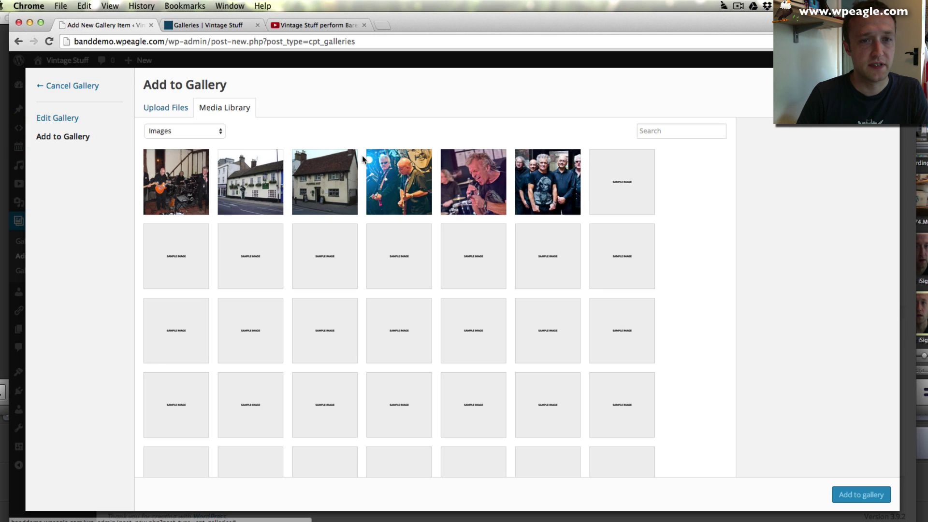
pyautogui.click(161, 110)
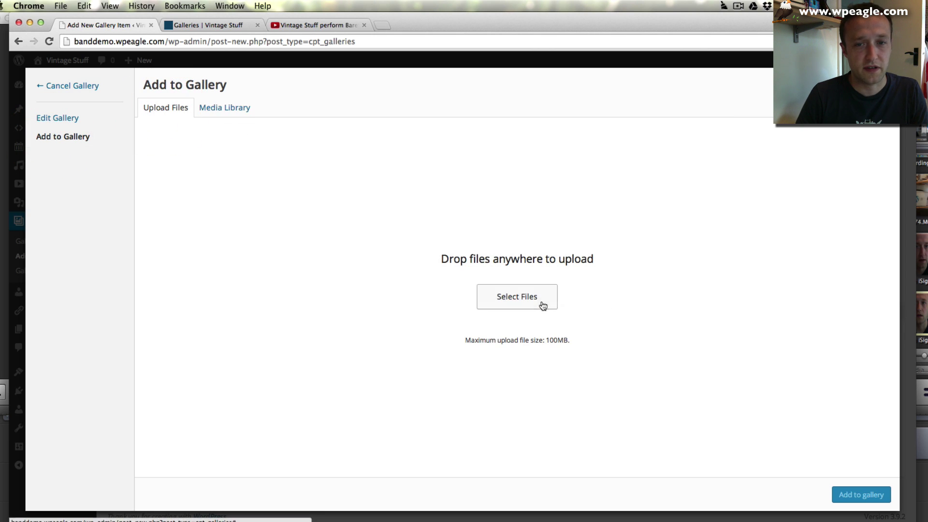
pyautogui.click(543, 305)
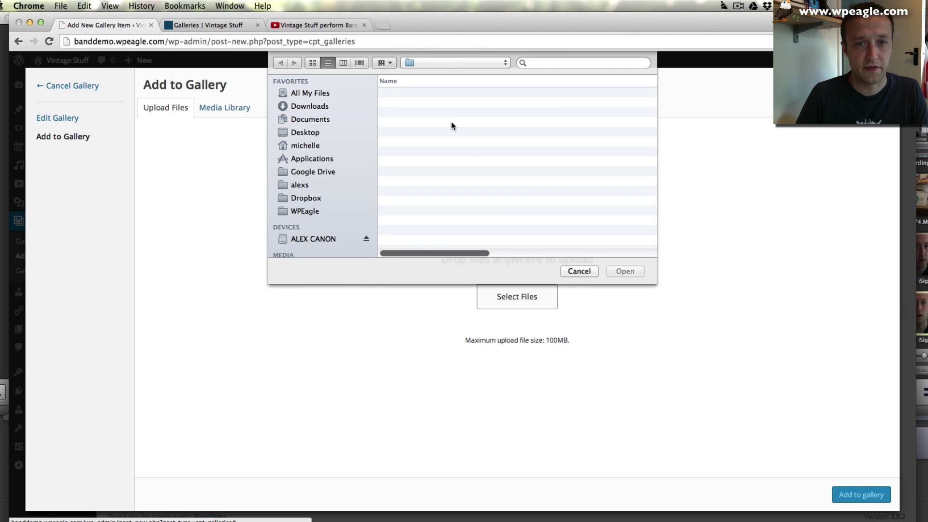
pyautogui.click(433, 224)
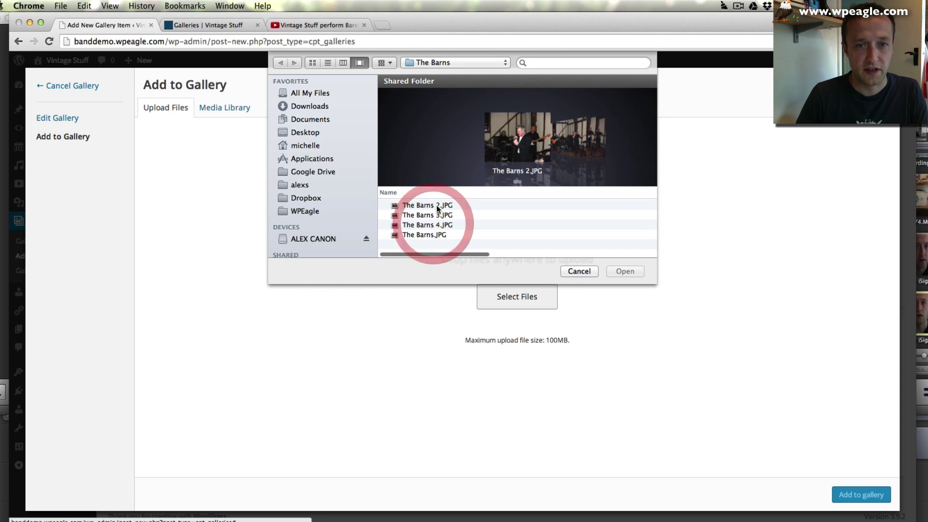
pyautogui.keyDown('shift'); pyautogui.click(436, 205); pyautogui.keyUp('shift')
pyautogui.click(625, 271)
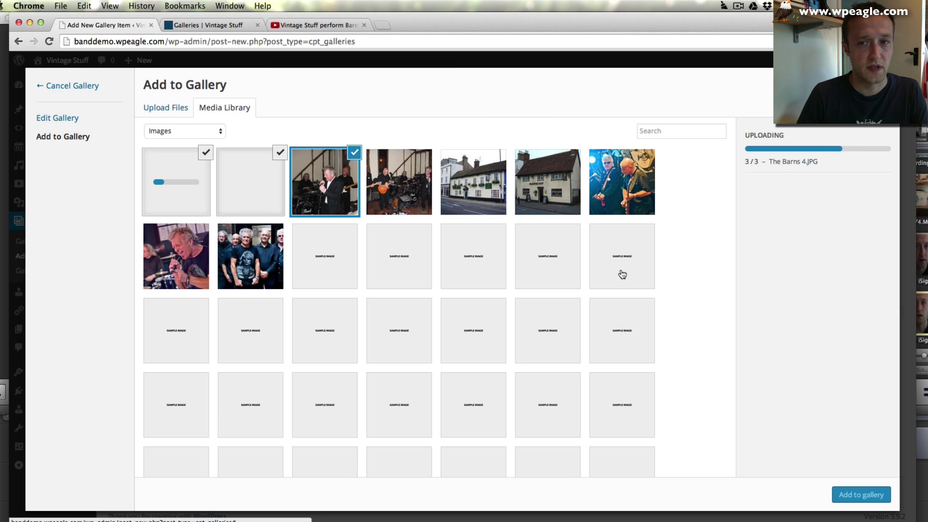
pyautogui.click(402, 184)
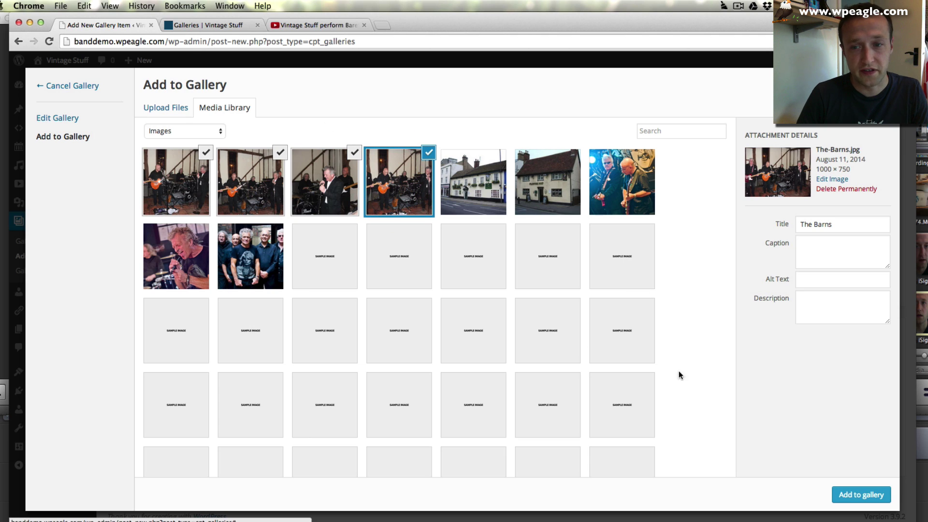
pyautogui.click(851, 492)
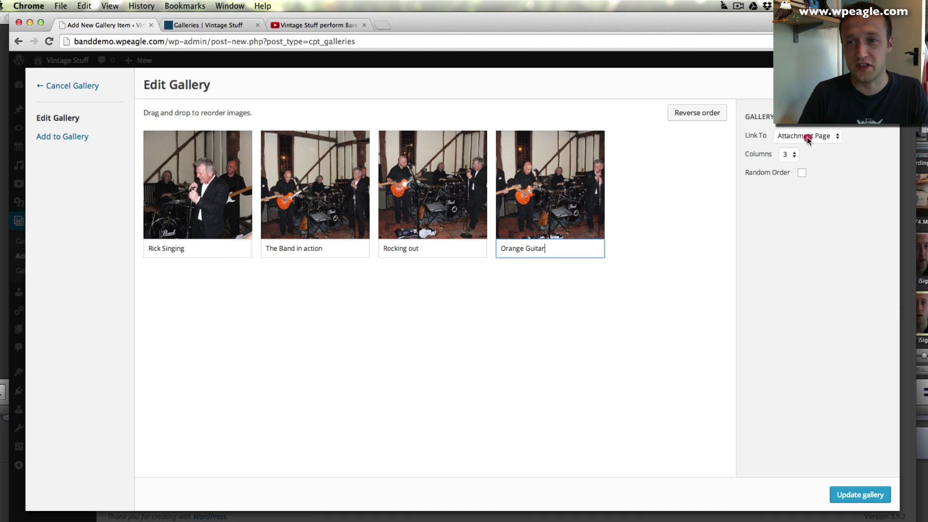
# - Link gallery images to the media file, enable random order, and update the gallery
pyautogui.click(807, 136)
pyautogui.click(825, 137)
pyautogui.click(826, 137)
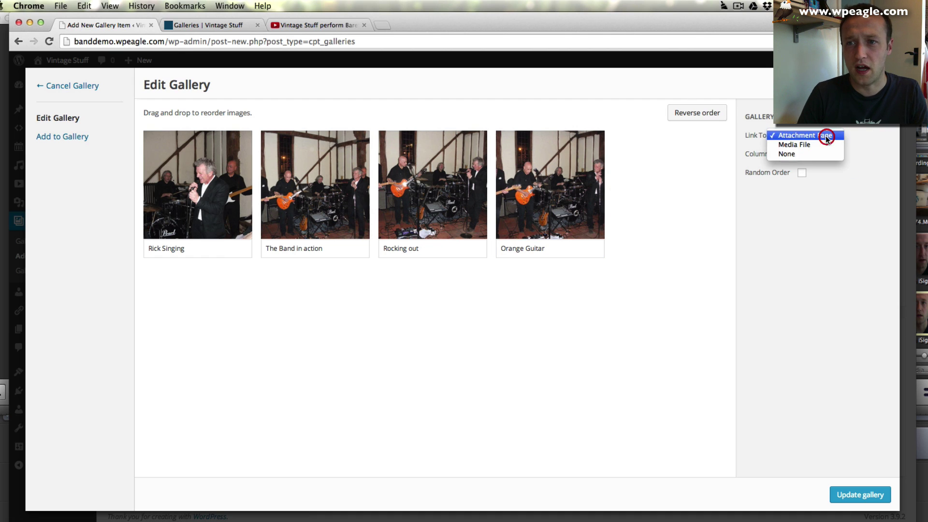
pyautogui.click(823, 145)
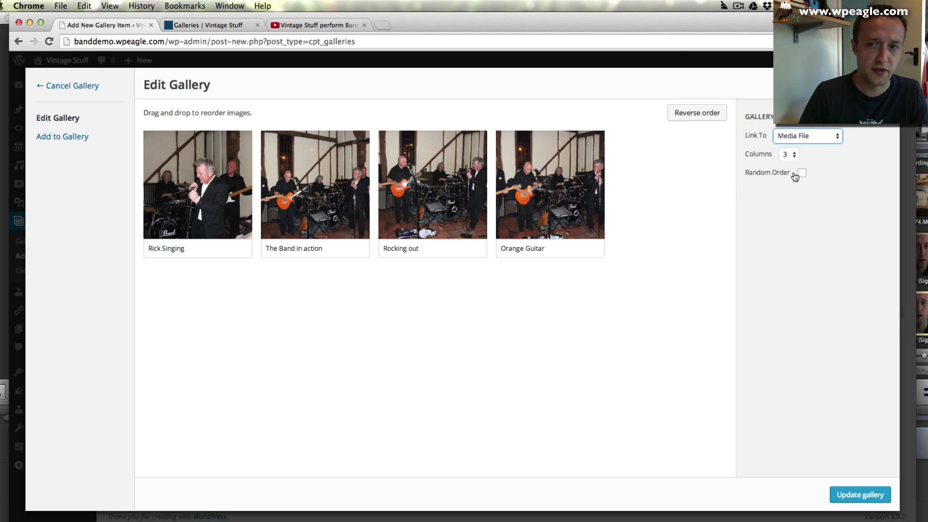
pyautogui.click(798, 173)
pyautogui.click(851, 494)
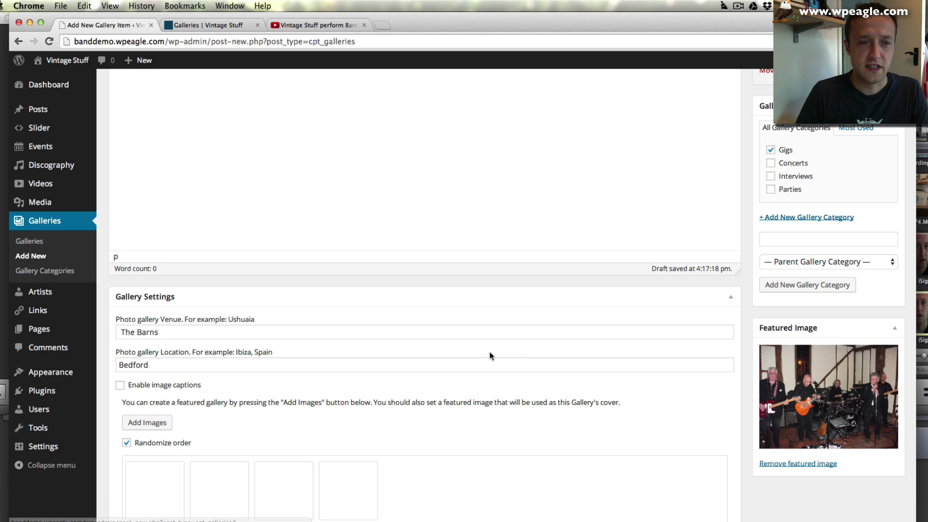
# - Publish The Barns gallery, preview a photo on its page, then check the Galleries listing
pyautogui.scroll(5, 804, 245)
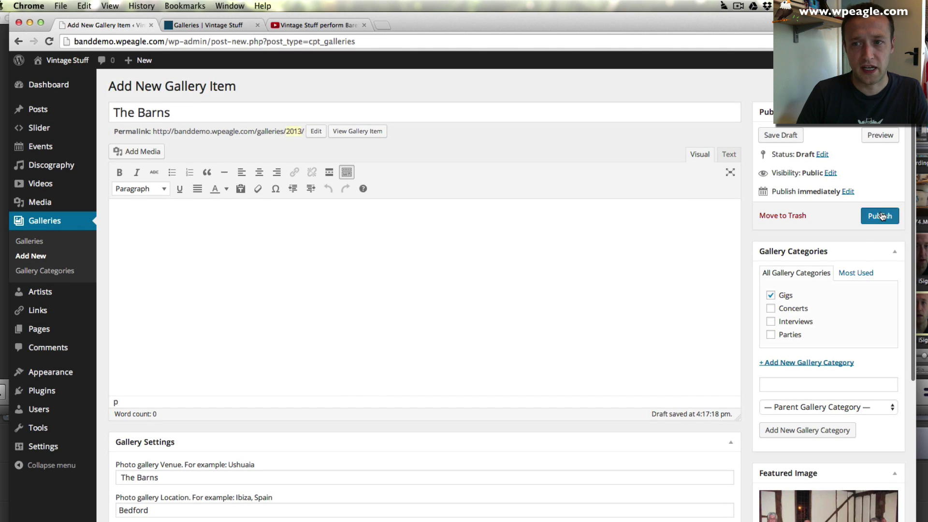
pyautogui.click(880, 215)
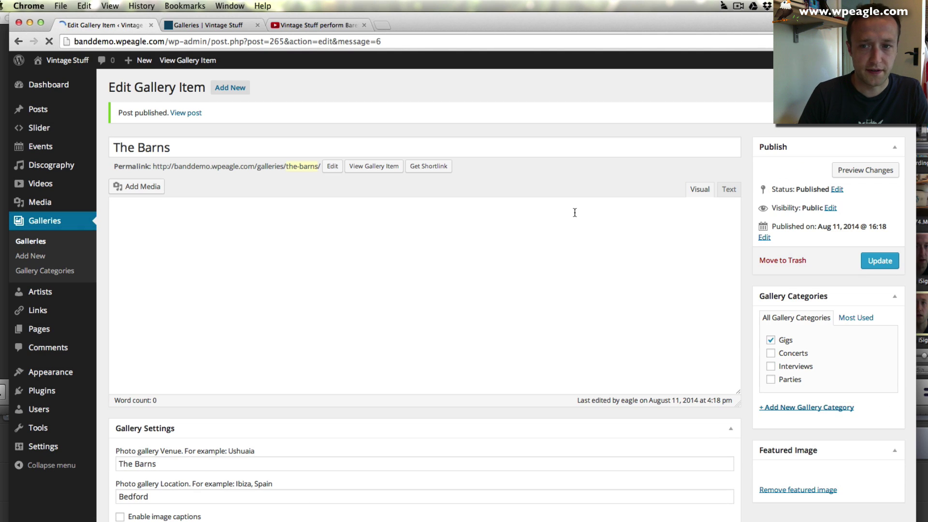
pyautogui.click(192, 112)
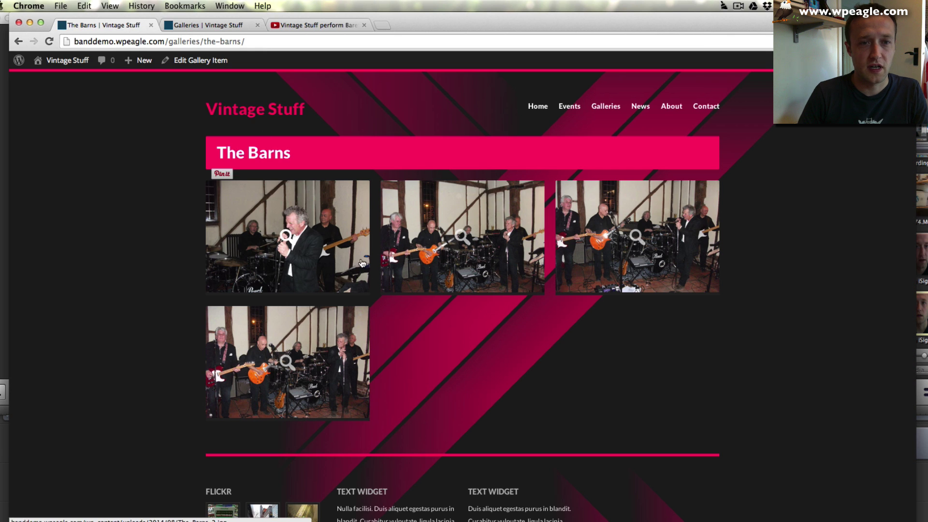
pyautogui.click(292, 236)
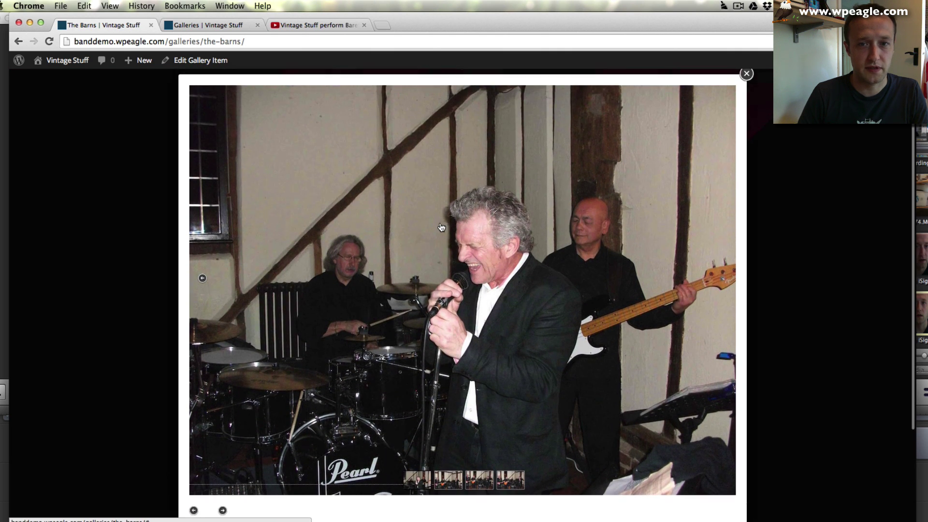
pyautogui.click(793, 356)
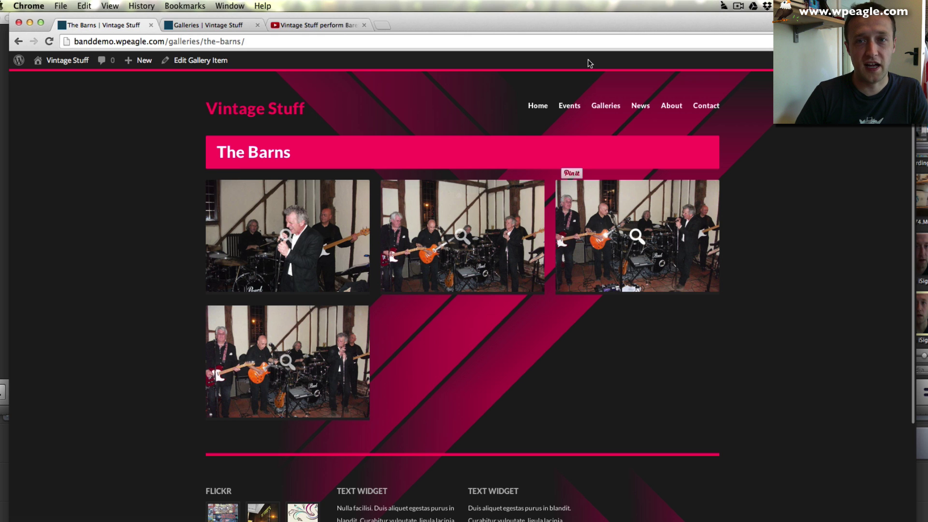
pyautogui.click(614, 106)
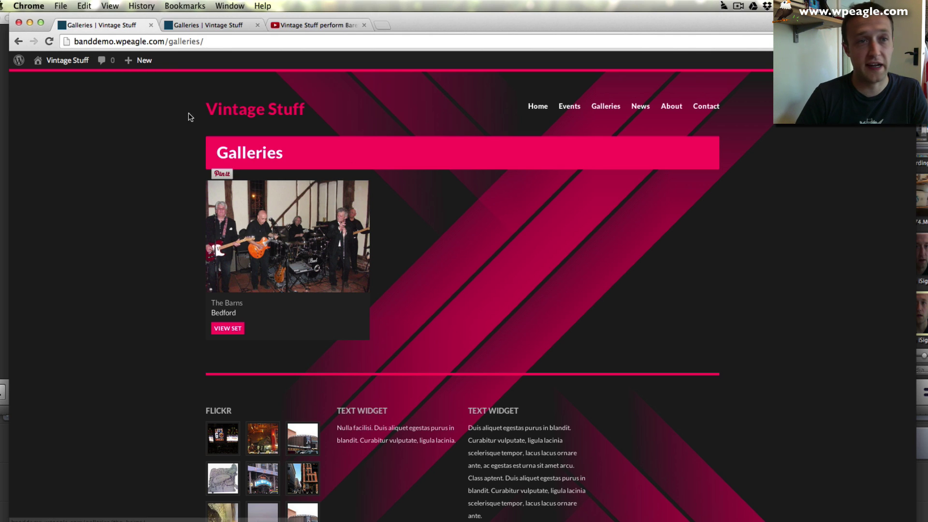
# - Start a new gallery item and title it Dannys Bar
pyautogui.moveTo(141, 66)
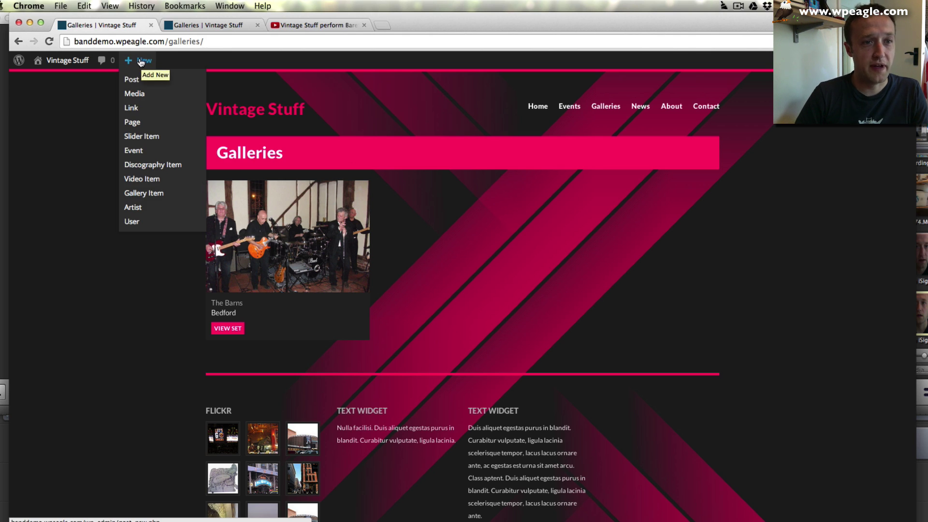
pyautogui.click(143, 194)
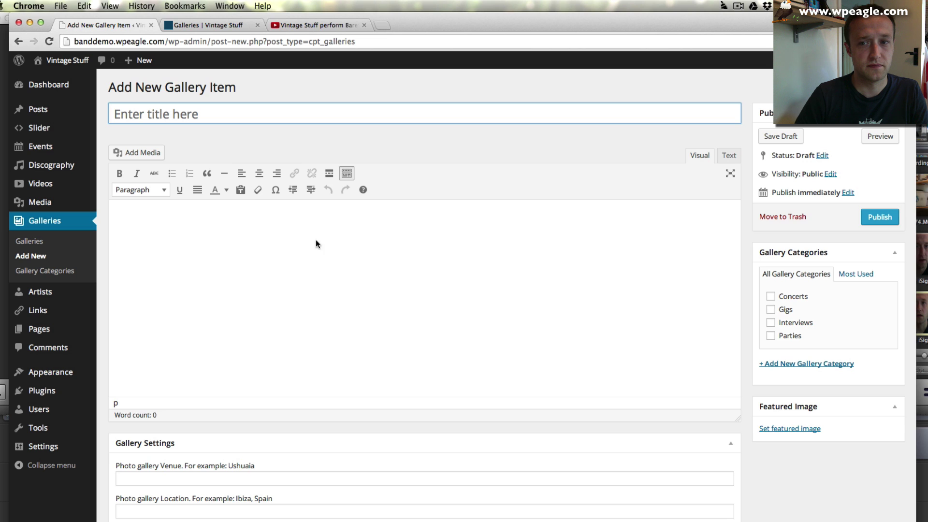
pyautogui.scroll(-4, 413, 248)
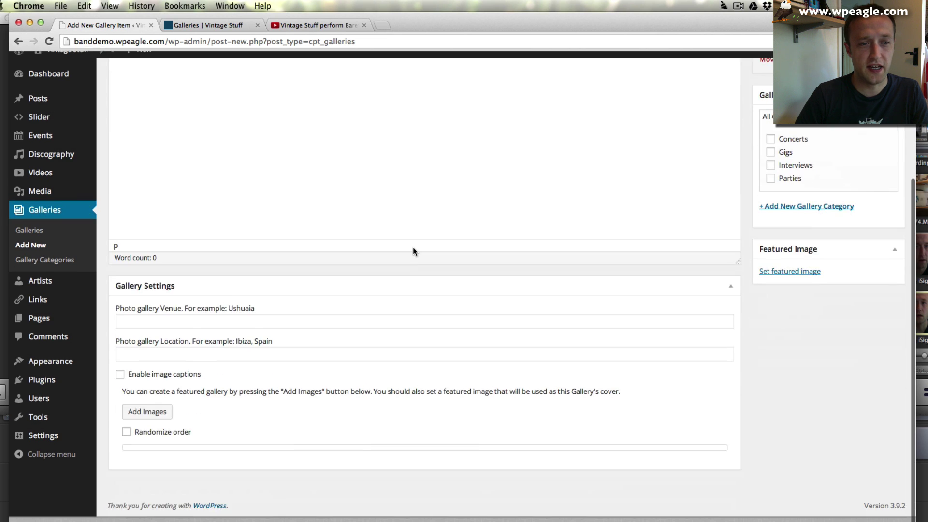
pyautogui.scroll(4, 413, 248)
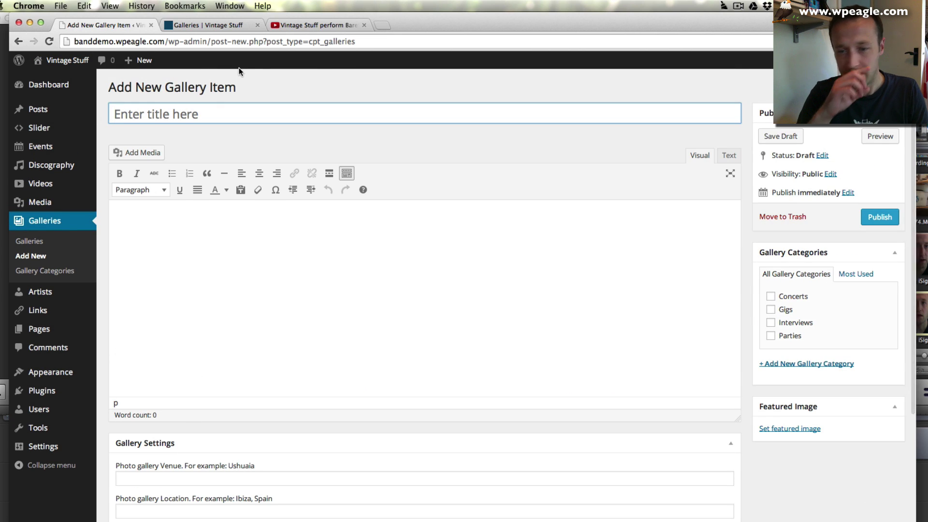
pyautogui.press('shift')
pyautogui.write('Dannys Bar')
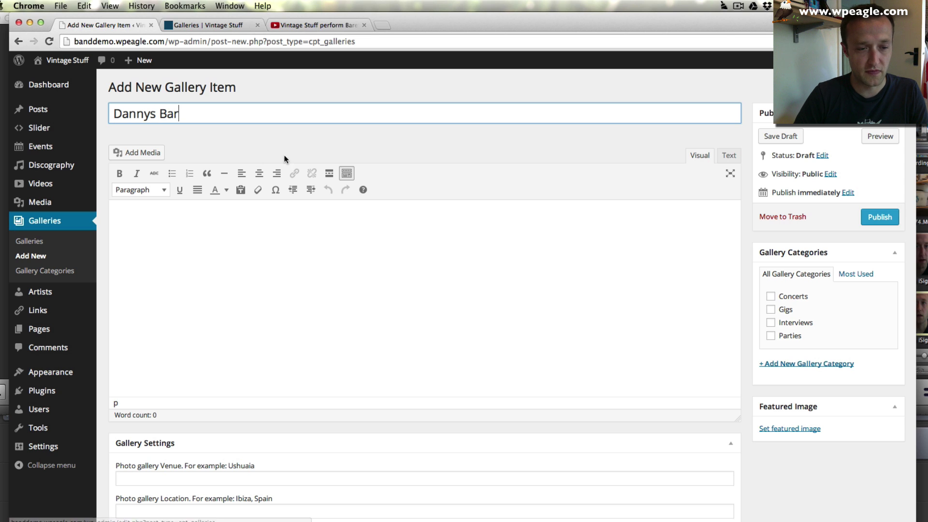
# - Set the gallery venue to Dannys Bar and the location to Bedford
pyautogui.scroll(-3, 292, 222)
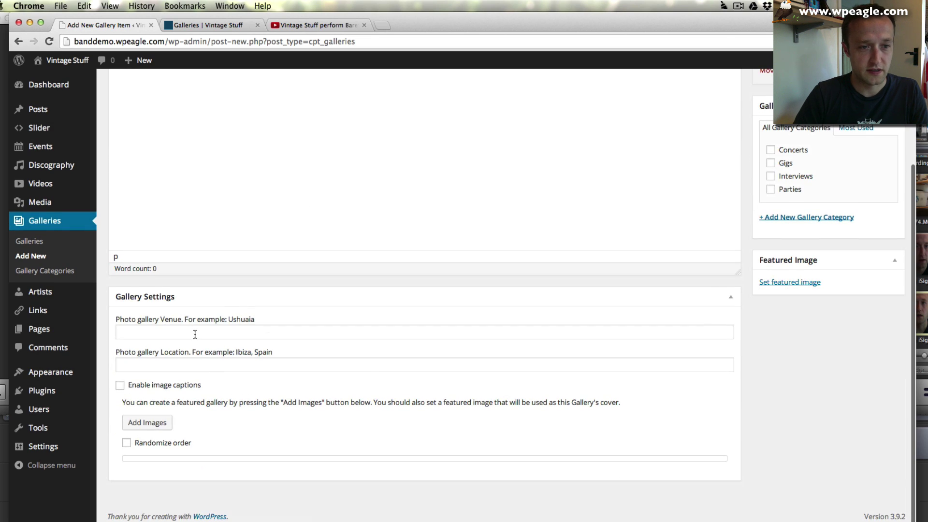
pyautogui.click(218, 333)
pyautogui.write('Bar')
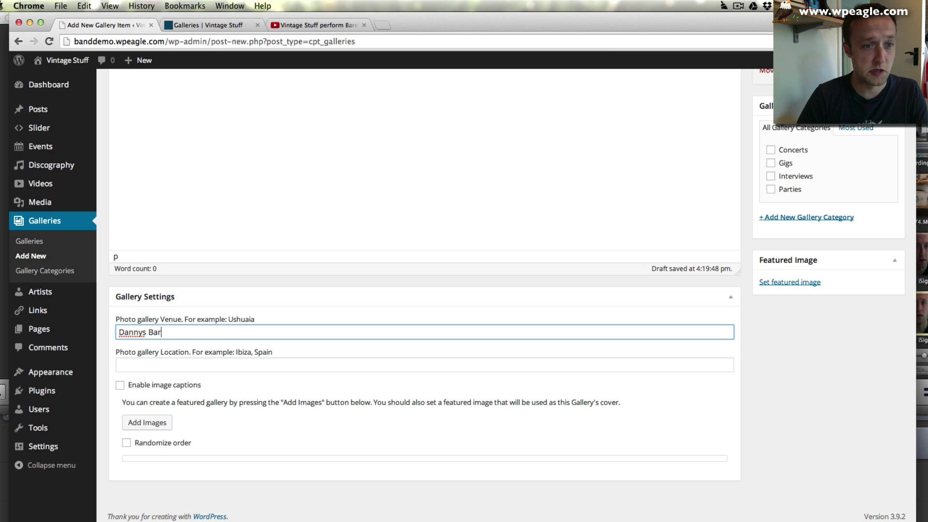
pyautogui.click(290, 364)
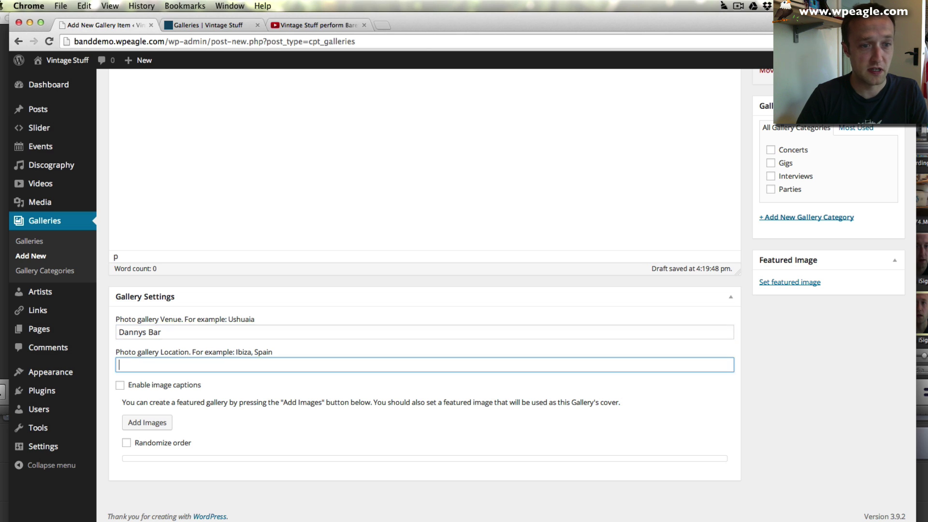
pyautogui.write('Bed')
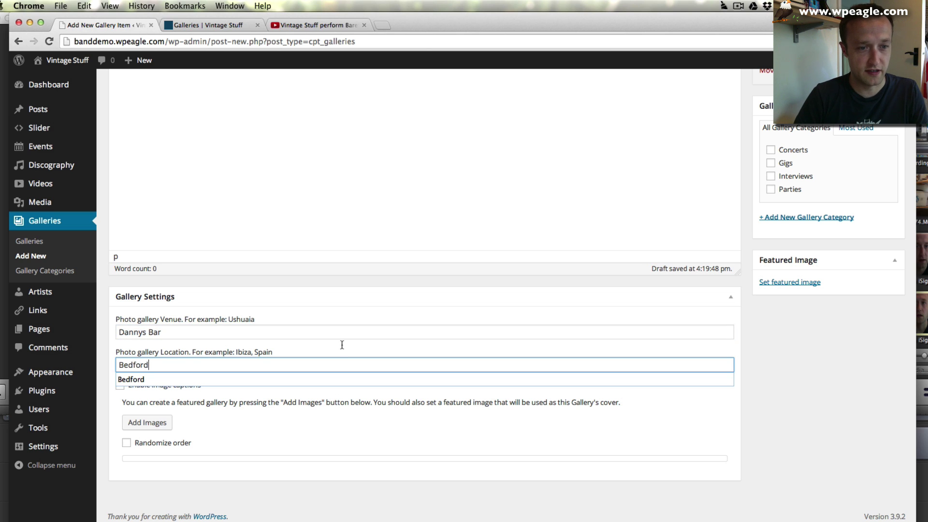
pyautogui.write('ford')
pyautogui.click(311, 406)
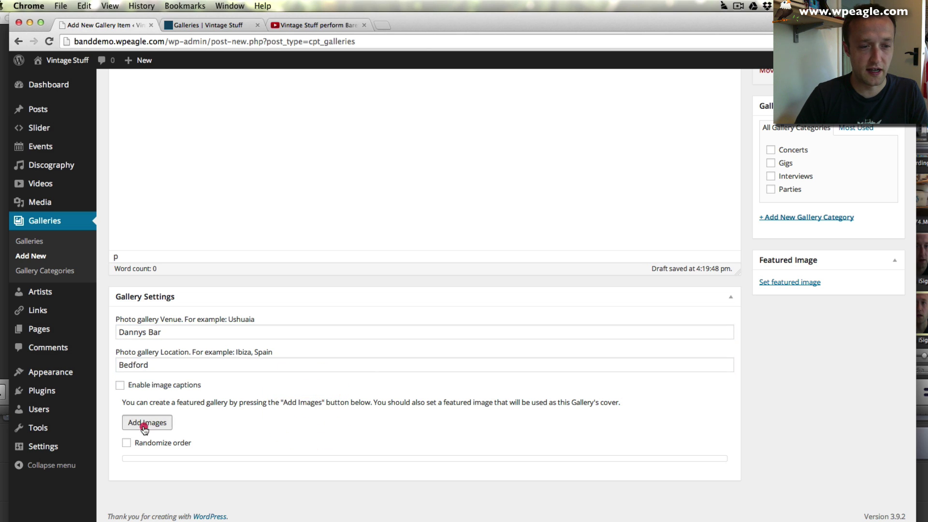
# - Open the Add to Gallery file uploader for this gallery item
pyautogui.click(140, 425)
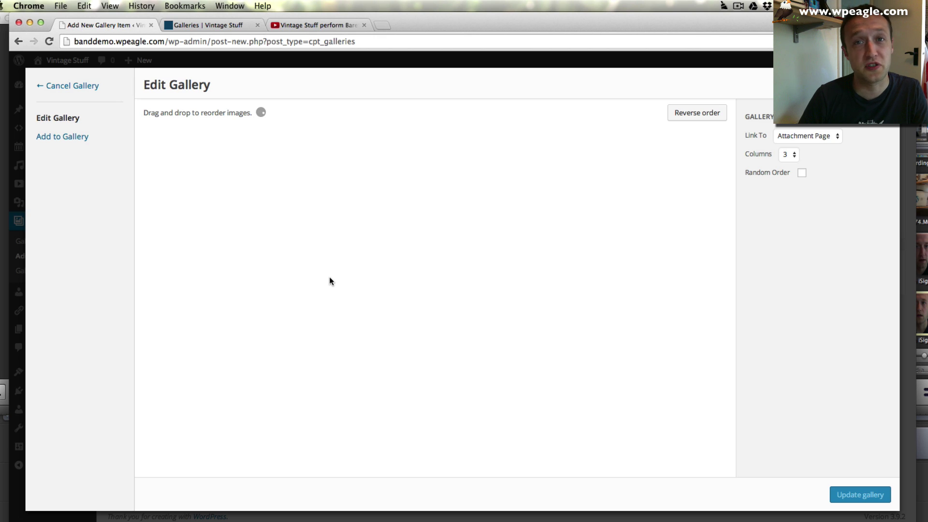
pyautogui.click(60, 136)
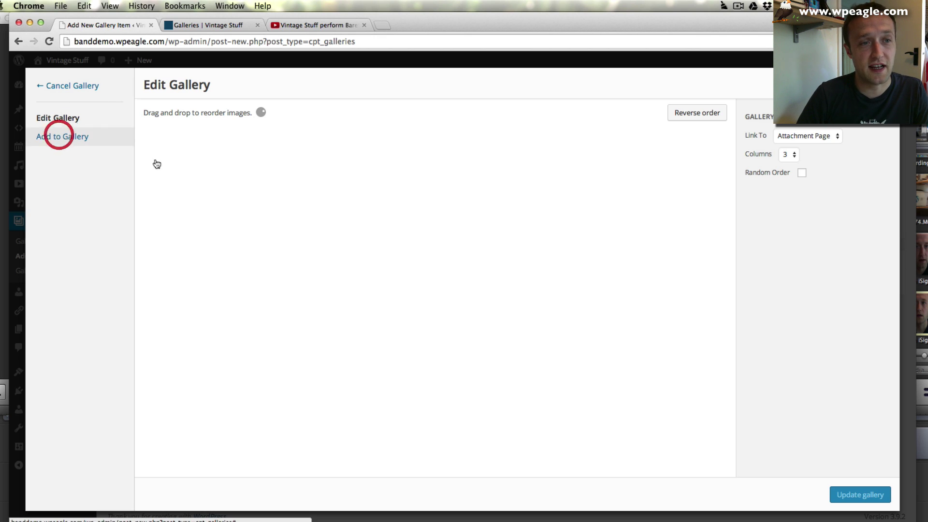
pyautogui.click(173, 108)
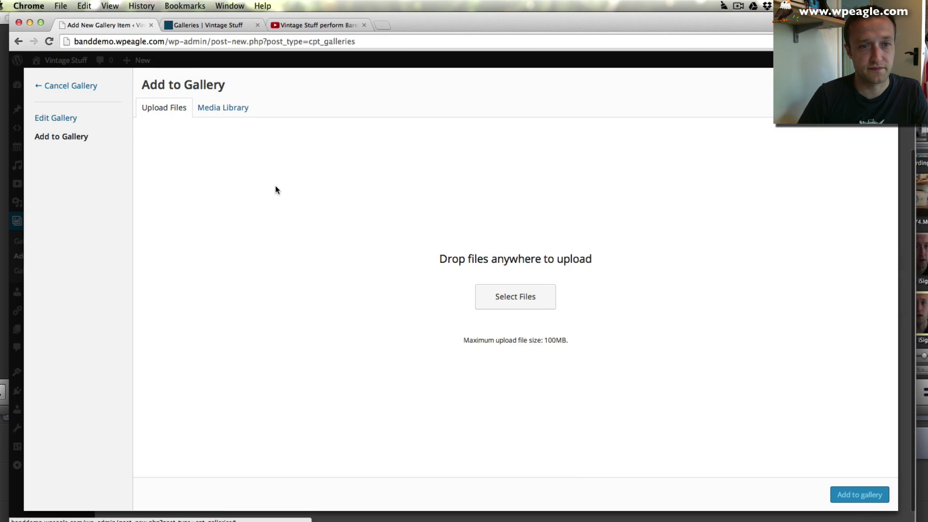
pyautogui.click(521, 291)
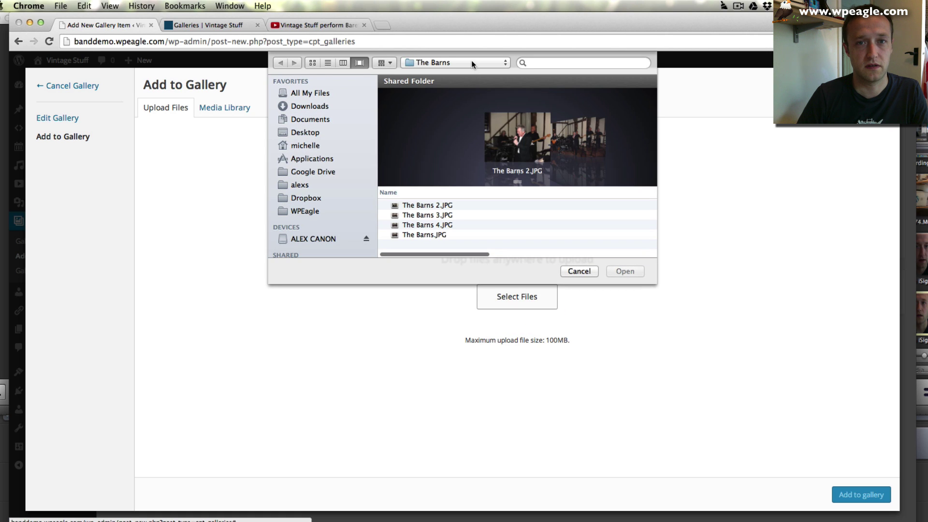
# - Upload every photo from the Vintage Stuff Demo Site's Dannys Bar folder
pyautogui.click(472, 62)
pyautogui.click(471, 76)
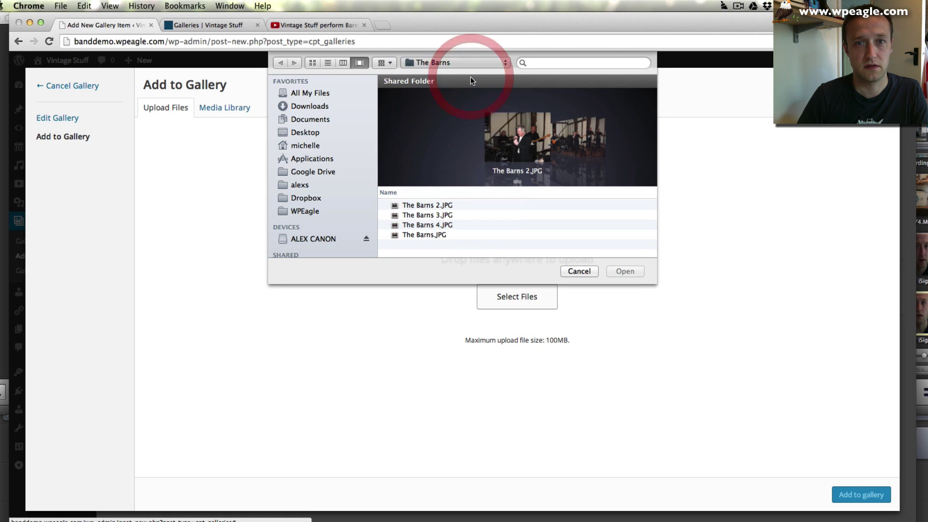
pyautogui.scroll(-5, 441, 222)
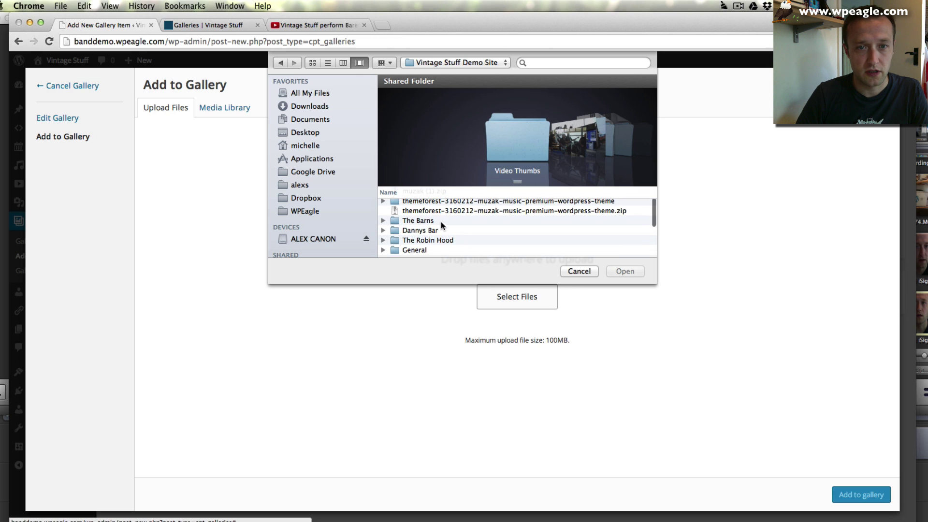
pyautogui.doubleClick(419, 232)
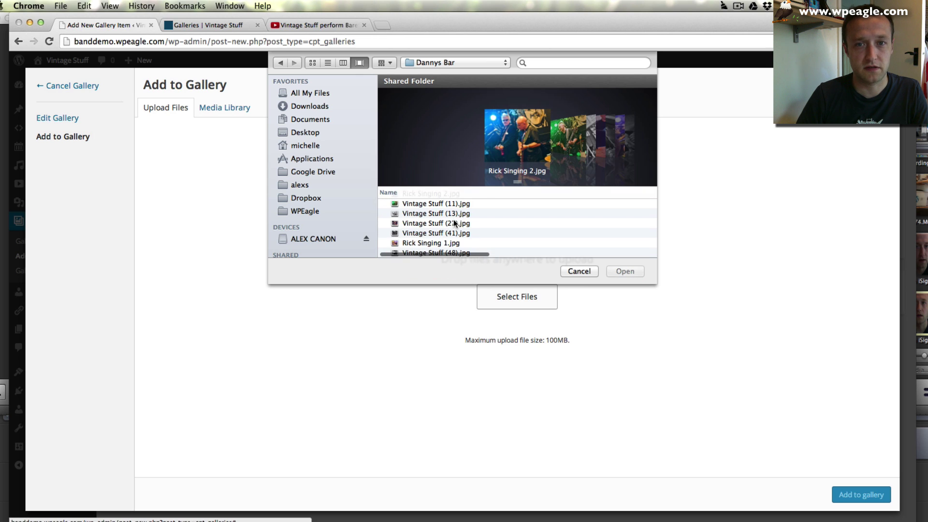
pyautogui.scroll(-2, 454, 223)
pyautogui.click(442, 232)
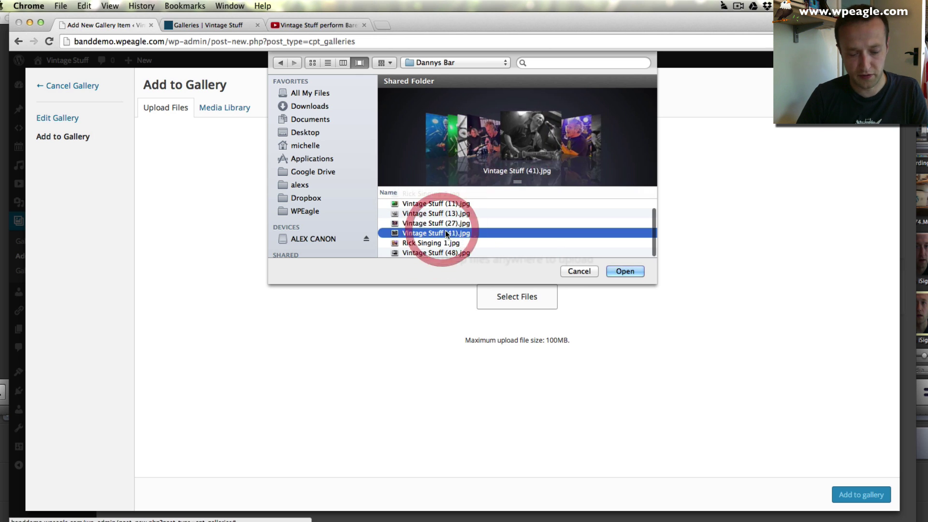
pyautogui.press('super+a')
pyautogui.click(624, 270)
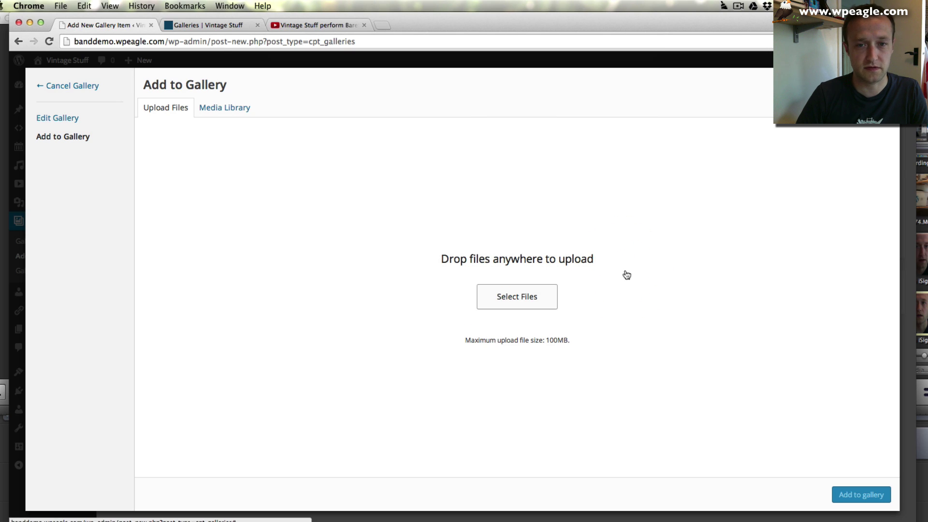
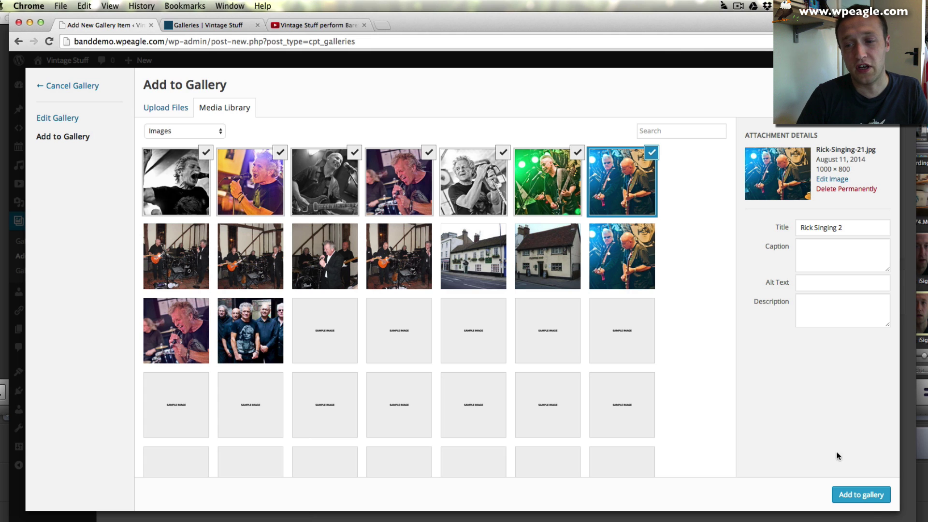
# - Add the seven uploaded photos to the gallery, linked to attachment pages, and update it
pyautogui.click(857, 493)
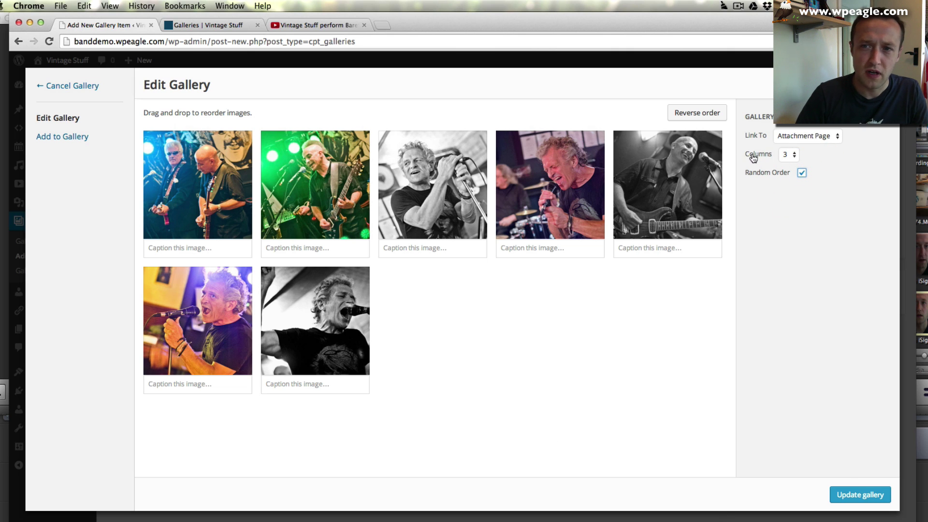
pyautogui.click(797, 138)
pyautogui.click(802, 145)
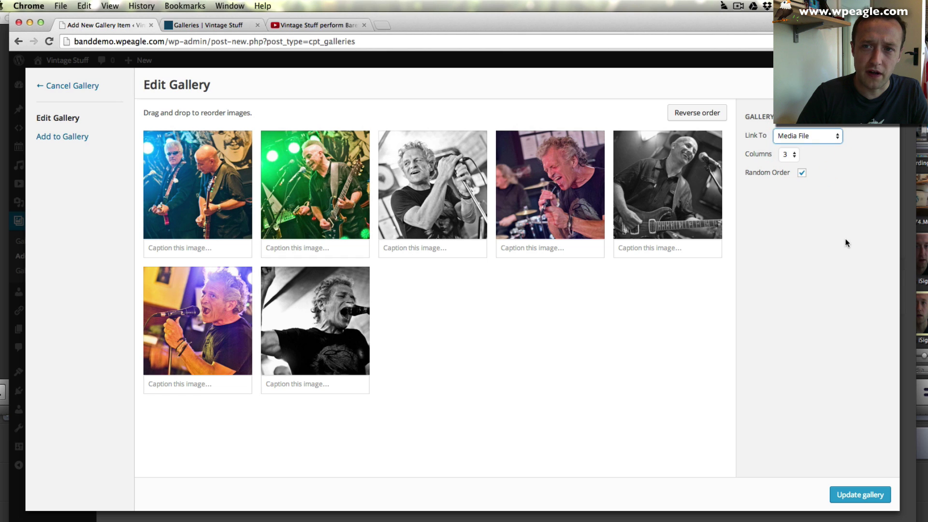
pyautogui.click(812, 136)
pyautogui.click(804, 127)
pyautogui.click(861, 495)
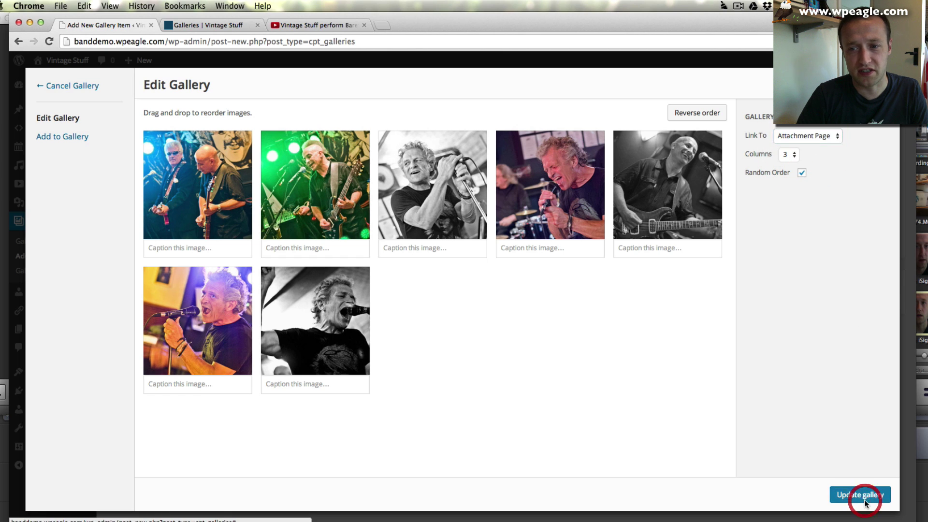
pyautogui.scroll(3, 772, 400)
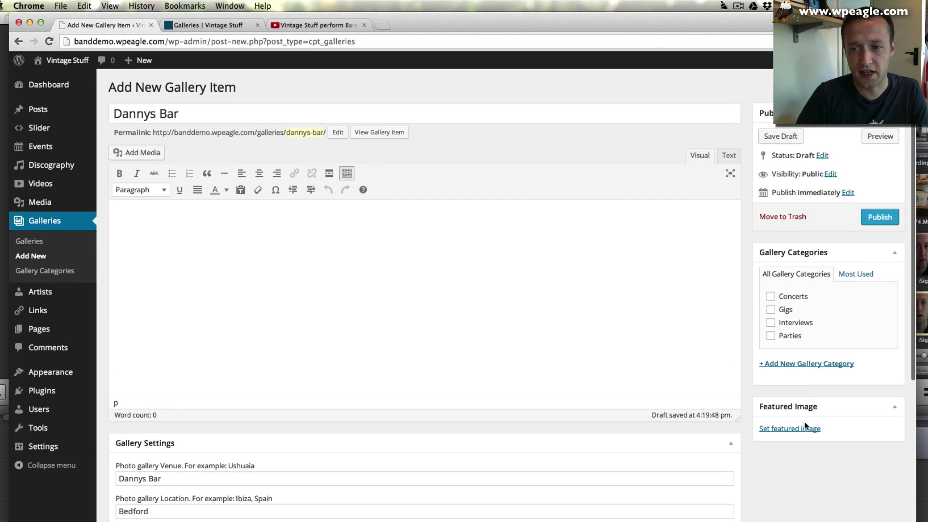
# - Make the black-and-white singer photo the featured image, tick Gigs, and publish Dannys Bar
pyautogui.click(803, 428)
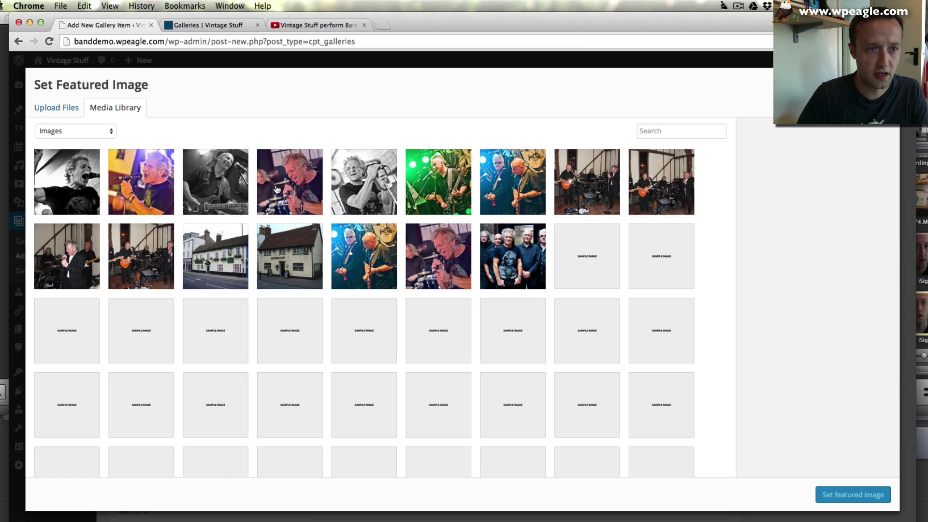
pyautogui.click(65, 191)
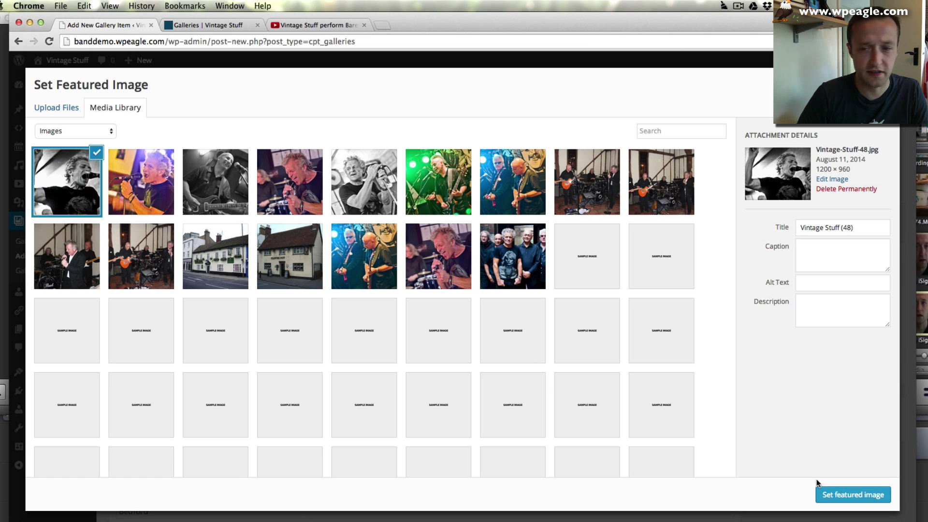
pyautogui.click(838, 494)
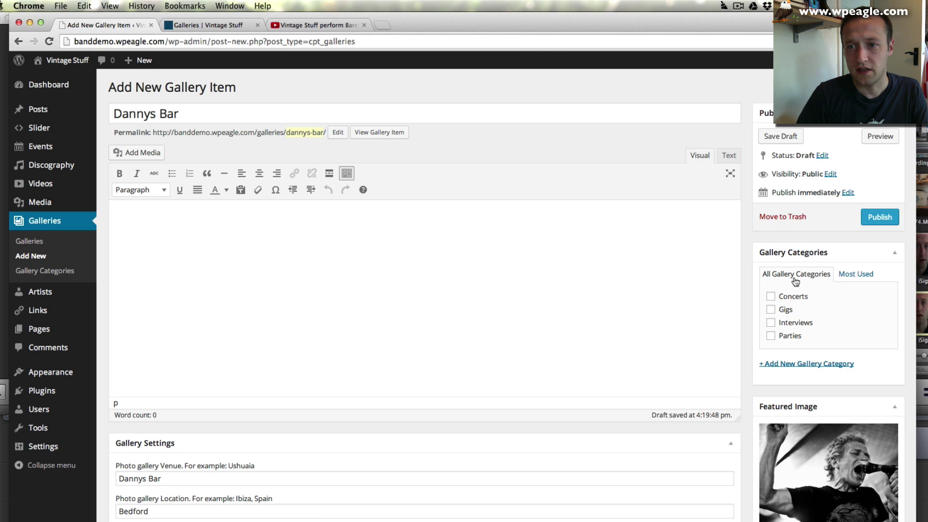
pyautogui.click(772, 310)
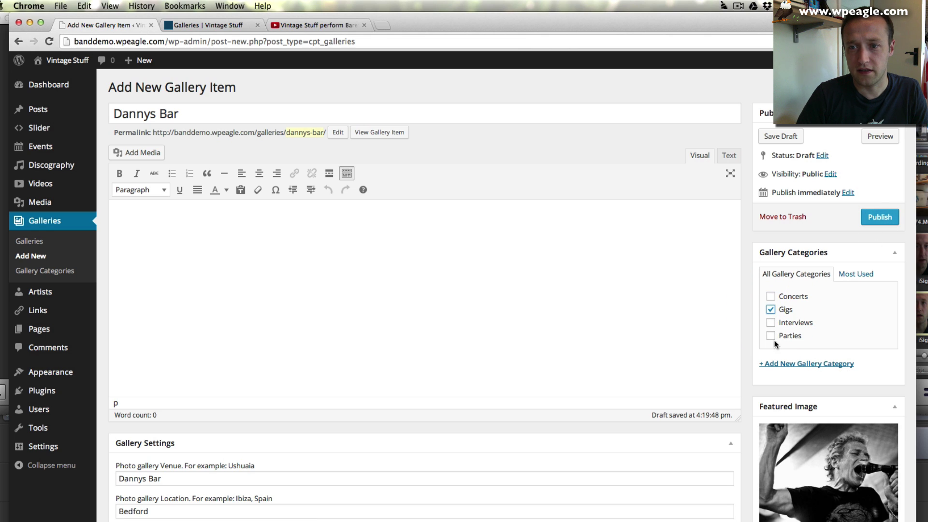
pyautogui.click(879, 217)
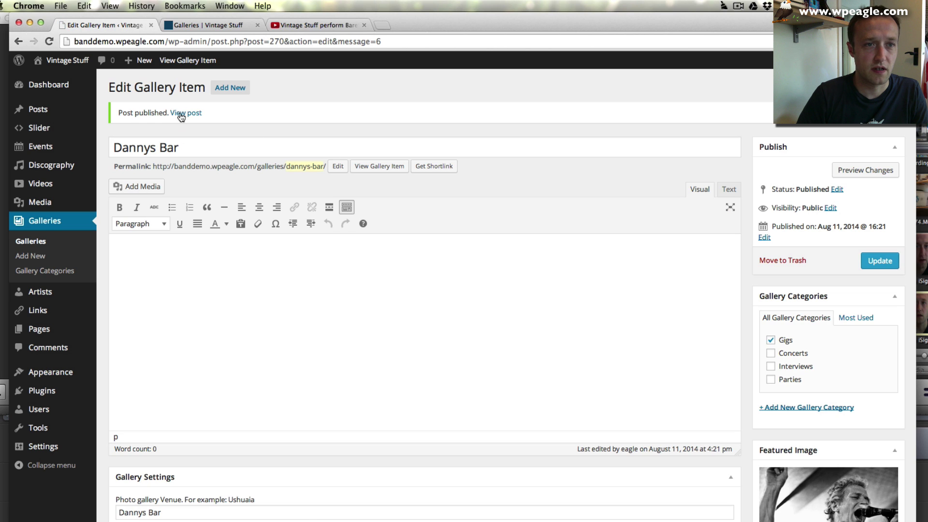
# - View the published gallery and step through its first four photos in the lightbox
pyautogui.click(182, 113)
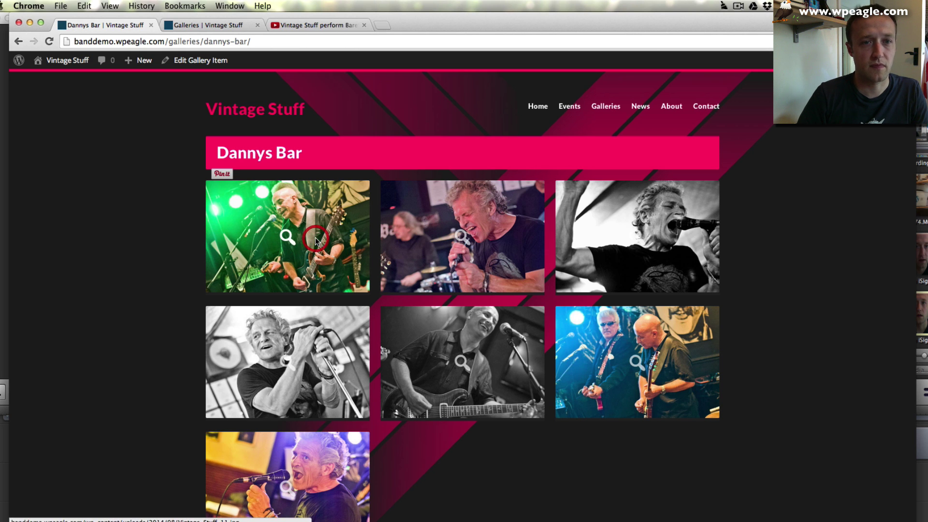
pyautogui.click(315, 240)
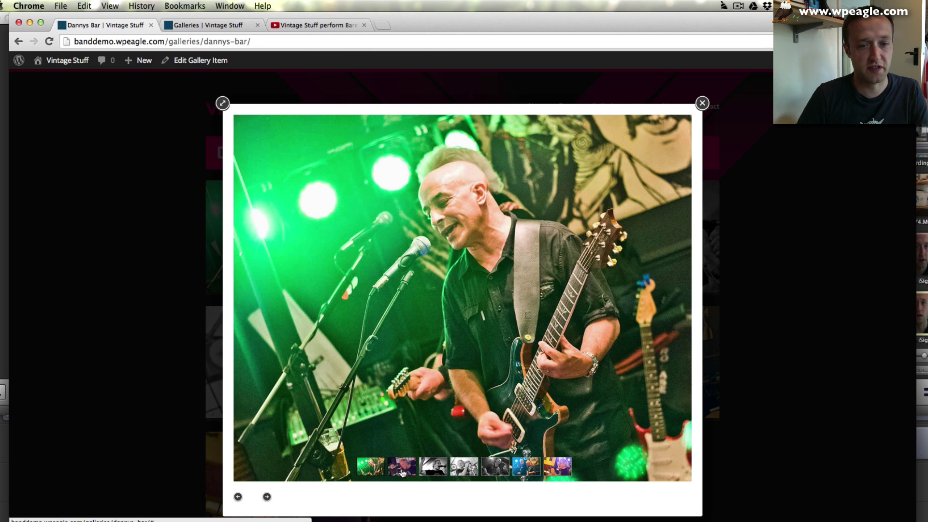
pyautogui.click(402, 470)
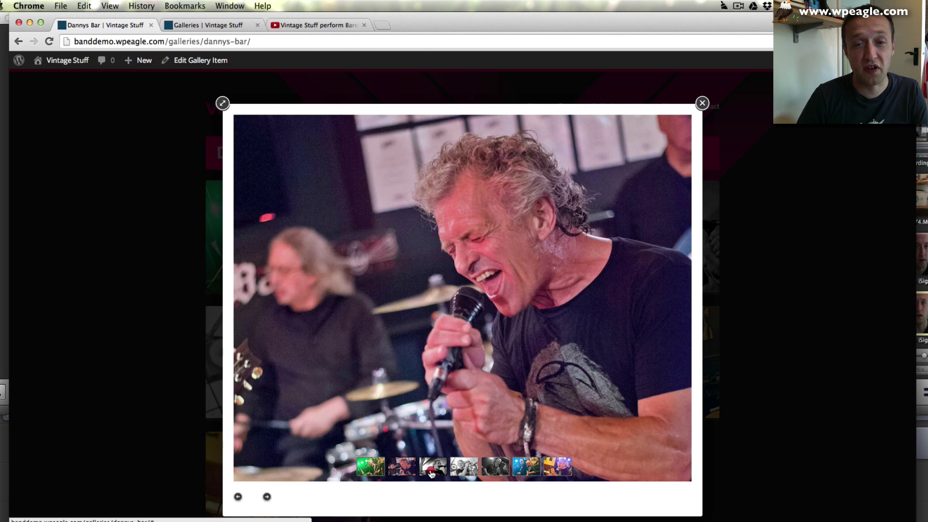
pyautogui.click(432, 472)
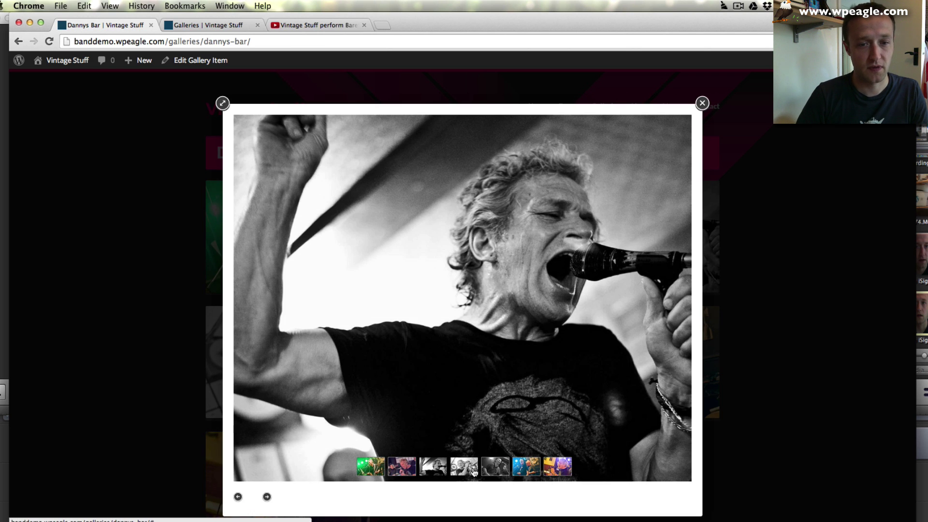
pyautogui.click(464, 466)
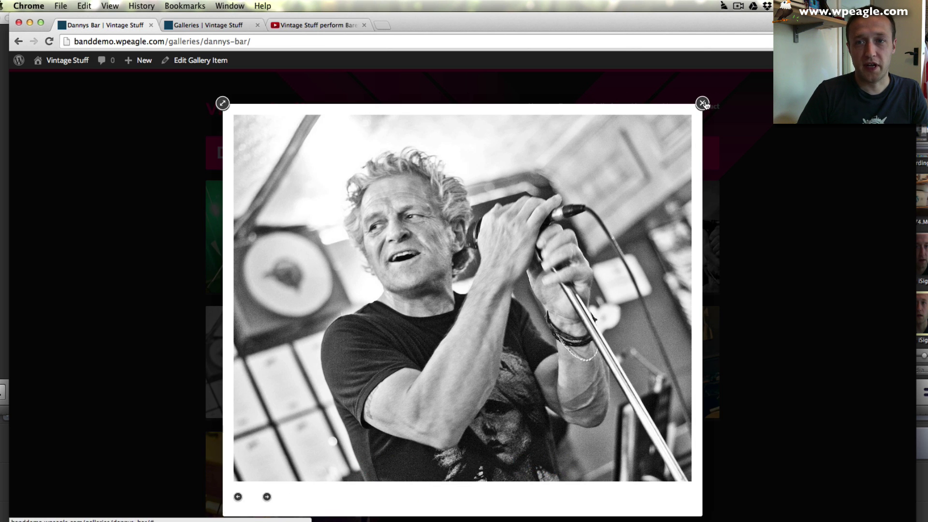
pyautogui.click(702, 103)
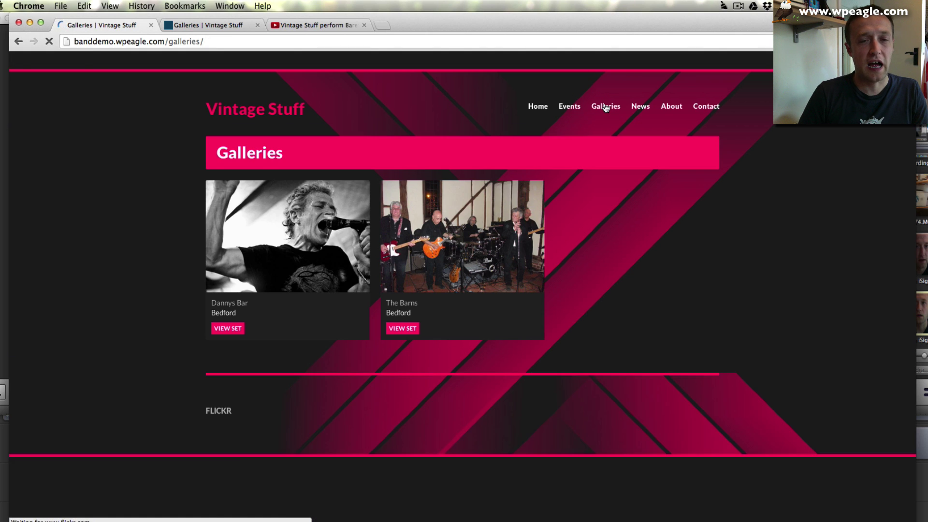
# - Scroll the live gallery page to review the Dannys Bar set
pyautogui.scroll(-2, 489, 154)
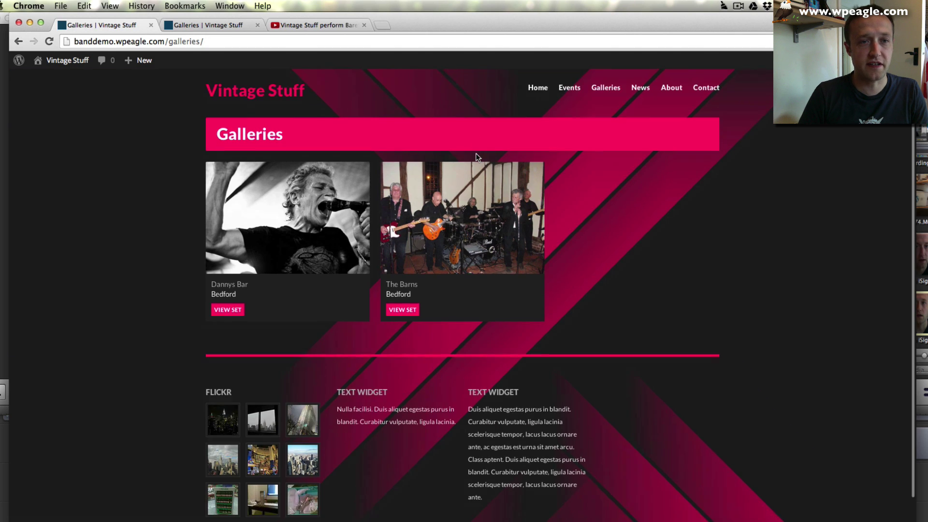
pyautogui.scroll(2, 476, 155)
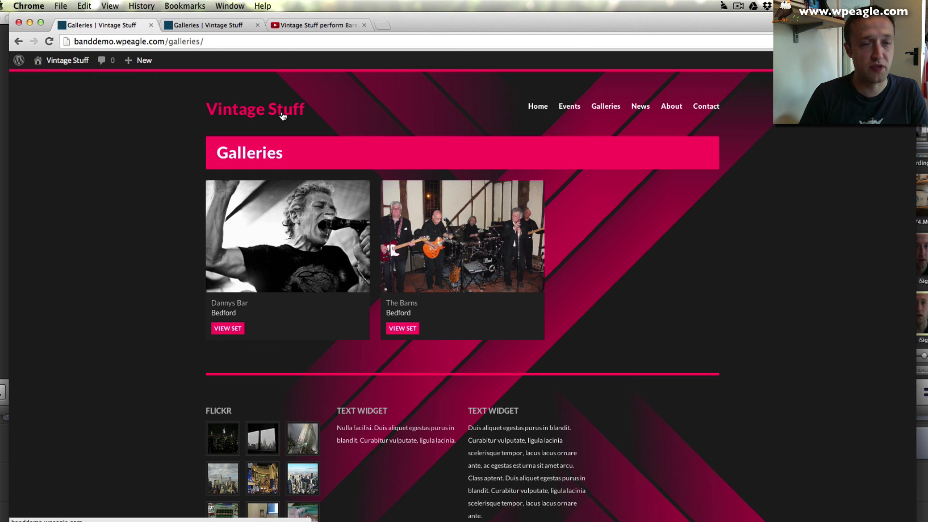
pyautogui.moveTo(58, 60)
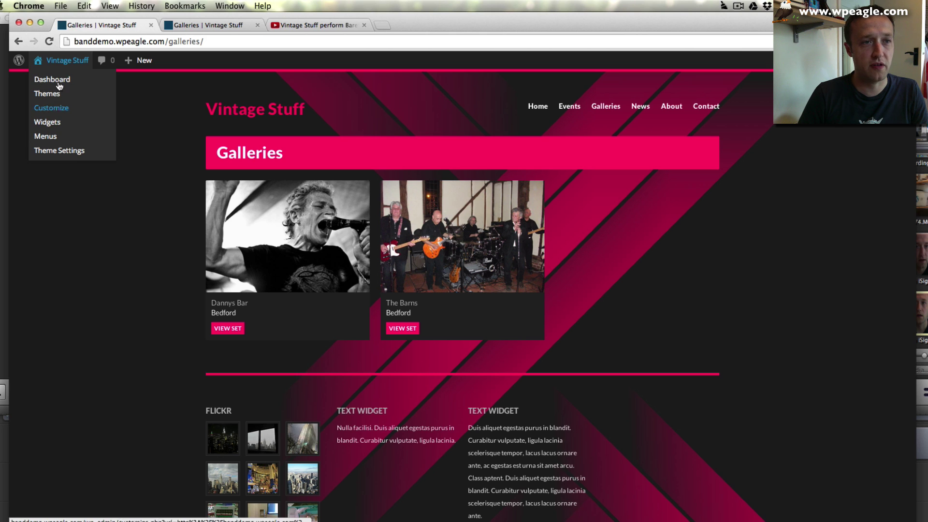
# - Add the Videos page to the Vintage Stuff Menu right after Galleries and save it
pyautogui.click(48, 138)
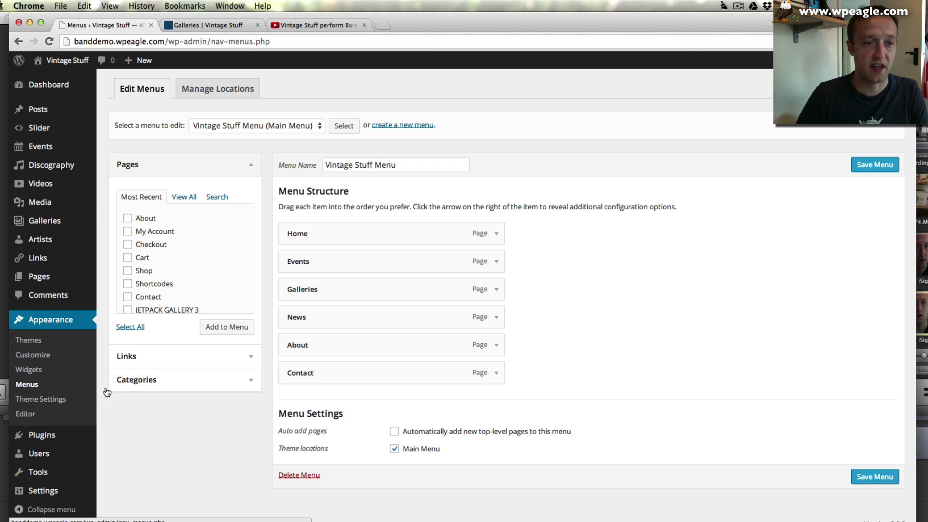
pyautogui.click(184, 196)
pyautogui.scroll(-10, 179, 242)
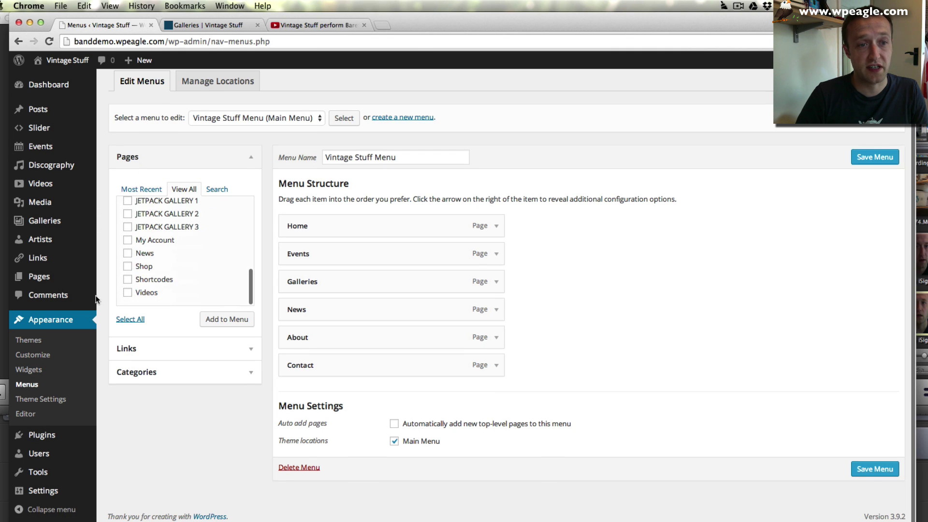
pyautogui.click(127, 292)
pyautogui.click(220, 319)
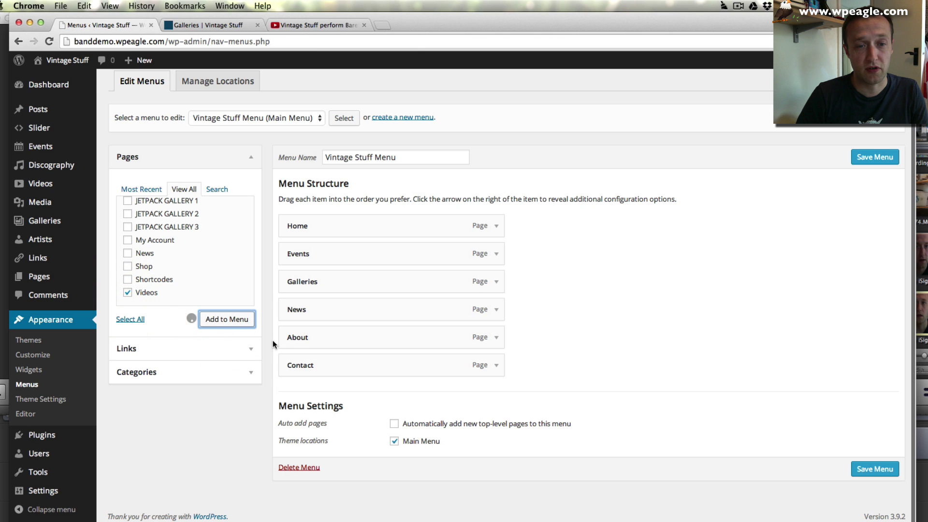
pyautogui.moveTo(331, 400); pyautogui.dragTo(327, 316)
pyautogui.click(880, 159)
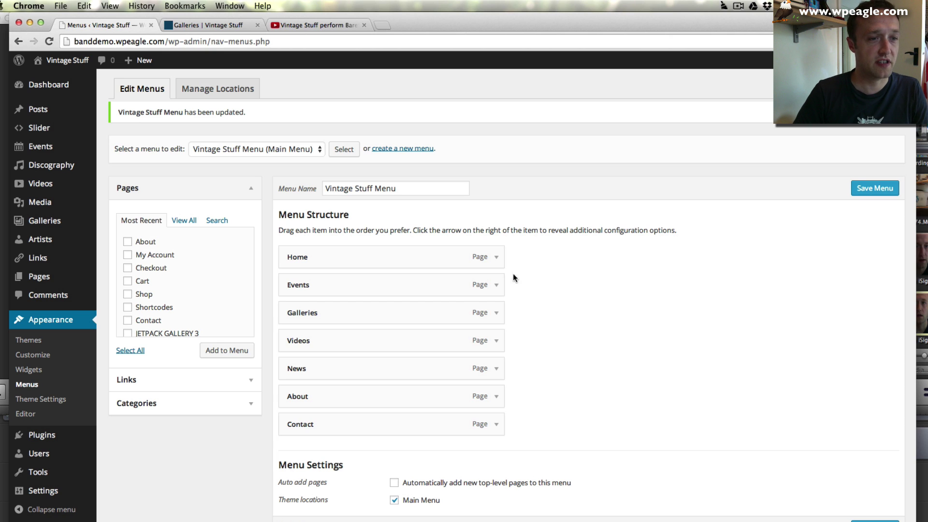
# - Start a new video item from Videos > Add New and go to YouTube
pyautogui.moveTo(69, 189)
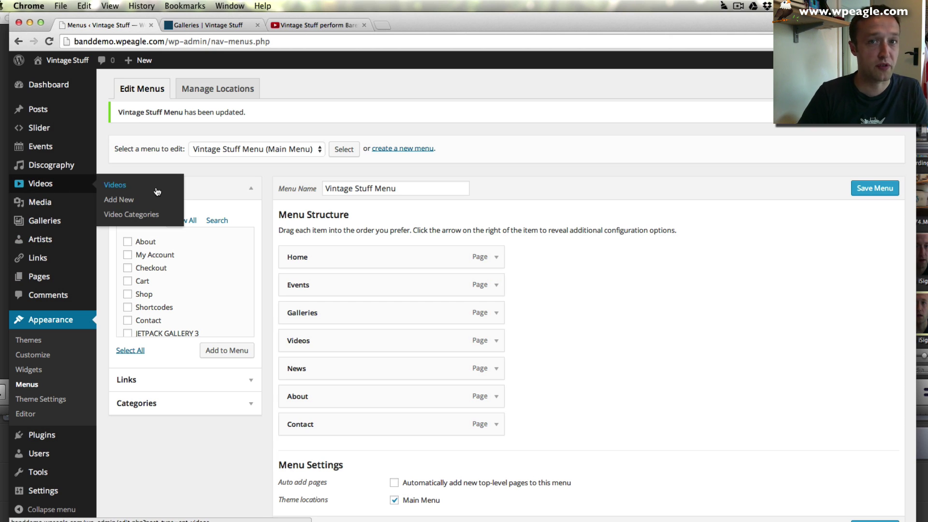
pyautogui.click(136, 188)
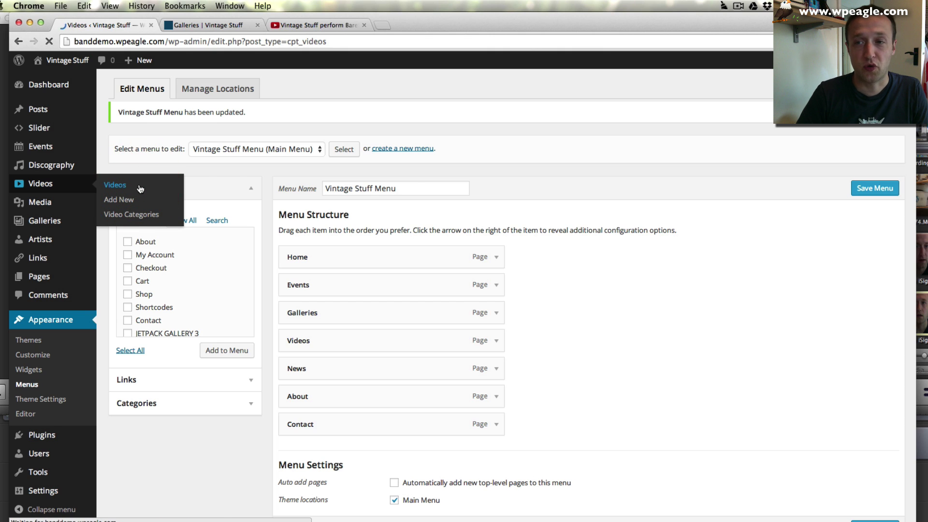
pyautogui.moveTo(257, 188)
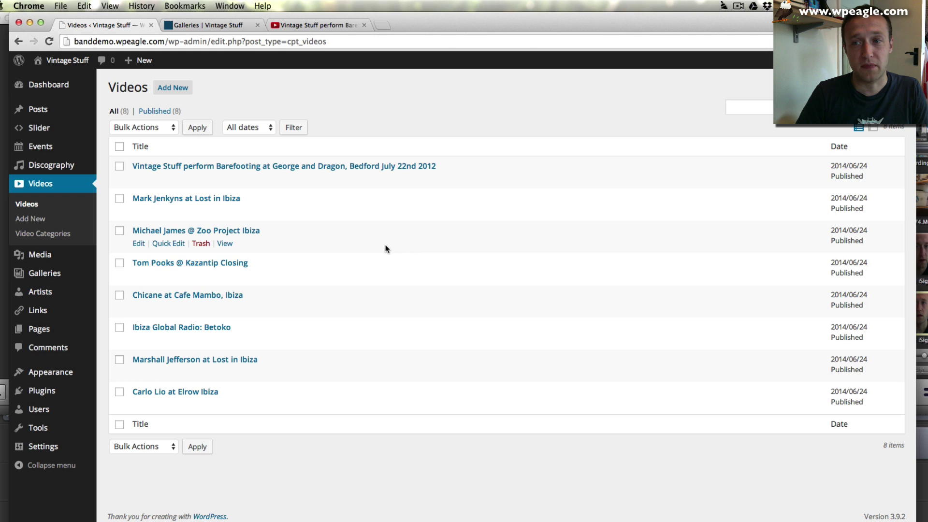
pyautogui.moveTo(186, 201)
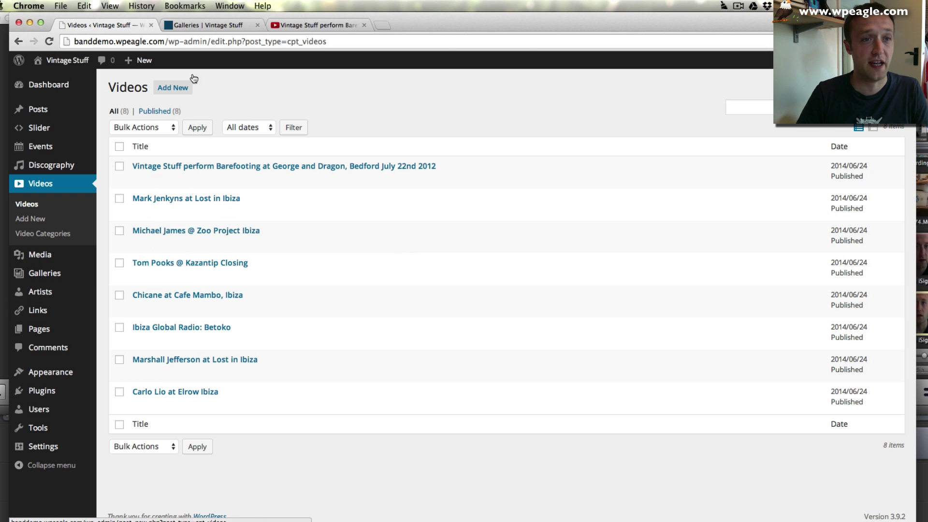
pyautogui.click(187, 90)
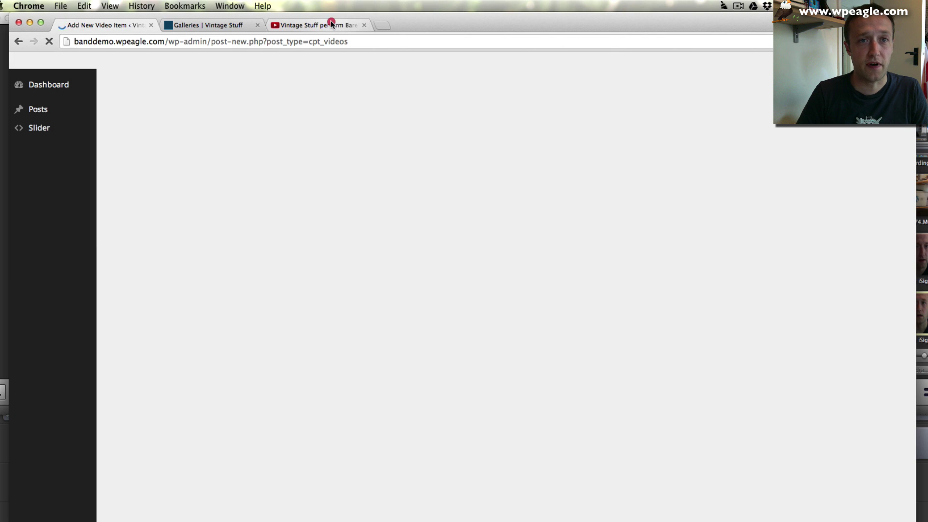
pyautogui.click(331, 24)
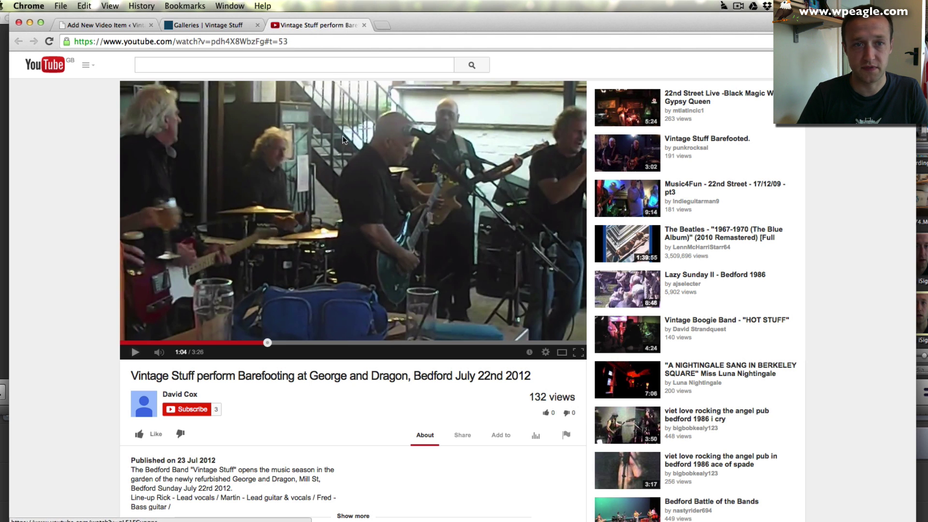
# - Search YouTube for 'vintage stuff bedford' and open the Just A Little Bit Undertakers cover
pyautogui.click(261, 65)
pyautogui.write('vintage b')
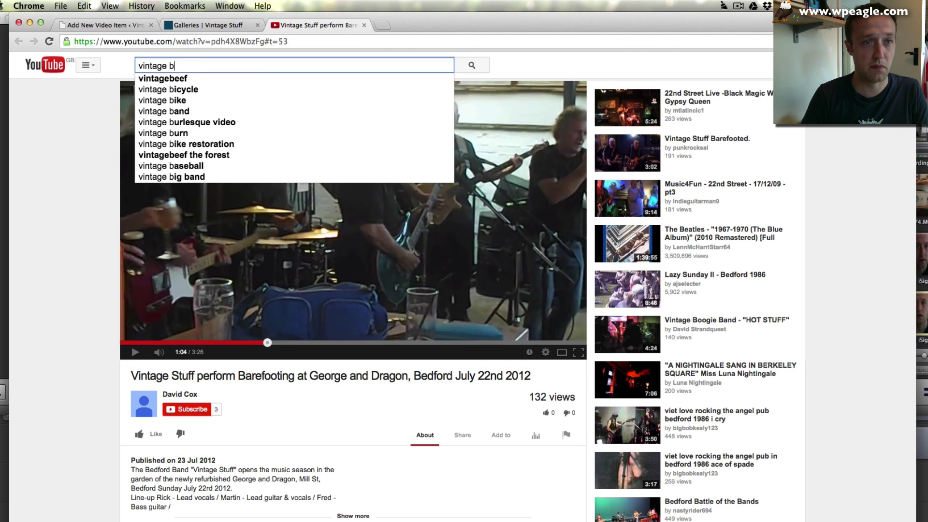
pyautogui.press('BackSpace')
pyautogui.write('stuff ')
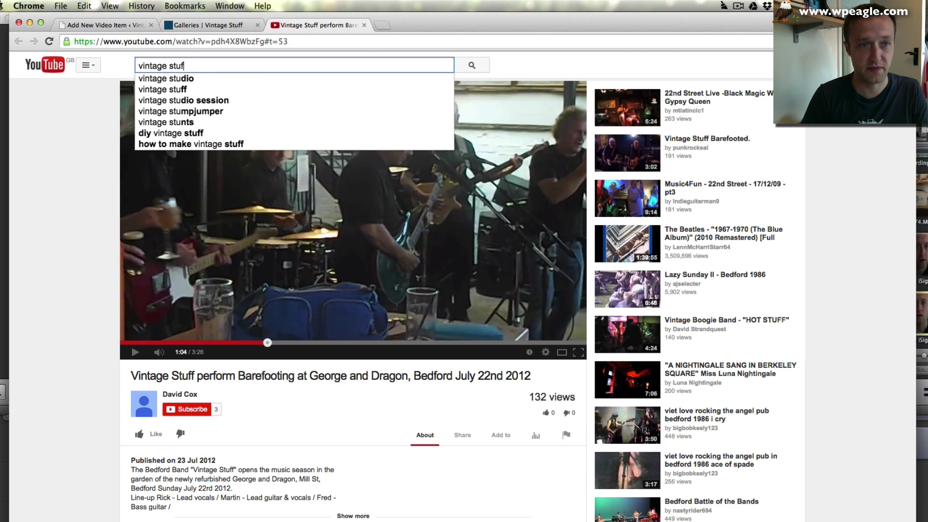
pyautogui.write('bedford')
pyautogui.press('Return')
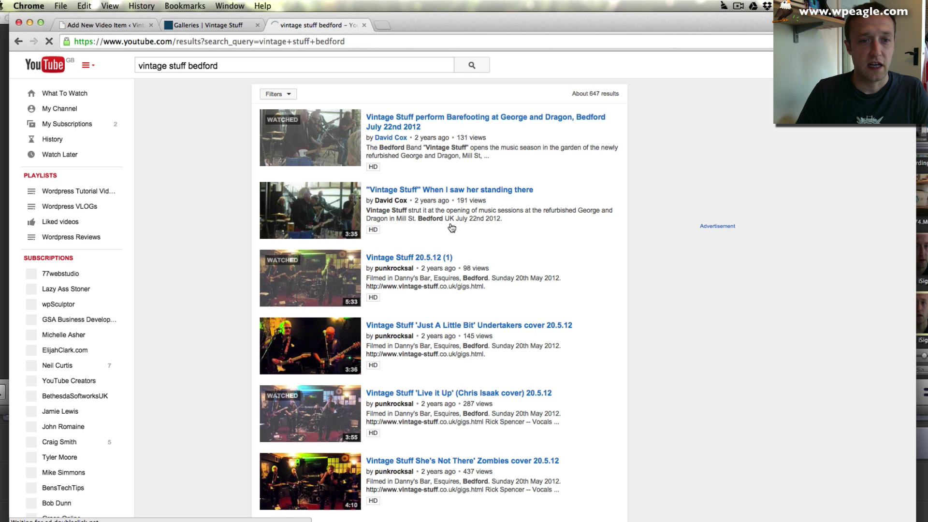
pyautogui.scroll(-2, 385, 338)
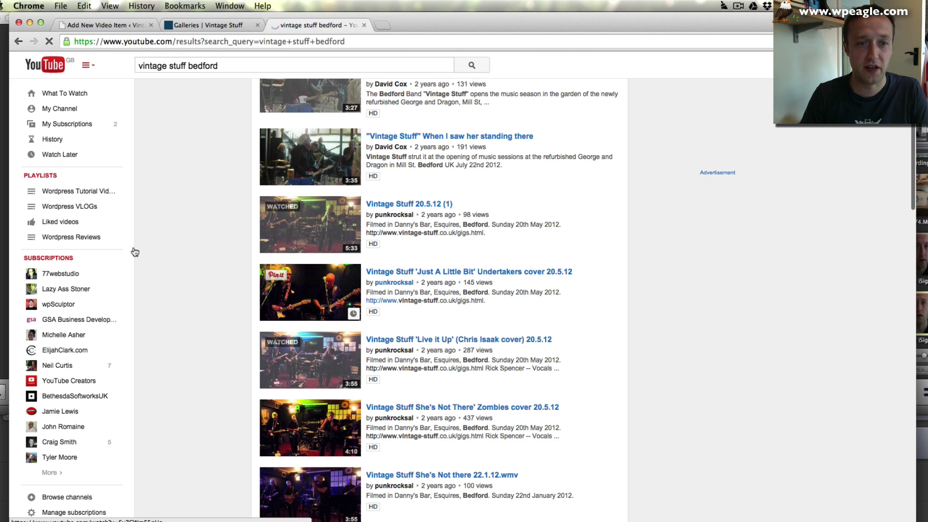
pyautogui.click(432, 277)
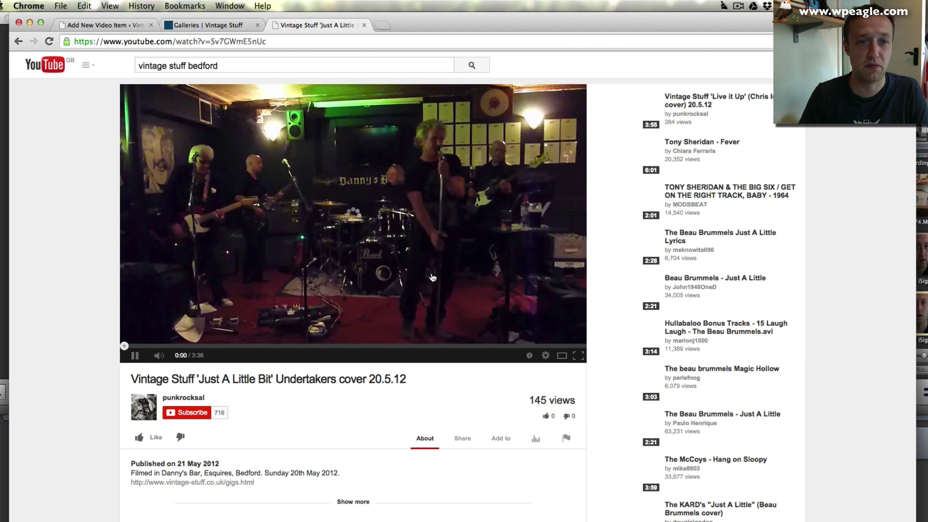
# - Mute the video, pause it at 0:40, and screenshot the paused player frame
pyautogui.click(158, 356)
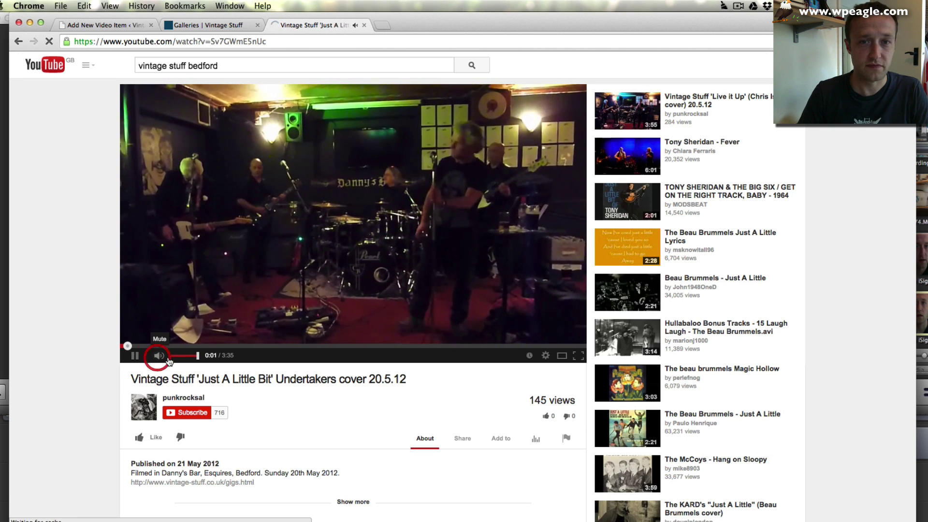
pyautogui.click(135, 355)
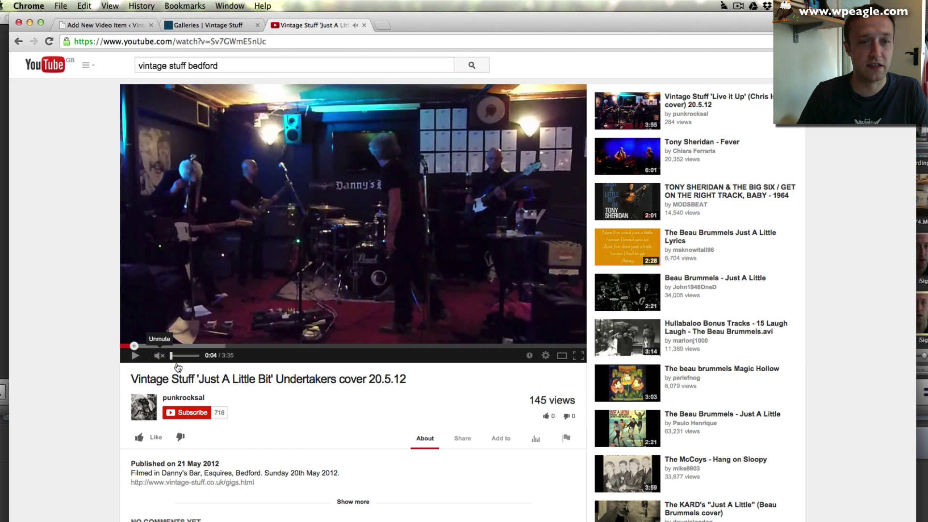
pyautogui.click(135, 355)
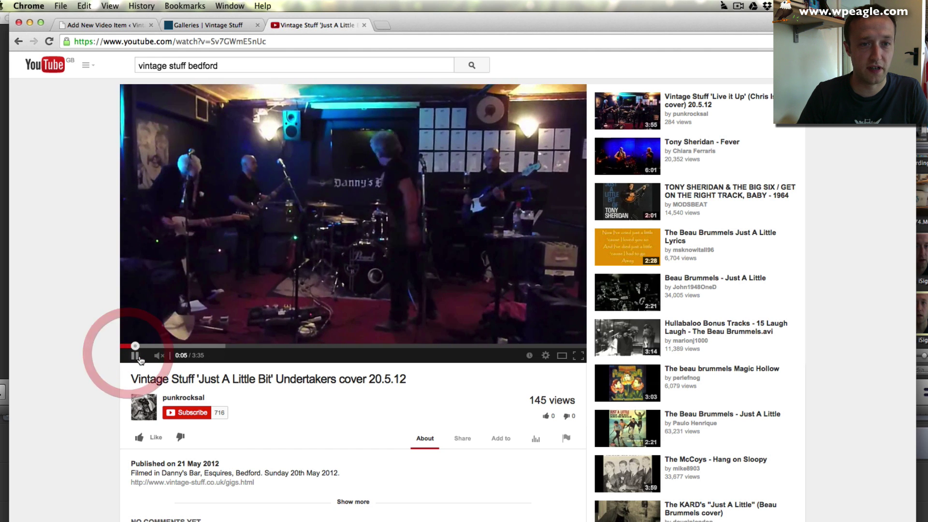
pyautogui.click(207, 345)
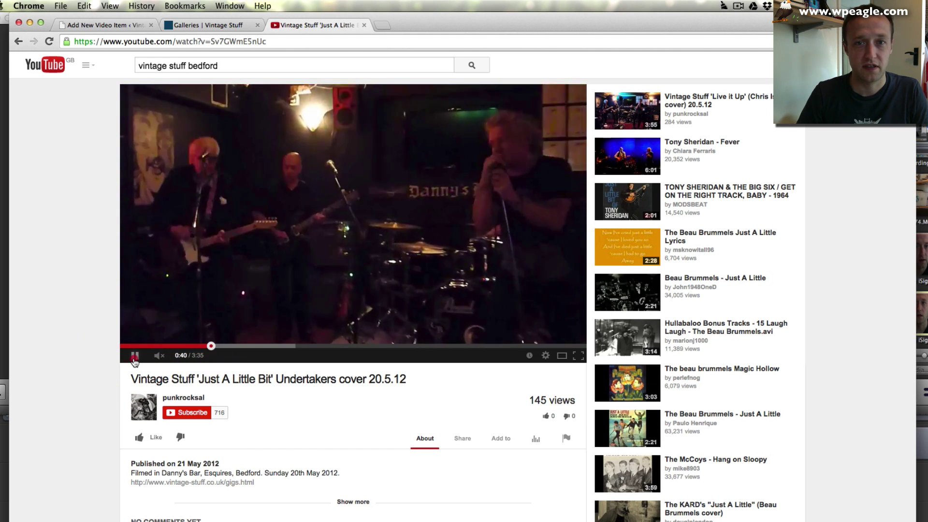
pyautogui.click(135, 355)
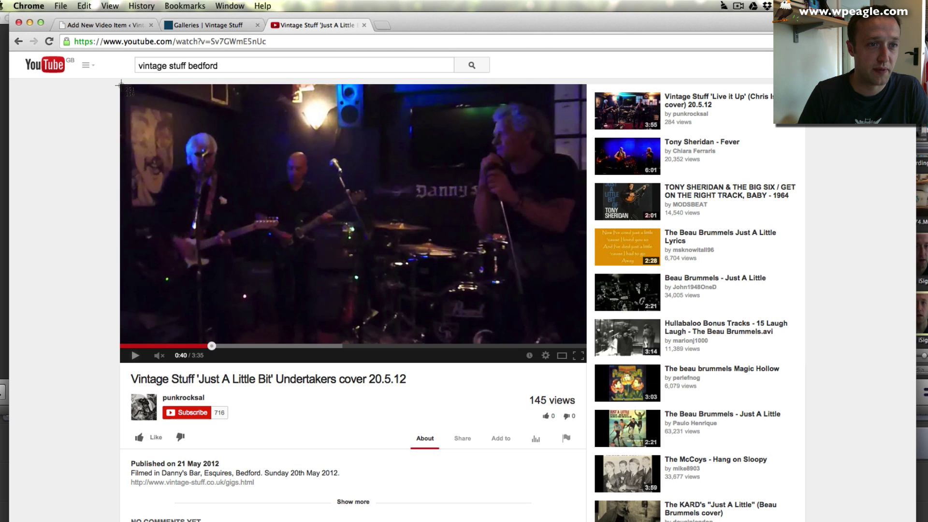
pyautogui.moveTo(120, 85); pyautogui.dragTo(586, 342)
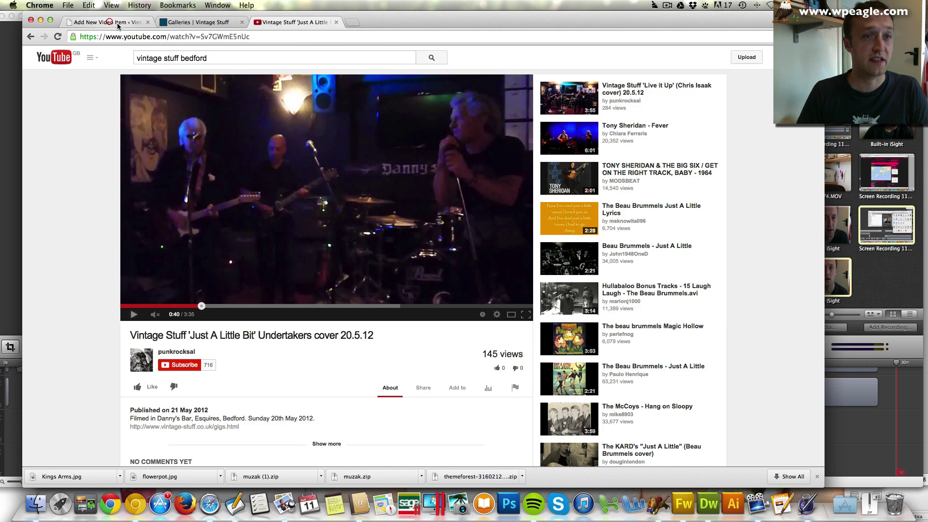
pyautogui.click(107, 22)
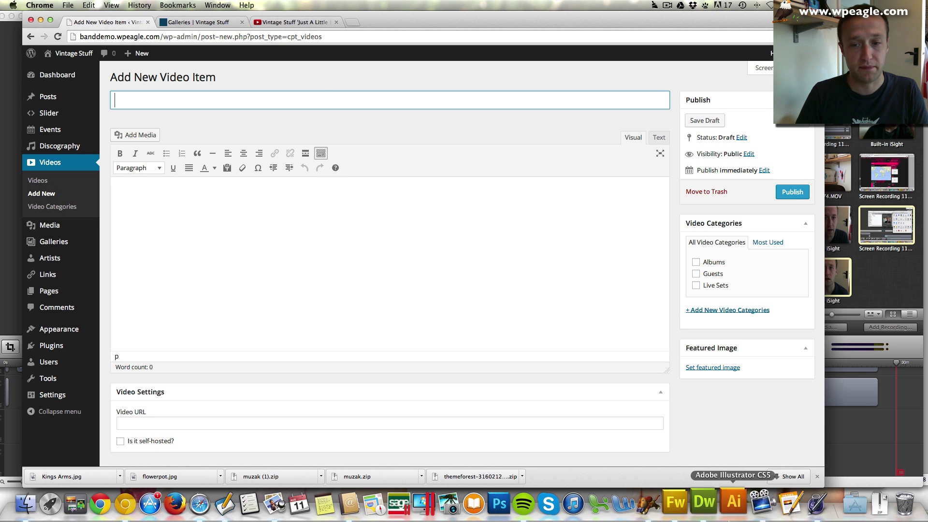
pyautogui.click(679, 503)
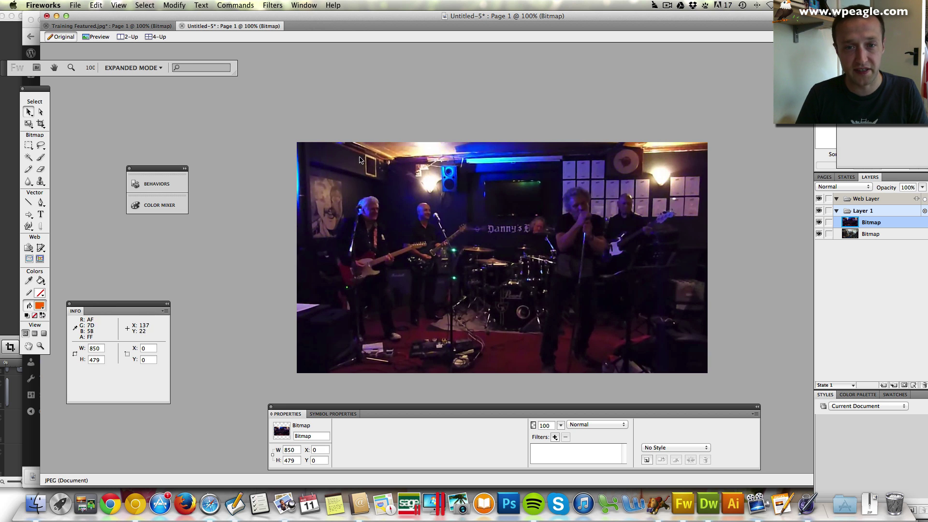
# - Paste the captured still into a new 851x468 document and open Image Preview to export
pyautogui.press('super+v')
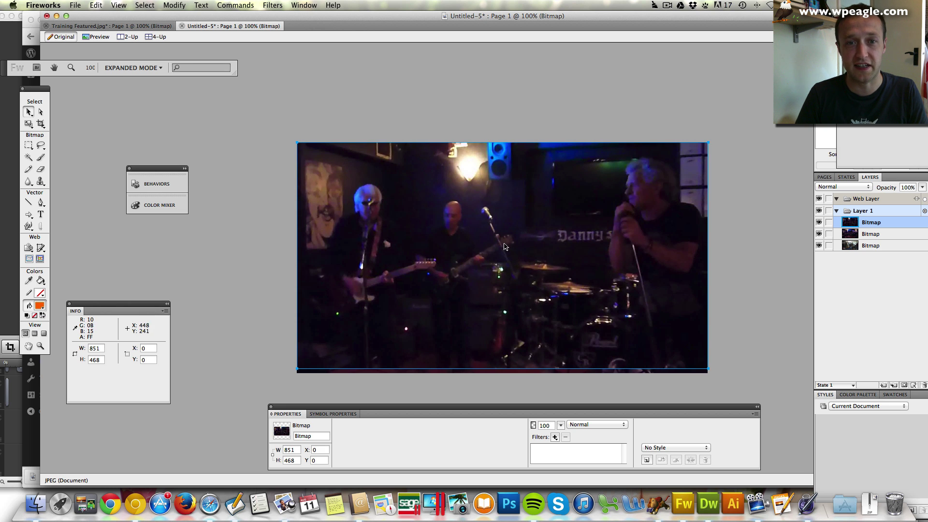
pyautogui.click(76, 5)
pyautogui.click(84, 14)
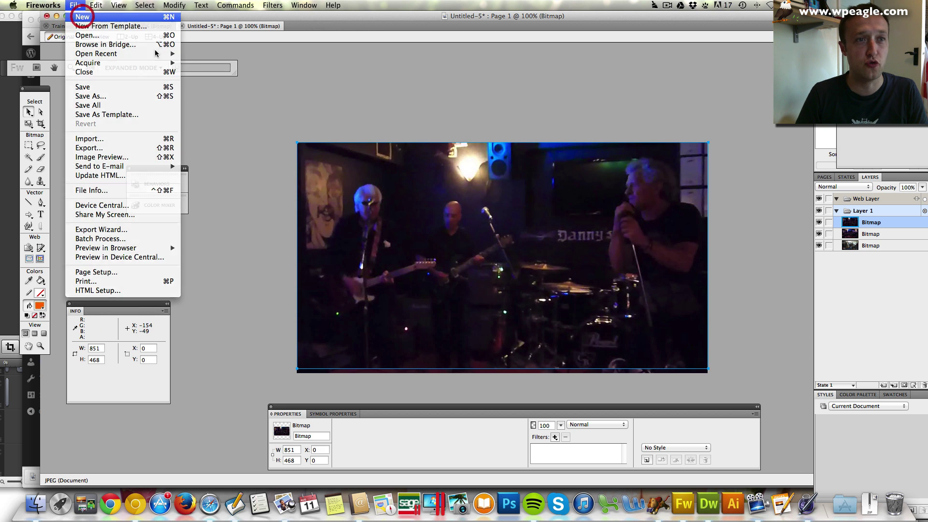
pyautogui.click(541, 315)
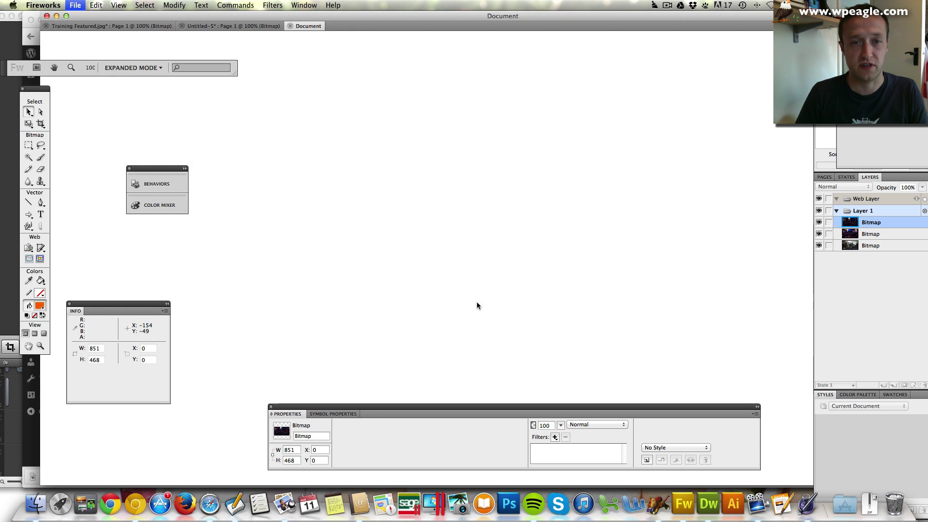
pyautogui.press('super+v')
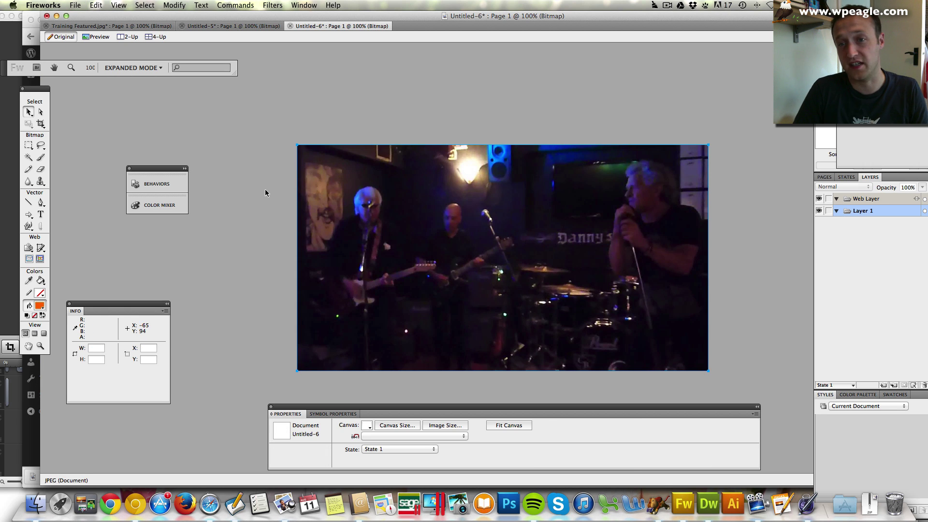
pyautogui.click(75, 5)
pyautogui.click(123, 157)
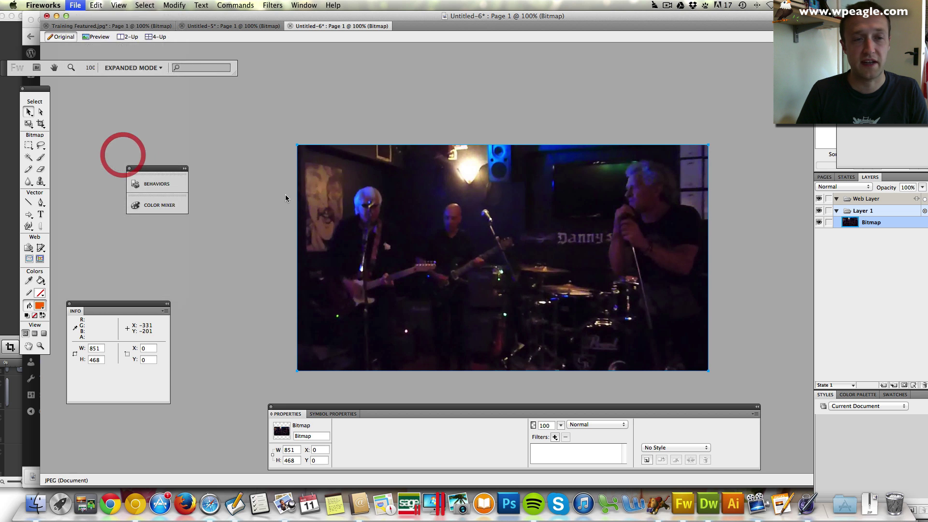
pyautogui.click(349, 340)
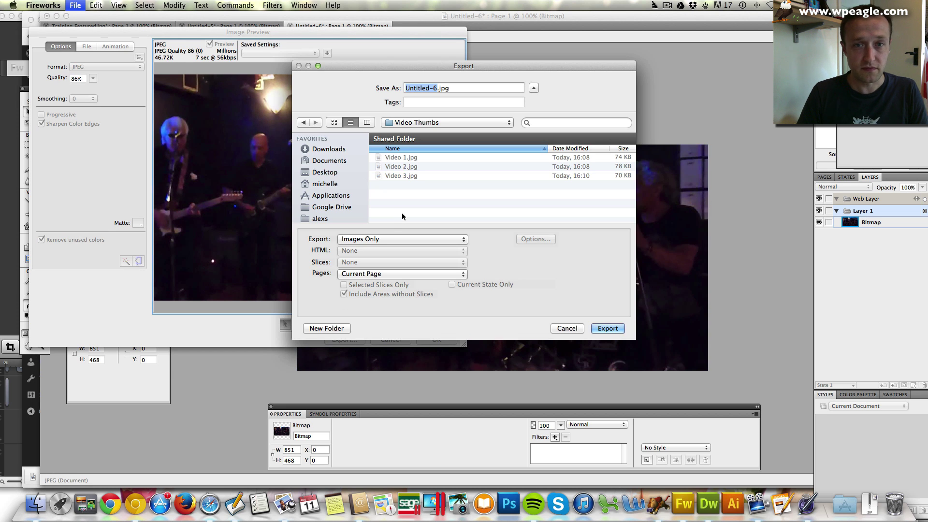
# - Export the still as Thumbnail for video.jpg into the Video Thumbs folder
pyautogui.write('Thu')
pyautogui.click(329, 160)
pyautogui.write('umbnail')
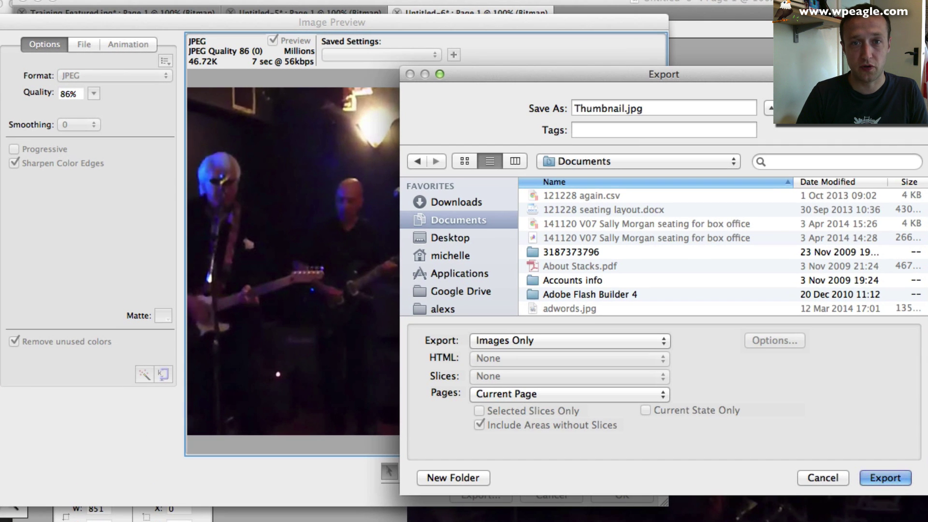
pyautogui.write(' for video')
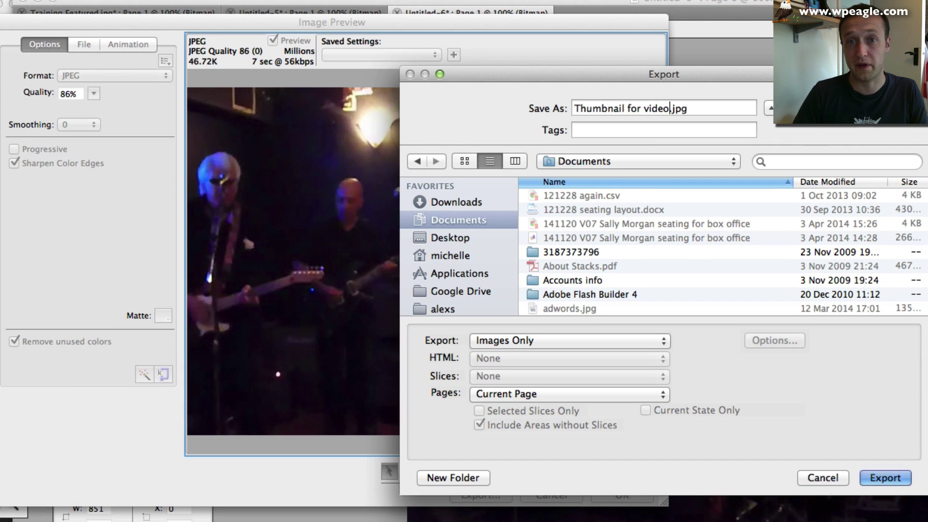
pyautogui.click(659, 165)
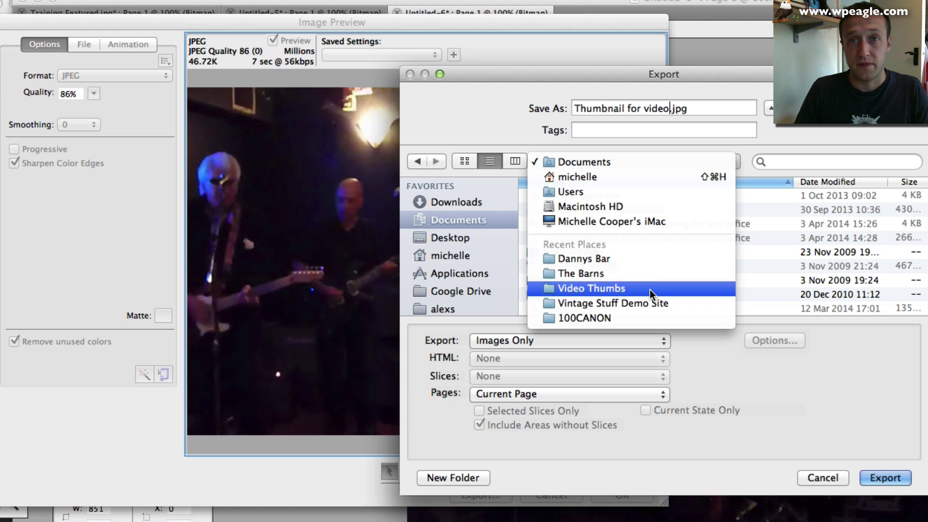
pyautogui.click(649, 289)
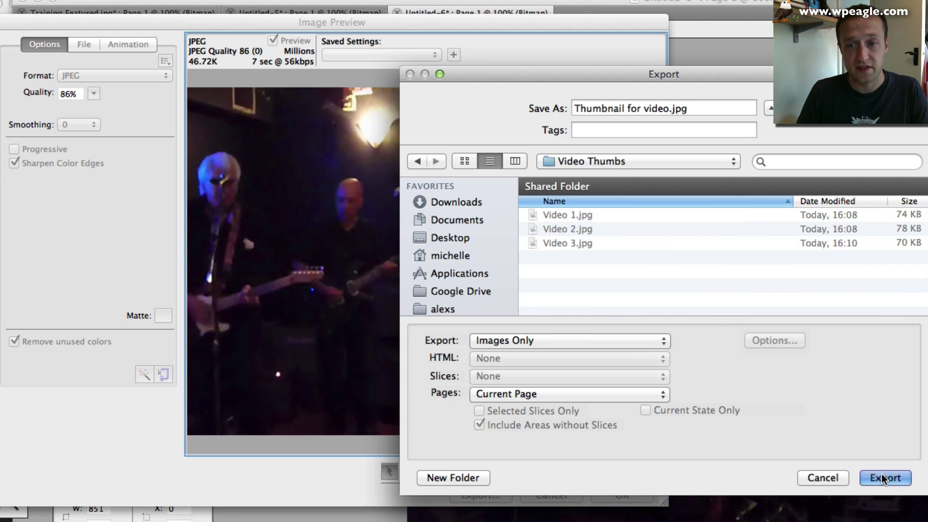
pyautogui.click(882, 476)
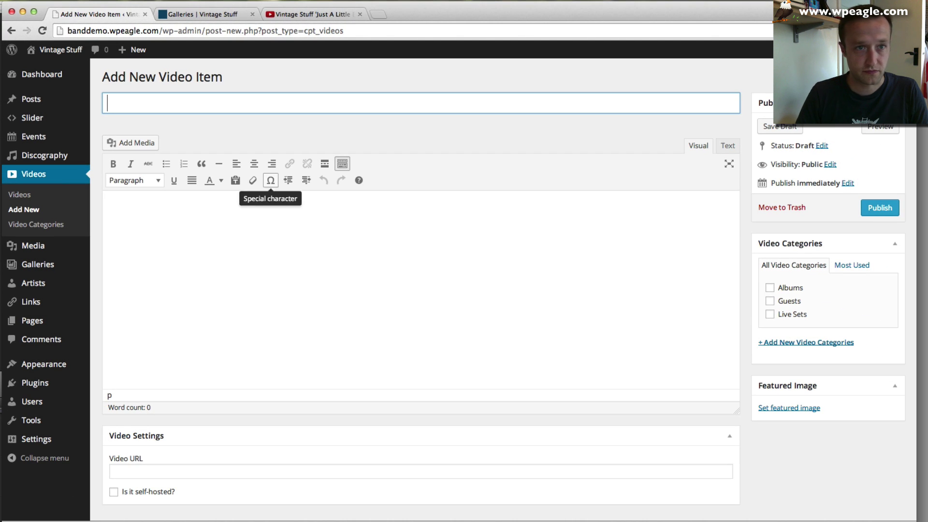
# - Copy the YouTube video's full title into the new video item's Title field
pyautogui.click(290, 14)
pyautogui.tripleClick(310, 362)
pyautogui.hotkey('ctrl', 'c')
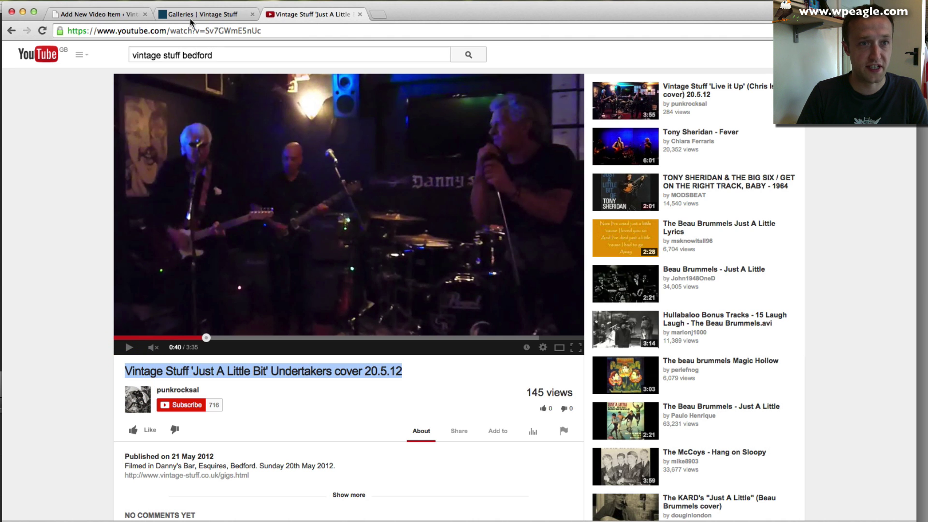
pyautogui.click(93, 14)
pyautogui.click(236, 108)
pyautogui.hotkey('ctrl', 'v')
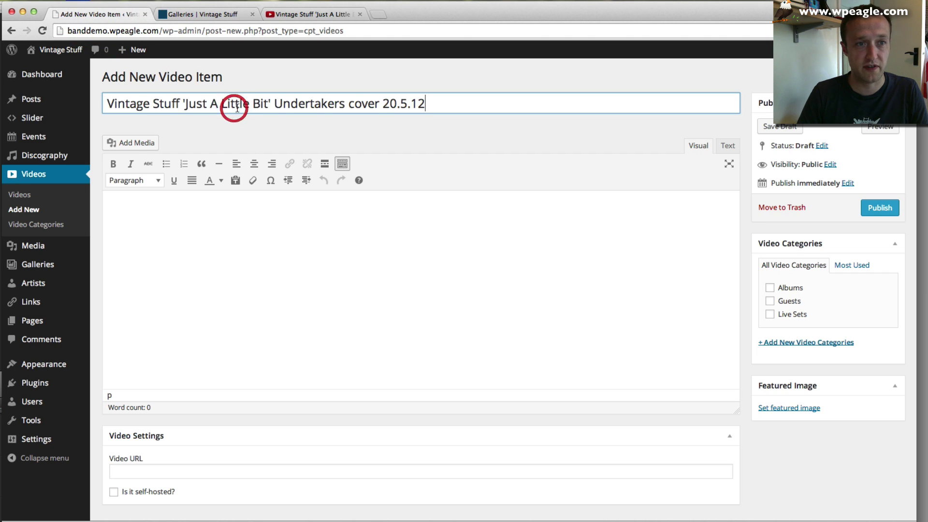
pyautogui.scroll(-1, 251, 242)
# - Paste the YouTube address as the Video URL and file the video under Live Sets
pyautogui.click(192, 441)
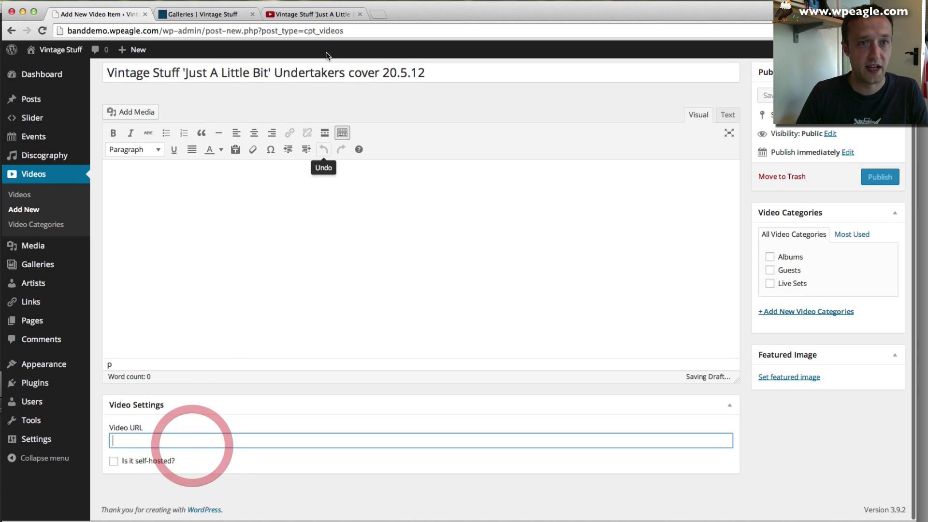
pyautogui.click(312, 14)
pyautogui.click(208, 31)
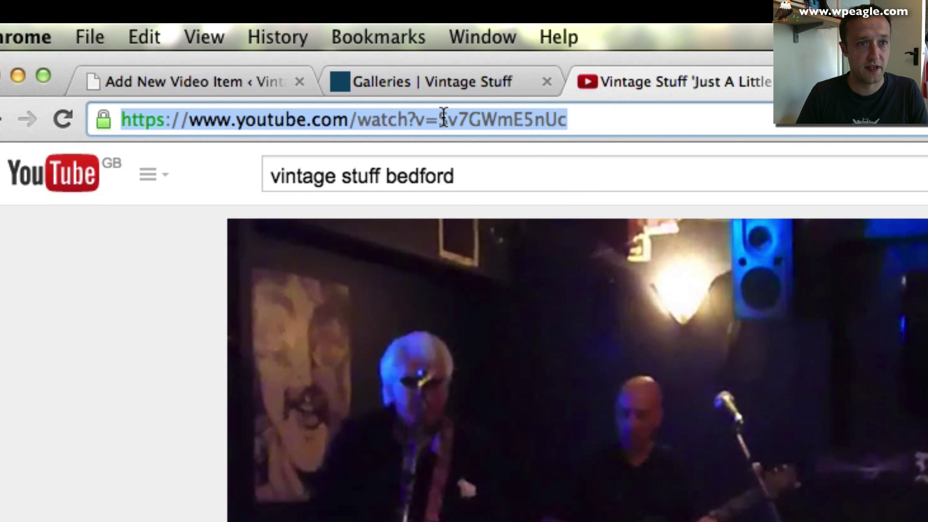
pyautogui.hotkey('ctrl', 'c')
pyautogui.click(222, 83)
pyautogui.hotkey('ctrl', 'v')
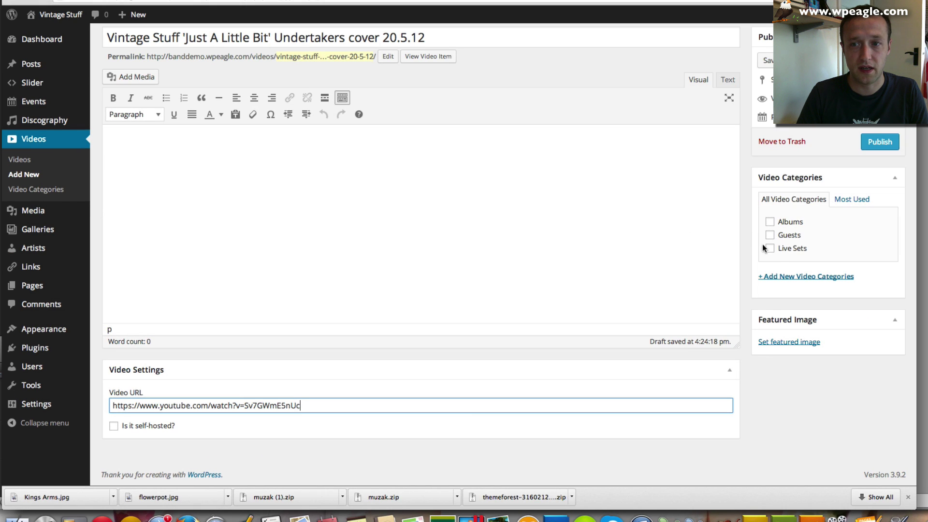
pyautogui.click(770, 249)
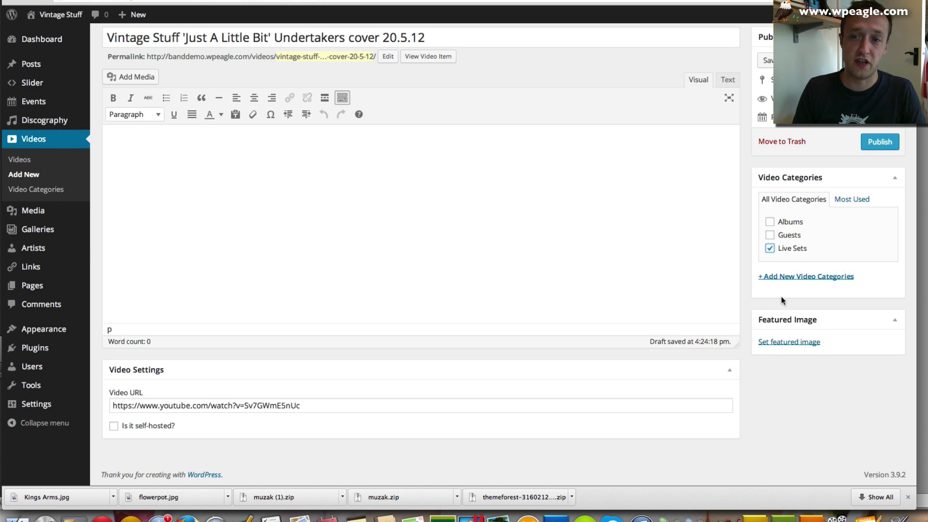
pyautogui.click(807, 344)
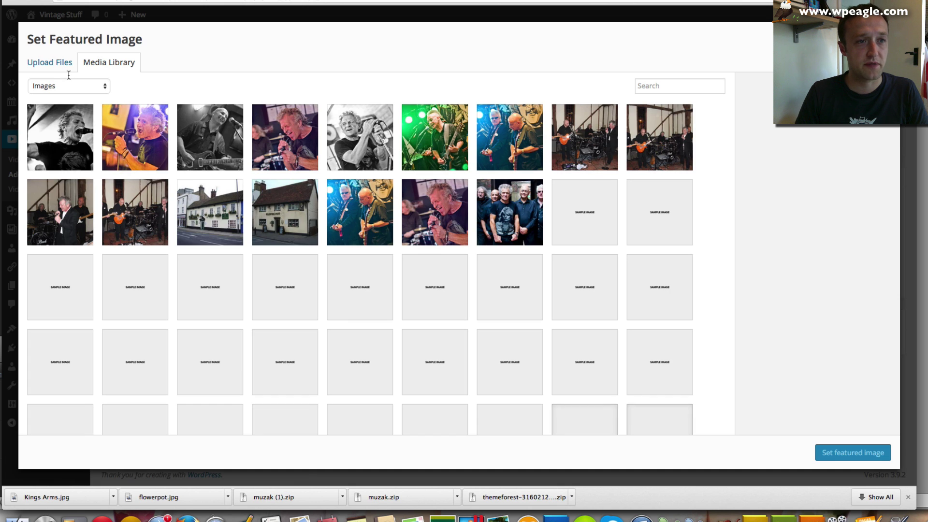
# - Upload Thumbnail for video.jpg from Video Thumbs and set it as the featured image
pyautogui.click(61, 62)
pyautogui.click(454, 256)
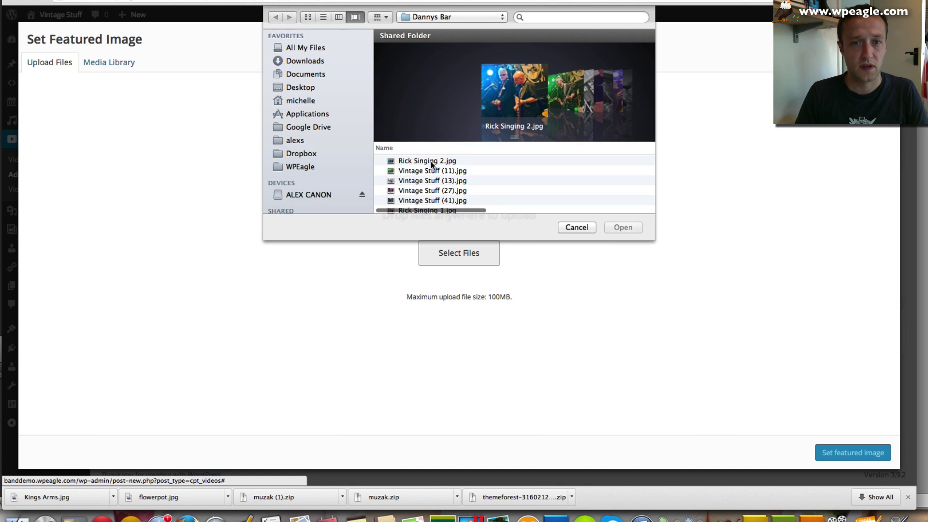
pyautogui.click(480, 19)
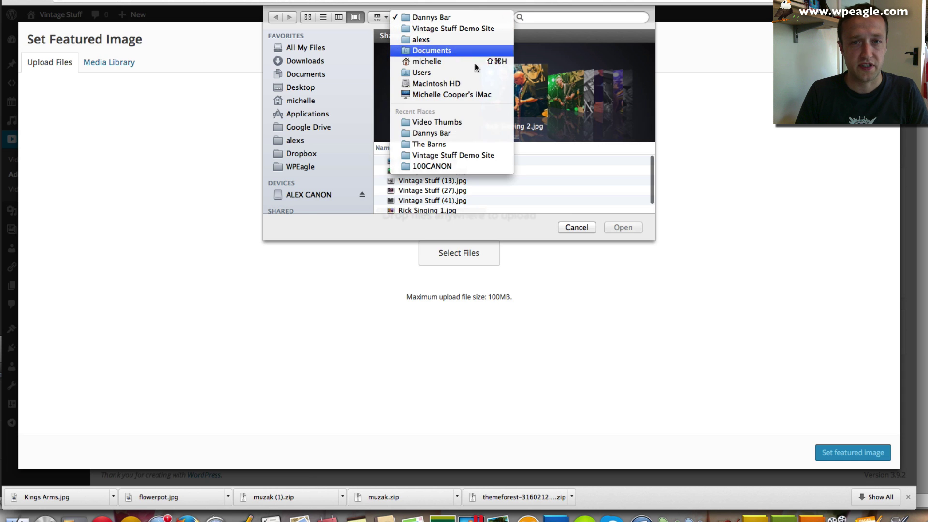
pyautogui.click(461, 124)
pyautogui.click(465, 161)
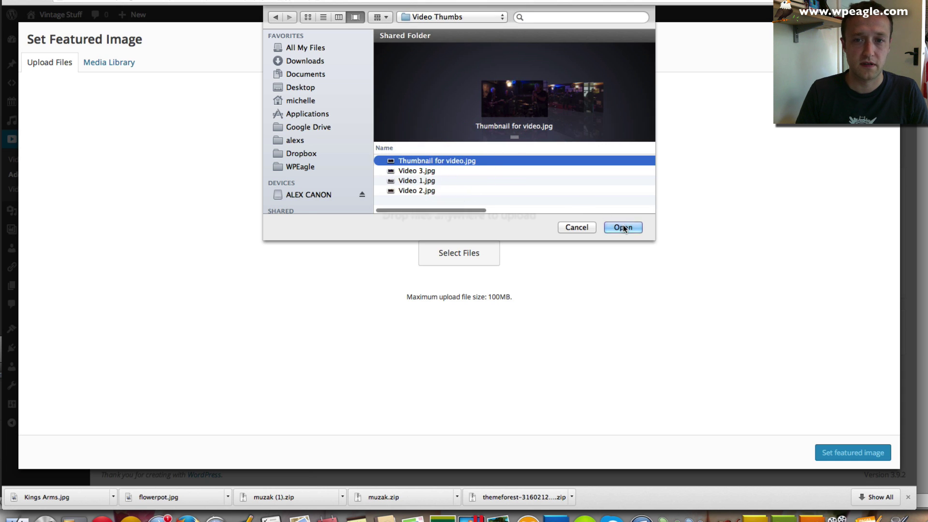
pyautogui.click(623, 227)
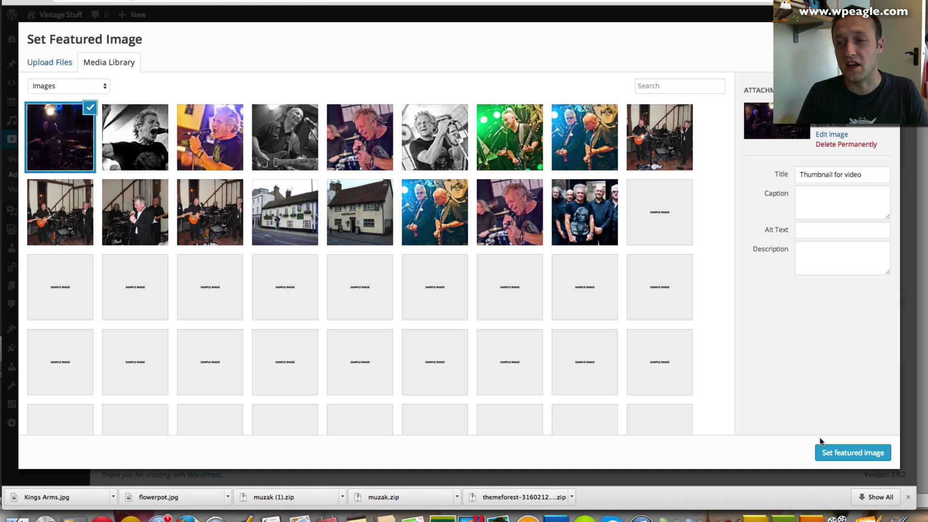
pyautogui.click(825, 451)
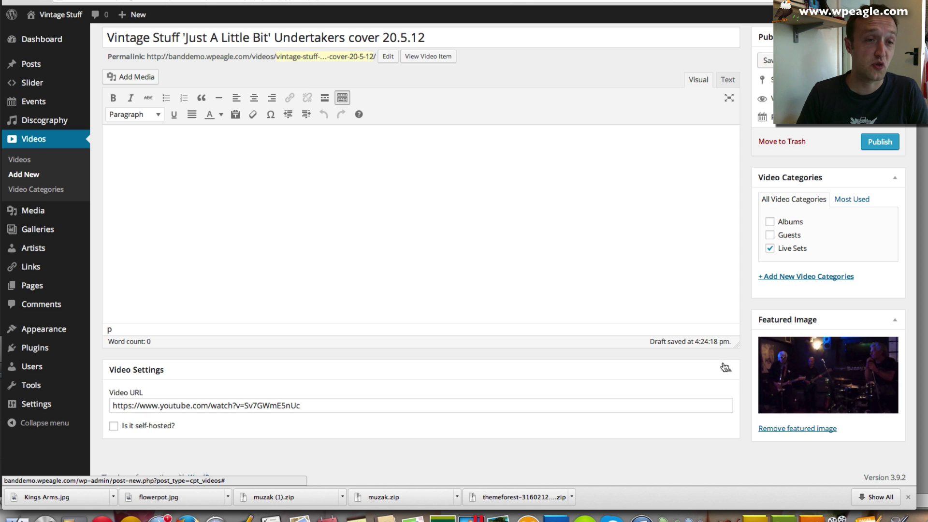
pyautogui.scroll(2, 711, 228)
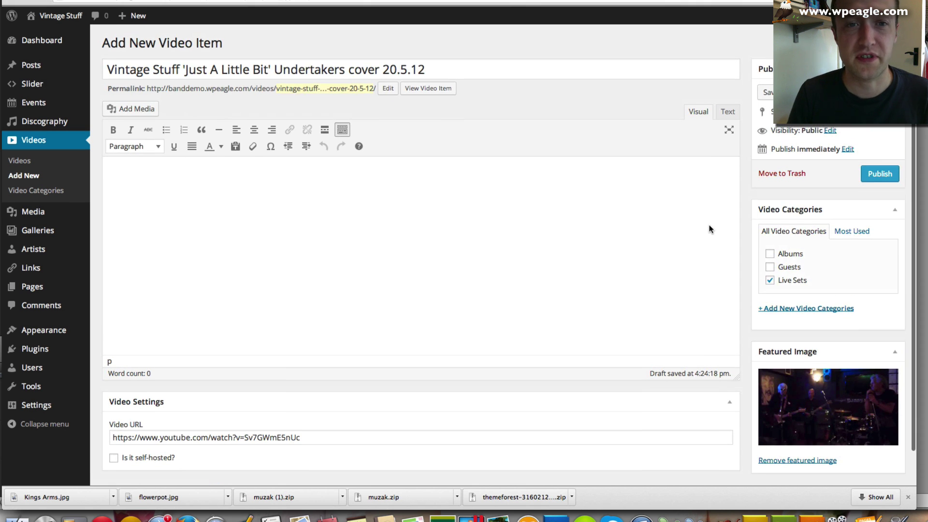
# - Publish the Undertakers cover video, then play it from the live site's Videos page
pyautogui.click(879, 174)
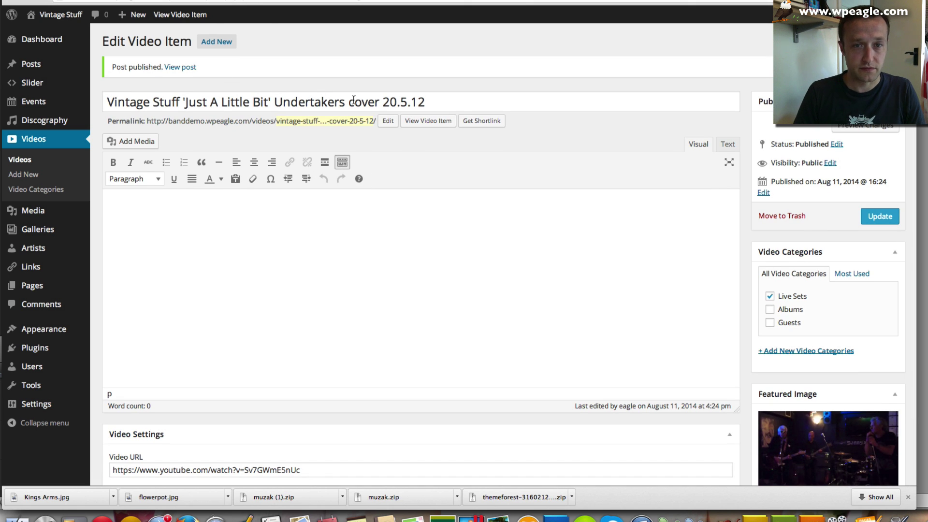
pyautogui.click(186, 66)
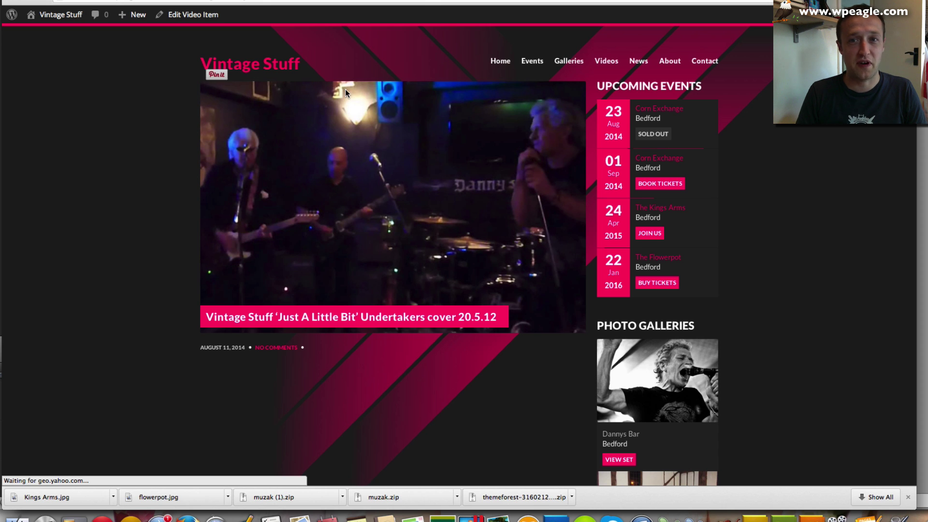
pyautogui.click(613, 66)
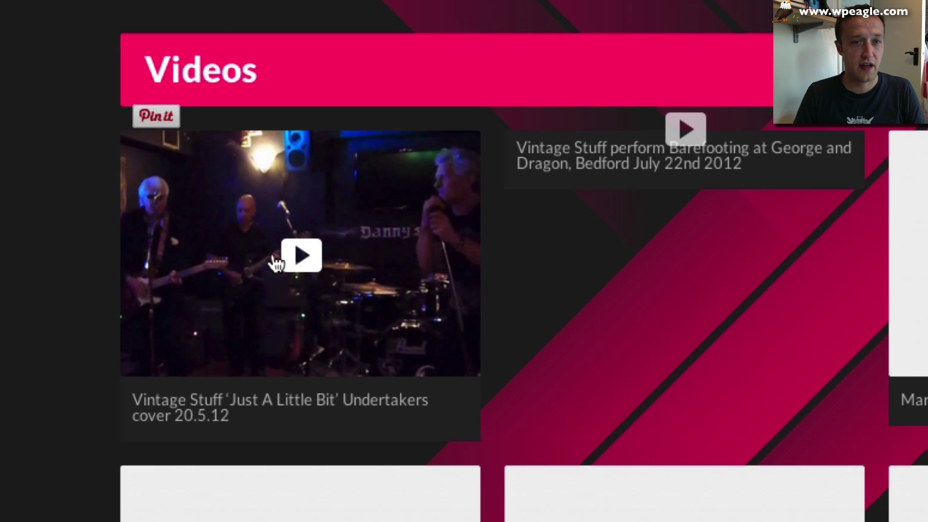
pyautogui.click(279, 197)
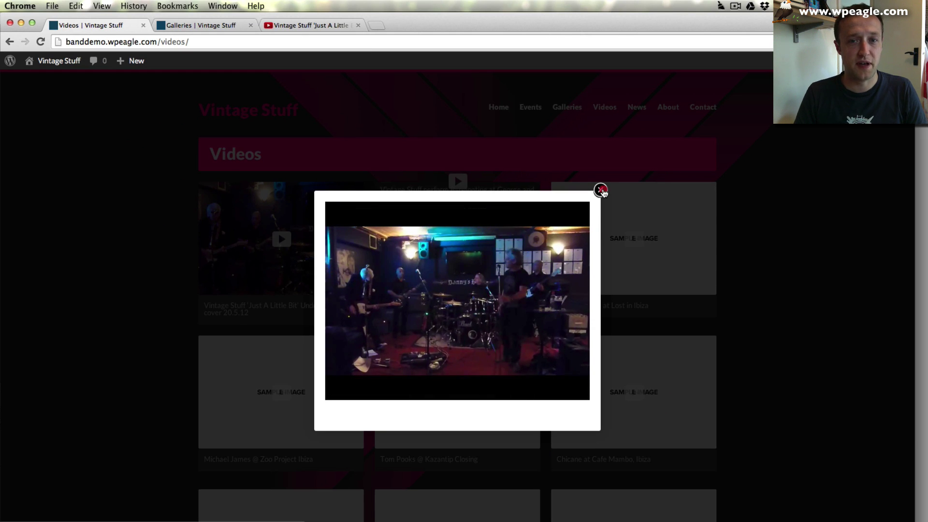
pyautogui.click(712, 303)
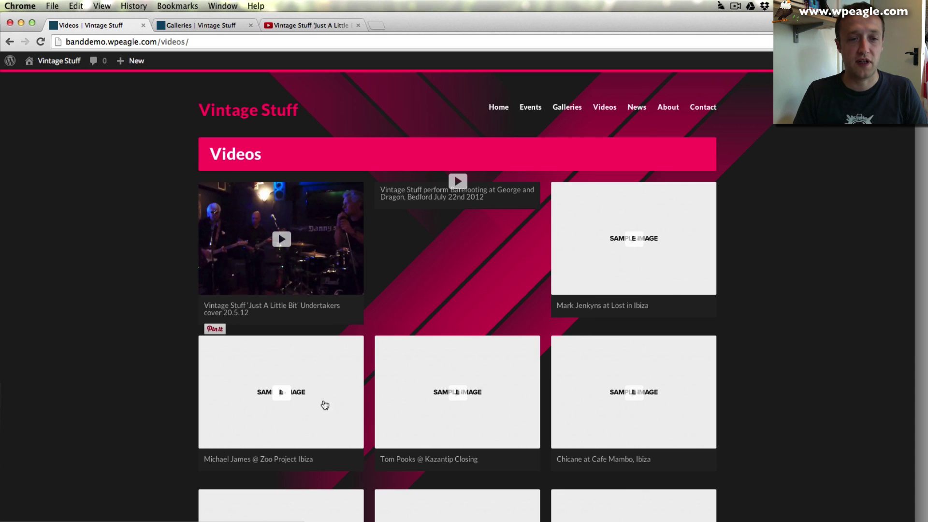
pyautogui.scroll(-3, 528, 318)
pyautogui.scroll(-10, 528, 318)
pyautogui.scroll(15, 497, 325)
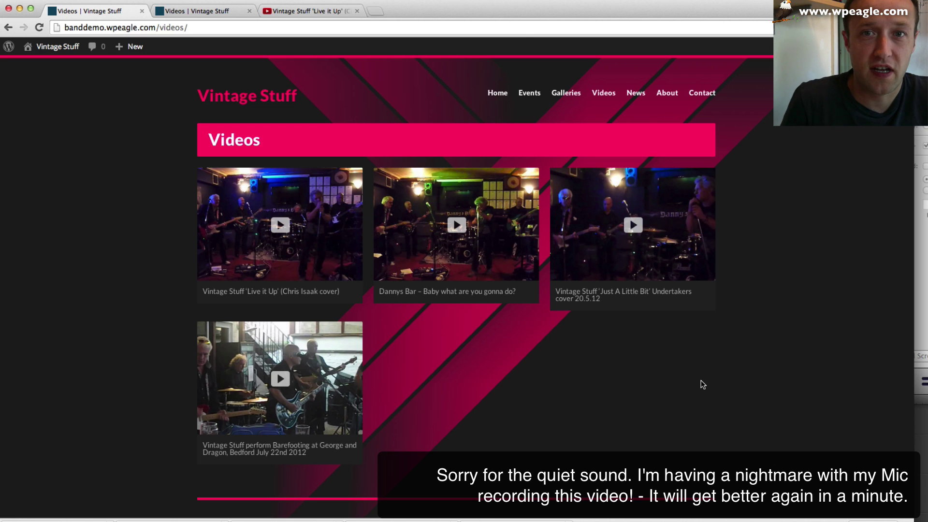
# - From the site's News page, start a new post titled 'This is a test Blog post by WPEAGLE'
pyautogui.click(635, 93)
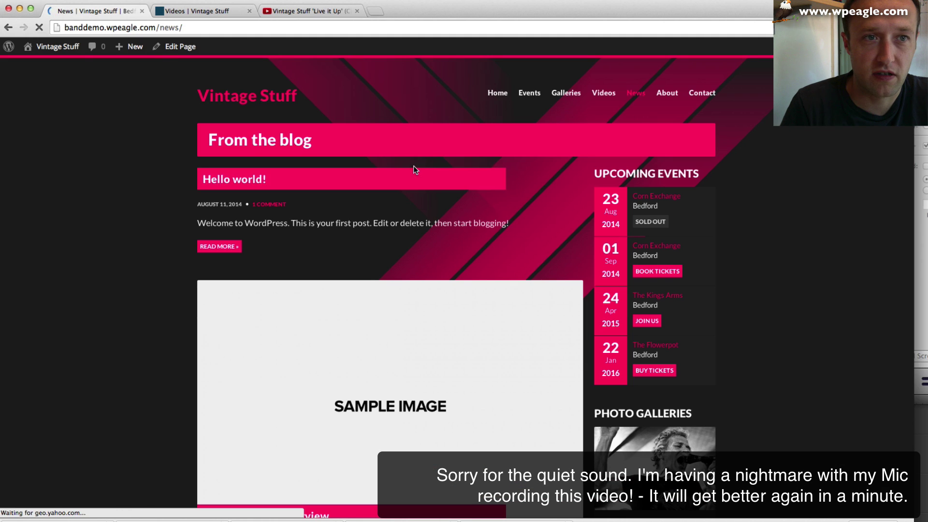
pyautogui.scroll(-6, 413, 169)
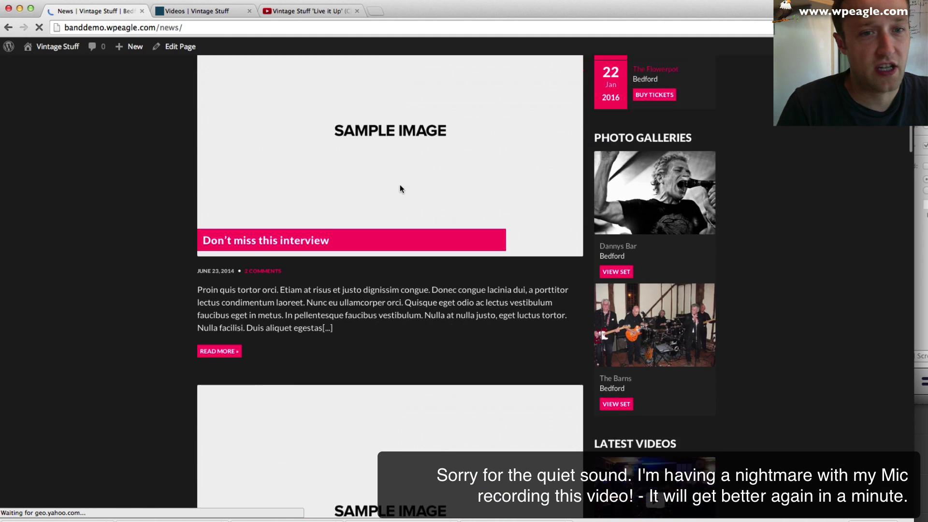
pyautogui.scroll(-6, 397, 187)
pyautogui.scroll(-12, 329, 236)
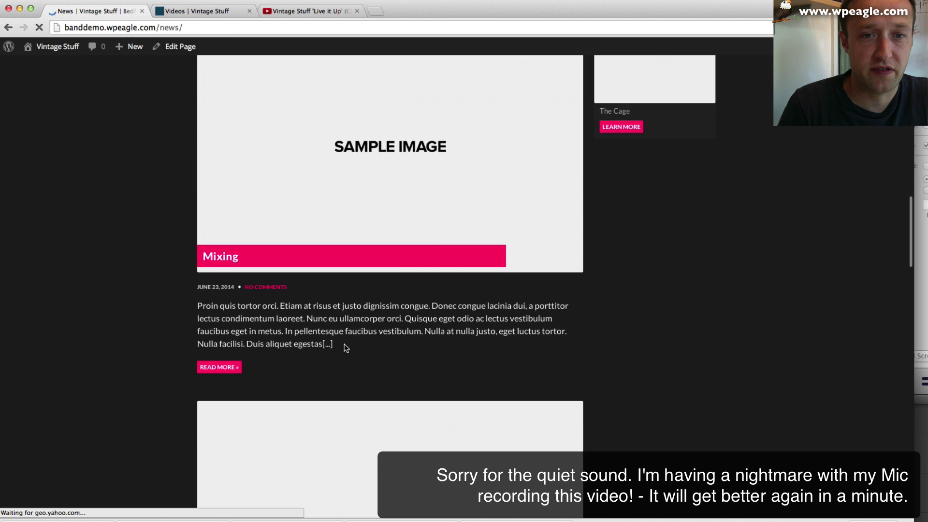
pyautogui.scroll(9, 344, 343)
pyautogui.scroll(15, 344, 344)
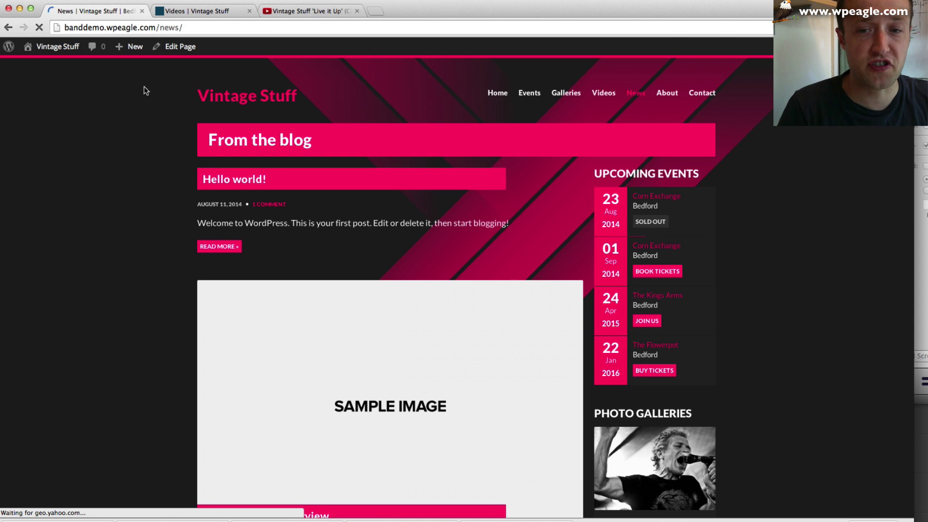
pyautogui.moveTo(129, 47)
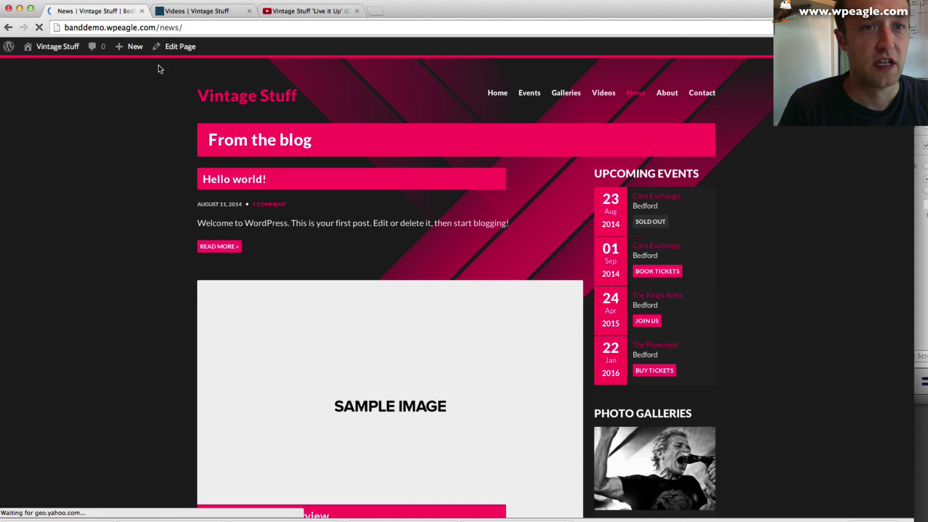
pyautogui.click(127, 65)
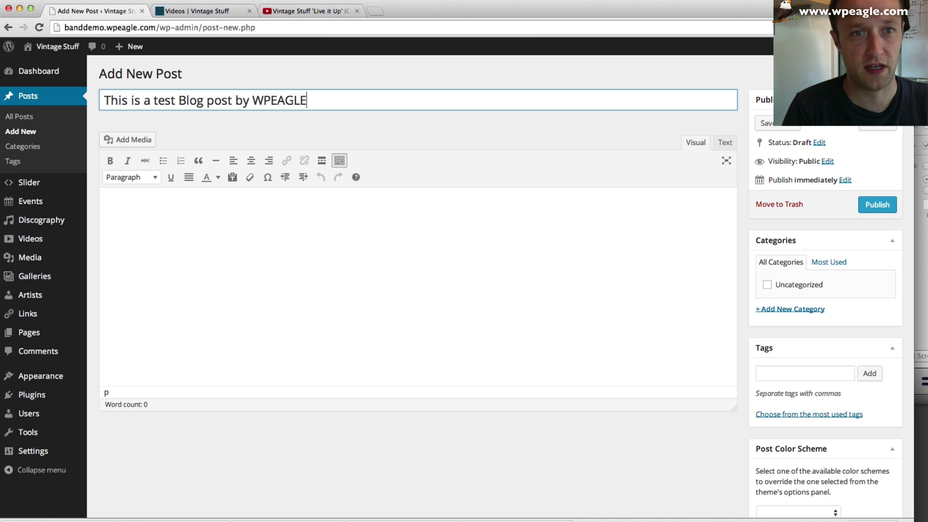
# - Type a line of dummy text into the post body
pyautogui.click(278, 226)
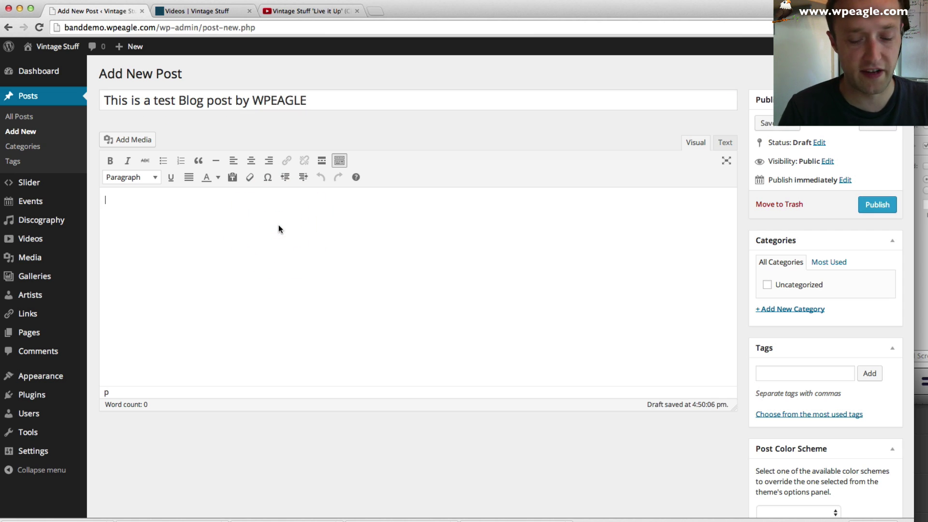
pyautogui.write('D')
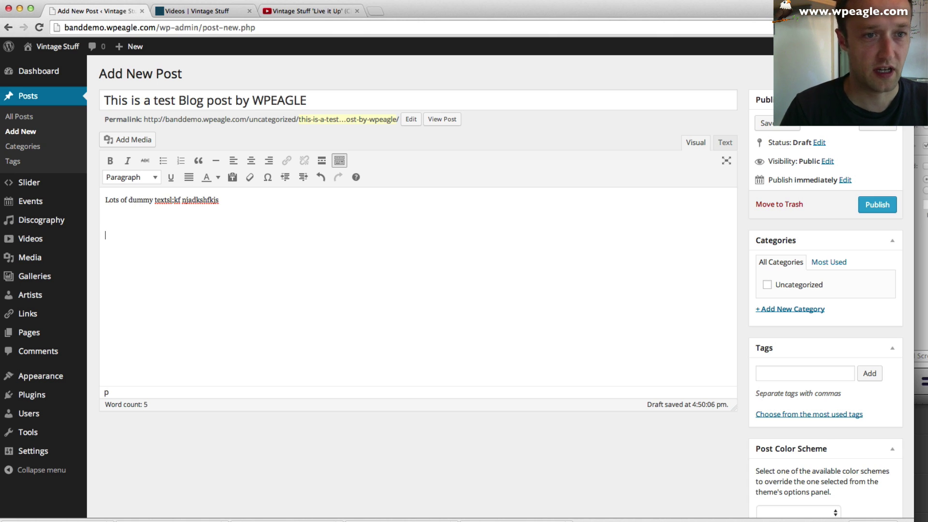
pyautogui.press('Return')
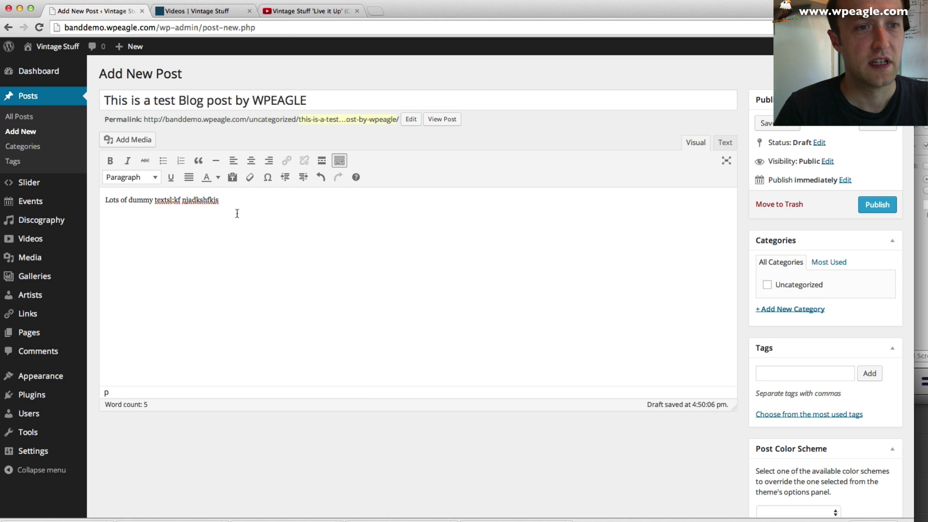
pyautogui.scroll(-5, 238, 215)
pyautogui.scroll(3, 565, 253)
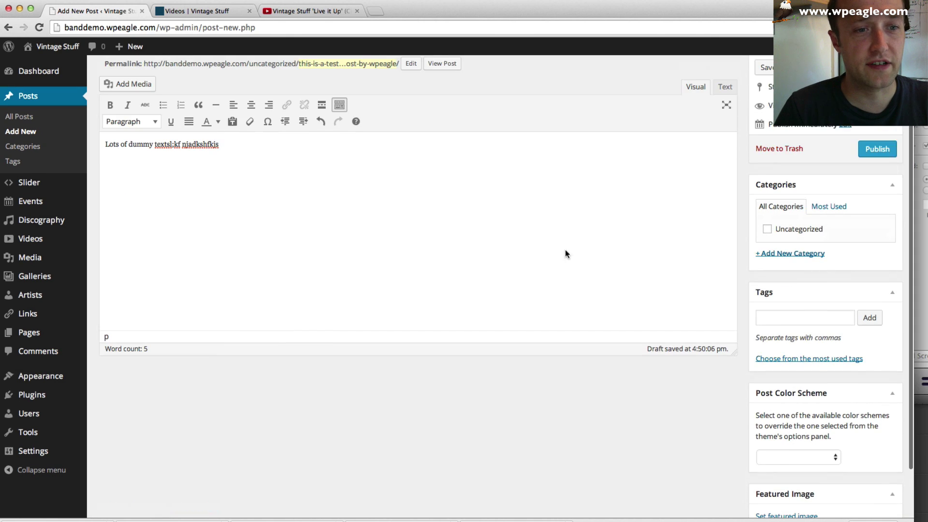
# - Create a new 'Band News' category and tick it for the post
pyautogui.click(789, 254)
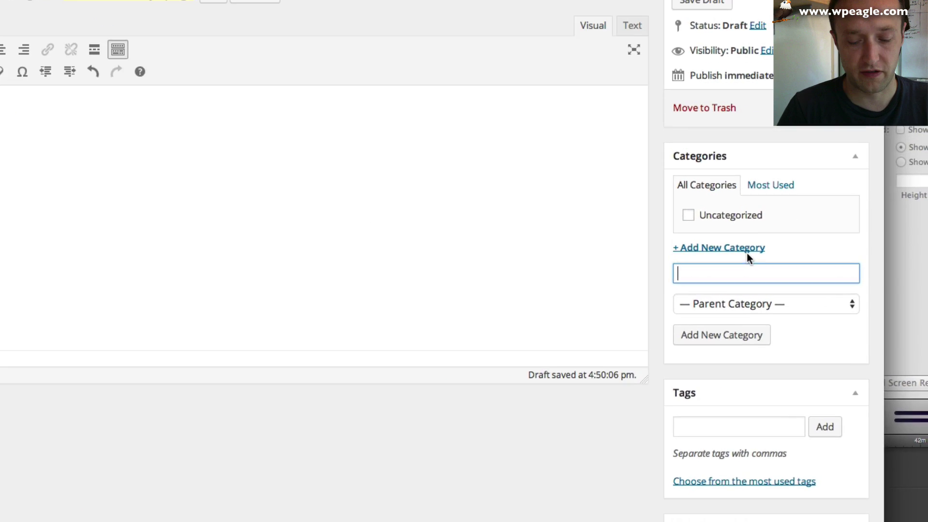
pyautogui.write('Band ')
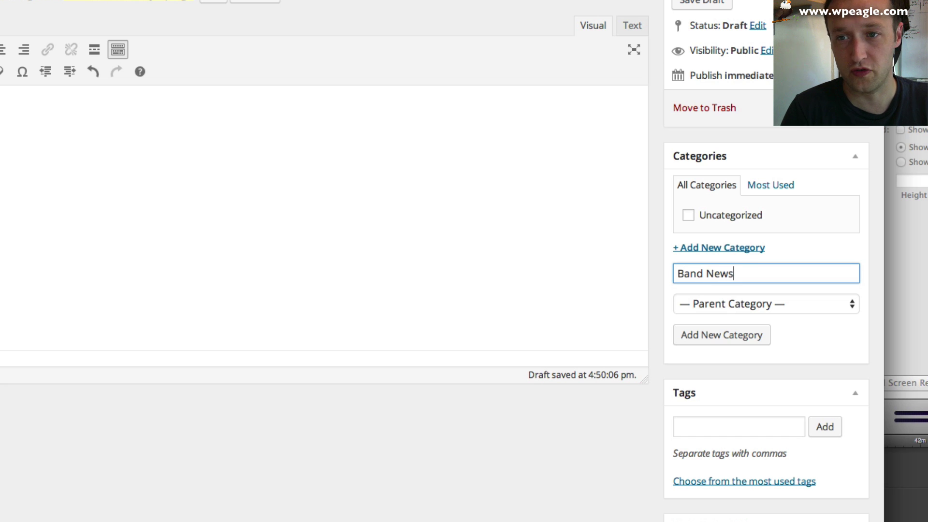
pyautogui.write('News')
pyautogui.click(738, 335)
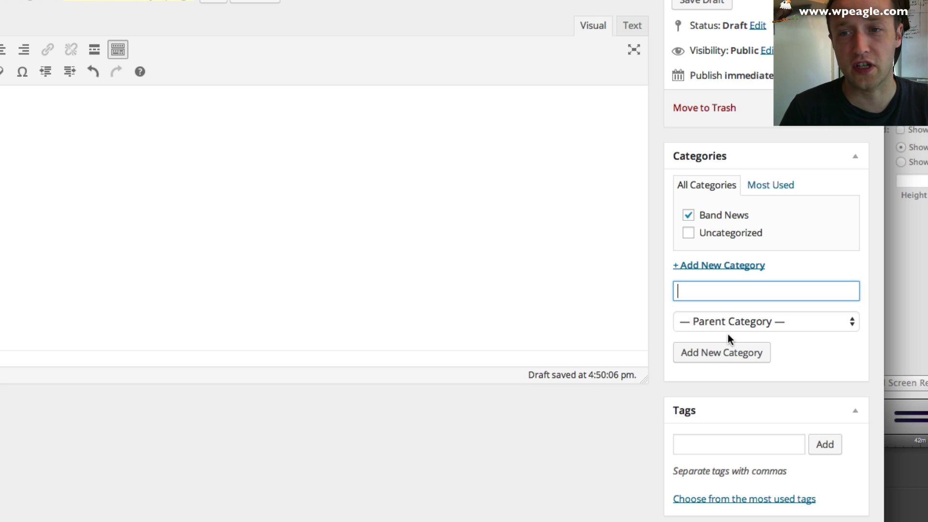
pyautogui.scroll(-5, 660, 344)
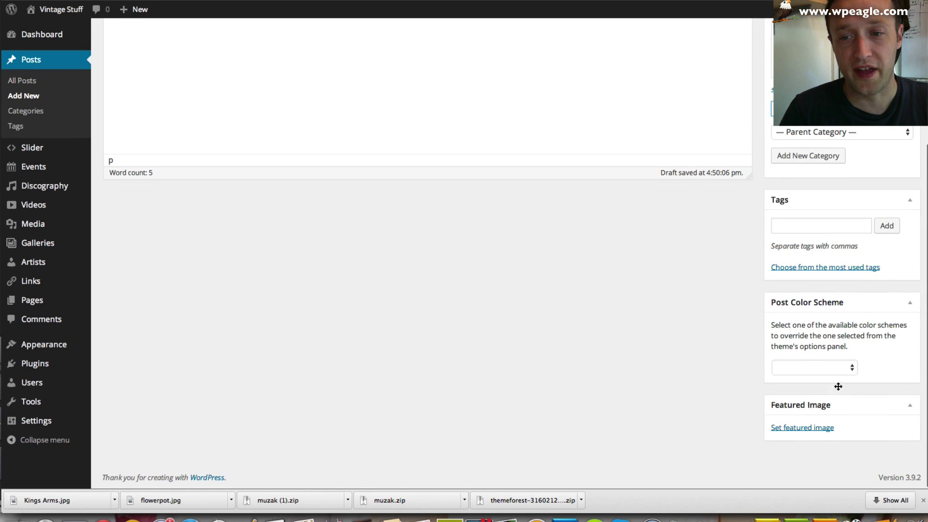
# - Set the band group photo as the featured image and publish the post
pyautogui.click(824, 368)
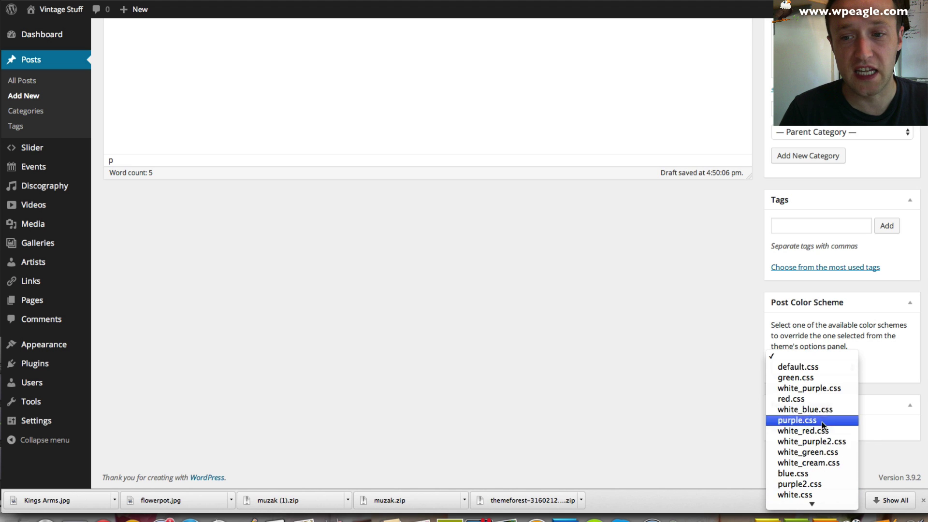
pyautogui.click(670, 356)
pyautogui.click(794, 425)
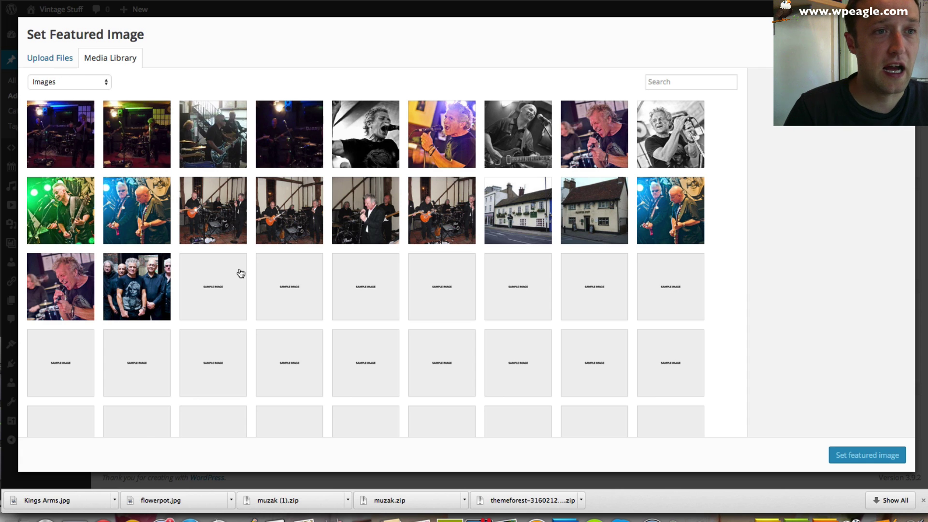
pyautogui.scroll(-1, 238, 273)
pyautogui.click(137, 274)
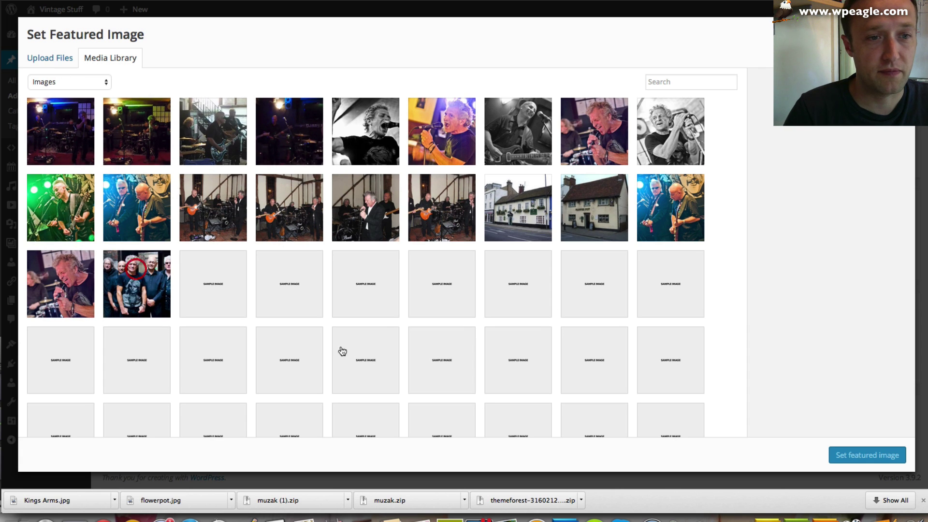
pyautogui.click(851, 453)
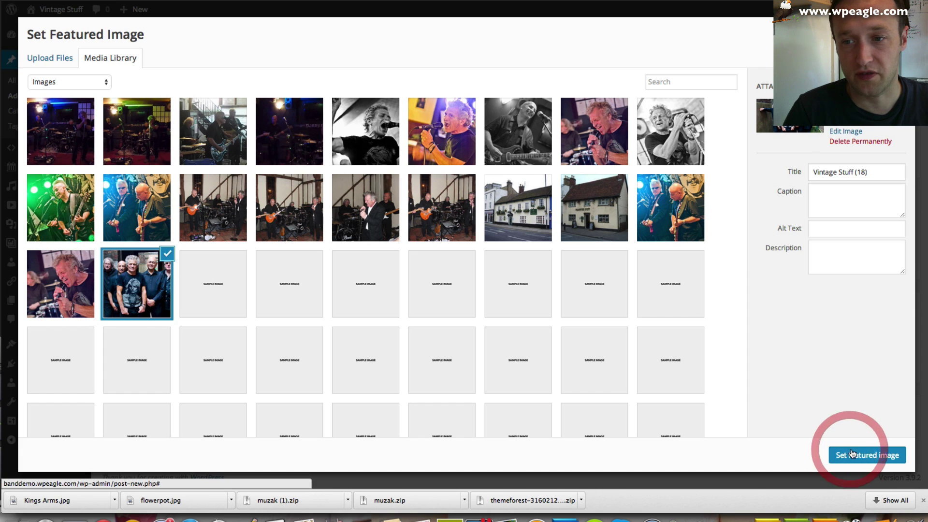
pyautogui.scroll(10, 894, 217)
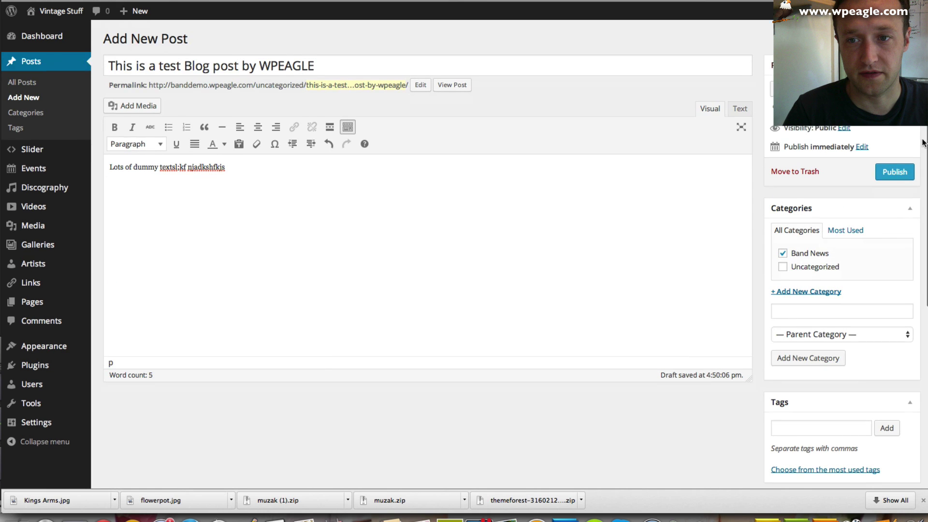
pyautogui.click(895, 170)
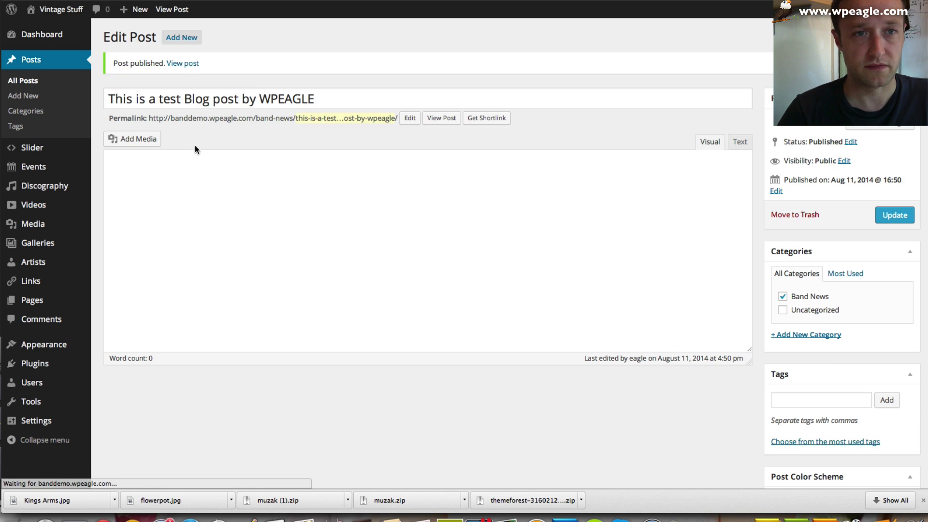
# - View the published test post on the live site with its band photo and dummy text
pyautogui.click(183, 63)
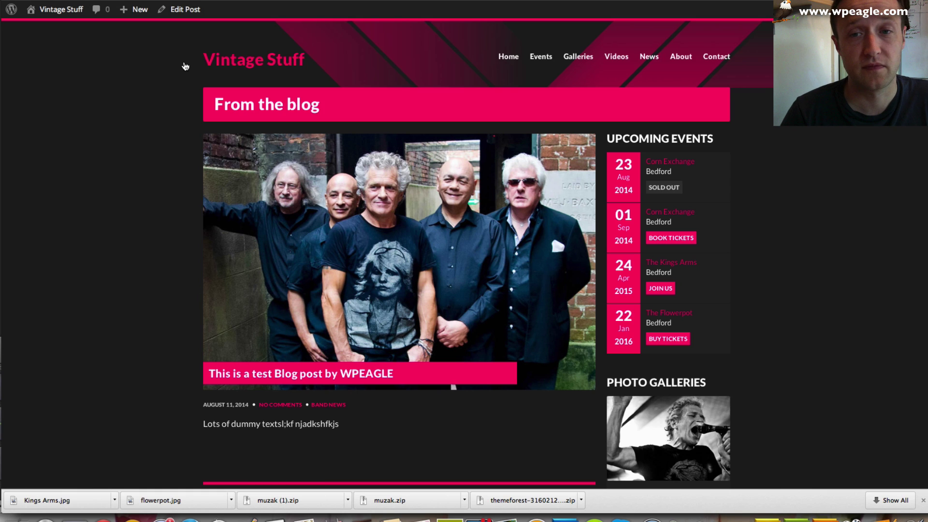
pyautogui.scroll(-6, 109, 104)
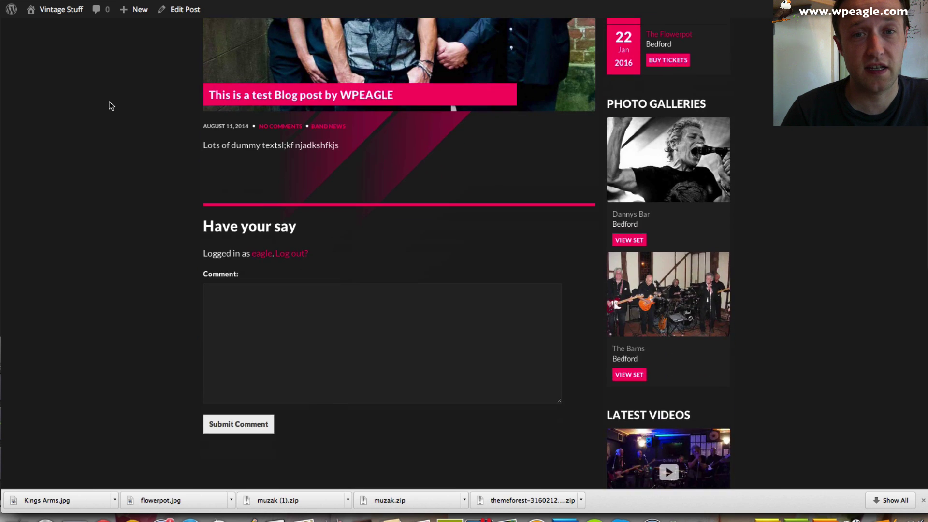
pyautogui.scroll(2, 108, 104)
pyautogui.scroll(5, 426, 330)
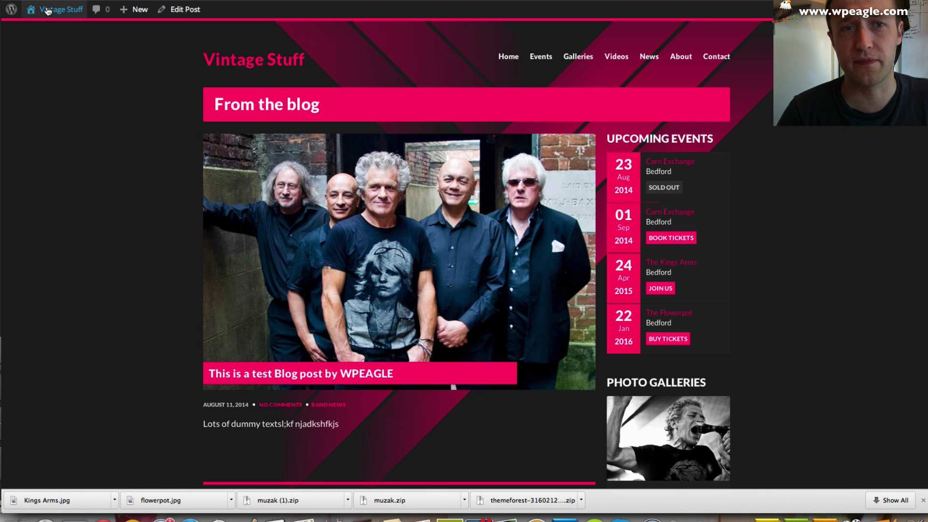
# - From the Dashboard, open Appearance > Theme Settings at the Muzak Display Options panel
pyautogui.moveTo(48, 12)
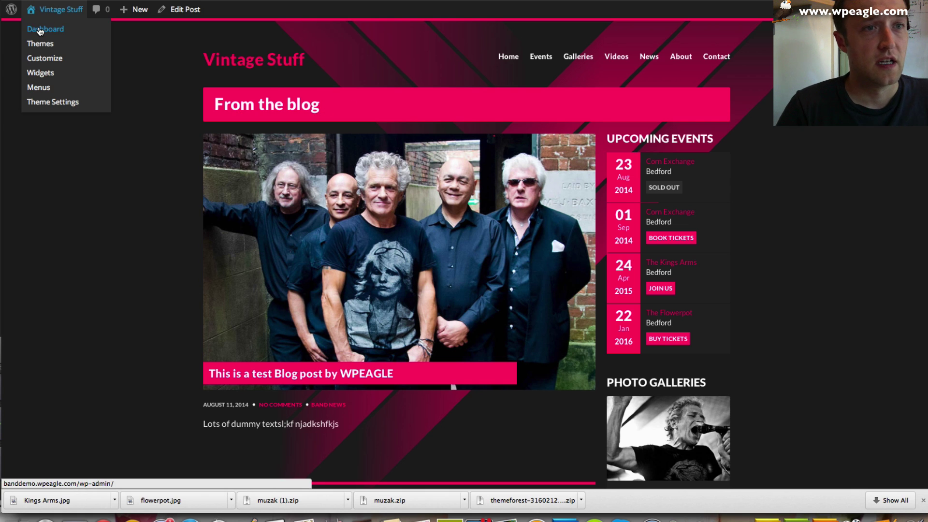
pyautogui.click(40, 30)
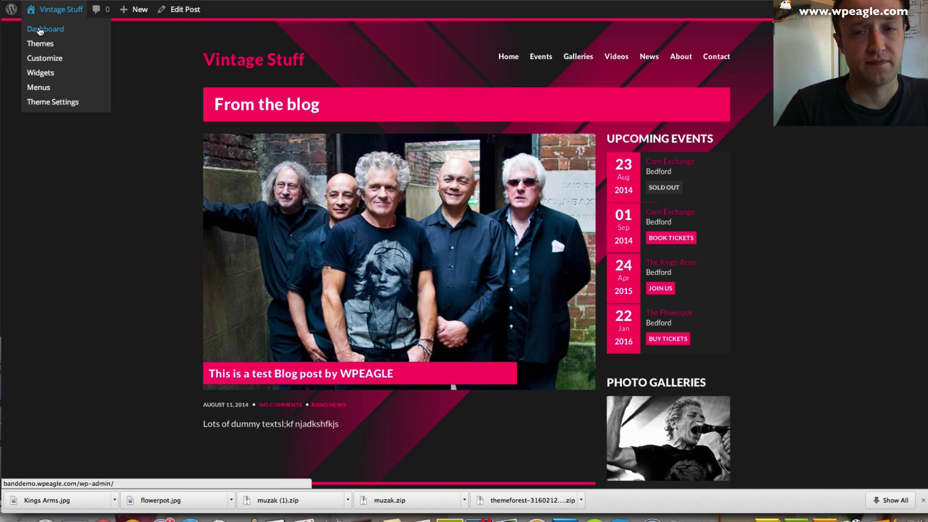
pyautogui.click(40, 29)
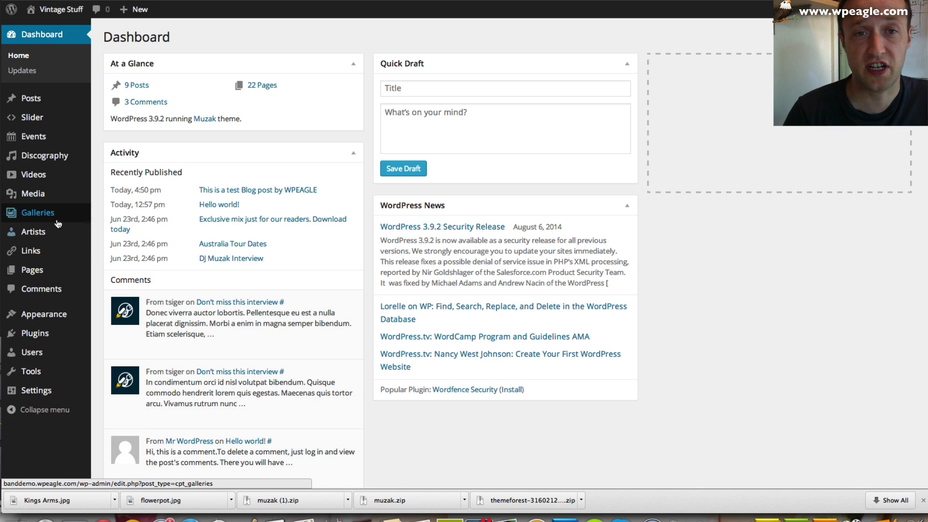
pyautogui.moveTo(69, 317)
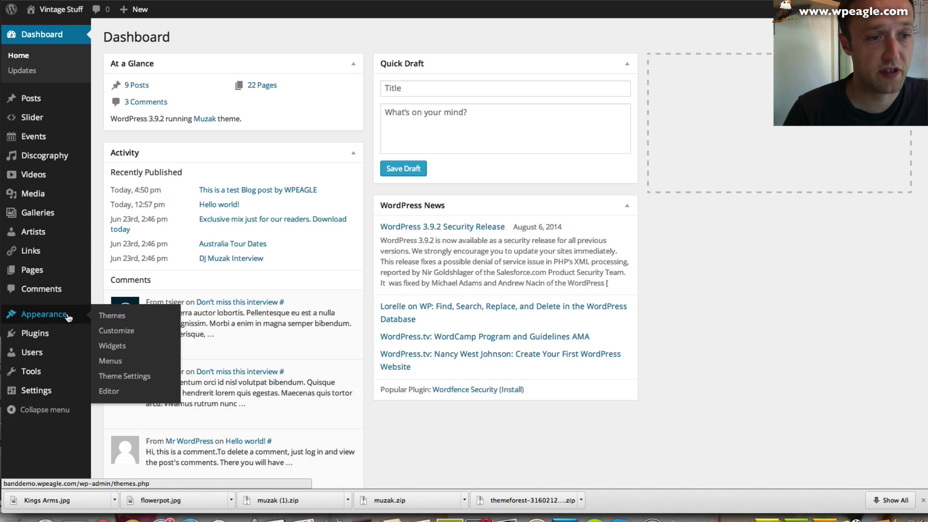
pyautogui.click(138, 380)
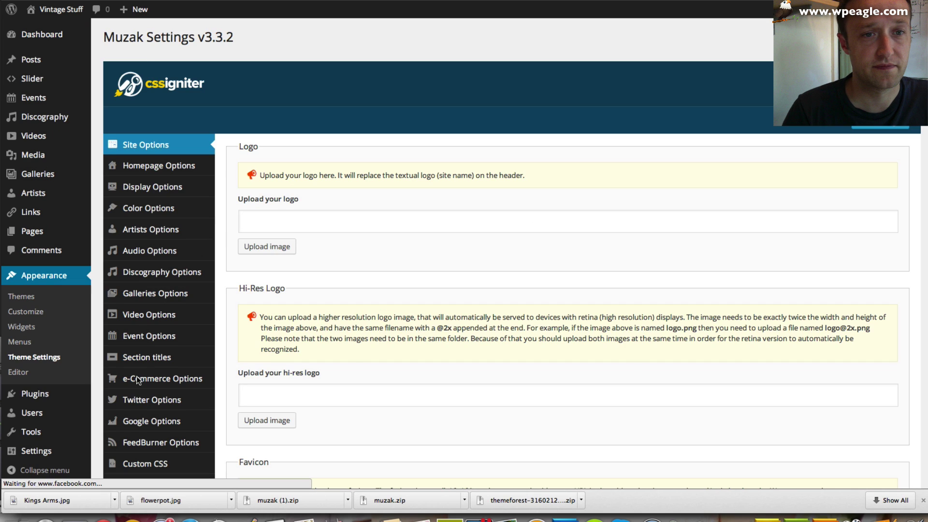
pyautogui.click(175, 189)
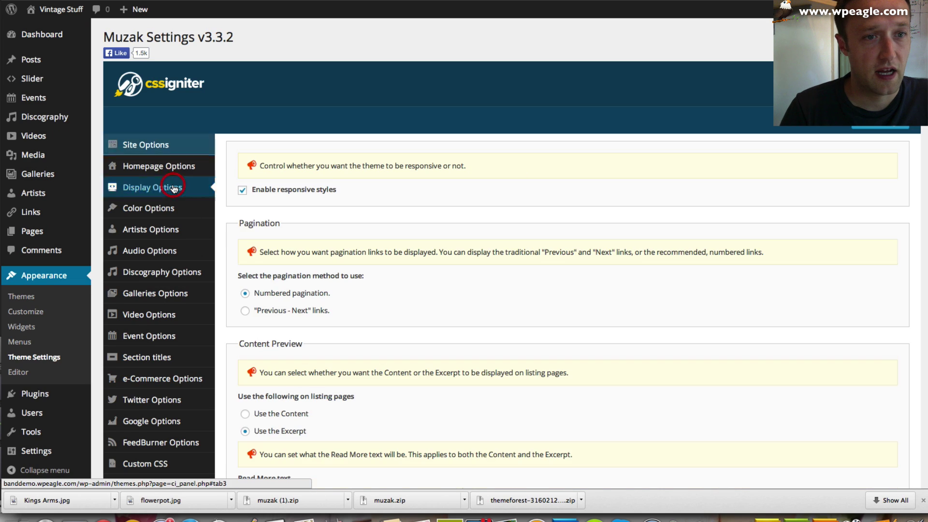
pyautogui.scroll(-3, 342, 192)
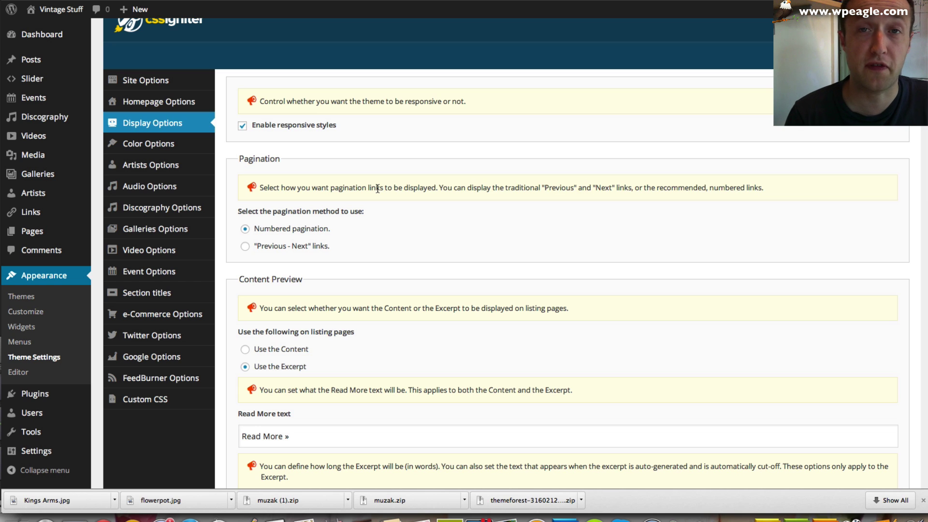
pyautogui.scroll(-10, 378, 188)
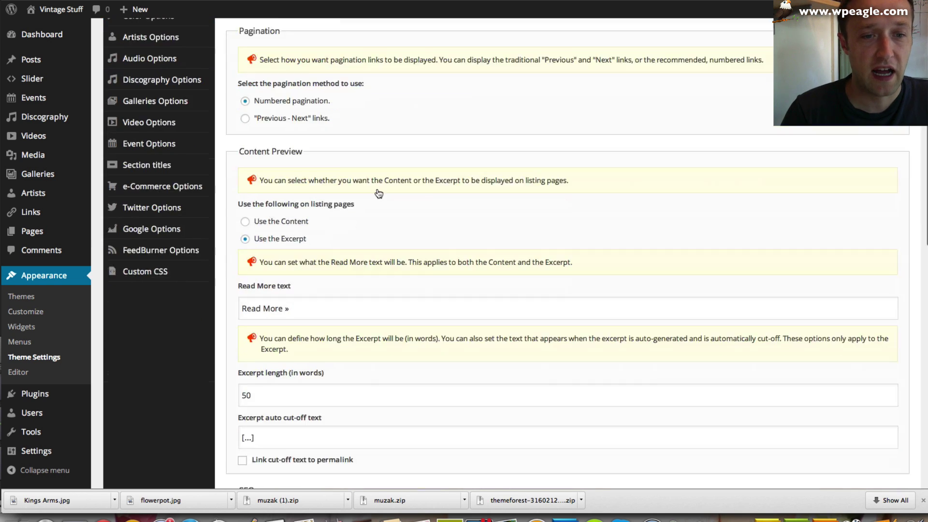
pyautogui.scroll(10, 377, 189)
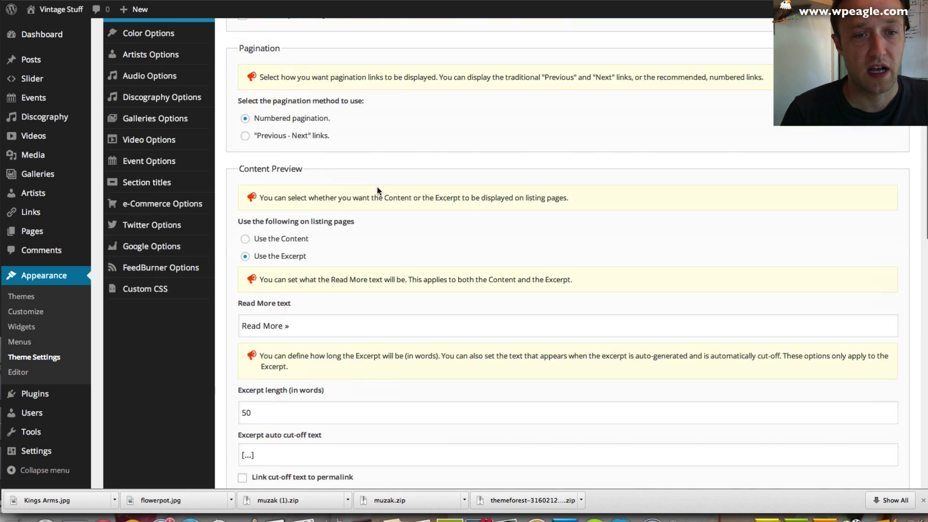
# - Save the white_orange.css colour scheme and preview the site's Videos and home pages
pyautogui.click(155, 146)
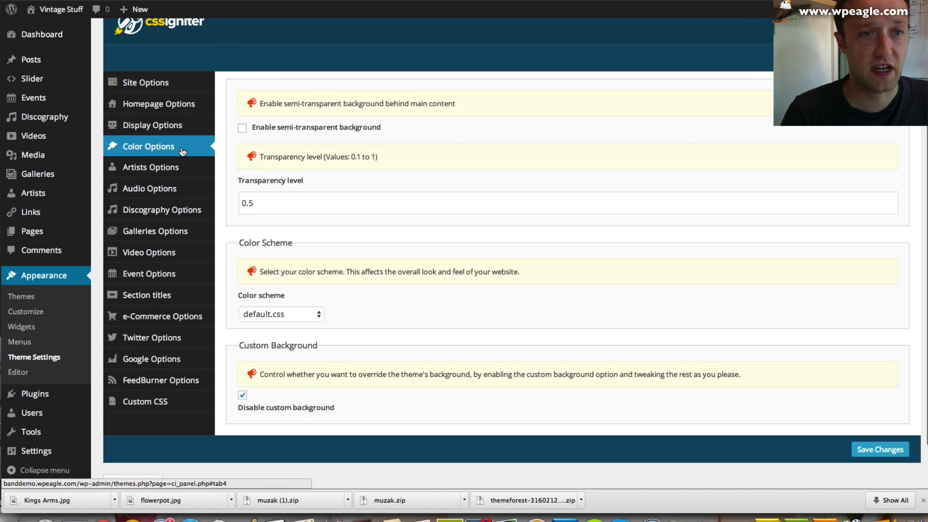
pyautogui.scroll(-1, 374, 150)
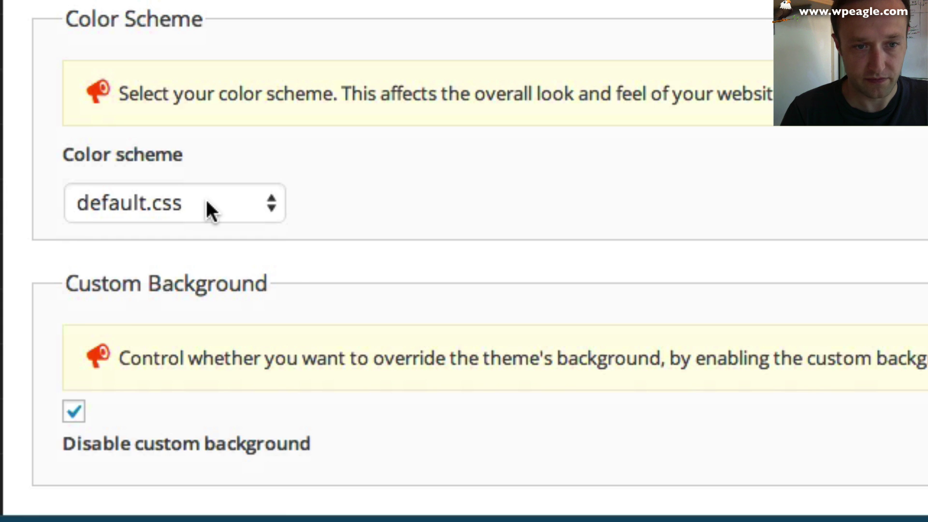
pyautogui.click(295, 306)
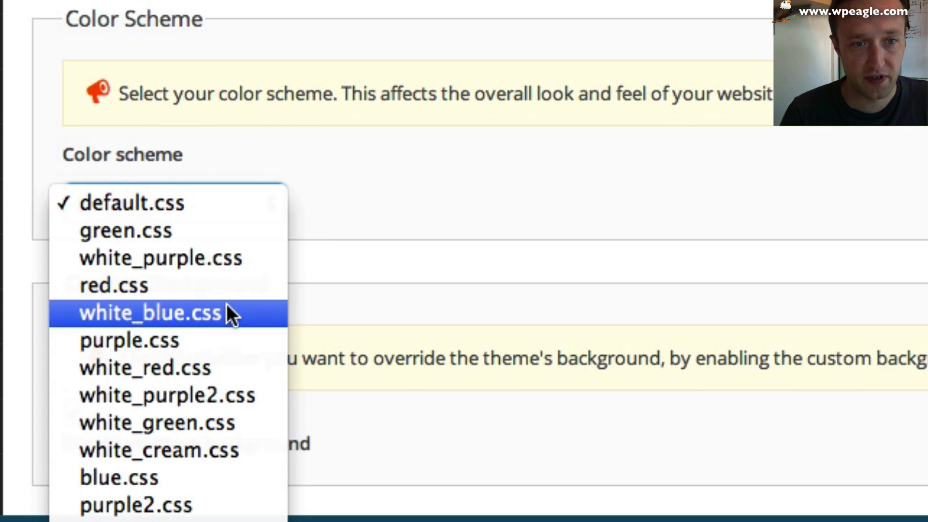
pyautogui.press('Escape')
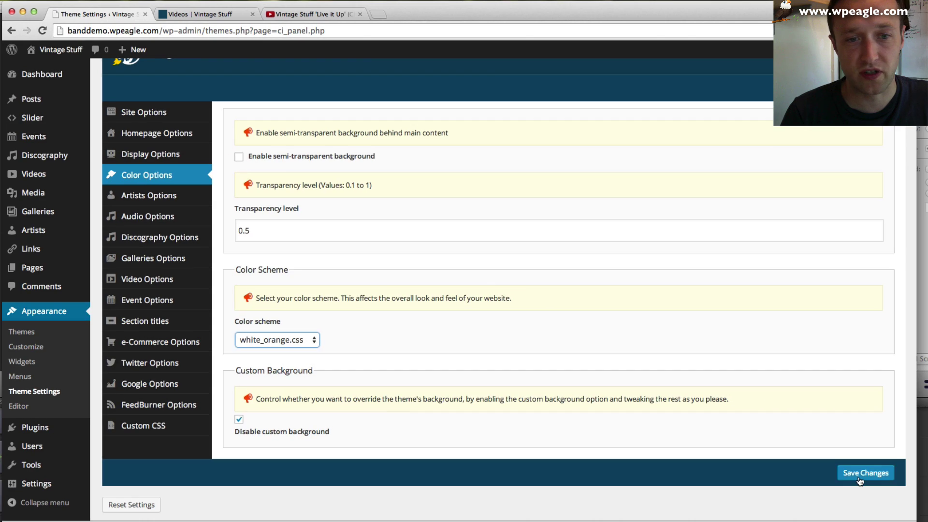
pyautogui.click(865, 472)
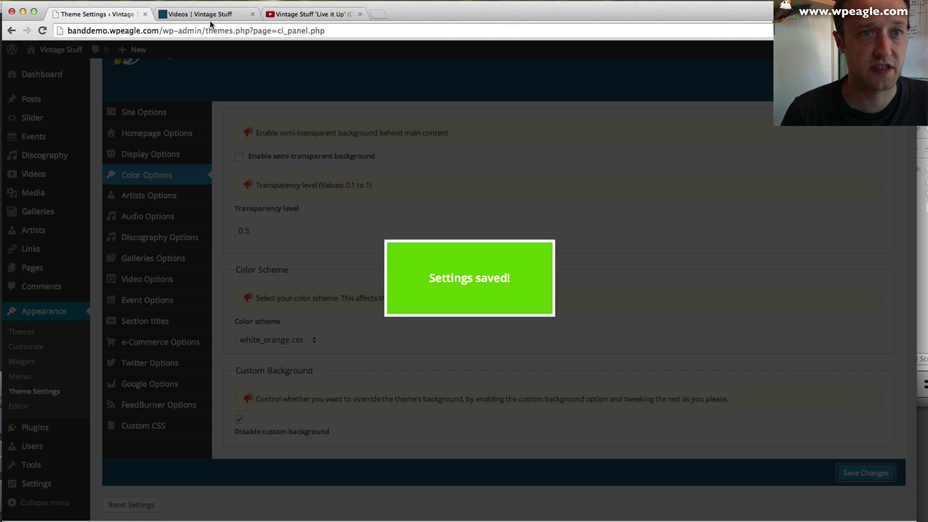
pyautogui.click(212, 14)
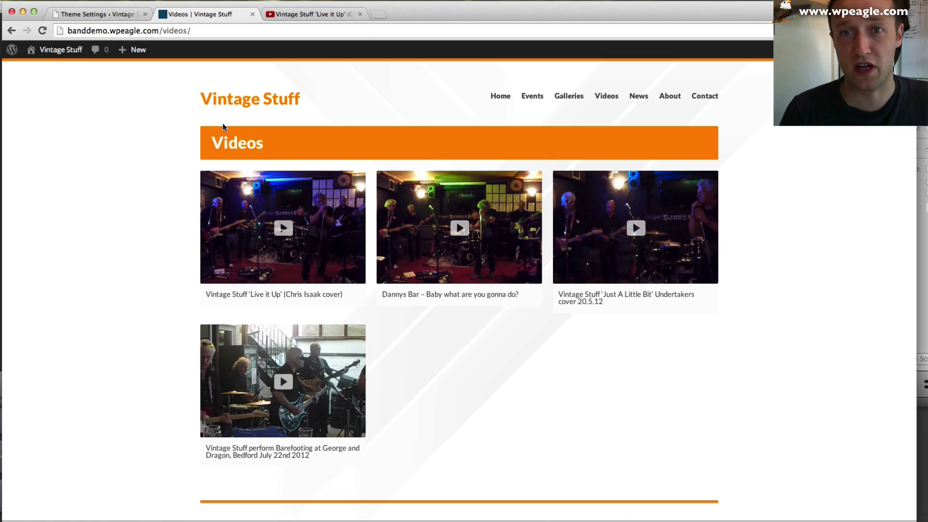
pyautogui.click(246, 102)
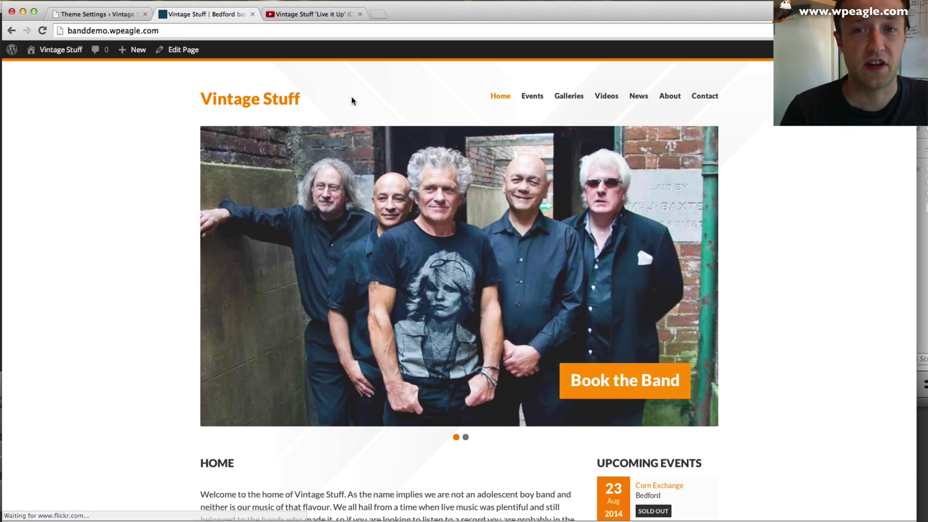
pyautogui.scroll(-10, 351, 145)
pyautogui.scroll(10, 352, 145)
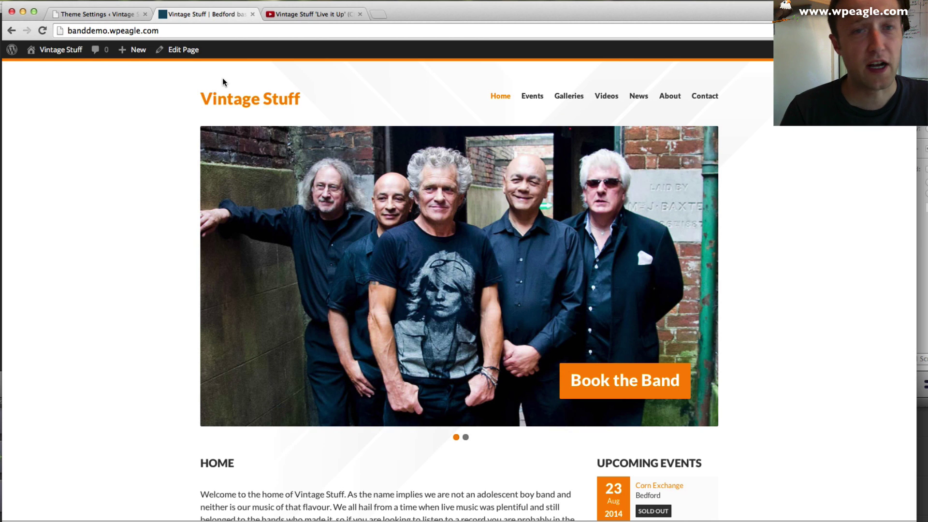
# - Switch to the white_purple.css colour scheme, save, and reload the home page to preview it
pyautogui.click(112, 14)
pyautogui.click(300, 342)
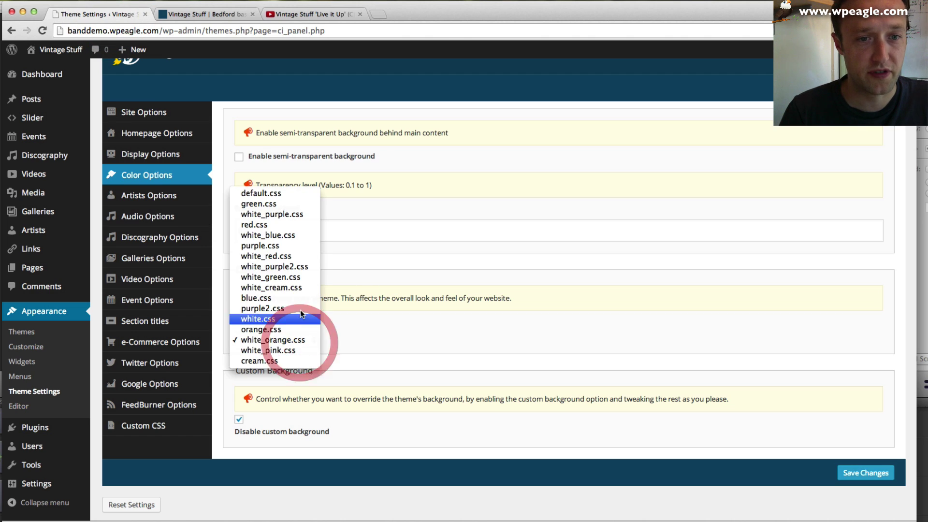
pyautogui.click(298, 218)
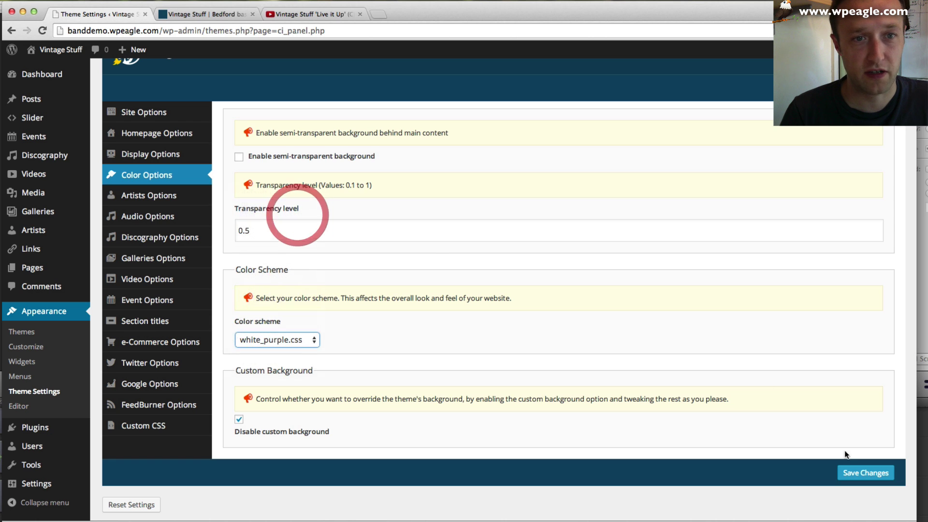
pyautogui.click(869, 472)
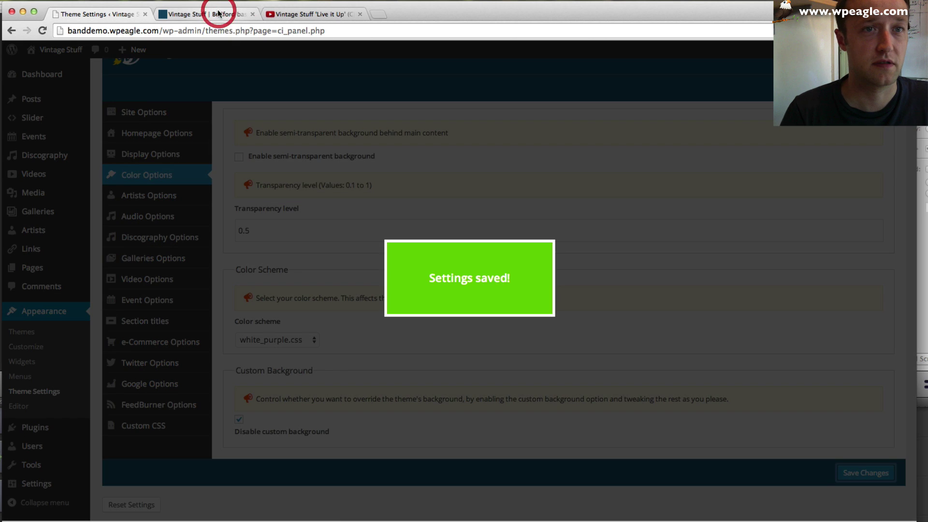
pyautogui.click(216, 14)
pyautogui.press('super+r')
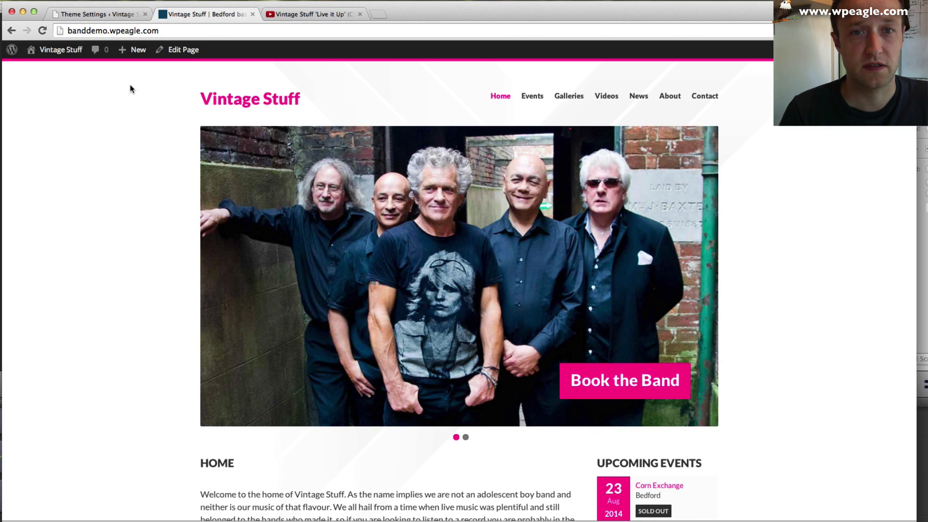
pyautogui.scroll(-10, 135, 88)
pyautogui.scroll(10, 135, 88)
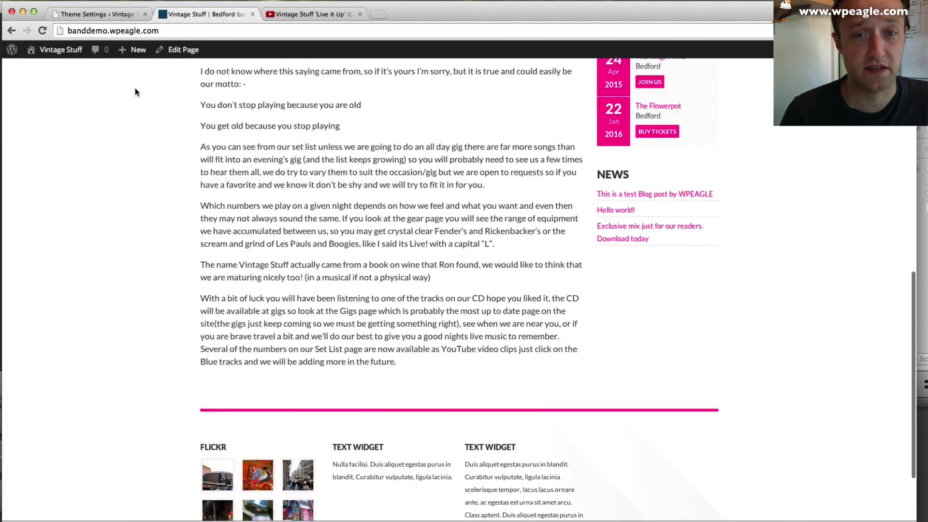
# - Restore and save the default.css colour scheme, then enable the custom background options
pyautogui.click(114, 15)
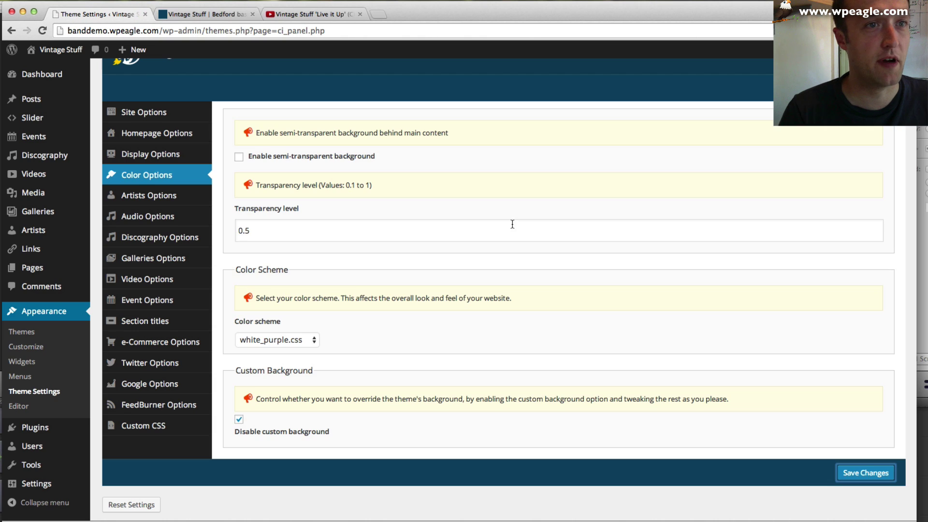
pyautogui.click(304, 340)
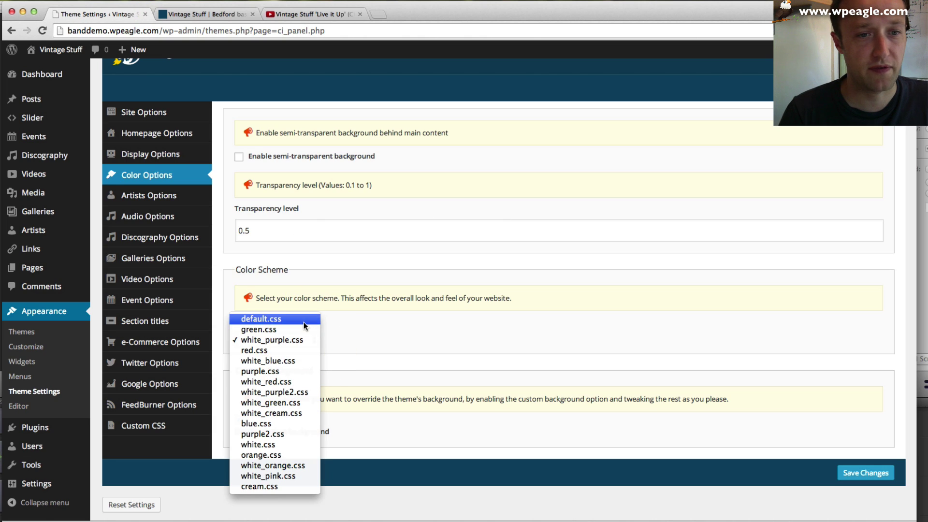
pyautogui.click(303, 319)
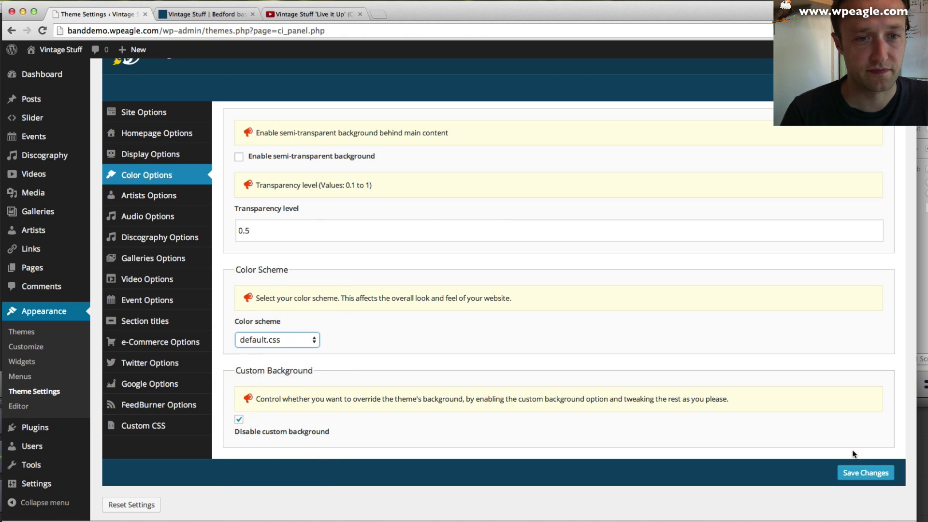
pyautogui.click(865, 472)
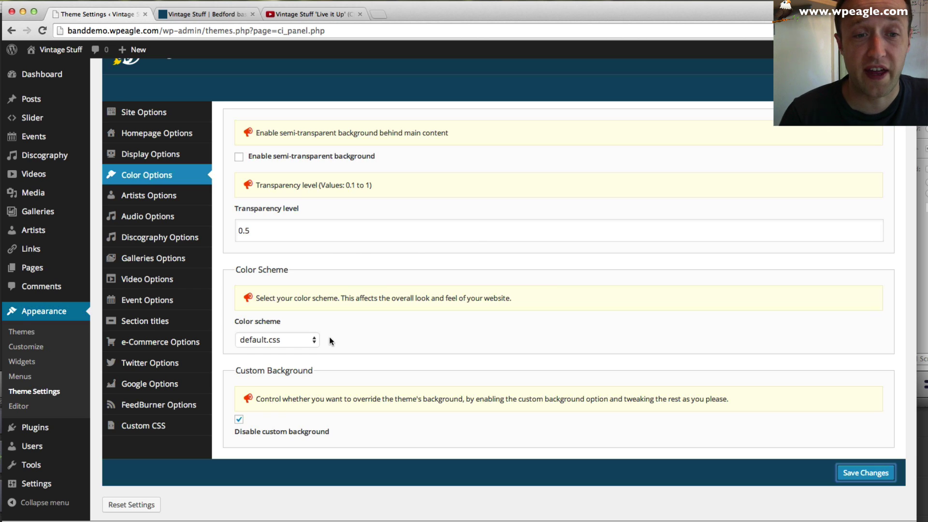
pyautogui.click(239, 419)
# - Set a green custom background colour, save it, and reload the site to check
pyautogui.scroll(-3, 322, 394)
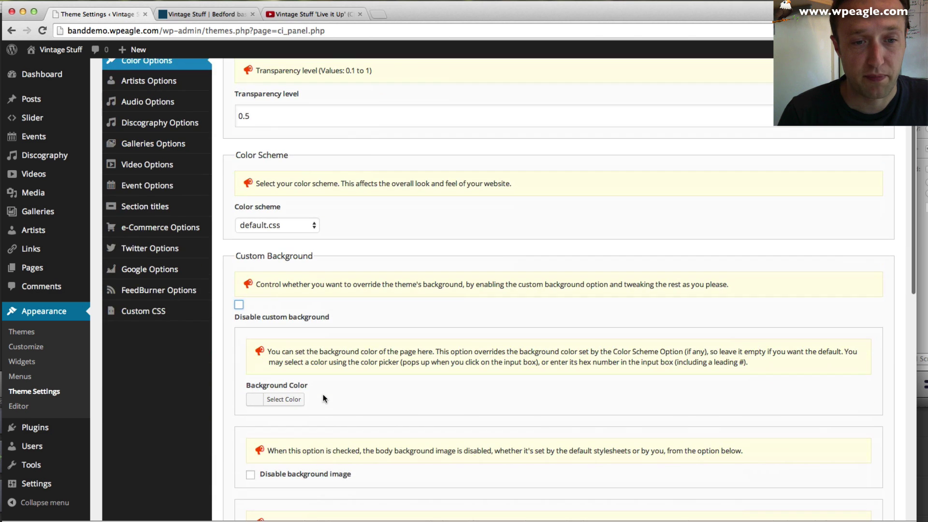
pyautogui.scroll(-2, 323, 394)
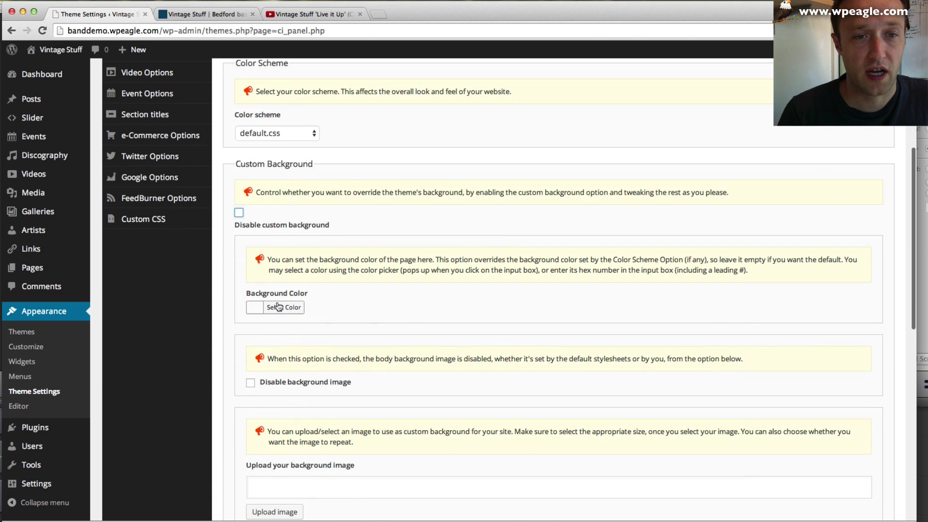
pyautogui.scroll(-3, 410, 316)
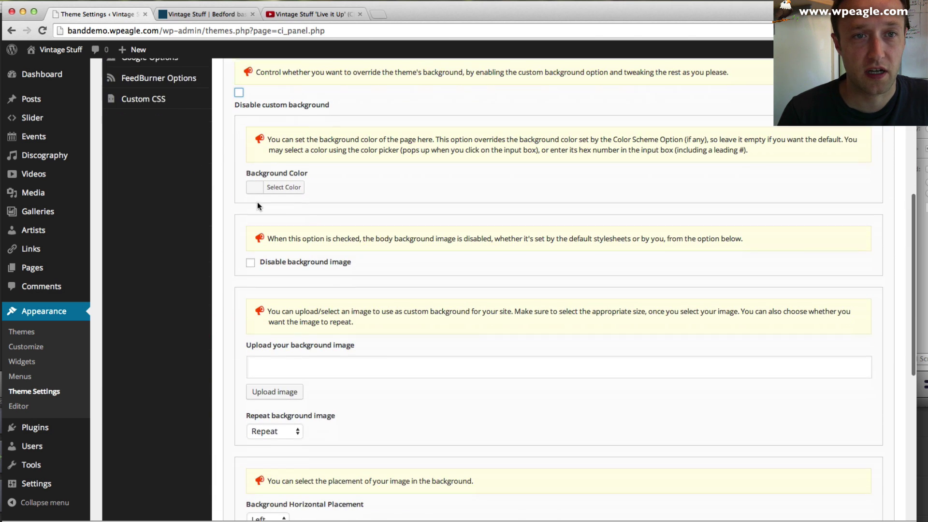
pyautogui.click(256, 186)
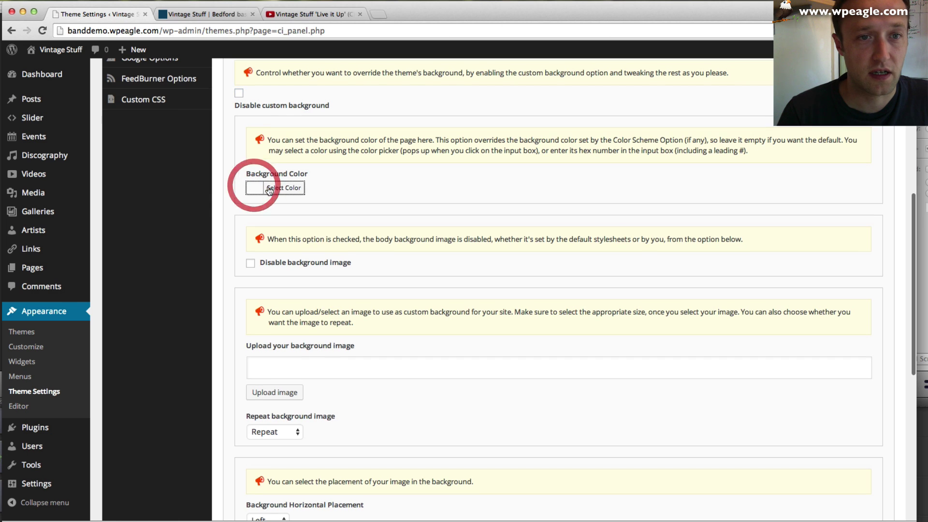
pyautogui.click(306, 242)
pyautogui.click(321, 314)
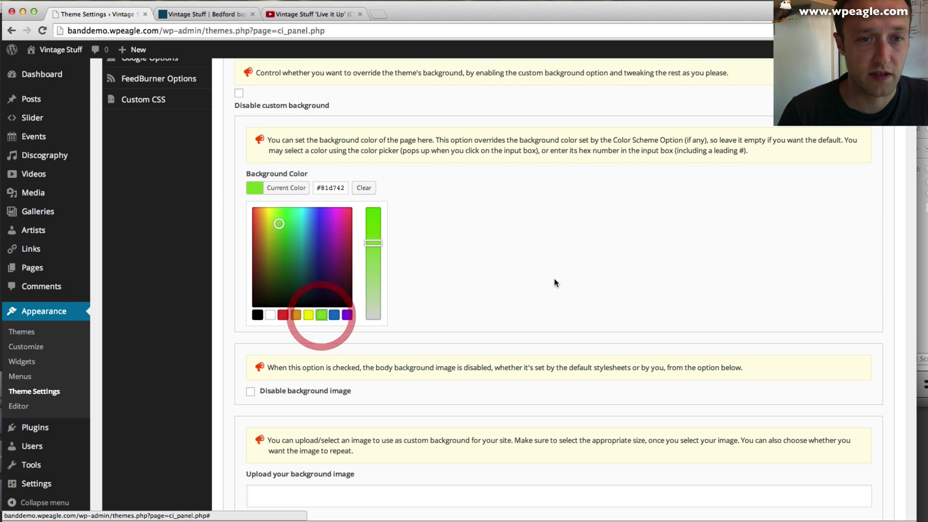
pyautogui.scroll(-4, 556, 280)
pyautogui.scroll(-8, 556, 284)
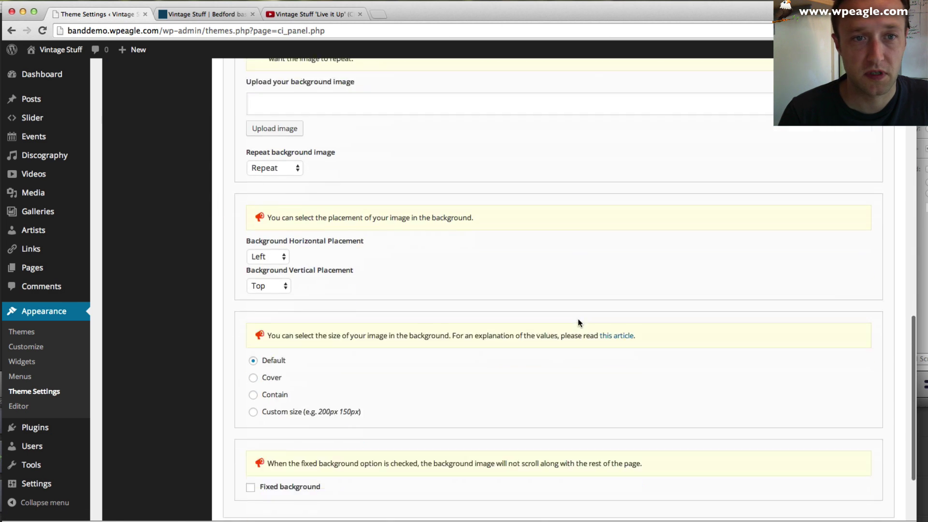
pyautogui.click(888, 434)
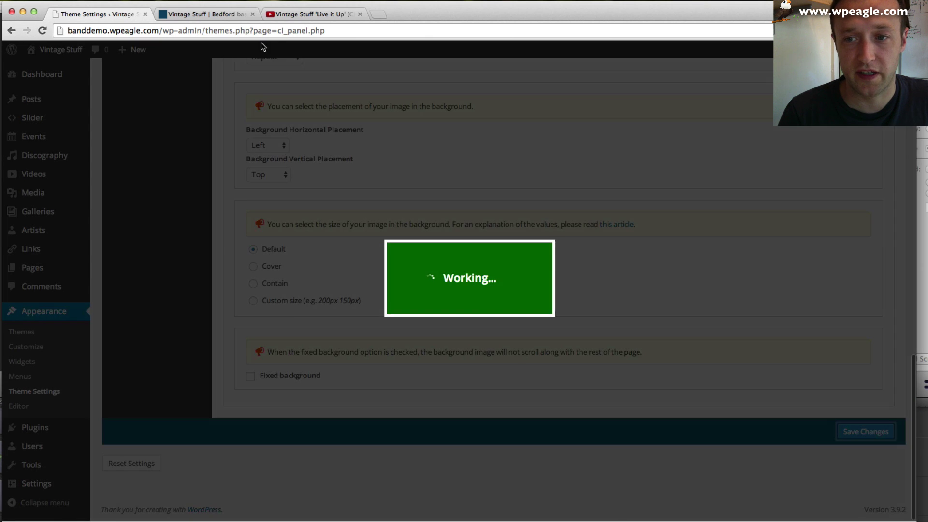
pyautogui.click(206, 14)
pyautogui.click(46, 30)
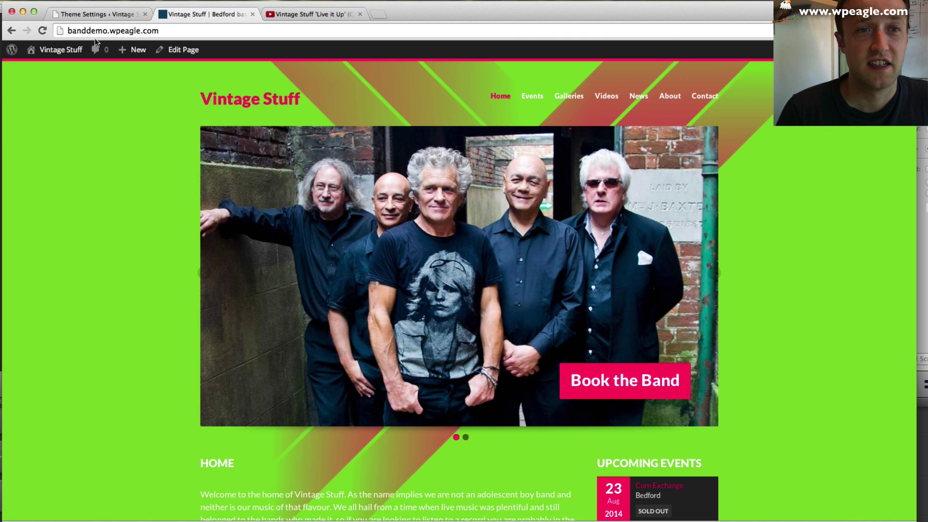
# - Tick 'Disable custom background', save, and reload the homepage to see the dark background
pyautogui.click(96, 14)
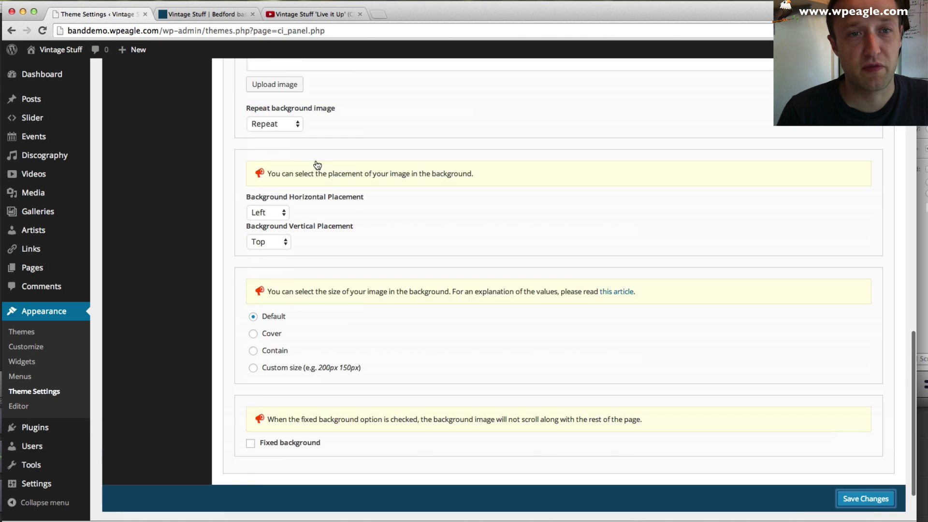
pyautogui.scroll(10, 317, 164)
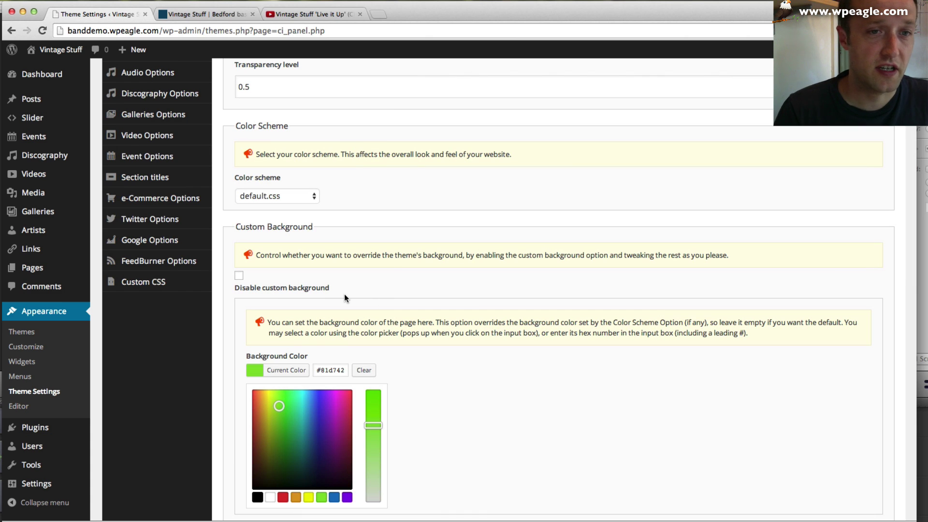
pyautogui.click(239, 275)
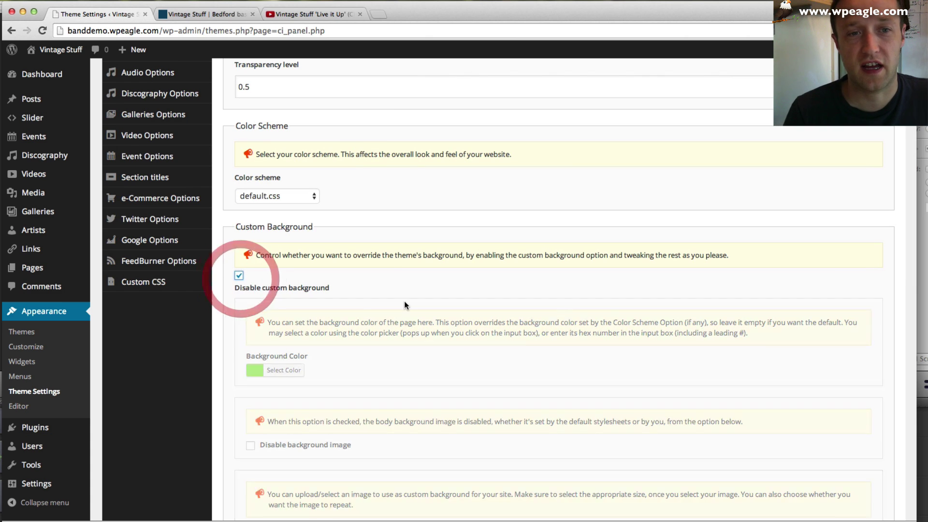
pyautogui.click(867, 433)
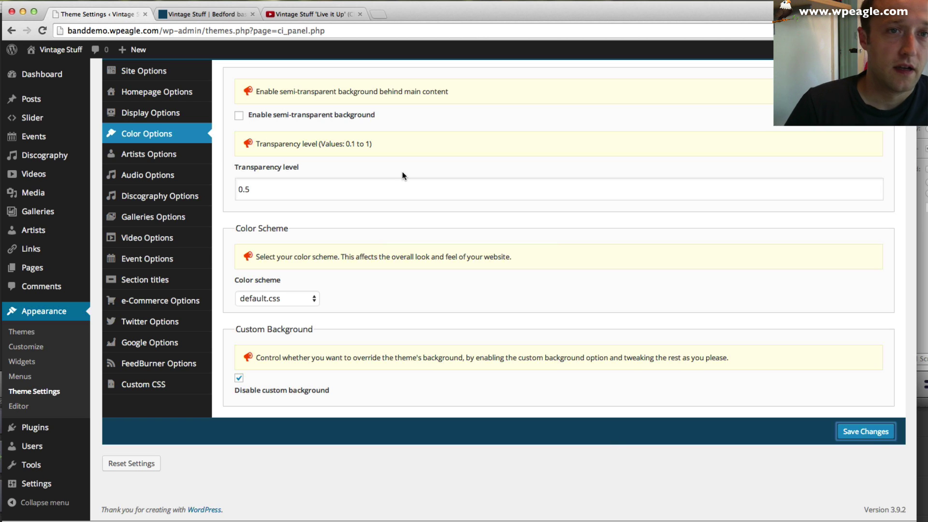
pyautogui.scroll(5, 402, 172)
pyautogui.click(219, 13)
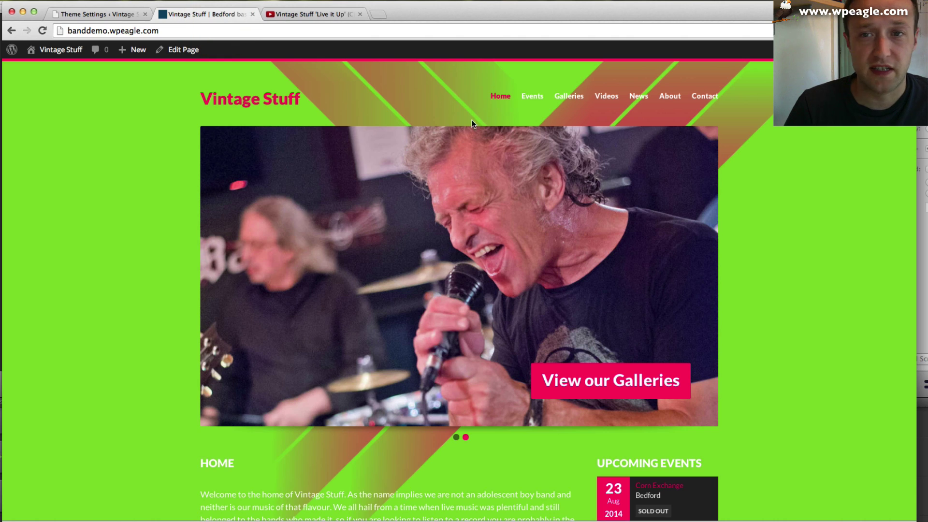
pyautogui.click(42, 31)
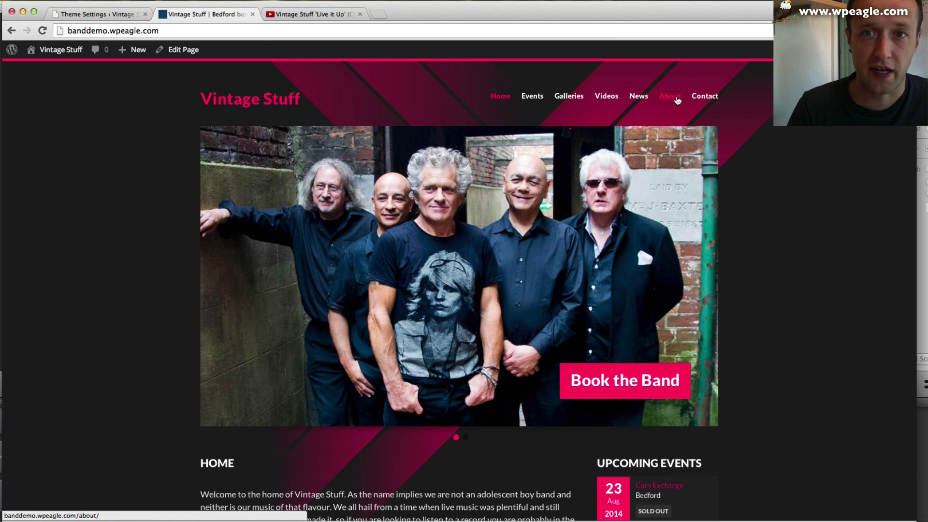
# - Open the About page in the page editor and select its sample paragraph
pyautogui.click(668, 100)
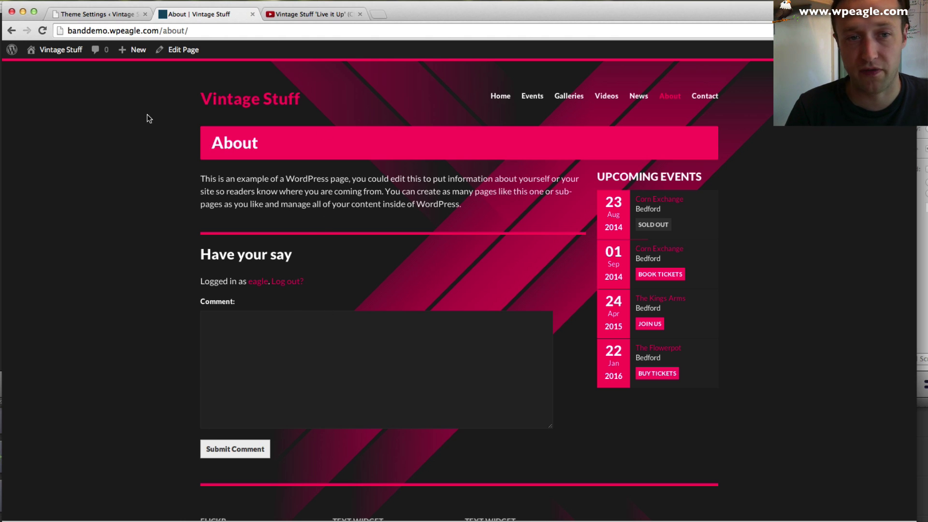
pyautogui.click(178, 50)
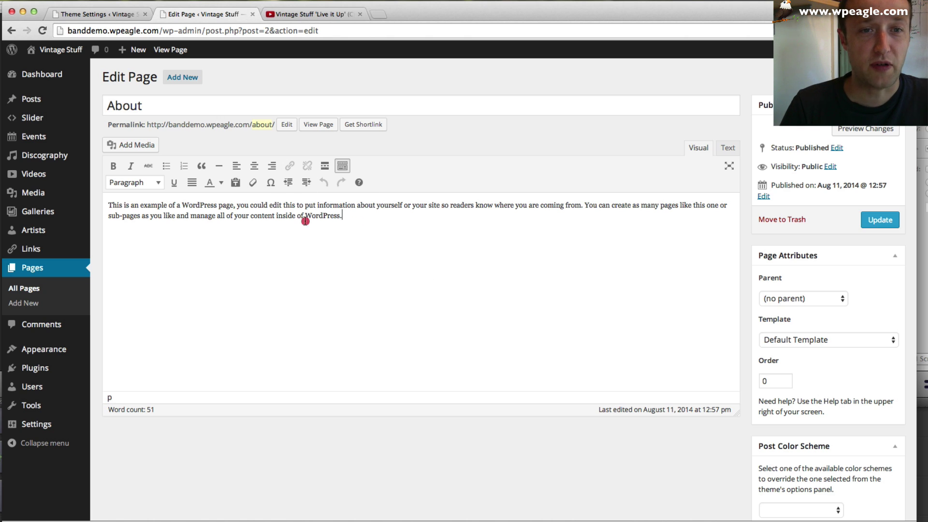
pyautogui.moveTo(305, 220); pyautogui.dragTo(116, 205)
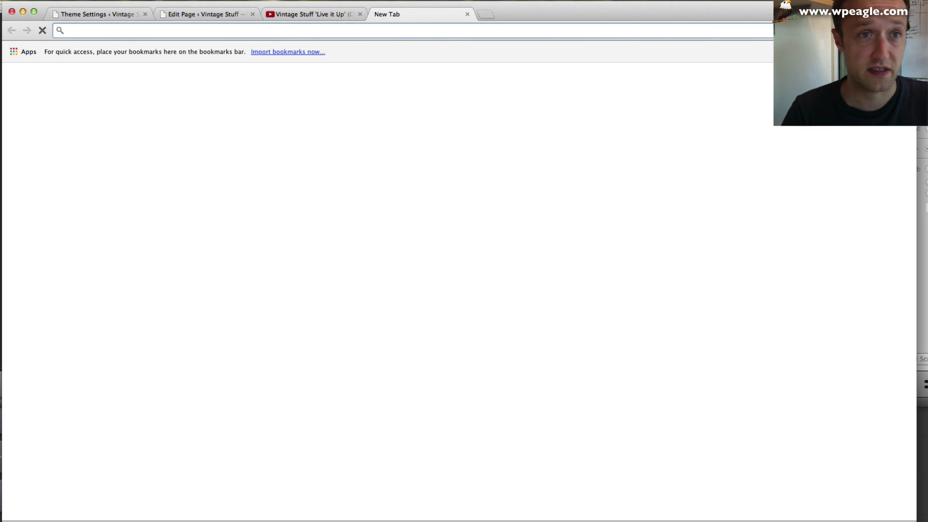
# - Load vintage-stuff.co.uk in Chrome and browse its Band Members page
pyautogui.write('v')
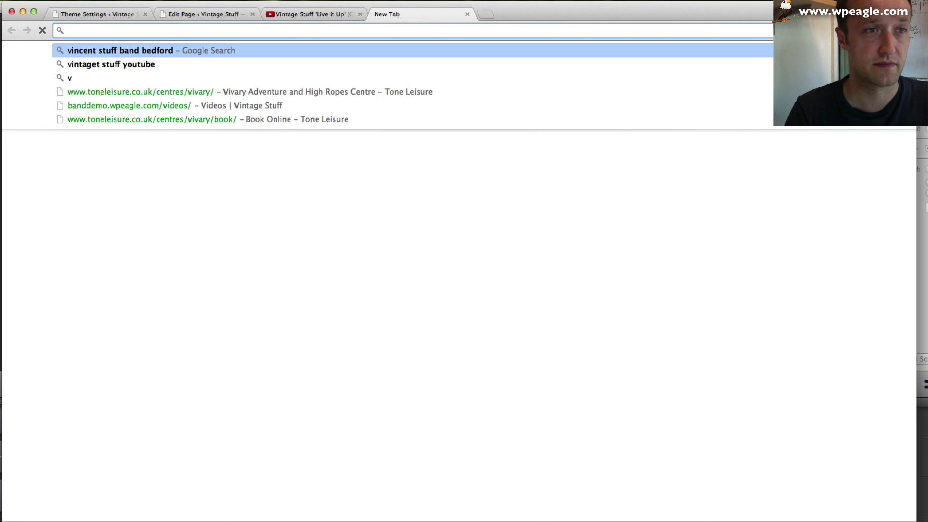
pyautogui.write('intage-stuff.co.uk')
pyautogui.press('Return')
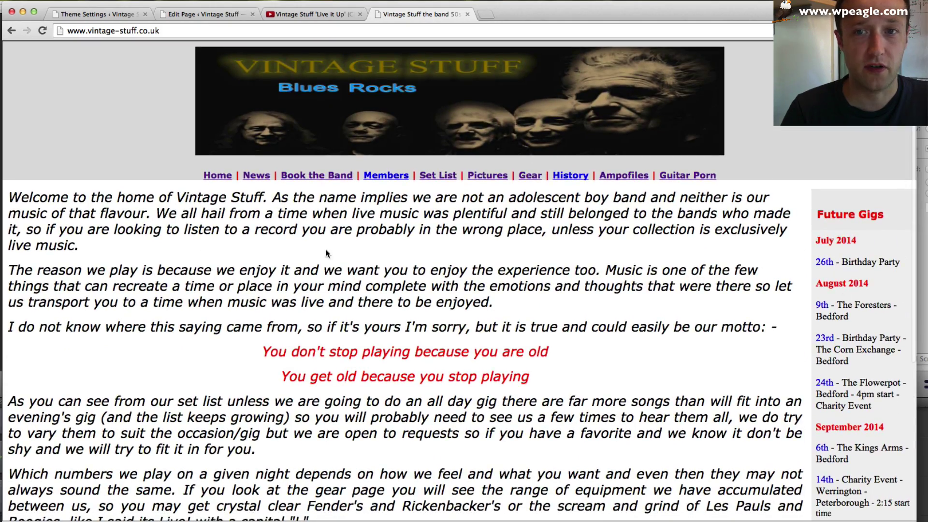
pyautogui.click(385, 176)
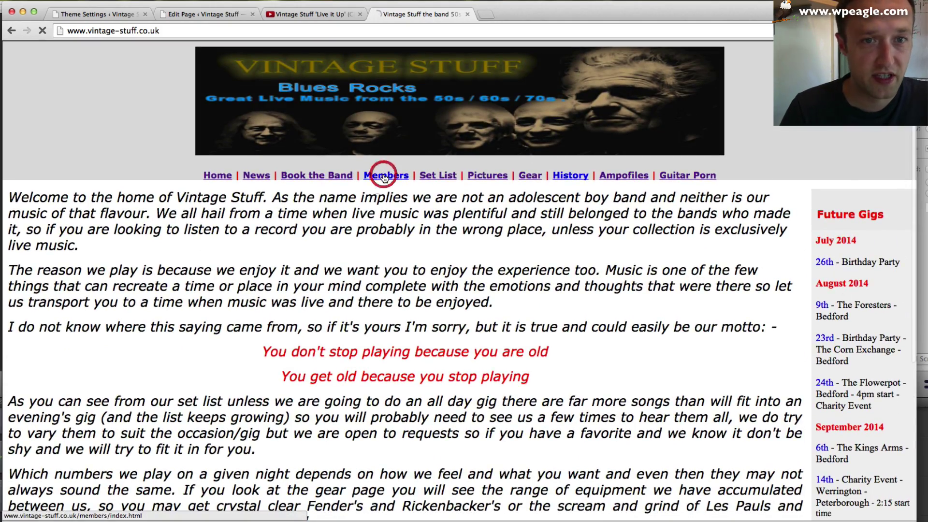
pyautogui.scroll(-10, 385, 178)
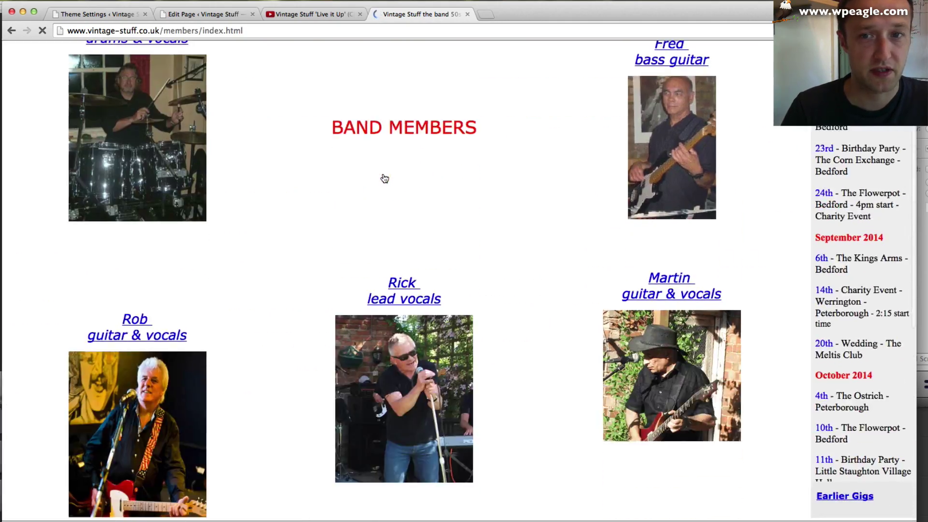
pyautogui.scroll(10, 384, 179)
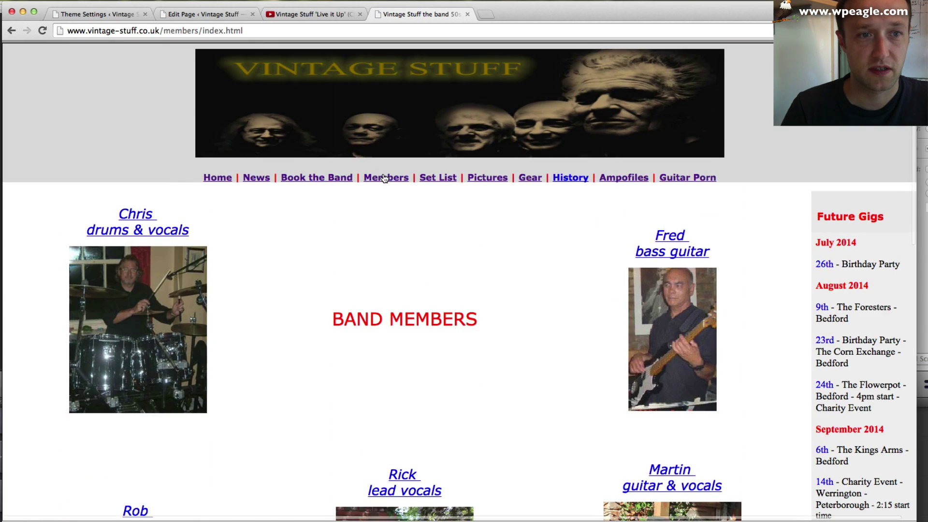
pyautogui.scroll(-2, 426, 222)
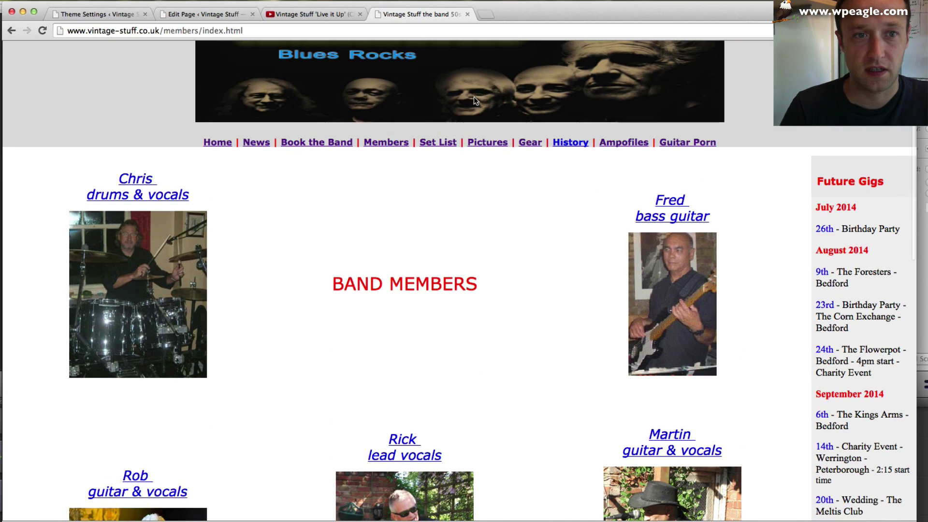
# - Open the Set List page and select the whole song list for copying
pyautogui.click(437, 143)
pyautogui.scroll(-15, 463, 193)
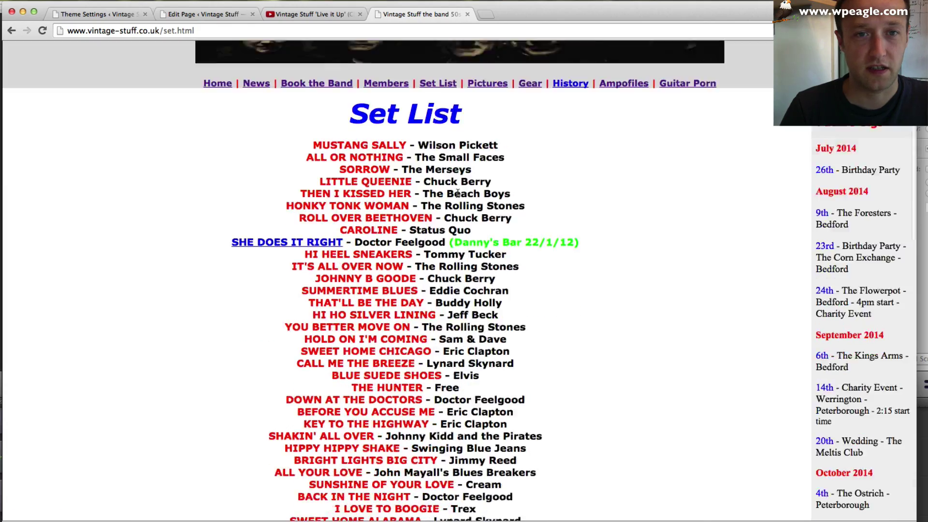
pyautogui.scroll(-4, 453, 287)
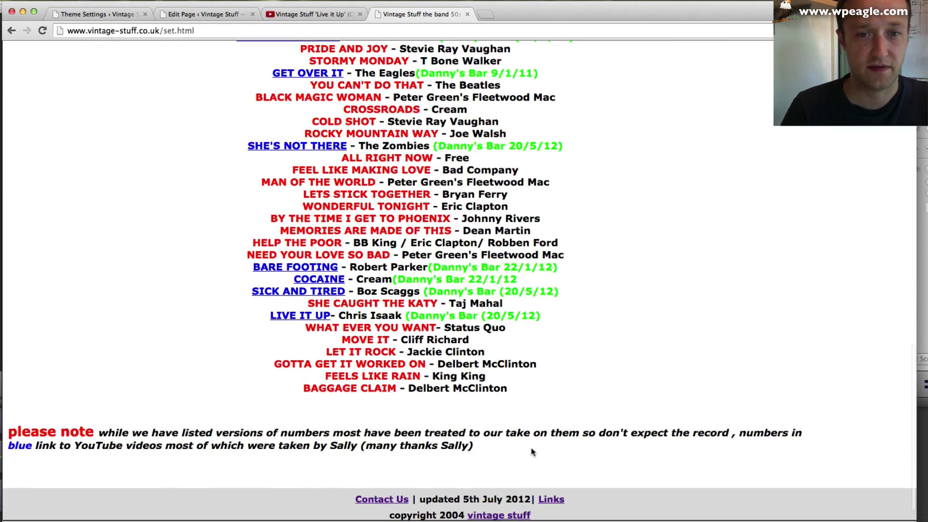
pyautogui.moveTo(509, 454); pyautogui.dragTo(314, 237)
pyautogui.click(320, 201)
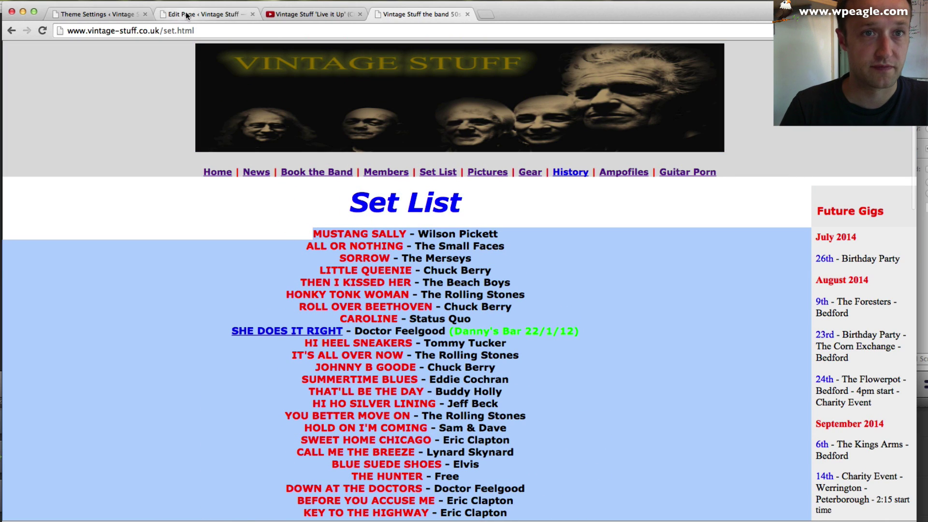
pyautogui.click(187, 14)
# - Replace the About text with an intro line and paste the set list as plain text
pyautogui.write('This is our set list. Book the band today!')
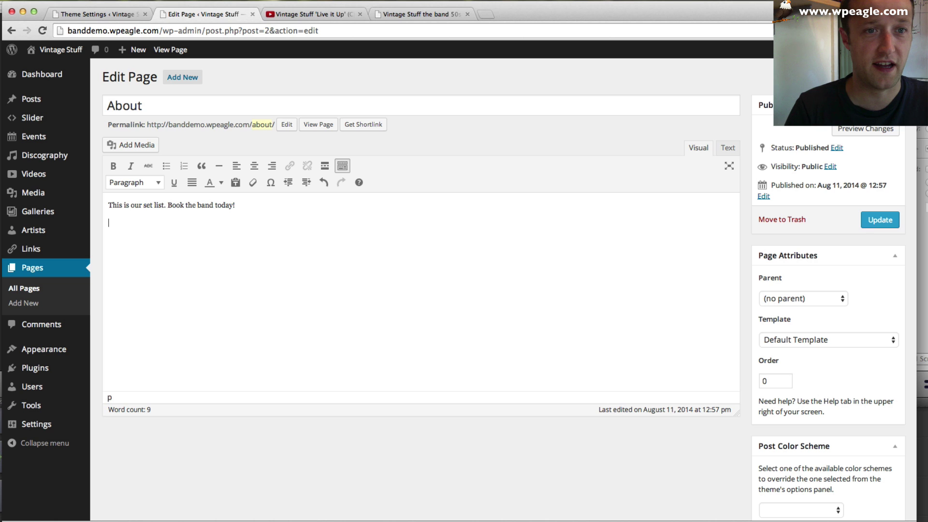
pyautogui.press('super+b')
pyautogui.press('super+v')
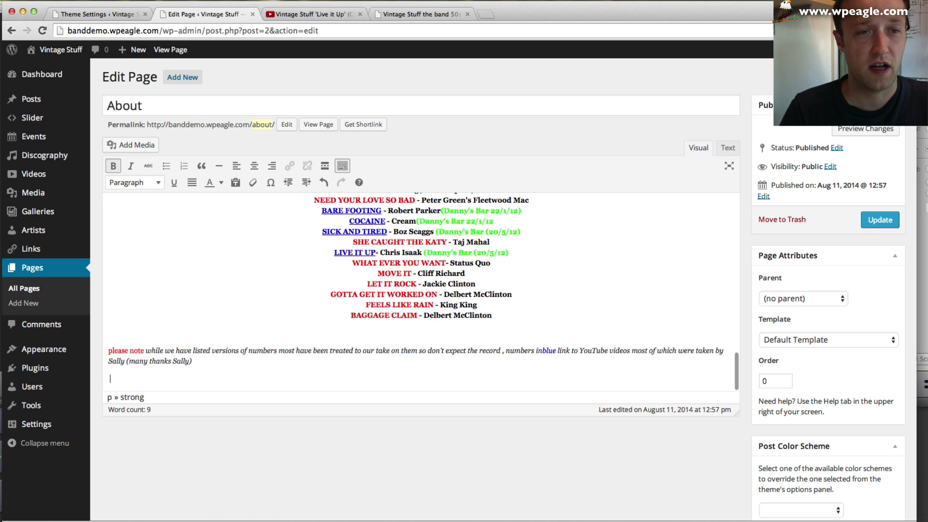
pyautogui.scroll(3, 250, 315)
pyautogui.scroll(10, 249, 316)
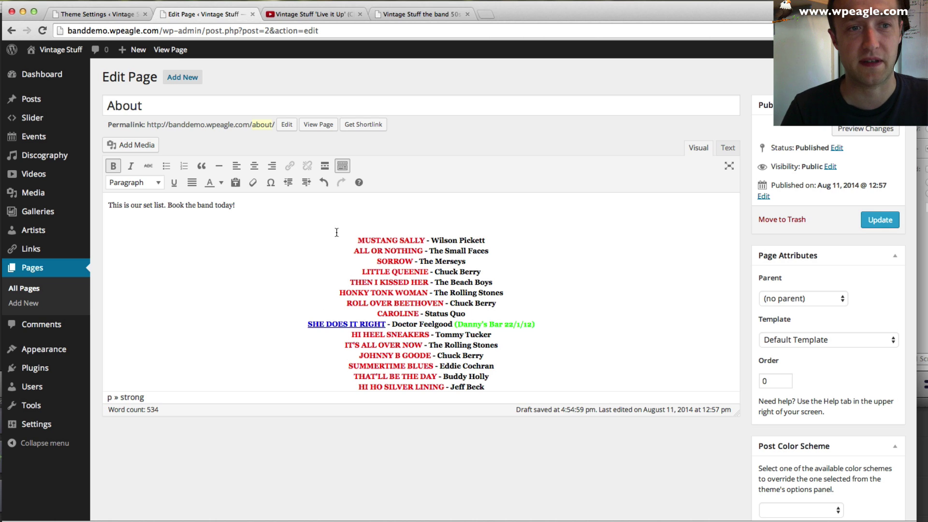
pyautogui.press('super+z')
pyautogui.click(77, 1)
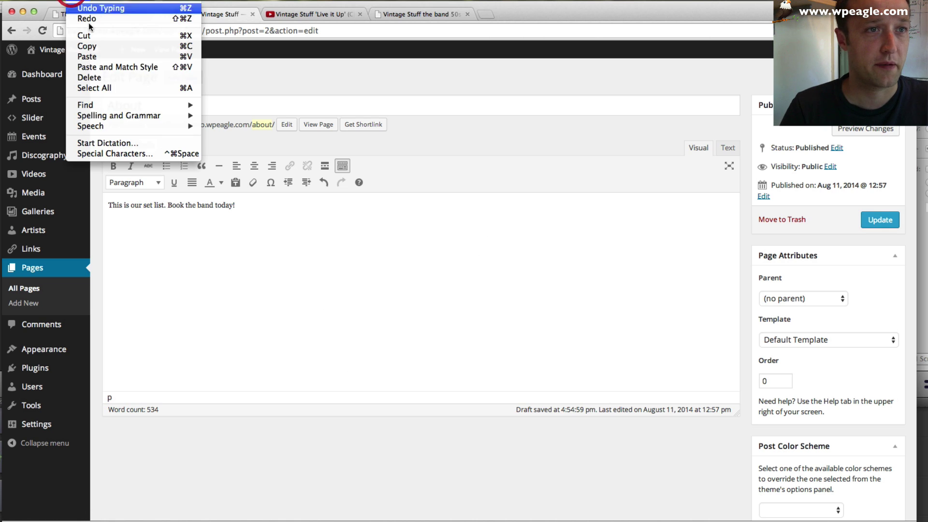
pyautogui.click(124, 72)
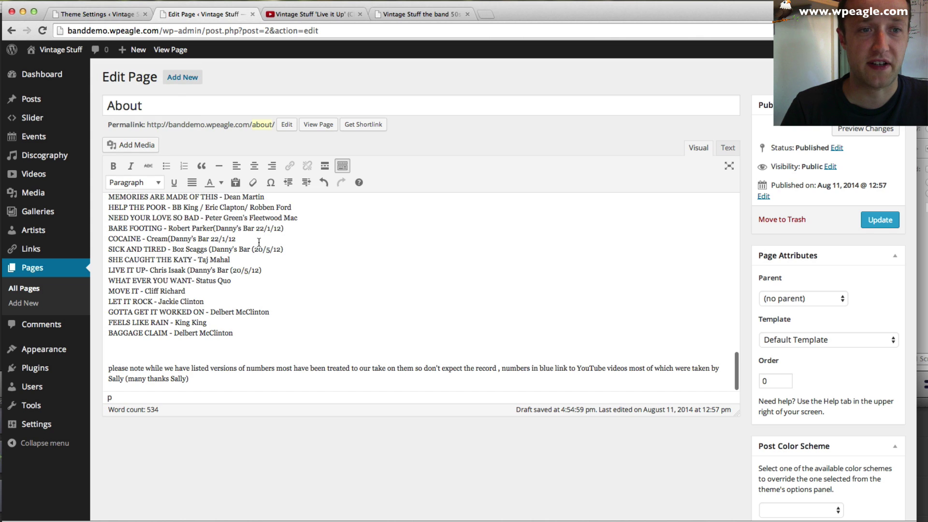
pyautogui.scroll(-5, 256, 242)
pyautogui.hscroll(-5, 256, 242)
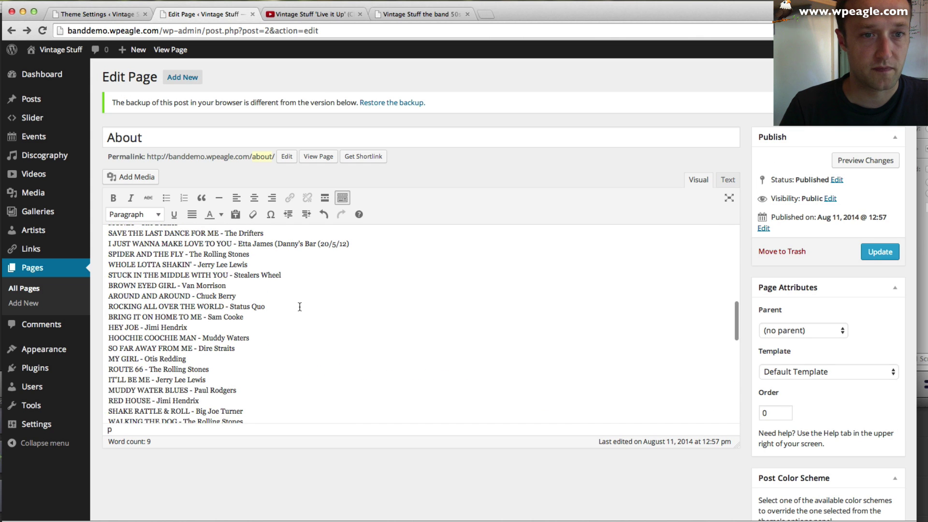
pyautogui.scroll(10, 313, 345)
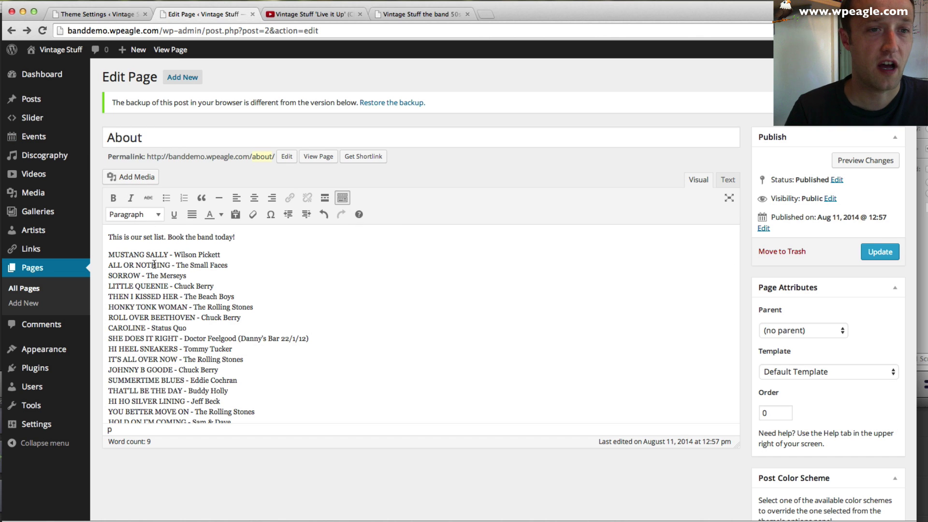
# - Make the song title MUSTANG SALLY bold and centre the pasted song list
pyautogui.moveTo(168, 254); pyautogui.dragTo(108, 254)
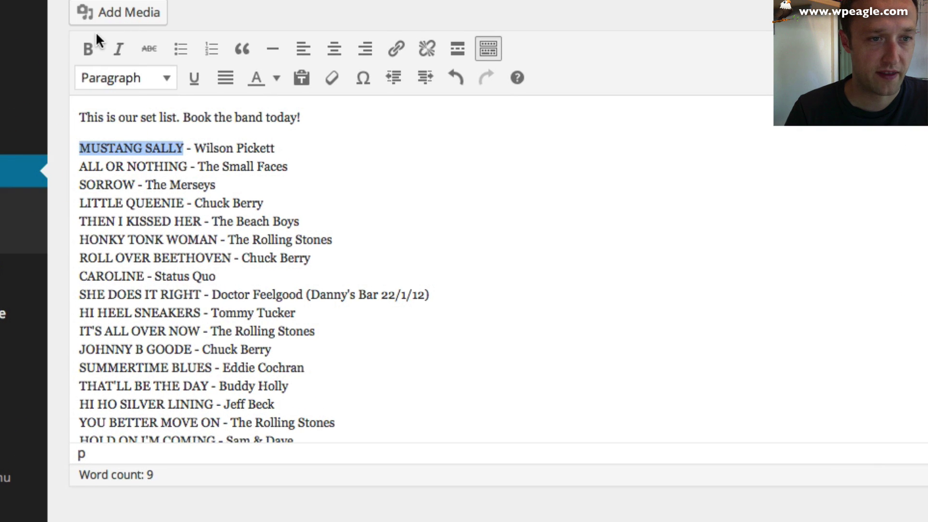
pyautogui.click(88, 51)
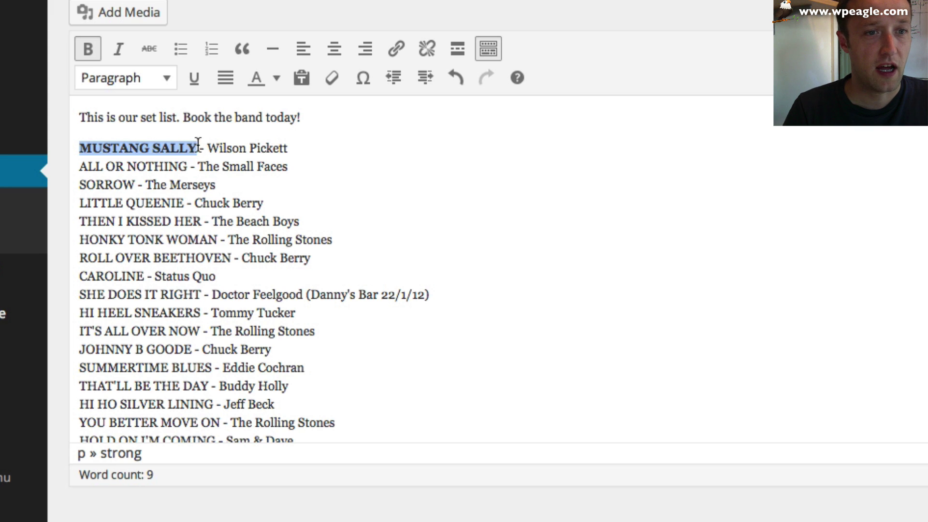
pyautogui.click(208, 127)
pyautogui.moveTo(79, 145); pyautogui.dragTo(356, 345)
pyautogui.click(334, 48)
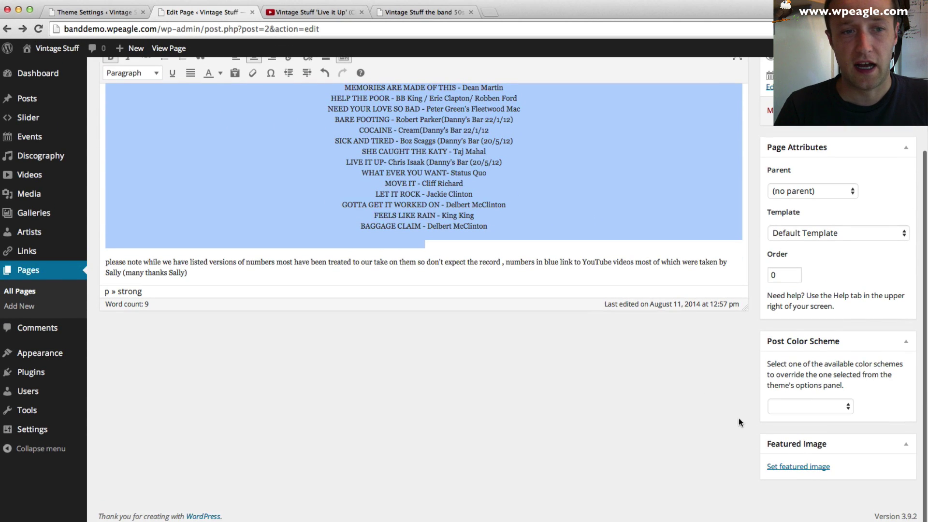
# - Set the black-and-white singer photo as featured image, update the page, and view it
pyautogui.click(785, 468)
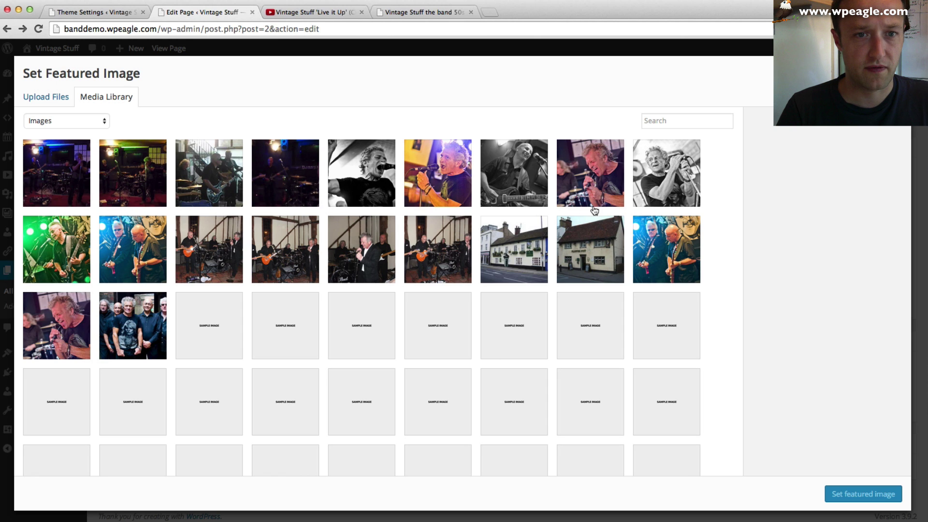
pyautogui.click(657, 188)
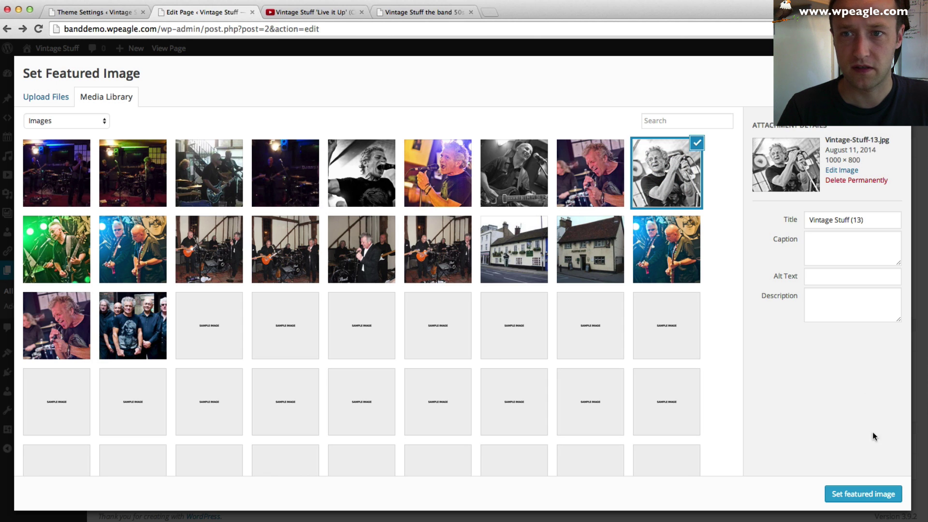
pyautogui.click(874, 497)
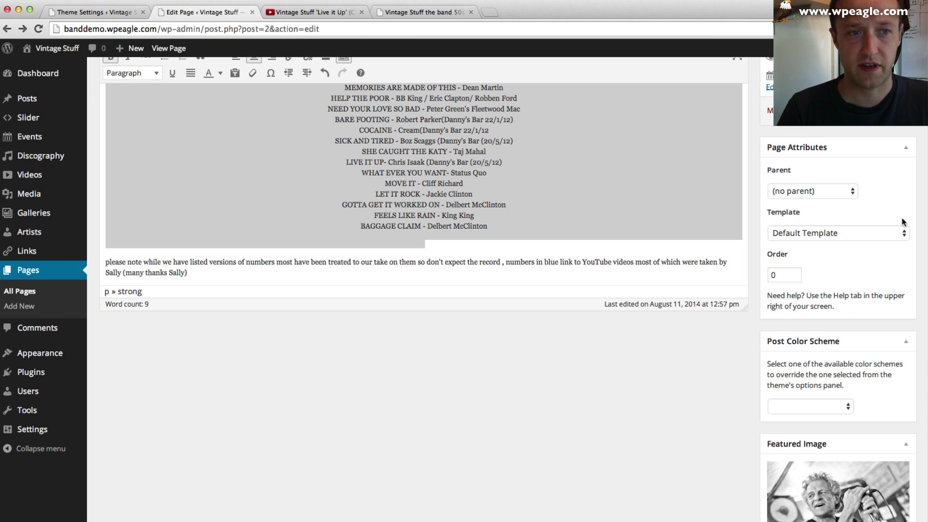
pyautogui.scroll(5, 888, 251)
pyautogui.click(888, 254)
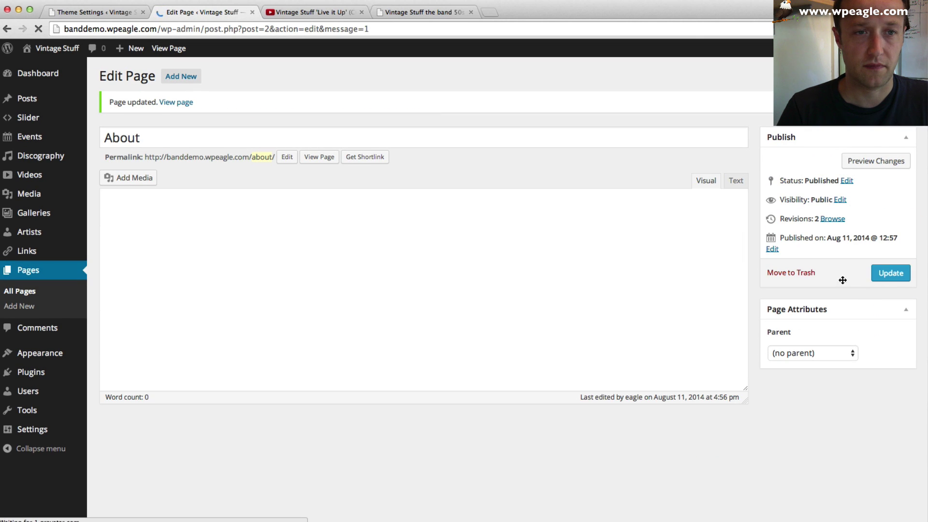
pyautogui.click(325, 159)
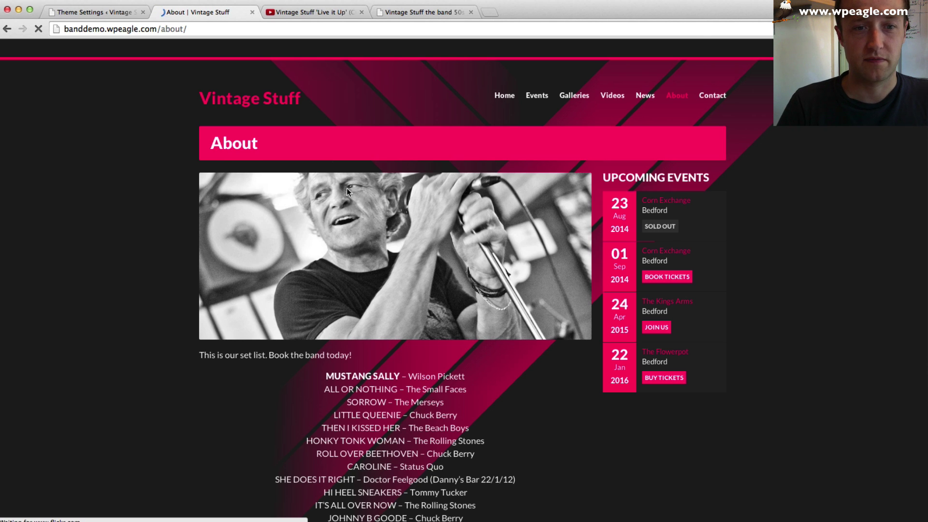
# - Scroll the live About page through the singer photo and set list to the Have your say form
pyautogui.scroll(-20, 346, 187)
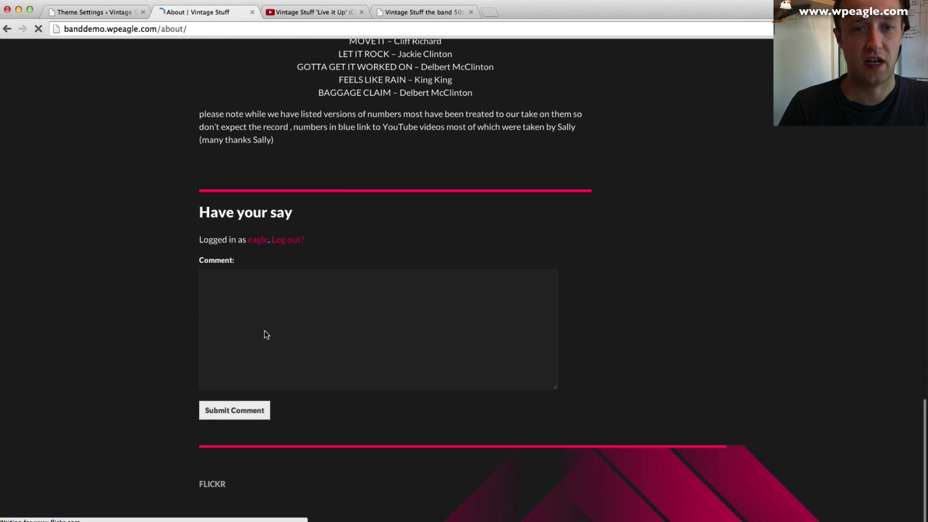
pyautogui.scroll(20, 244, 109)
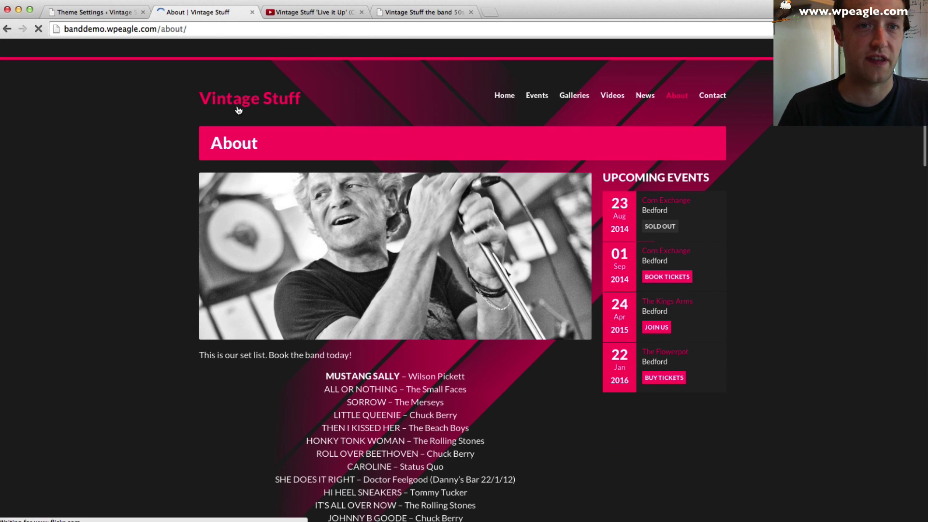
pyautogui.scroll(-20, 238, 111)
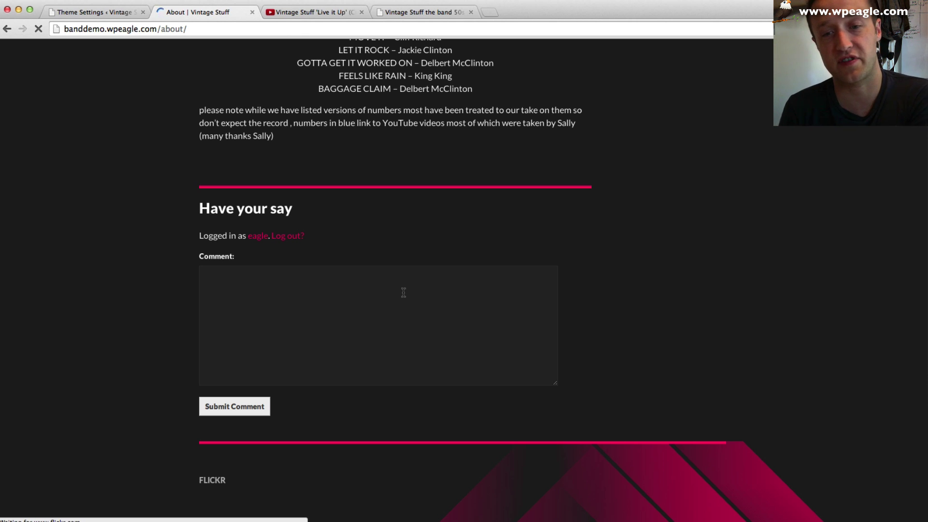
pyautogui.scroll(15, 314, 177)
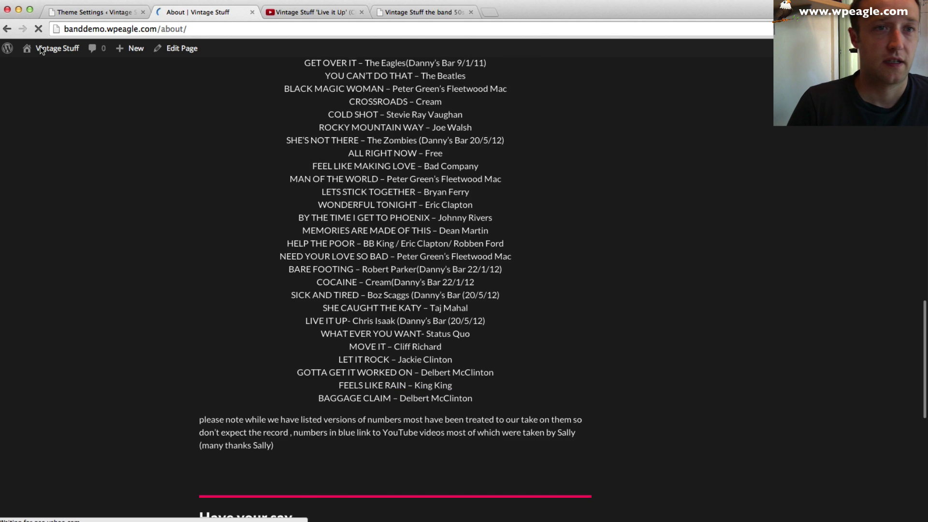
# - Edit the About page and enable the Discussion box in Screen Options
pyautogui.click(186, 53)
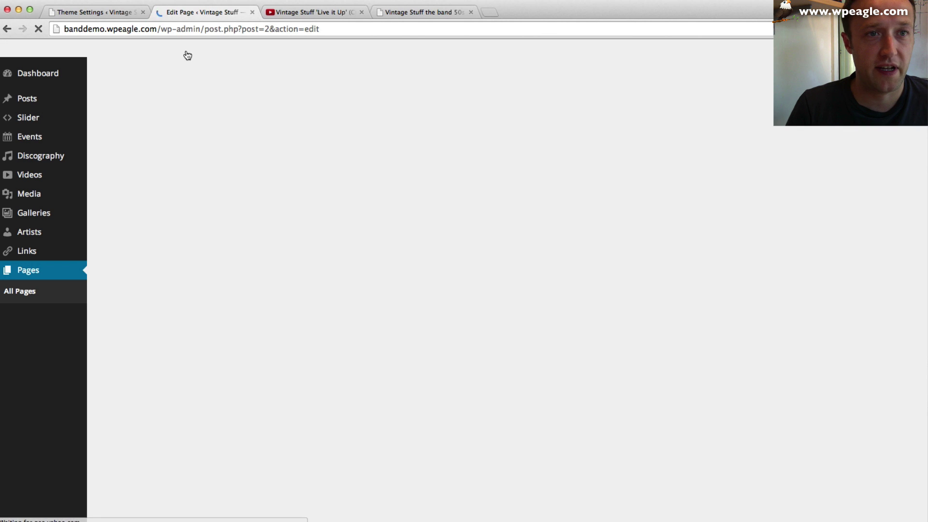
pyautogui.scroll(-15, 435, 314)
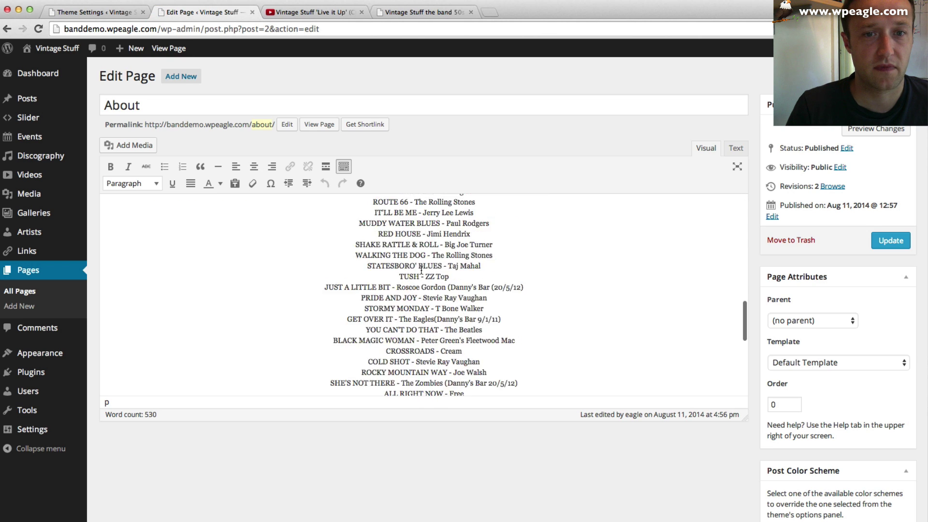
pyautogui.scroll(-12, 628, 377)
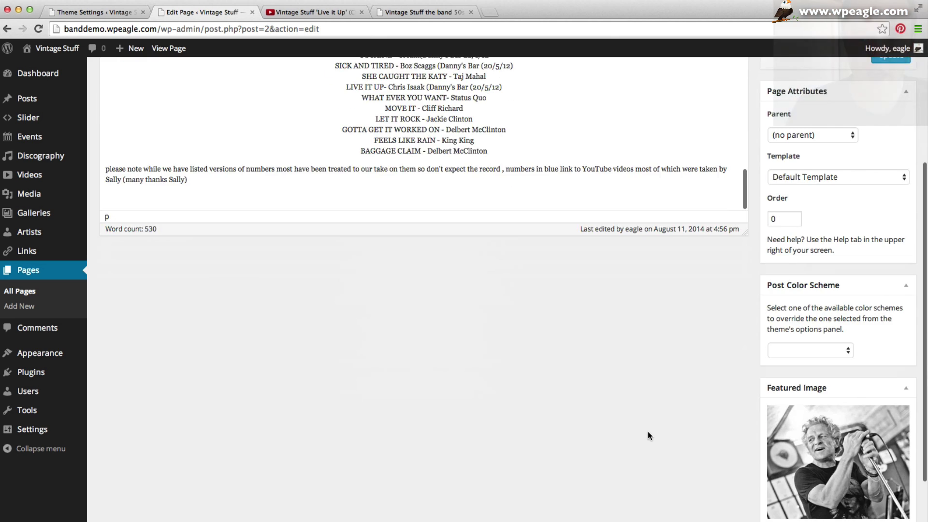
pyautogui.scroll(10, 647, 431)
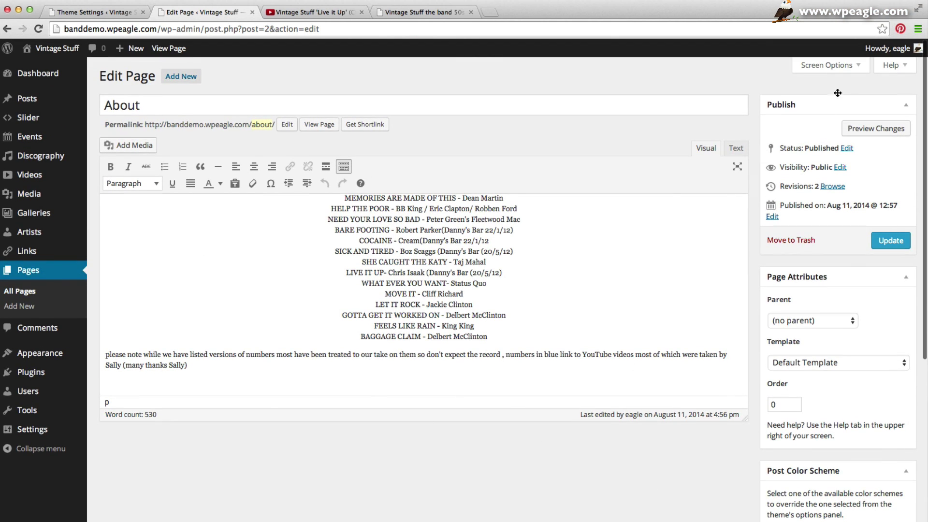
pyautogui.click(827, 64)
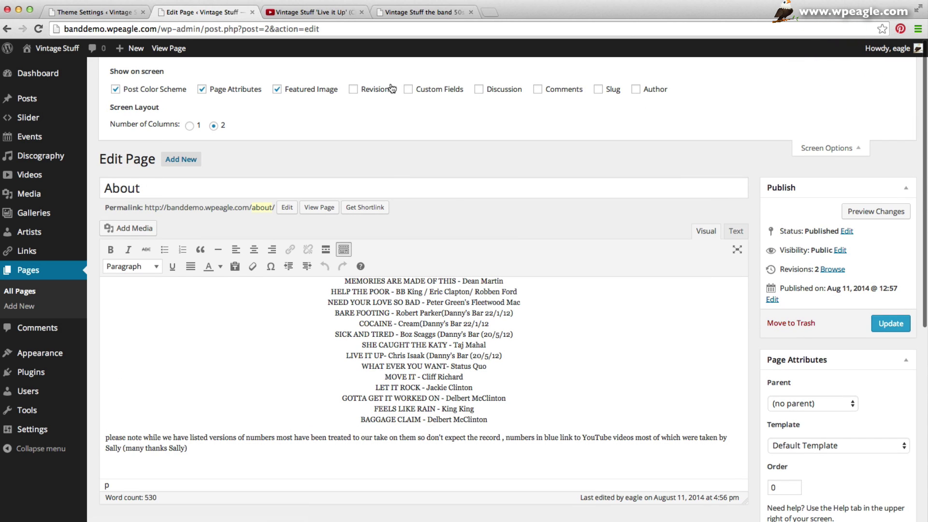
pyautogui.click(480, 90)
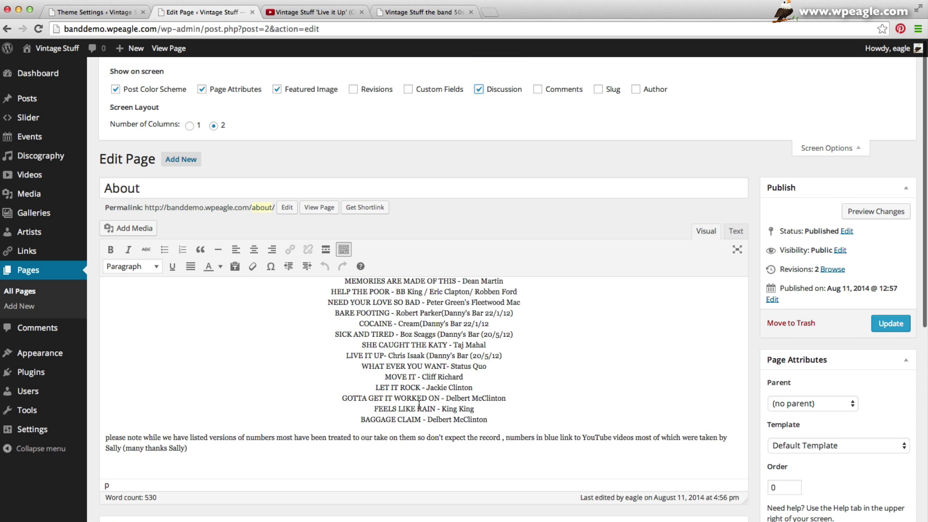
# - Disallow comments and trackbacks, update the About page, and view it live
pyautogui.scroll(-5, 459, 354)
pyautogui.scroll(-2, 459, 354)
pyautogui.click(111, 287)
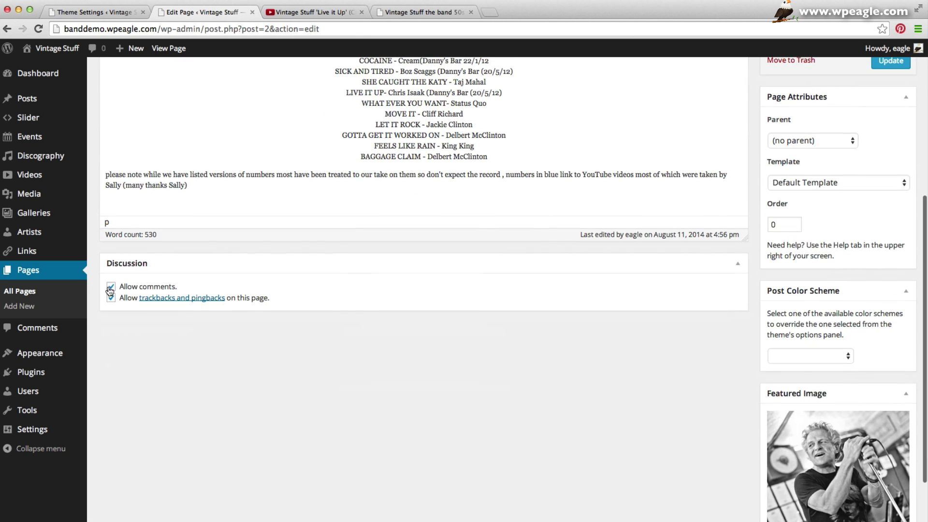
pyautogui.click(111, 298)
pyautogui.scroll(5, 622, 420)
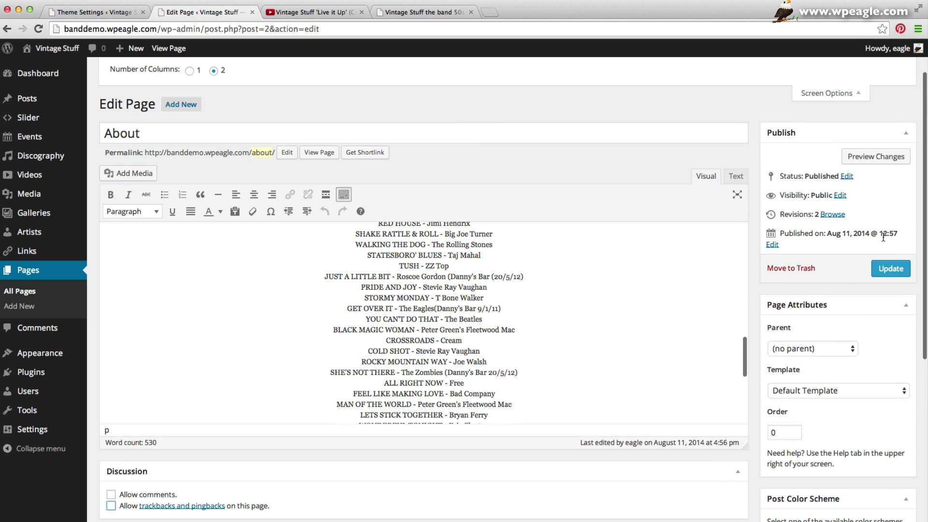
pyautogui.click(899, 277)
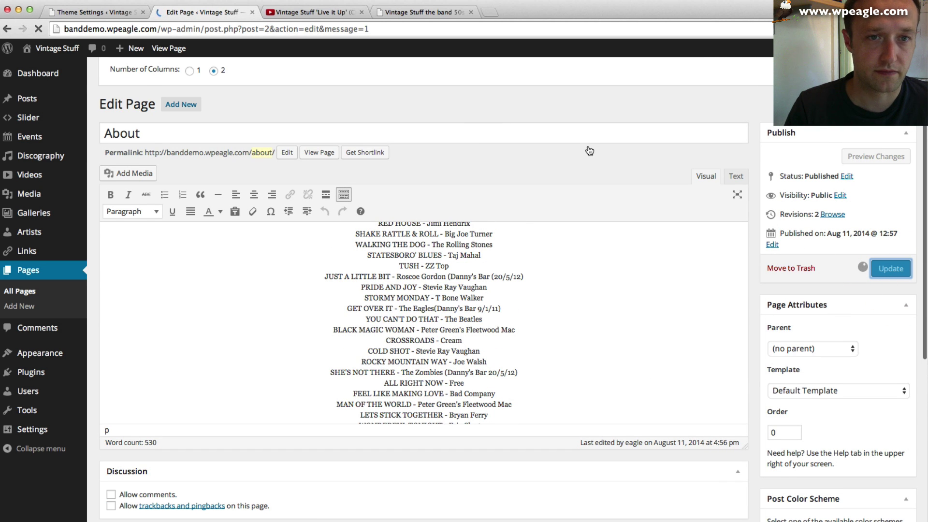
pyautogui.click(319, 157)
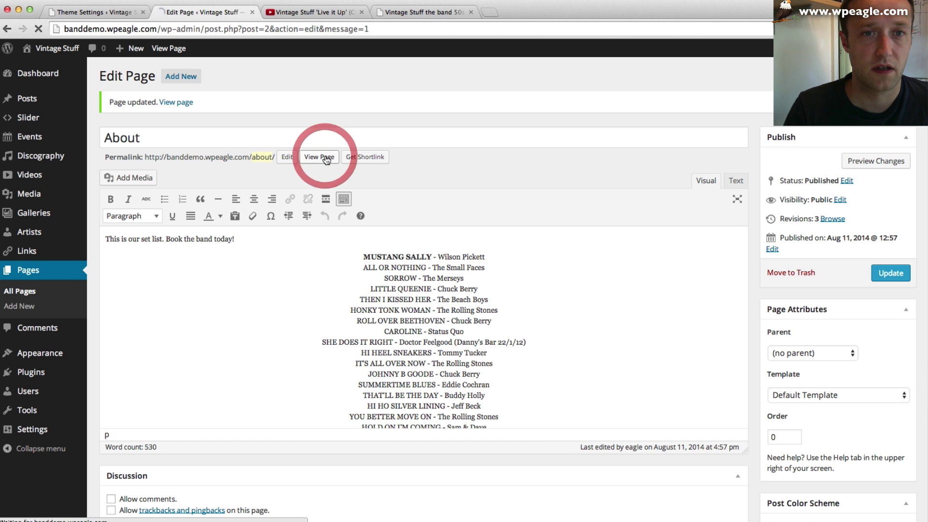
pyautogui.scroll(-10, 619, 231)
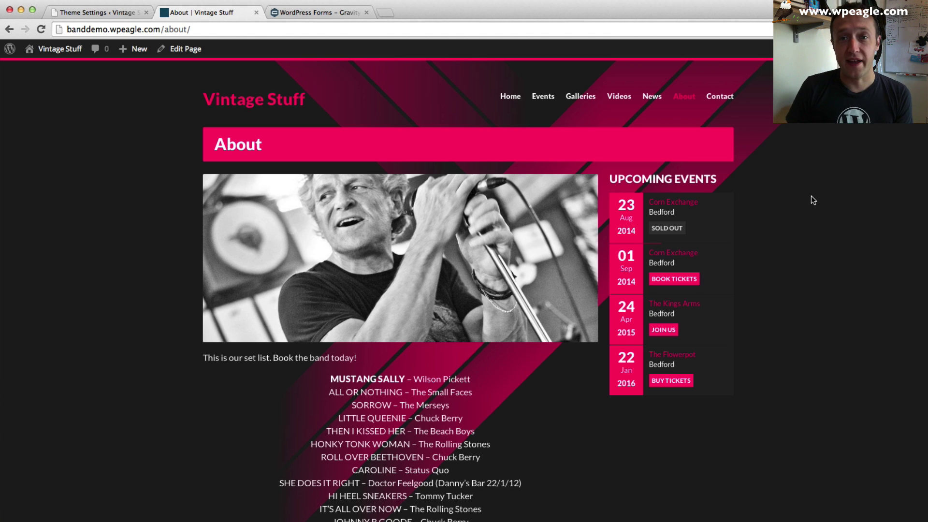
# - View the Contact page showing raw contact-form code, then switch to the Gravity Forms website
pyautogui.click(728, 98)
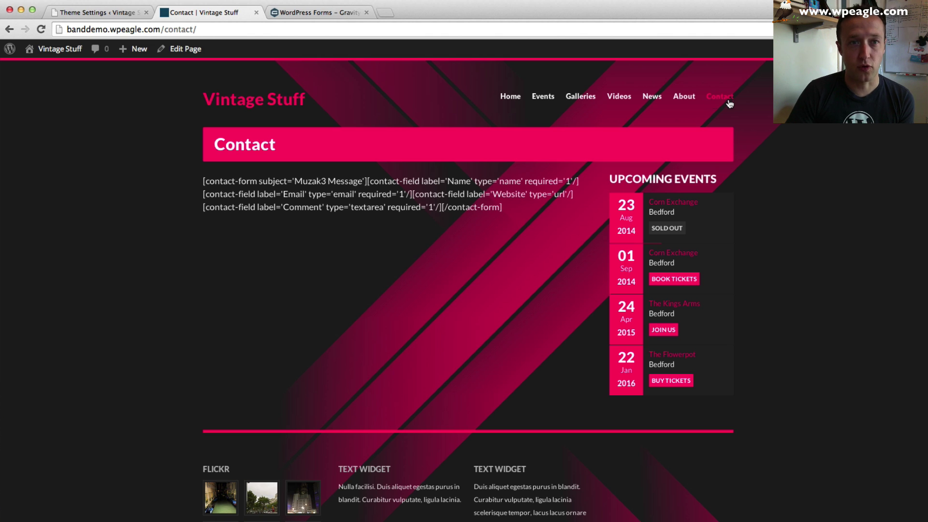
pyautogui.click(316, 12)
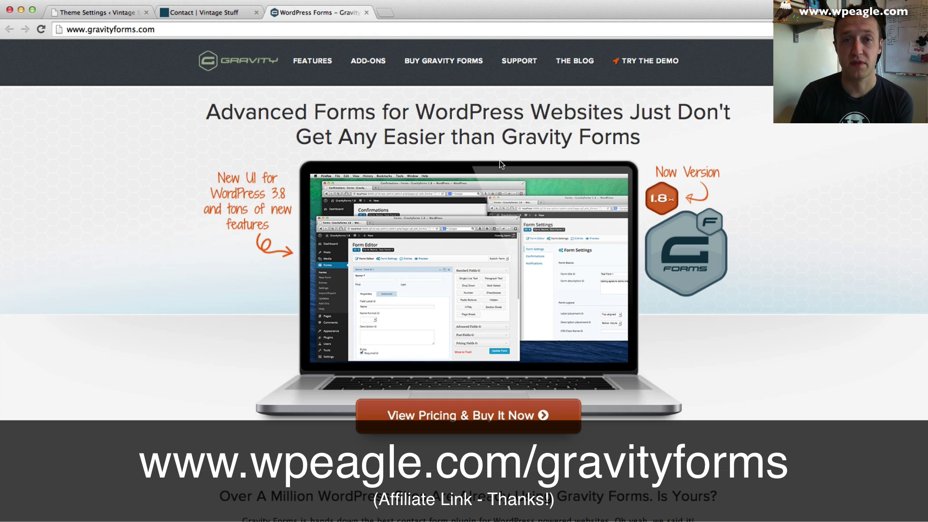
# - Review Gravity Forms licence pricing ($39, $99, $199), then return to the Muzak theme settings
pyautogui.click(495, 423)
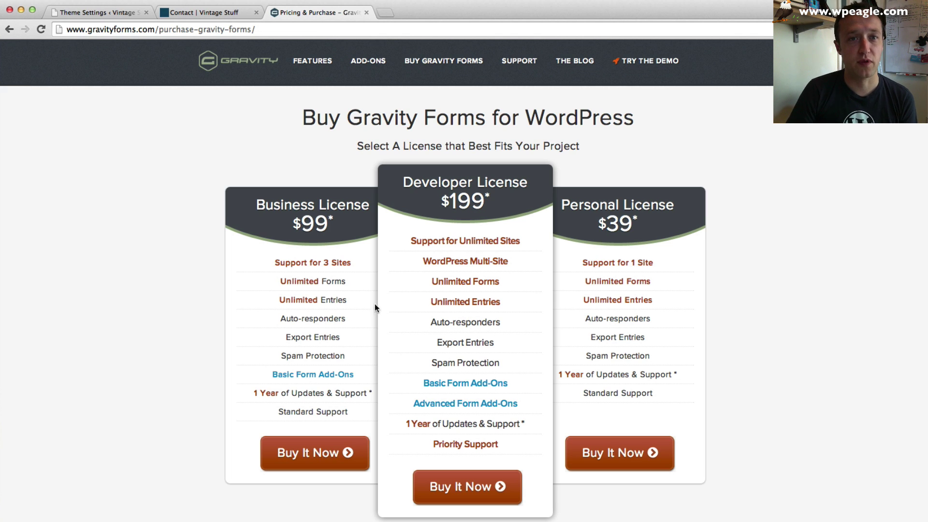
pyautogui.click(203, 11)
pyautogui.click(123, 15)
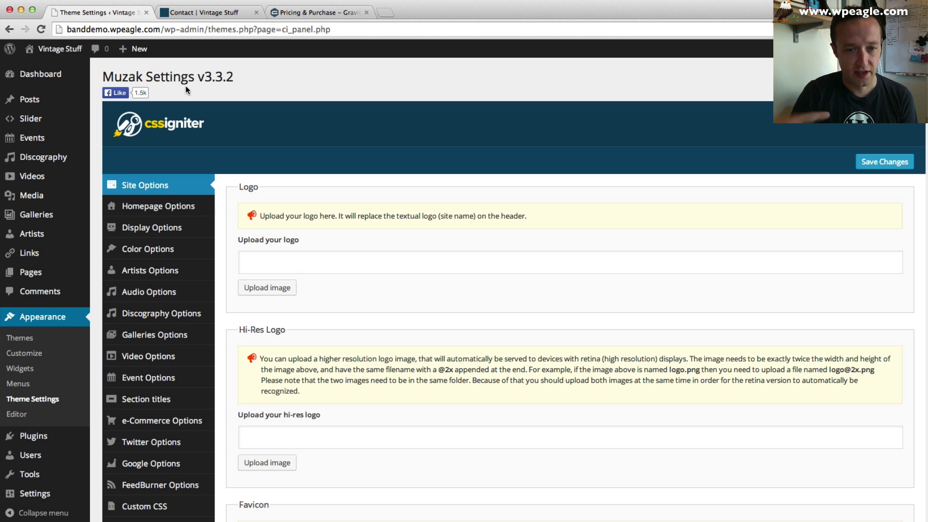
# - Choose gravityforms_1.8.8.6.zip from the Vintage Stuff Demo Site folder for plugin upload
pyautogui.moveTo(39, 435)
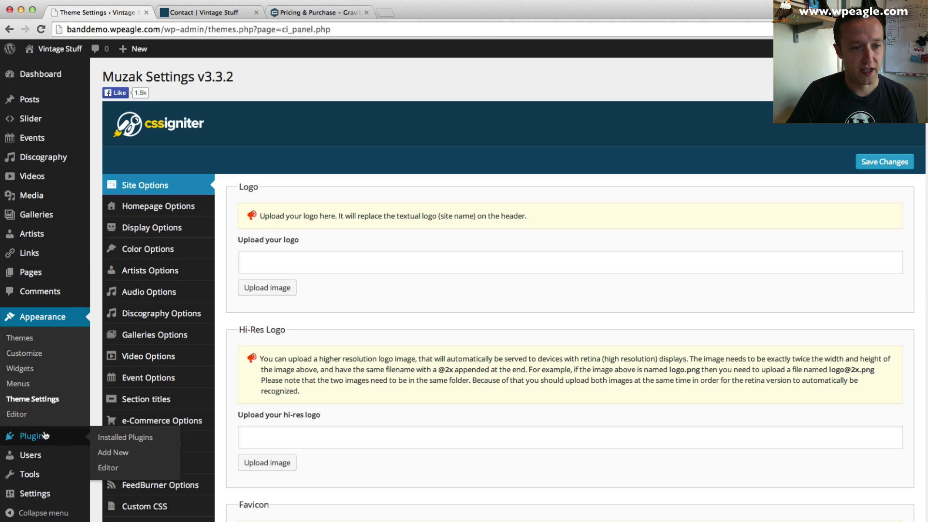
pyautogui.click(139, 458)
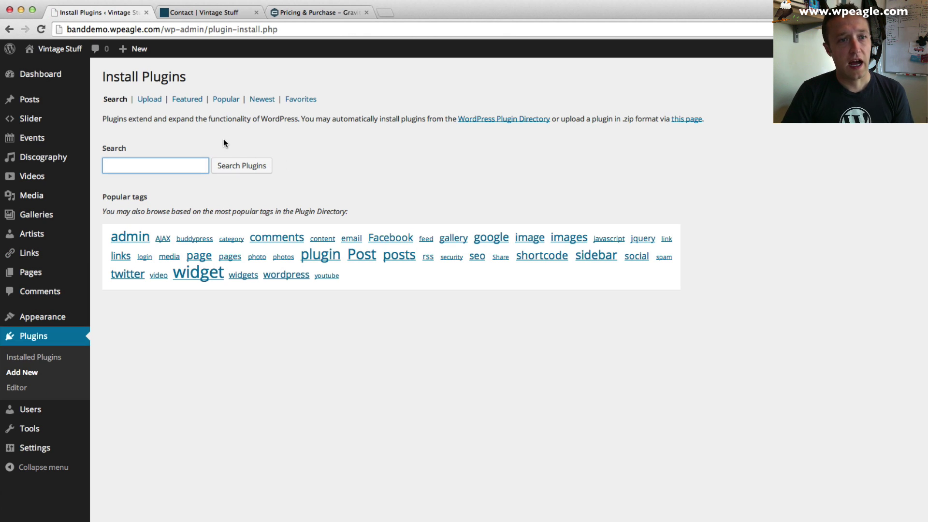
pyautogui.click(149, 100)
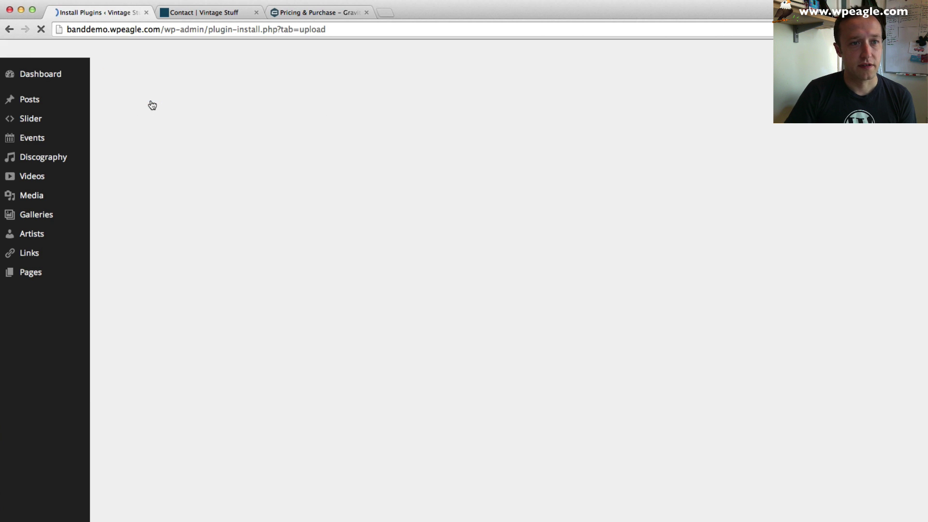
pyautogui.click(127, 163)
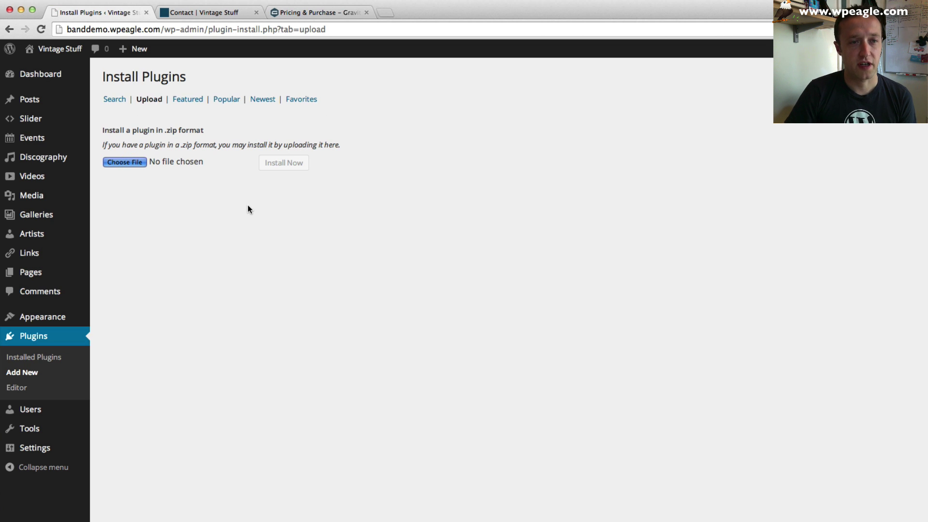
pyautogui.click(487, 50)
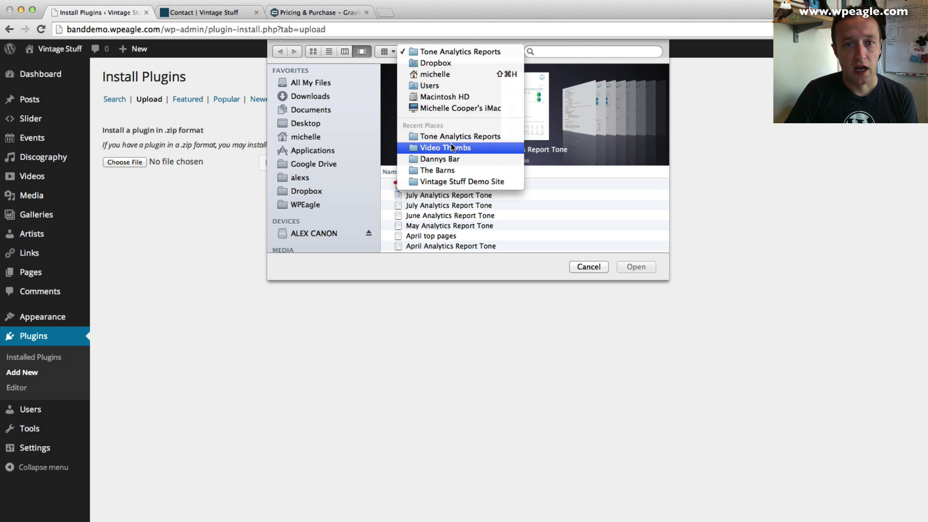
pyautogui.click(459, 183)
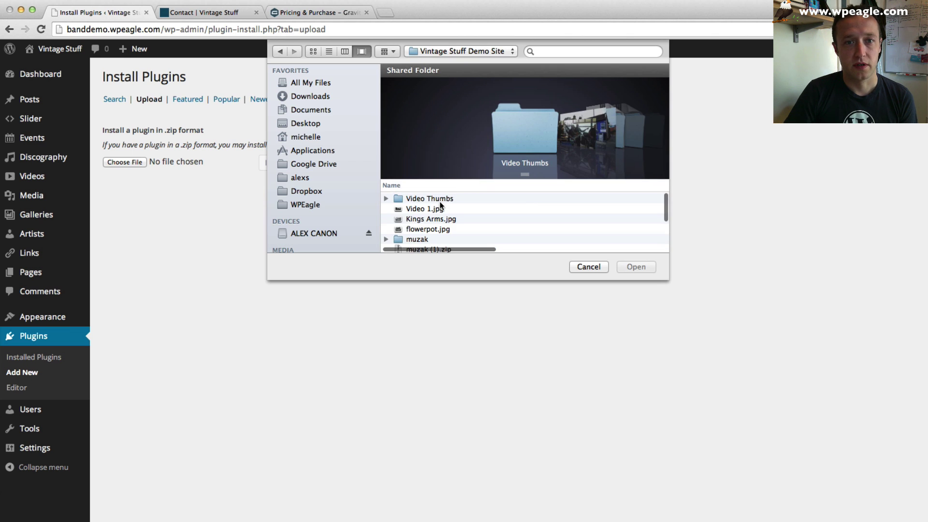
pyautogui.scroll(-2, 462, 213)
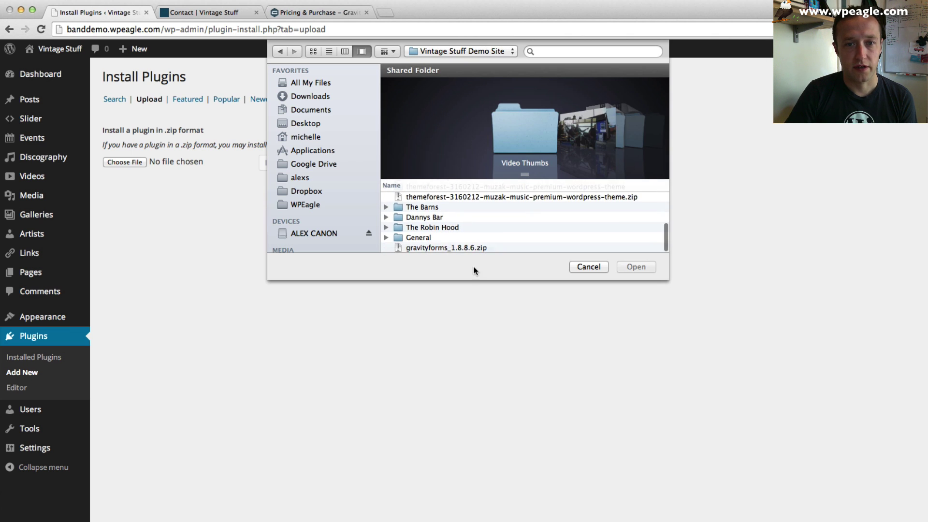
pyautogui.click(474, 247)
pyautogui.click(647, 267)
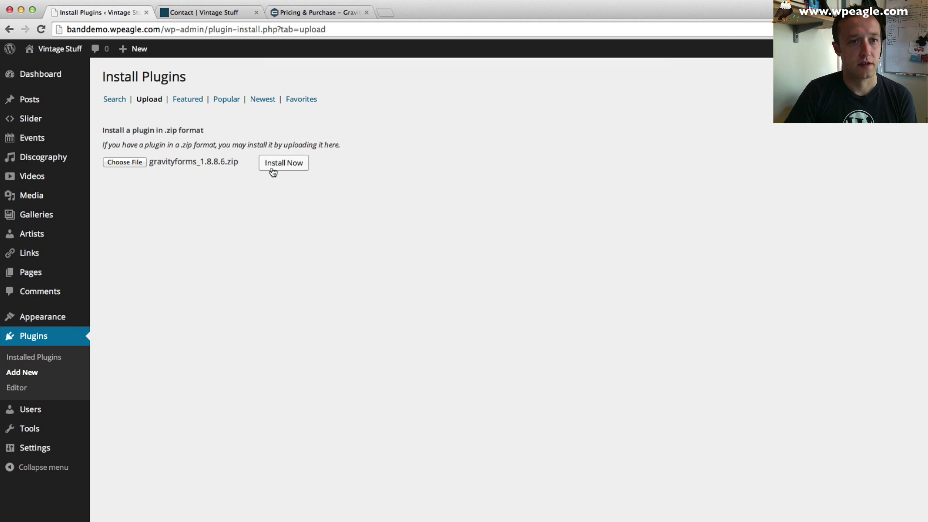
# - Install and activate the Gravity Forms 1.8.8.6 plugin
pyautogui.click(277, 166)
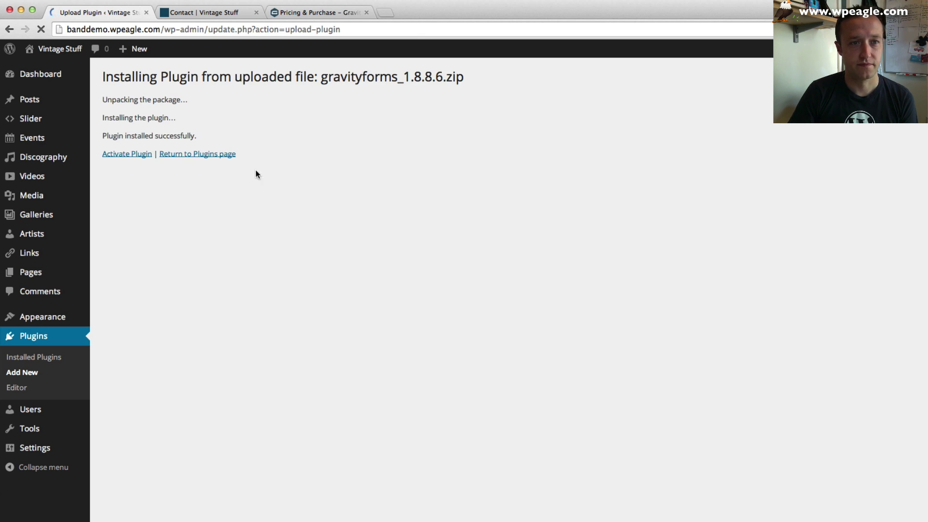
pyautogui.click(119, 153)
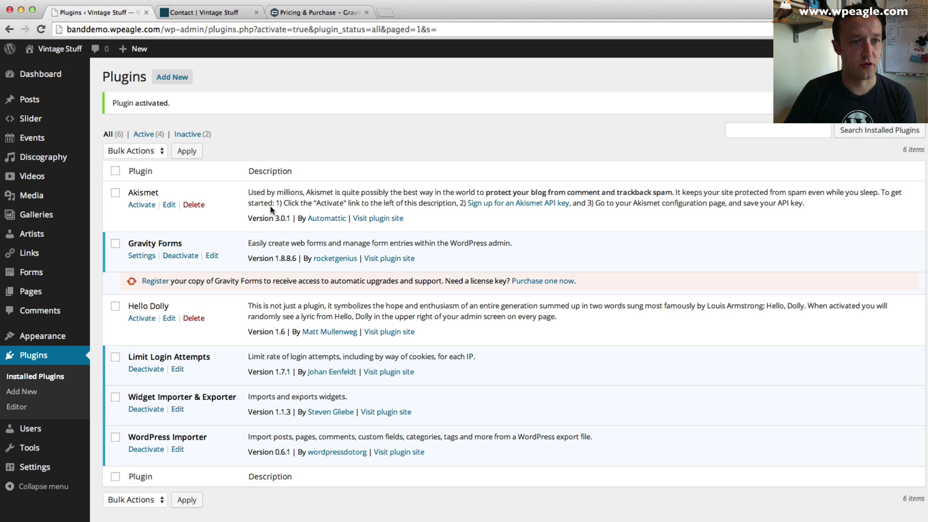
pyautogui.moveTo(63, 284)
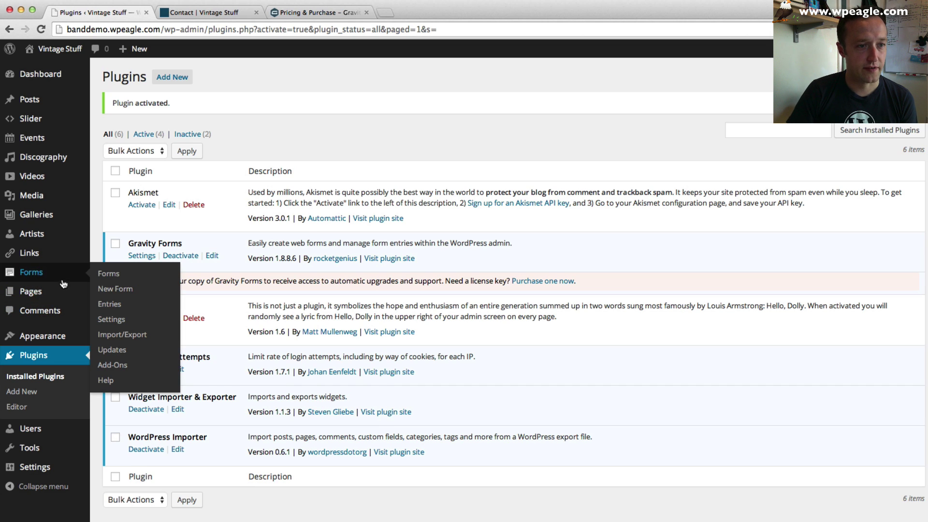
# - Create a new Gravity Forms form titled 'Contact us'
pyautogui.click(131, 290)
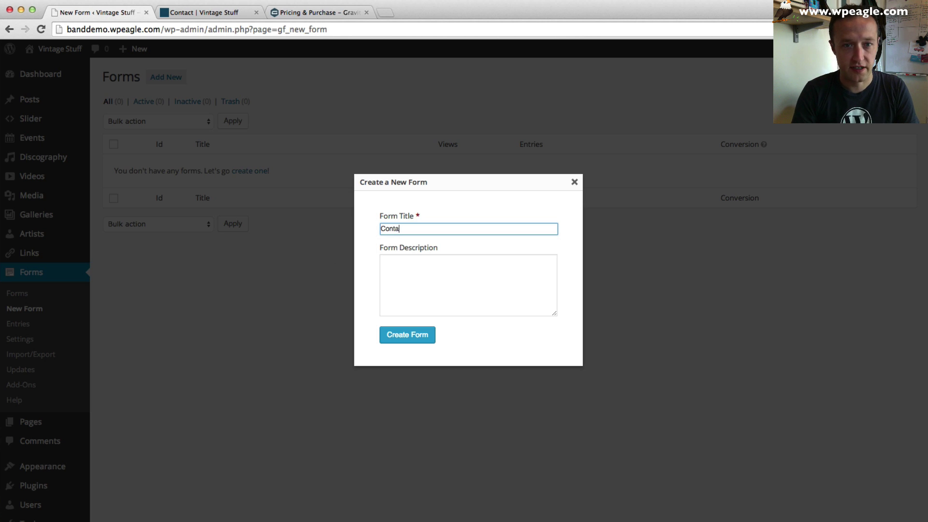
pyautogui.write('Contact us')
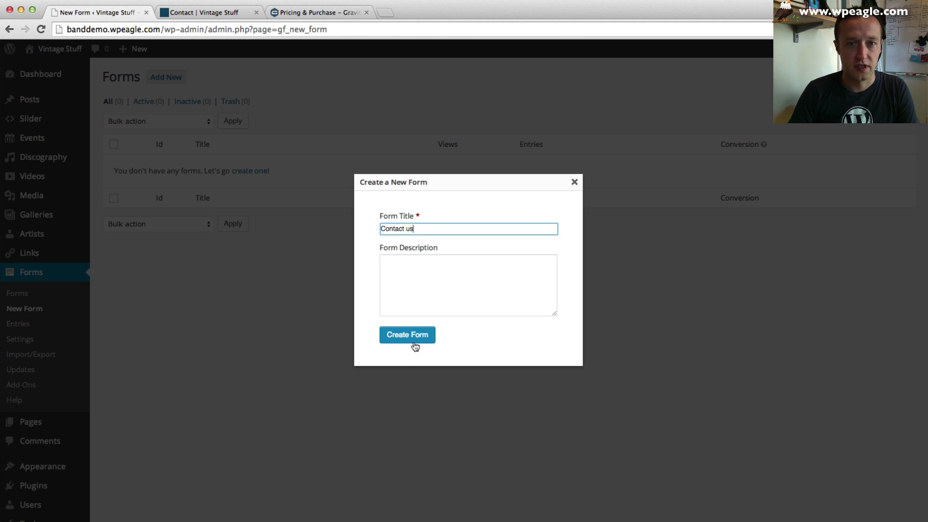
pyautogui.click(412, 344)
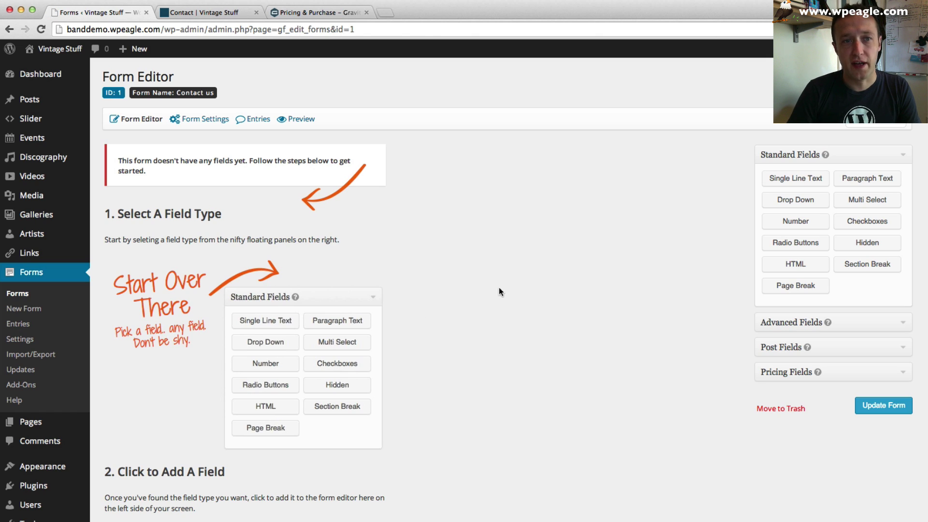
# - Add Name, Phone, Email and a paragraph text field, ordered Name, Phone, Email, paragraph
pyautogui.click(786, 323)
pyautogui.click(824, 204)
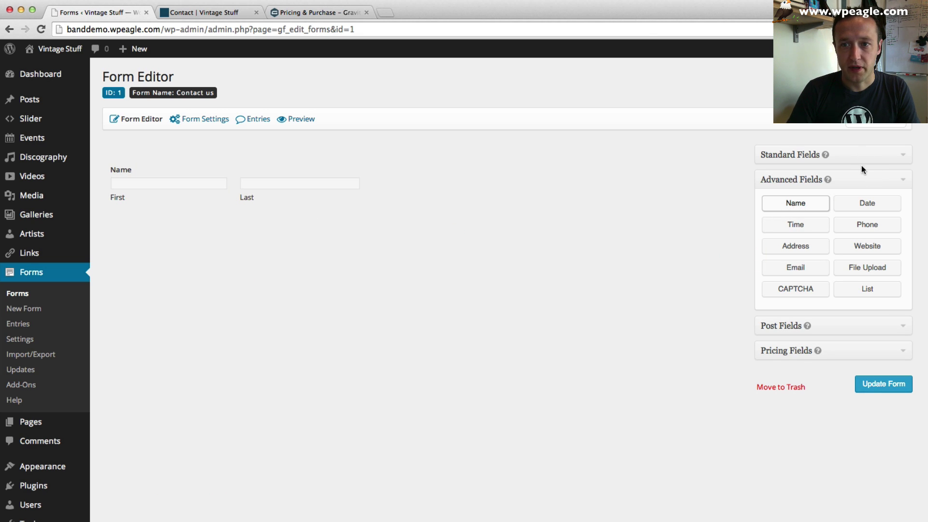
pyautogui.click(867, 229)
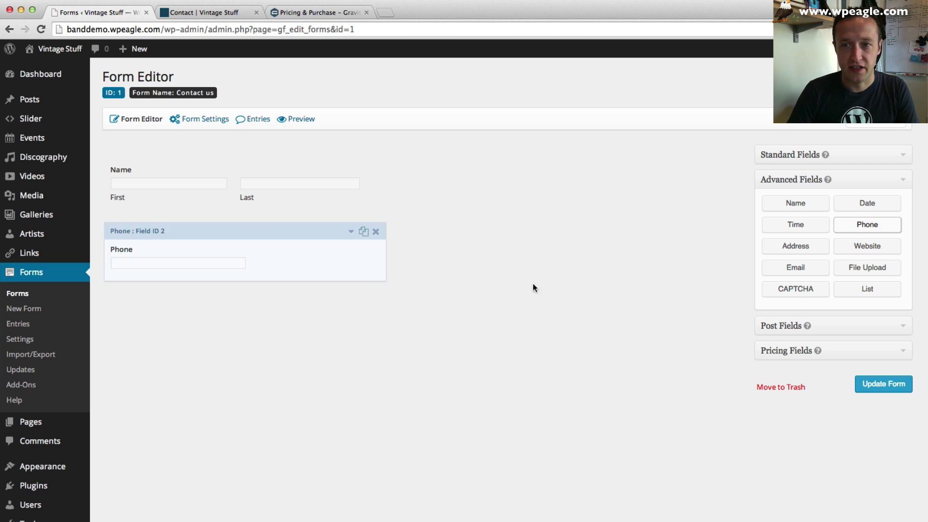
pyautogui.moveTo(228, 230); pyautogui.dragTo(242, 159)
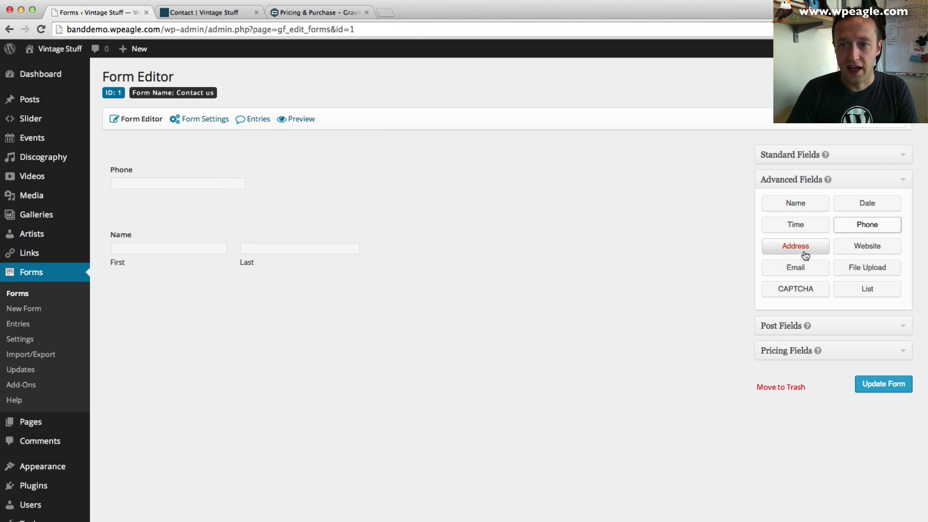
pyautogui.click(764, 270)
pyautogui.moveTo(181, 220); pyautogui.dragTo(191, 148)
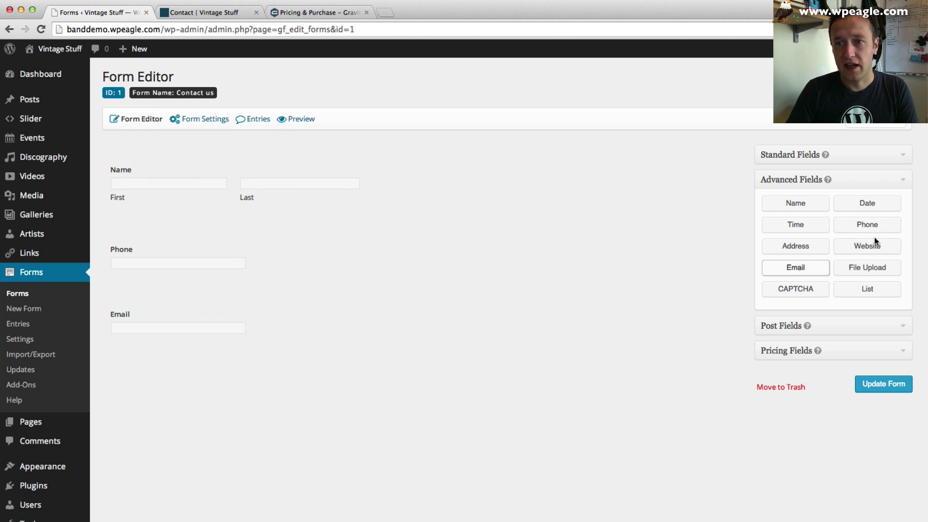
pyautogui.click(847, 159)
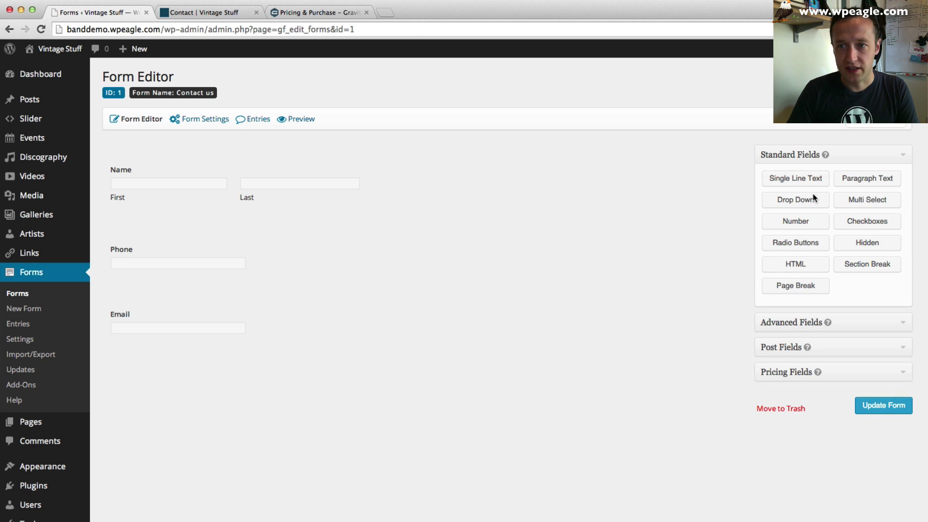
pyautogui.click(875, 187)
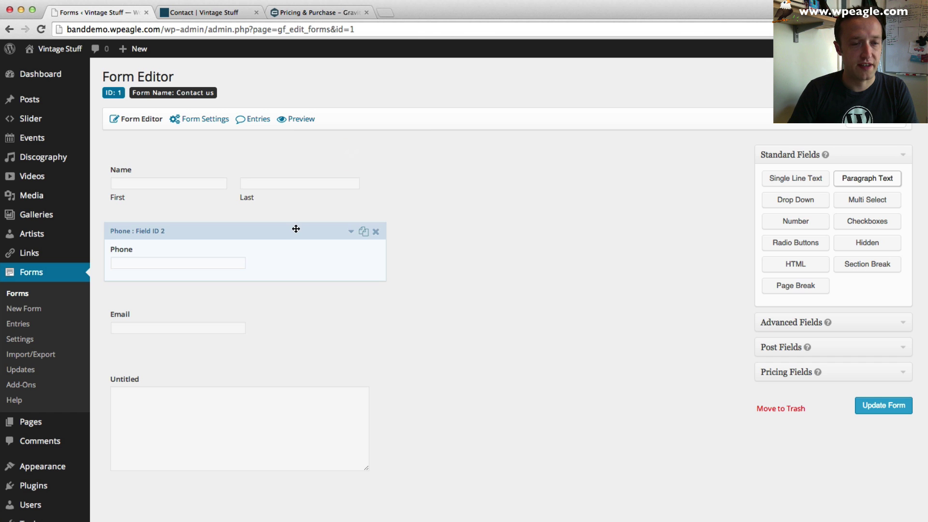
# - Make the Name field required, keeping the Normal first-and-last name format
pyautogui.click(351, 152)
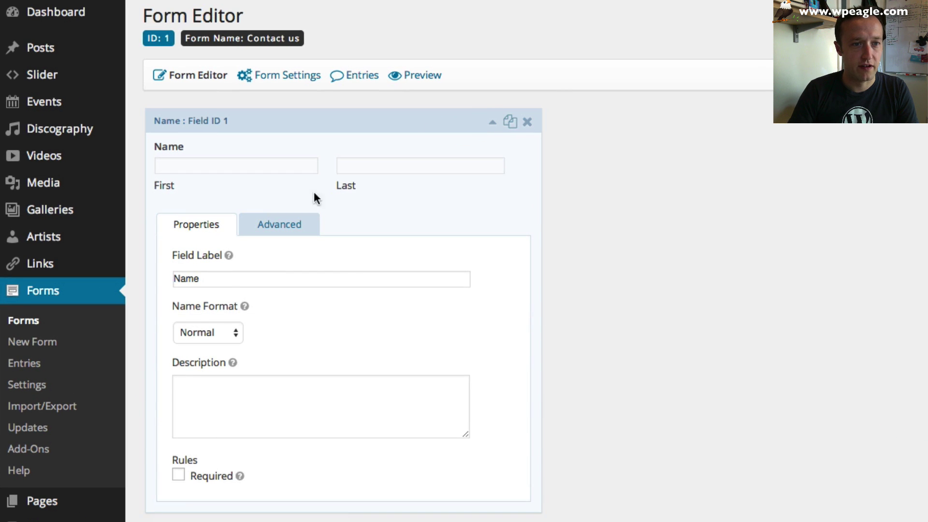
pyautogui.click(178, 474)
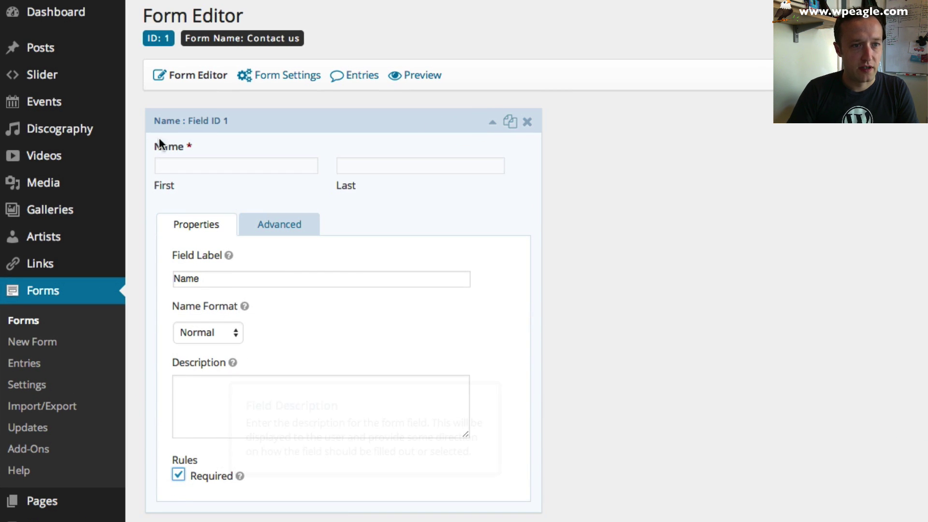
pyautogui.click(236, 339)
pyautogui.click(242, 360)
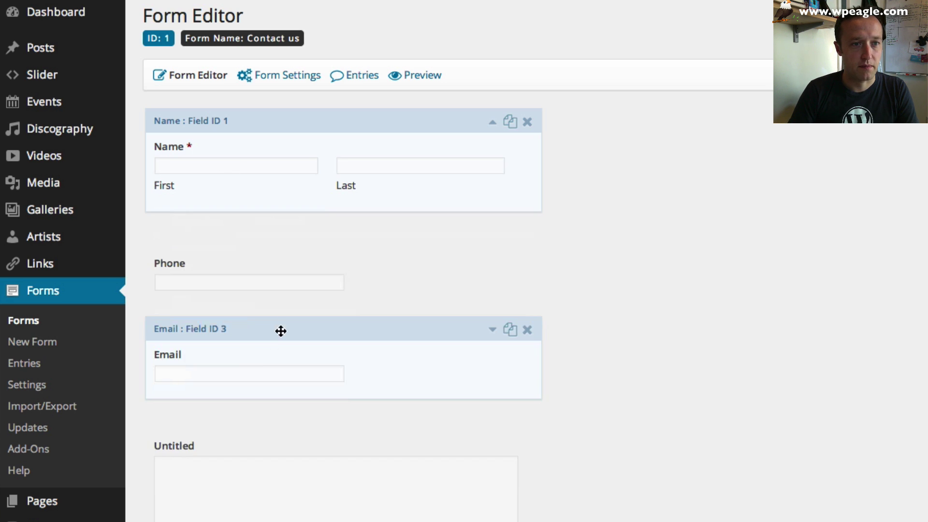
pyautogui.click(213, 309)
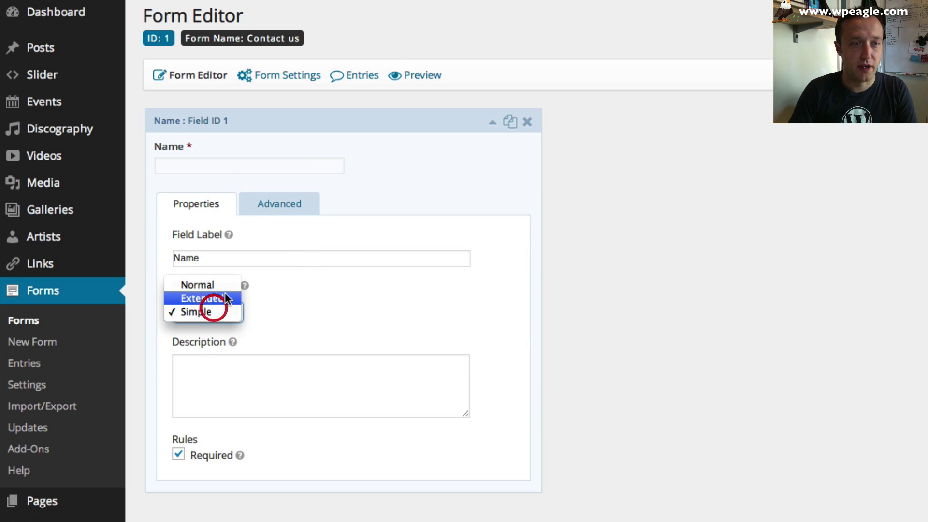
pyautogui.press('Up')
pyautogui.press('Return')
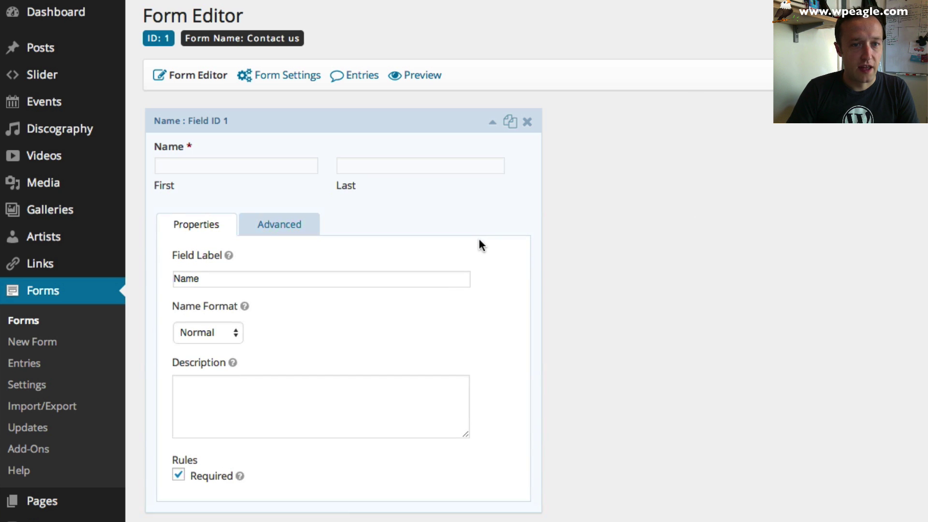
pyautogui.click(492, 122)
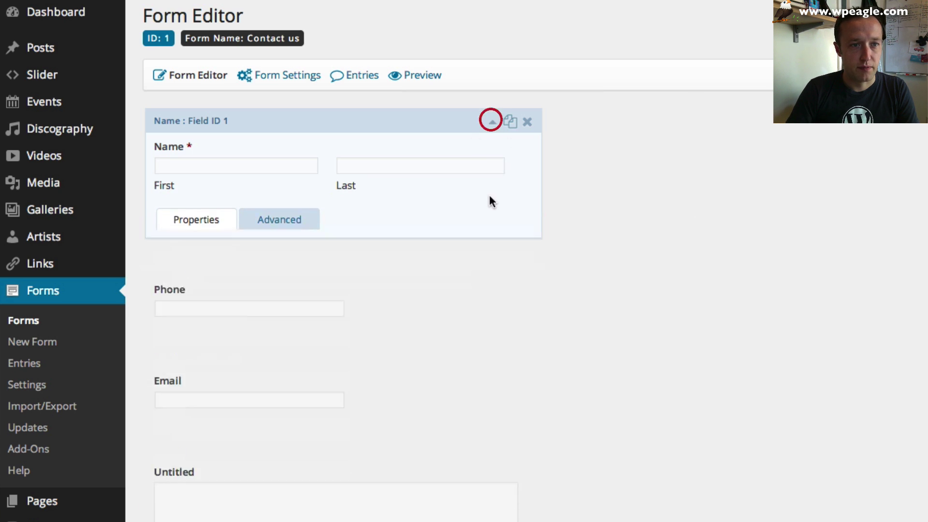
# - Set Phone to International format and make both Phone and Email required
pyautogui.click(492, 235)
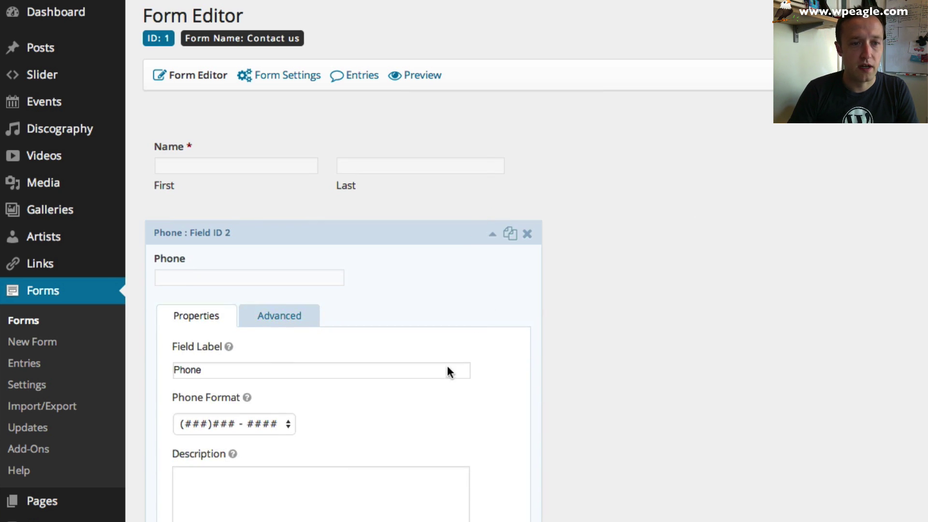
pyautogui.click(285, 425)
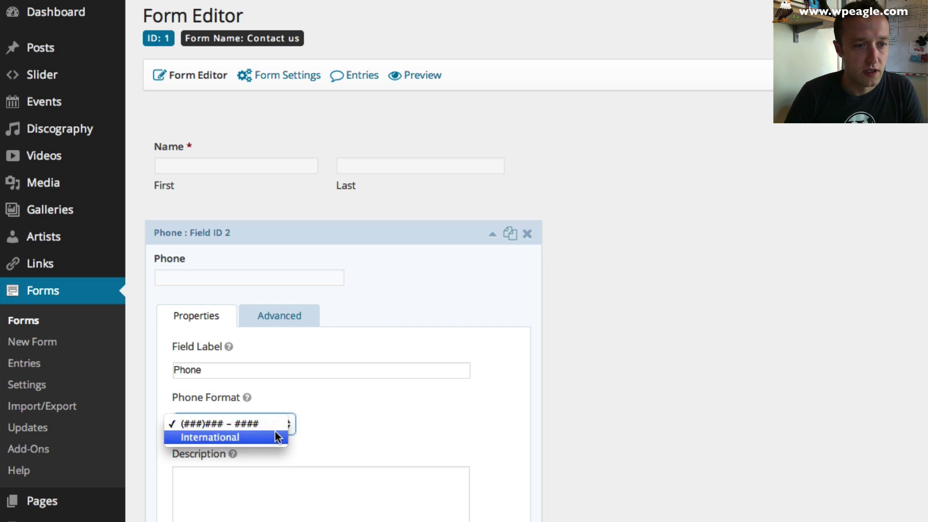
pyautogui.click(284, 437)
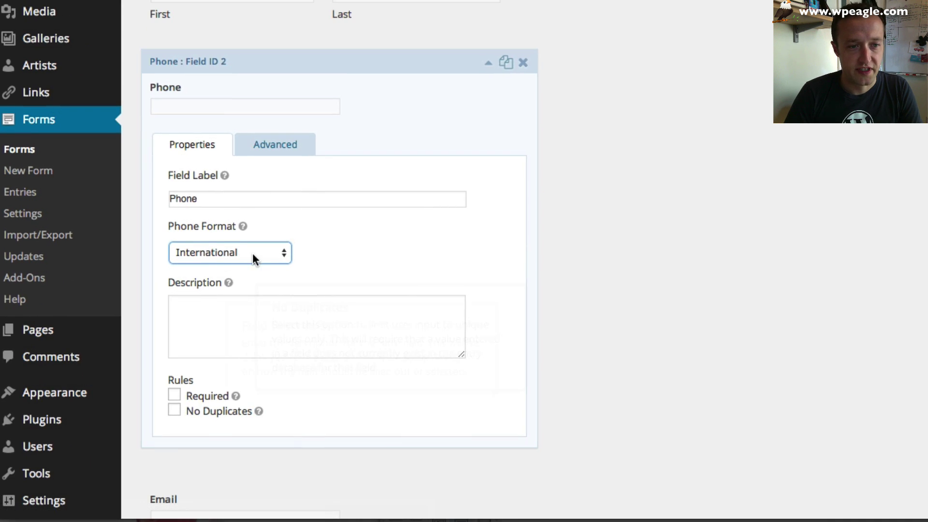
pyautogui.click(252, 279)
pyautogui.click(323, 250)
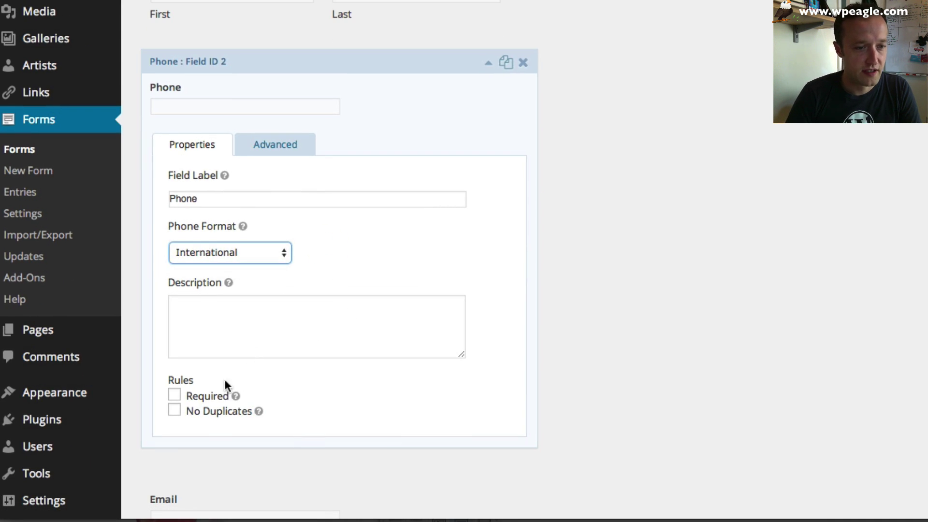
pyautogui.click(175, 395)
pyautogui.click(487, 64)
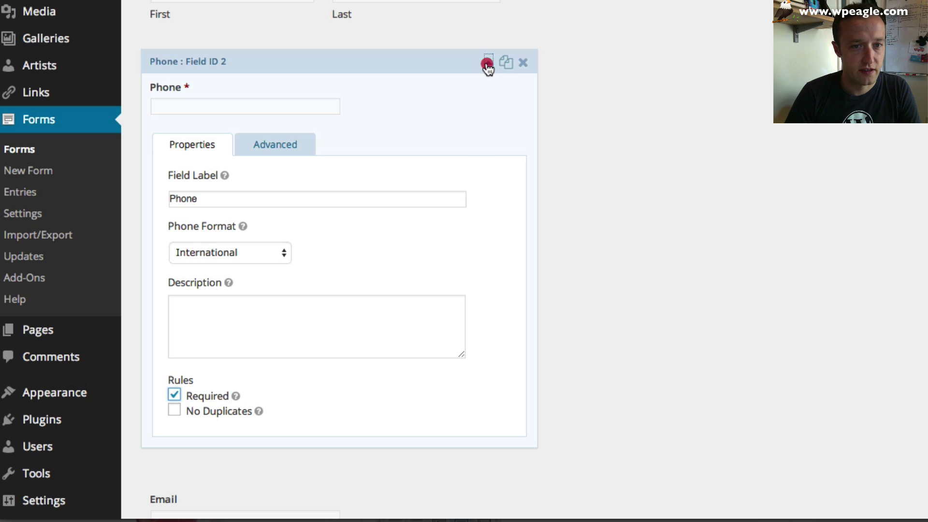
pyautogui.click(487, 131)
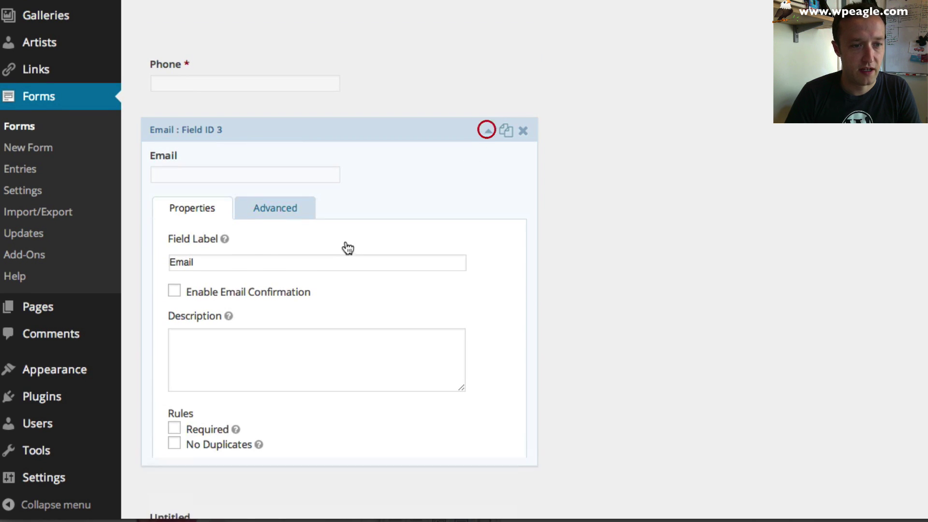
pyautogui.click(175, 428)
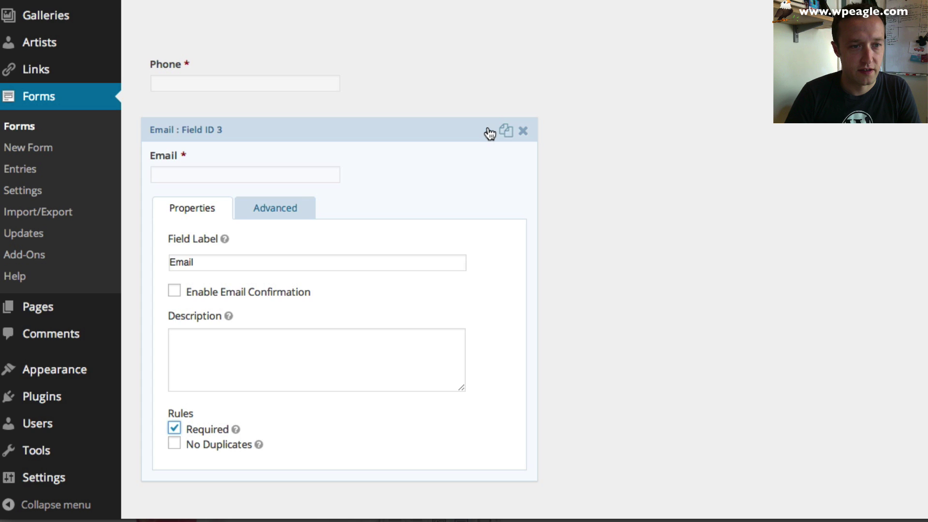
pyautogui.click(488, 130)
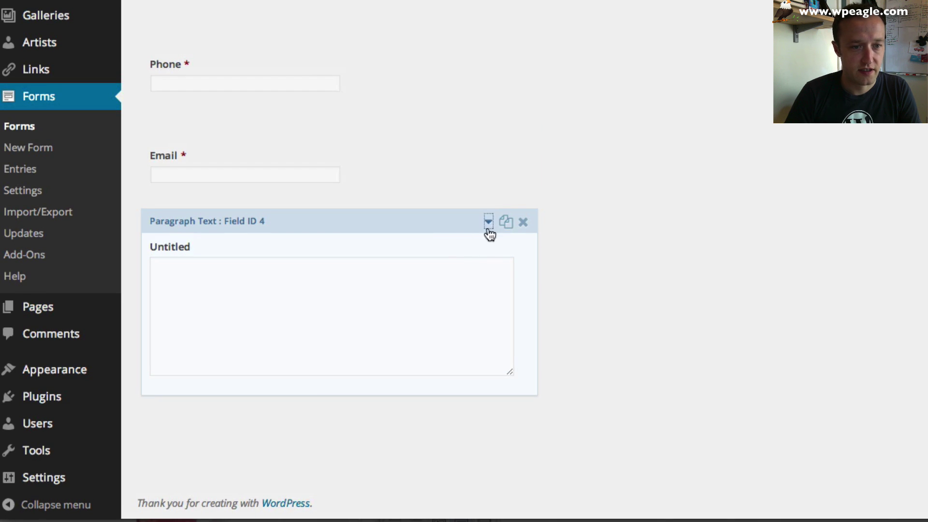
# - Relabel the paragraph field 'Your Message', make it required, and save the form
pyautogui.click(488, 220)
pyautogui.scroll(-3, 212, 420)
pyautogui.doubleClick(218, 355)
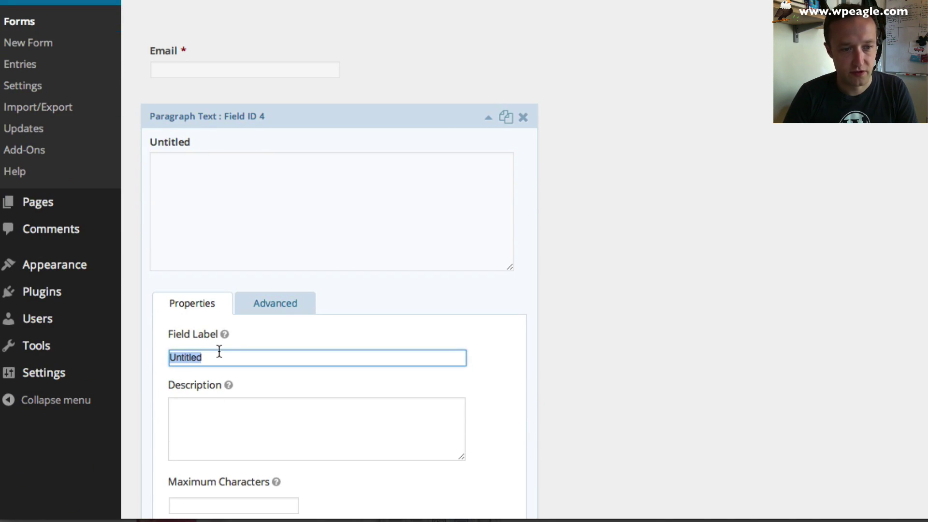
pyautogui.write('Your Message')
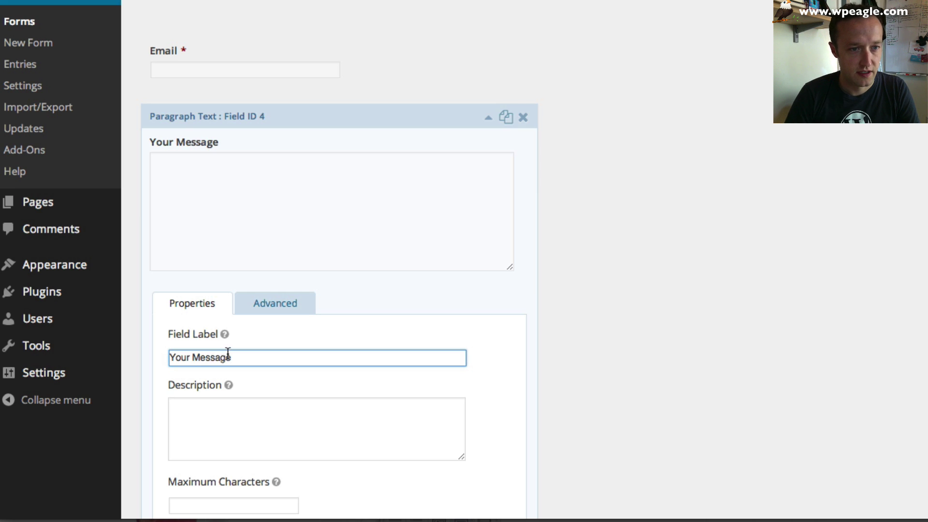
pyautogui.scroll(-3, 227, 353)
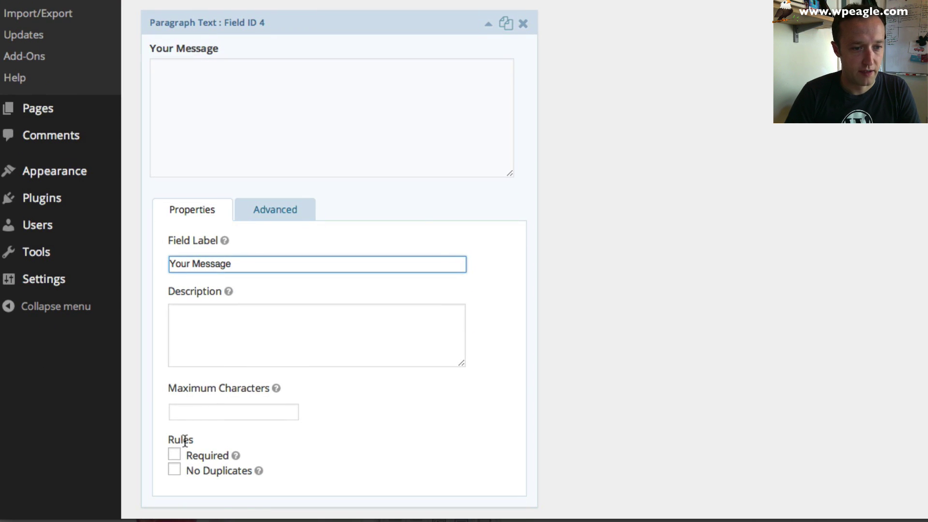
pyautogui.click(173, 452)
pyautogui.scroll(-3, 238, 434)
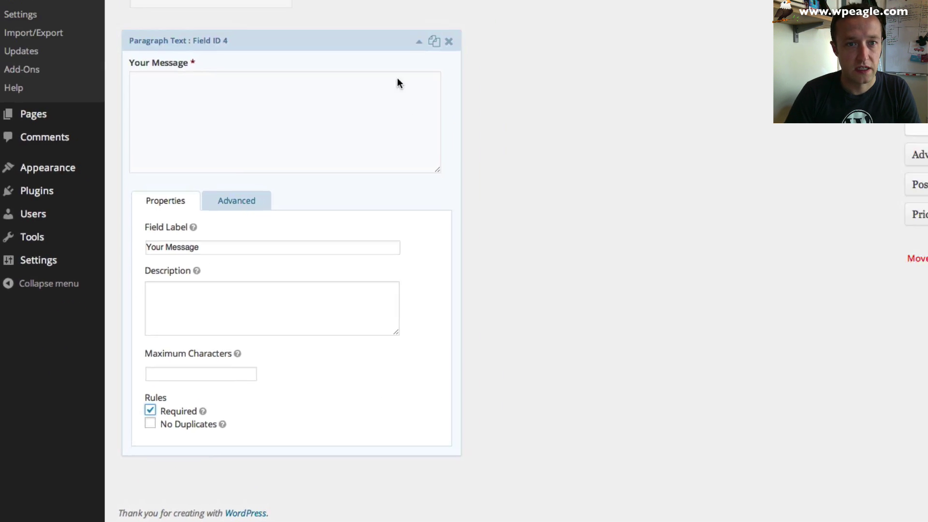
pyautogui.click(335, 147)
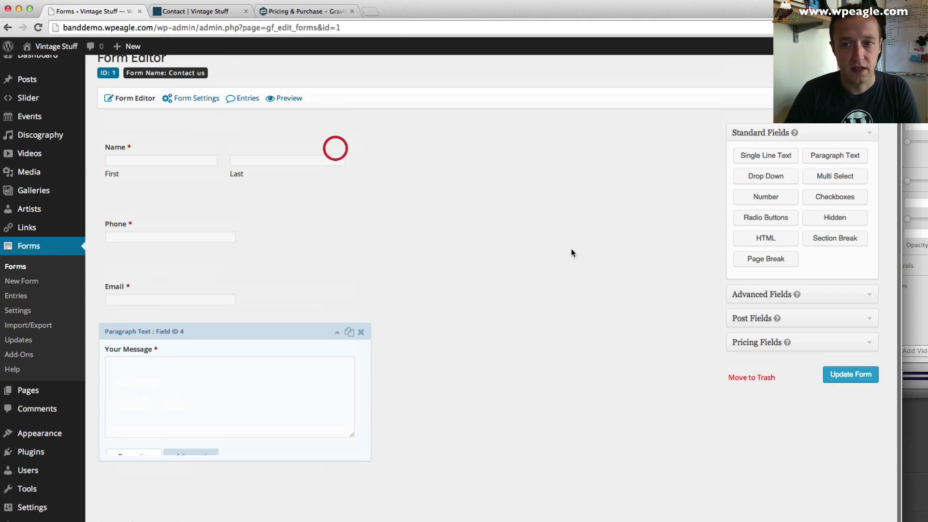
pyautogui.click(851, 375)
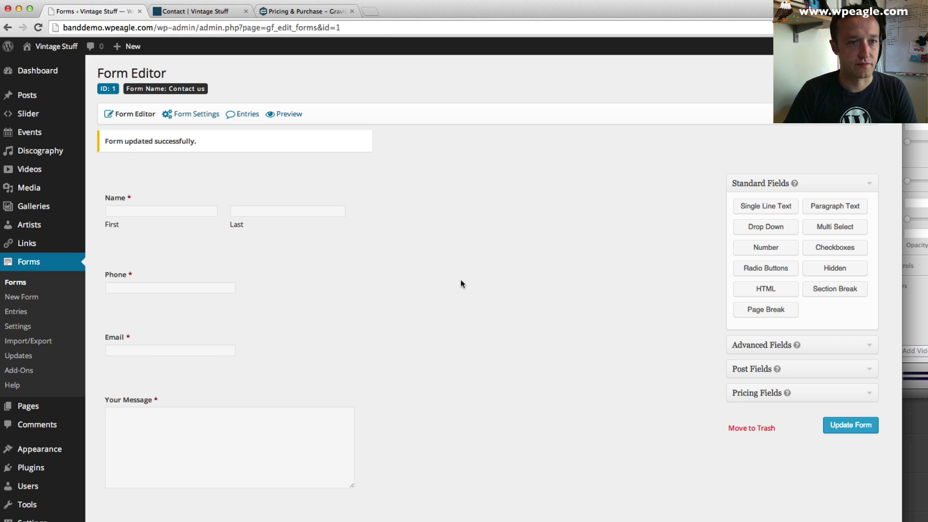
# - Inspect the Admin Notification sending {all_fields} to {admin_email}, then return to the Contact page
pyautogui.moveTo(201, 115)
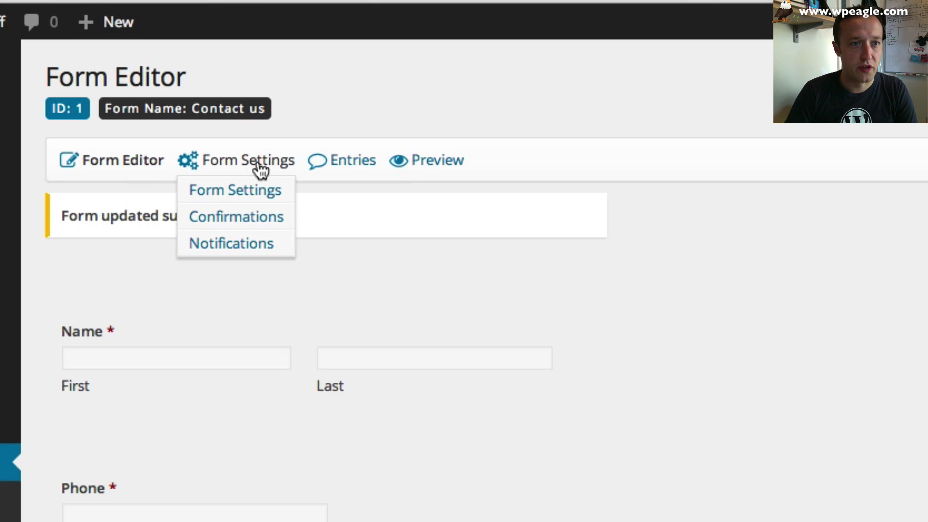
pyautogui.click(251, 246)
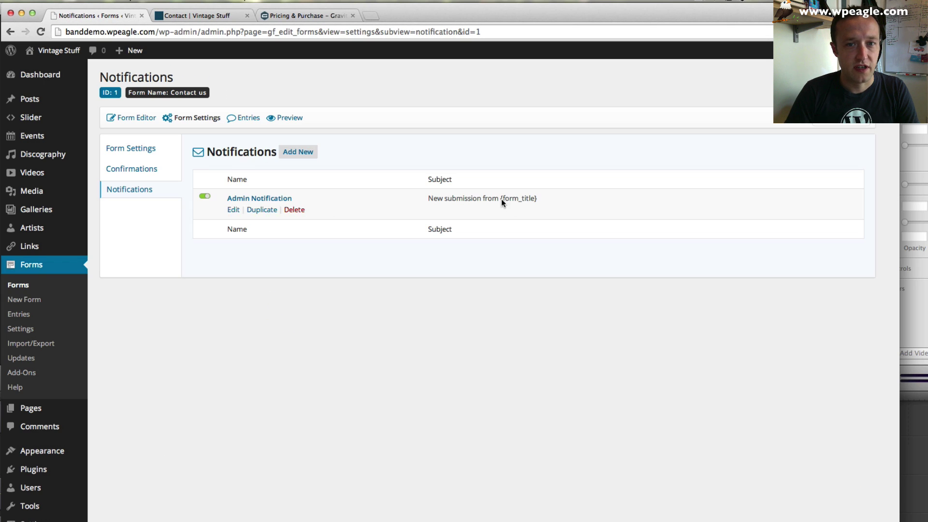
pyautogui.click(269, 200)
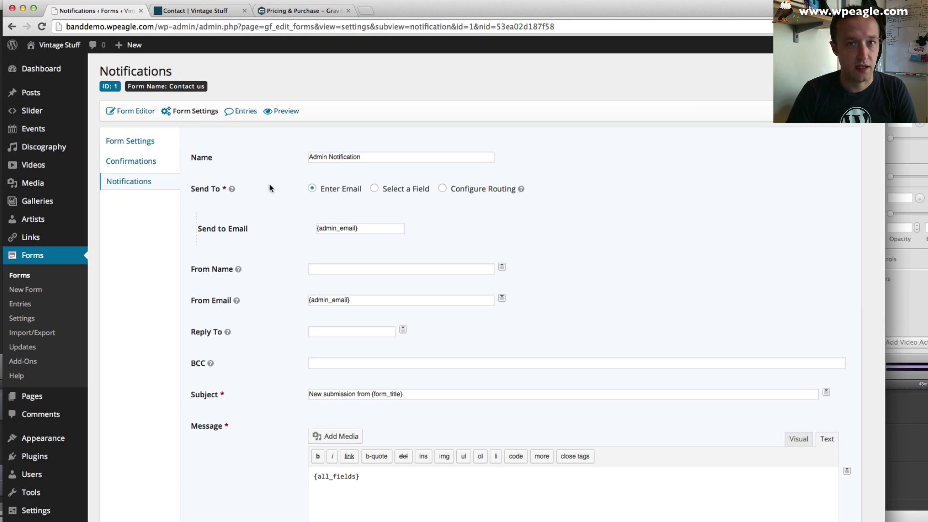
pyautogui.scroll(-5, 158, 302)
pyautogui.moveTo(44, 401)
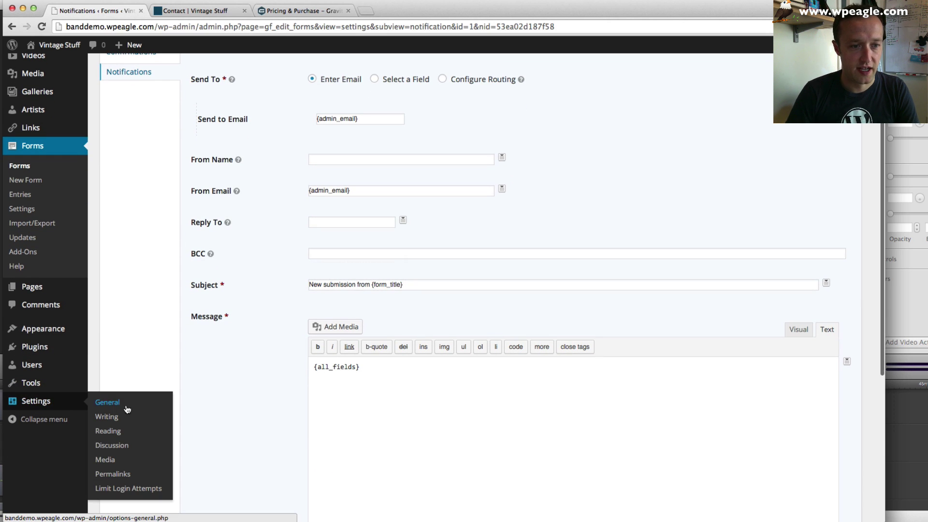
pyautogui.scroll(5, 254, 291)
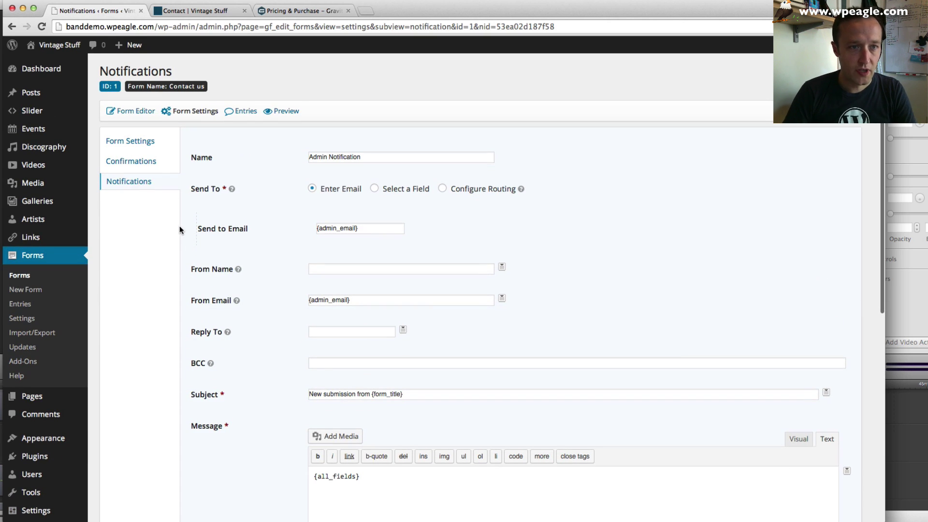
pyautogui.click(191, 11)
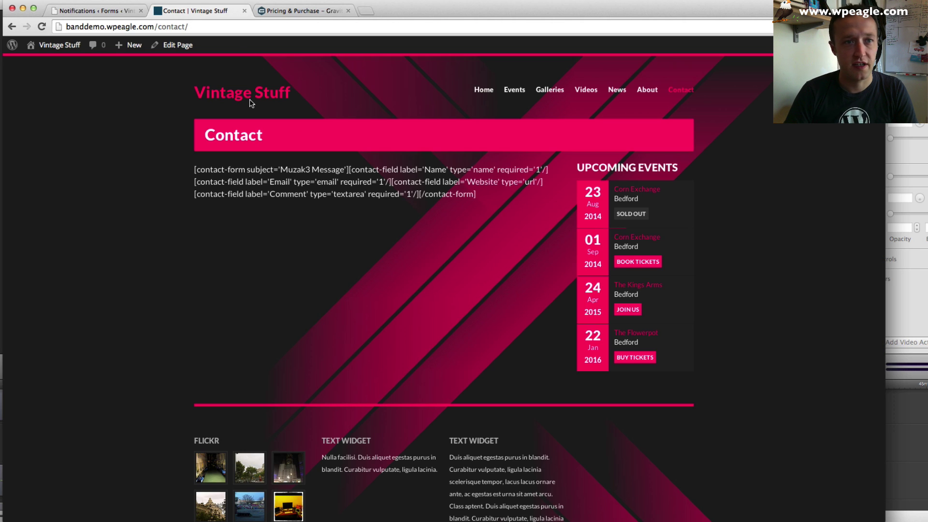
# - Edit the Contact page and delete the old contact-form shortcode
pyautogui.click(177, 45)
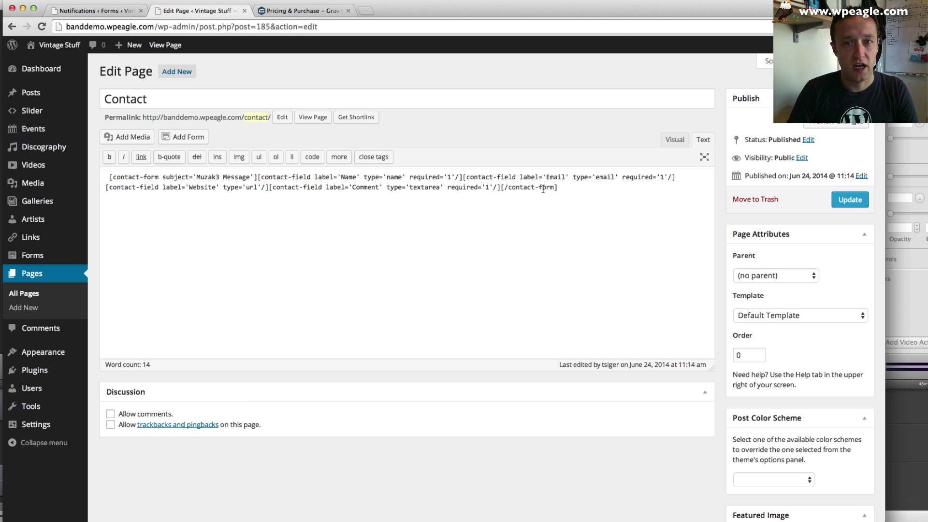
pyautogui.click(552, 191)
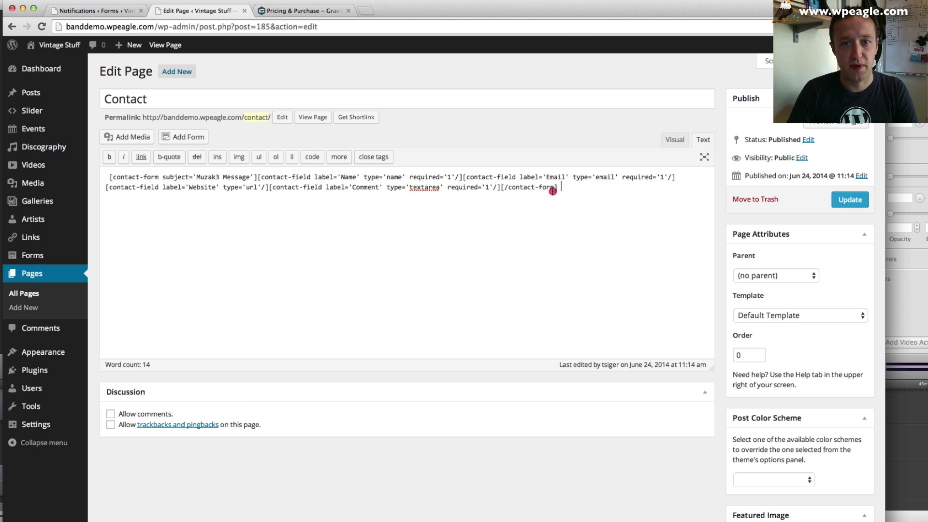
pyautogui.press('super+a')
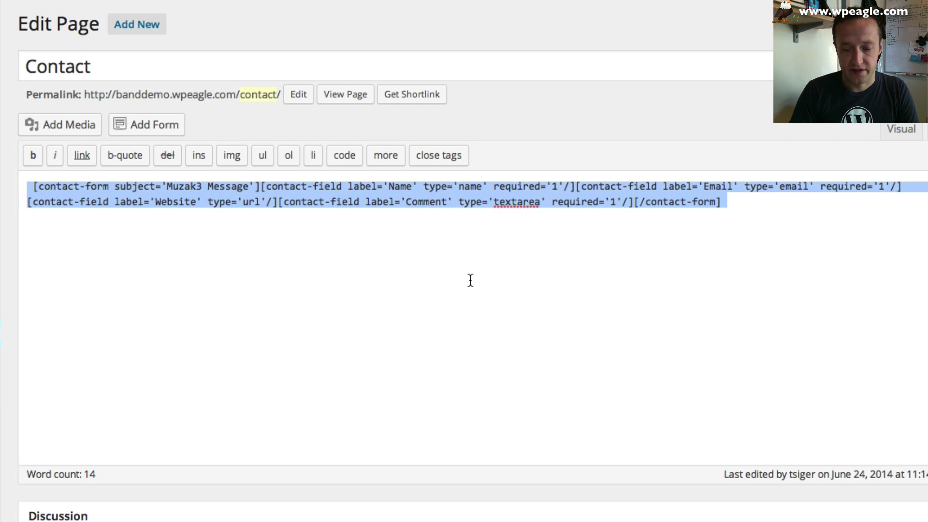
pyautogui.press('BackSpace')
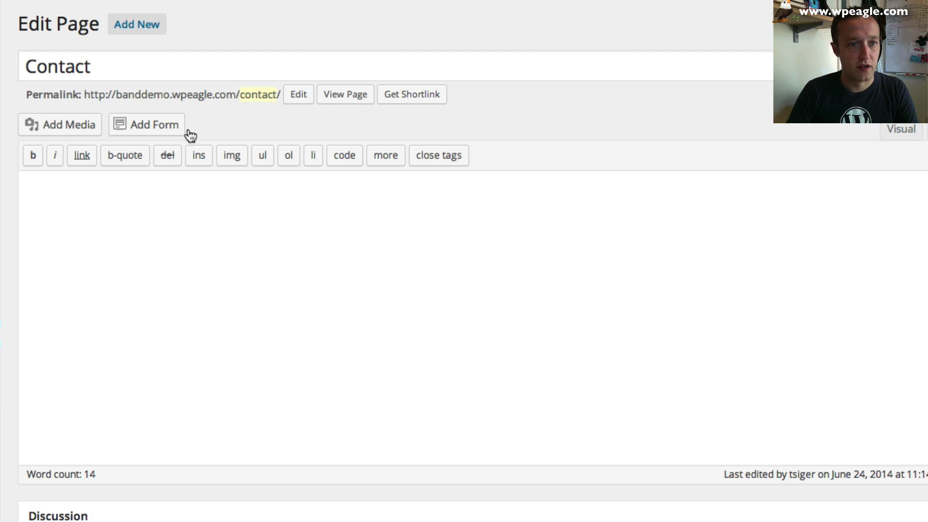
# - Insert the Contact us form without title or description and update the page
pyautogui.click(153, 130)
pyautogui.click(372, 151)
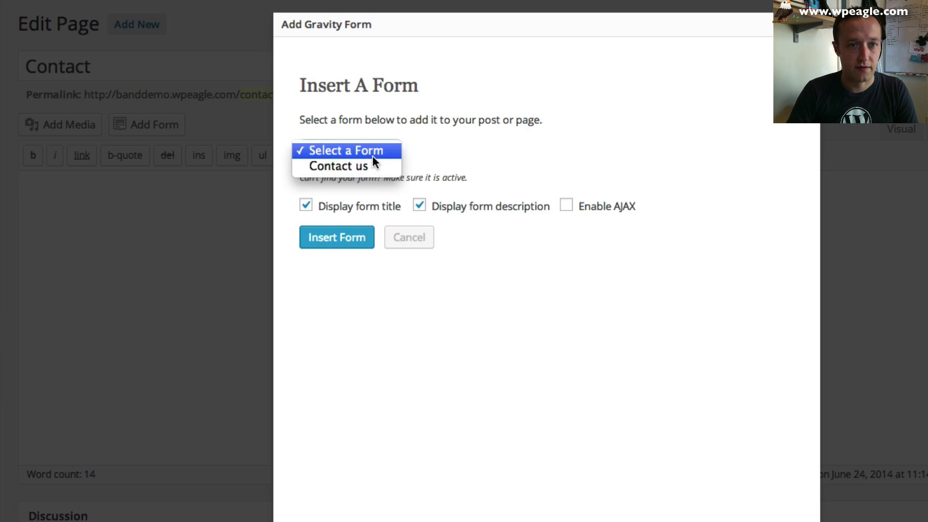
pyautogui.click(369, 165)
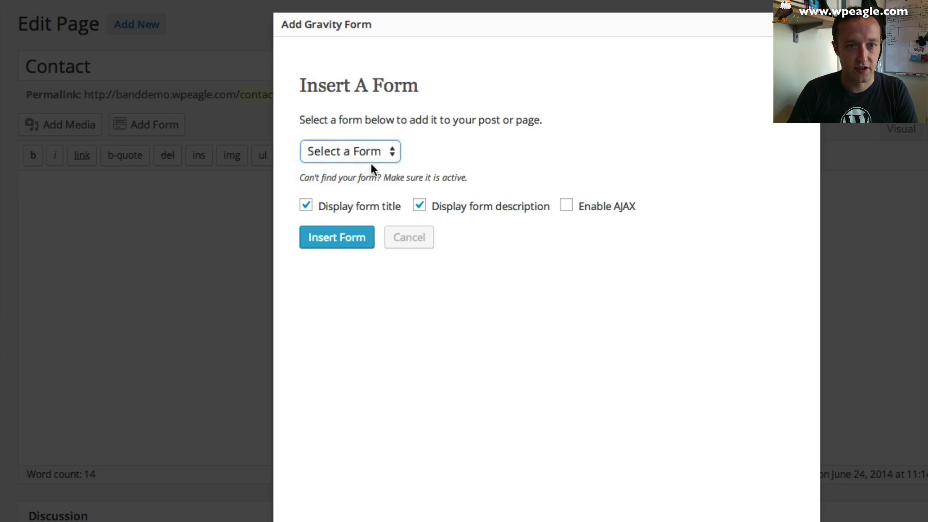
pyautogui.click(356, 207)
pyautogui.click(423, 206)
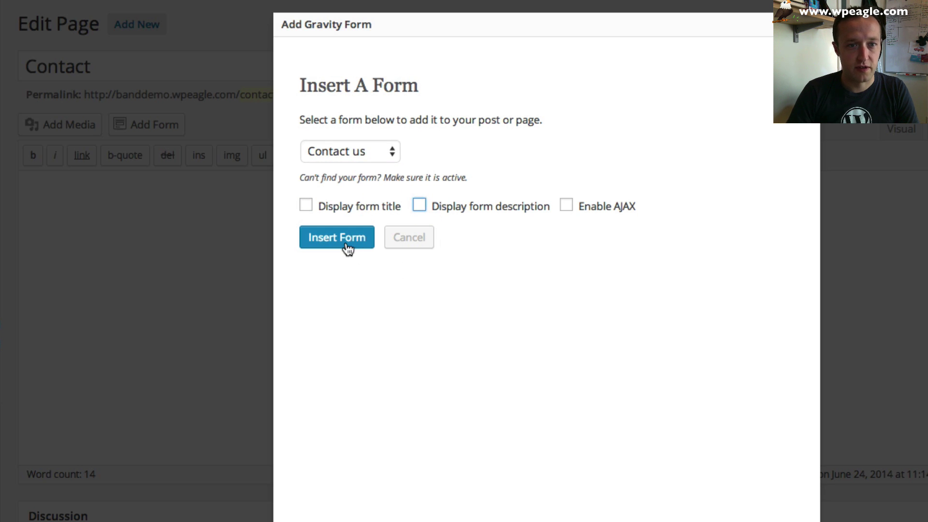
pyautogui.click(344, 242)
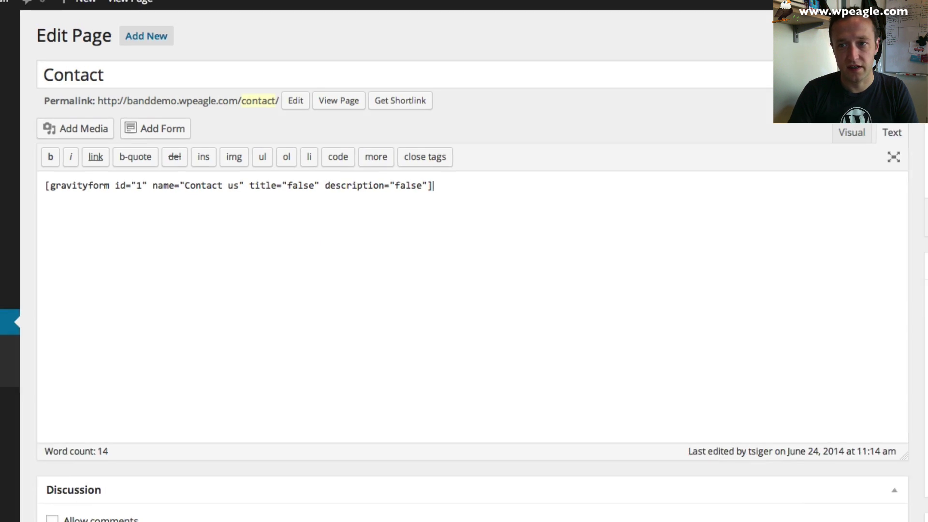
pyautogui.click(850, 205)
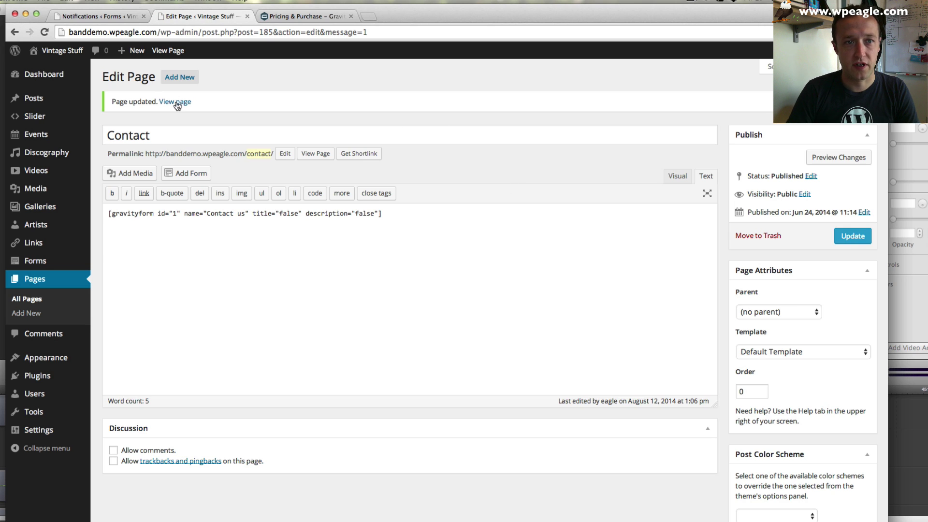
# - Check the live Contact page's Name, Phone, Email and Your Message fields, then return to notifications
pyautogui.click(176, 102)
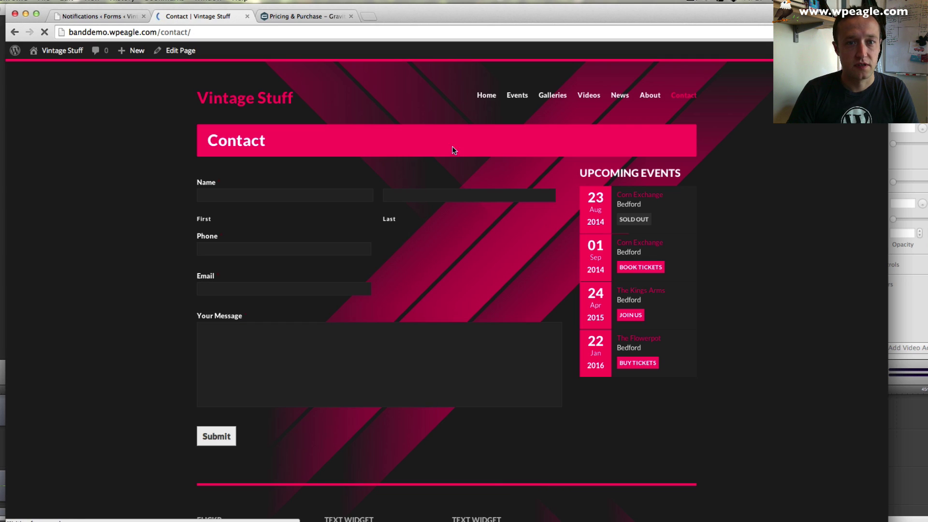
pyautogui.scroll(-2, 535, 270)
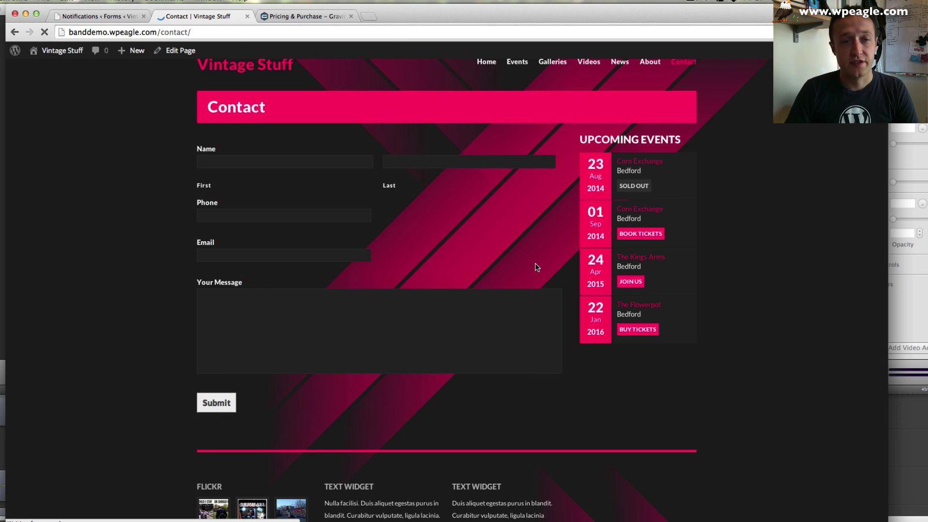
pyautogui.scroll(-4, 535, 267)
pyautogui.scroll(6, 535, 267)
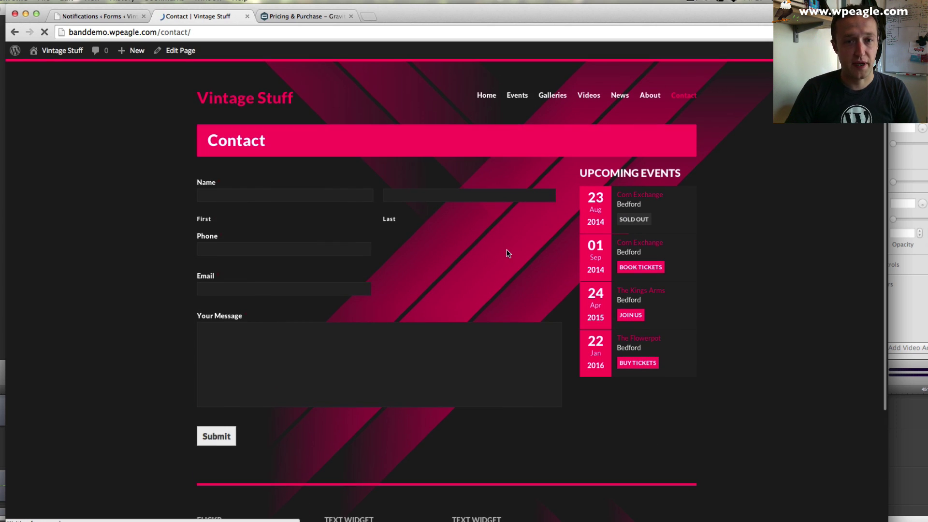
pyautogui.scroll(-1, 503, 250)
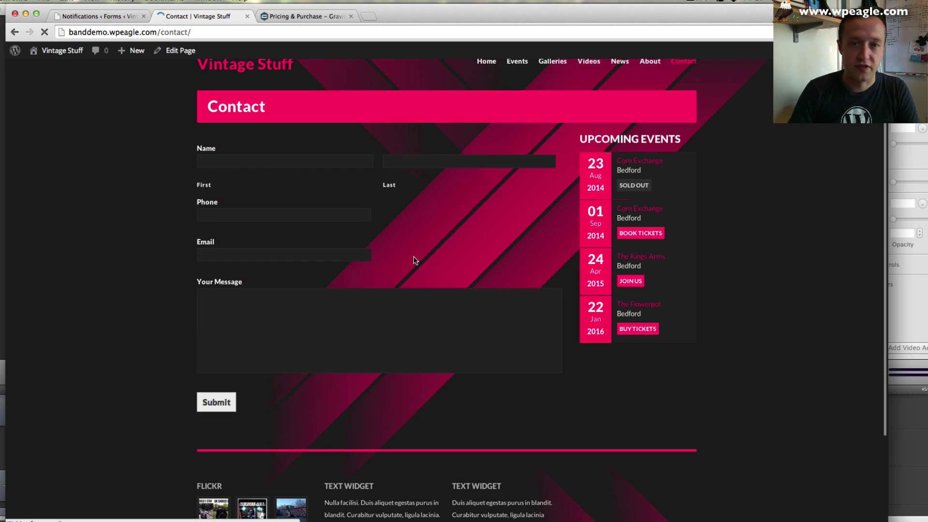
pyautogui.scroll(-4, 425, 241)
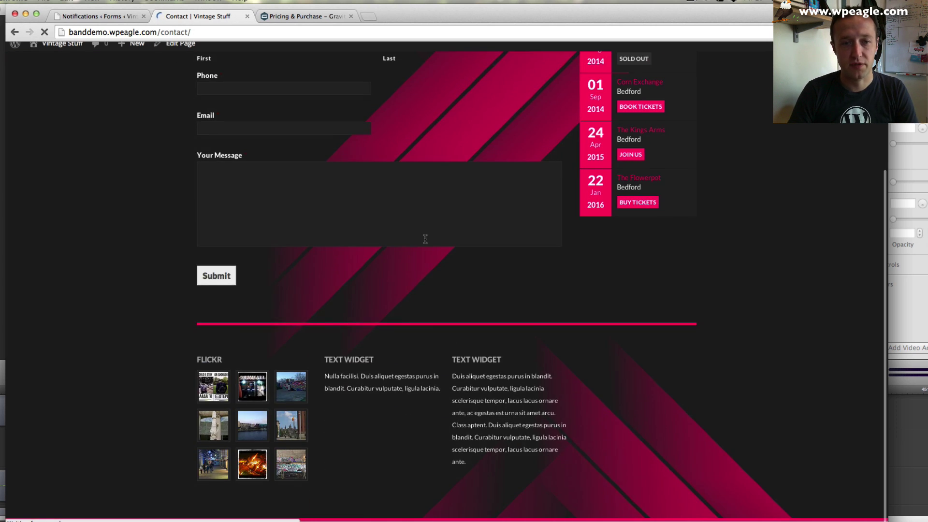
pyautogui.scroll(2, 424, 242)
pyautogui.scroll(3, 425, 242)
pyautogui.scroll(-6, 424, 242)
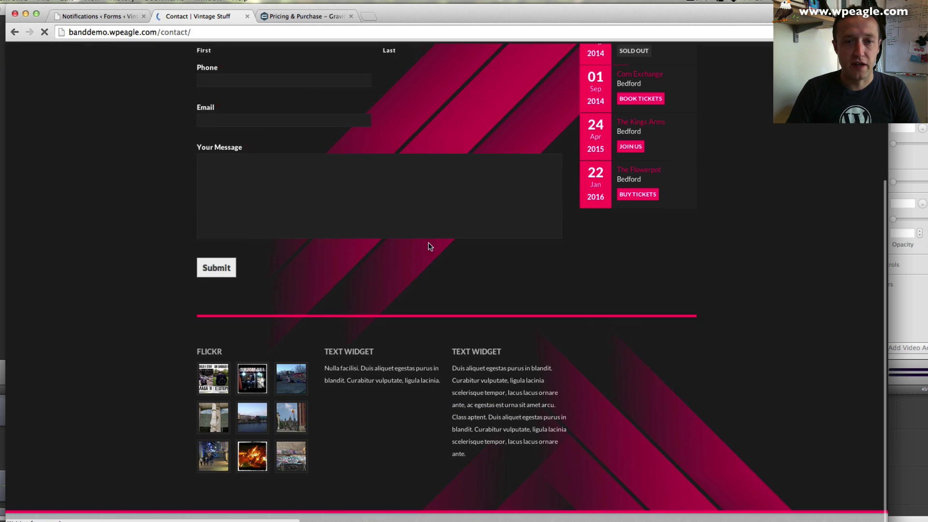
pyautogui.scroll(1, 428, 242)
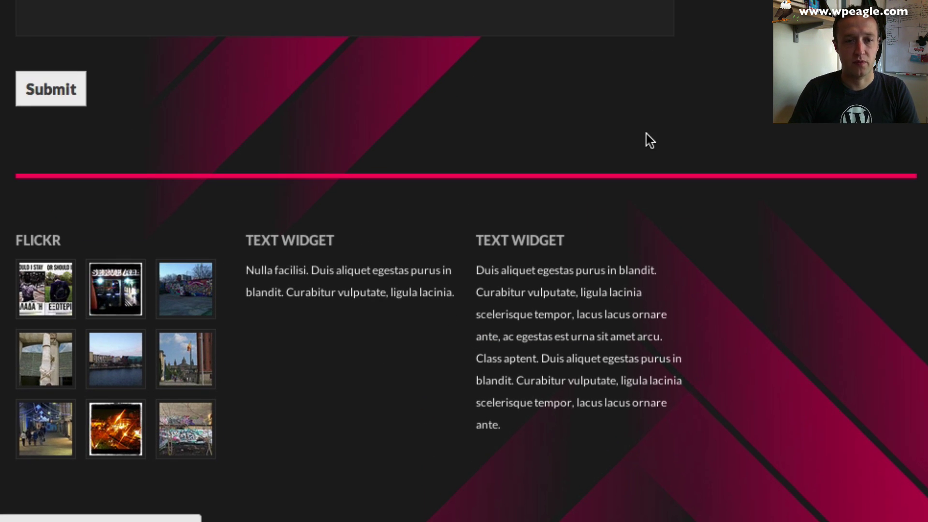
pyautogui.scroll(5, 784, 201)
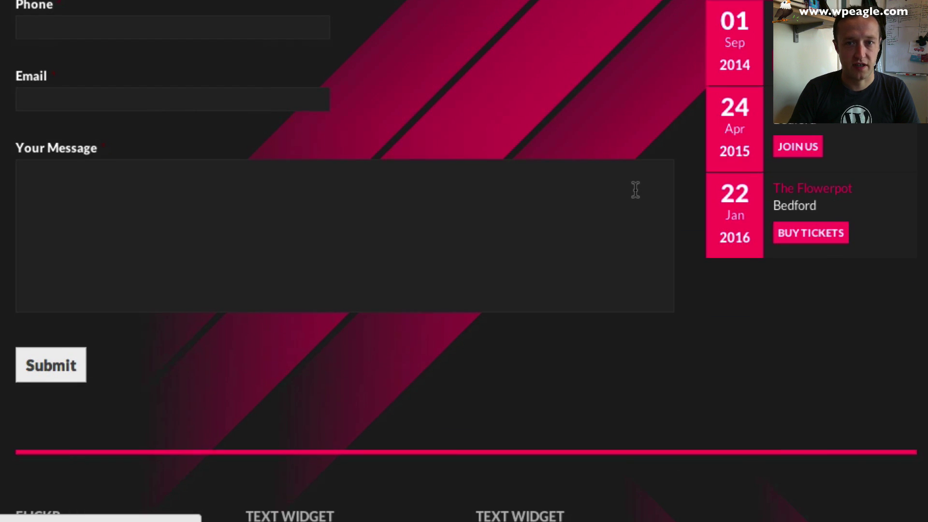
pyautogui.scroll(-3, 507, 62)
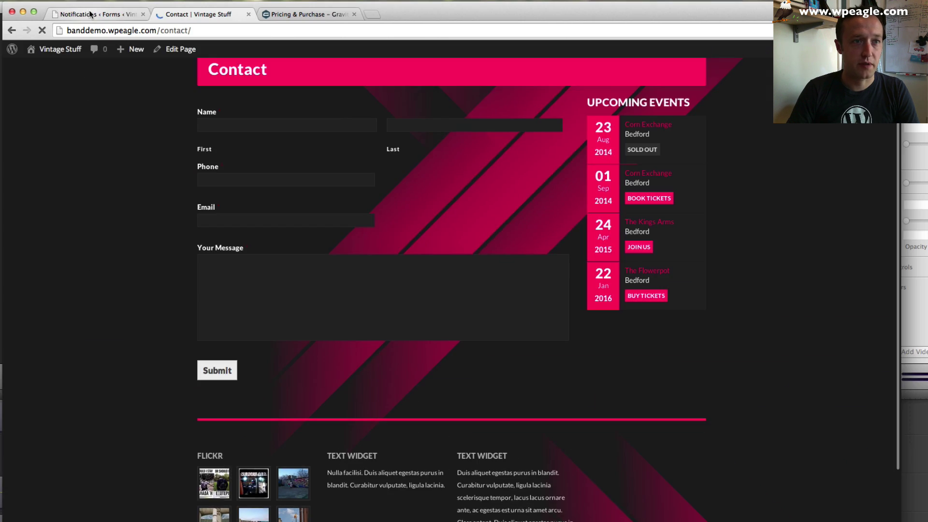
pyautogui.click(96, 14)
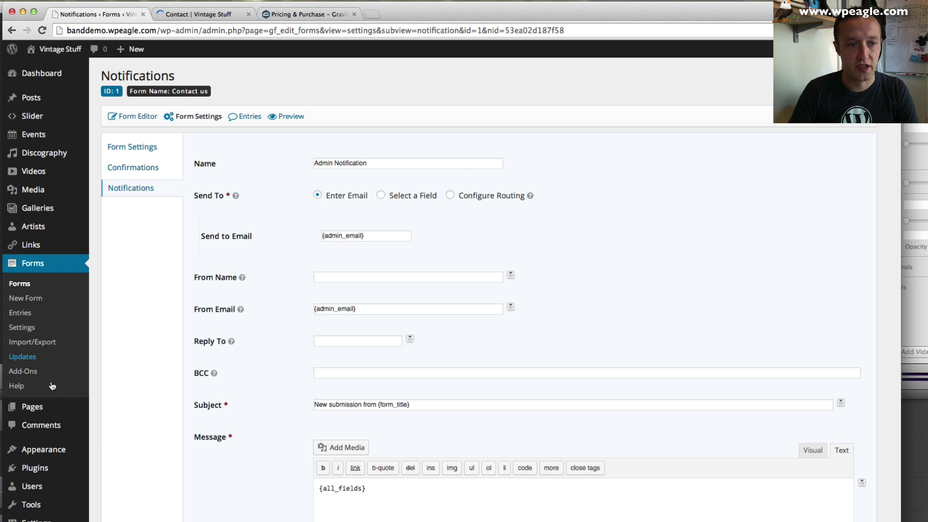
# - Expand Footer sidebars #1–#4 on the Widgets page and add CI Tweets to Footer sidebar #2
pyautogui.moveTo(61, 450)
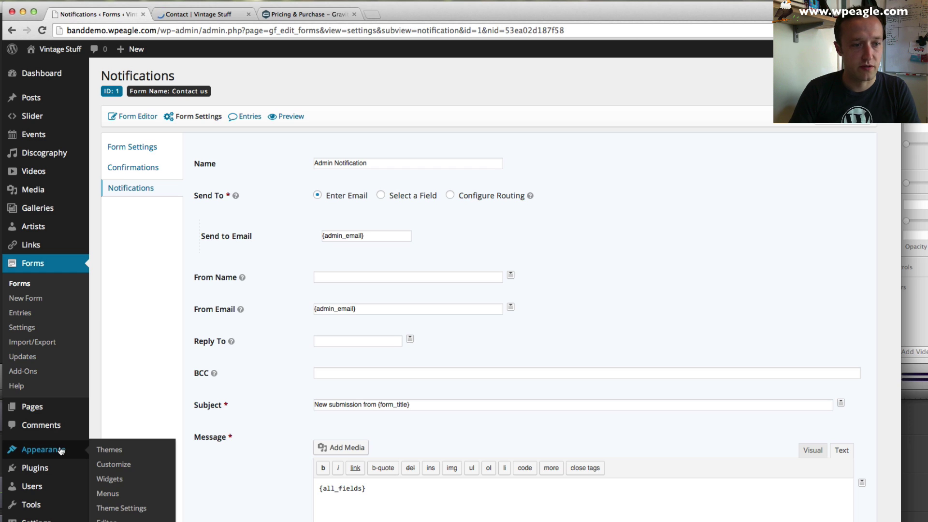
pyautogui.click(113, 479)
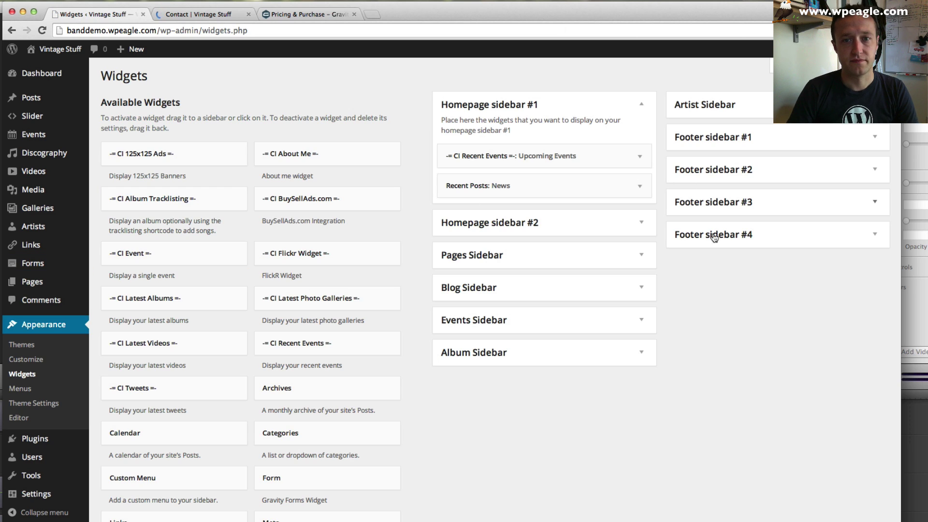
pyautogui.click(873, 152)
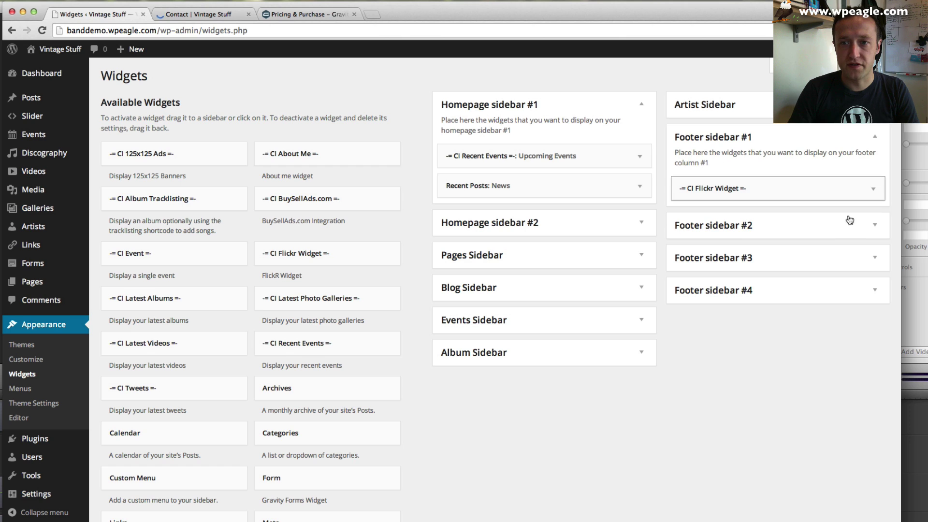
pyautogui.click(851, 225)
pyautogui.click(853, 302)
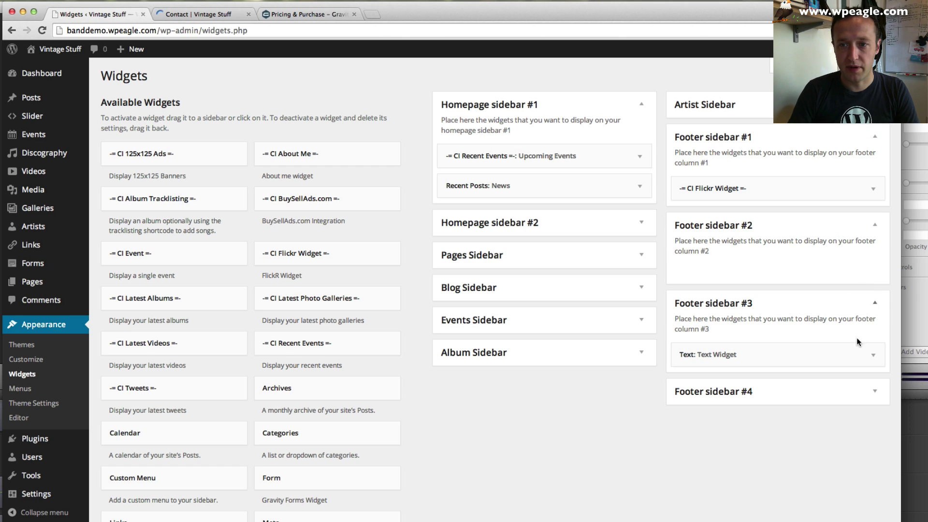
pyautogui.click(843, 388)
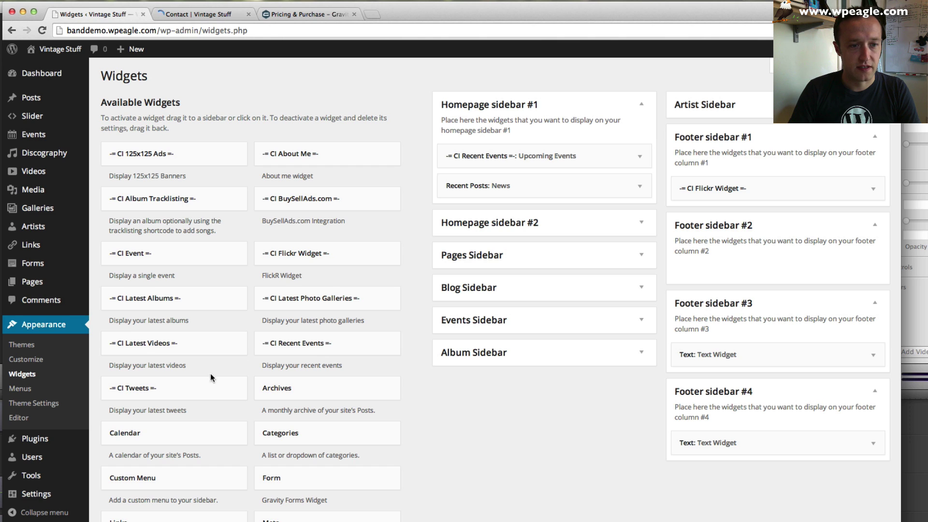
pyautogui.moveTo(204, 388); pyautogui.dragTo(784, 256)
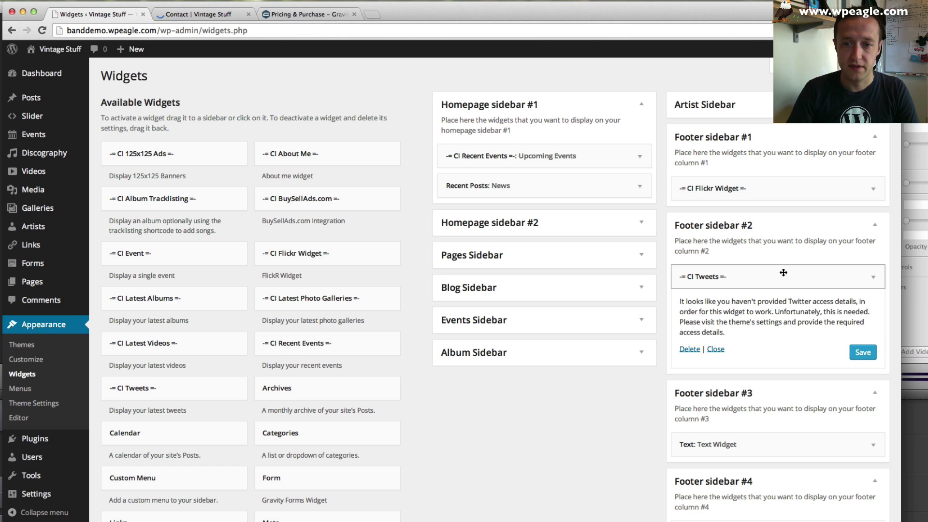
# - Title Footer sidebar #3's text widget 'About us' with 'We're a great Rock and Roll Blues Jazz band.'
pyautogui.click(785, 444)
pyautogui.scroll(-3, 799, 431)
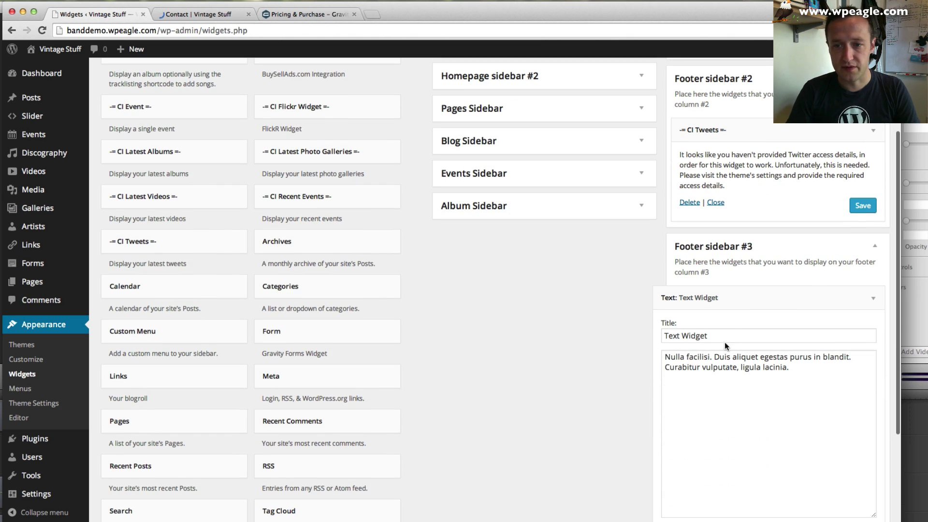
pyautogui.moveTo(723, 339); pyautogui.dragTo(639, 337)
pyautogui.write('About us')
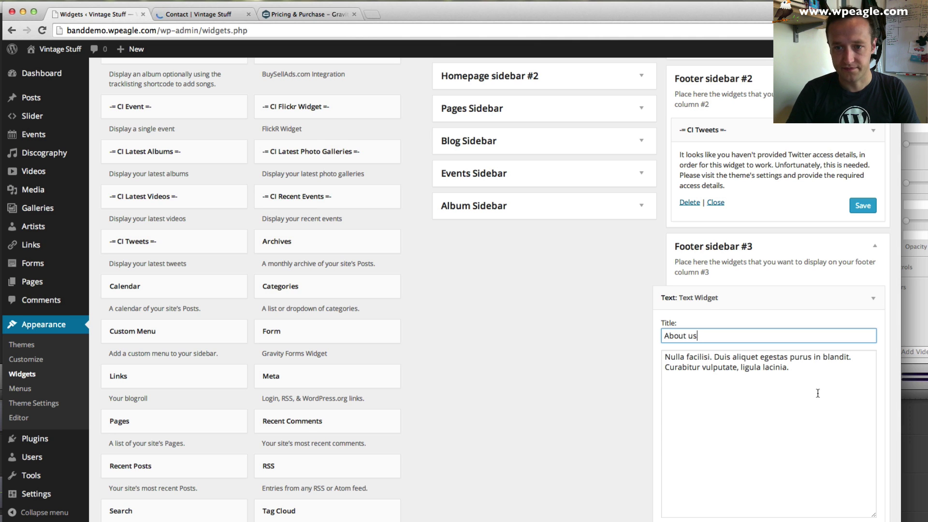
pyautogui.click(818, 393)
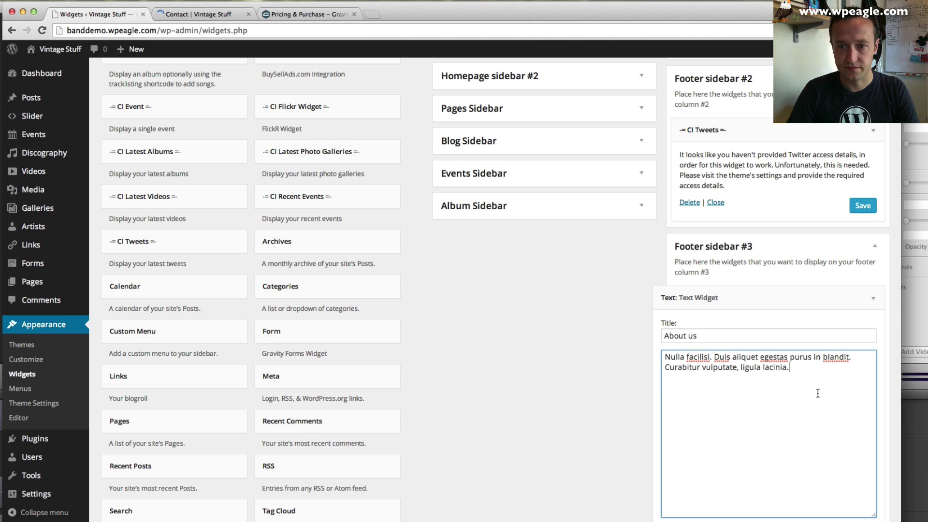
pyautogui.scroll(-3, 815, 391)
pyautogui.press('super+a')
pyautogui.write('We')
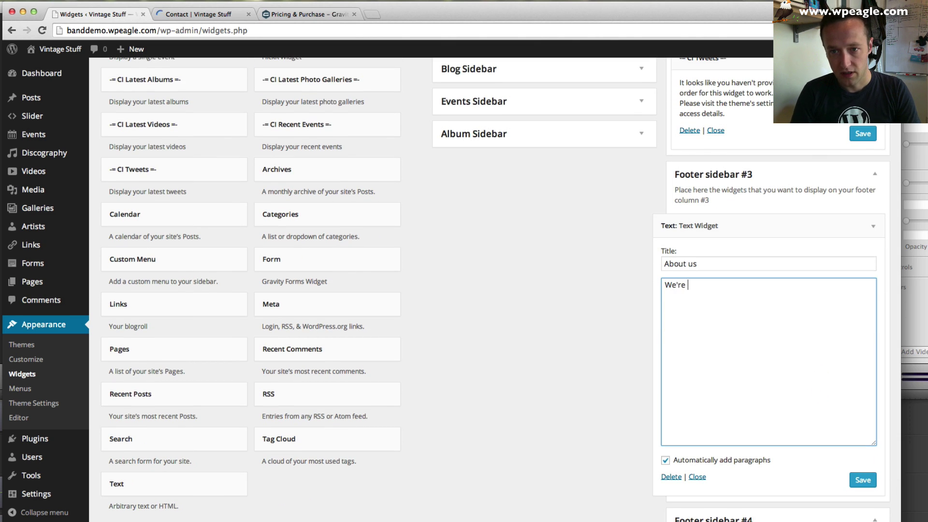
pyautogui.write("'re a great Rock and Roll Blues Jazz band.")
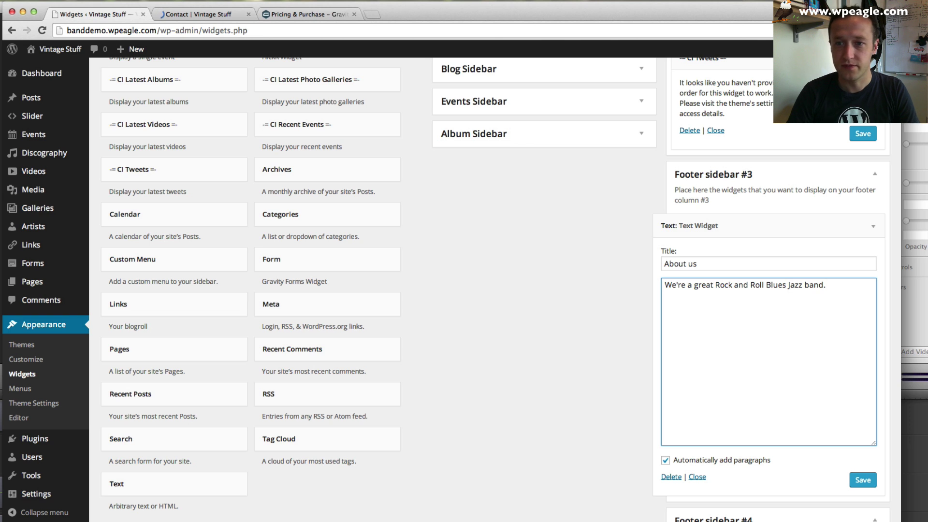
pyautogui.click(857, 482)
# - Expand Footer sidebar #4's placeholder Text Widget to show its sample Latin text
pyautogui.scroll(-3, 807, 405)
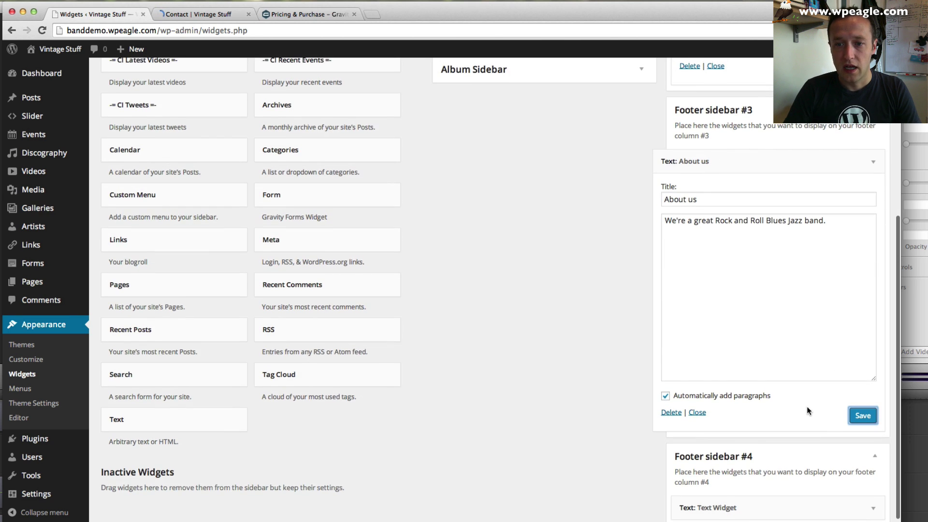
pyautogui.click(855, 483)
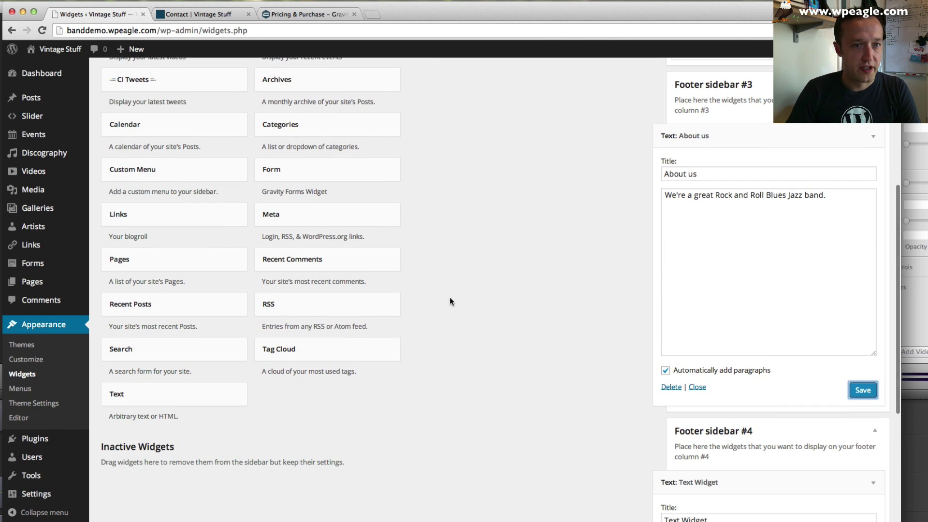
pyautogui.scroll(4, 450, 302)
pyautogui.scroll(-6, 450, 301)
pyautogui.scroll(-6, 706, 393)
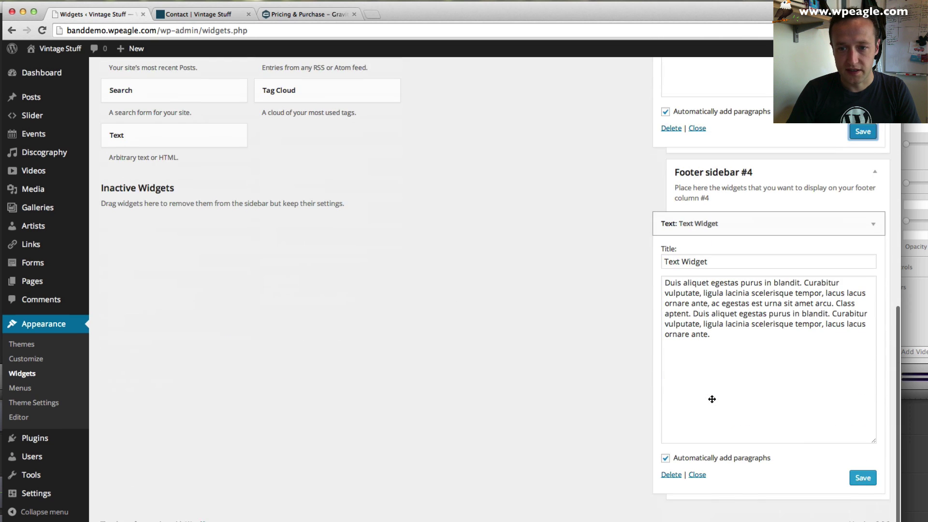
# - Delete the Footer sidebar #4 Text Widget and drag a CI Event widget into its place
pyautogui.click(672, 475)
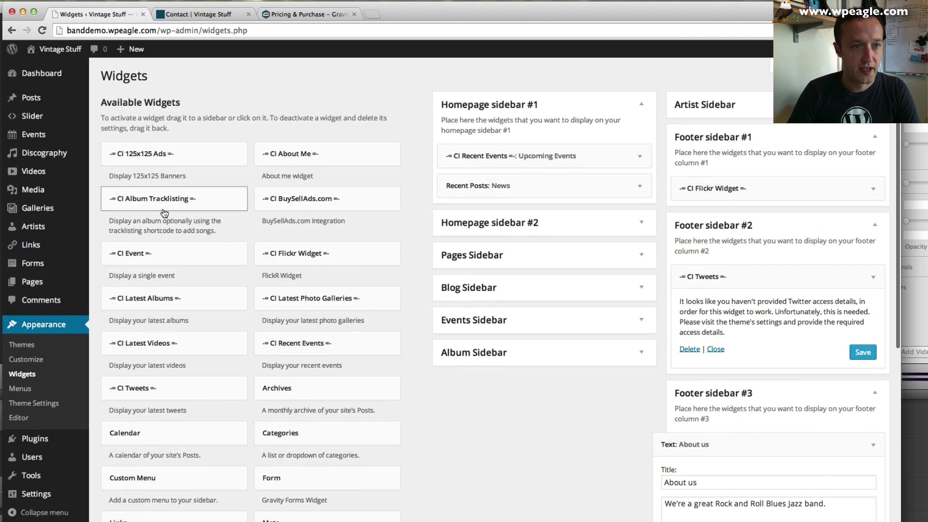
pyautogui.scroll(-1, 169, 190)
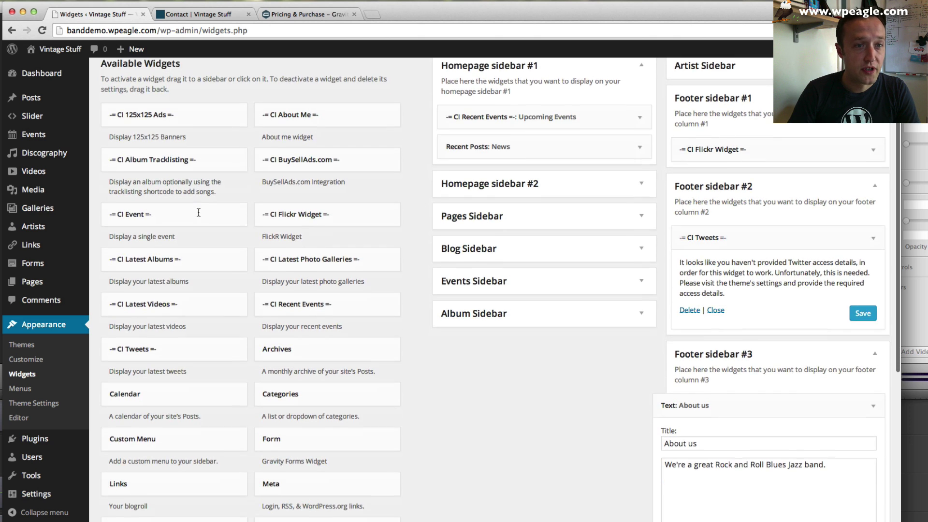
pyautogui.scroll(-2, 283, 263)
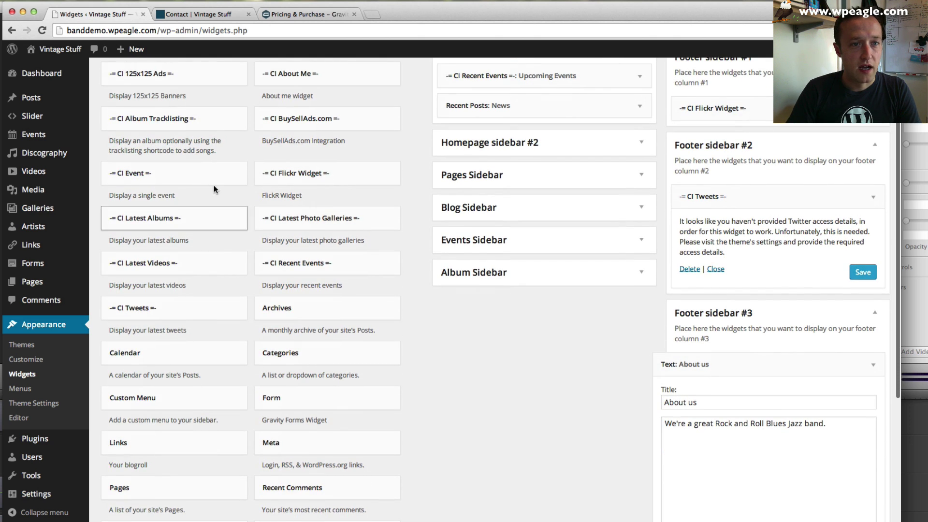
pyautogui.moveTo(214, 176); pyautogui.dragTo(779, 474)
pyautogui.scroll(-3, 779, 473)
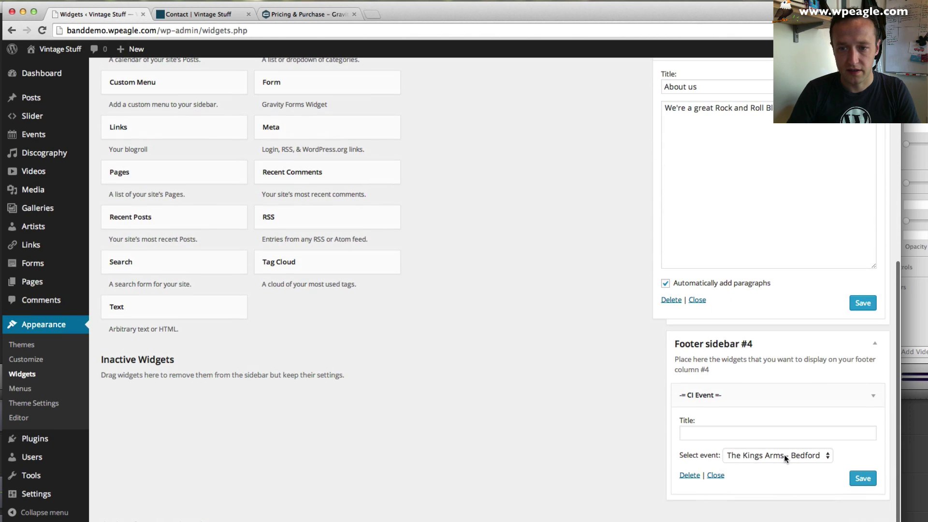
# - Title the CI Event widget 'Featured Event', keep The Kings Arms - Bedford, and save it
pyautogui.click(784, 454)
pyautogui.click(754, 433)
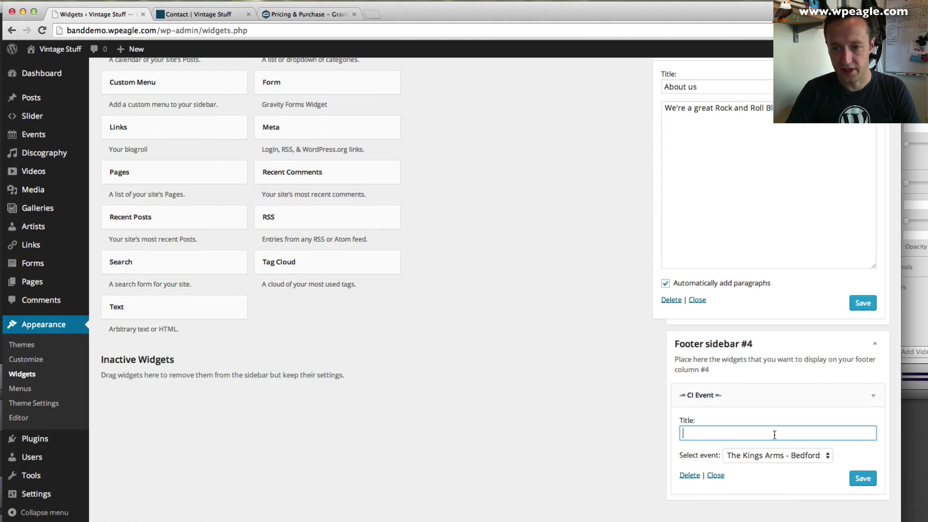
pyautogui.click(807, 454)
pyautogui.click(806, 431)
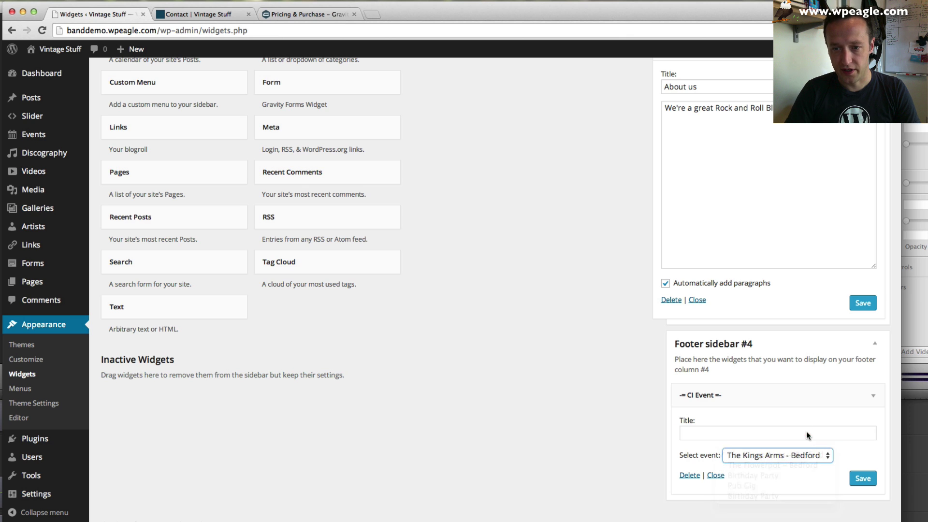
pyautogui.click(806, 432)
pyautogui.write('Featured E')
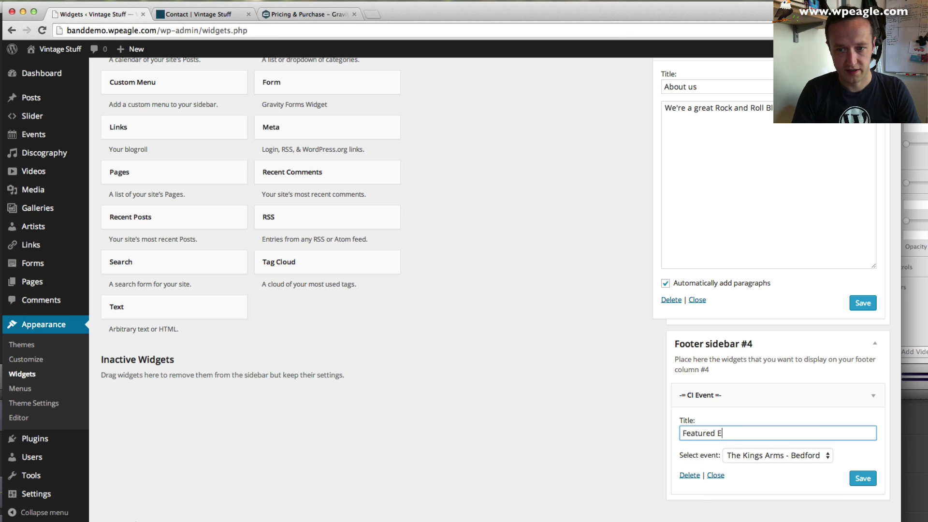
pyautogui.write('vent')
pyautogui.click(862, 478)
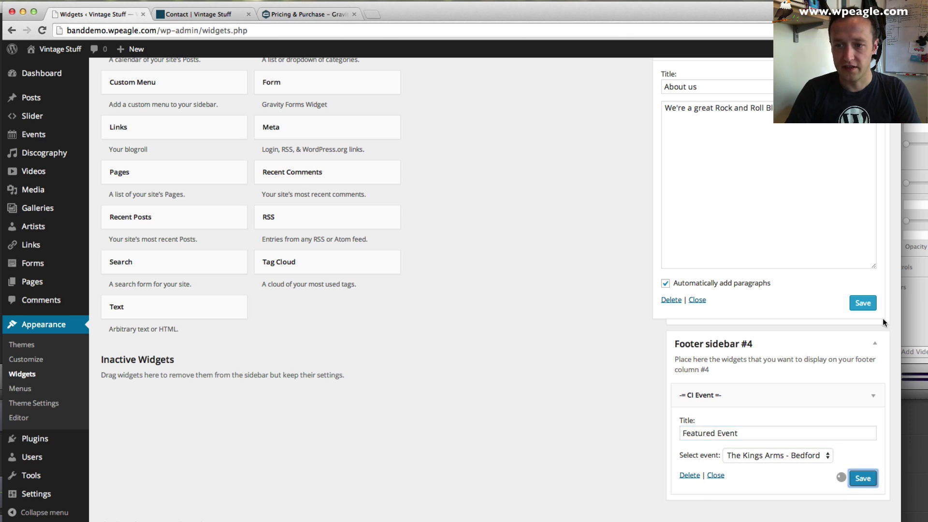
# - Re-save the About us text widget and the Footer sidebar #1 Flickr widget, then view the Contact page
pyautogui.click(863, 302)
pyautogui.scroll(8, 864, 300)
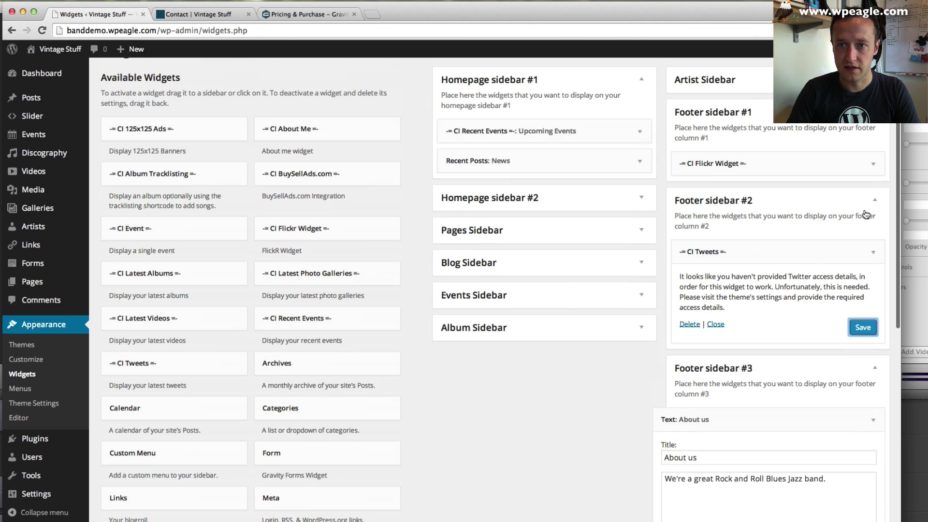
pyautogui.scroll(2, 865, 213)
pyautogui.click(865, 197)
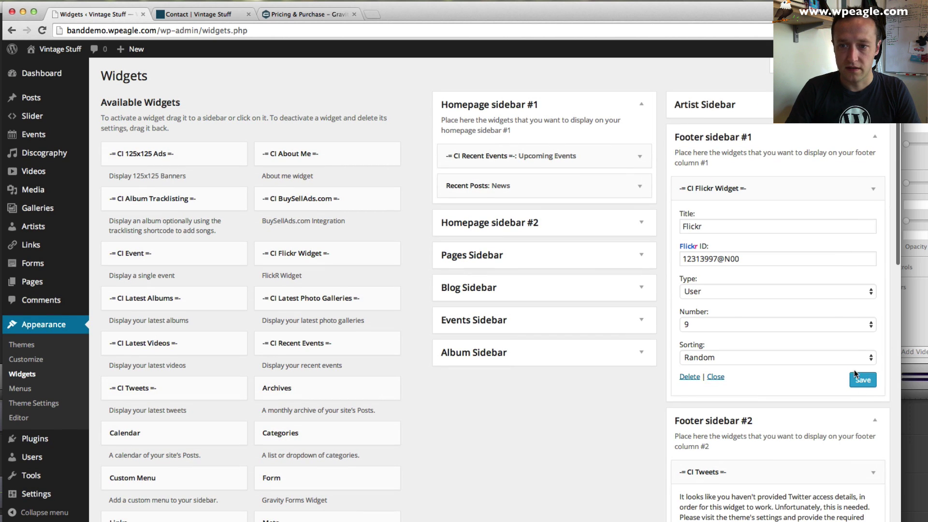
pyautogui.click(864, 381)
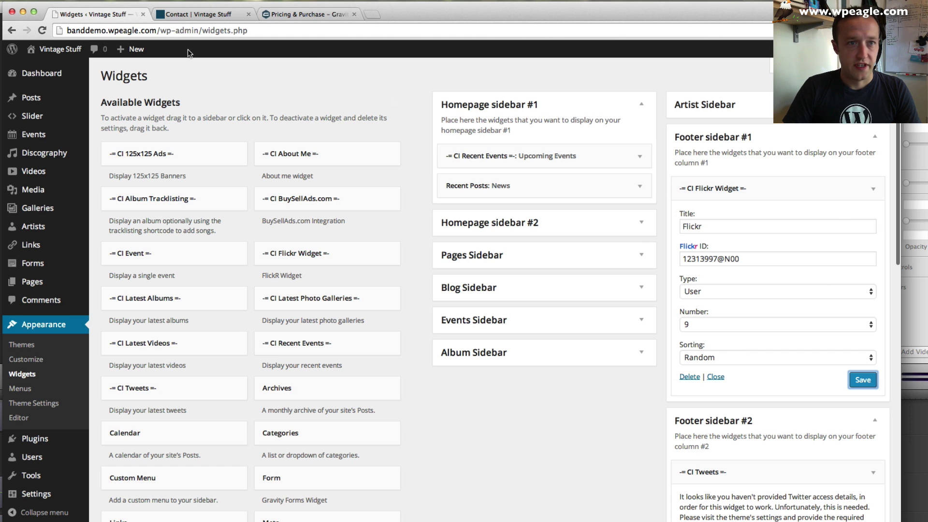
pyautogui.click(193, 14)
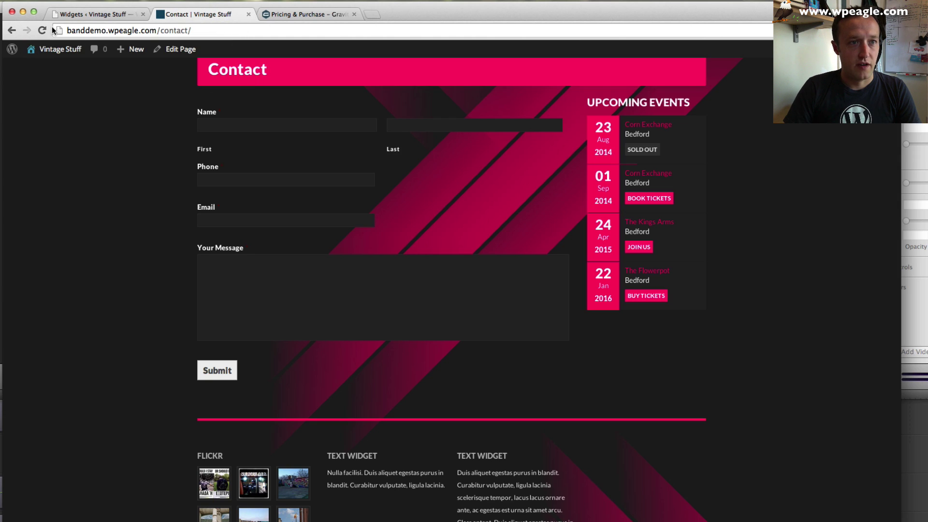
pyautogui.click(42, 30)
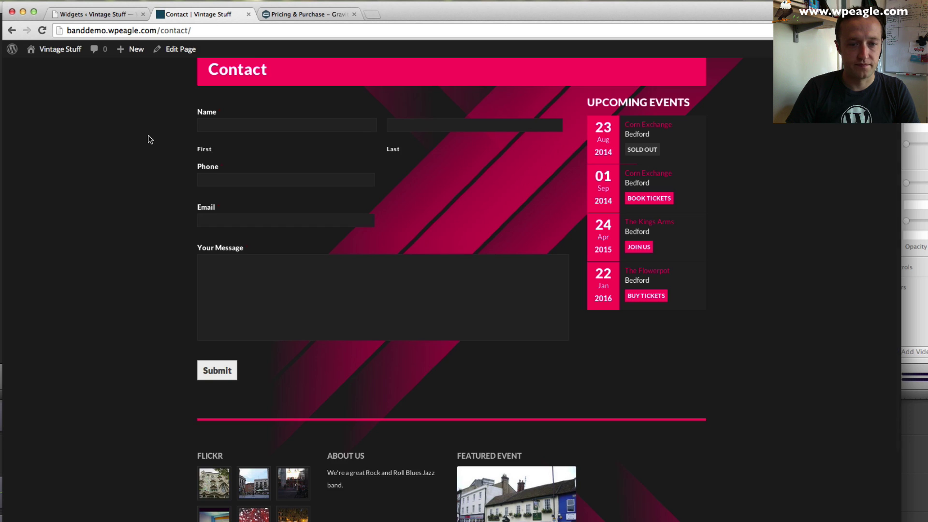
pyautogui.scroll(-5, 152, 140)
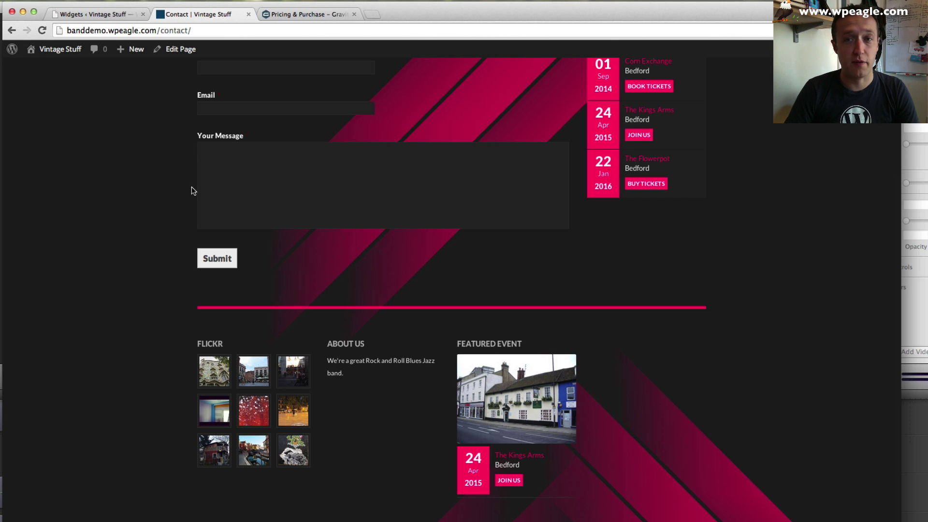
pyautogui.scroll(5, 191, 190)
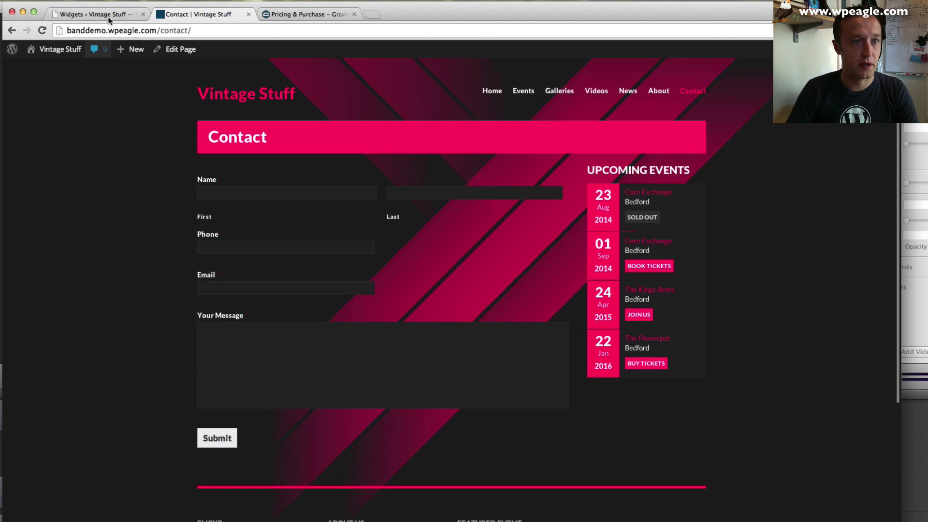
pyautogui.click(108, 14)
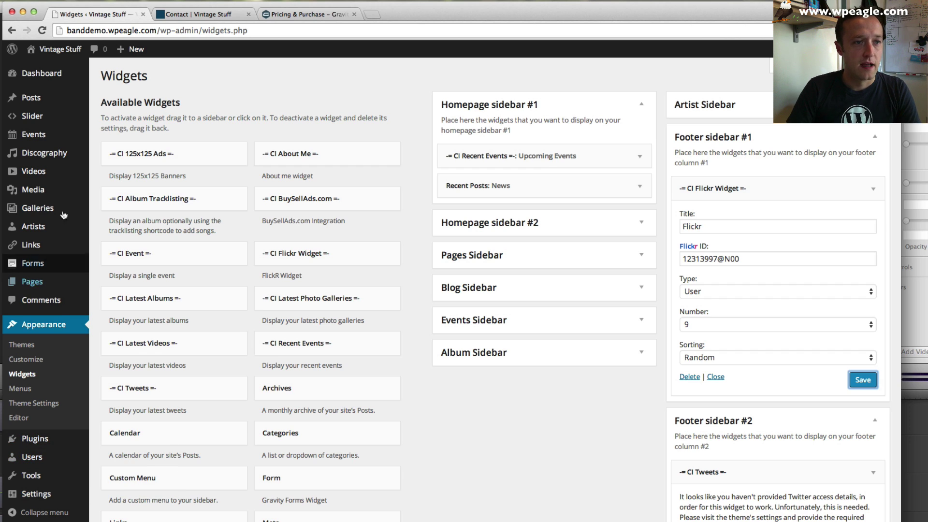
# - Show the Twitter Options panel in the theme settings, starting on the Consumer Key field
pyautogui.click(62, 404)
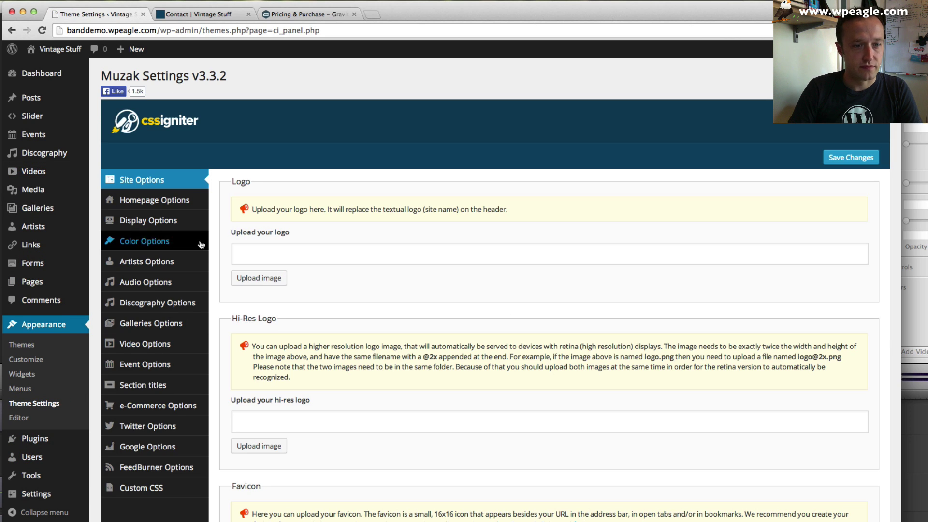
pyautogui.click(160, 425)
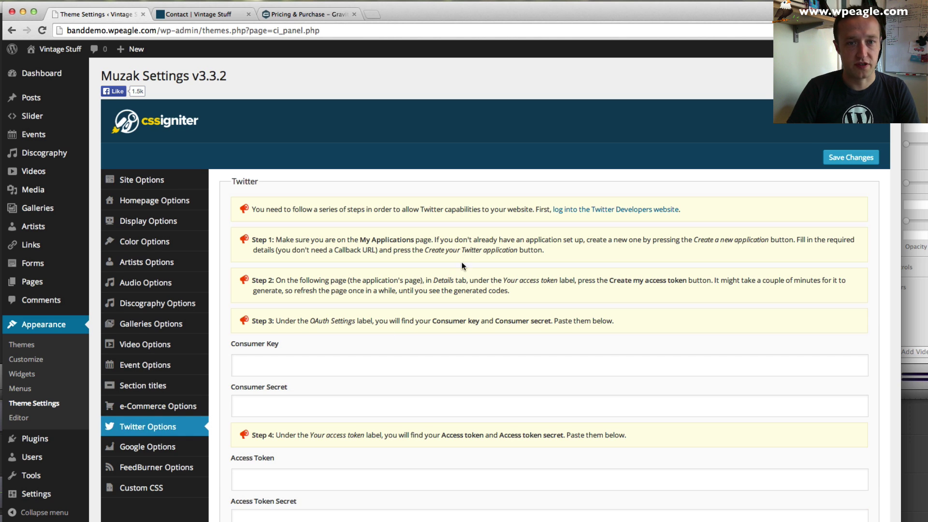
pyautogui.scroll(-1, 463, 256)
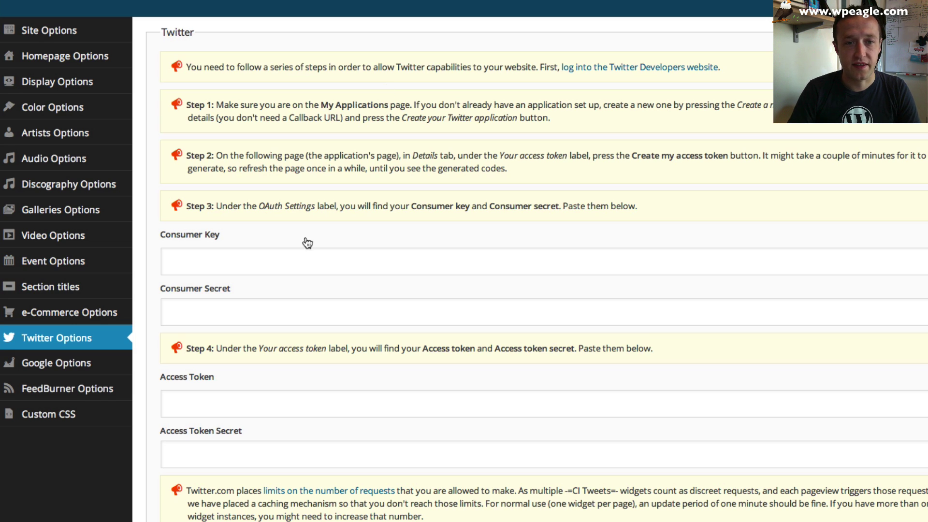
pyautogui.click(304, 257)
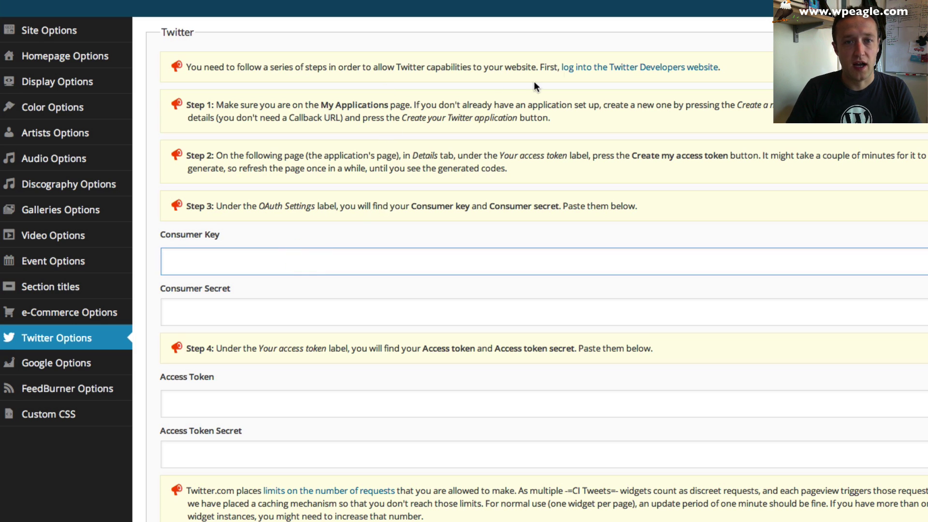
# - Return to Twitter Options and open the Twitter Developers link in a new tab
pyautogui.click(600, 69)
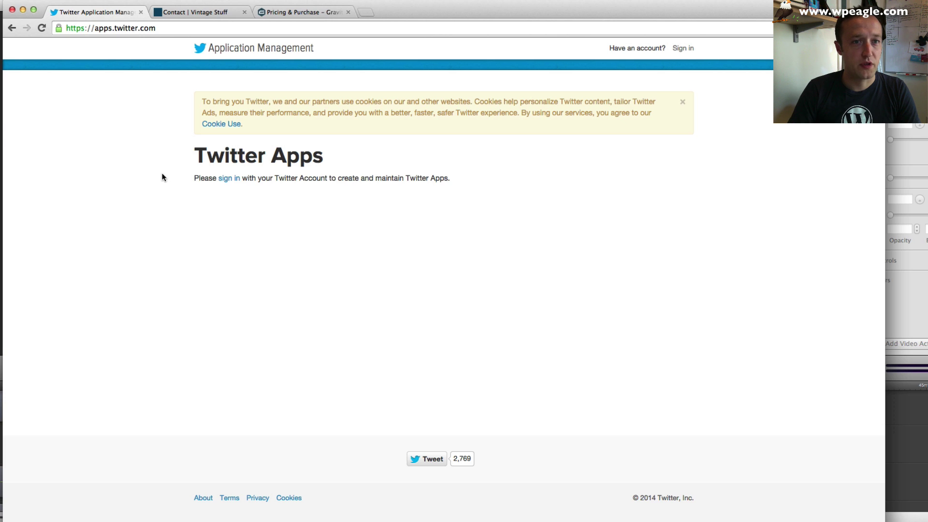
pyautogui.click(12, 28)
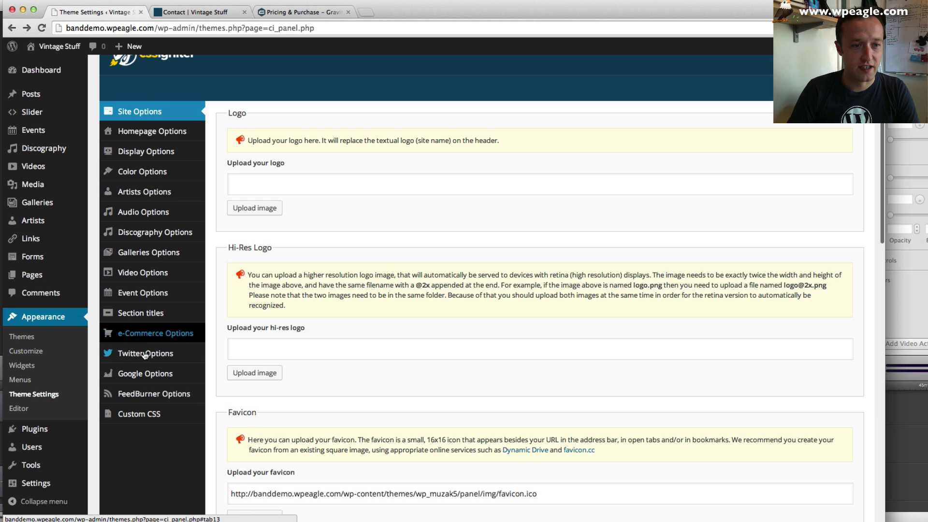
pyautogui.click(172, 353)
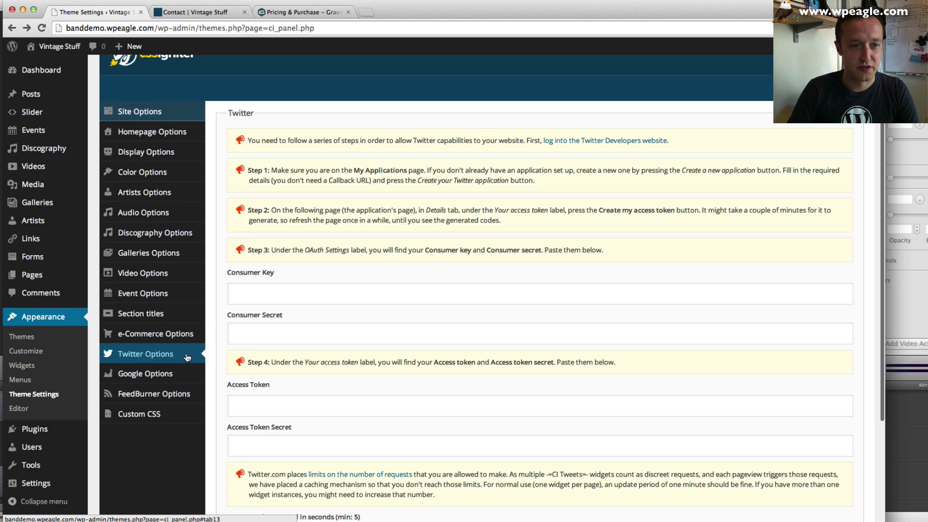
pyautogui.rightClick(631, 141)
pyautogui.click(650, 144)
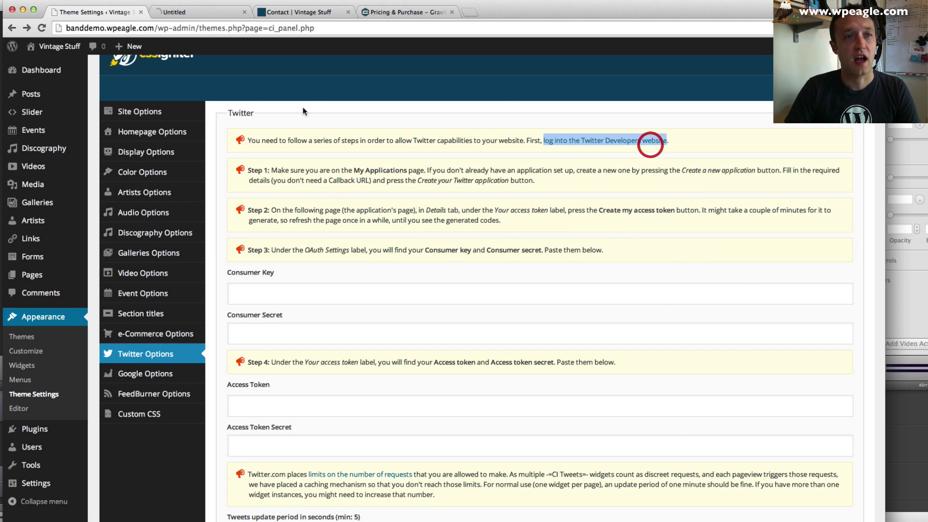
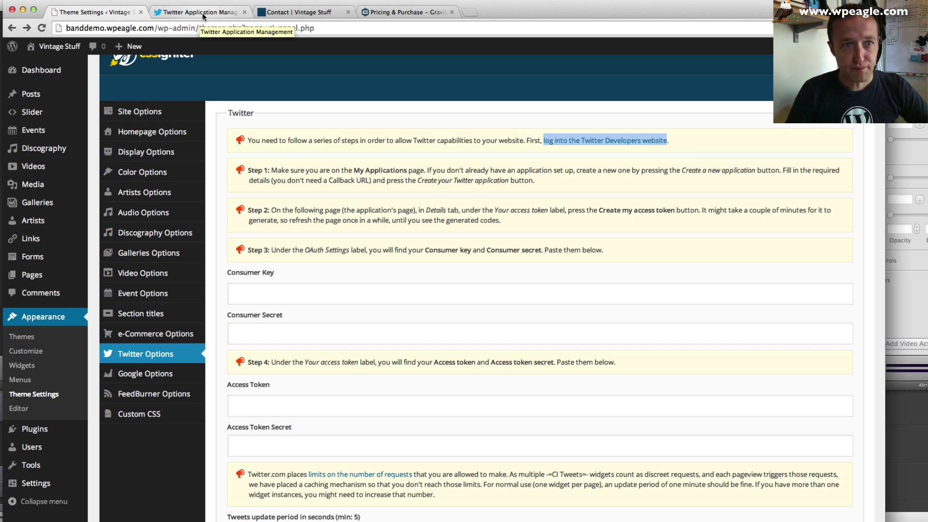
# - Sign in to Twitter Application Management and start a new app with Create New App
pyautogui.click(202, 13)
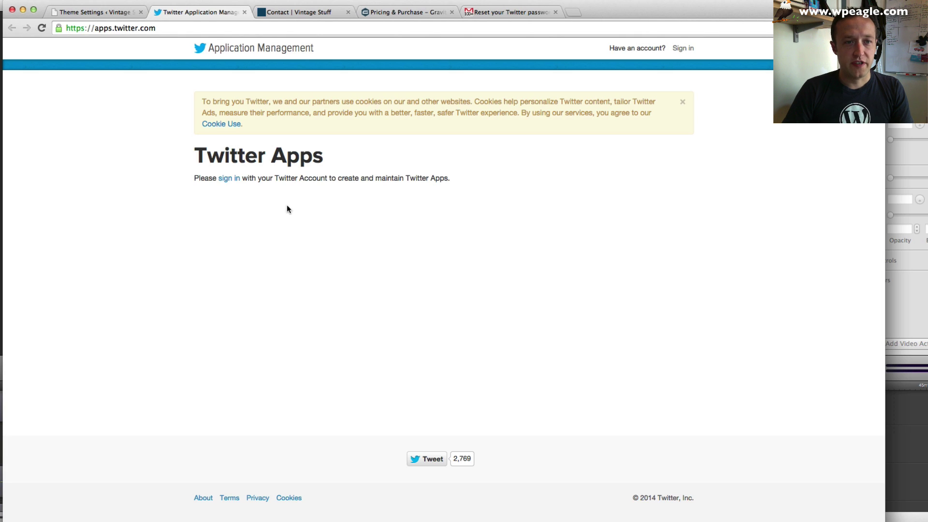
pyautogui.click(222, 178)
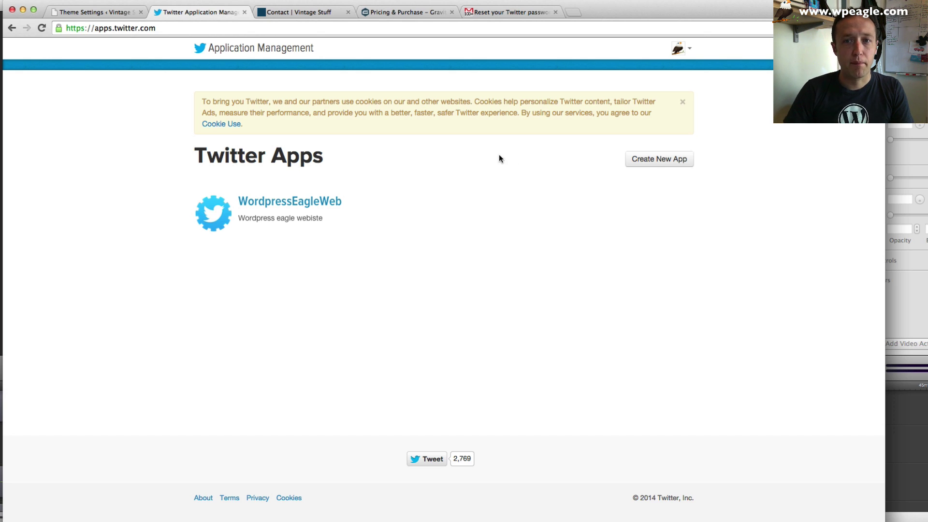
pyautogui.click(668, 163)
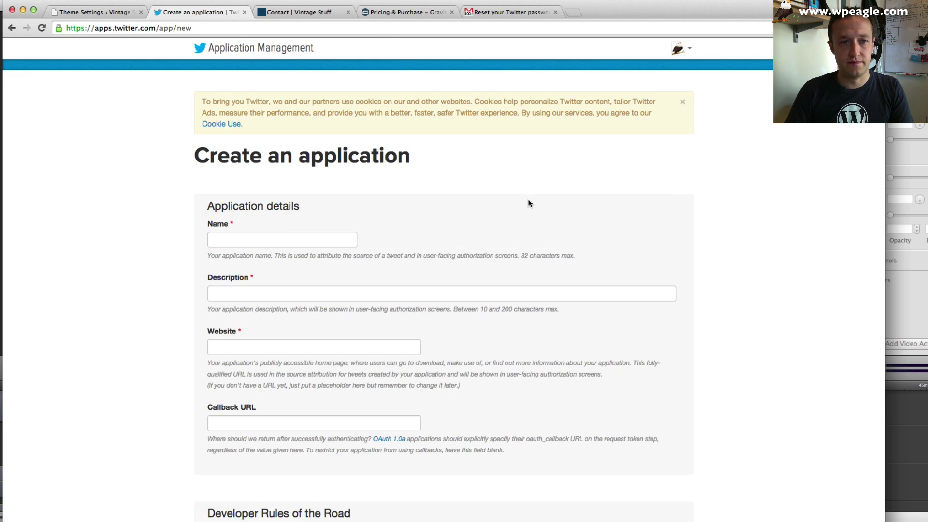
pyautogui.click(261, 242)
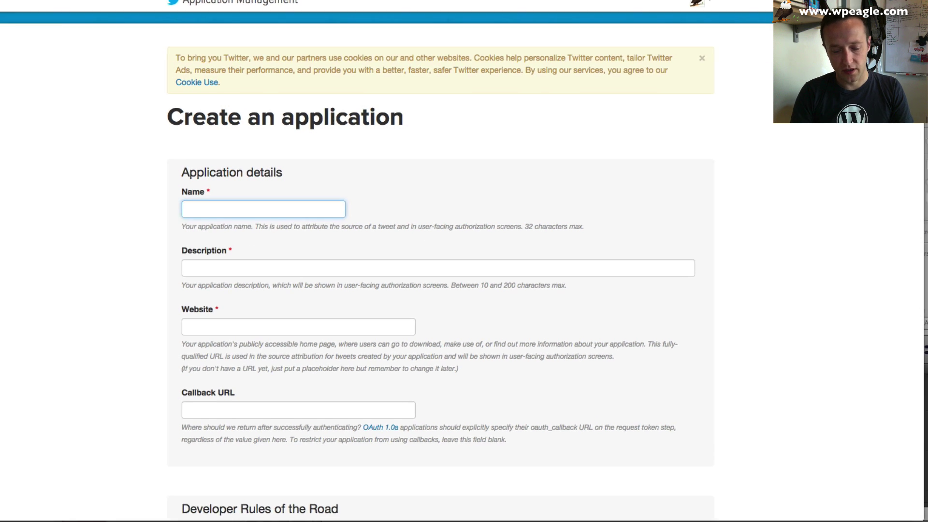
pyautogui.write('BanddemoApp')
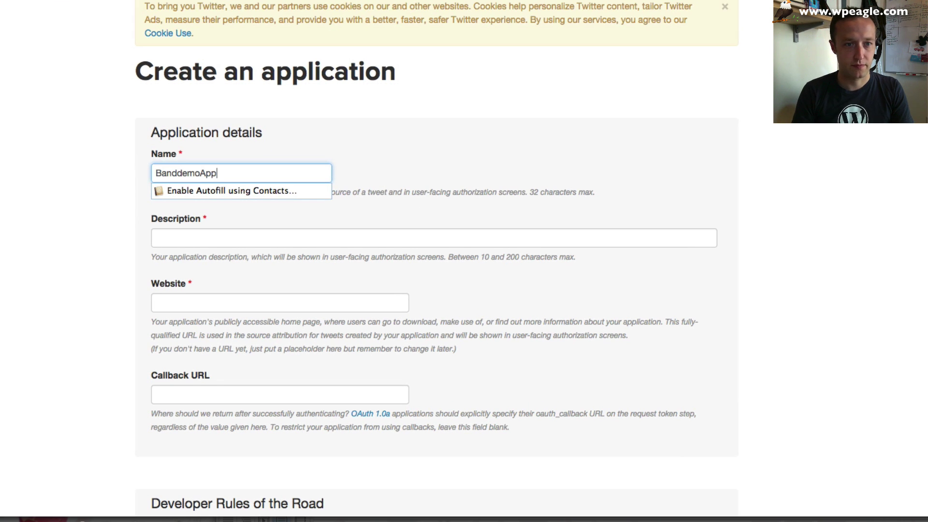
pyautogui.press('Tab')
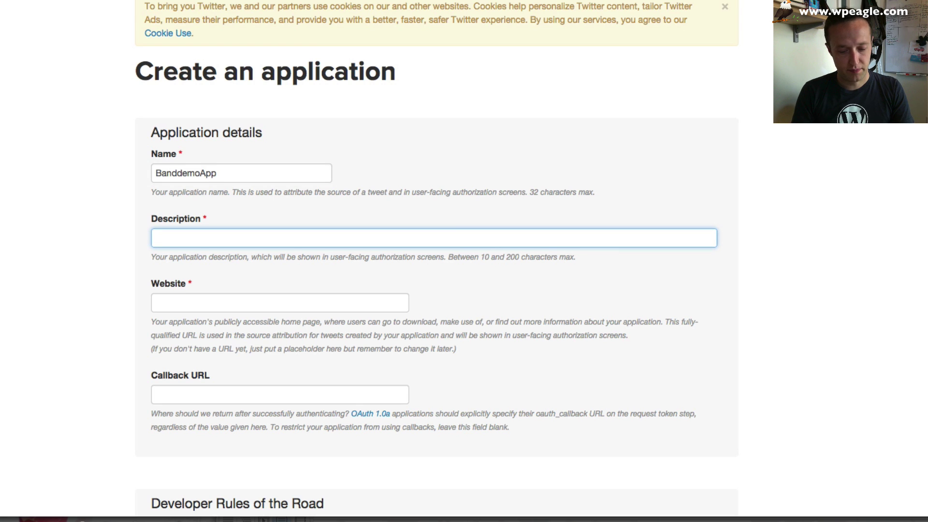
pyautogui.write('Band Demo')
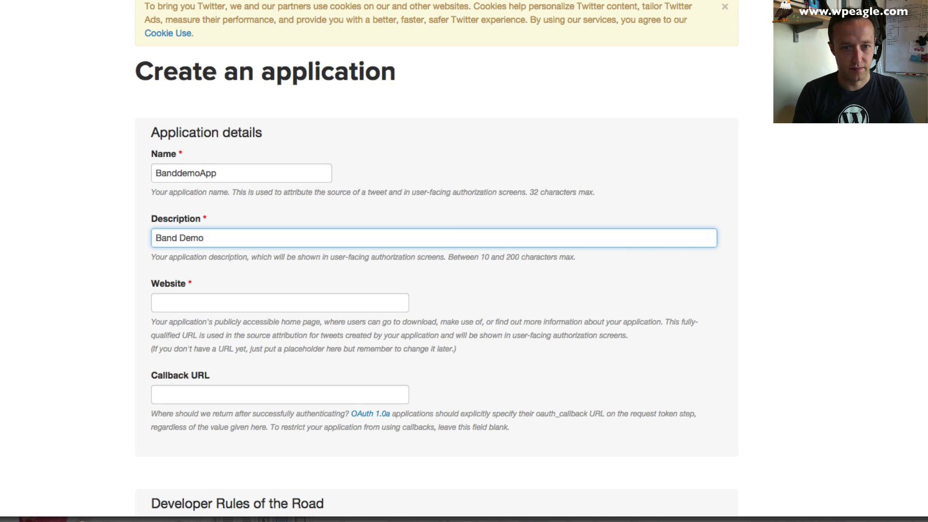
pyautogui.write(' Website')
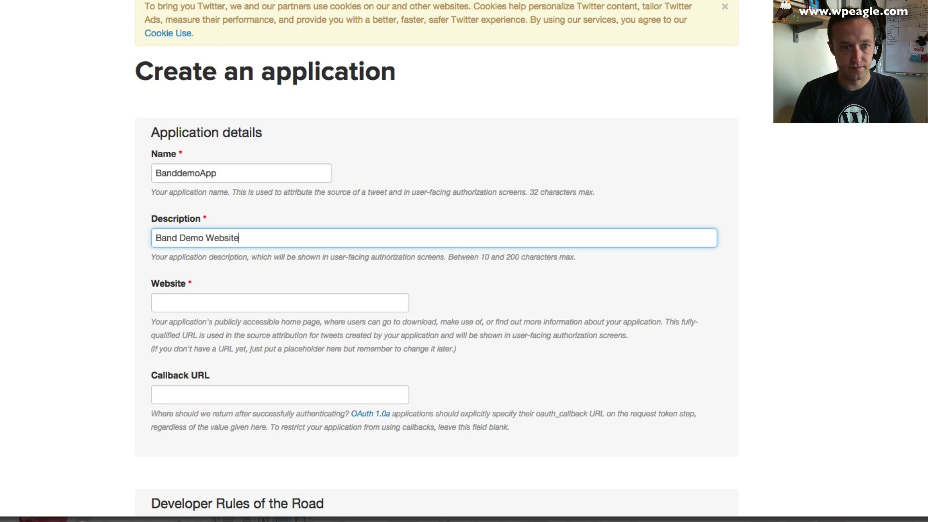
pyautogui.press('Tab')
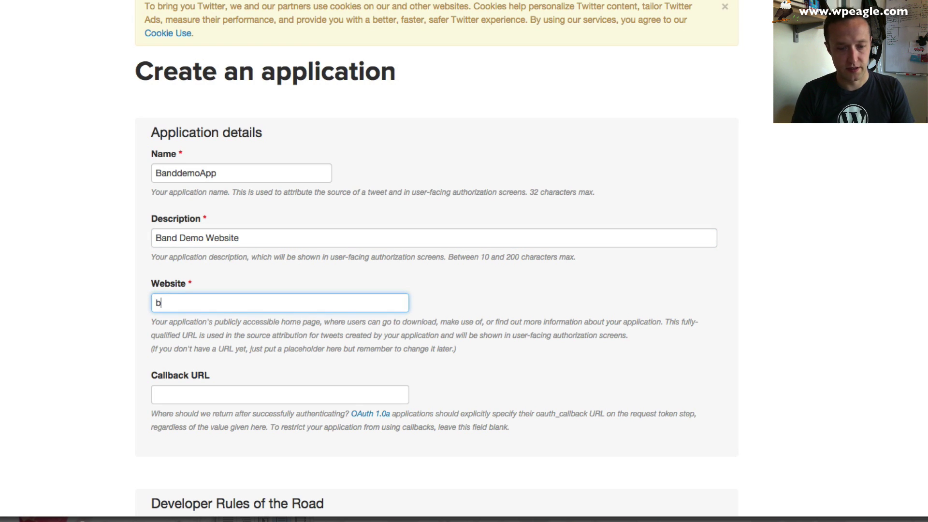
pyautogui.write('ba')
pyautogui.press('BackSpace')
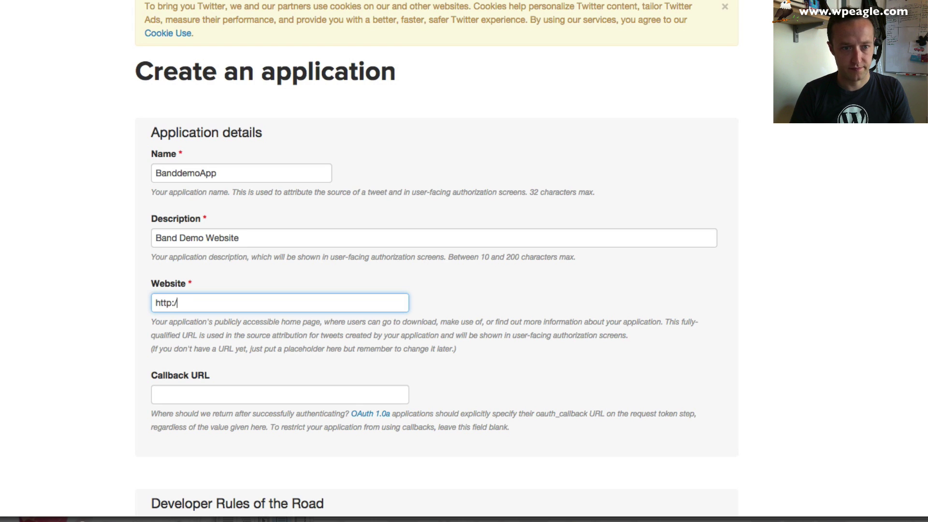
pyautogui.write('http://banddemo.')
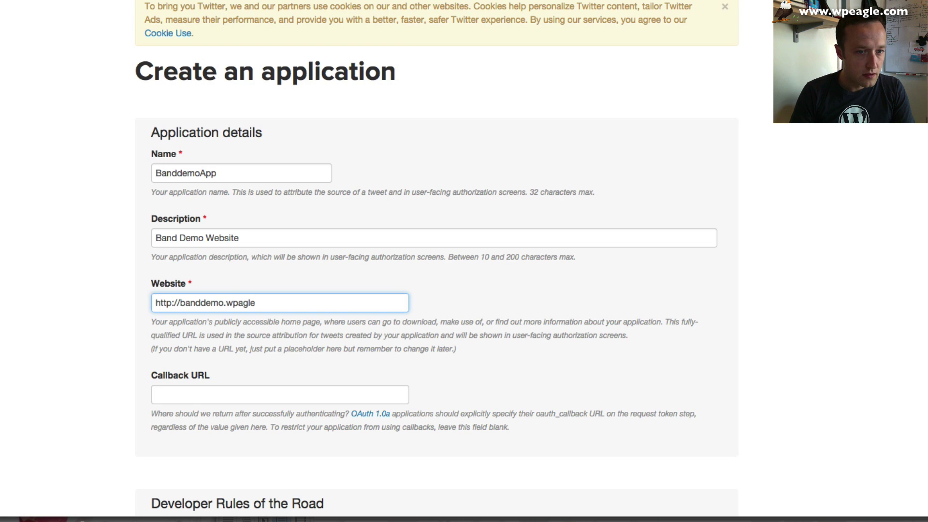
pyautogui.write('wpeagle.com')
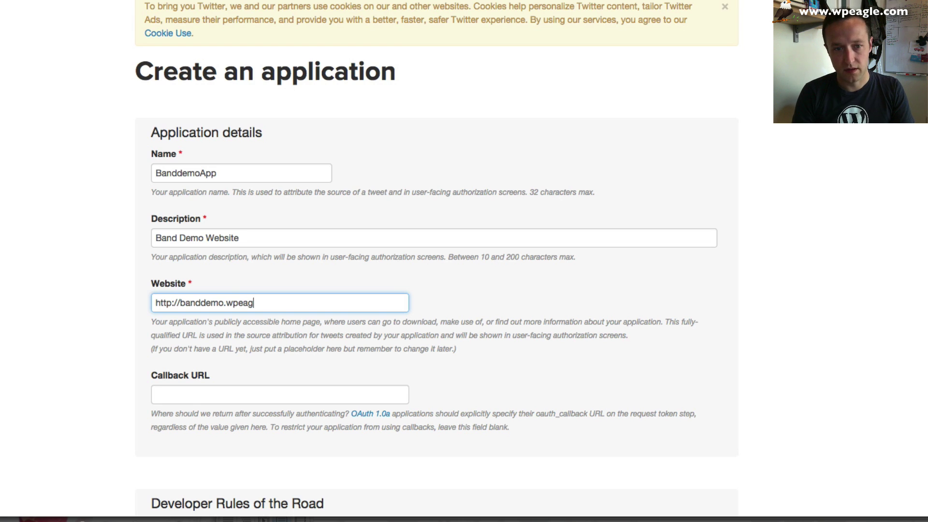
pyautogui.press('Tab')
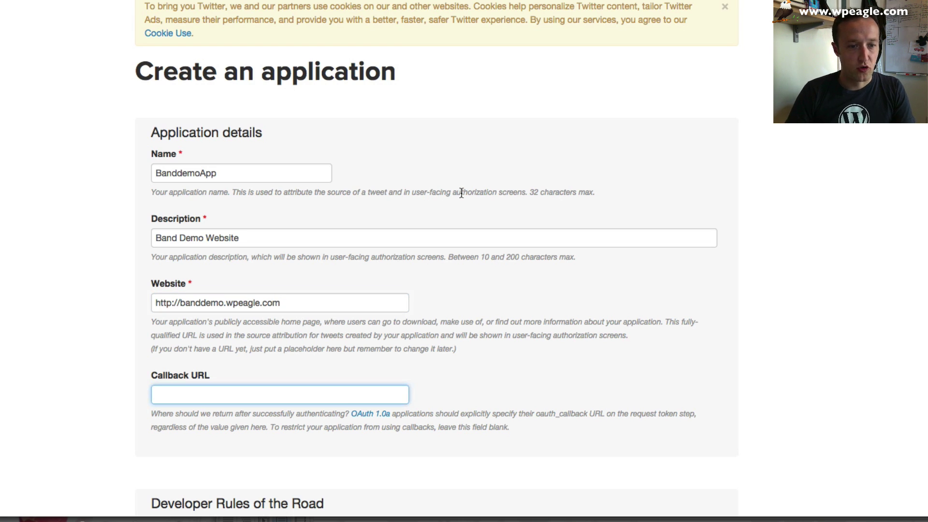
# - Accept the Developer Rules of the Road and create the Twitter application
pyautogui.scroll(-7, 461, 193)
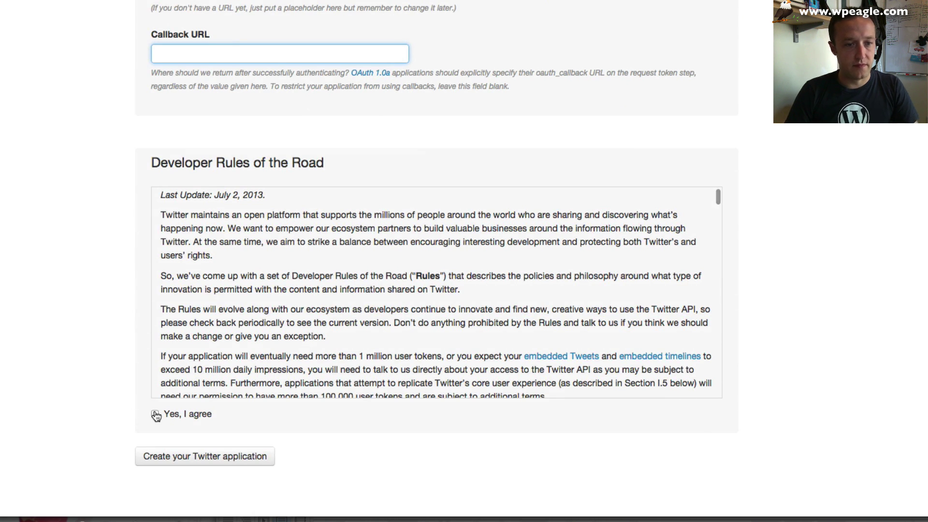
pyautogui.click(155, 414)
pyautogui.click(195, 456)
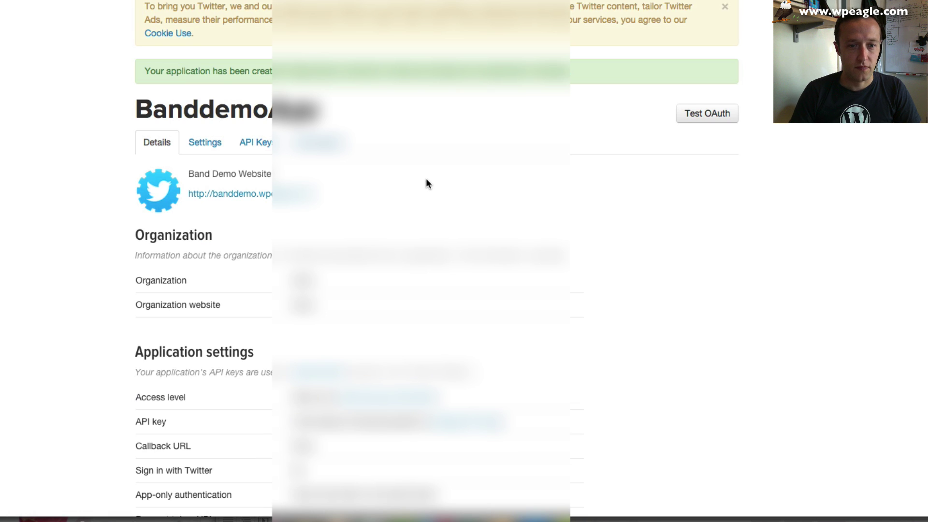
# - Show the BanddemoApp API Keys page
pyautogui.scroll(-2, 421, 177)
pyautogui.scroll(-3, 420, 183)
pyautogui.scroll(5, 420, 183)
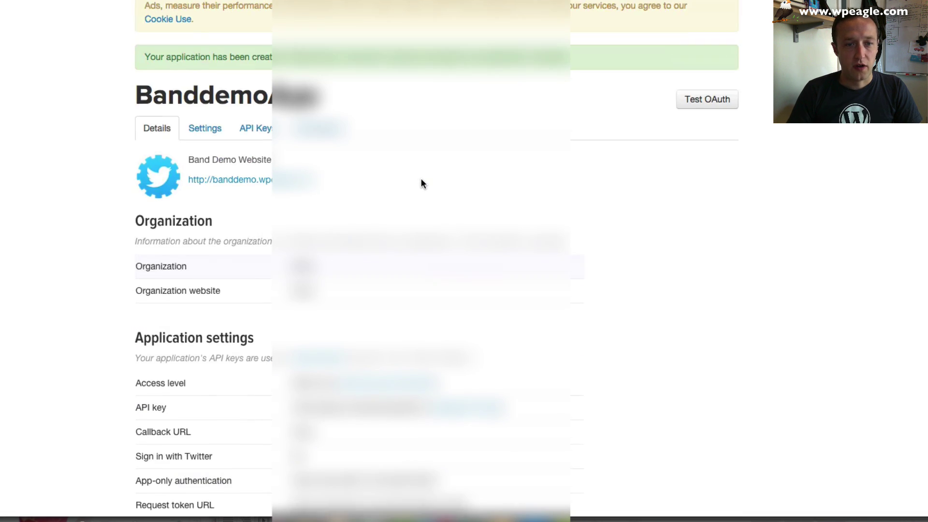
pyautogui.scroll(-1, 413, 182)
pyautogui.click(263, 97)
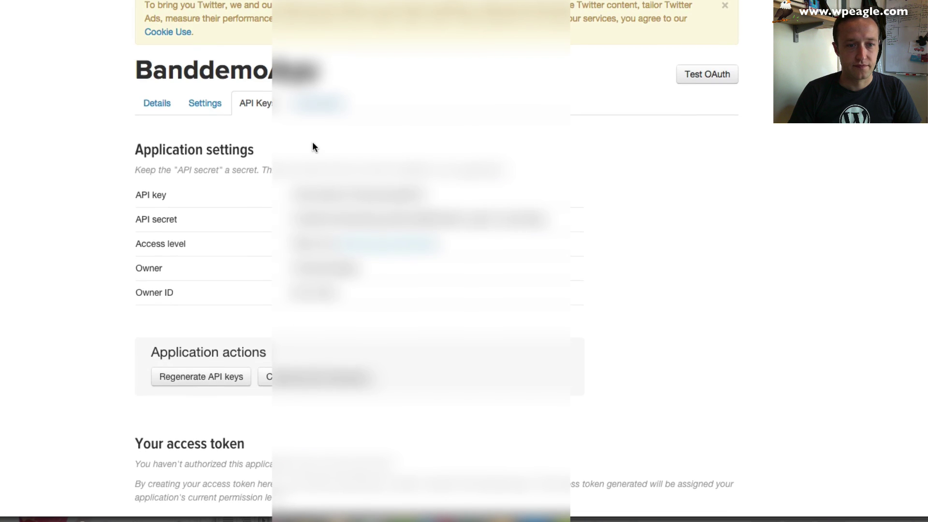
pyautogui.scroll(-2, 312, 143)
# - Generate the app's access token and secret and reload the page to list them
pyautogui.click(208, 475)
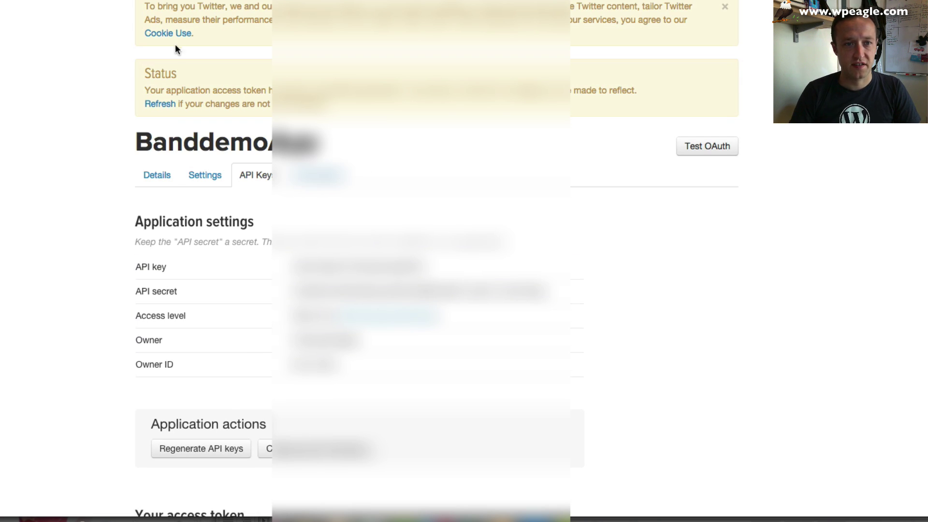
pyautogui.click(158, 102)
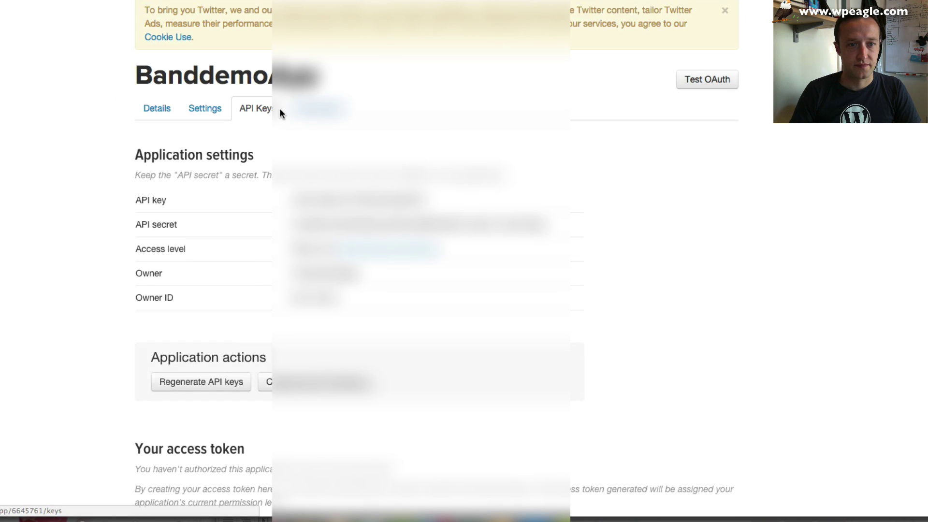
pyautogui.scroll(-1, 108, 78)
pyautogui.press('super+r')
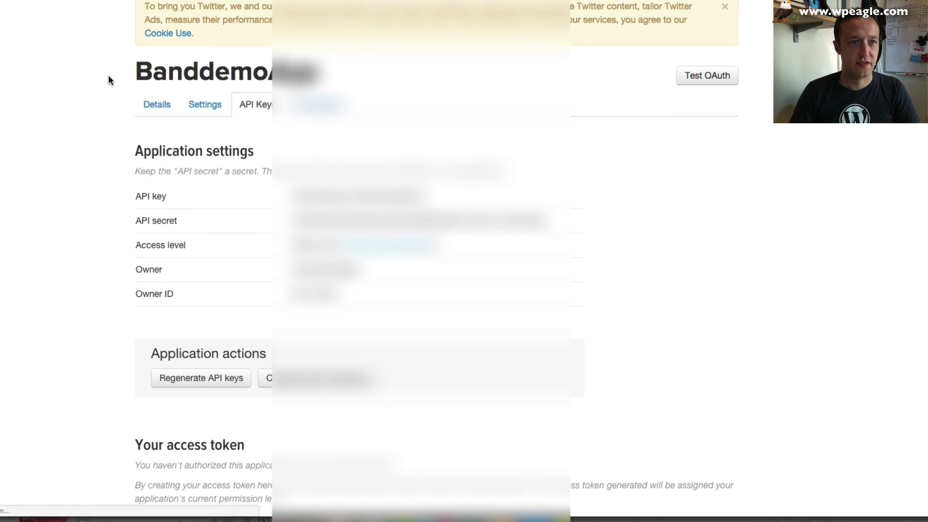
pyautogui.scroll(-7, 107, 79)
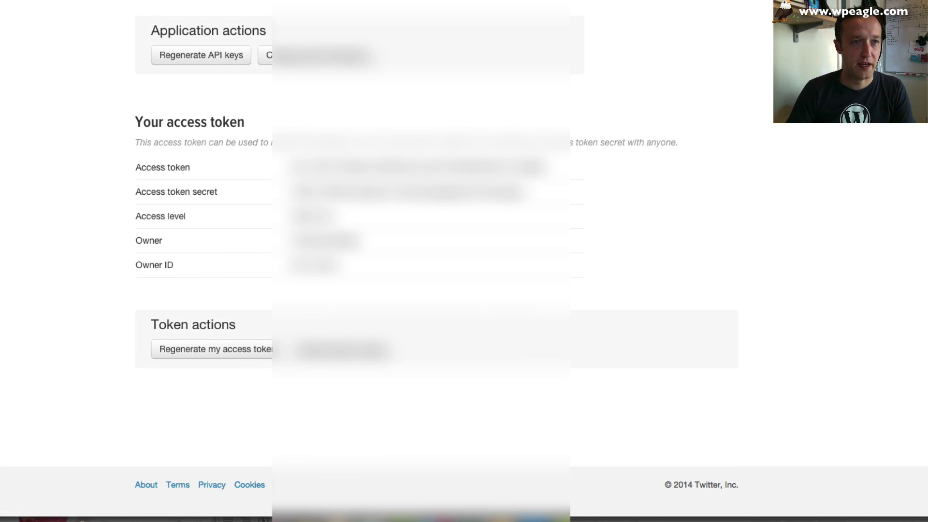
pyautogui.click(162, 1)
# - Copy the app's API key and API secret into WordPress Consumer Key and Consumer Secret
pyautogui.scroll(-1, 250, 209)
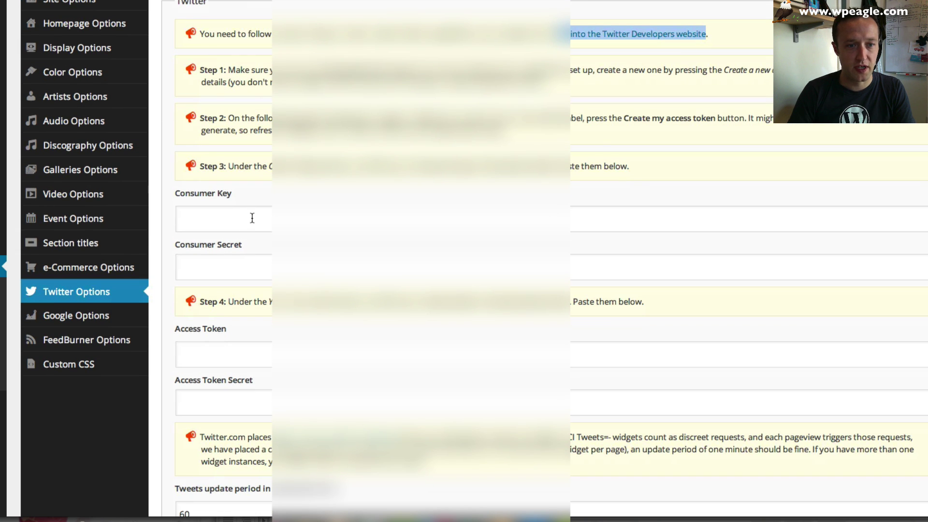
pyautogui.click(250, 215)
pyautogui.scroll(-3, 289, 197)
pyautogui.scroll(2, 281, 121)
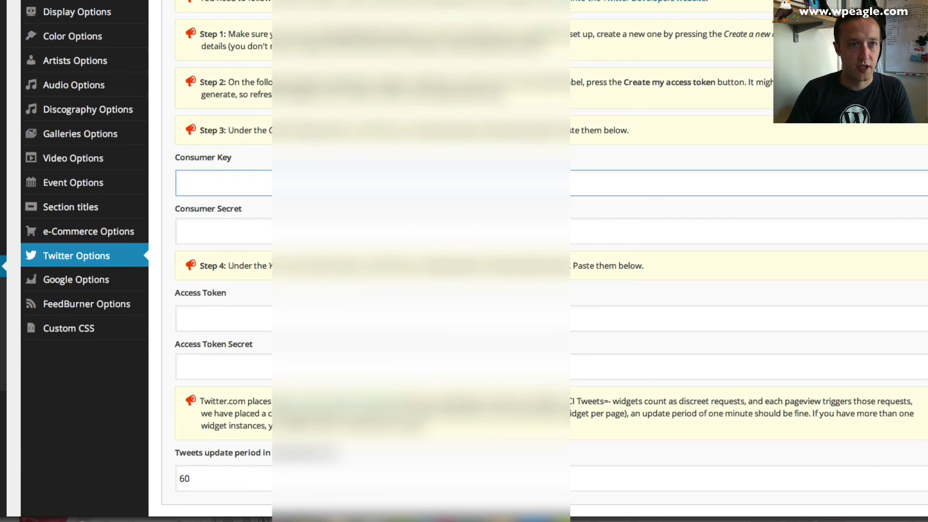
pyautogui.click(286, 1)
pyautogui.scroll(3, 302, 168)
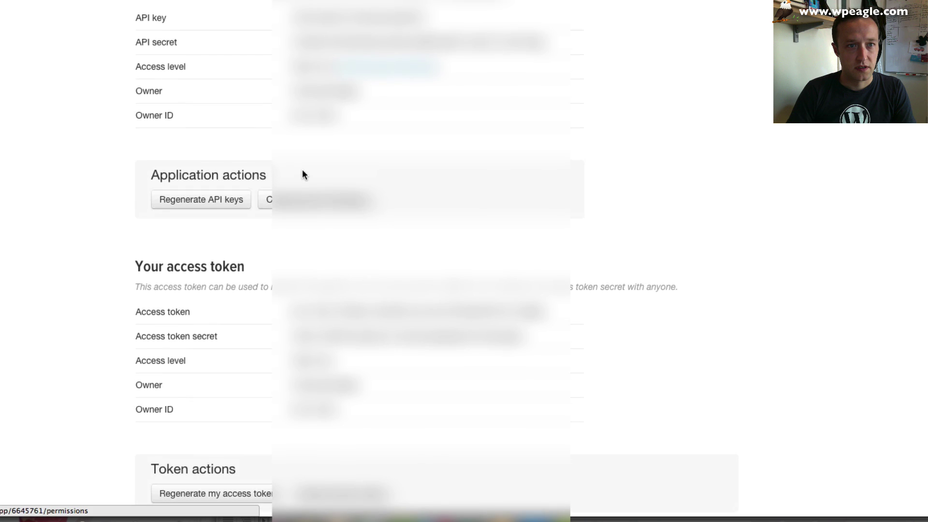
pyautogui.moveTo(424, 17); pyautogui.dragTo(293, 14)
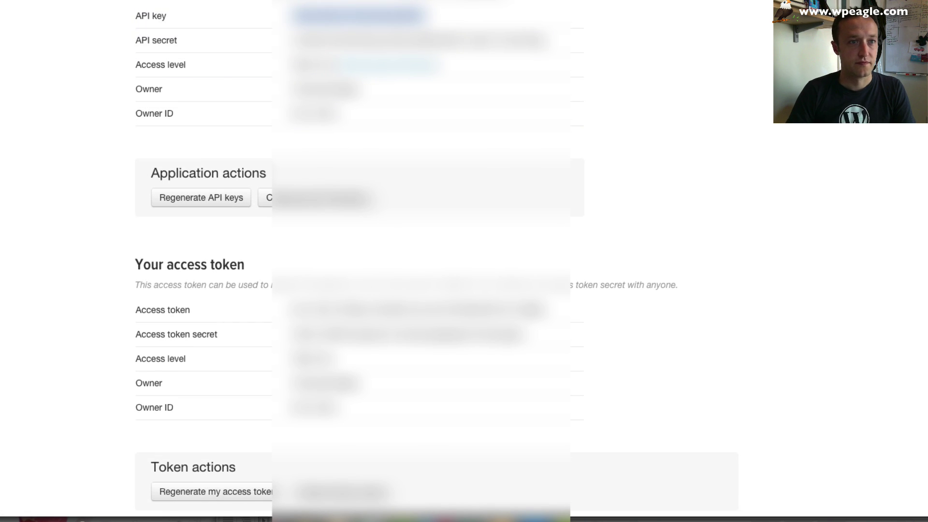
pyautogui.press('super+Tab')
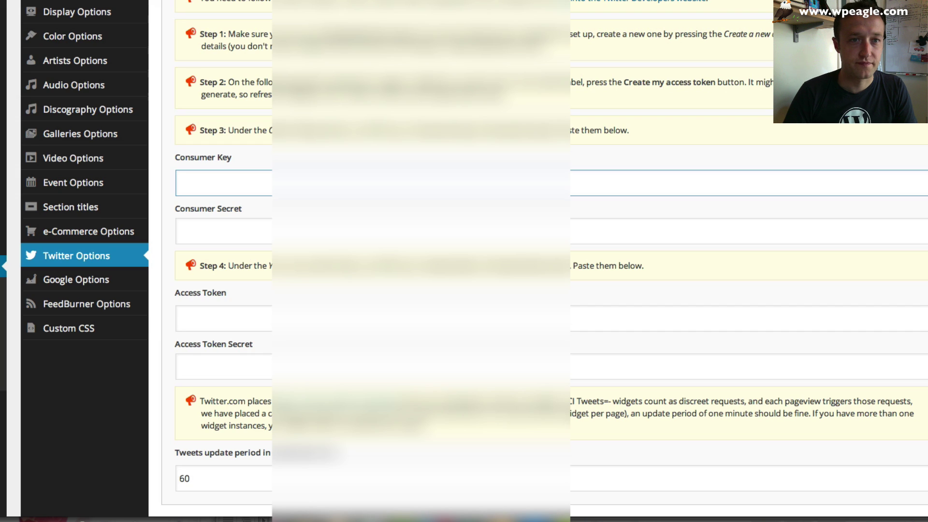
pyautogui.press('super+v')
pyautogui.click(303, 234)
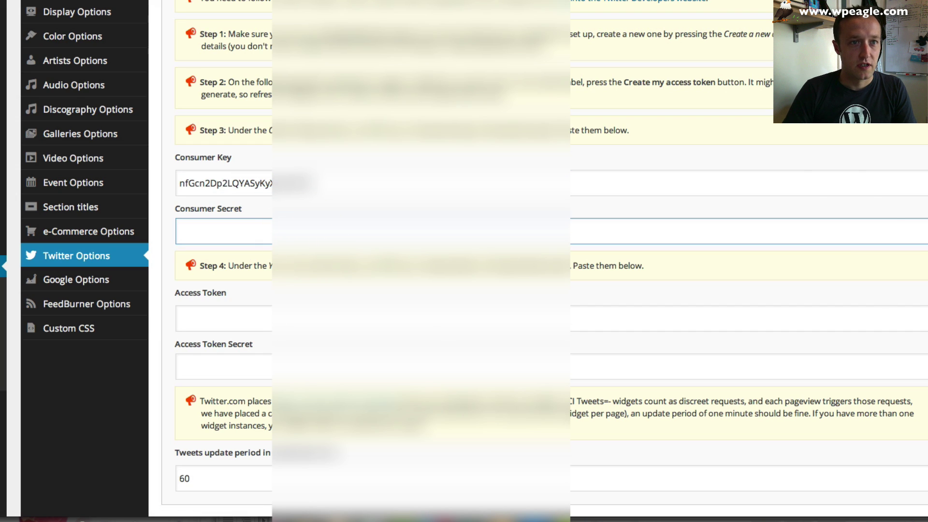
pyautogui.press('super+Tab')
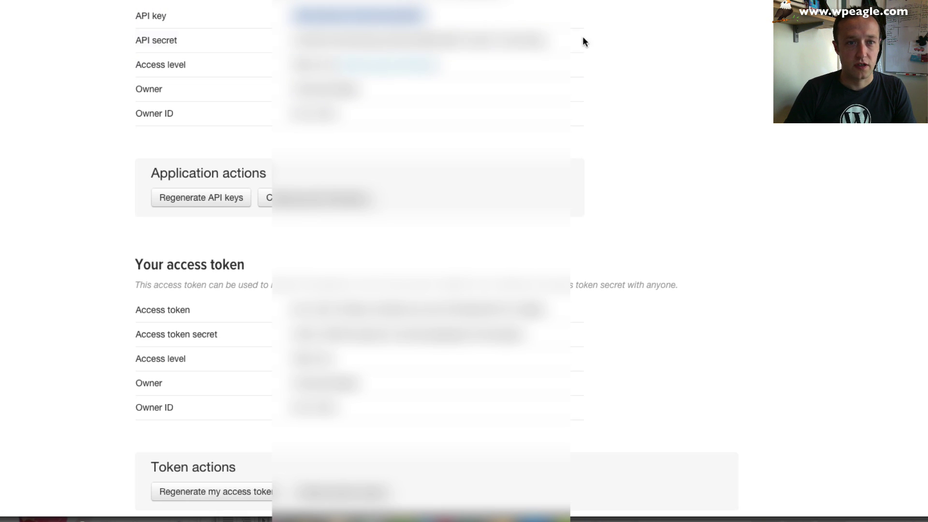
pyautogui.moveTo(552, 38)
pyautogui.mouseDown()
pyautogui.moveTo(297, 36)
pyautogui.moveTo(549, 37)
pyautogui.mouseUp()
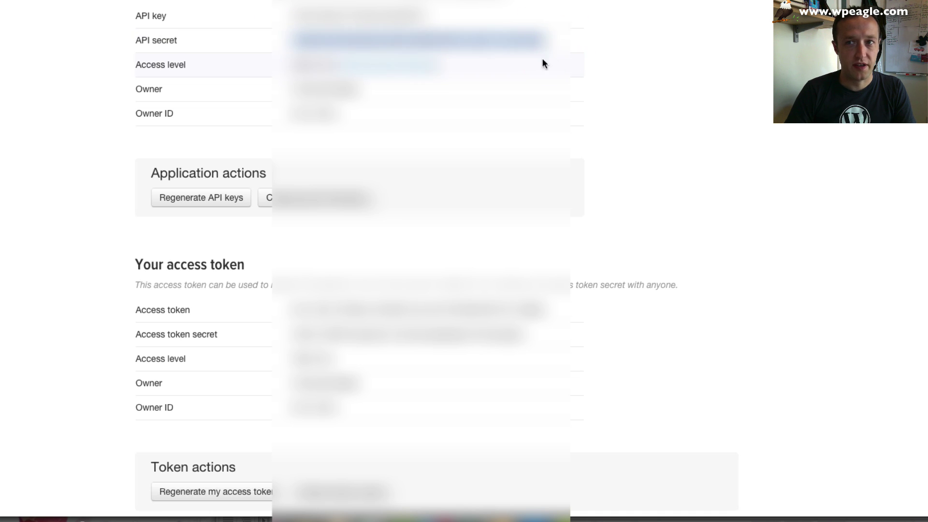
pyautogui.press('super+Tab')
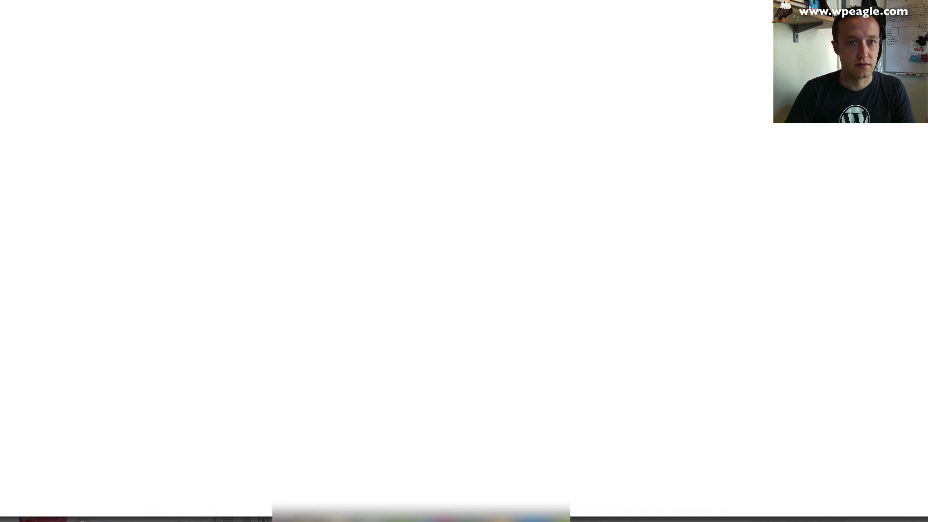
pyautogui.press('super+v')
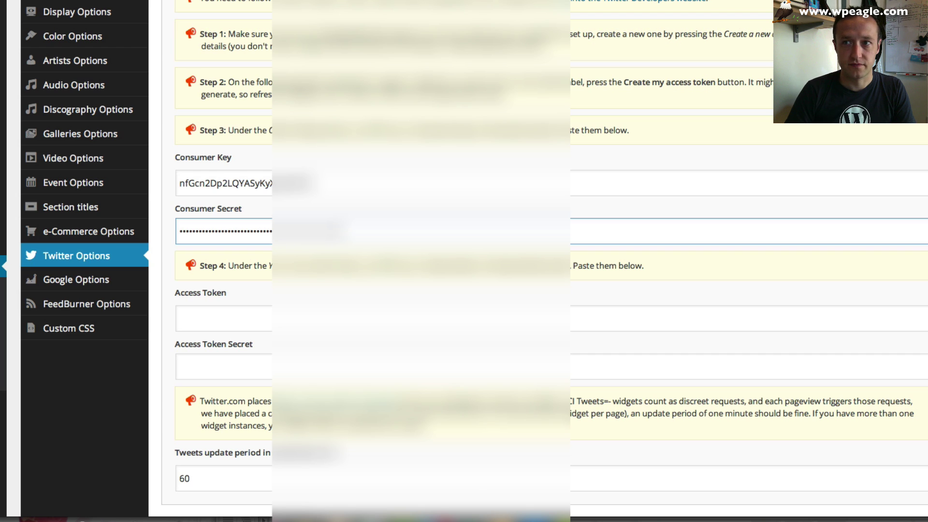
# - Paste the access token and access token secret into Twitter Options and save the changes
pyautogui.click(280, 327)
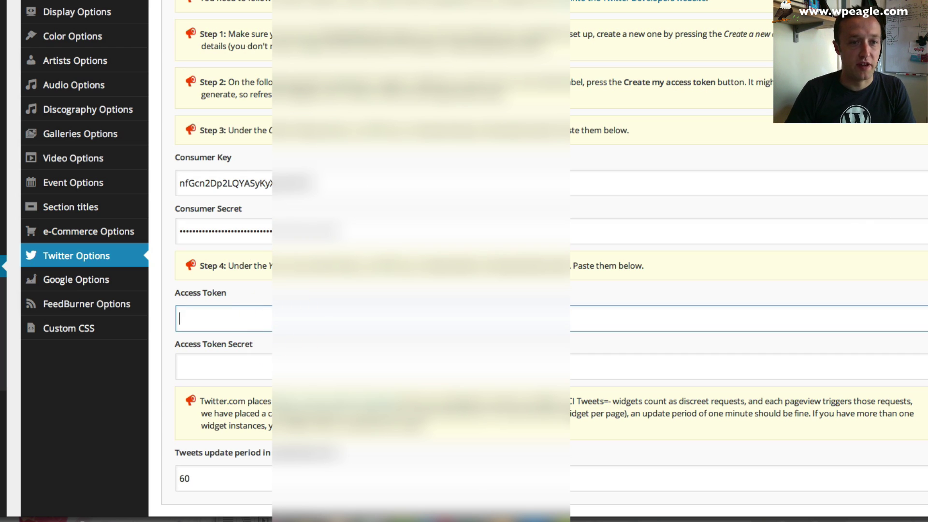
pyautogui.hotkey('ctrl', 'Tab')
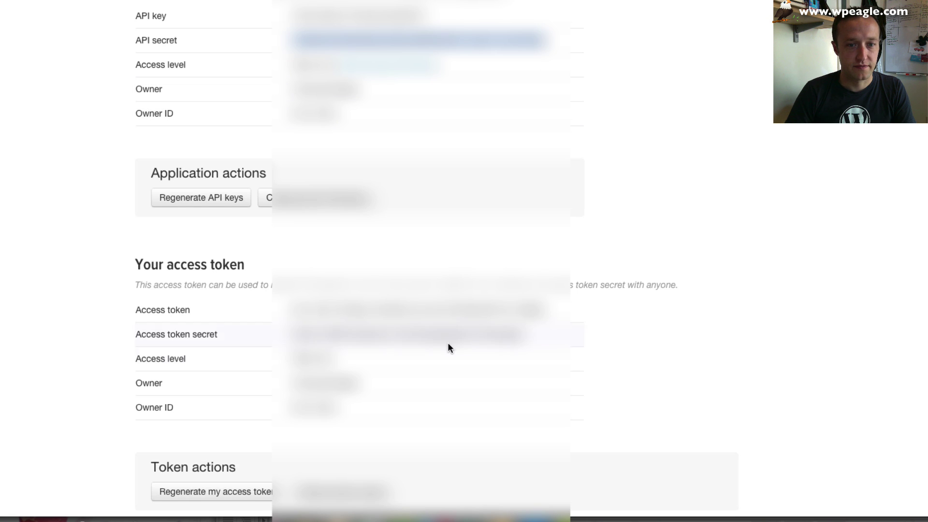
pyautogui.moveTo(549, 310); pyautogui.dragTo(292, 310)
pyautogui.hotkey('ctrl', 'Tab')
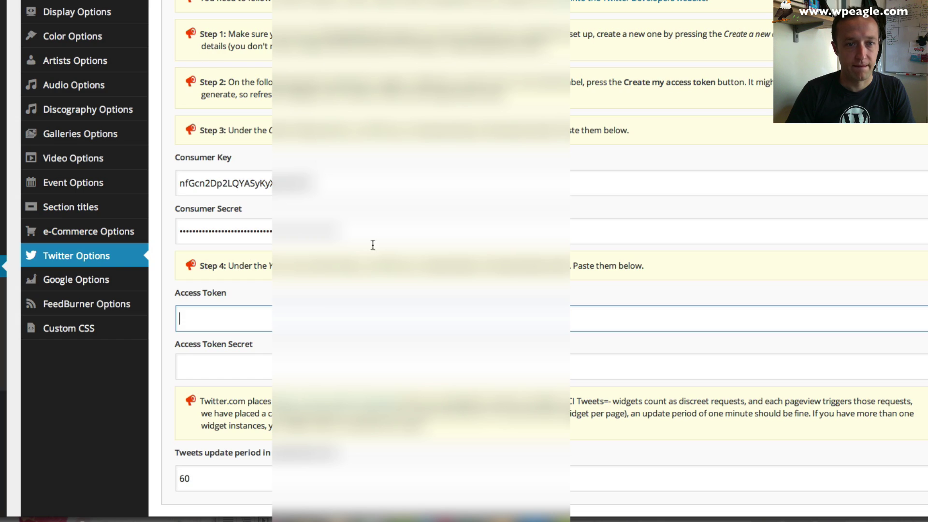
pyautogui.click(315, 316)
pyautogui.hotkey('ctrl', 'v')
pyautogui.click(307, 354)
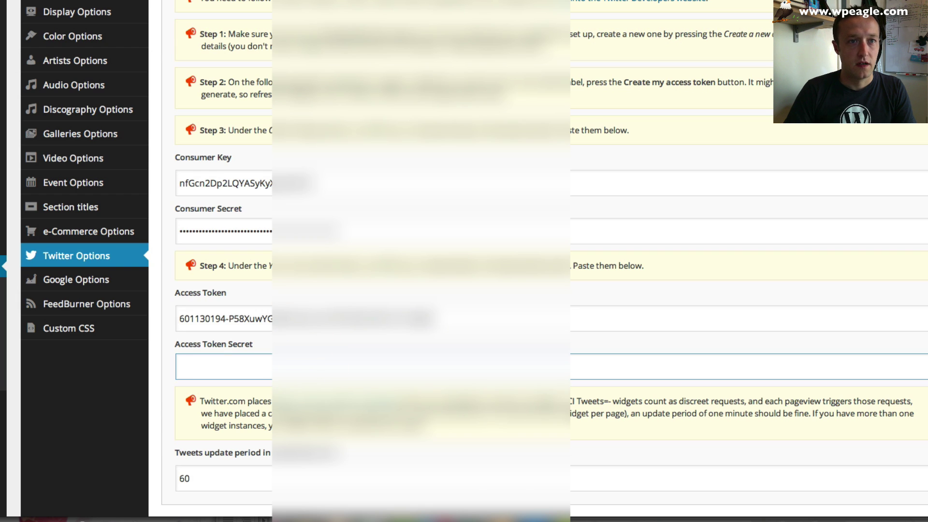
pyautogui.hotkey('ctrl', 'Tab')
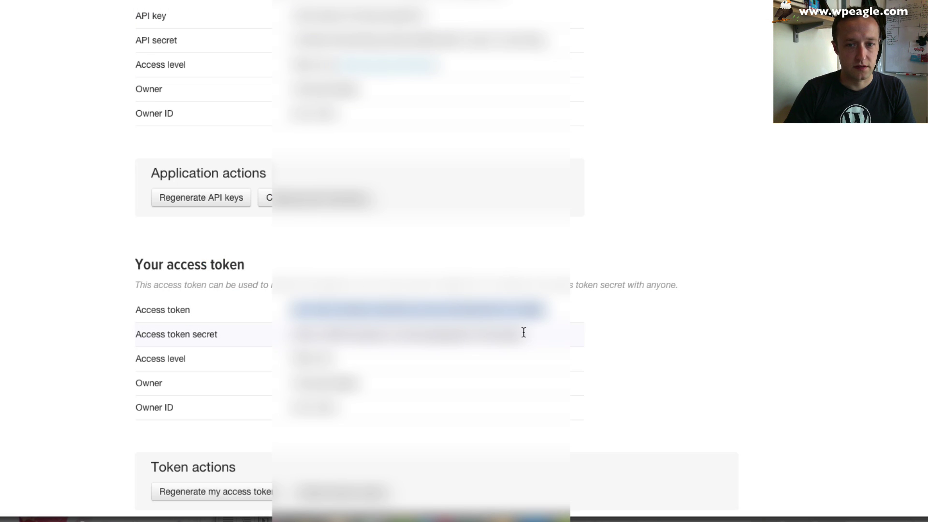
pyautogui.moveTo(524, 331)
pyautogui.mouseDown()
pyautogui.moveTo(292, 336)
pyautogui.moveTo(530, 333)
pyautogui.mouseUp()
pyautogui.click(292, 333)
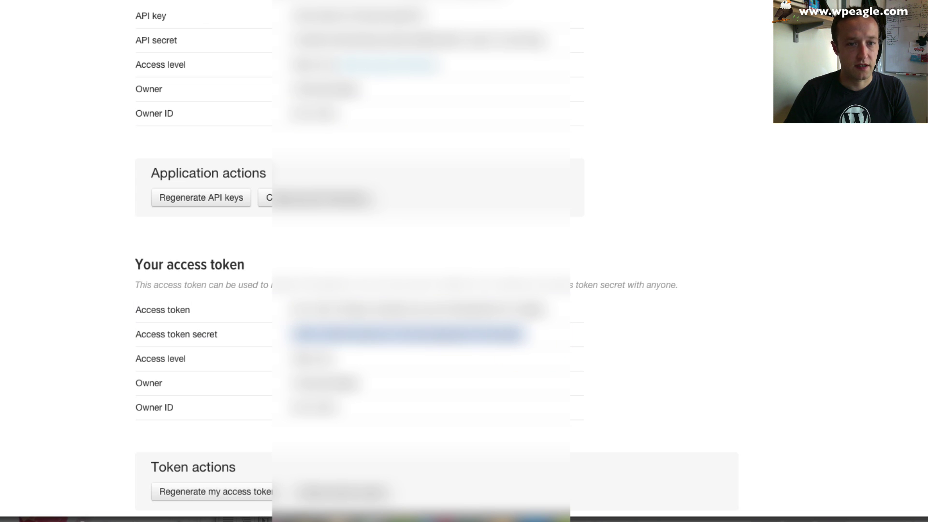
pyautogui.hotkey('ctrl', 'shift', 'Tab')
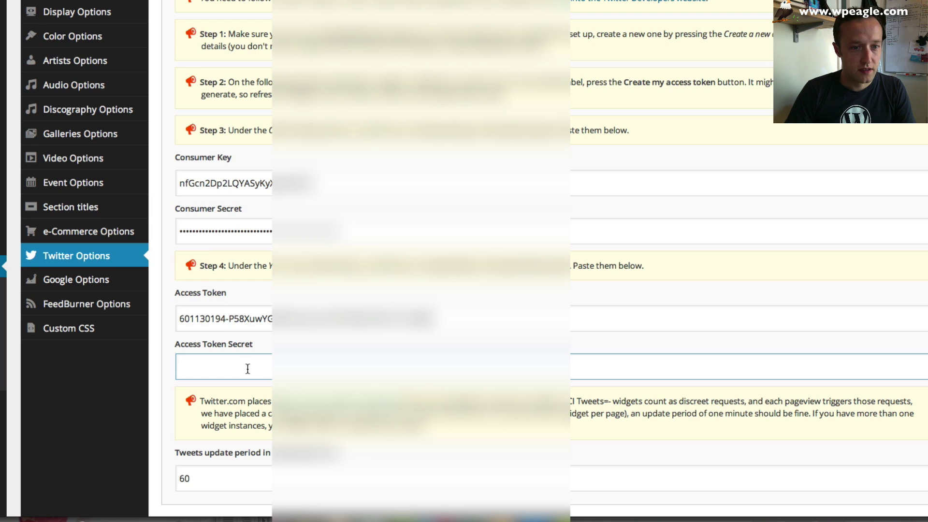
pyautogui.hotkey('ctrl', 'v')
pyautogui.scroll(-2, 346, 317)
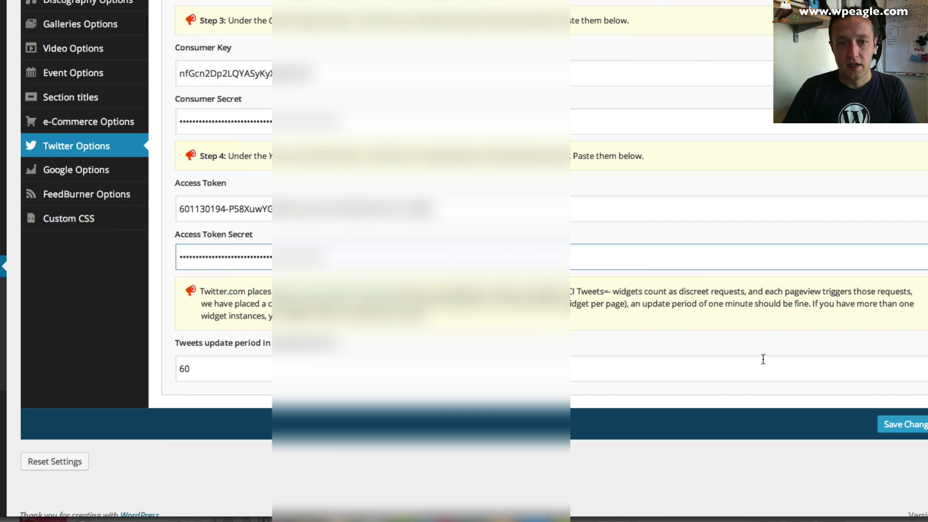
pyautogui.click(921, 430)
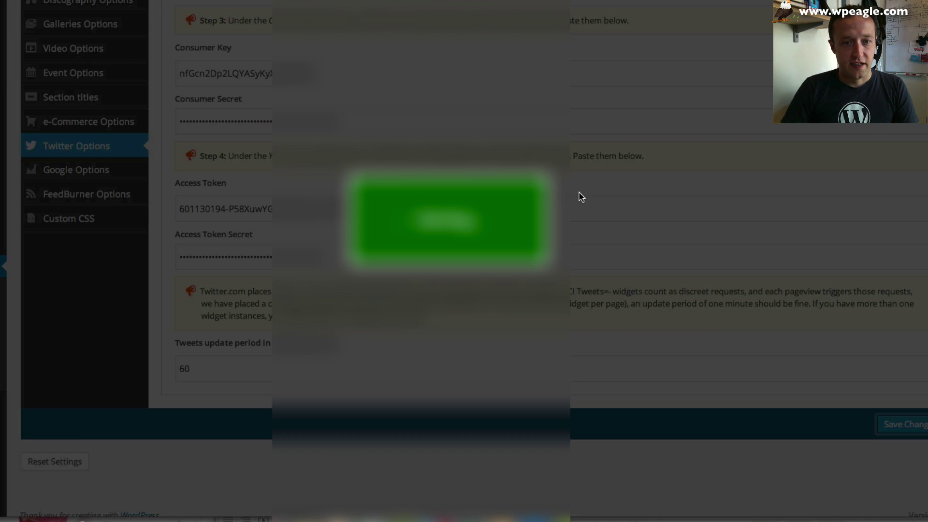
pyautogui.scroll(5, 434, 174)
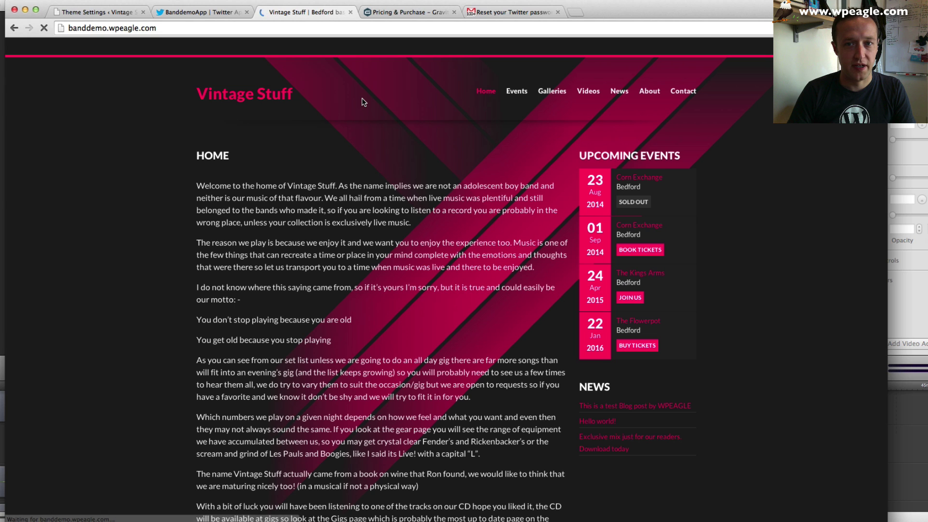
pyautogui.scroll(-3, 411, 186)
pyautogui.scroll(-8, 412, 186)
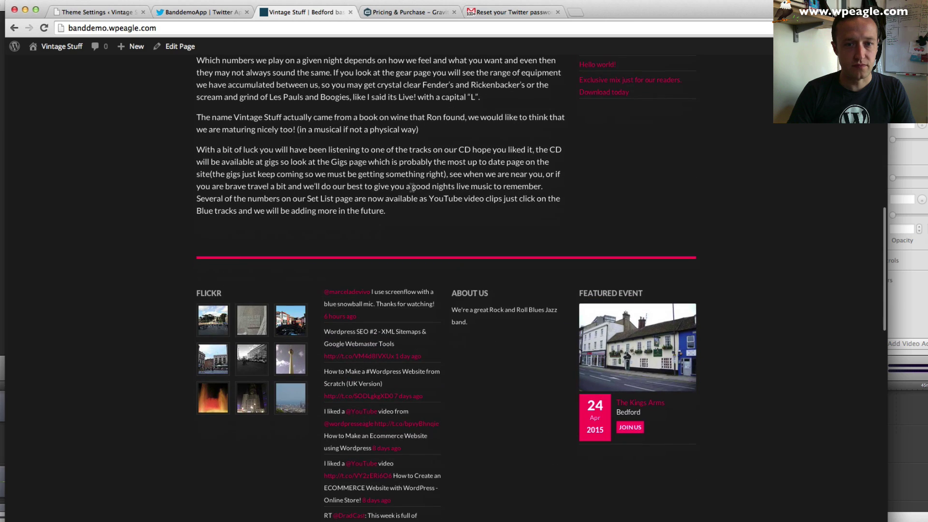
pyautogui.scroll(-12, 411, 187)
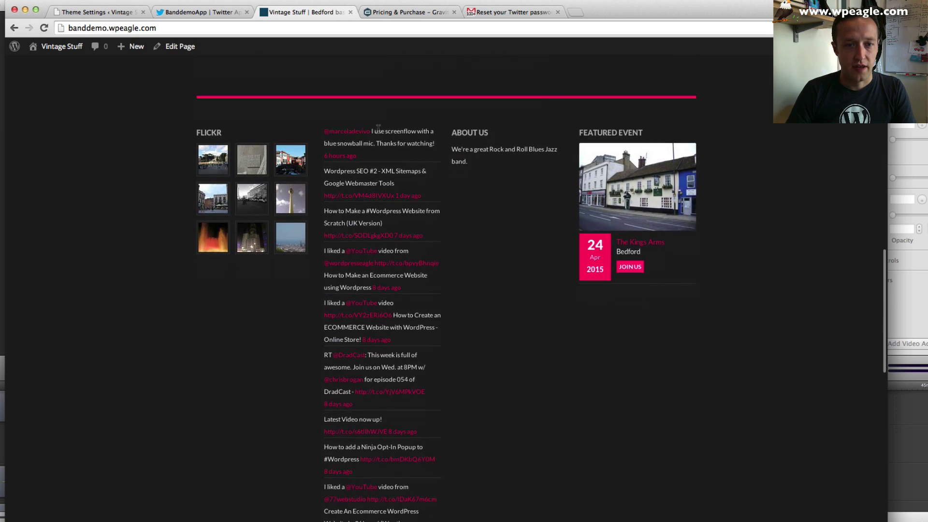
pyautogui.scroll(-3, 379, 145)
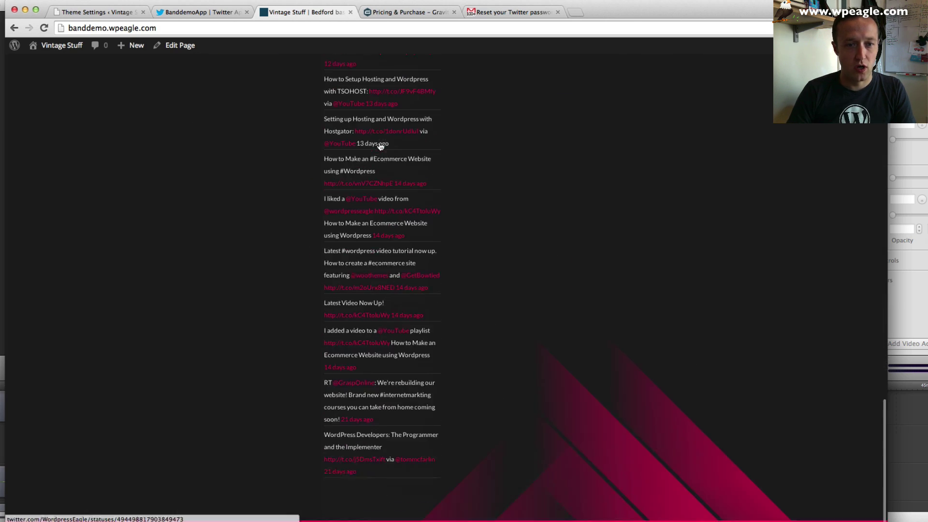
pyautogui.scroll(15, 380, 145)
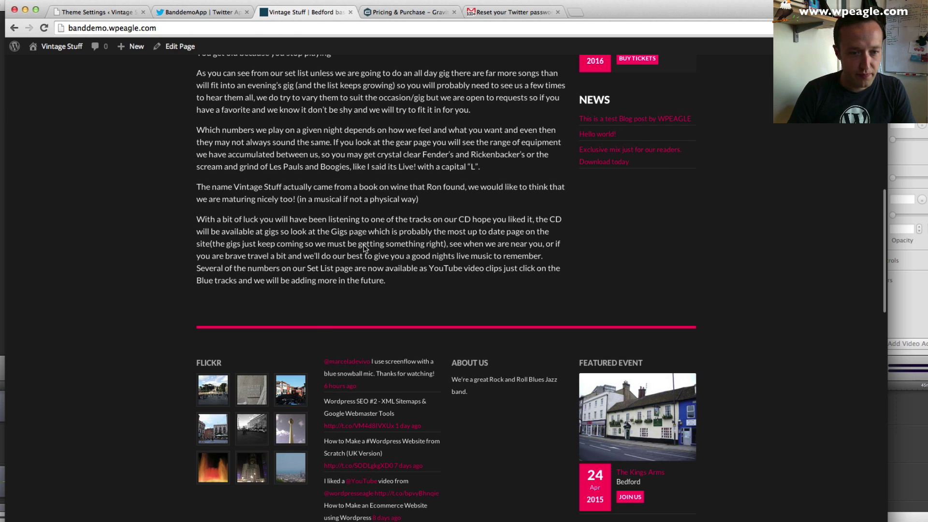
pyautogui.scroll(-3, 382, 373)
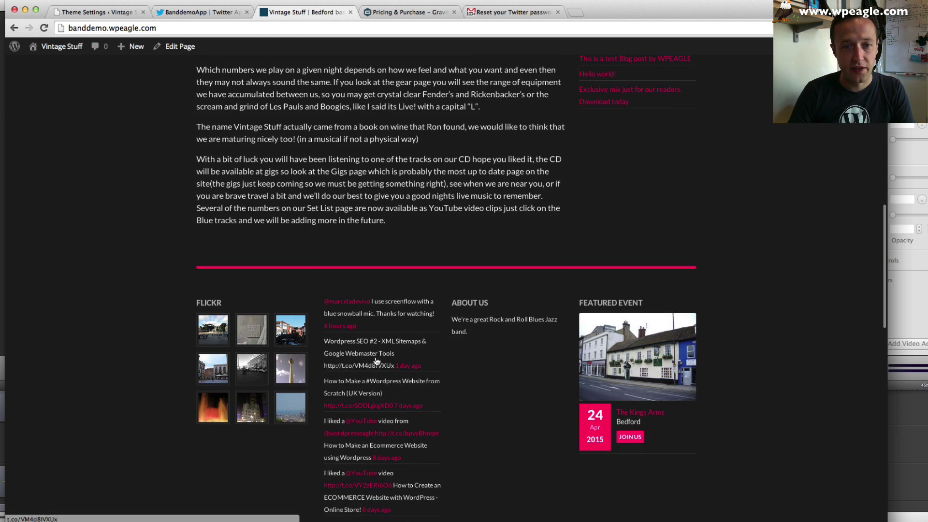
pyautogui.scroll(10, 354, 293)
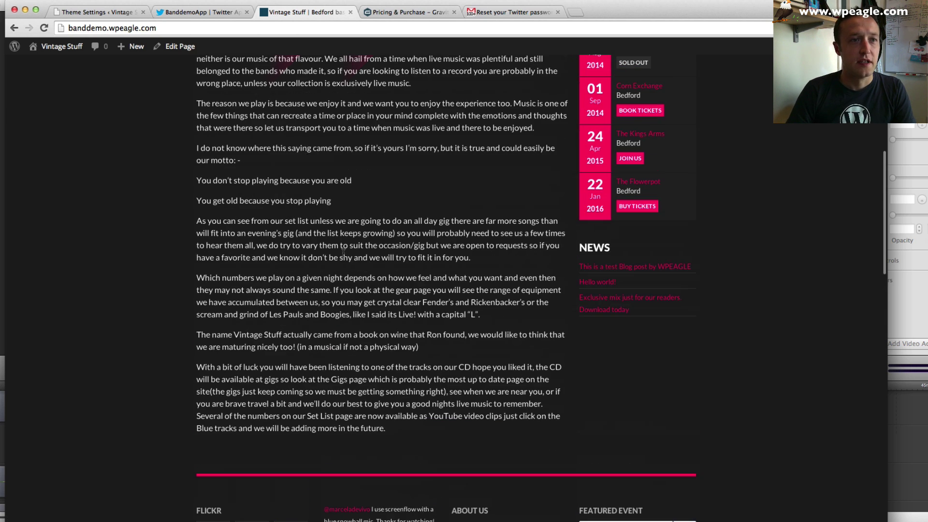
pyautogui.click(112, 17)
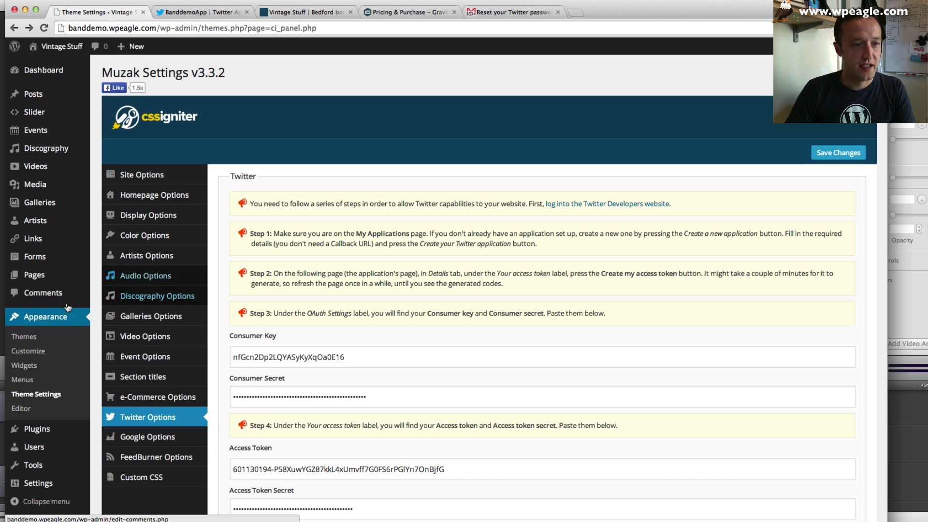
# - Expand Footer sidebar #2 in Widgets and open the CI Tweets widget settings
pyautogui.click(45, 371)
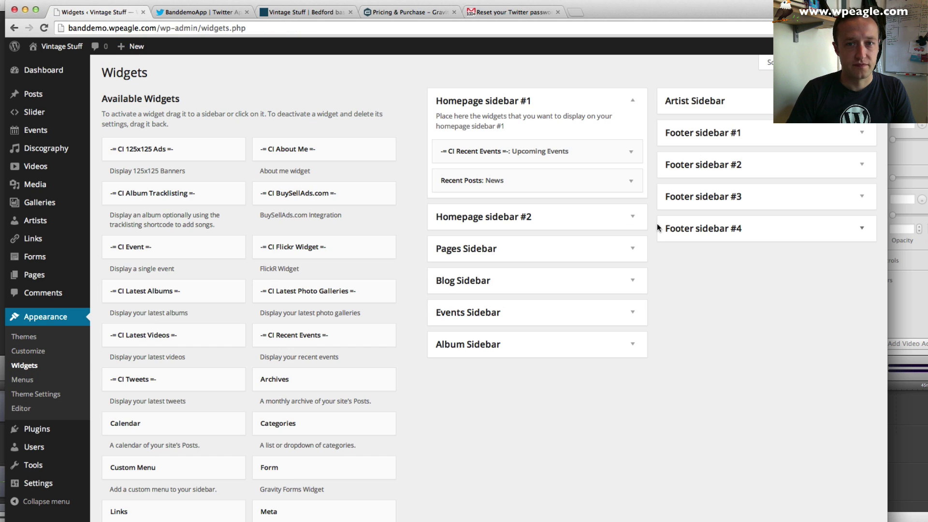
pyautogui.click(835, 200)
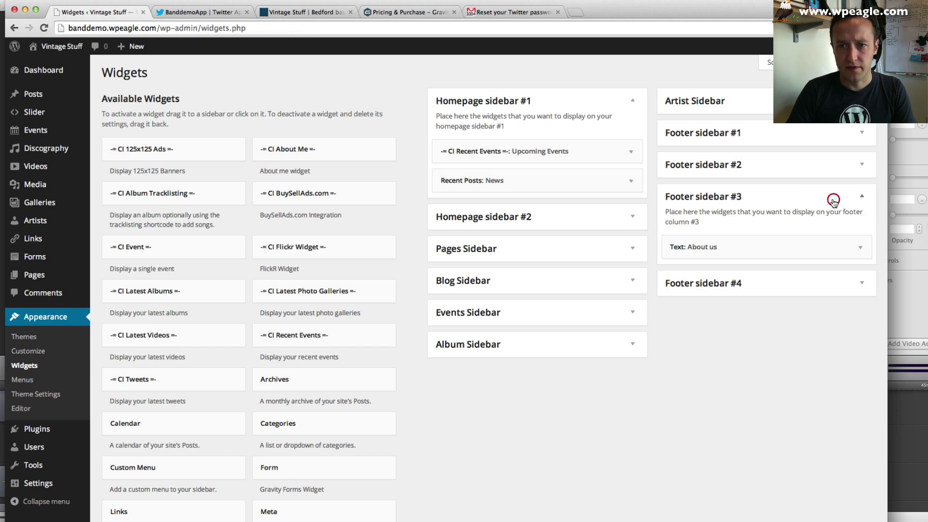
pyautogui.click(831, 167)
pyautogui.click(770, 211)
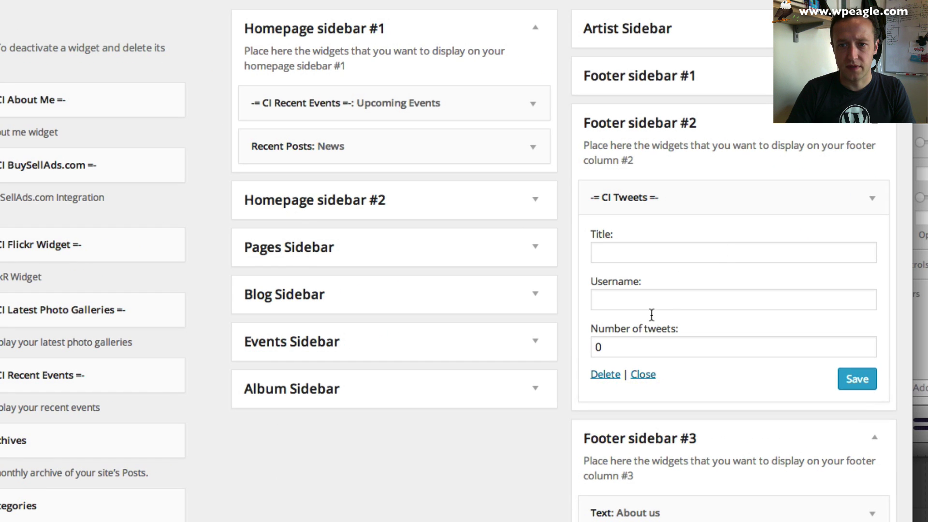
# - Save CI Tweets with 3 tweets, title Twitter and the site's Twitter username, then reload the site
pyautogui.doubleClick(650, 344)
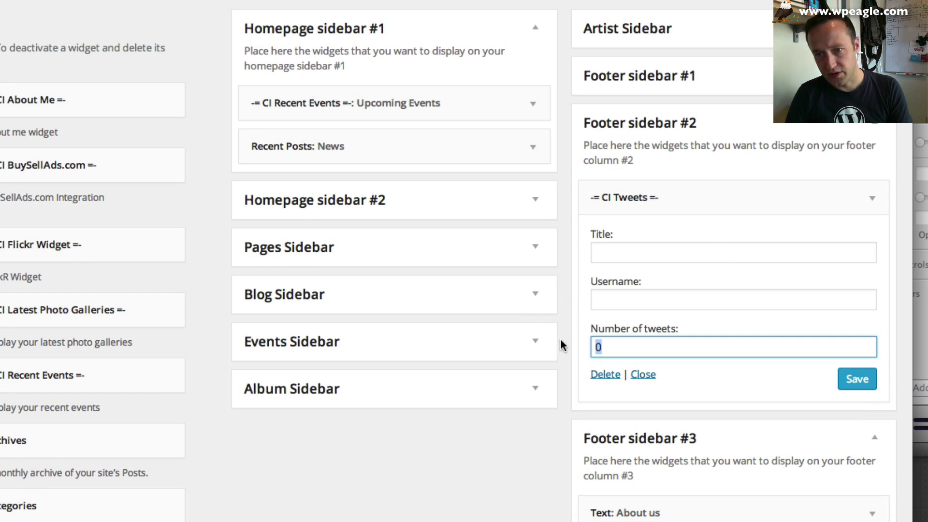
pyautogui.write('3')
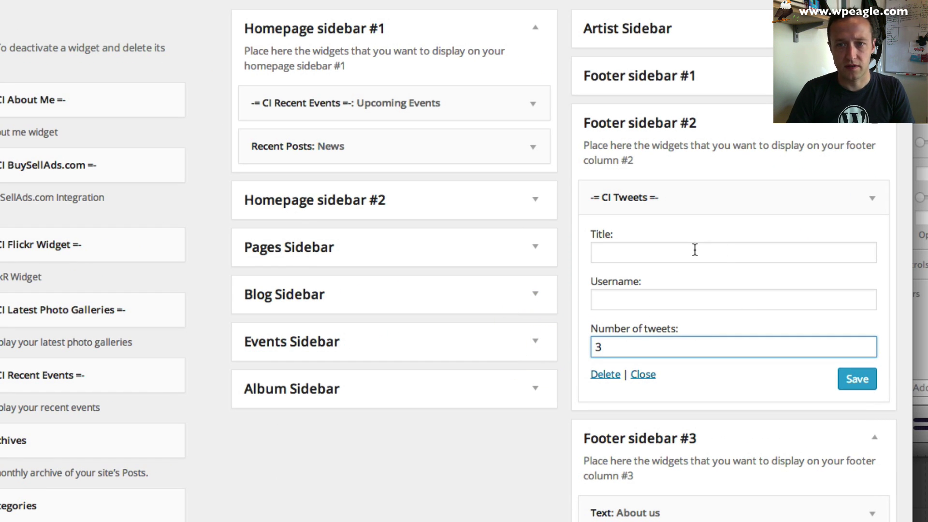
pyautogui.click(696, 254)
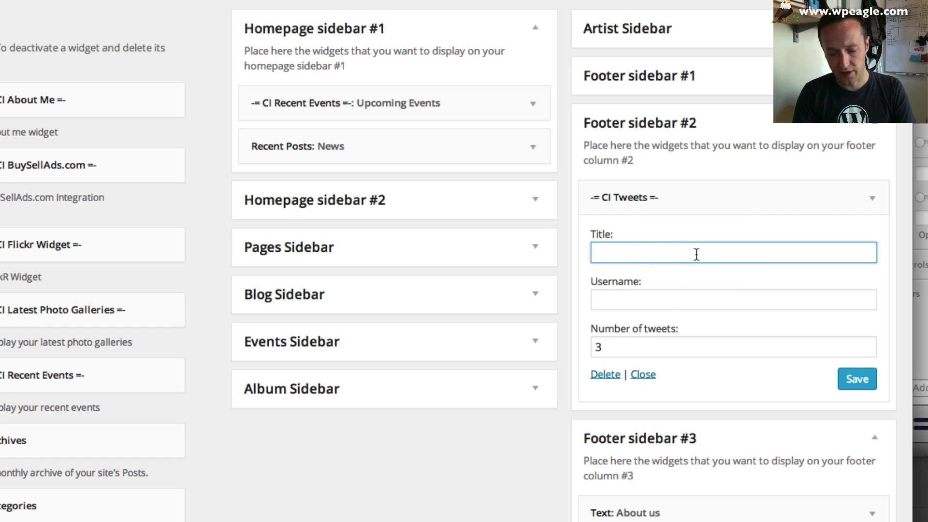
pyautogui.write('Twitter')
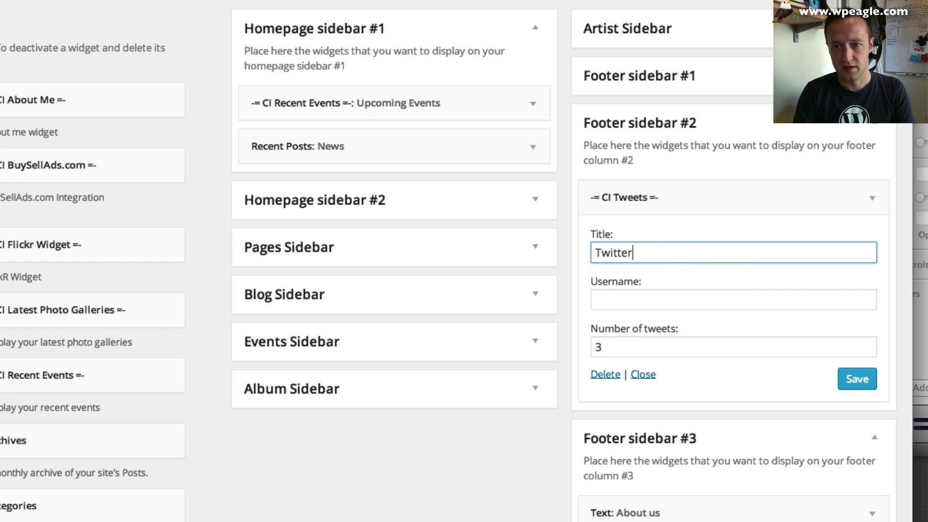
pyautogui.press('Tab')
pyautogui.write('wordpr')
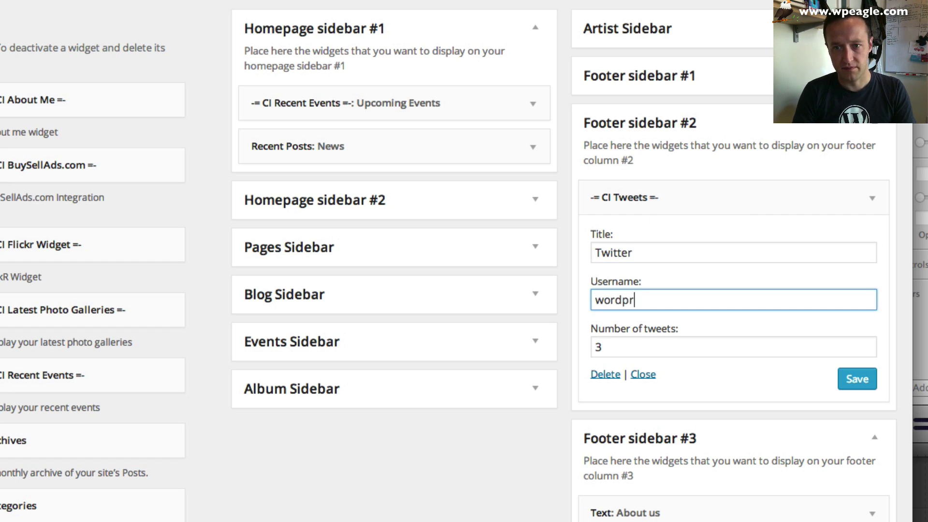
pyautogui.write('esseagle')
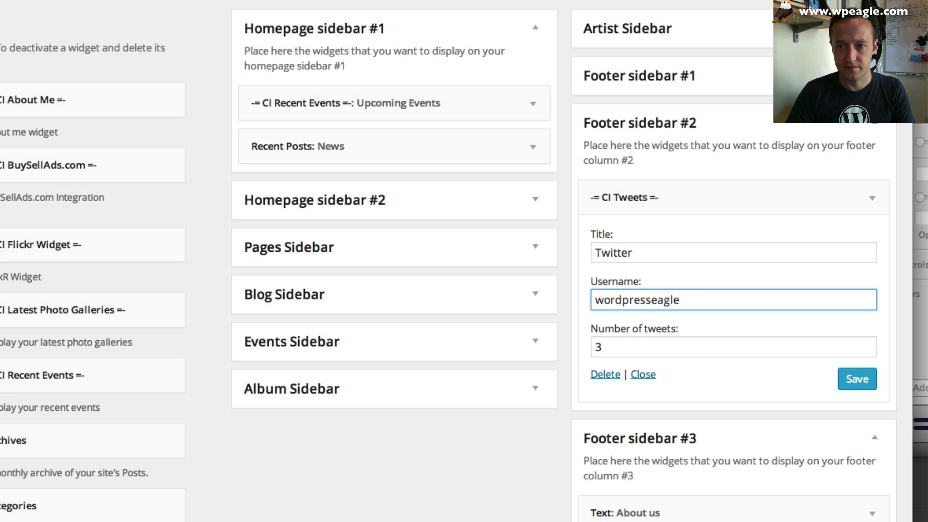
pyautogui.click(857, 379)
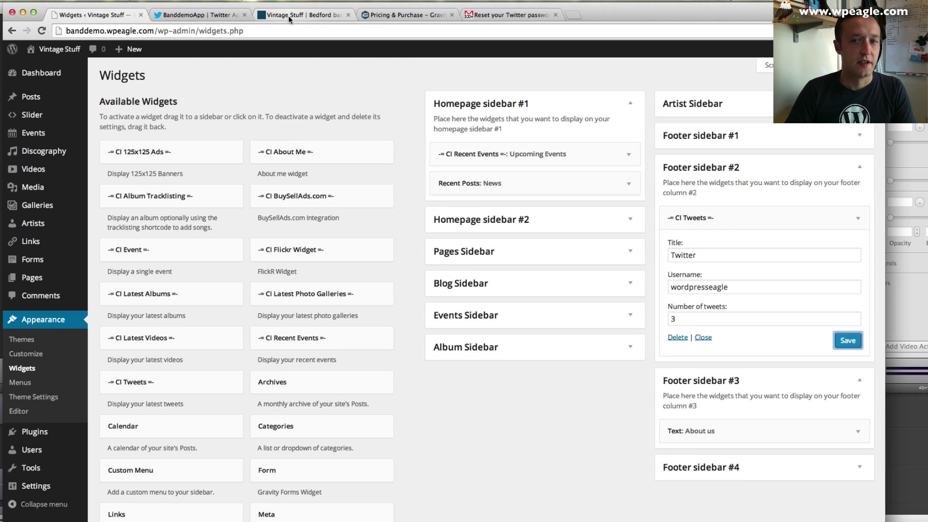
pyautogui.click(280, 15)
pyautogui.click(41, 33)
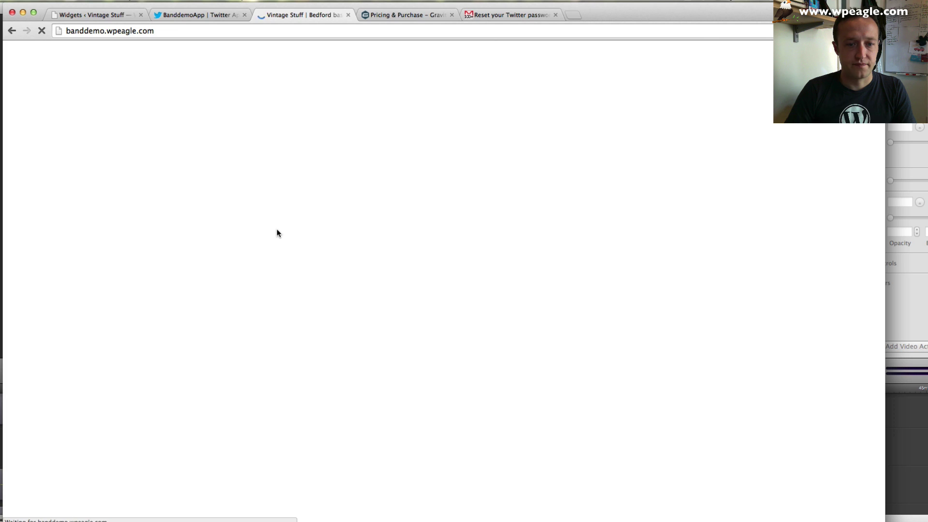
# - Scroll the reloaded homepage to check the footer Twitter column listing three recent tweets
pyautogui.scroll(-5, 277, 232)
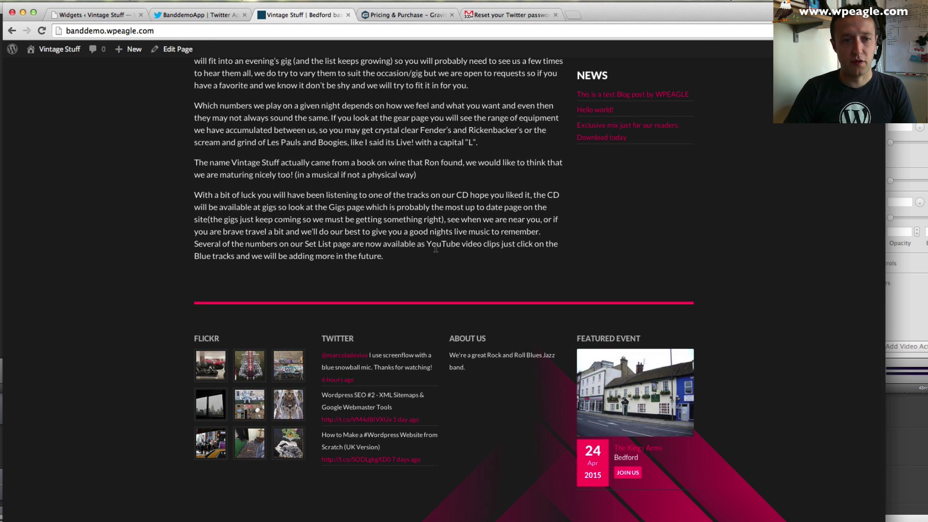
pyautogui.scroll(15, 483, 272)
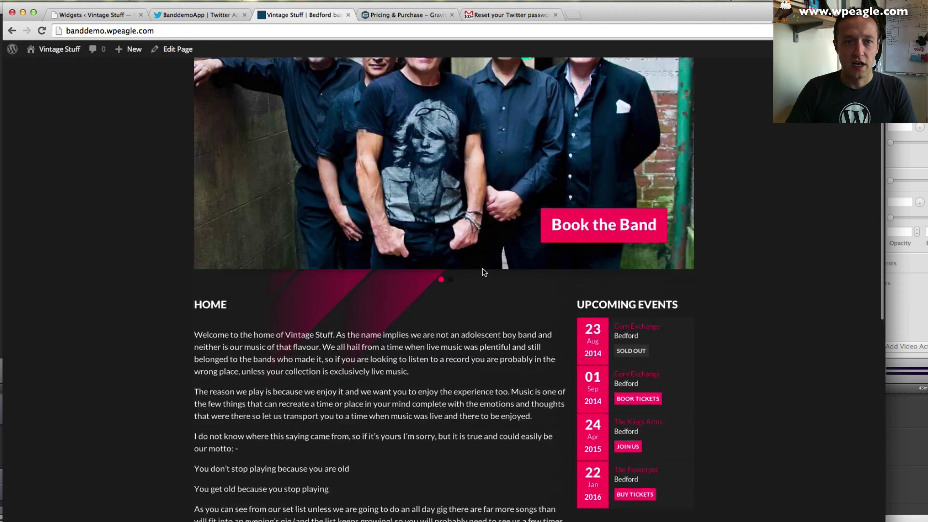
pyautogui.scroll(4, 484, 272)
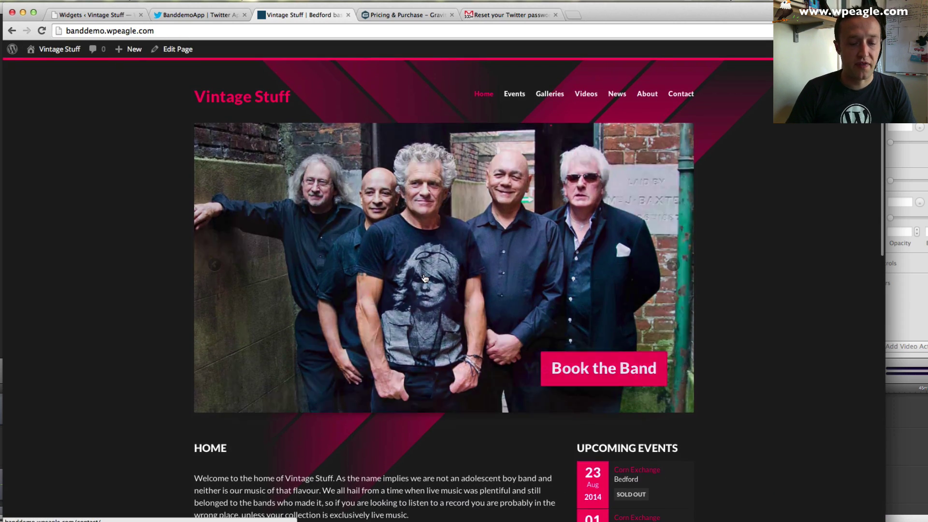